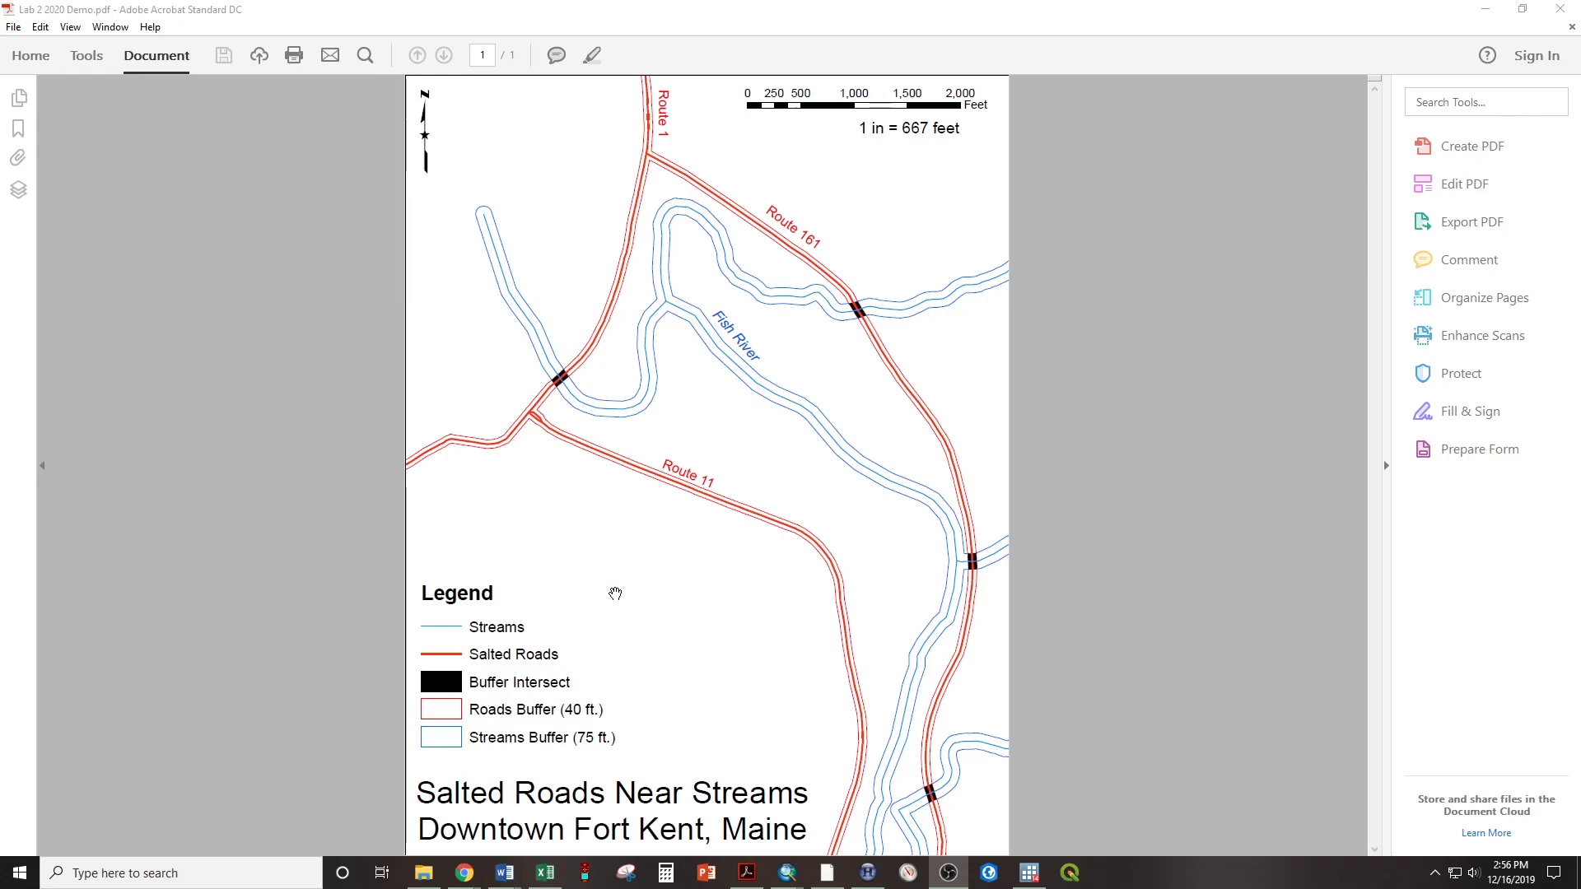
# Review the finished Lab 2 2020 Demo map in the PDF and in ArcMap, and minimize all open windows to reach the desktop
pyautogui.moveTo(482, 815)
pyautogui.click(1486, 10)
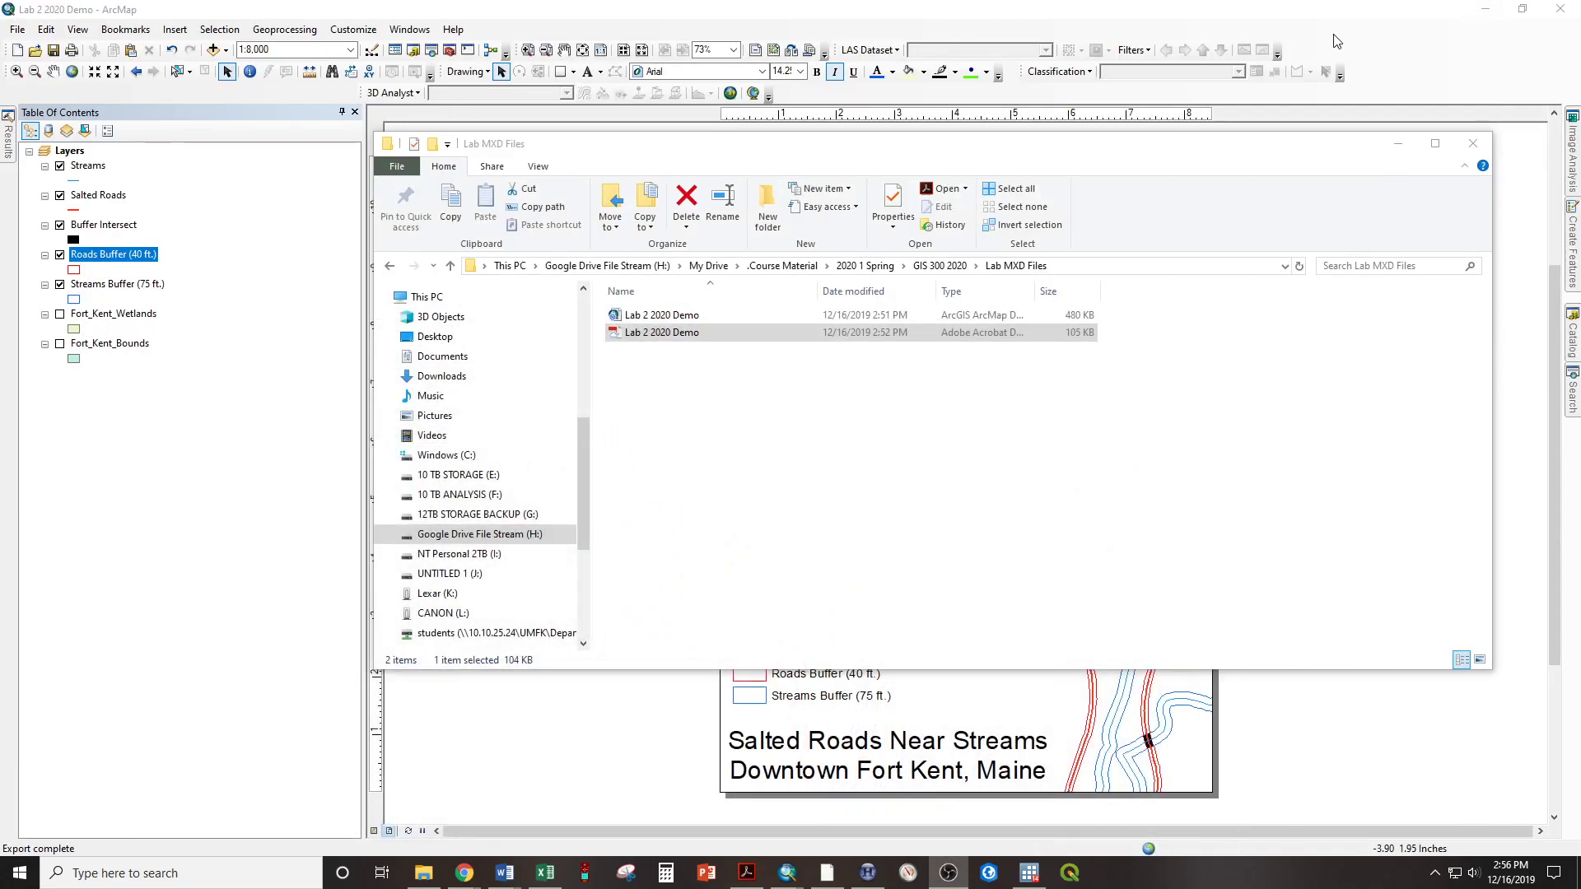
pyautogui.click(1252, 15)
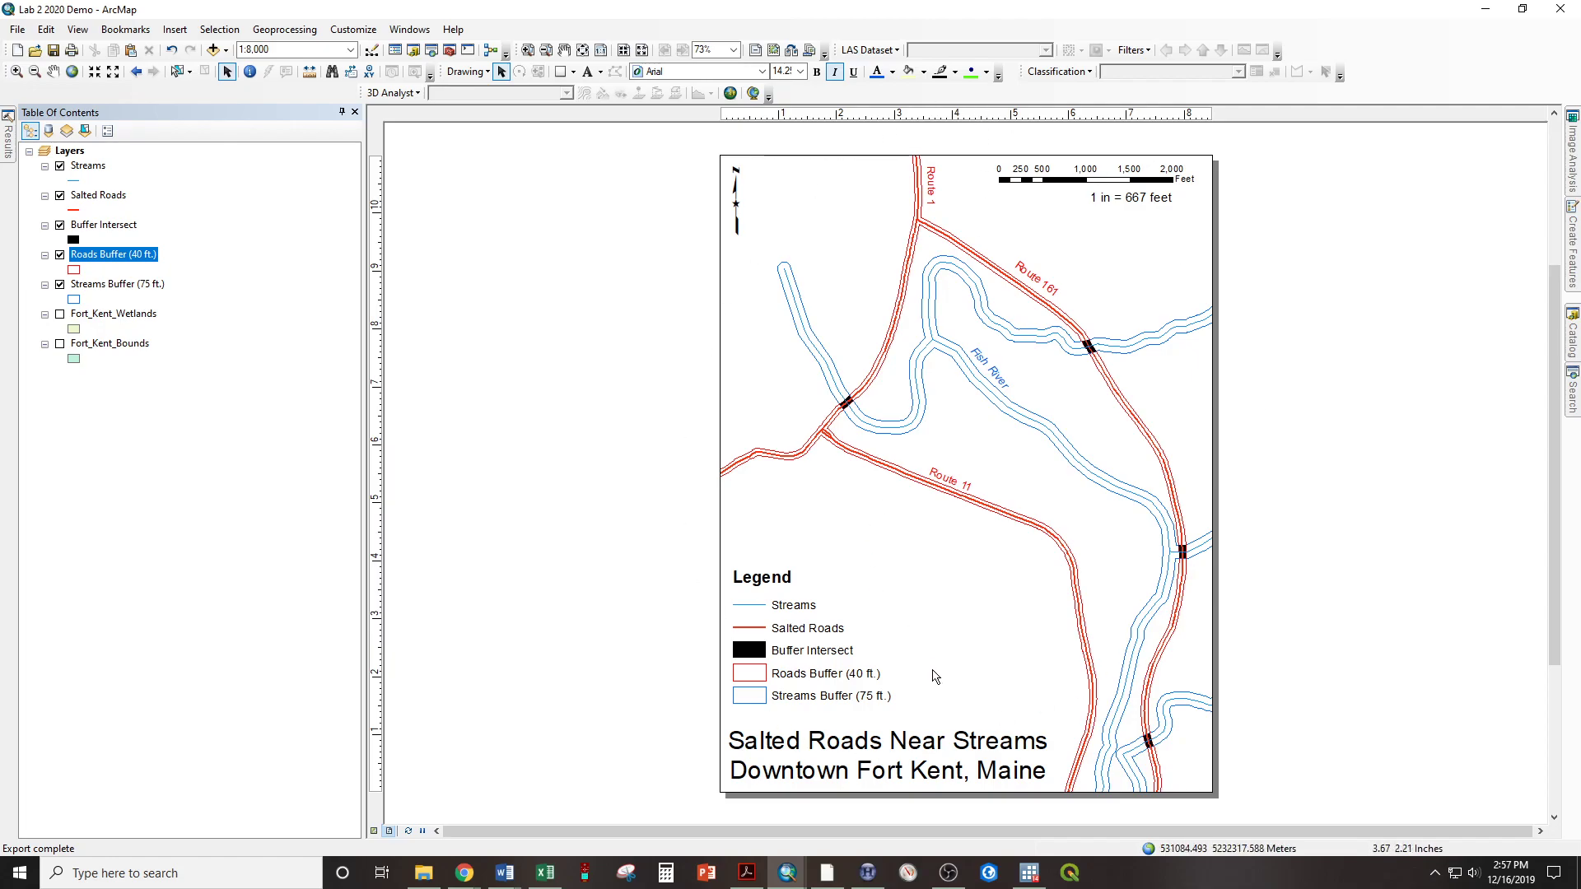
pyautogui.click(747, 873)
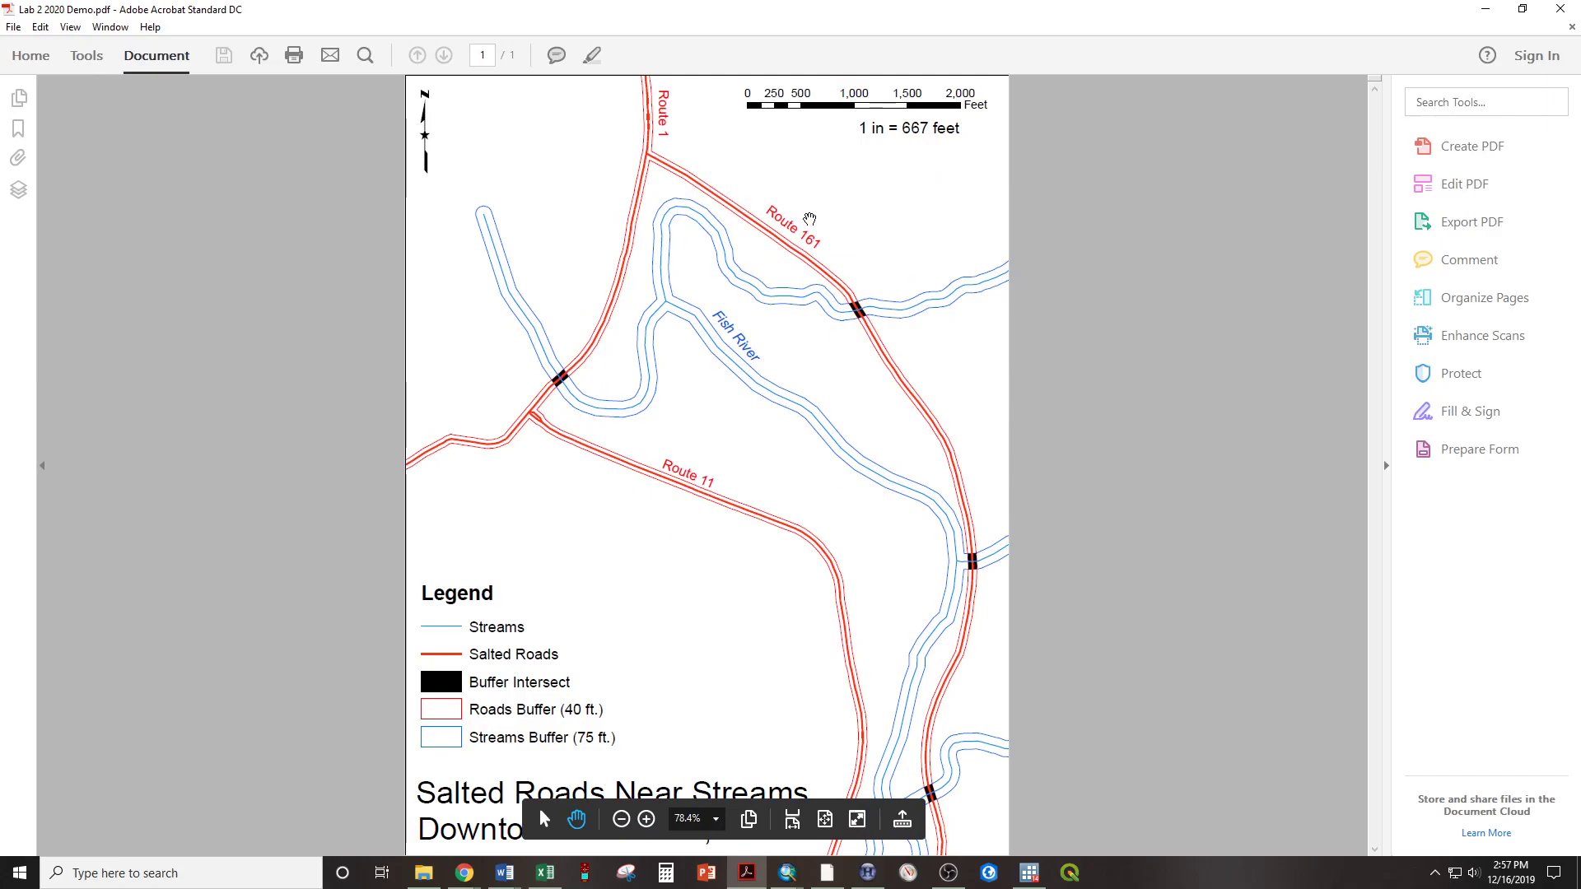
pyautogui.click(1486, 10)
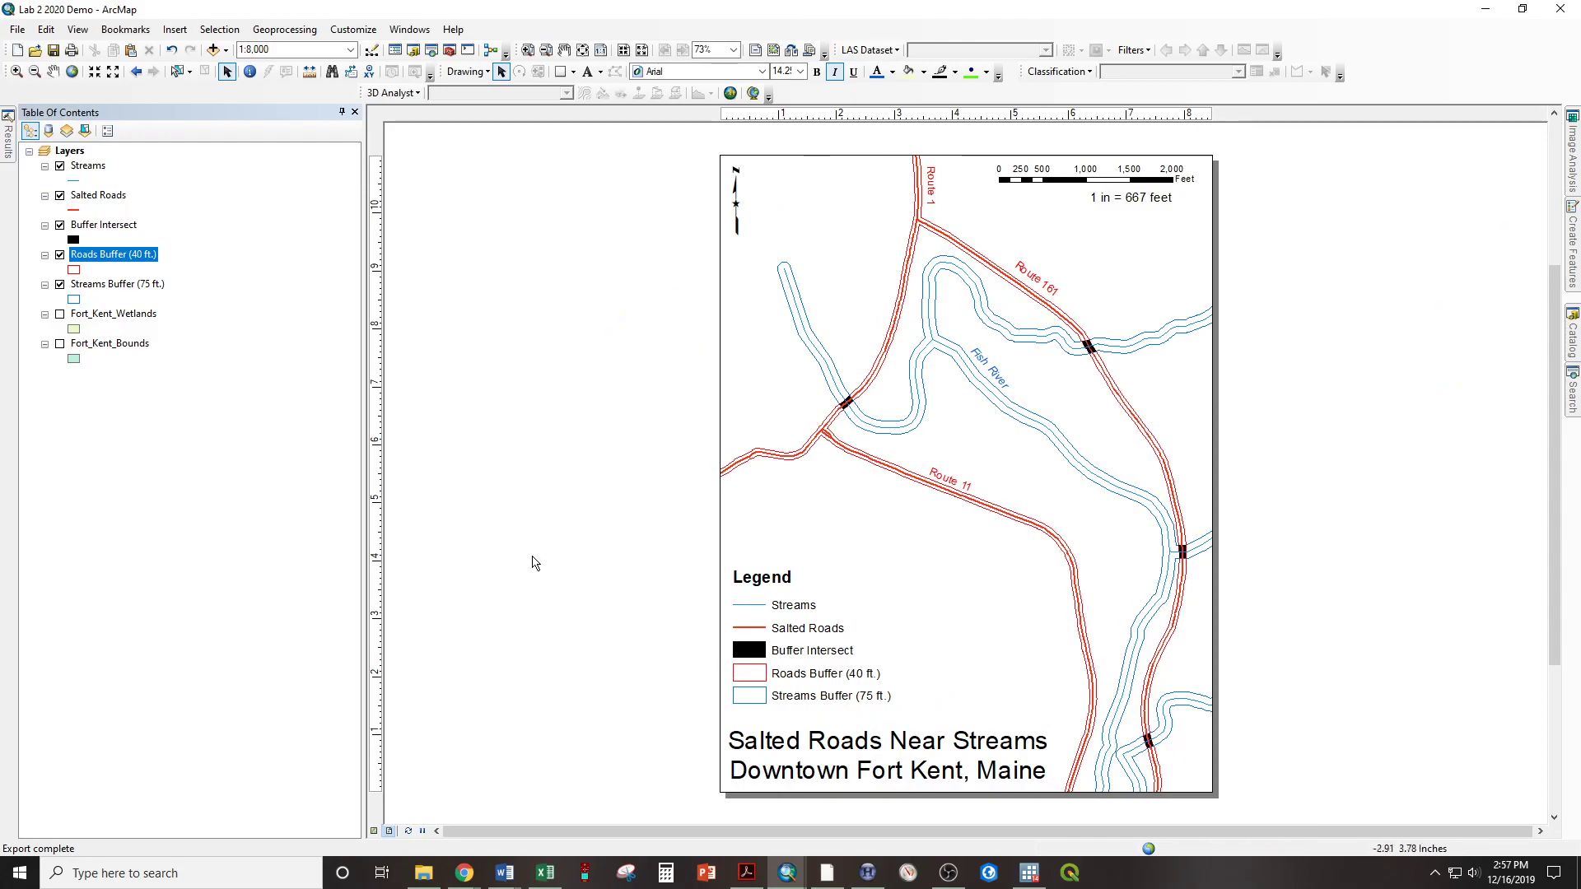
pyautogui.moveTo(427, 7); pyautogui.dragTo(1580, 511)
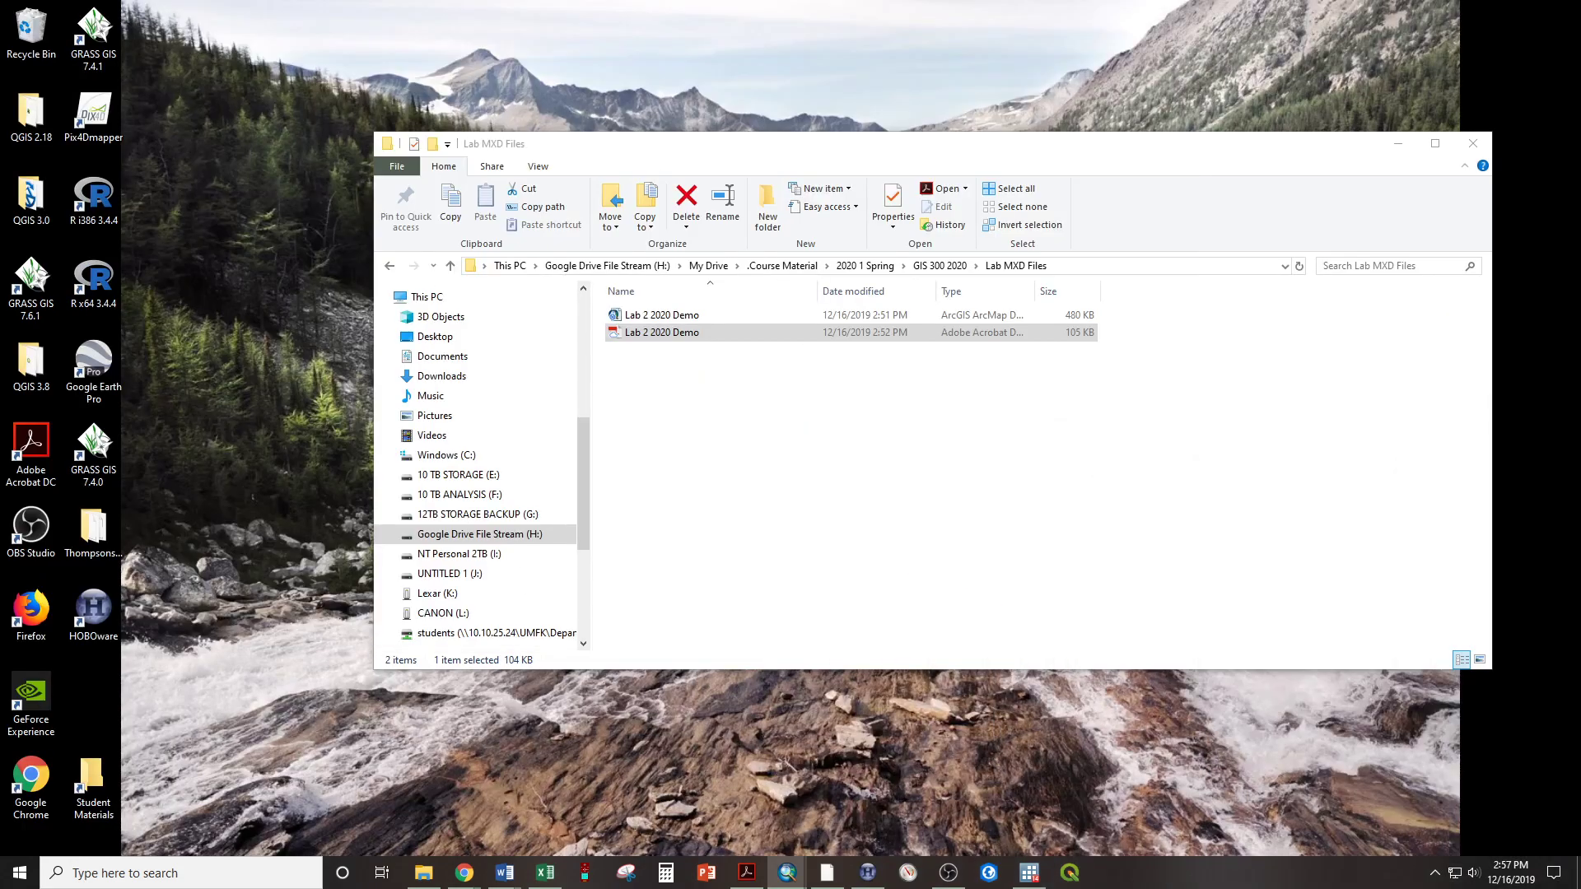
pyautogui.click(1398, 143)
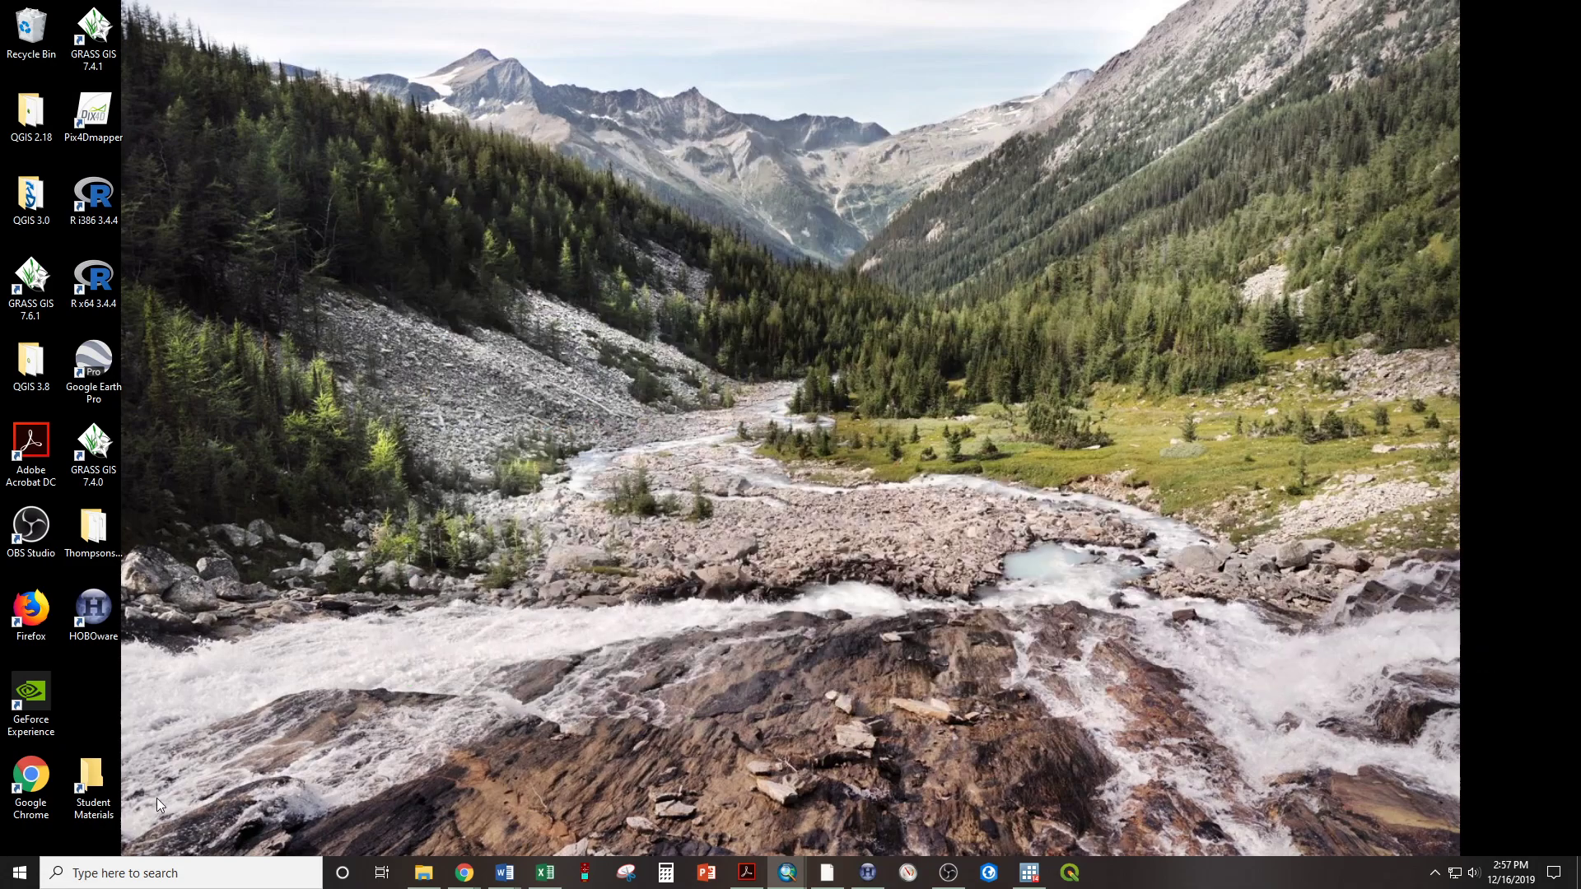
# Open the Lab 2 folder in Student Materials under Datasets for Student Use, 1. GIS Applications I, and look through its files
pyautogui.click(92, 756)
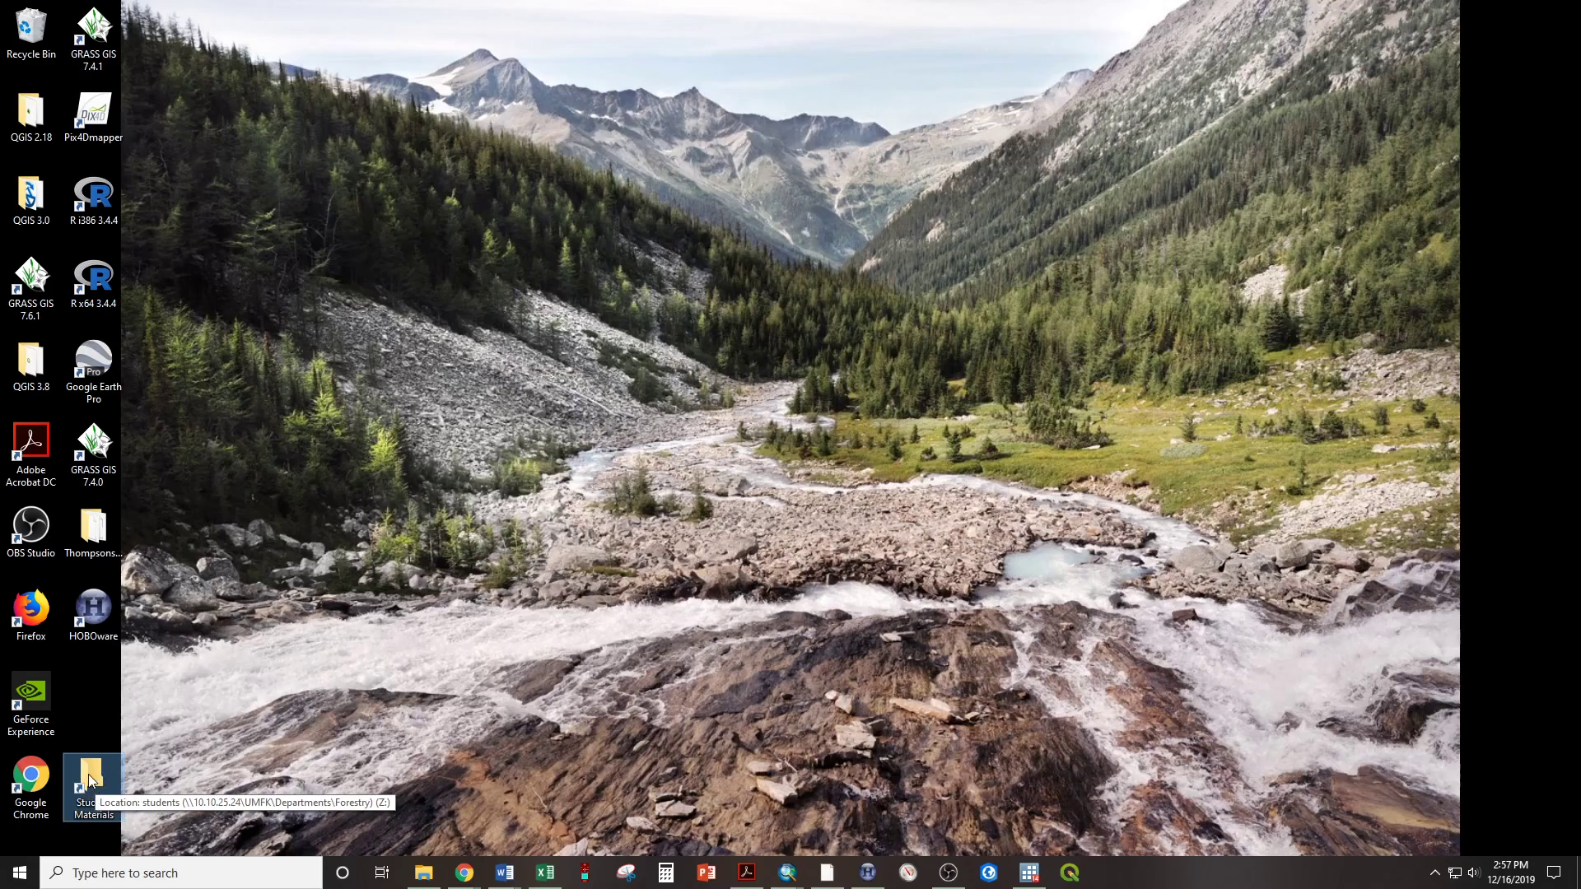
pyautogui.doubleClick(87, 774)
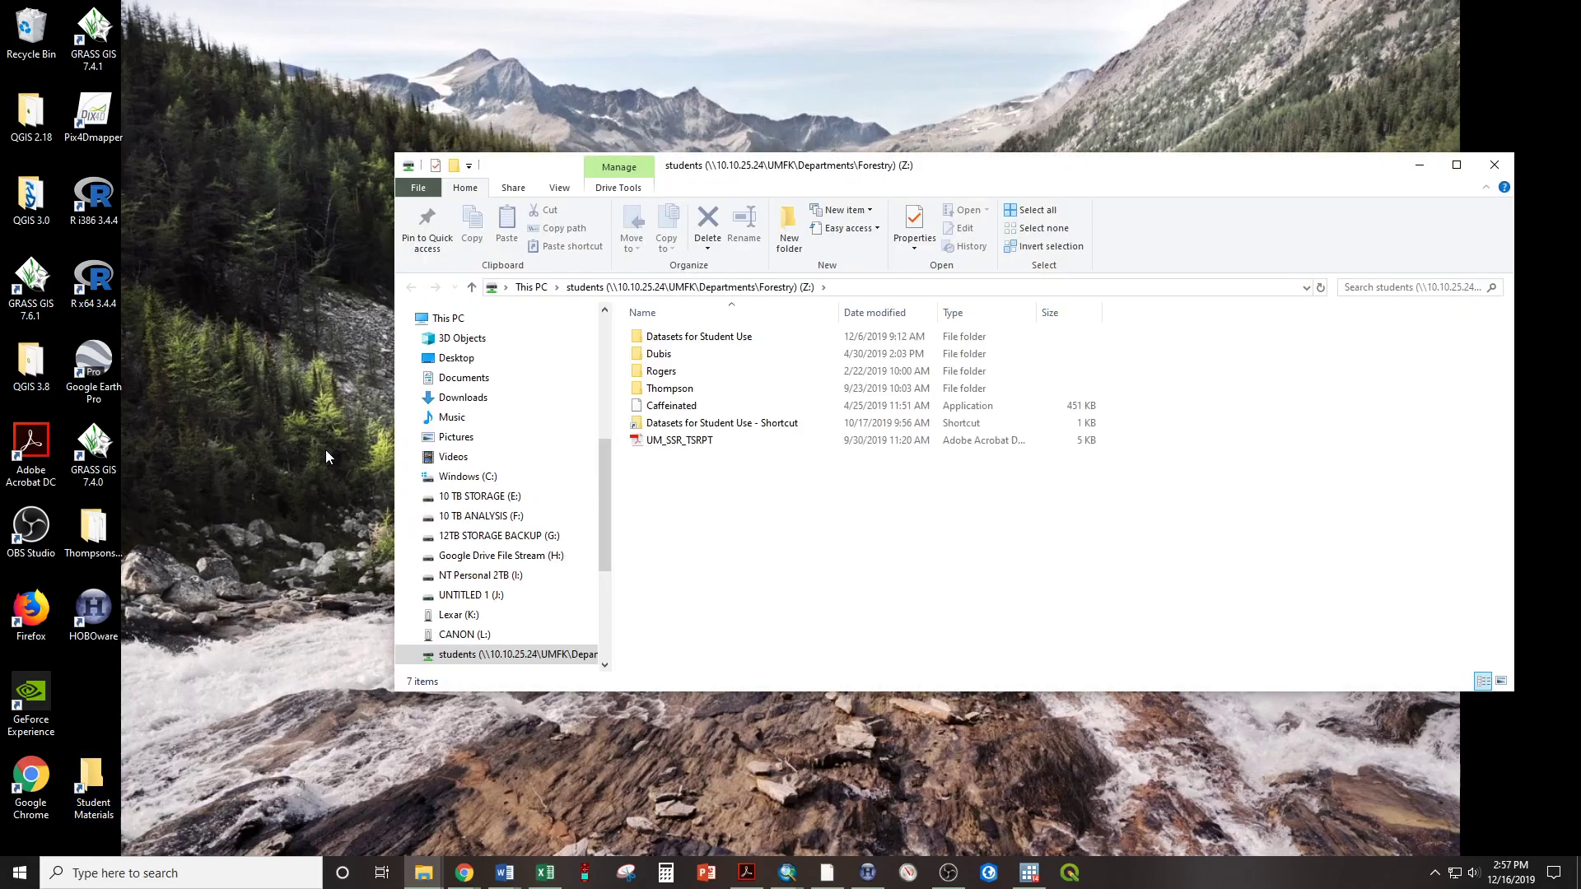
pyautogui.doubleClick(699, 337)
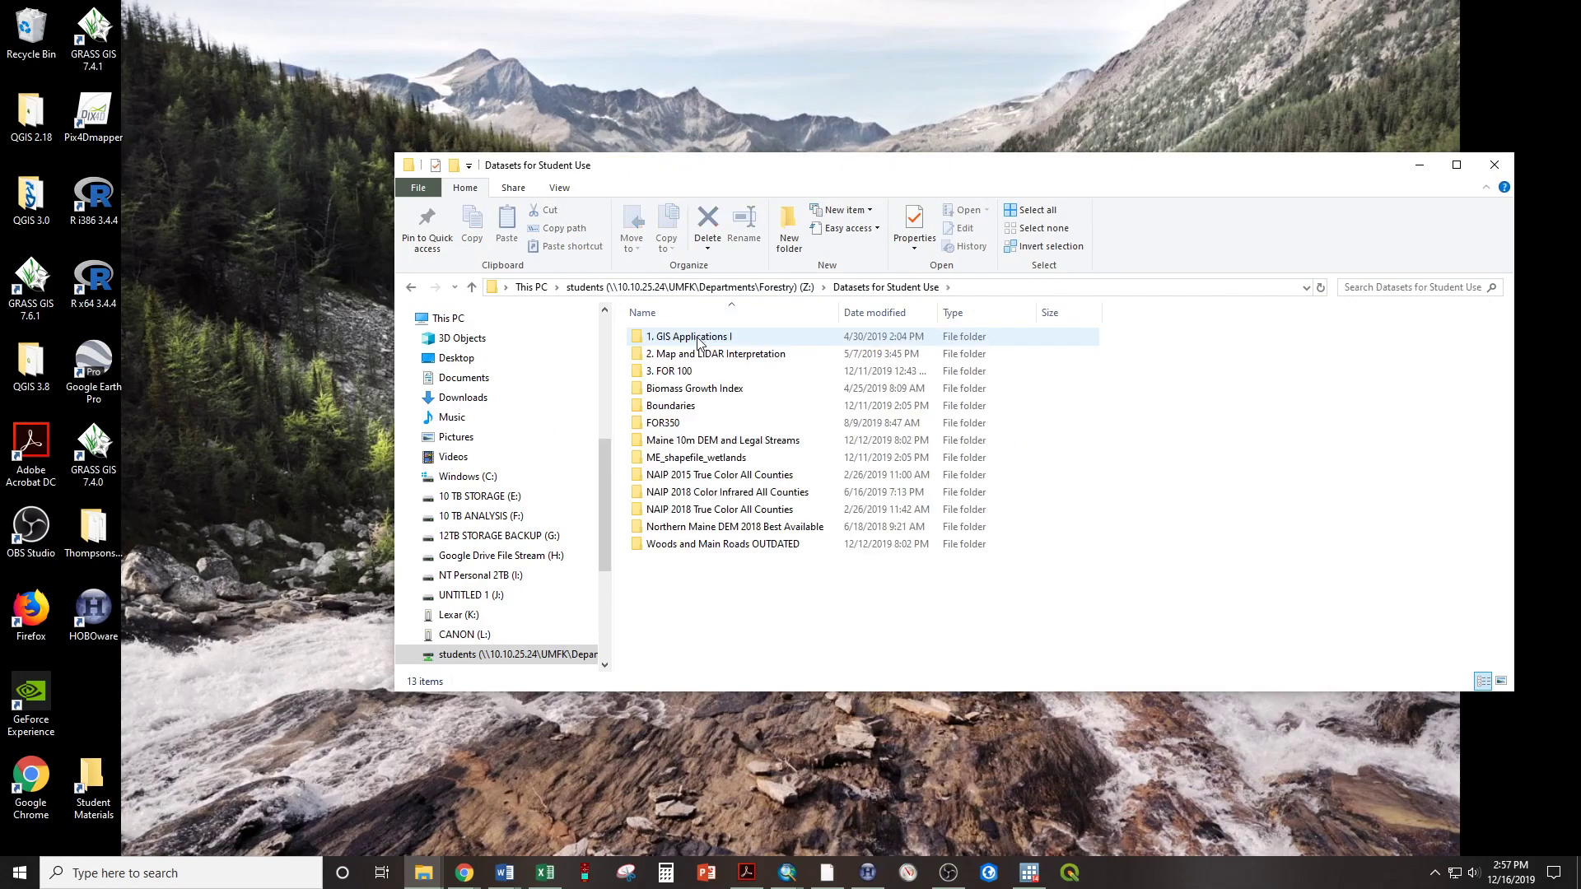
pyautogui.doubleClick(697, 344)
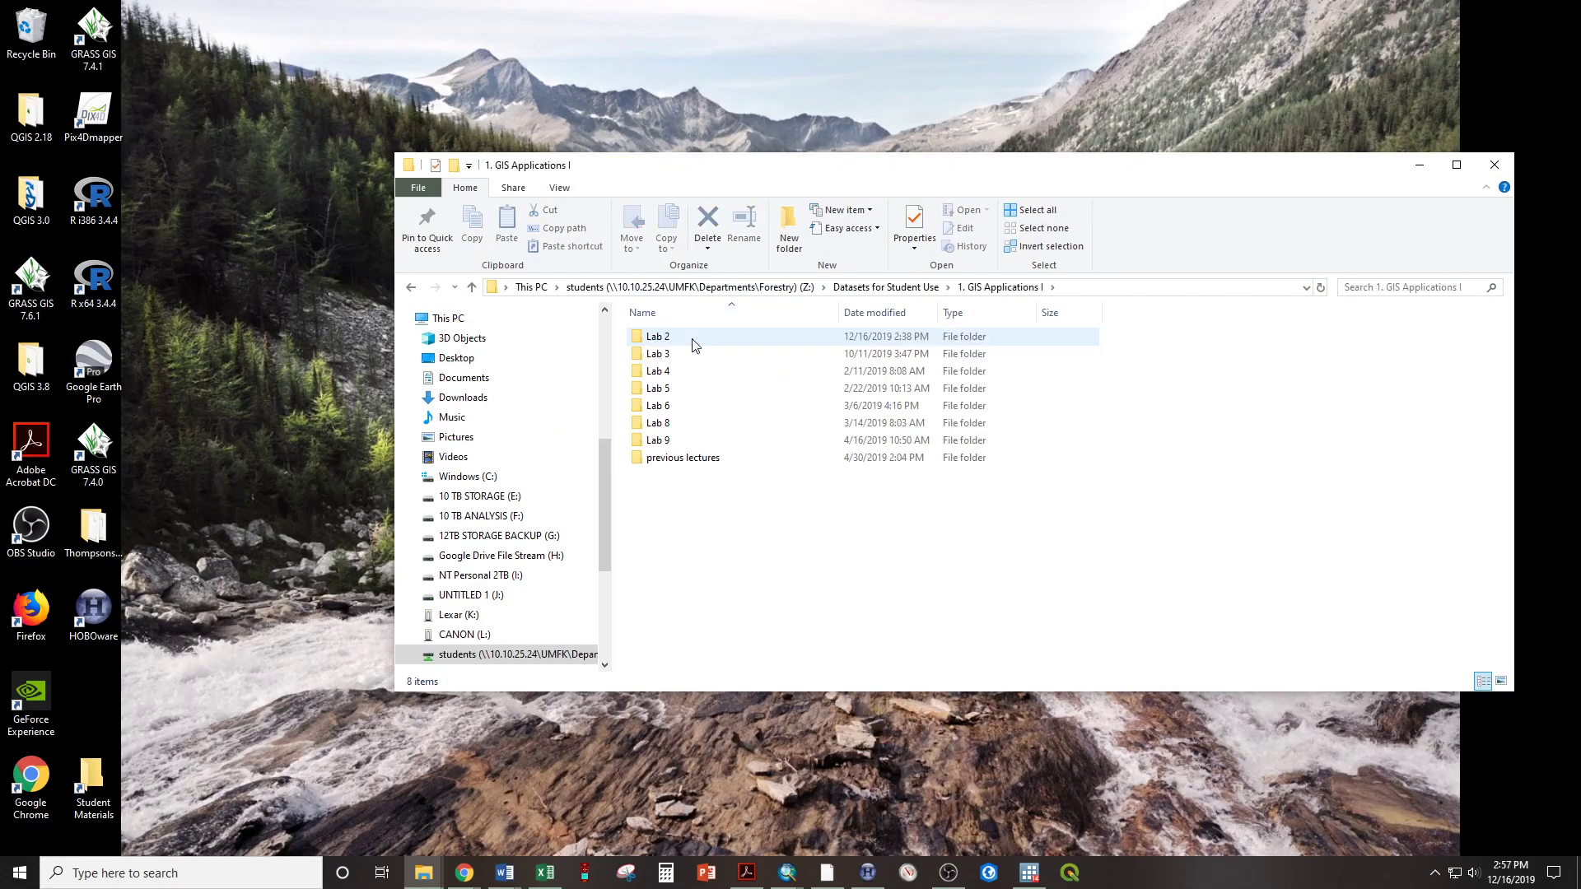
pyautogui.doubleClick(689, 346)
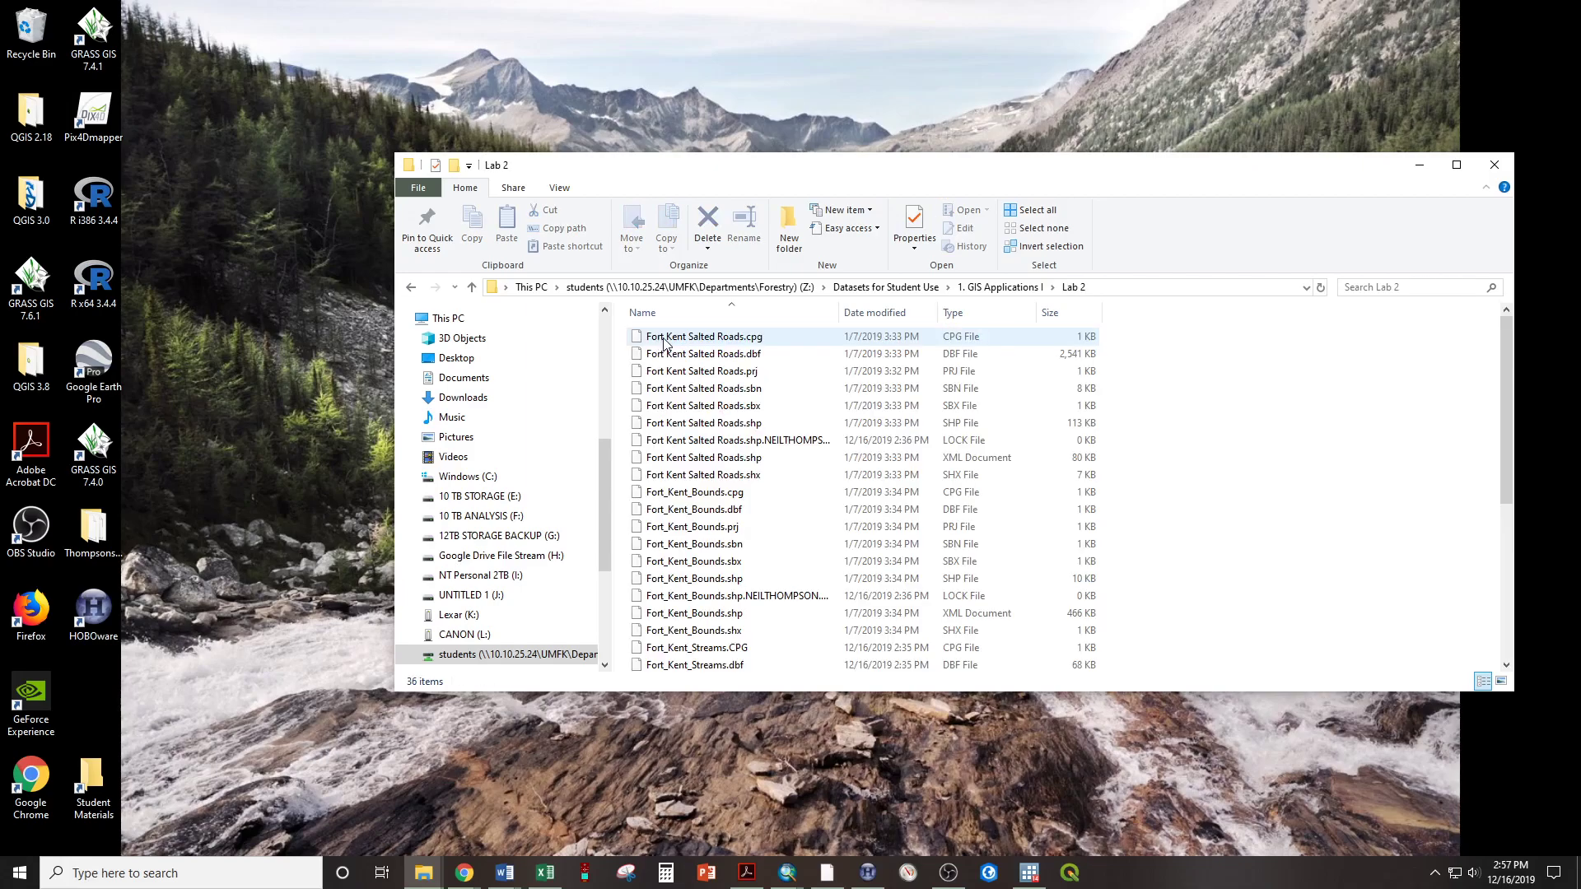
pyautogui.scroll(-3, 680, 362)
pyautogui.scroll(3, 688, 462)
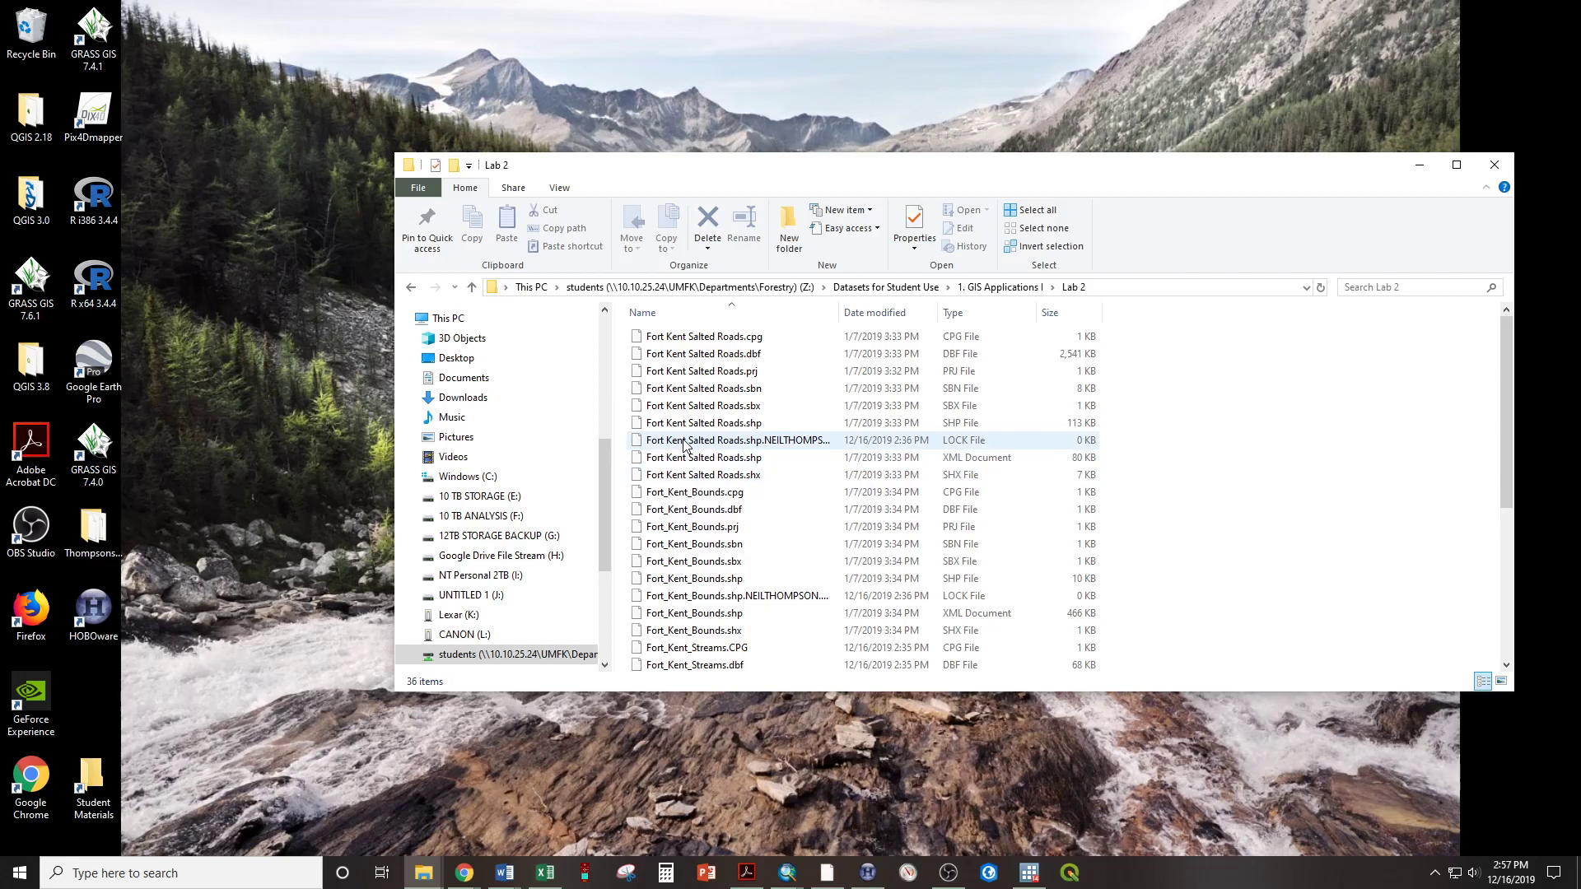
pyautogui.scroll(-5, 741, 461)
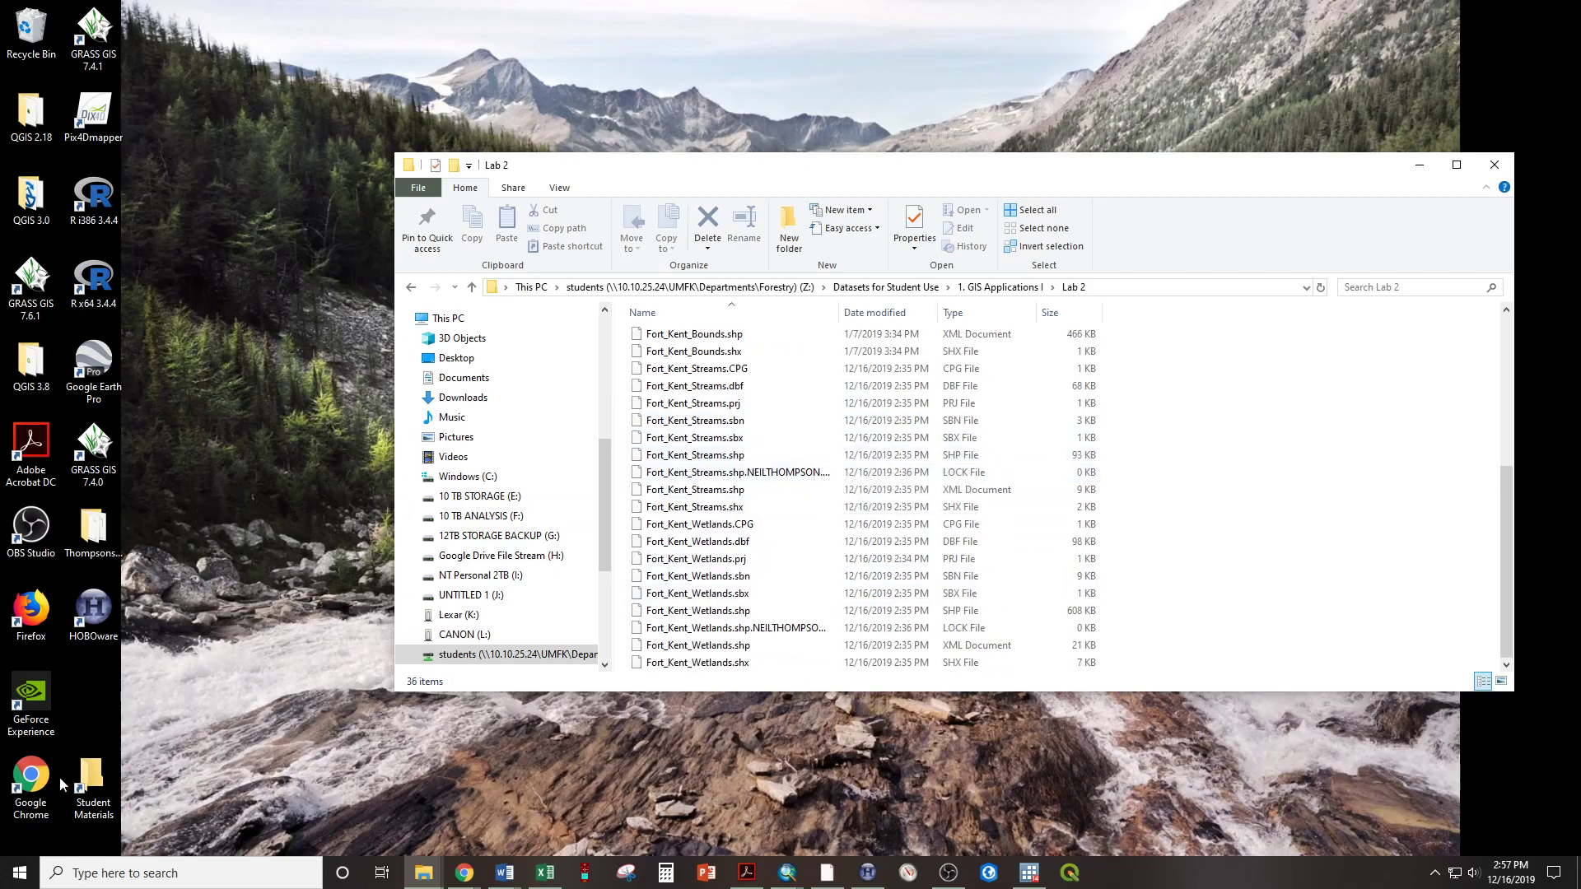
# Launch ArcMap 10.6.1 and create a new map from the Blank Map template
pyautogui.click(18, 876)
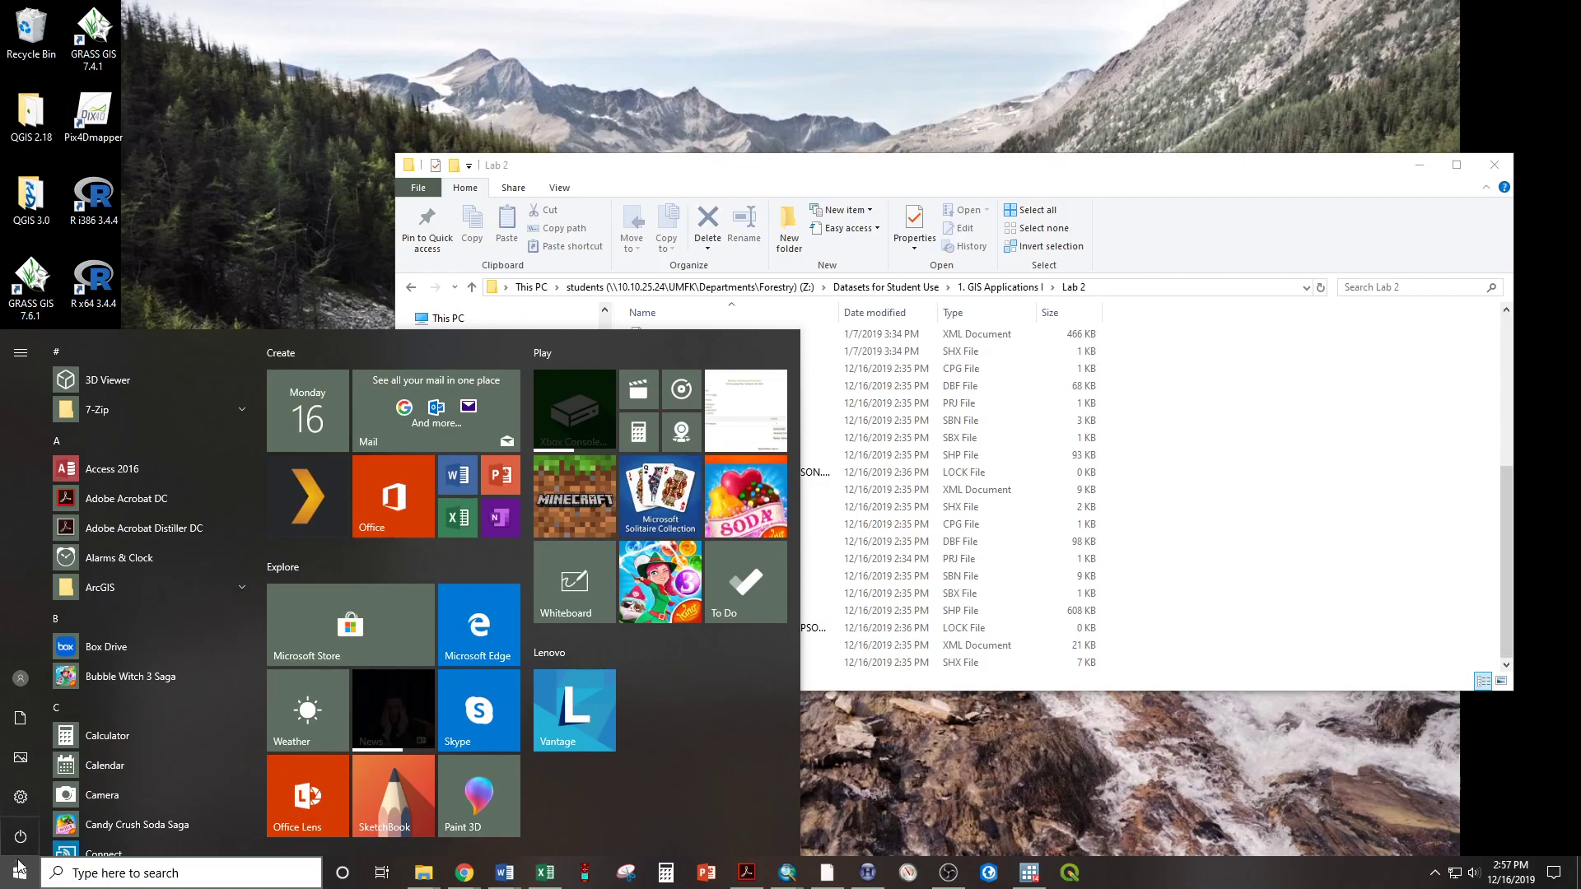
pyautogui.write('arcmap')
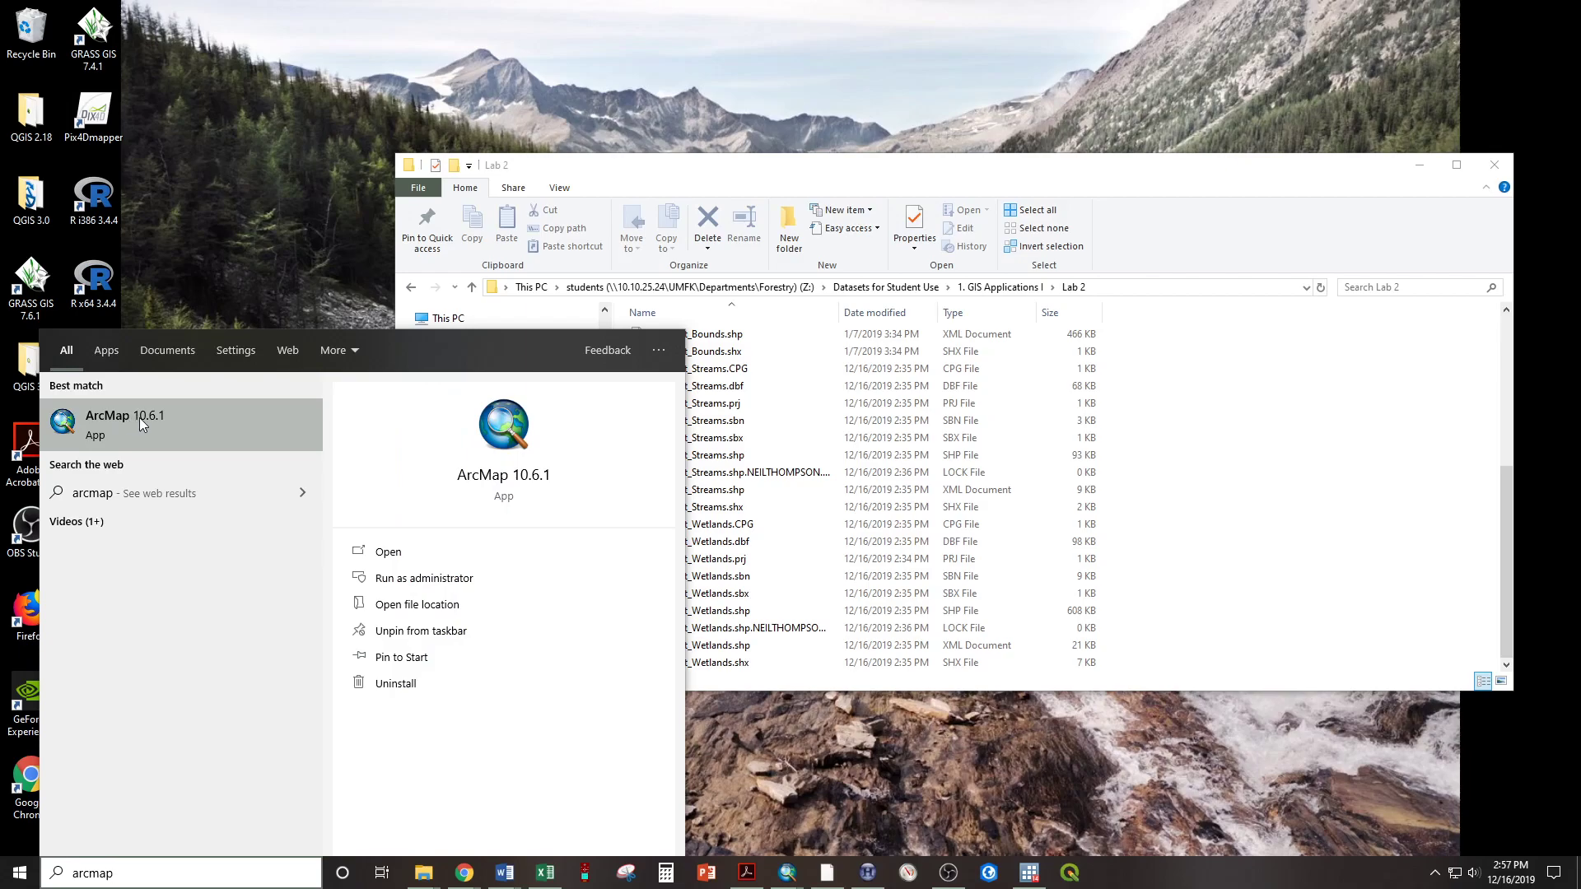
pyautogui.click(160, 420)
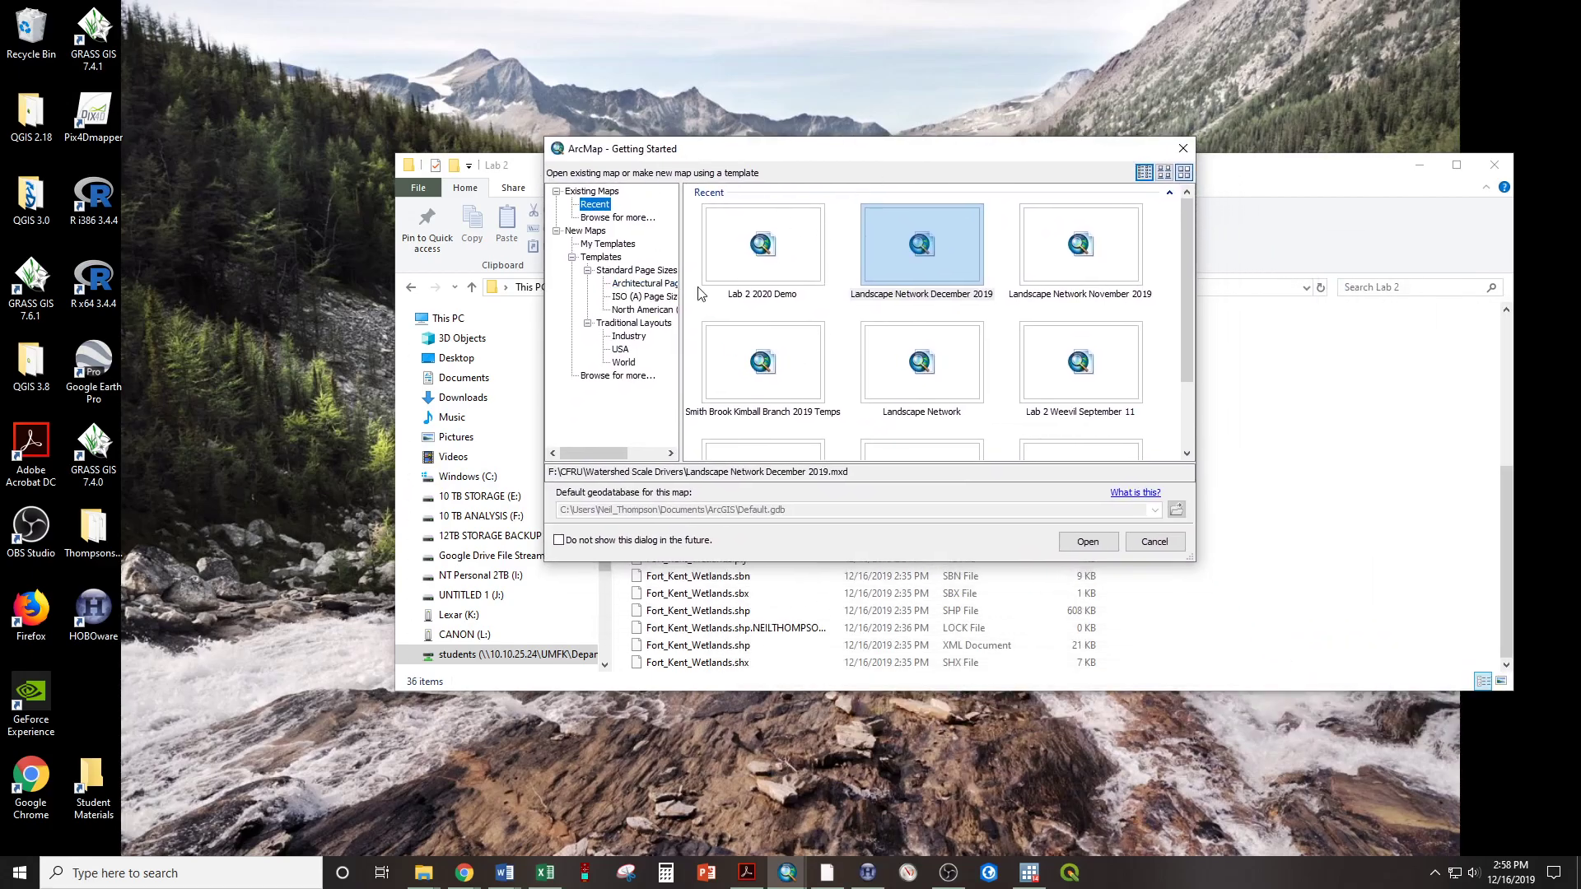
pyautogui.click(577, 231)
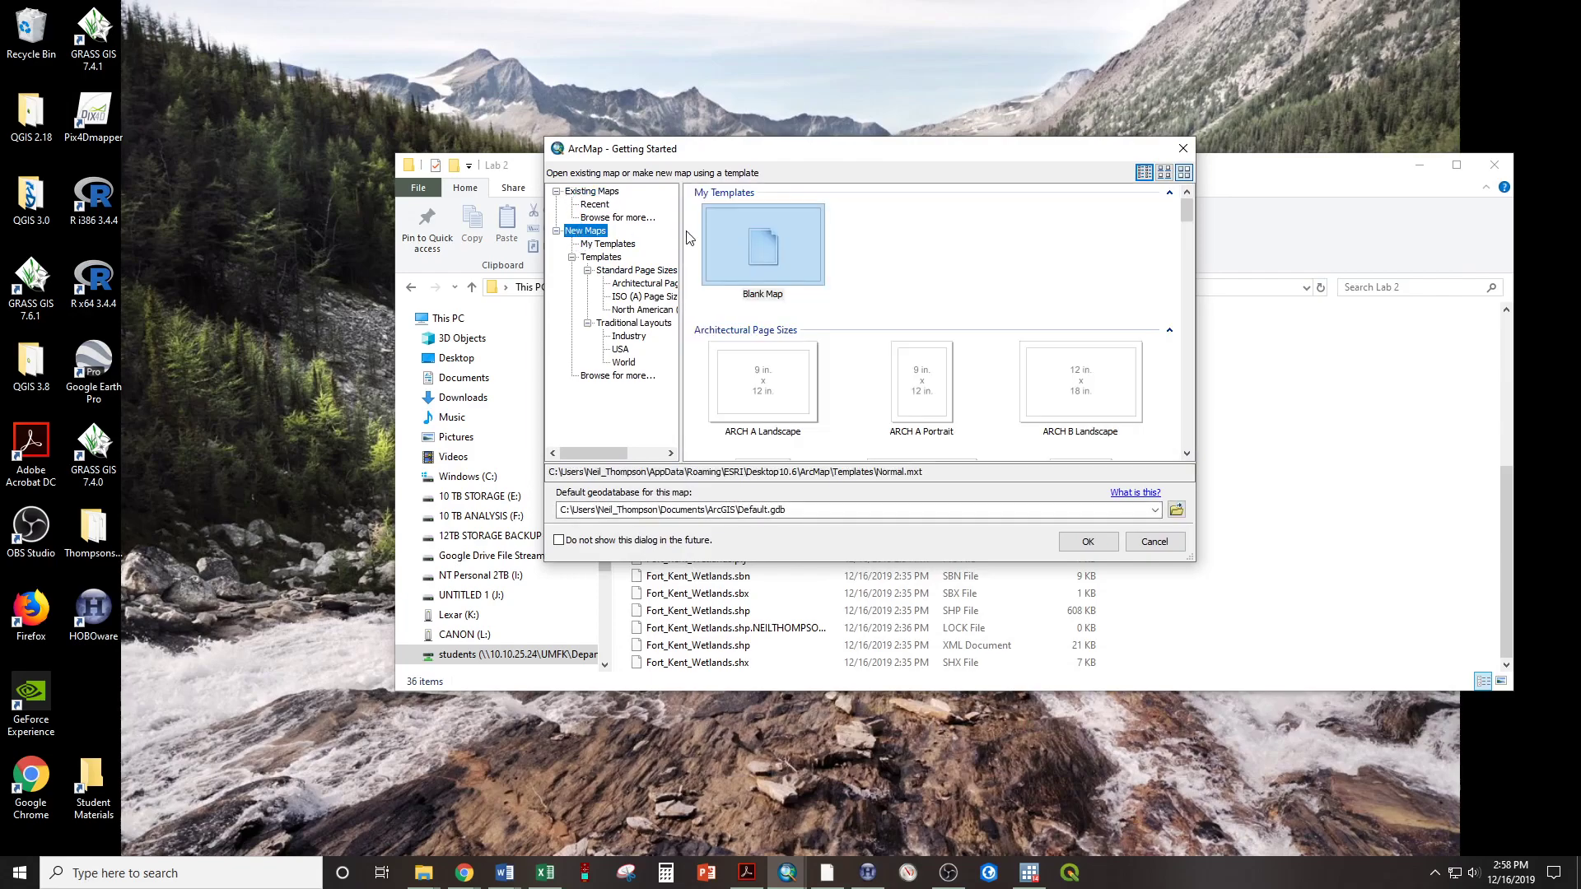
pyautogui.click(774, 254)
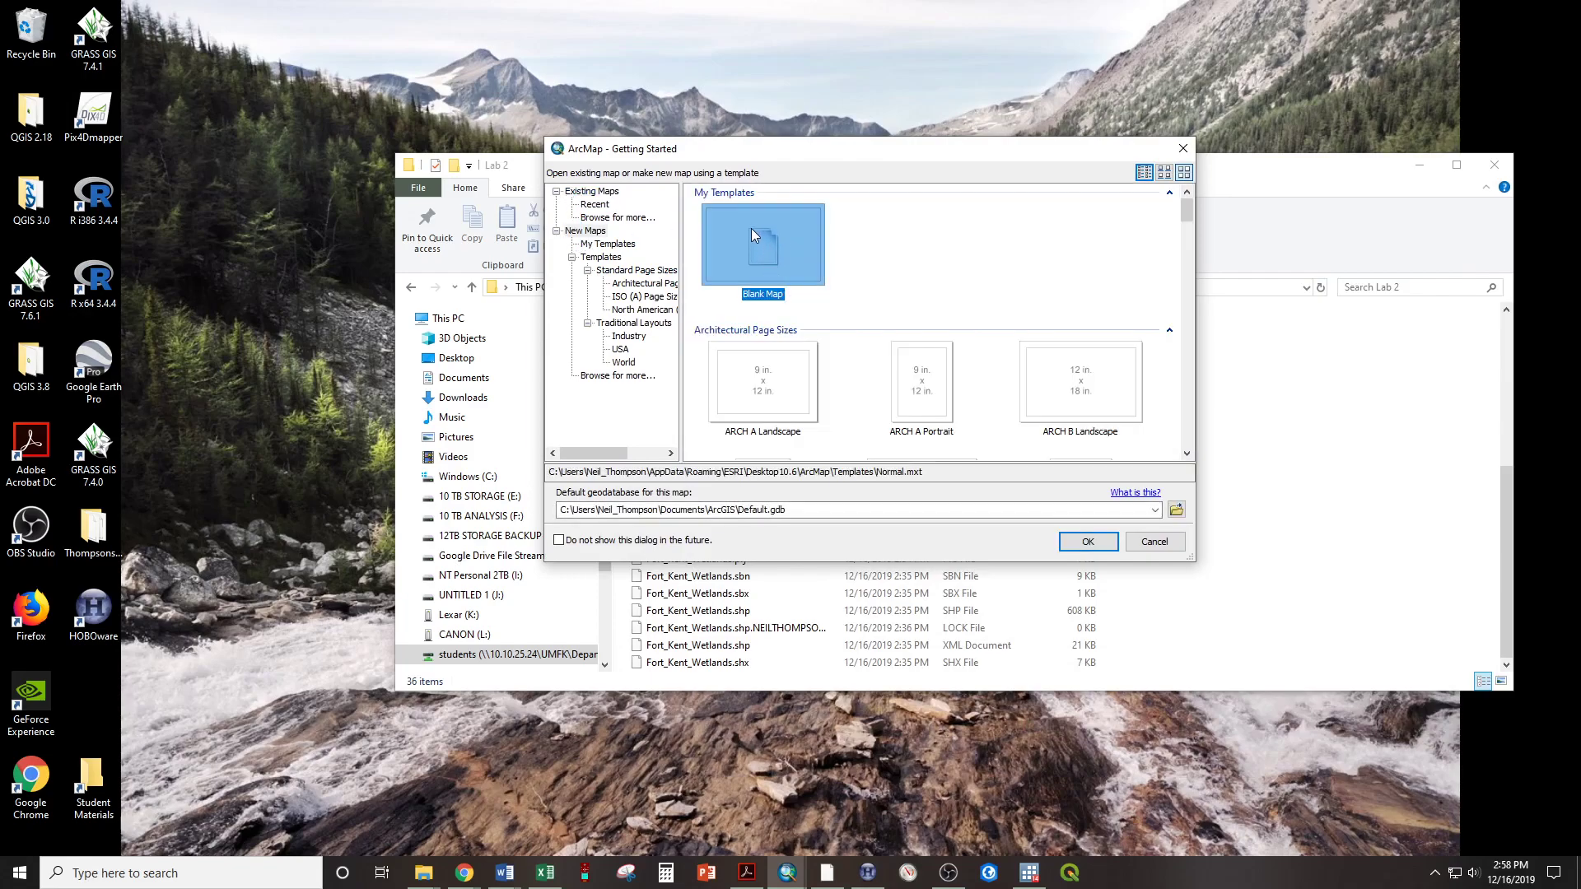
pyautogui.click(1088, 542)
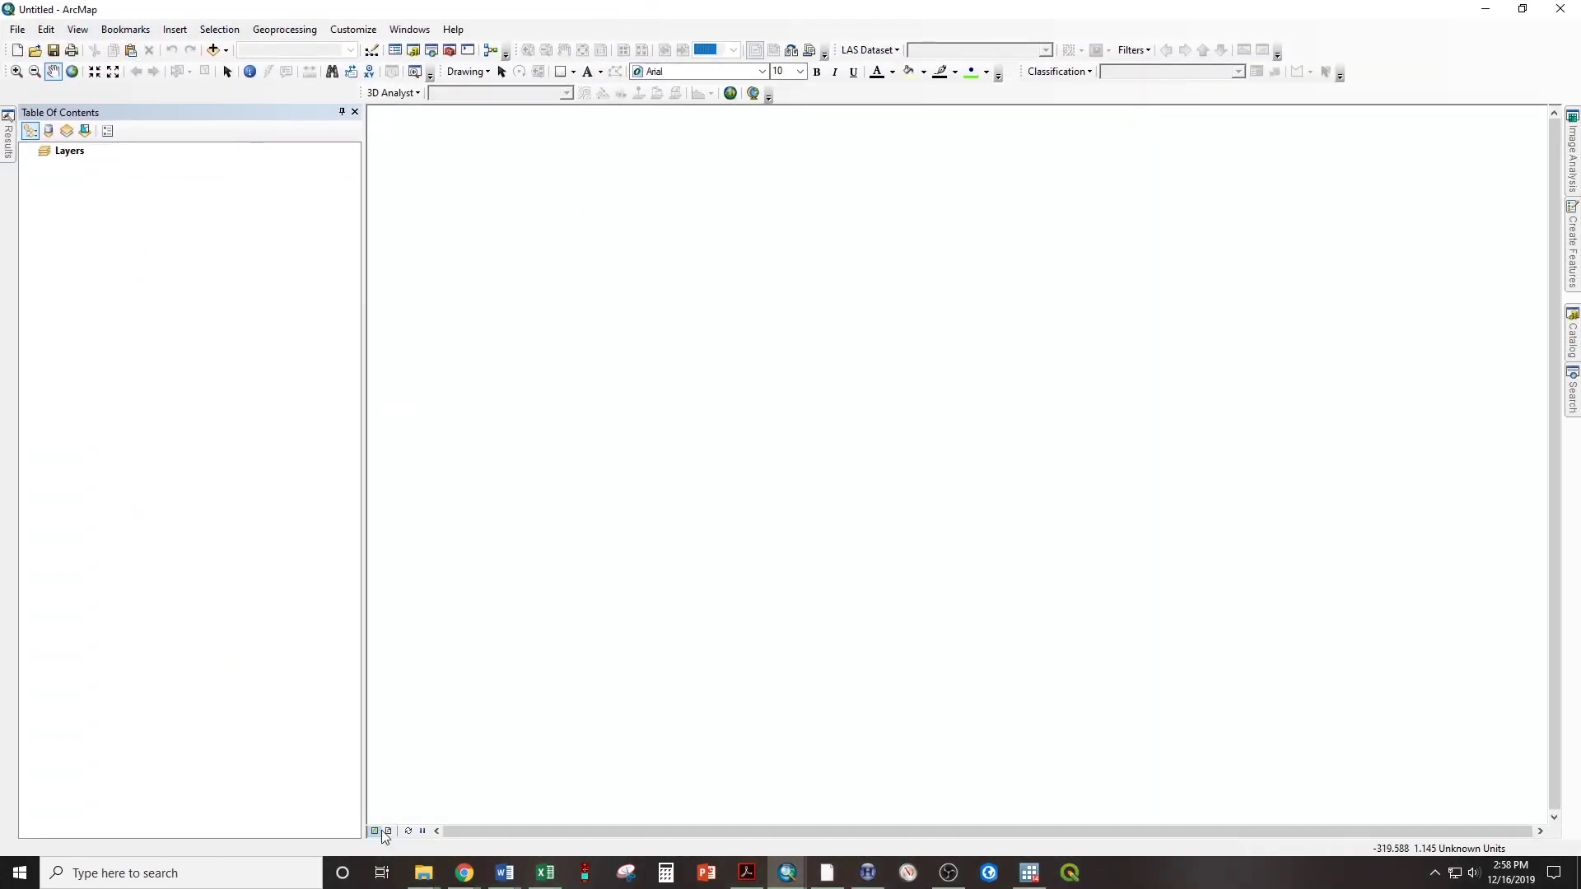
# Add all the files of the Lab 2 folder to the blank ArcMap document as layers
pyautogui.moveTo(422, 885)
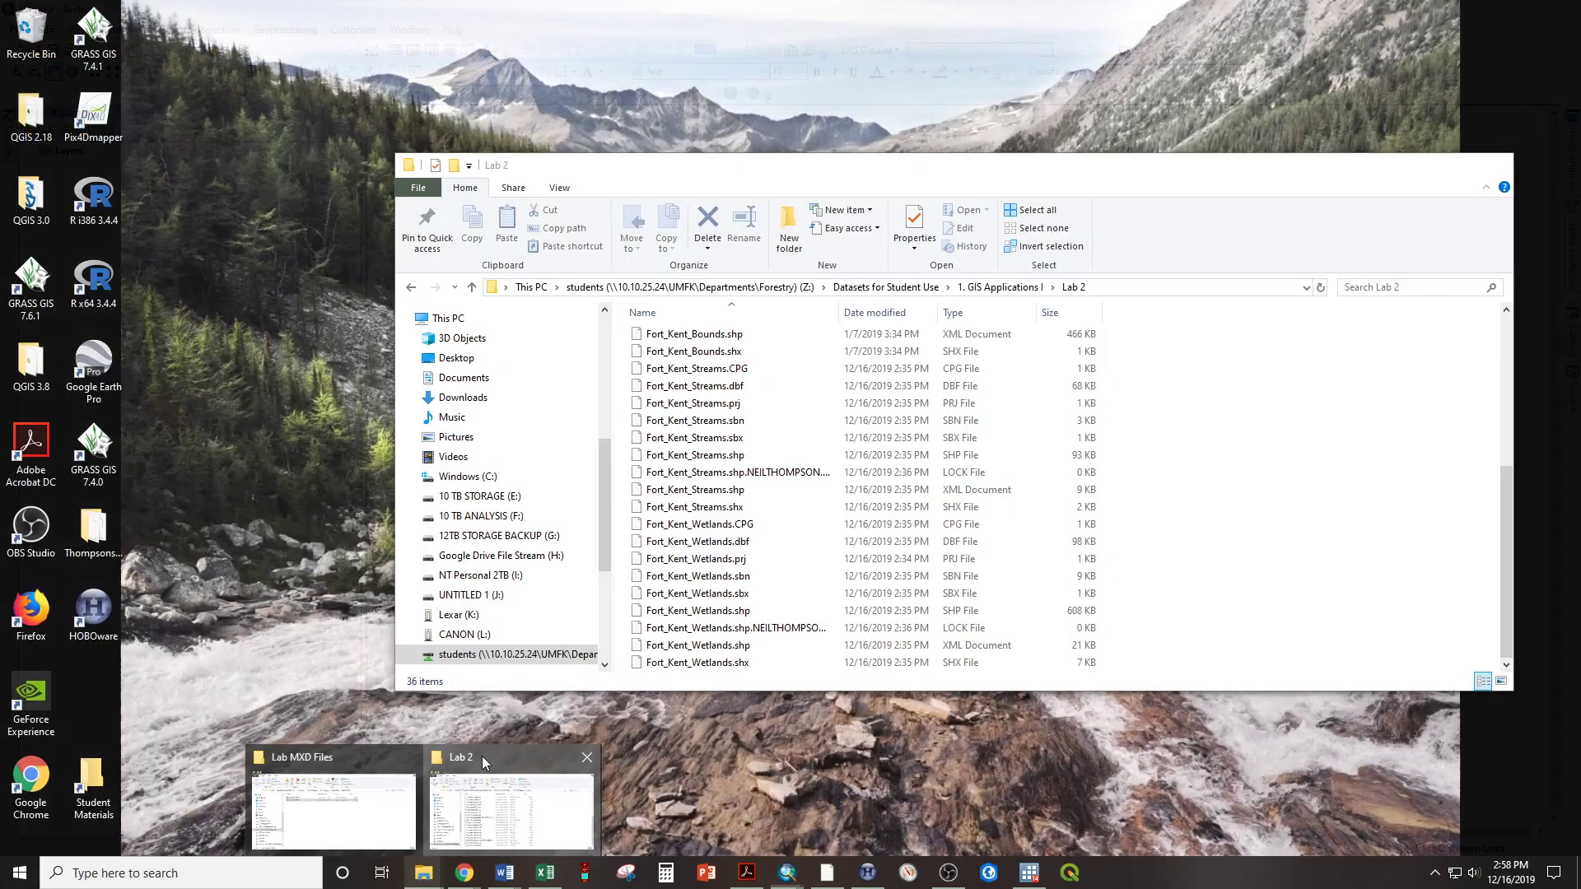
pyautogui.click(482, 756)
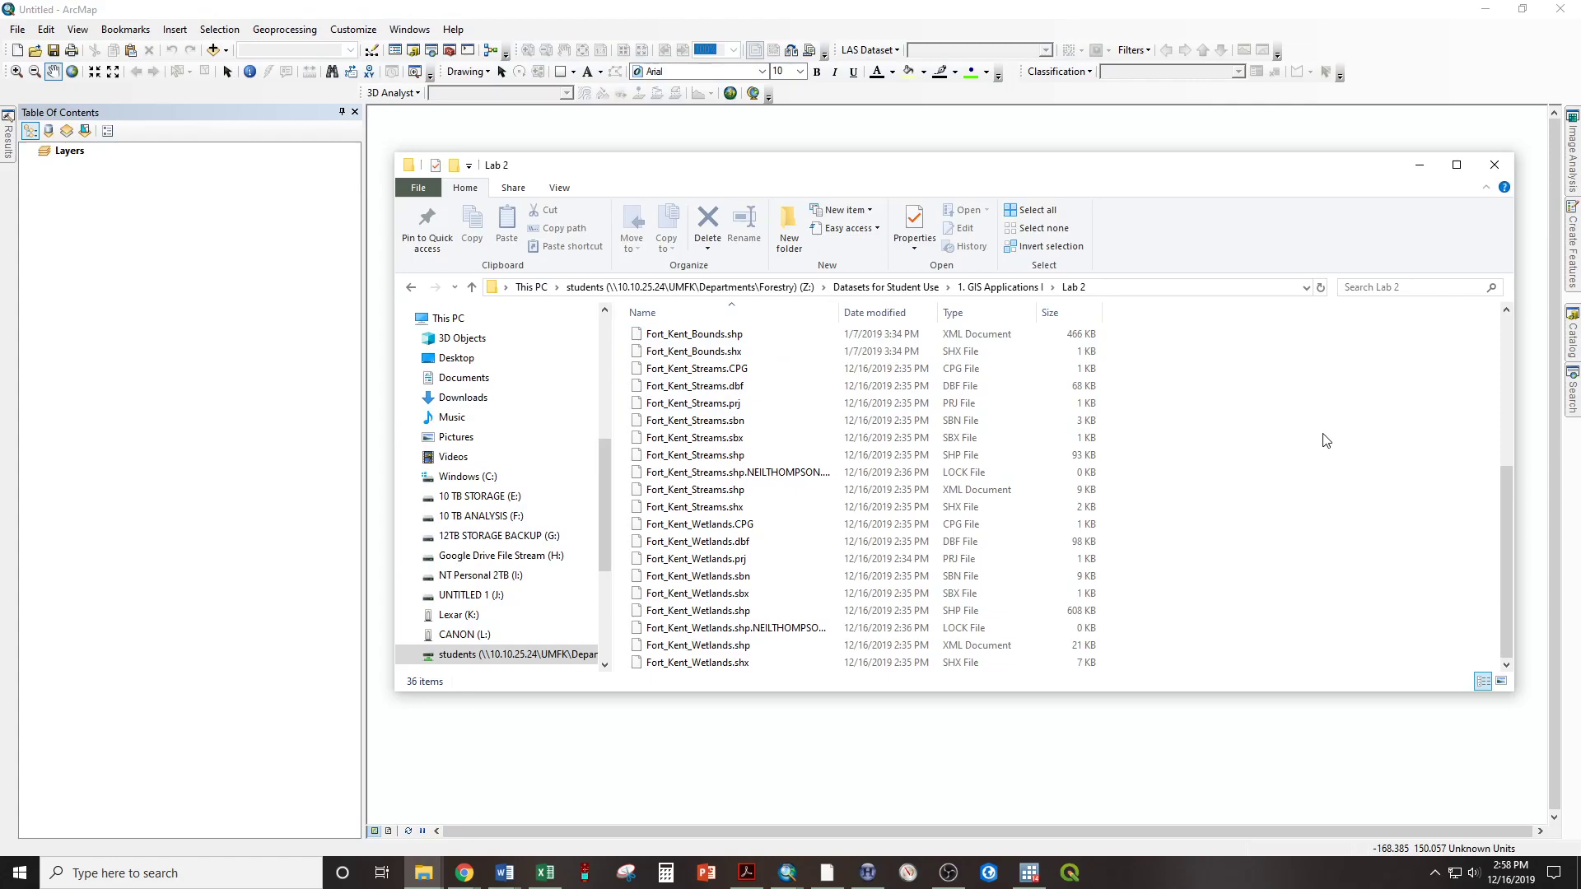
pyautogui.hotkey('ctrl', 'a')
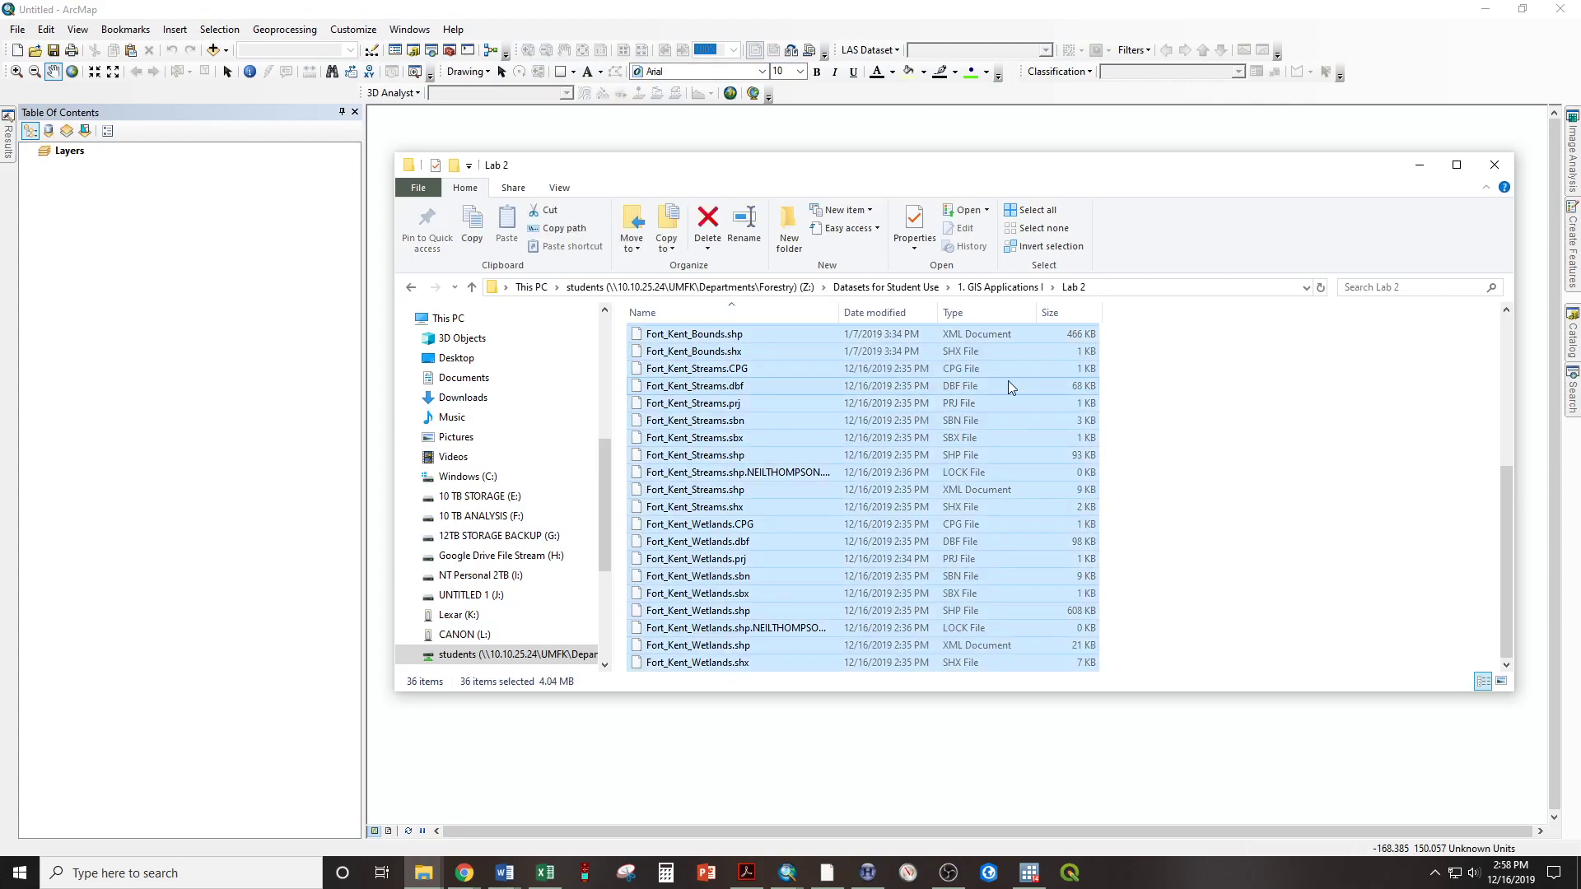
pyautogui.moveTo(700, 356); pyautogui.dragTo(72, 173)
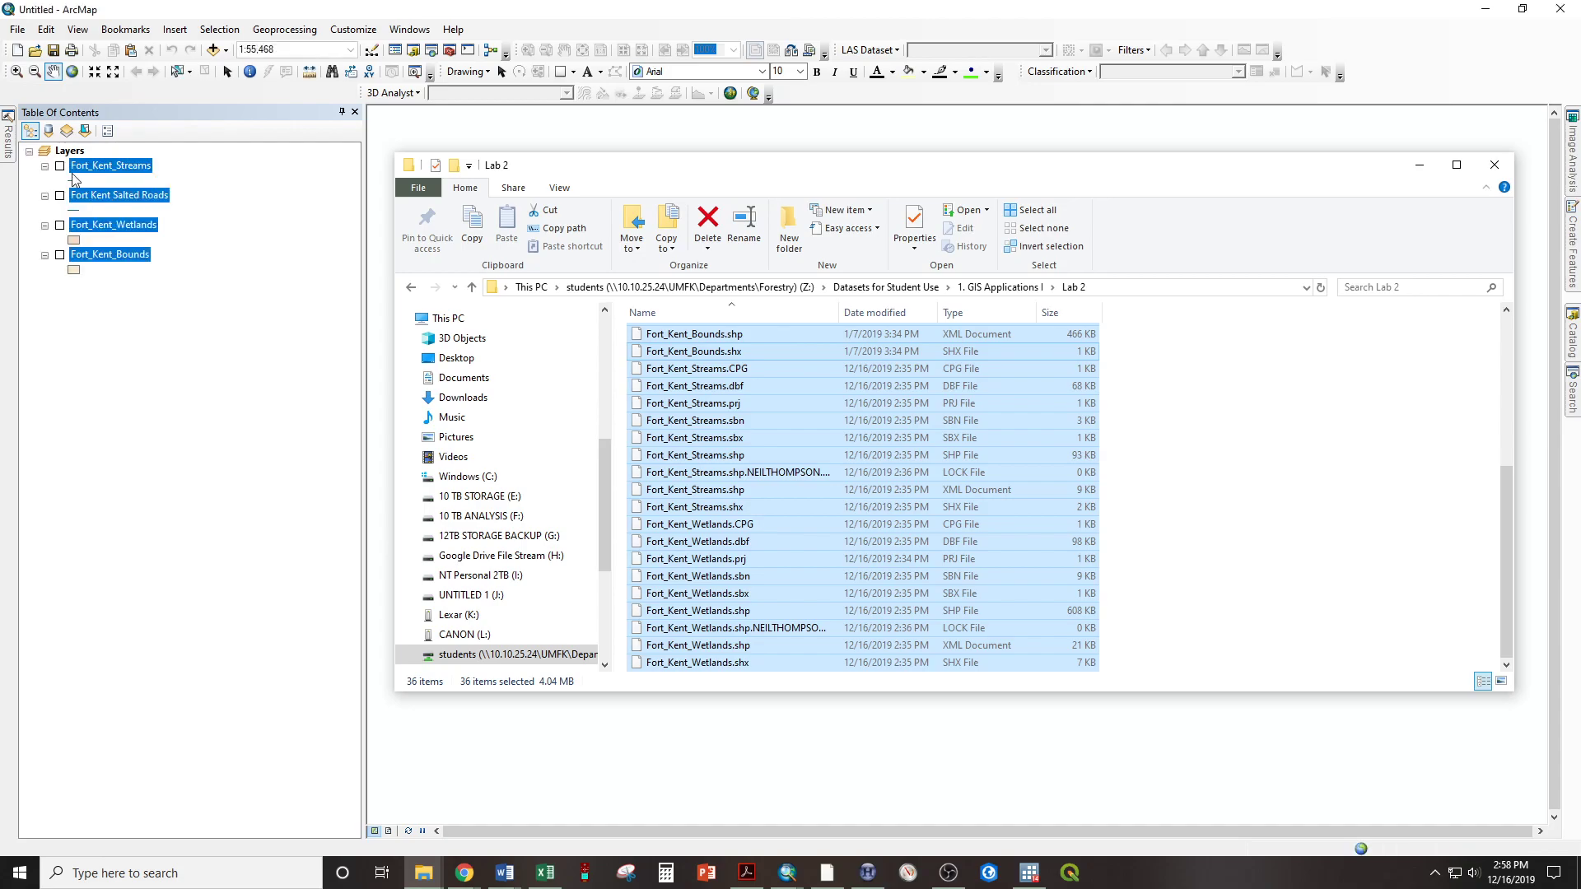
pyautogui.click(88, 405)
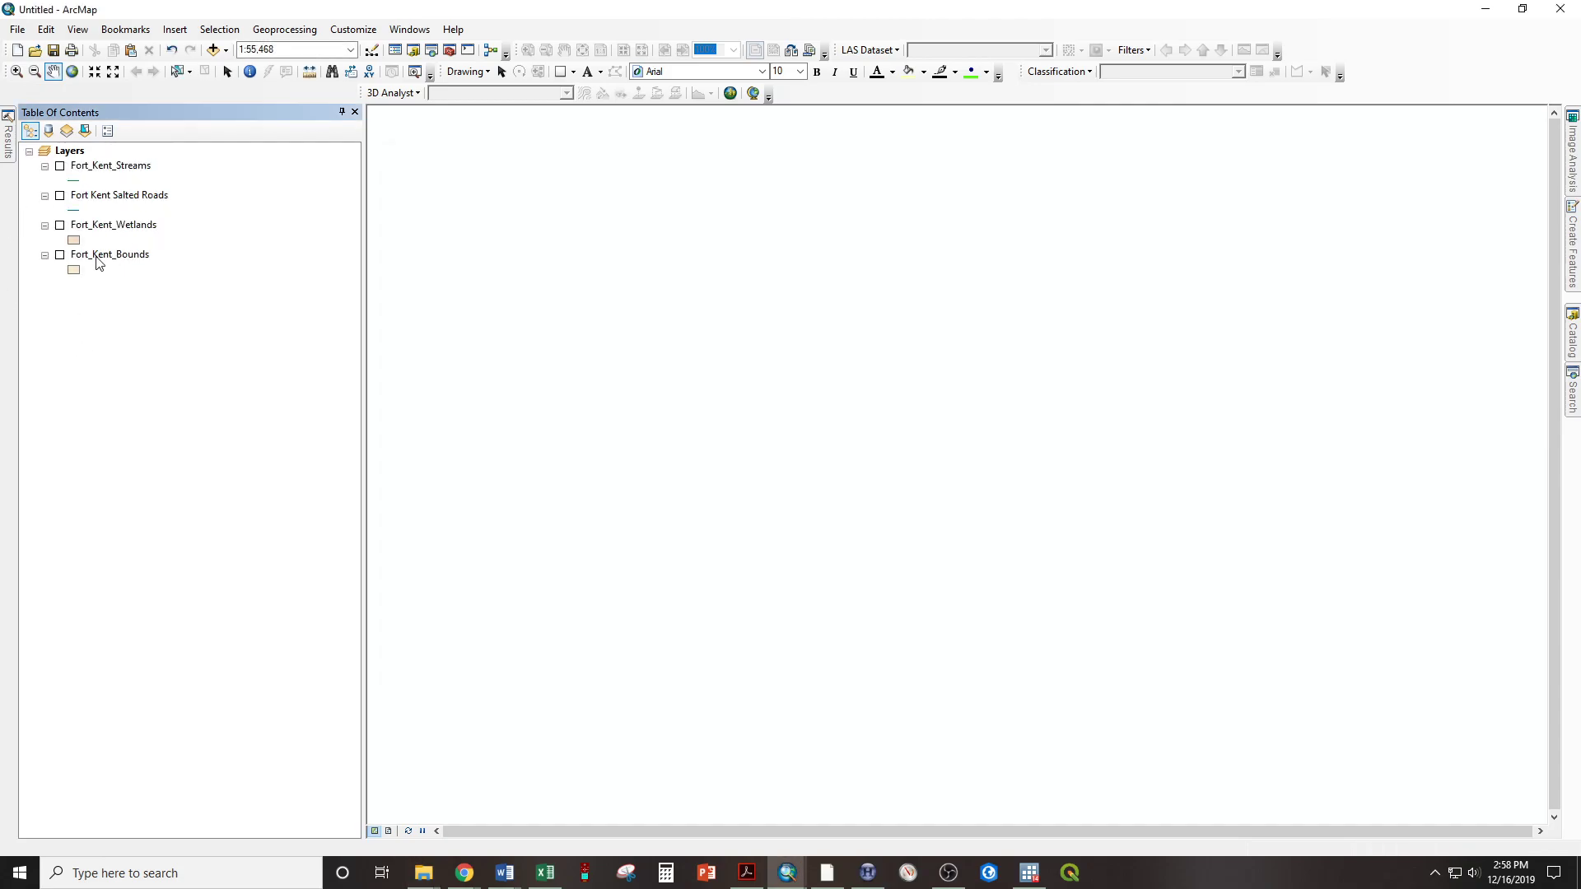
# Turn on all four Fort Kent layers, and hide Fort_Kent_Bounds and Fort_Kent_Wetlands again so only streams and salted roads are drawn
pyautogui.click(60, 167)
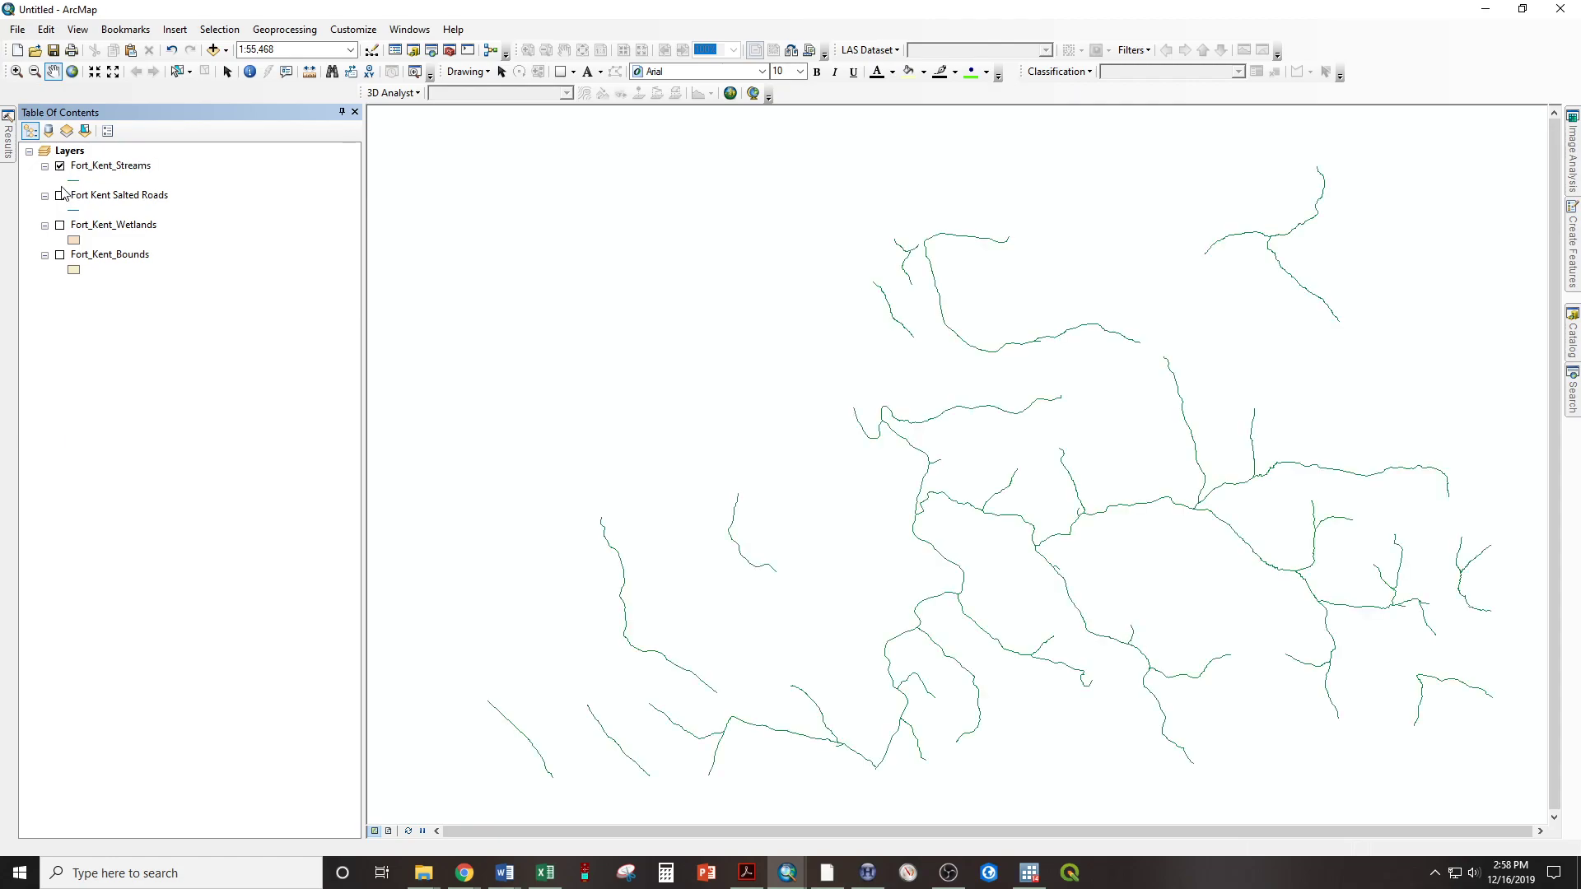
pyautogui.click(60, 197)
pyautogui.click(60, 226)
pyautogui.click(60, 256)
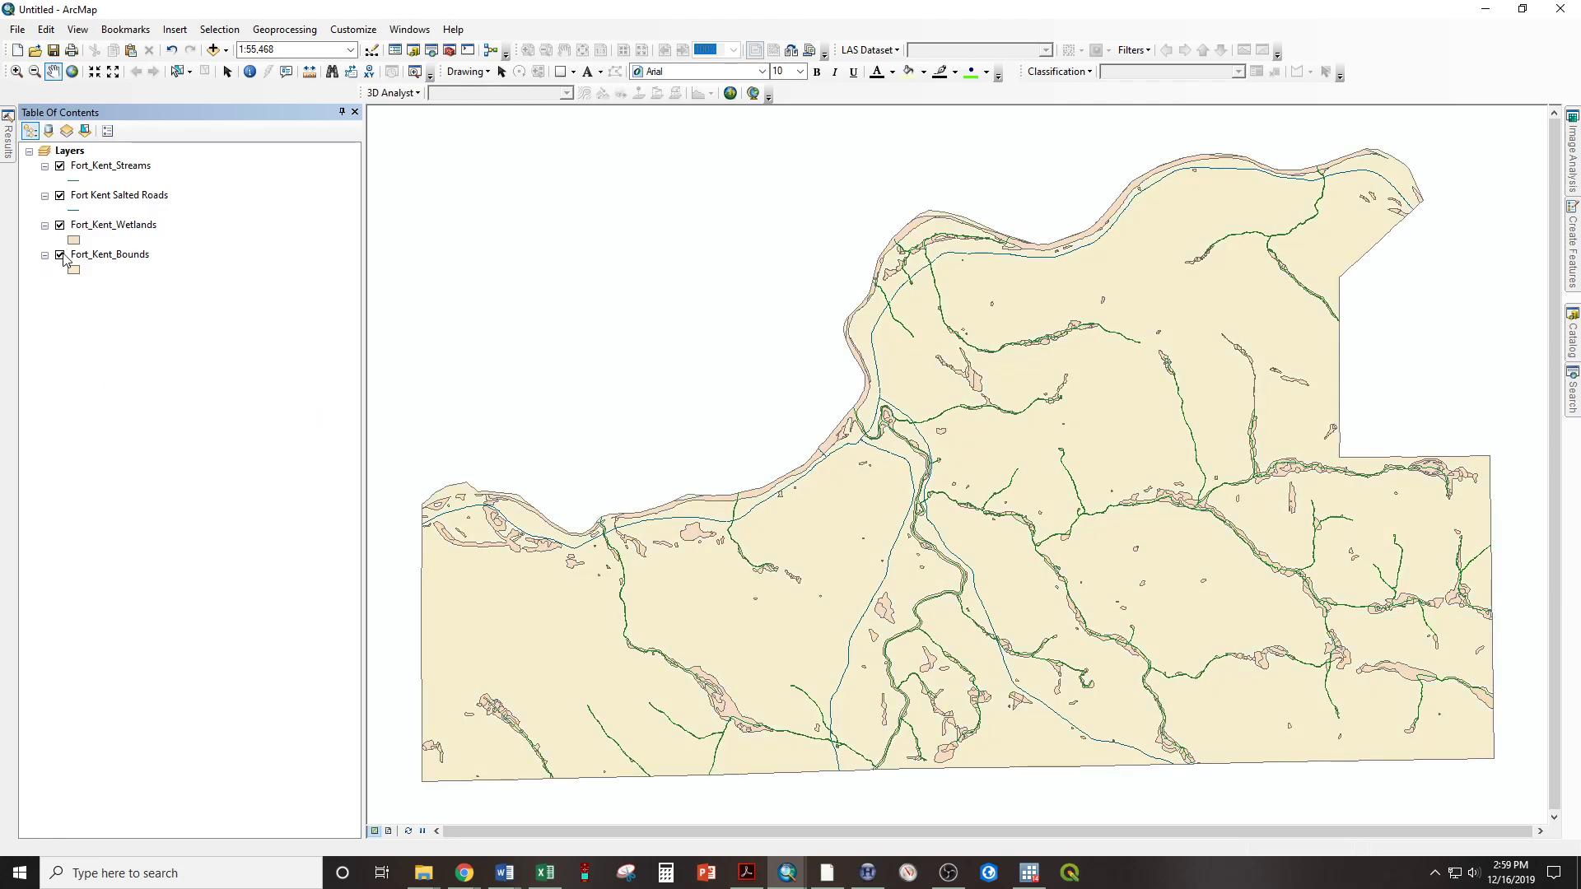
pyautogui.click(60, 256)
pyautogui.click(60, 227)
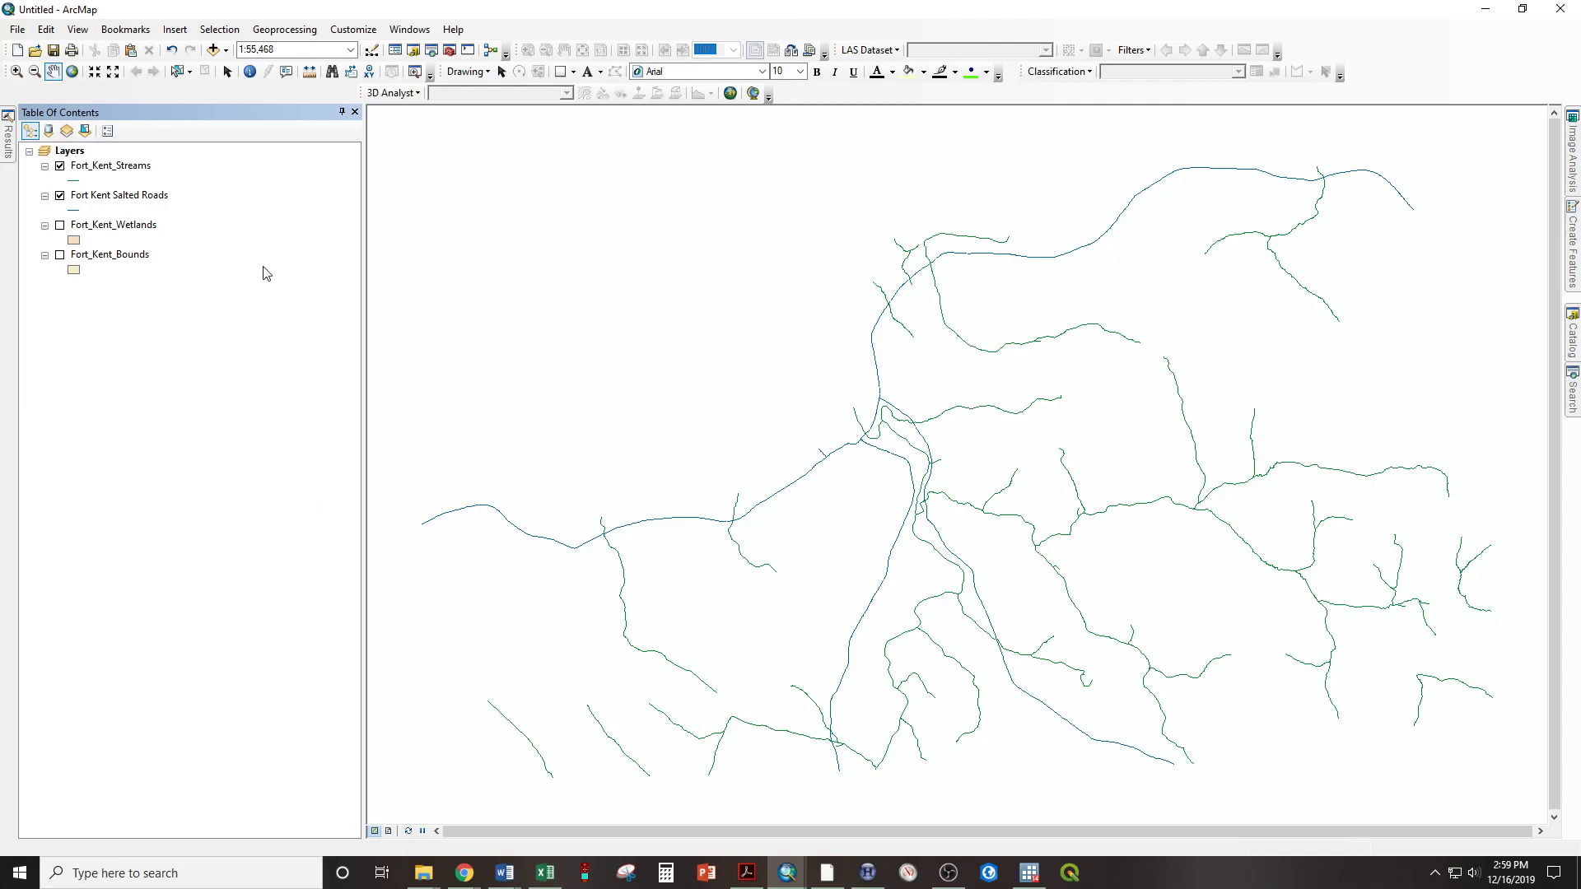
# Examine the streams and salted roads around downtown Fort Kent, looking at where they cross
pyautogui.scroll(1, 912, 466)
pyautogui.scroll(3, 912, 466)
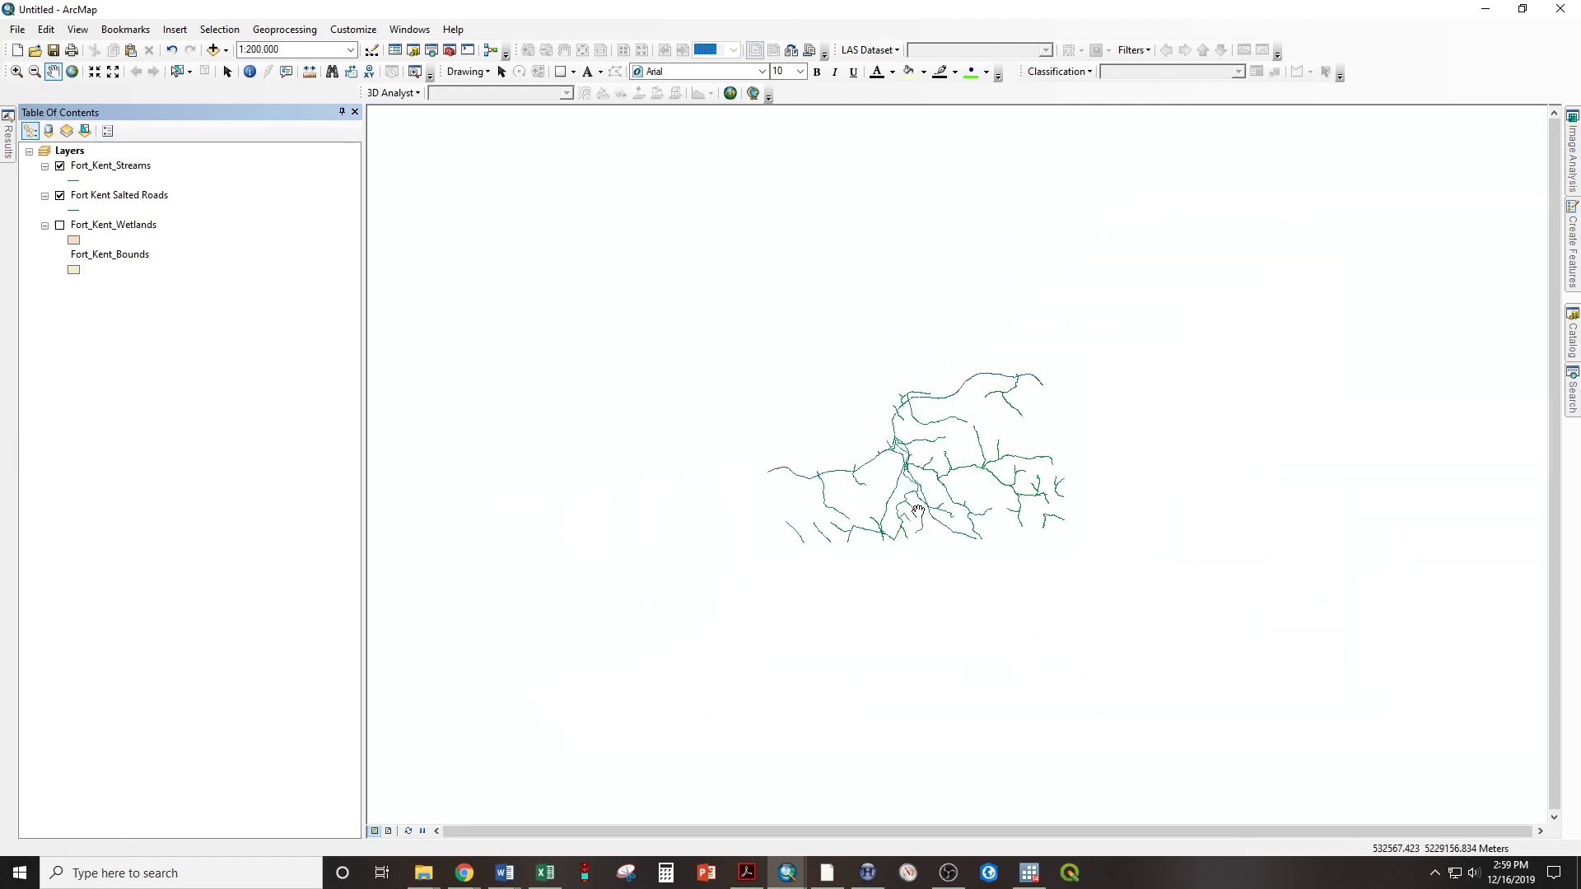
pyautogui.scroll(-4, 917, 512)
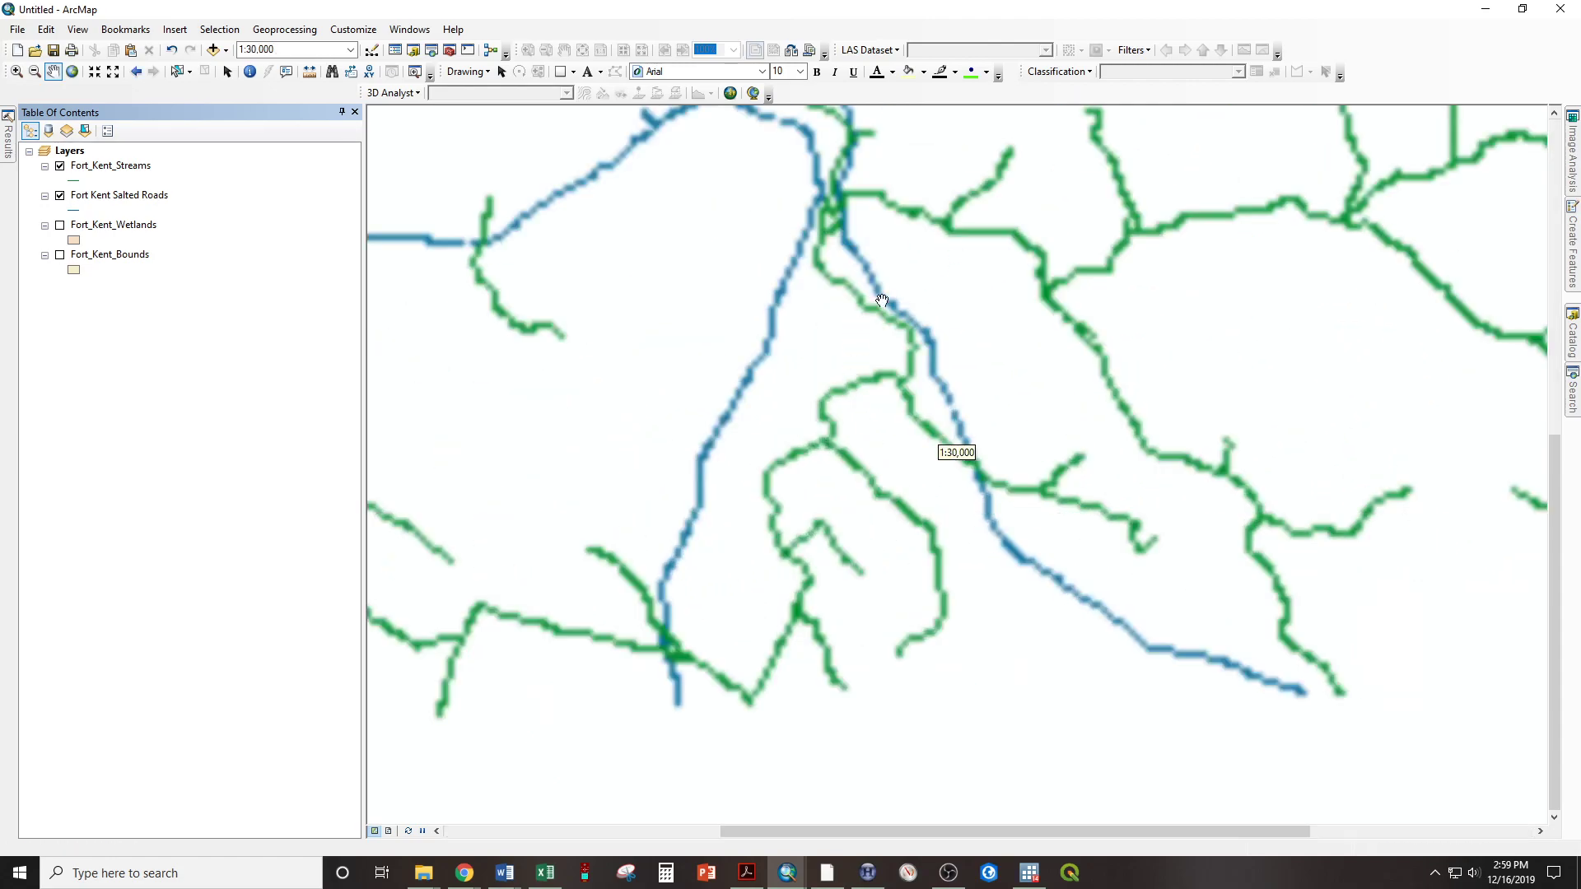
pyautogui.scroll(-3, 872, 360)
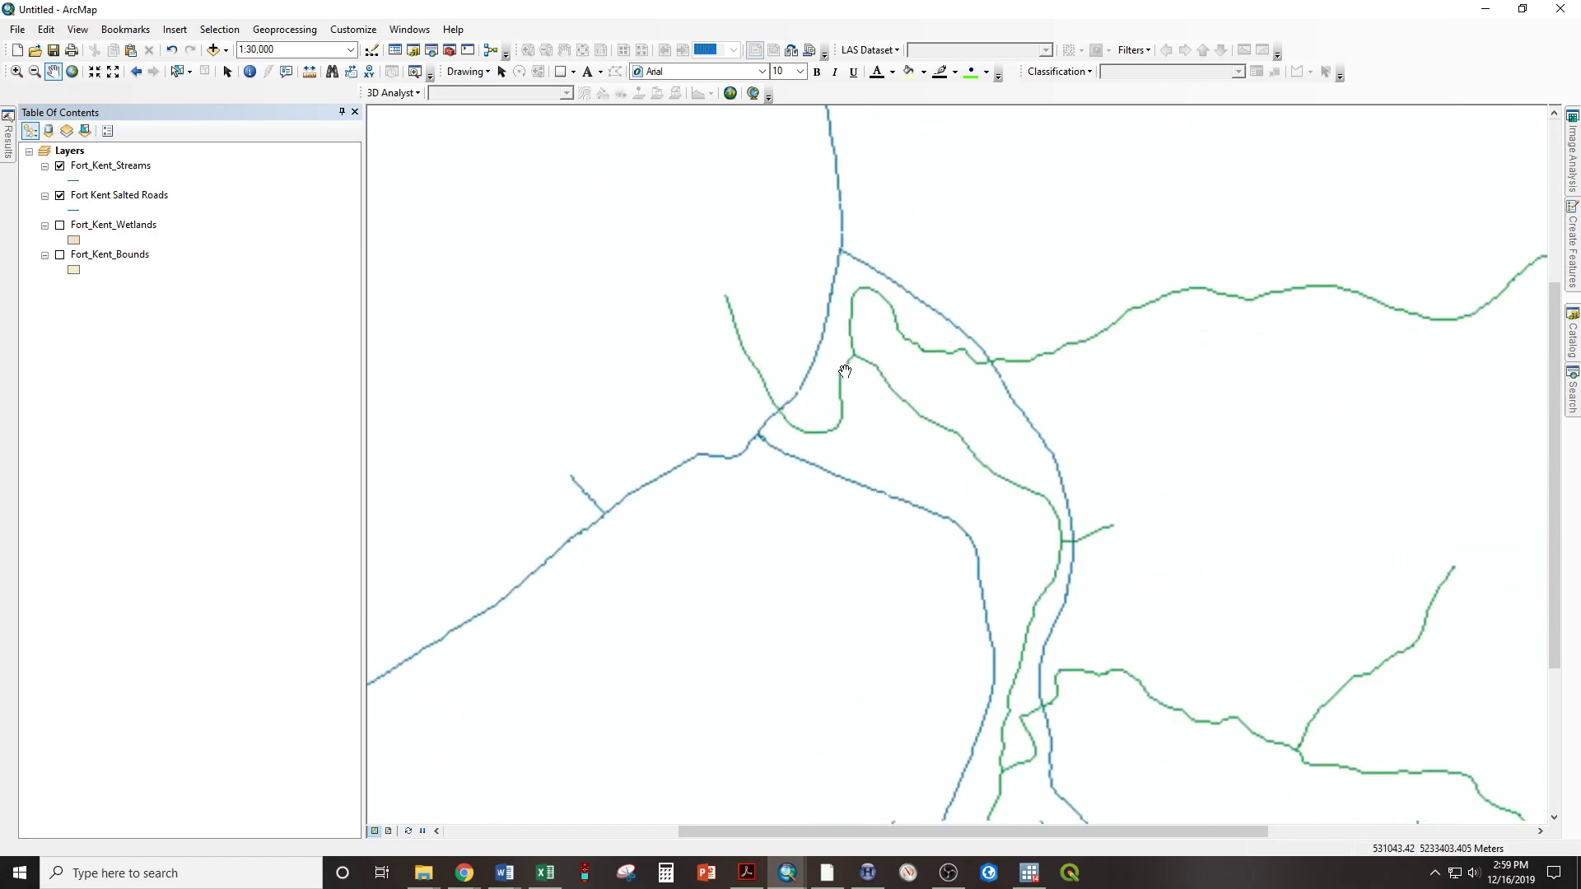
pyautogui.scroll(3, 843, 371)
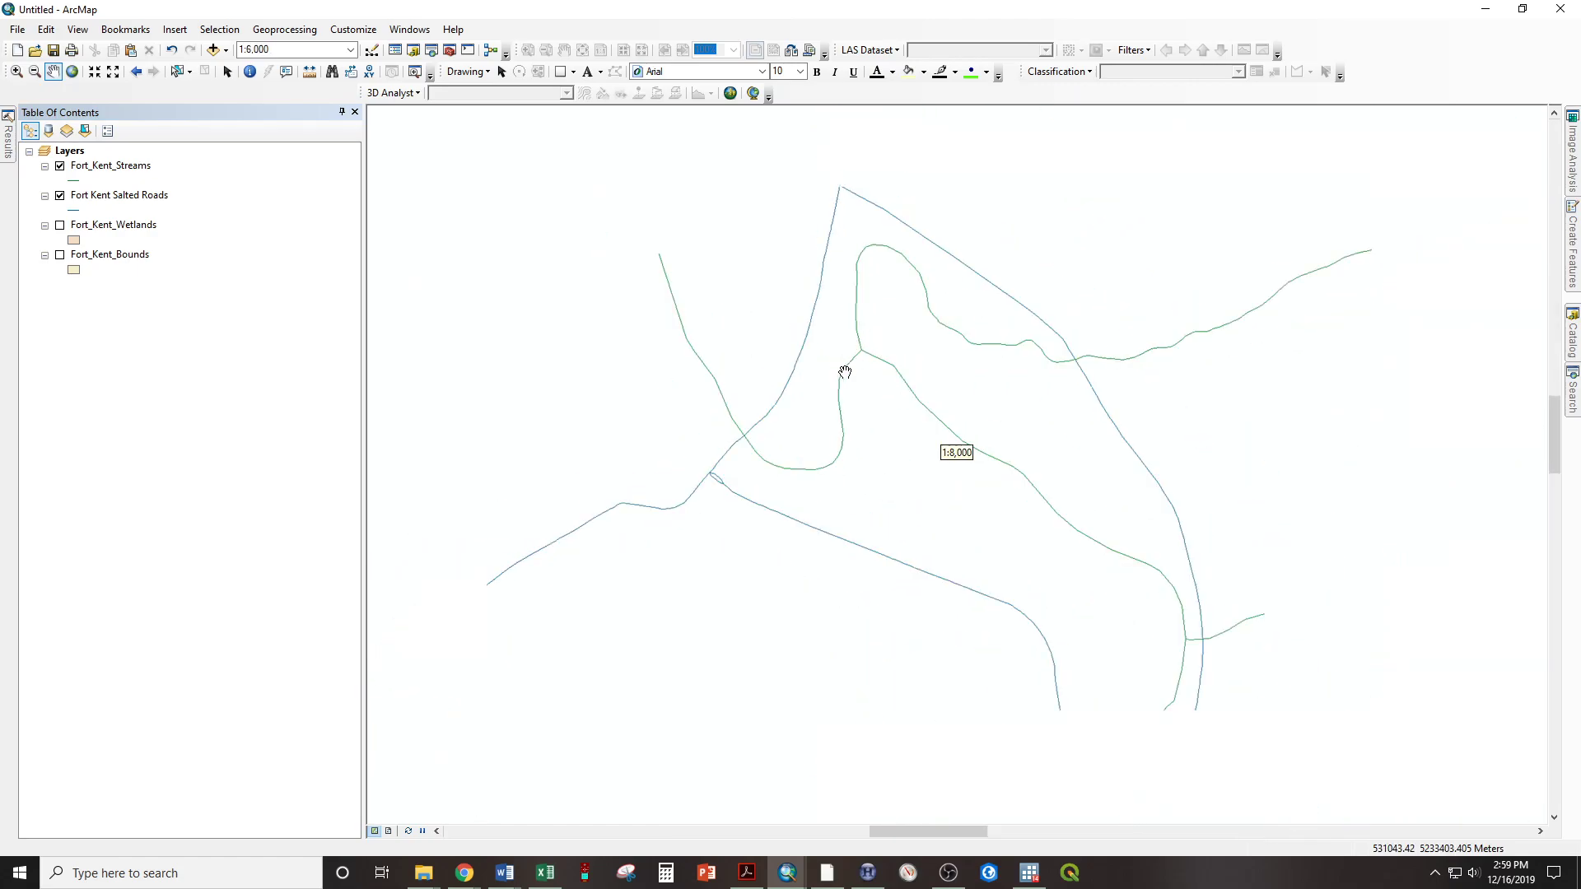
pyautogui.scroll(-5, 807, 401)
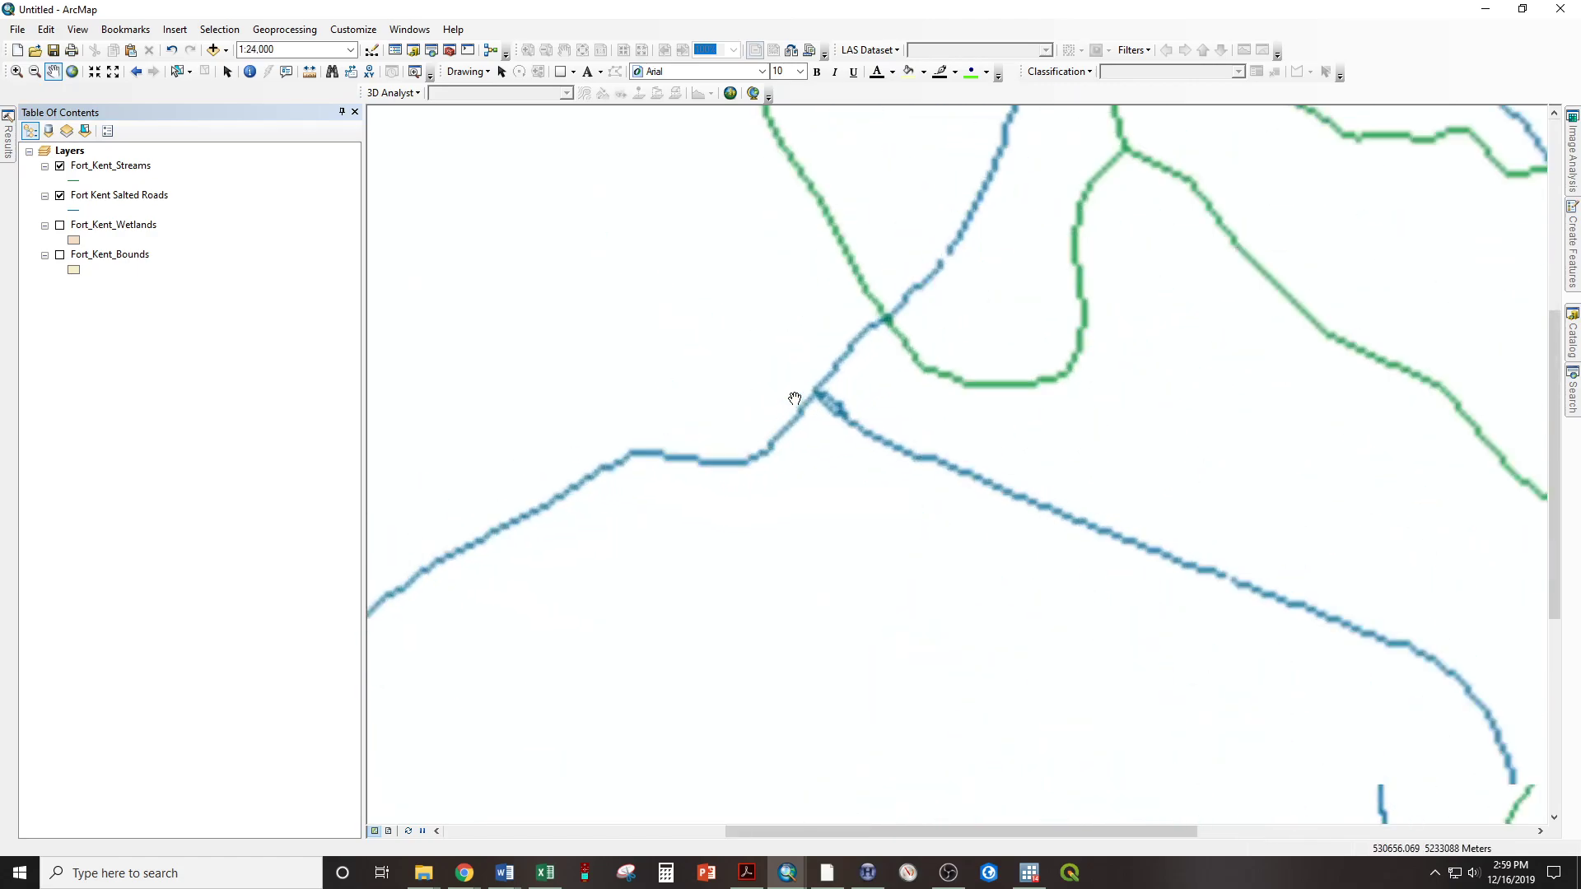
pyautogui.scroll(2, 1118, 385)
pyautogui.moveTo(1123, 528); pyautogui.dragTo(1090, 449)
pyautogui.moveTo(1055, 321); pyautogui.dragTo(595, 509)
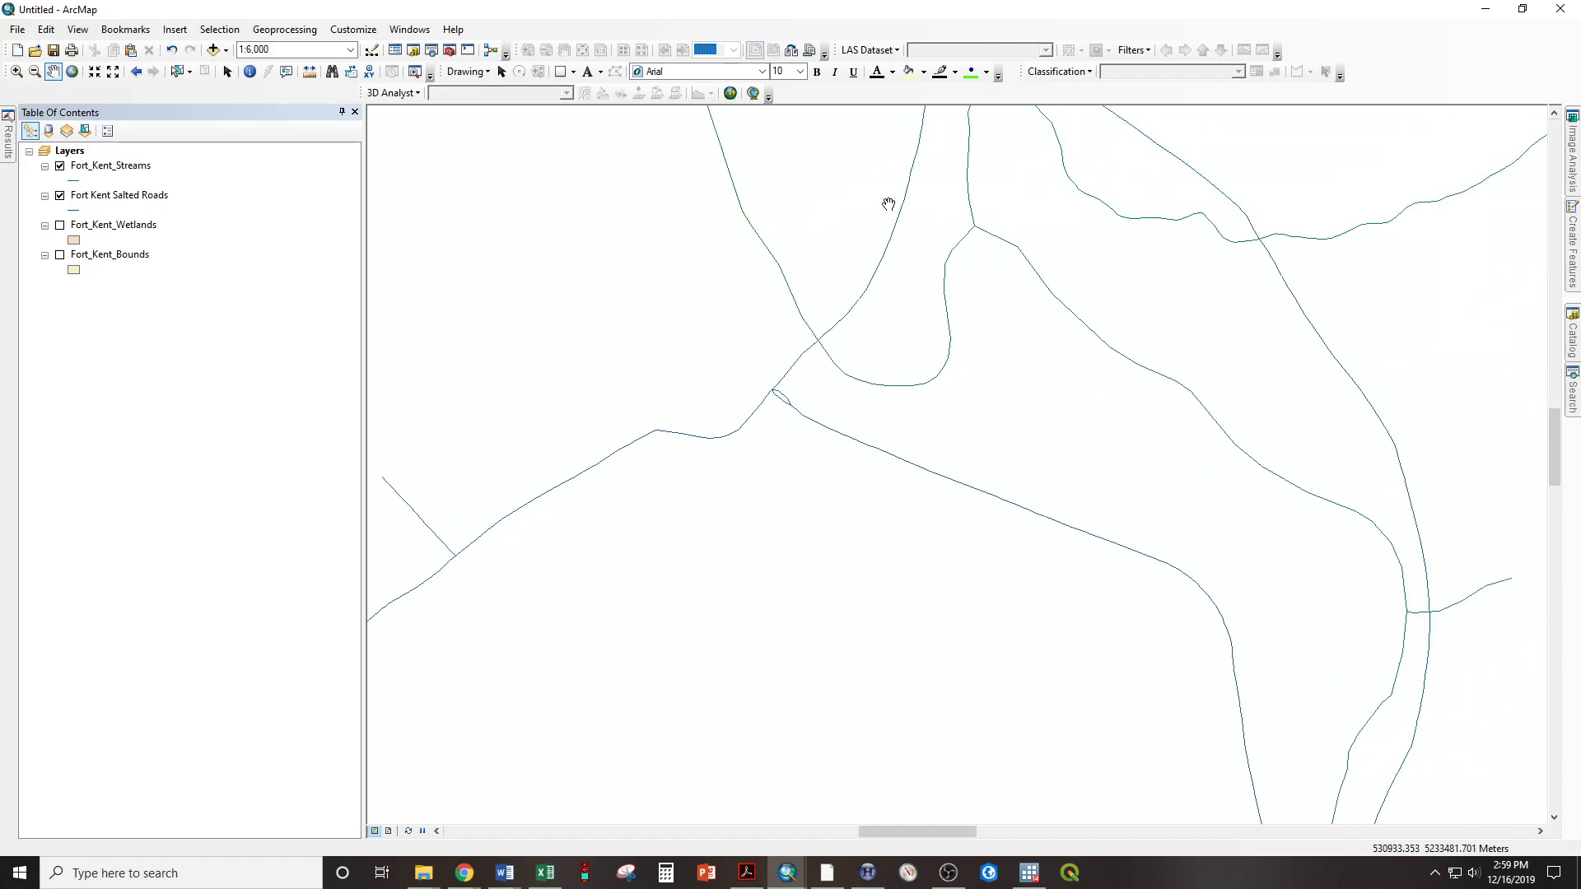
pyautogui.scroll(4, 1078, 430)
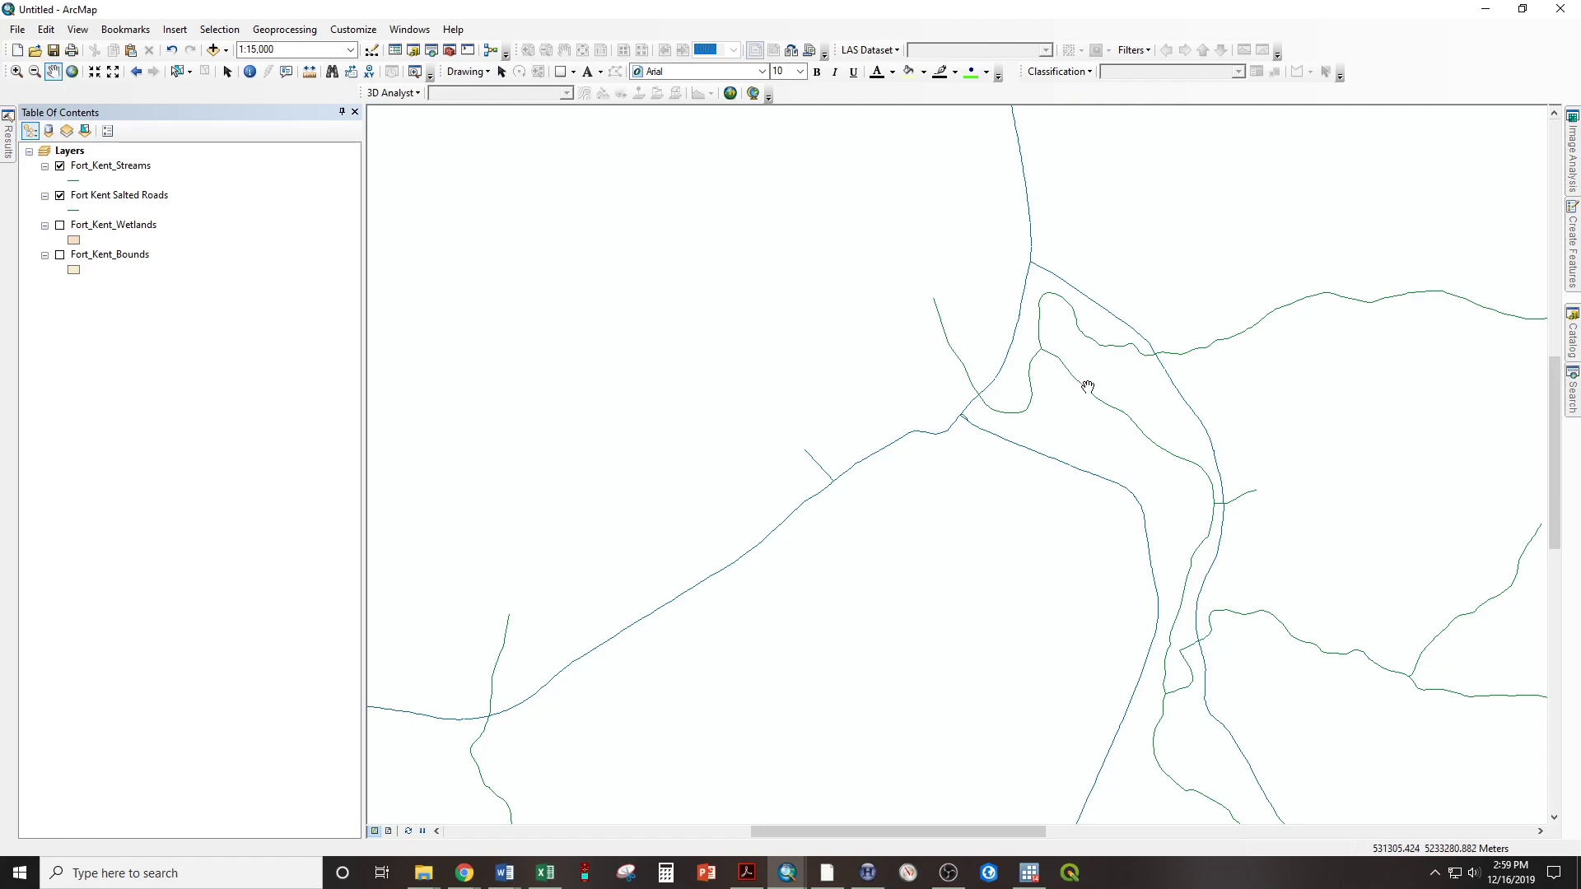
# Apply the Highway Ramp line symbol to the Fort_Kent_Streams layer
pyautogui.scroll(2, 959, 334)
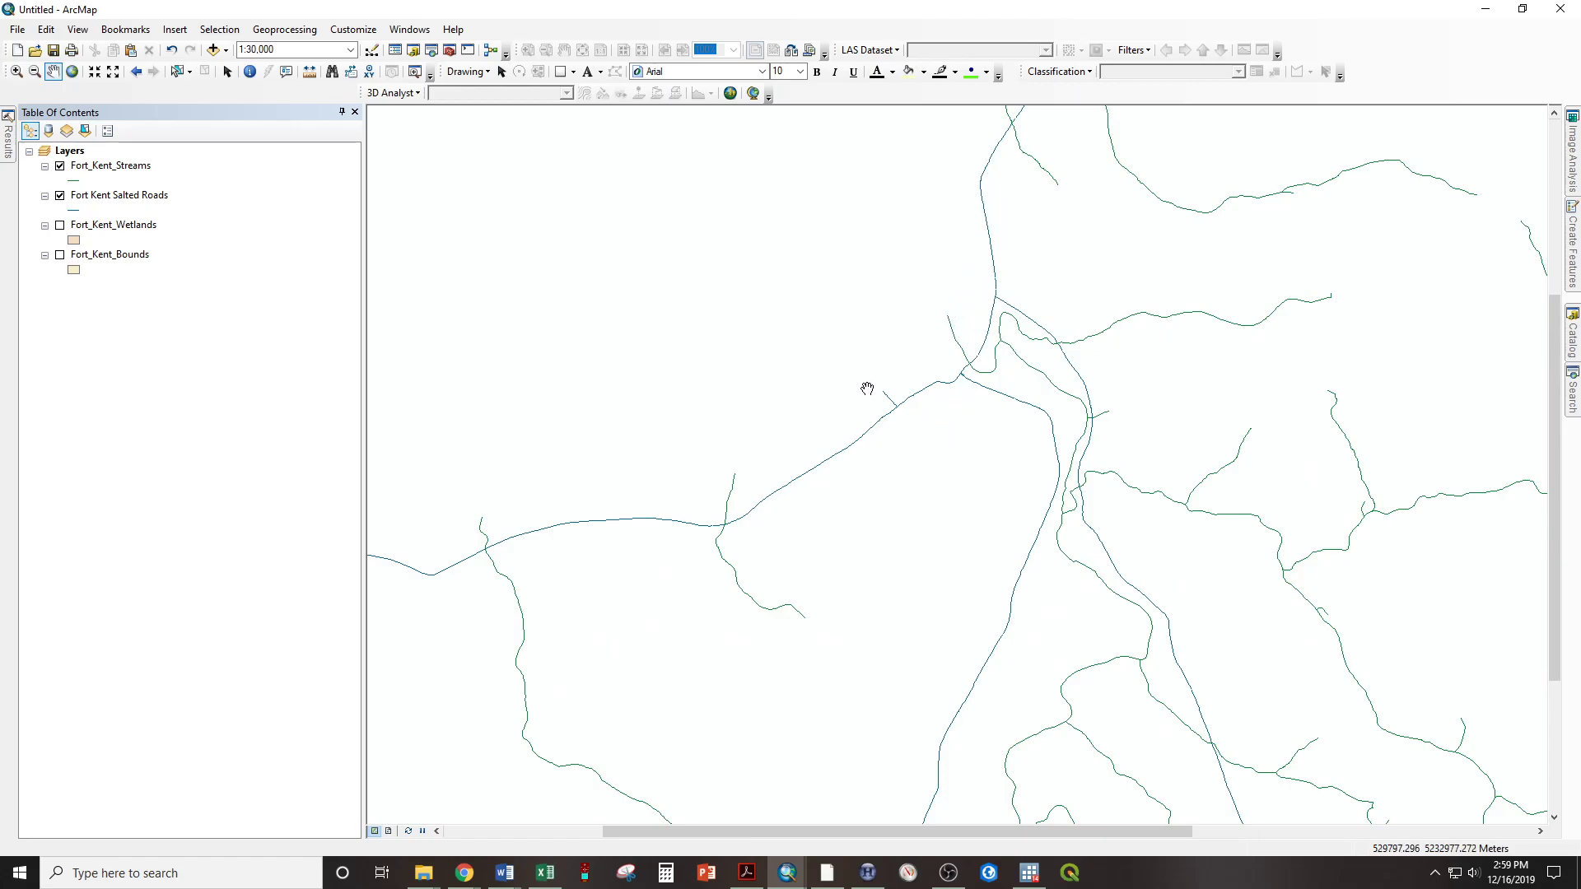
pyautogui.click(74, 181)
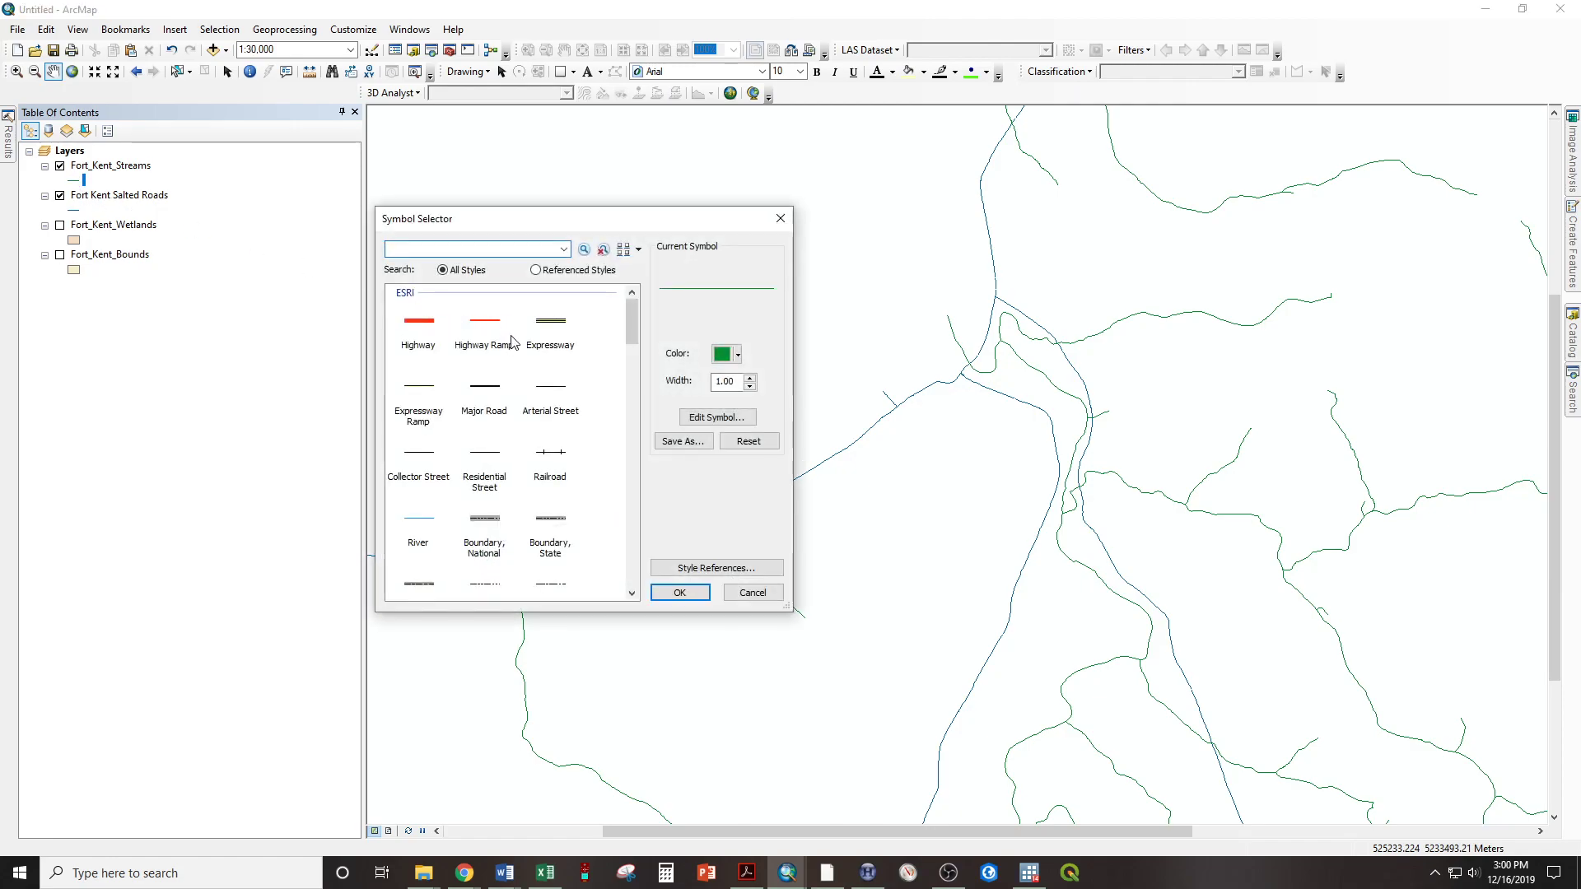
pyautogui.click(487, 330)
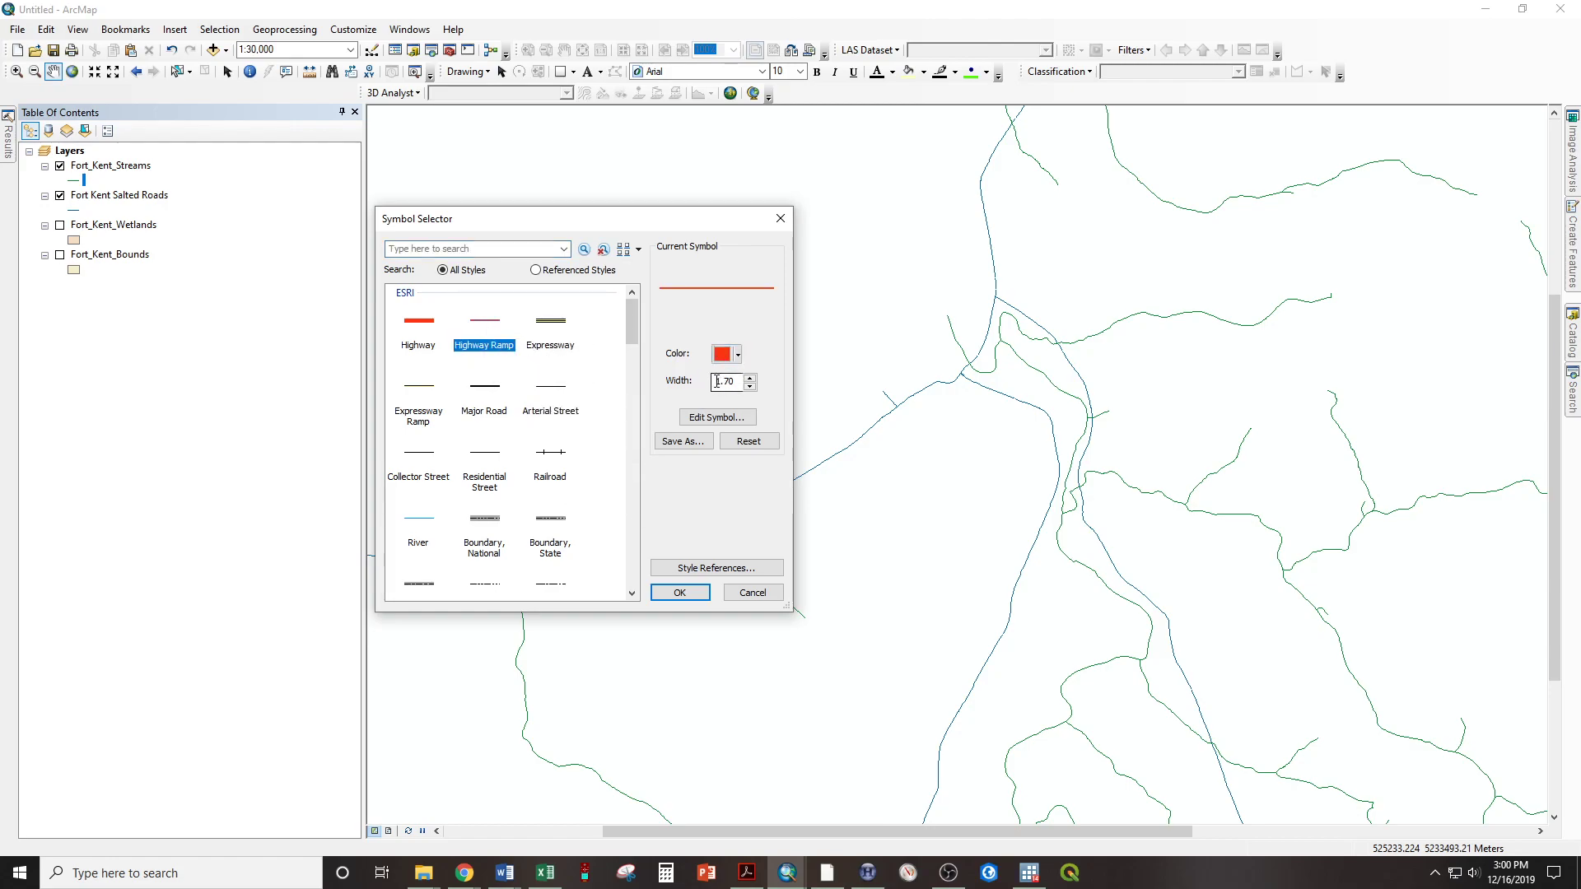
pyautogui.click(680, 597)
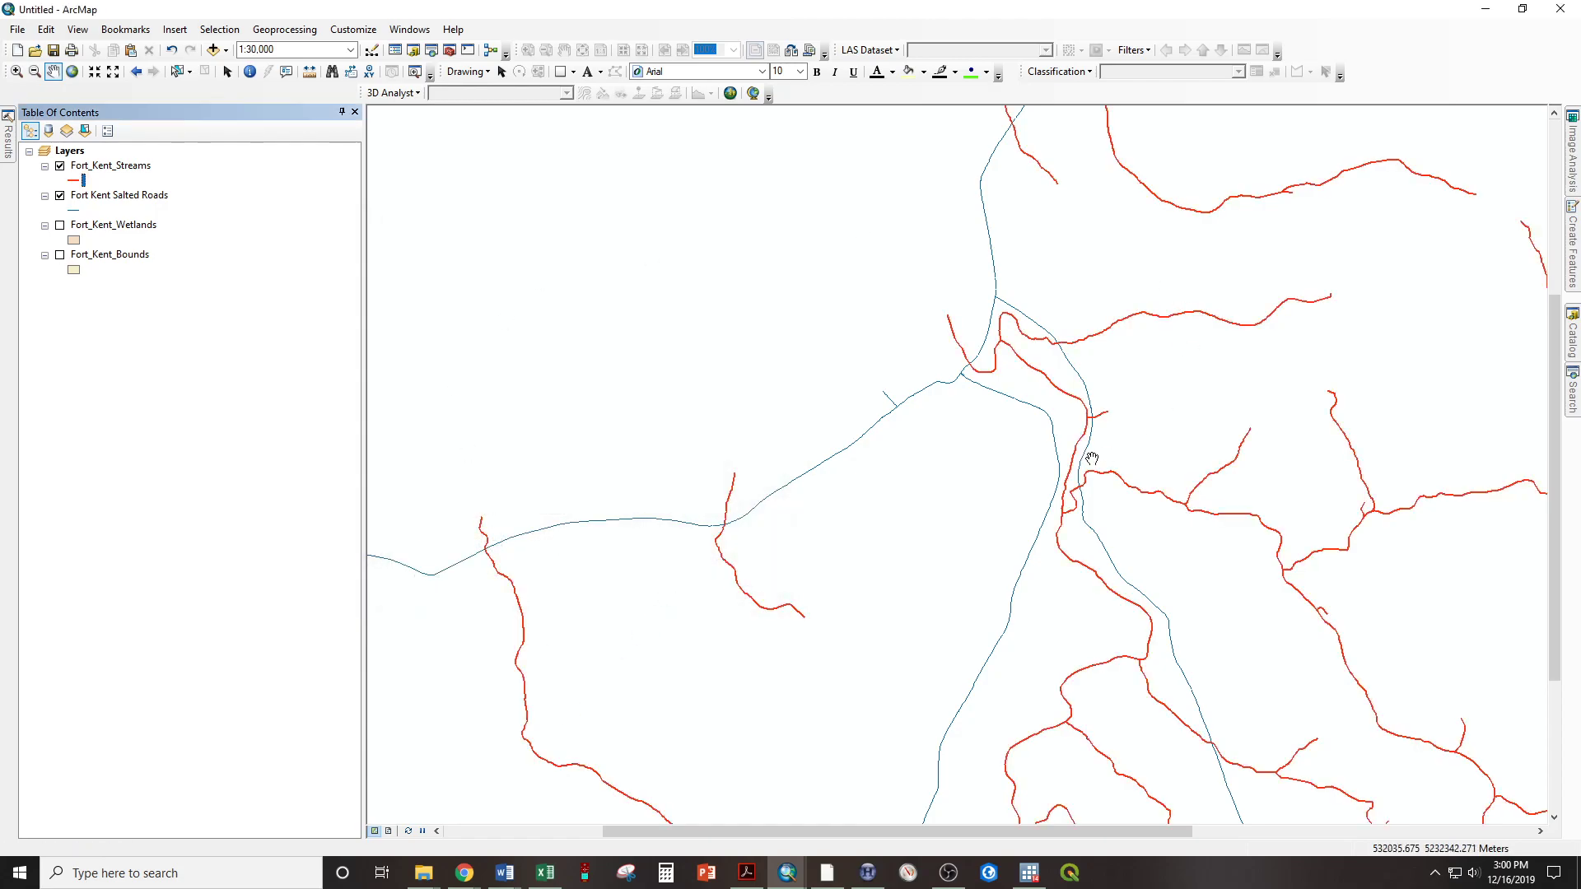
# Recolor the Fort_Kent_Streams line symbol to Cretan Blue
pyautogui.click(72, 181)
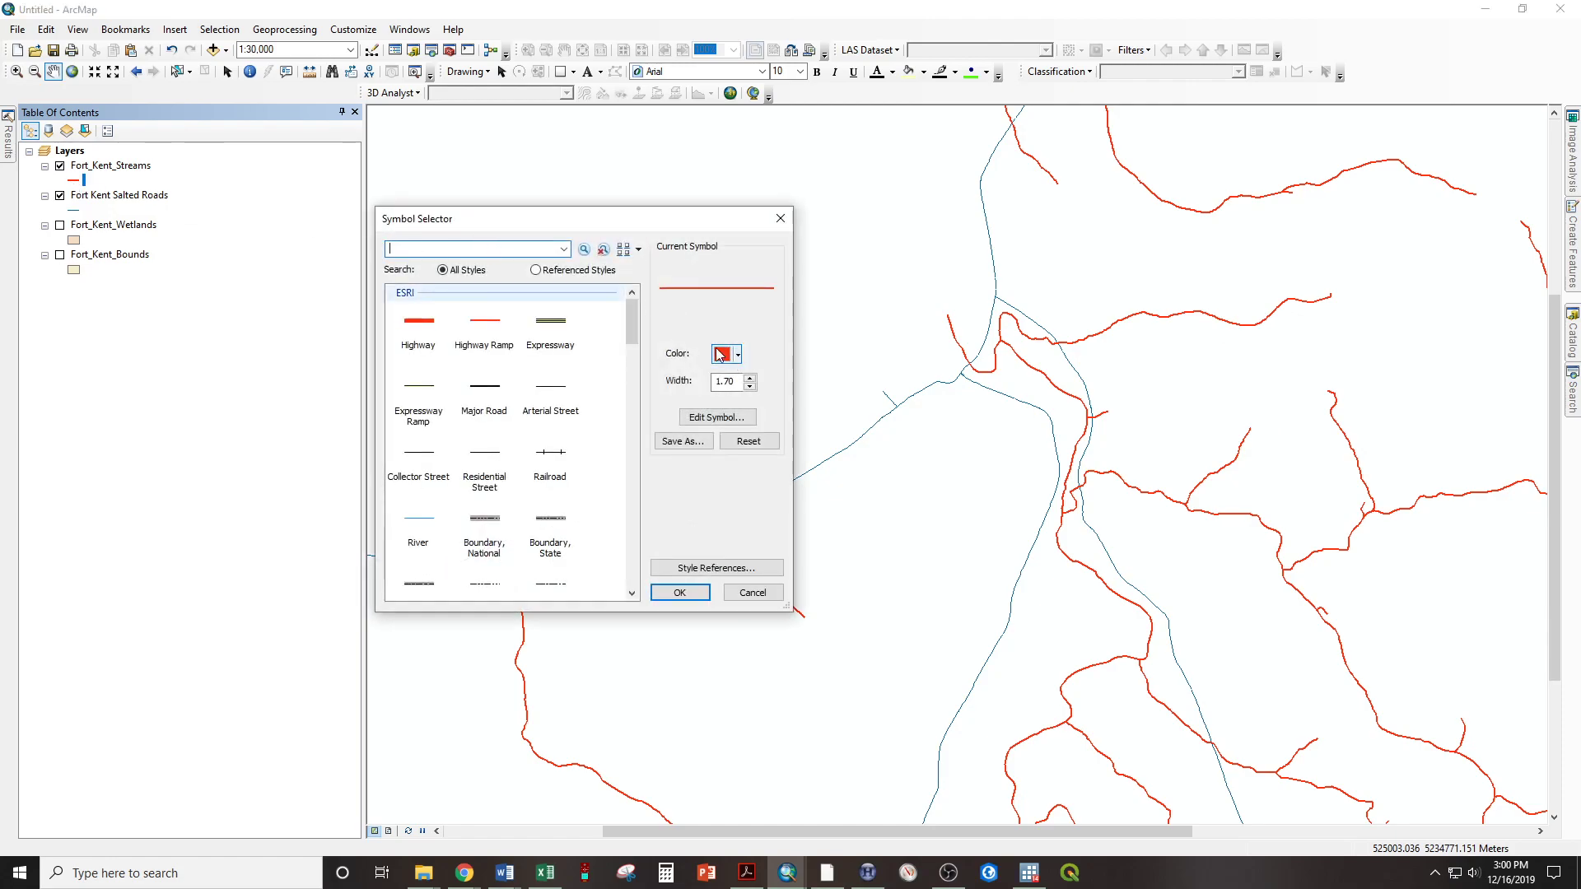
pyautogui.click(738, 355)
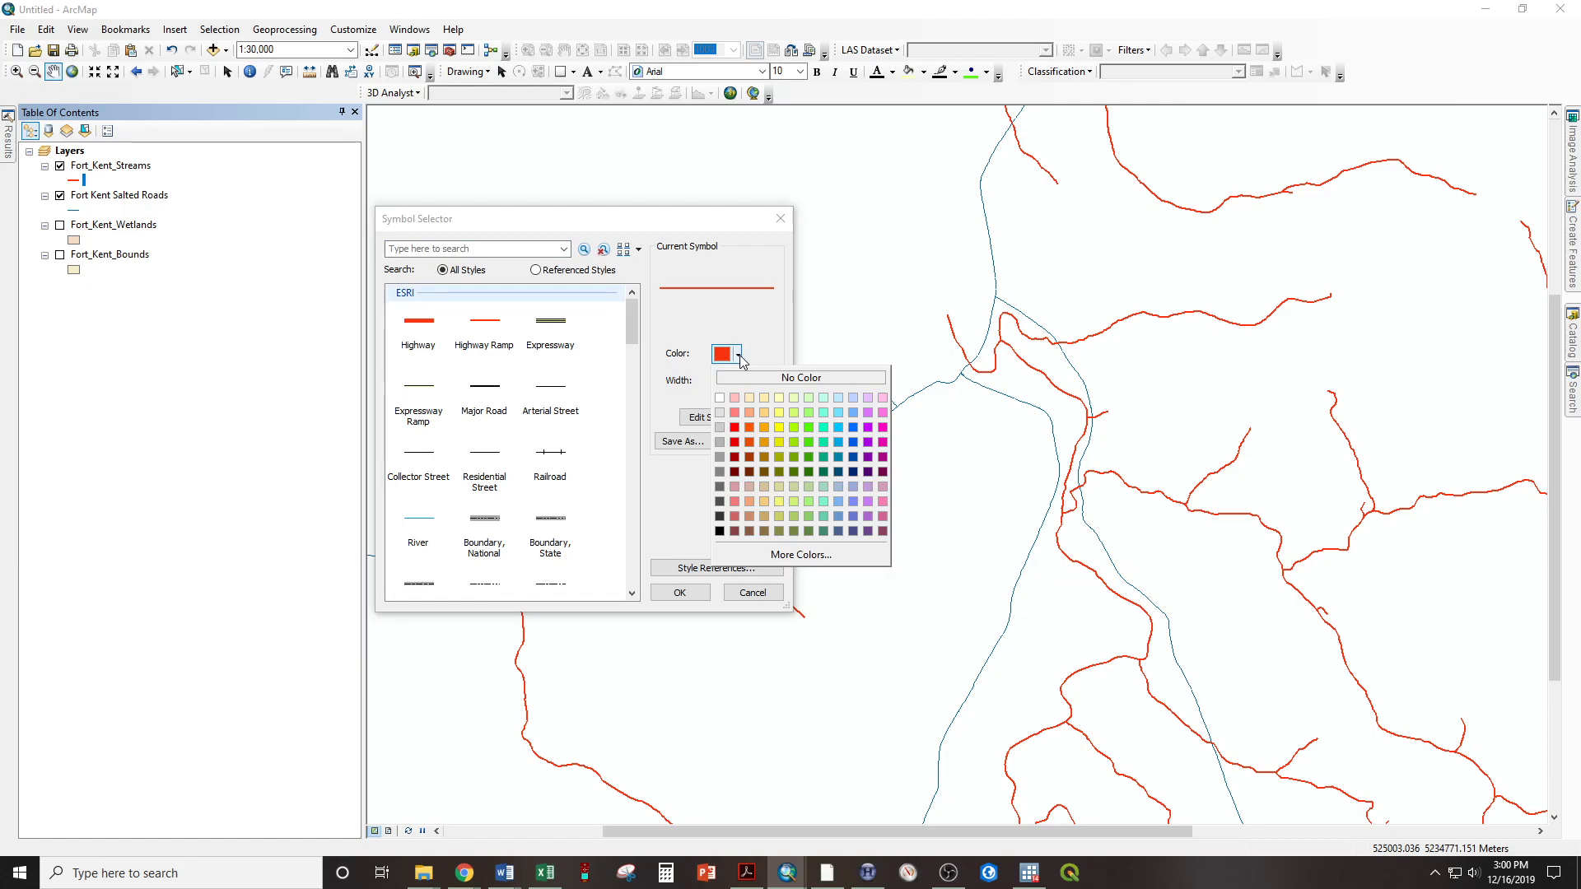
pyautogui.click(739, 356)
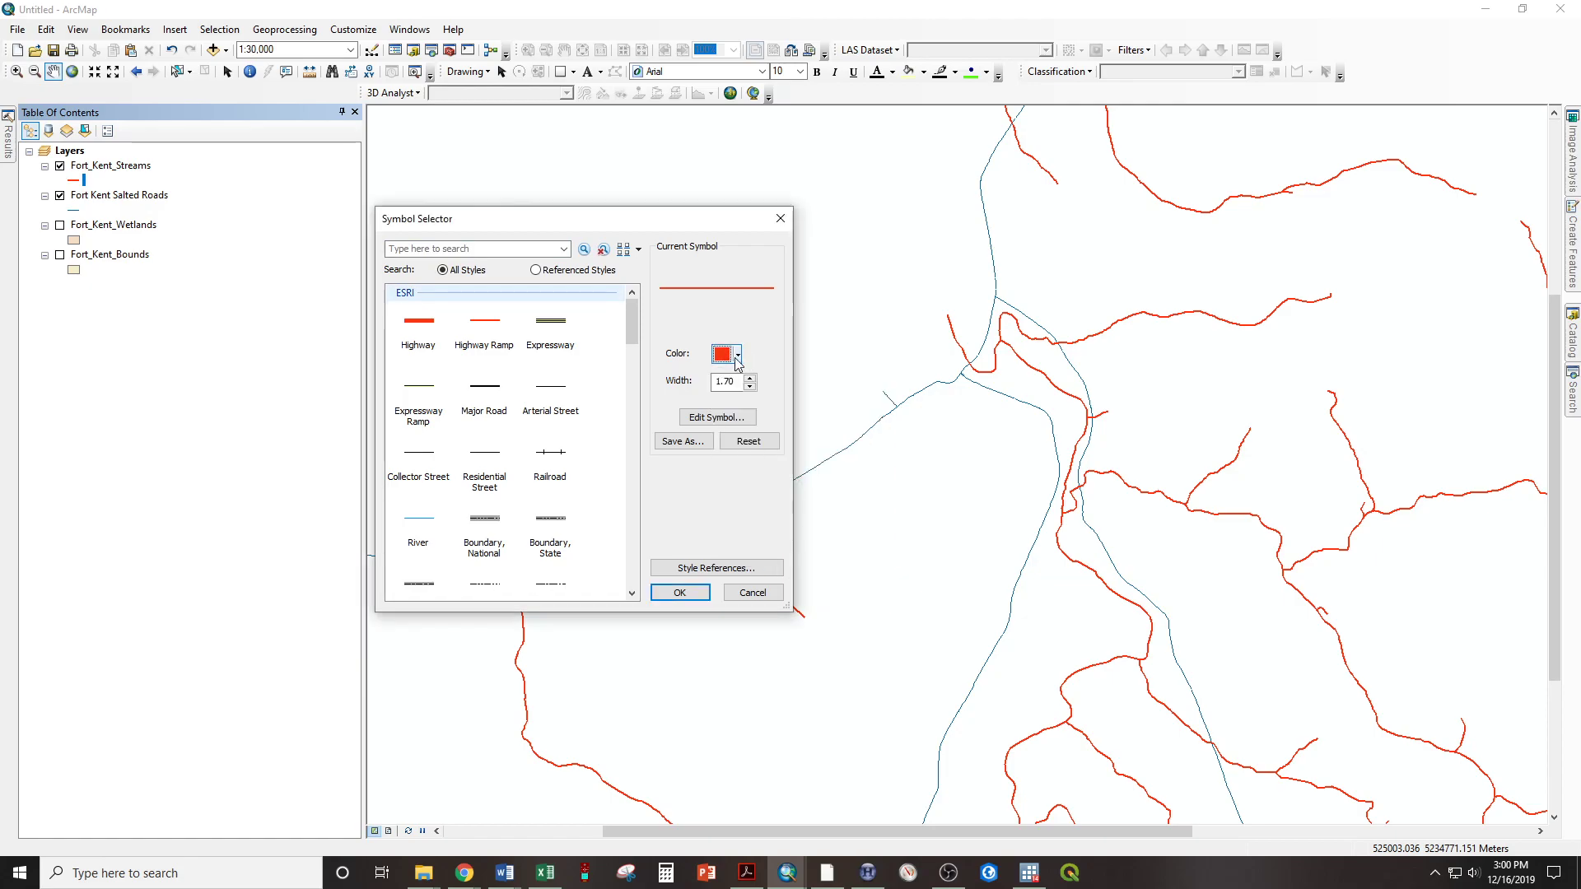
pyautogui.click(738, 355)
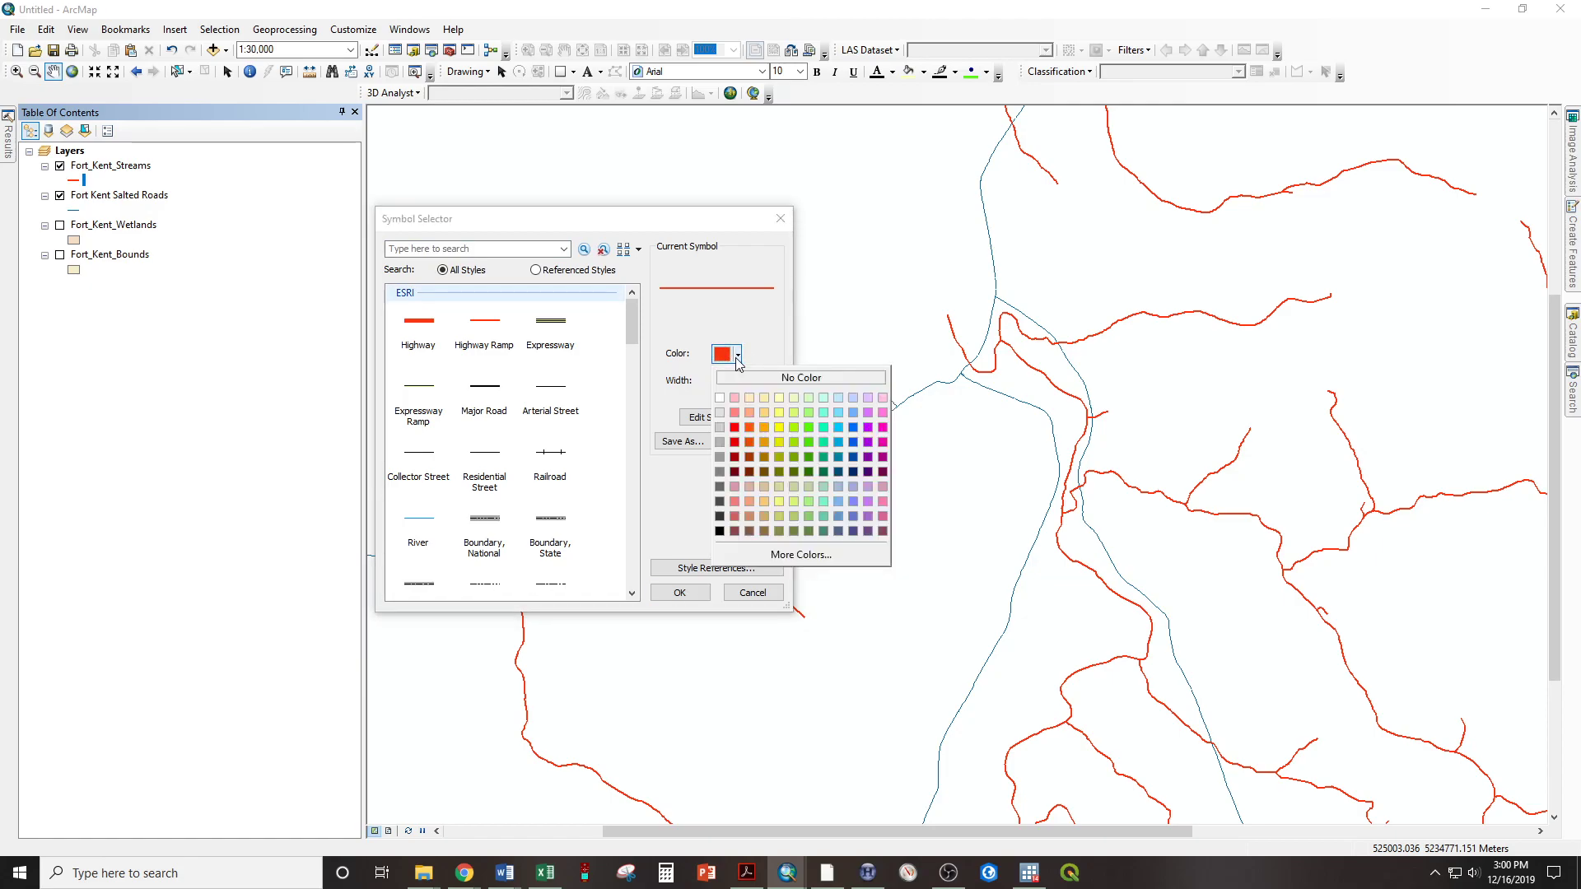
pyautogui.click(853, 431)
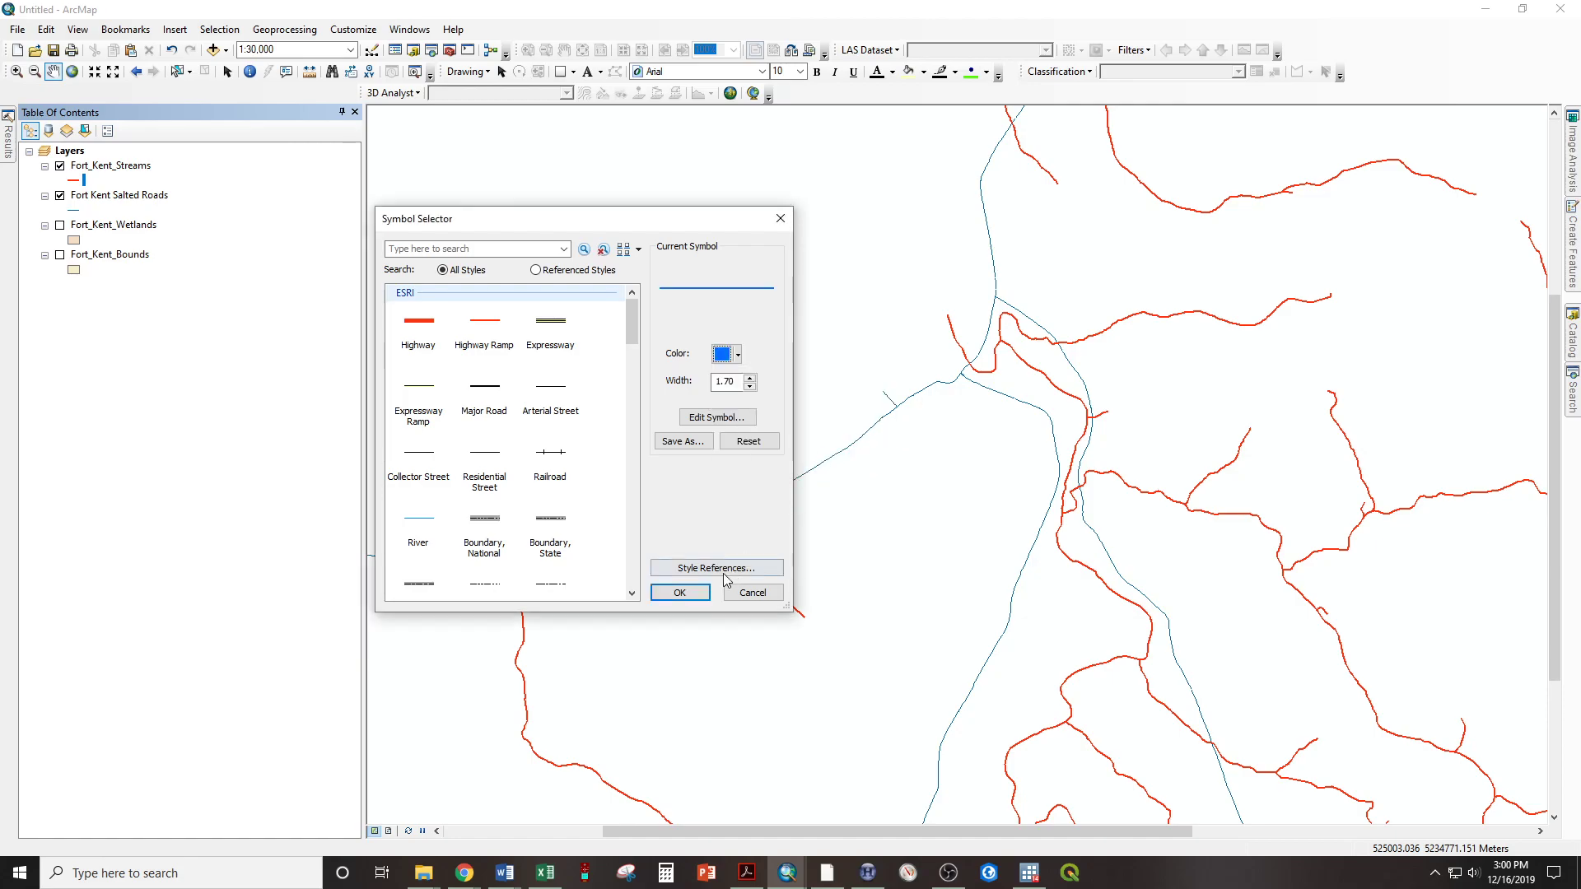
pyautogui.click(679, 595)
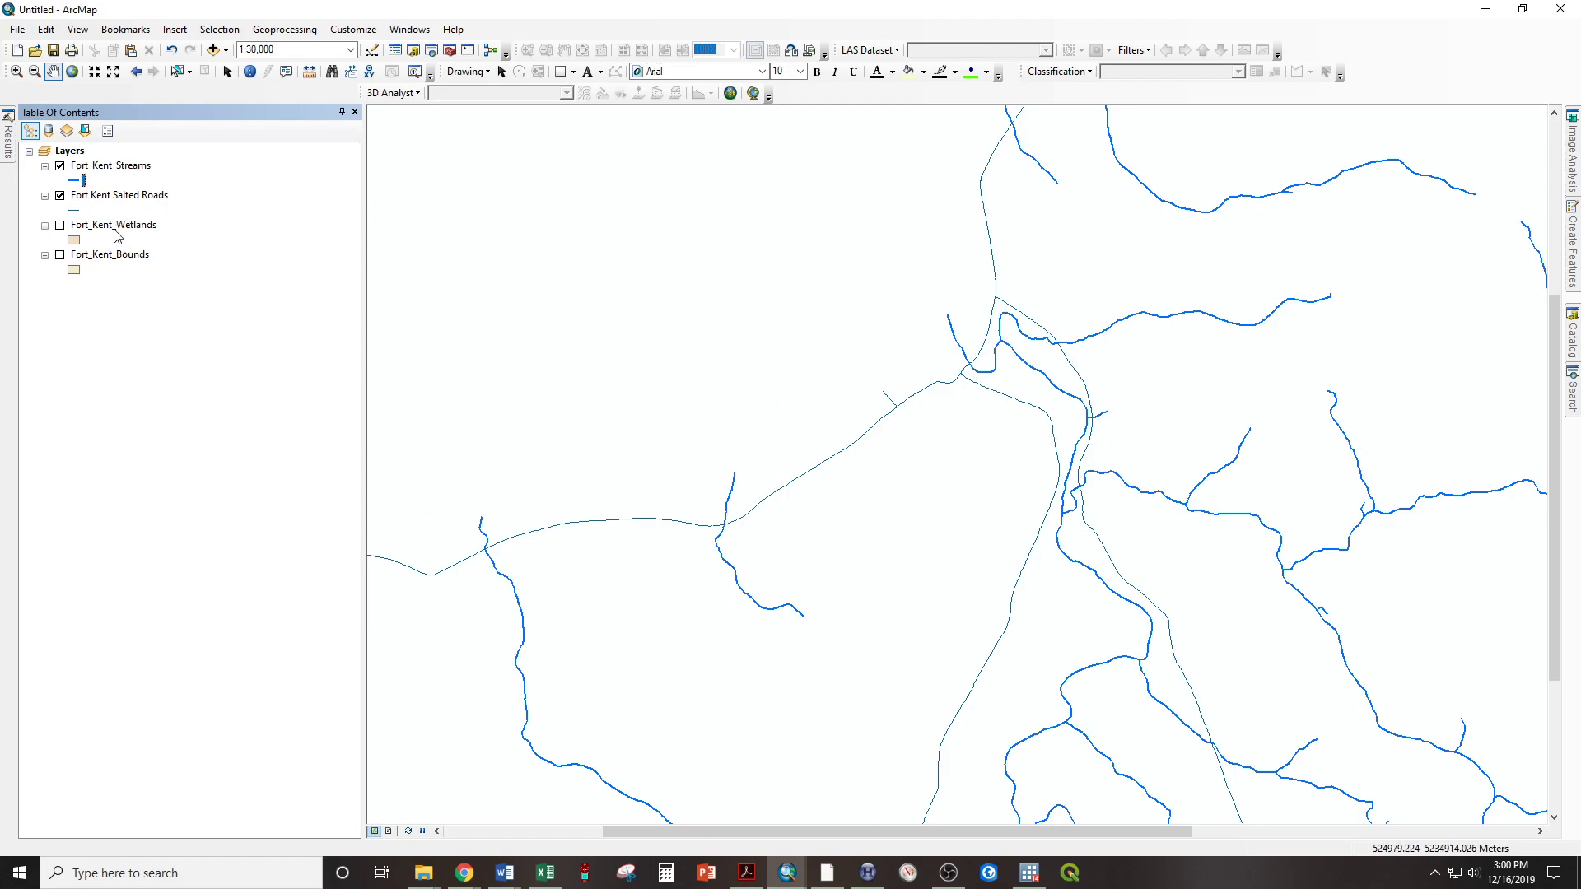
# Apply the red Highway Ramp line symbol to the Fort Kent Salted Roads layer
pyautogui.click(75, 211)
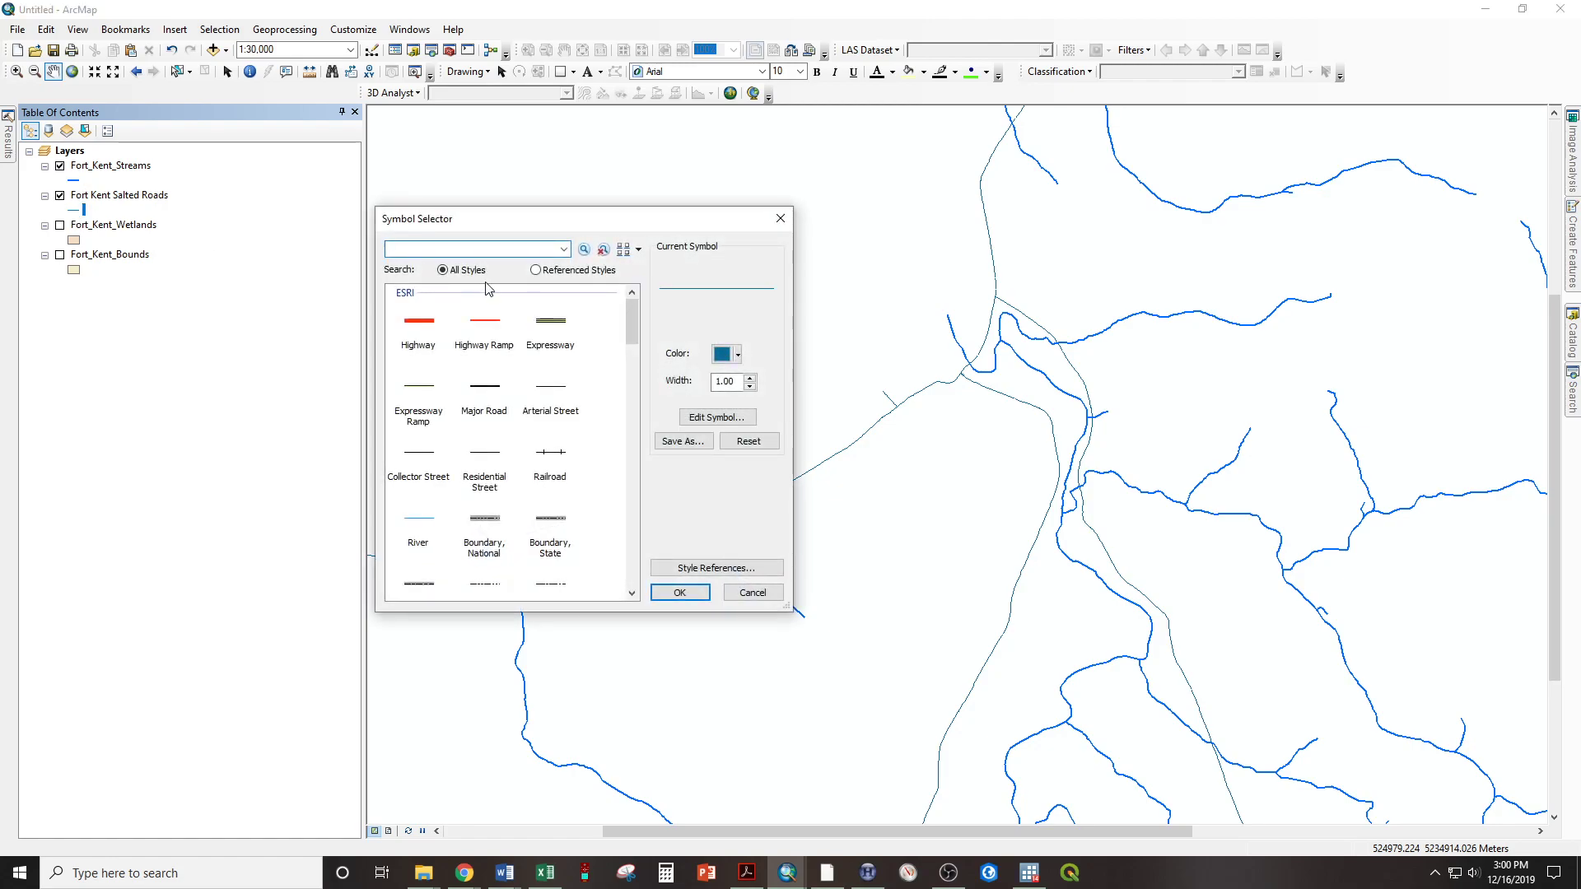
pyautogui.doubleClick(486, 330)
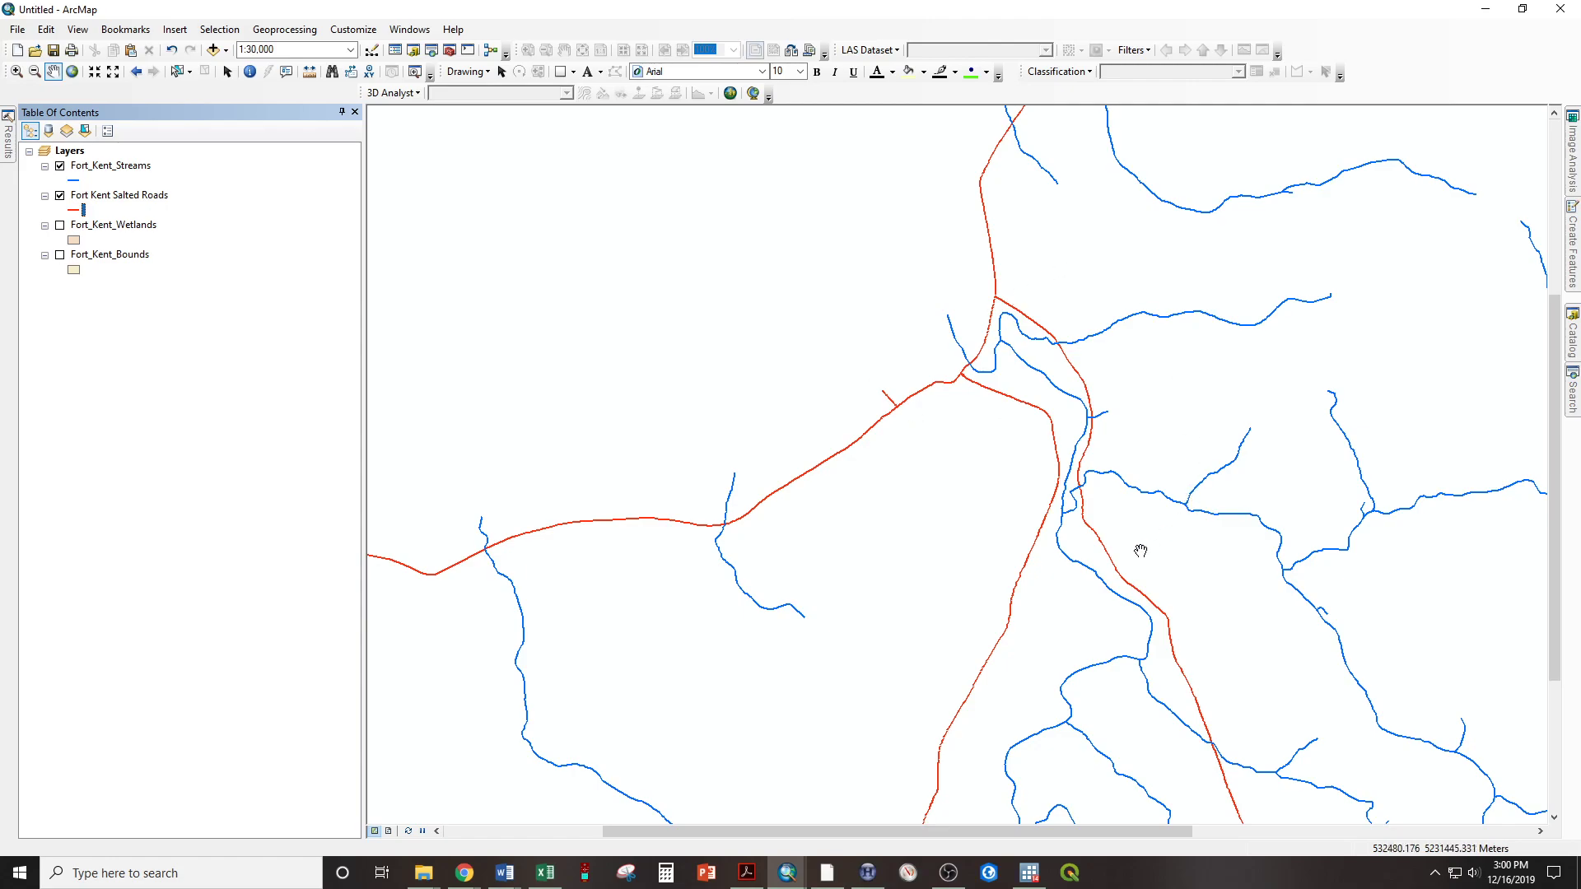
# Examine at several scales where the salted roads run near and cross the streams around downtown Fort Kent
pyautogui.scroll(-3, 1095, 516)
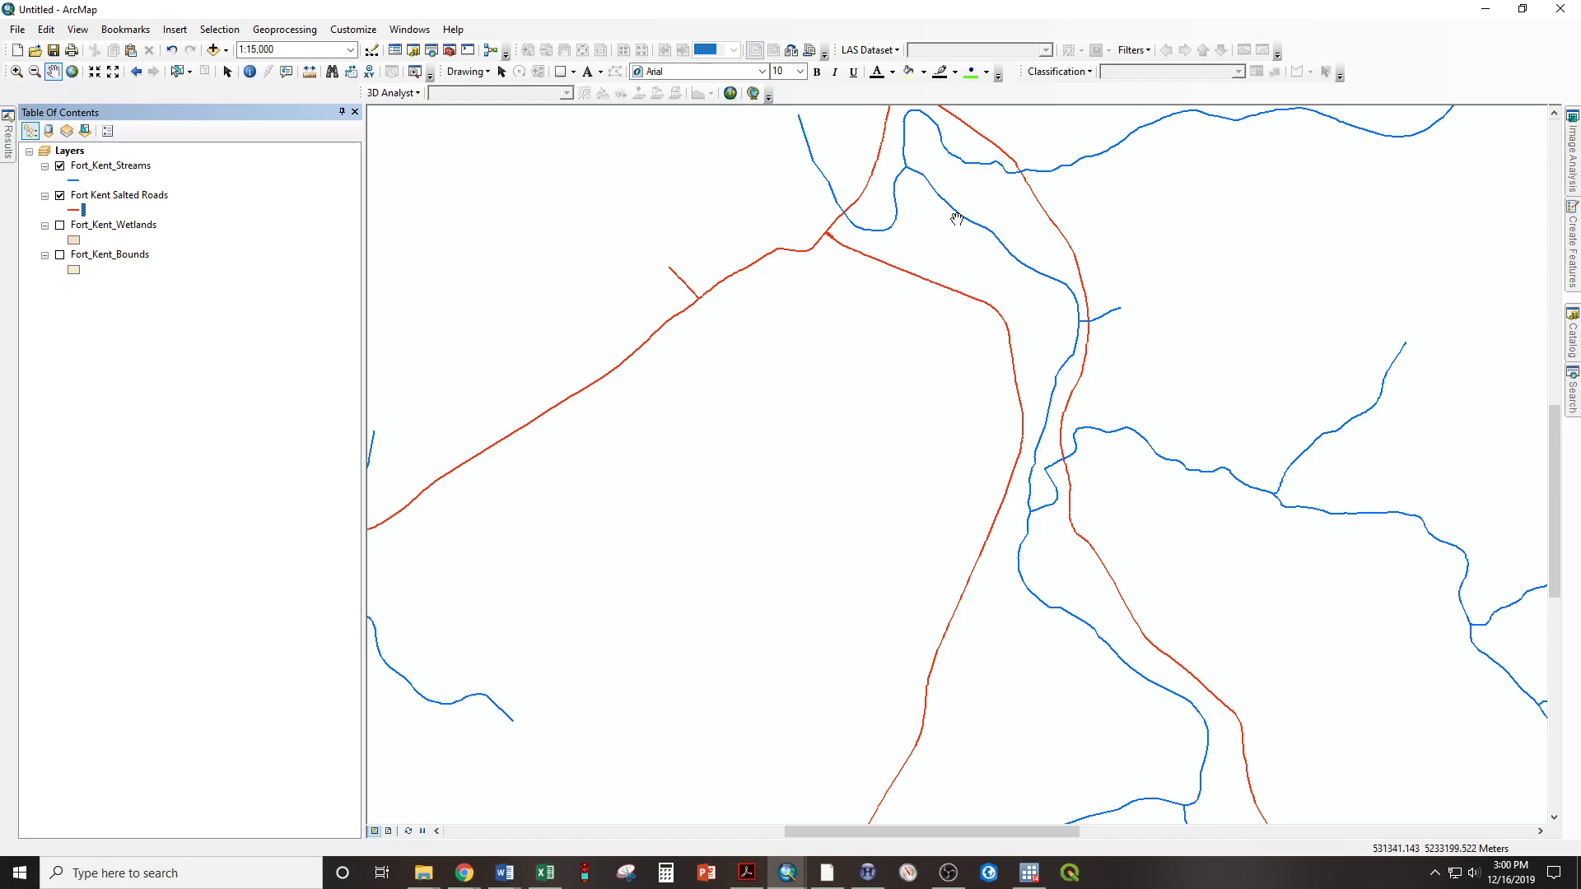
pyautogui.scroll(-10, 1029, 458)
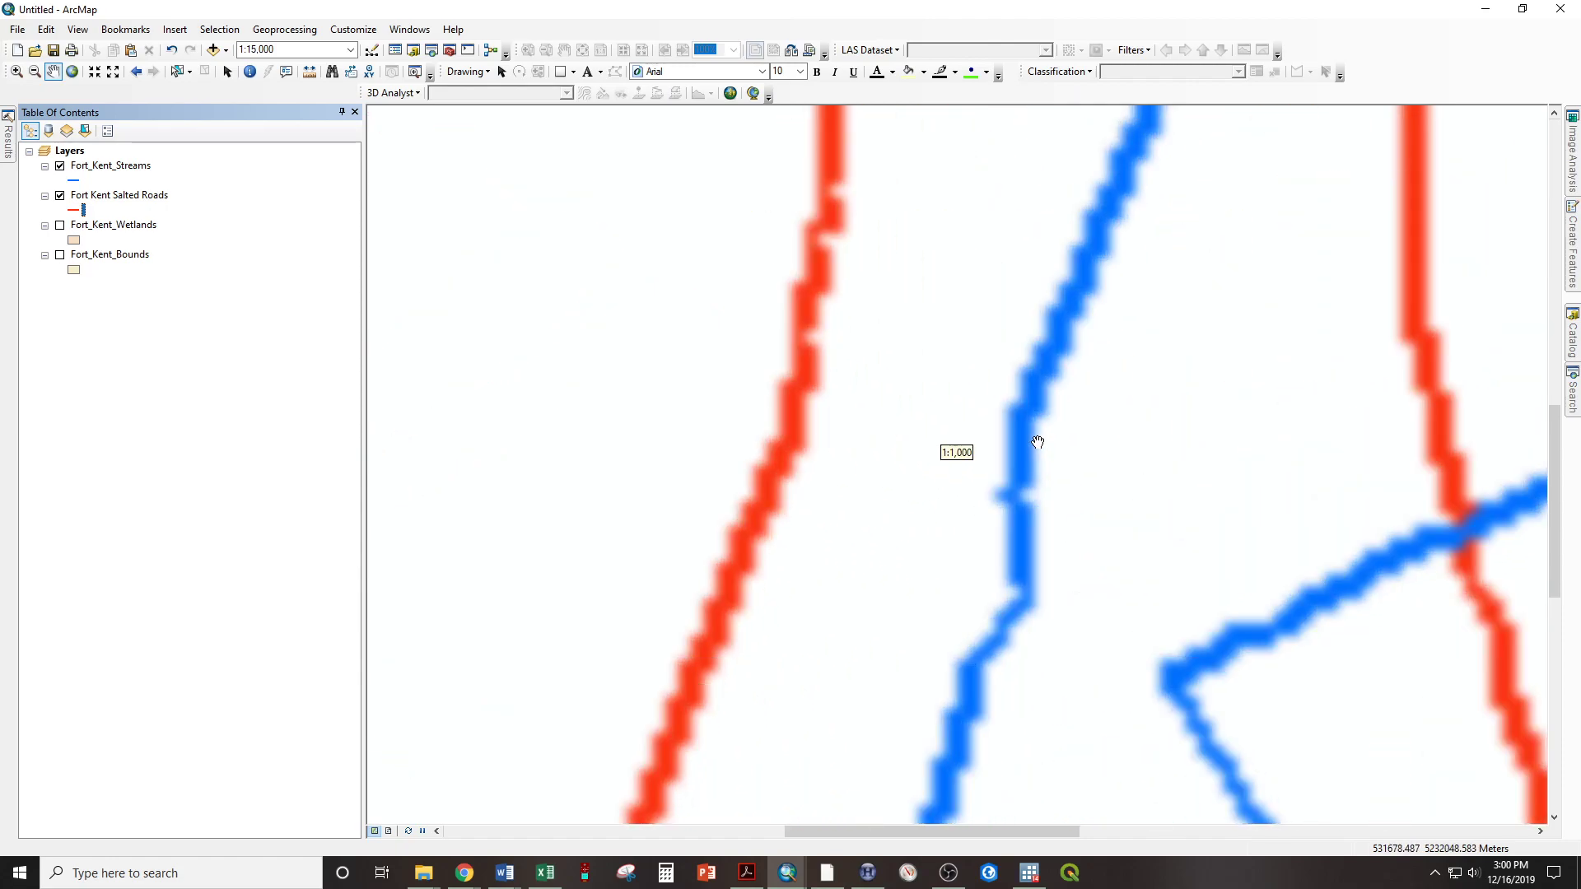
pyautogui.scroll(-8, 1021, 465)
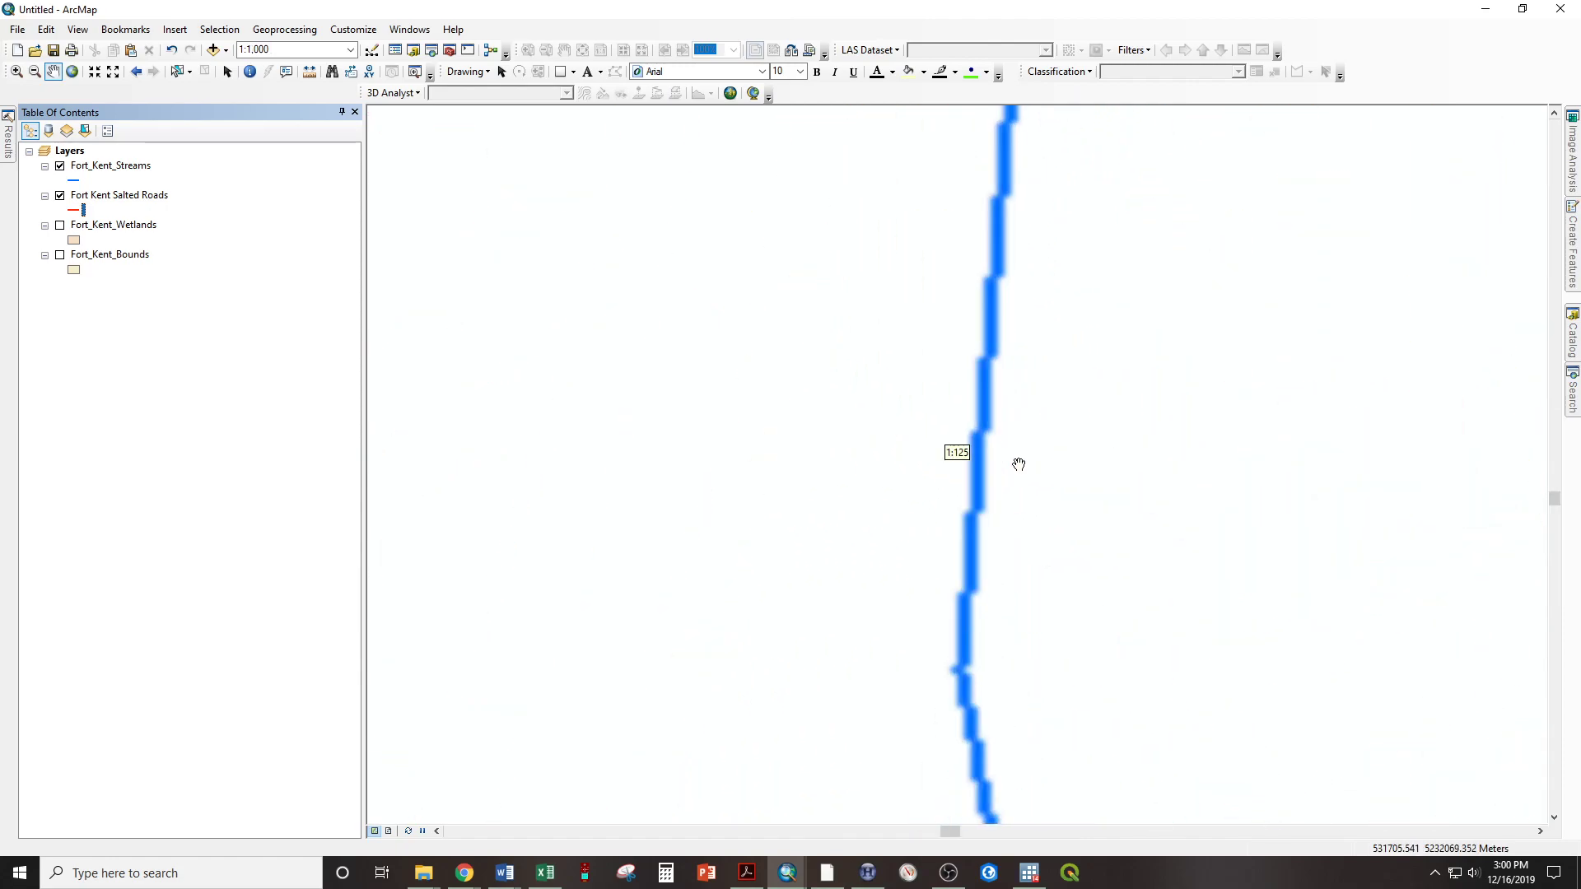
pyautogui.scroll(4, 942, 430)
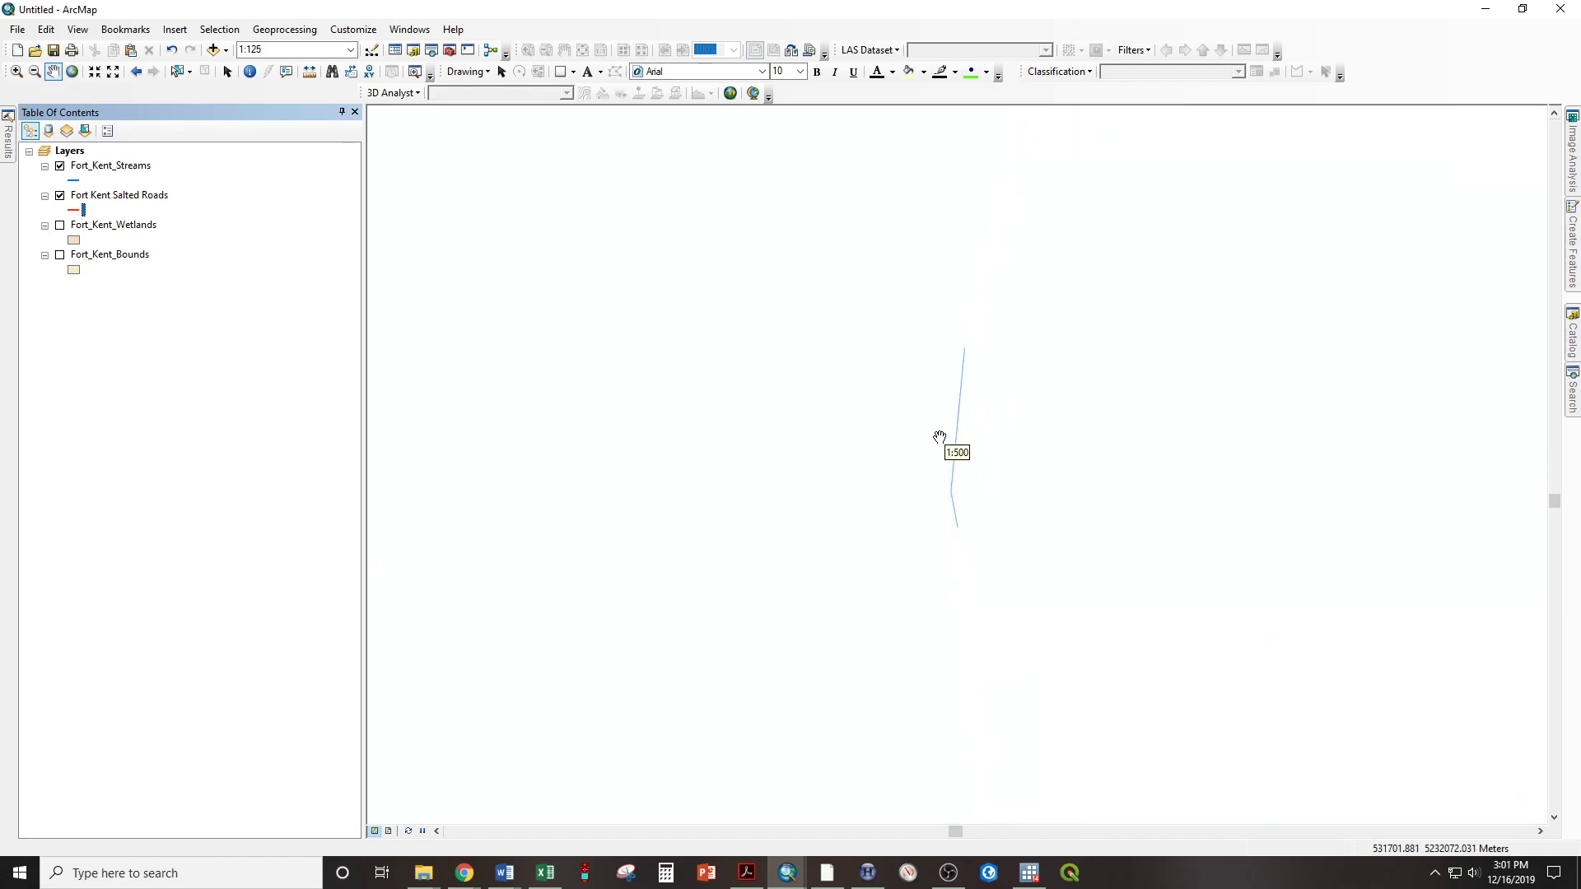
pyautogui.scroll(8, 953, 434)
pyautogui.scroll(5, 955, 434)
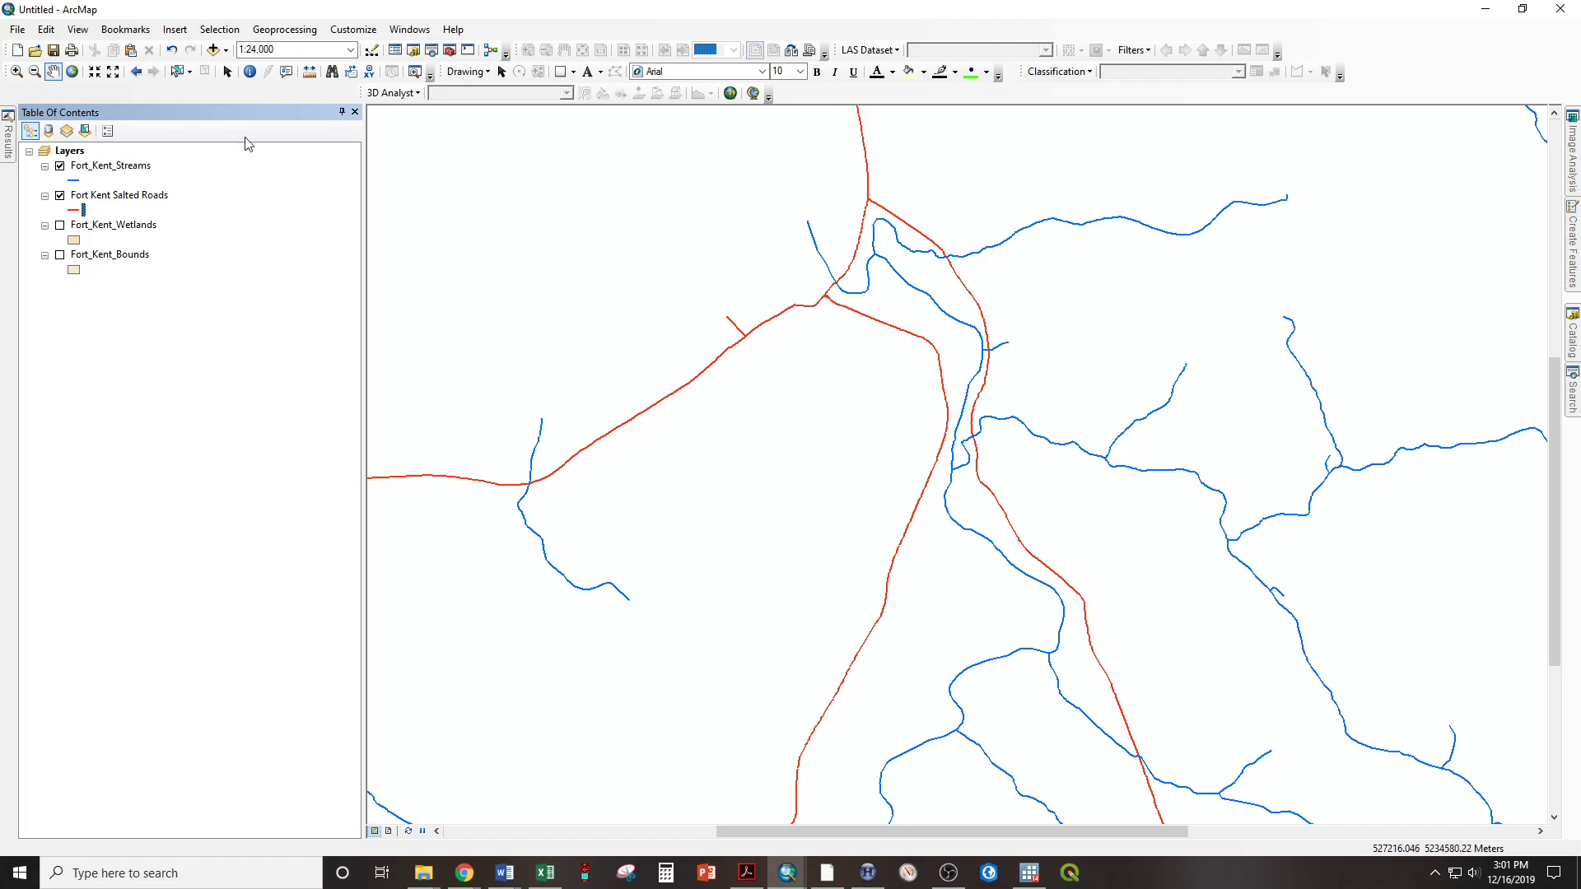
pyautogui.scroll(-1, 1103, 399)
pyautogui.scroll(-1, 1103, 399)
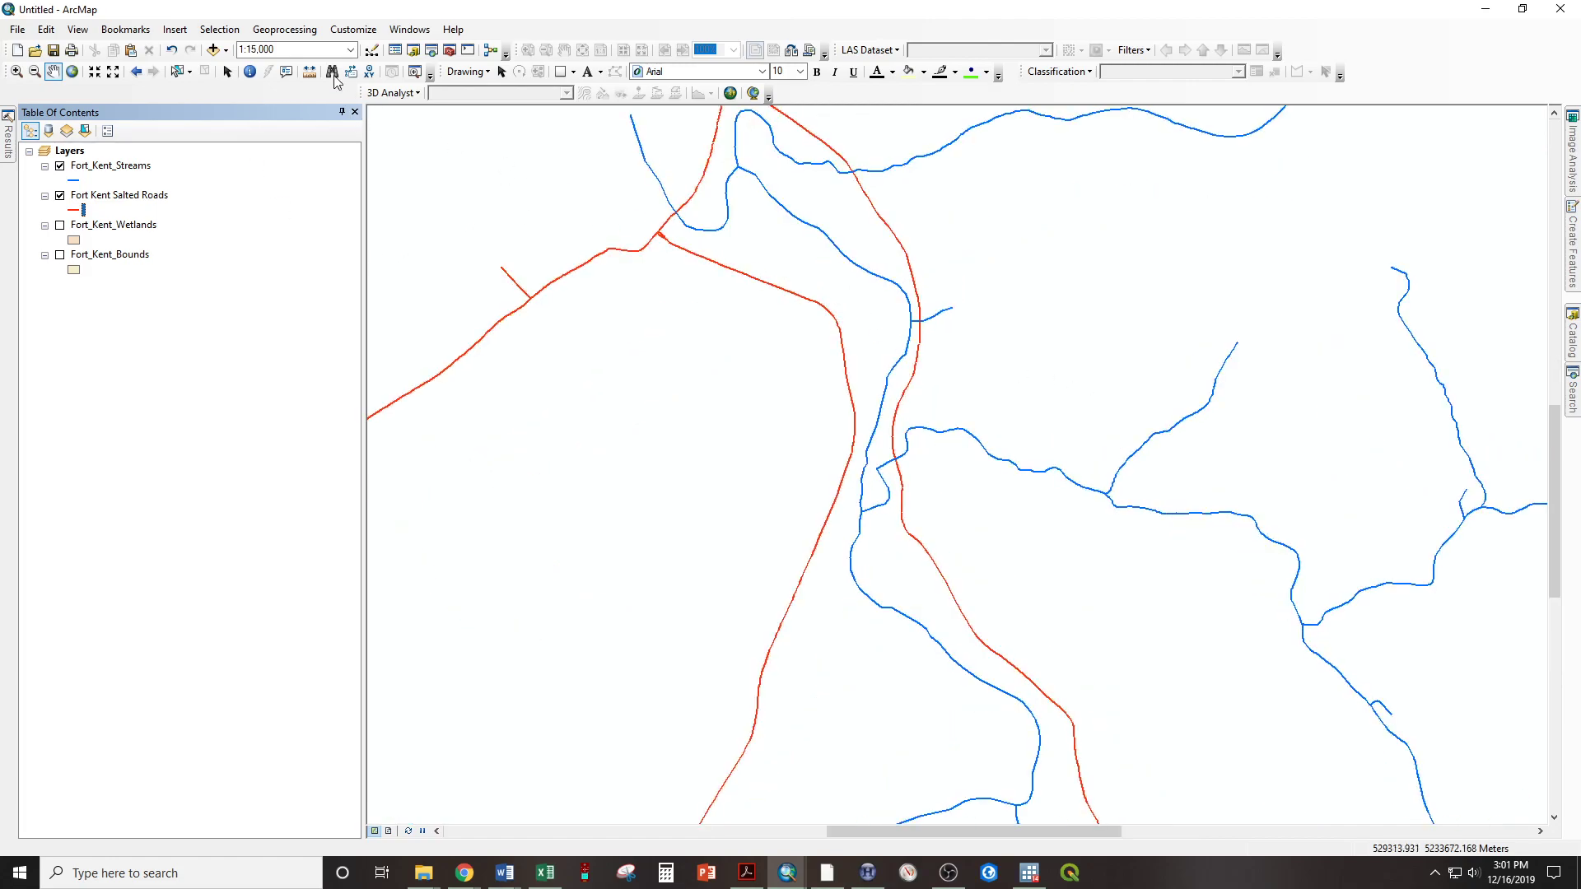
# Set up a Buffer of Fort_Kent_Streams with a linear distance of 75 feet, keeping the default output feature class
pyautogui.click(255, 31)
pyautogui.click(290, 35)
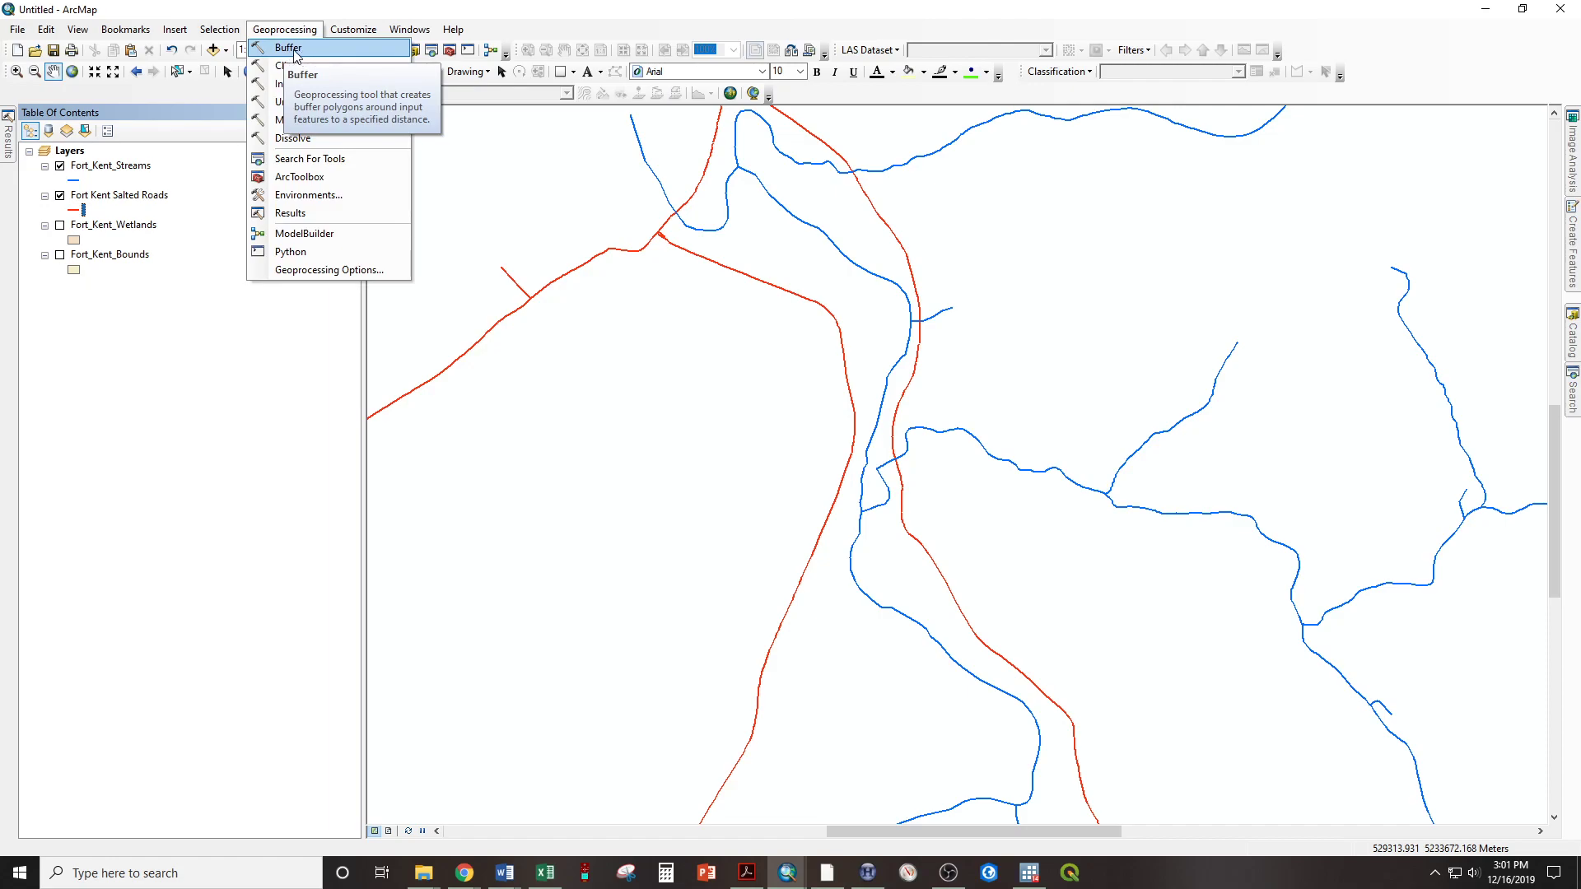
pyautogui.click(292, 49)
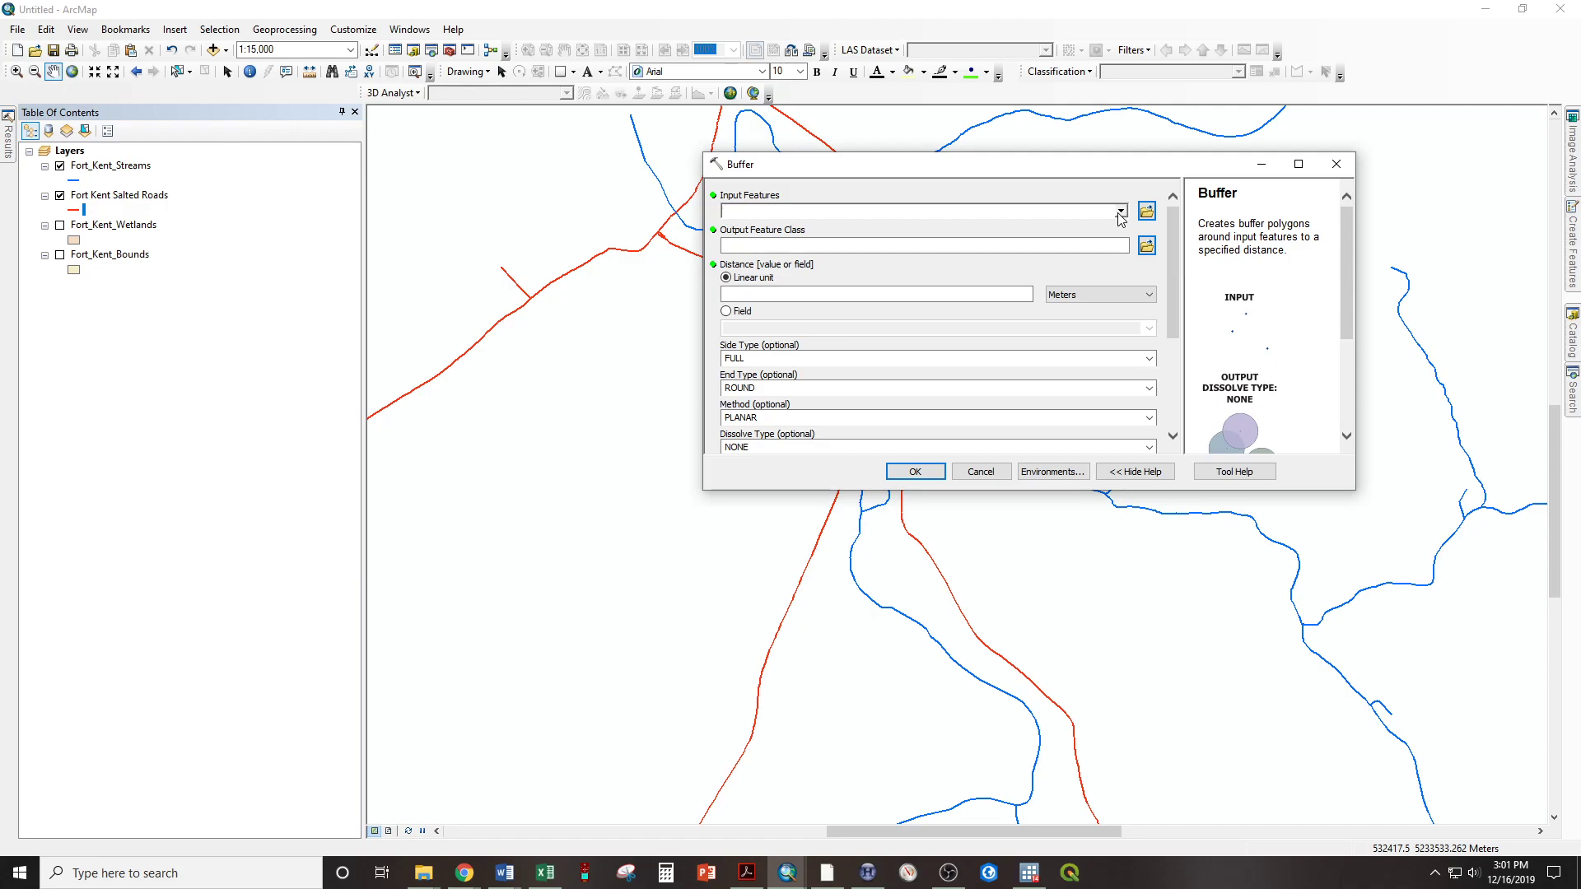
pyautogui.click(1121, 211)
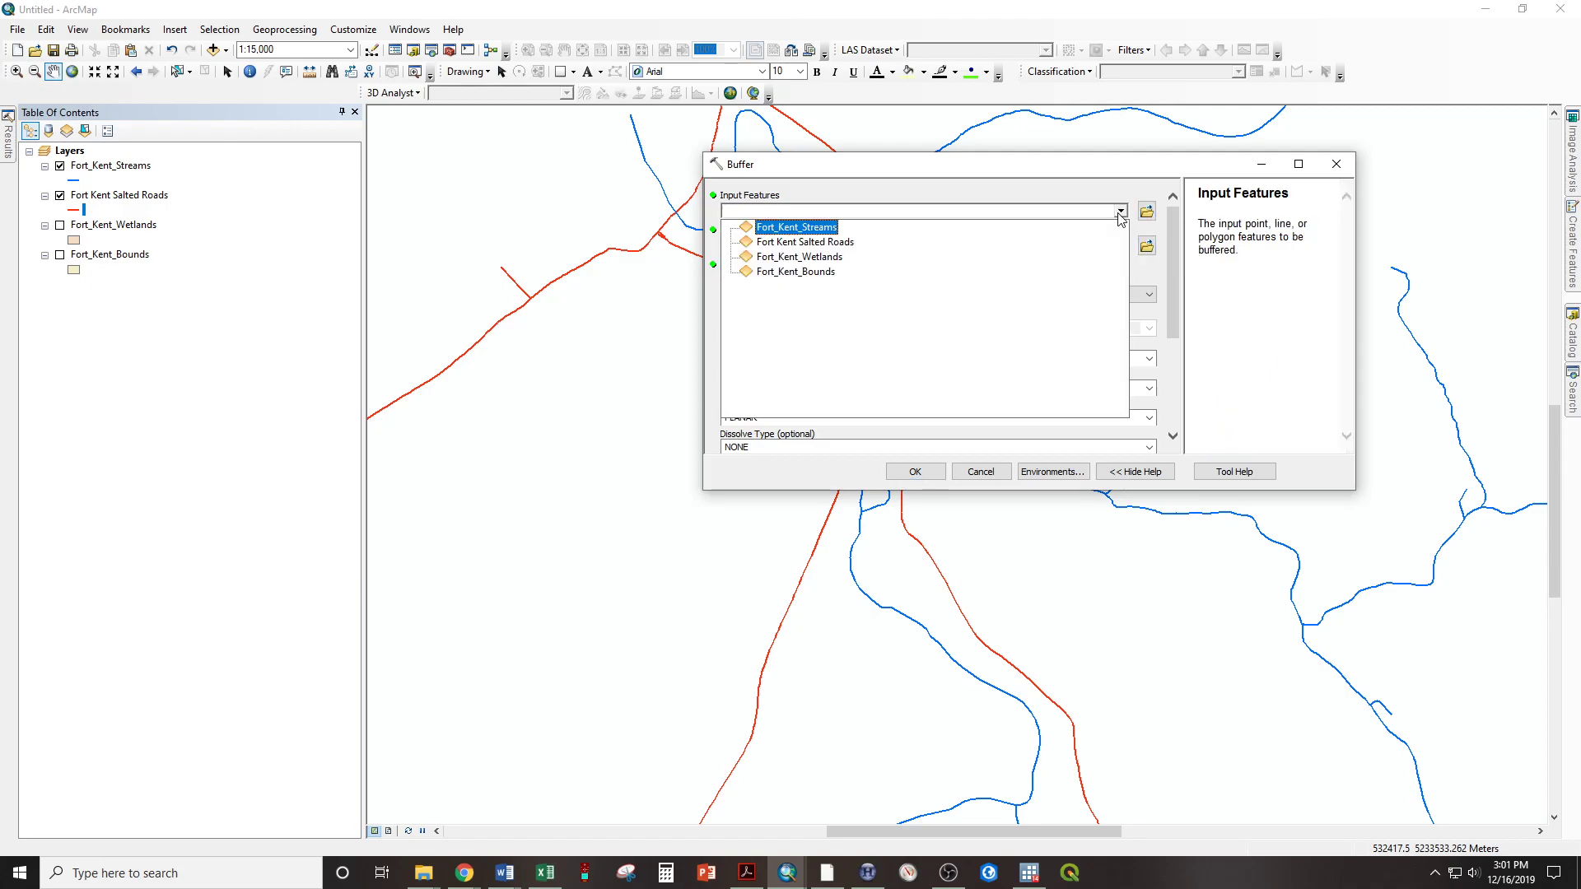
pyautogui.click(788, 233)
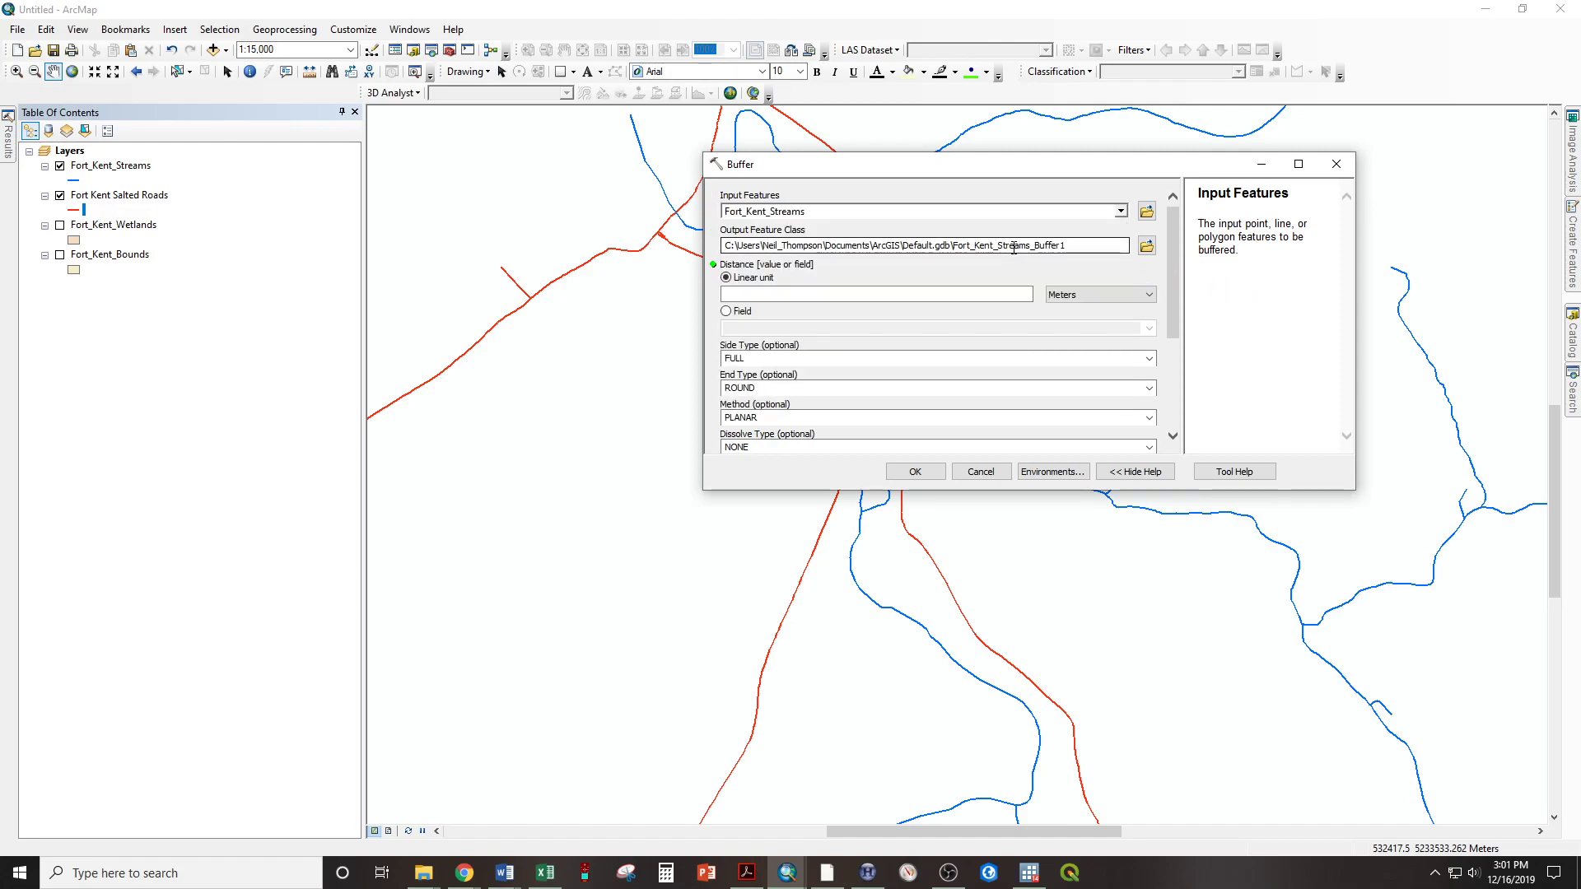
pyautogui.click(992, 298)
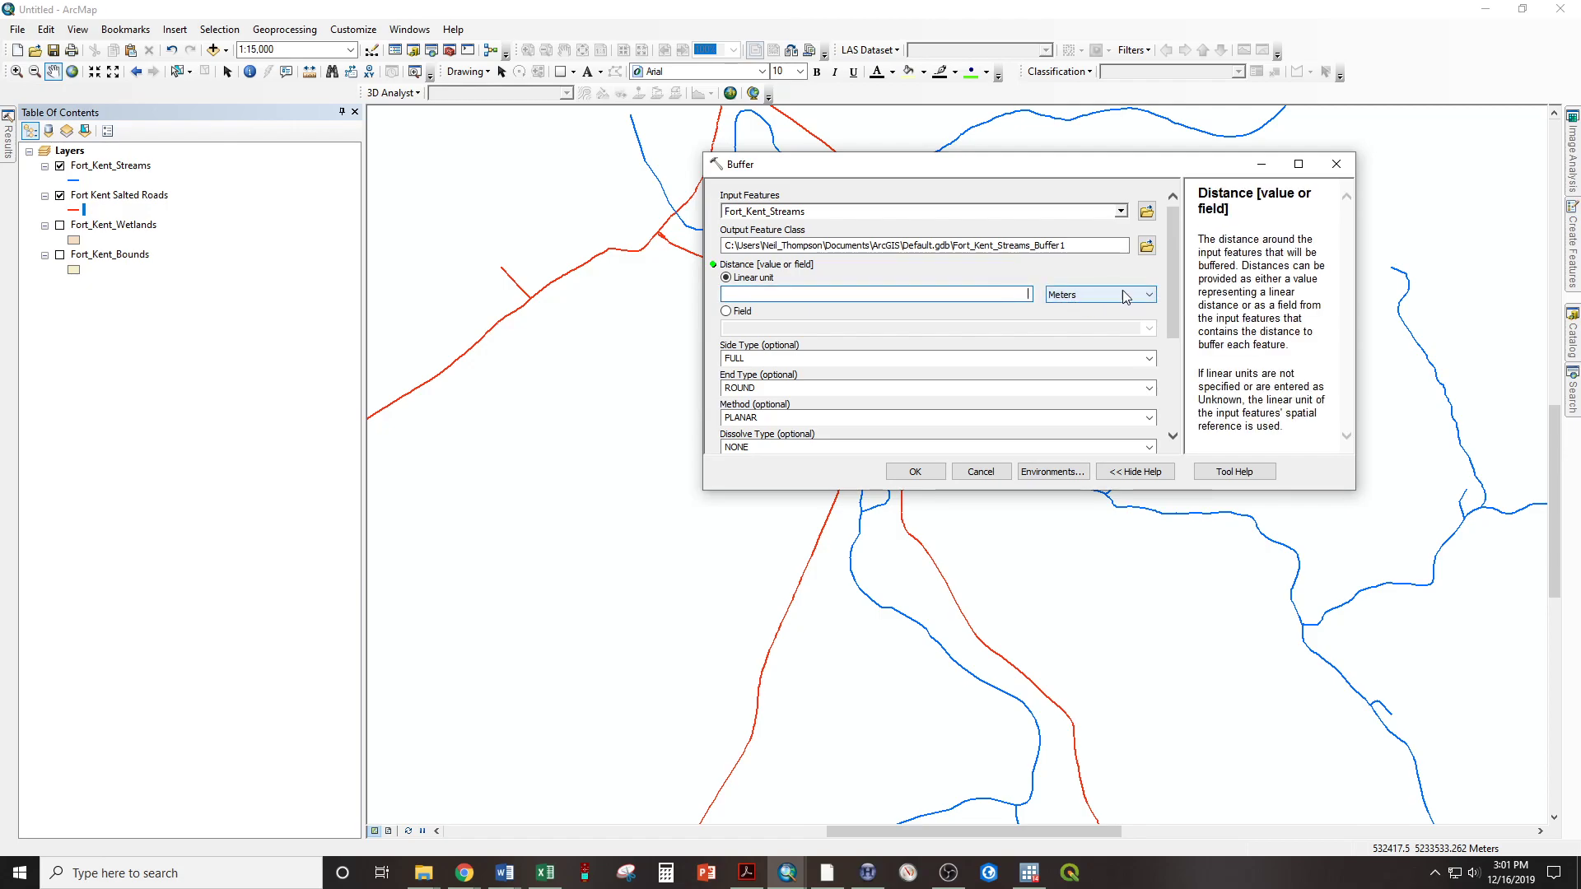
pyautogui.click(1155, 297)
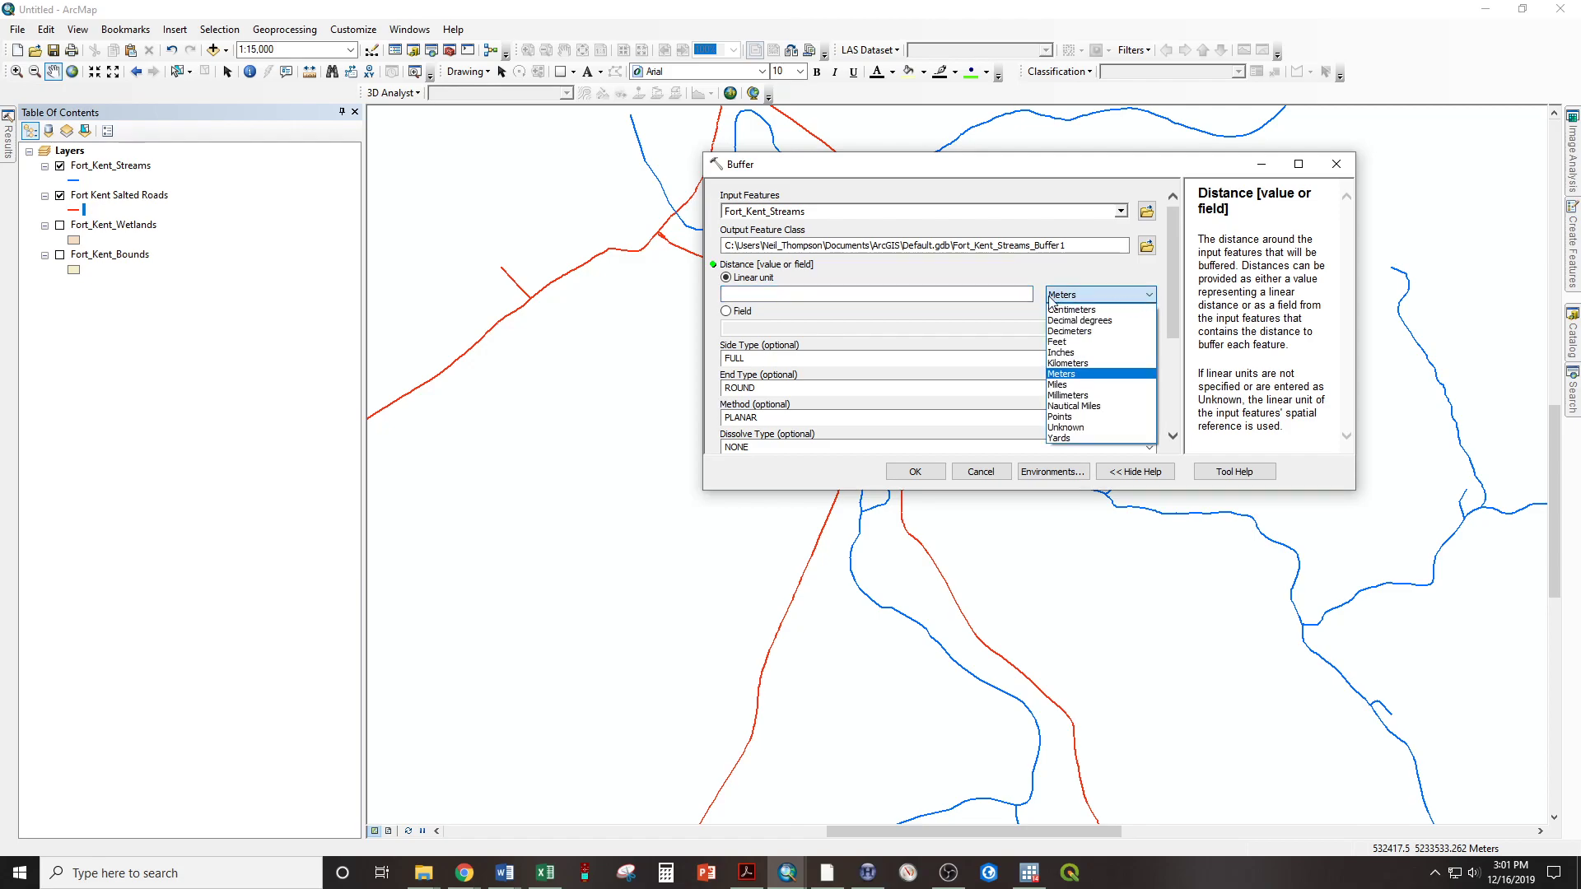
pyautogui.click(1087, 343)
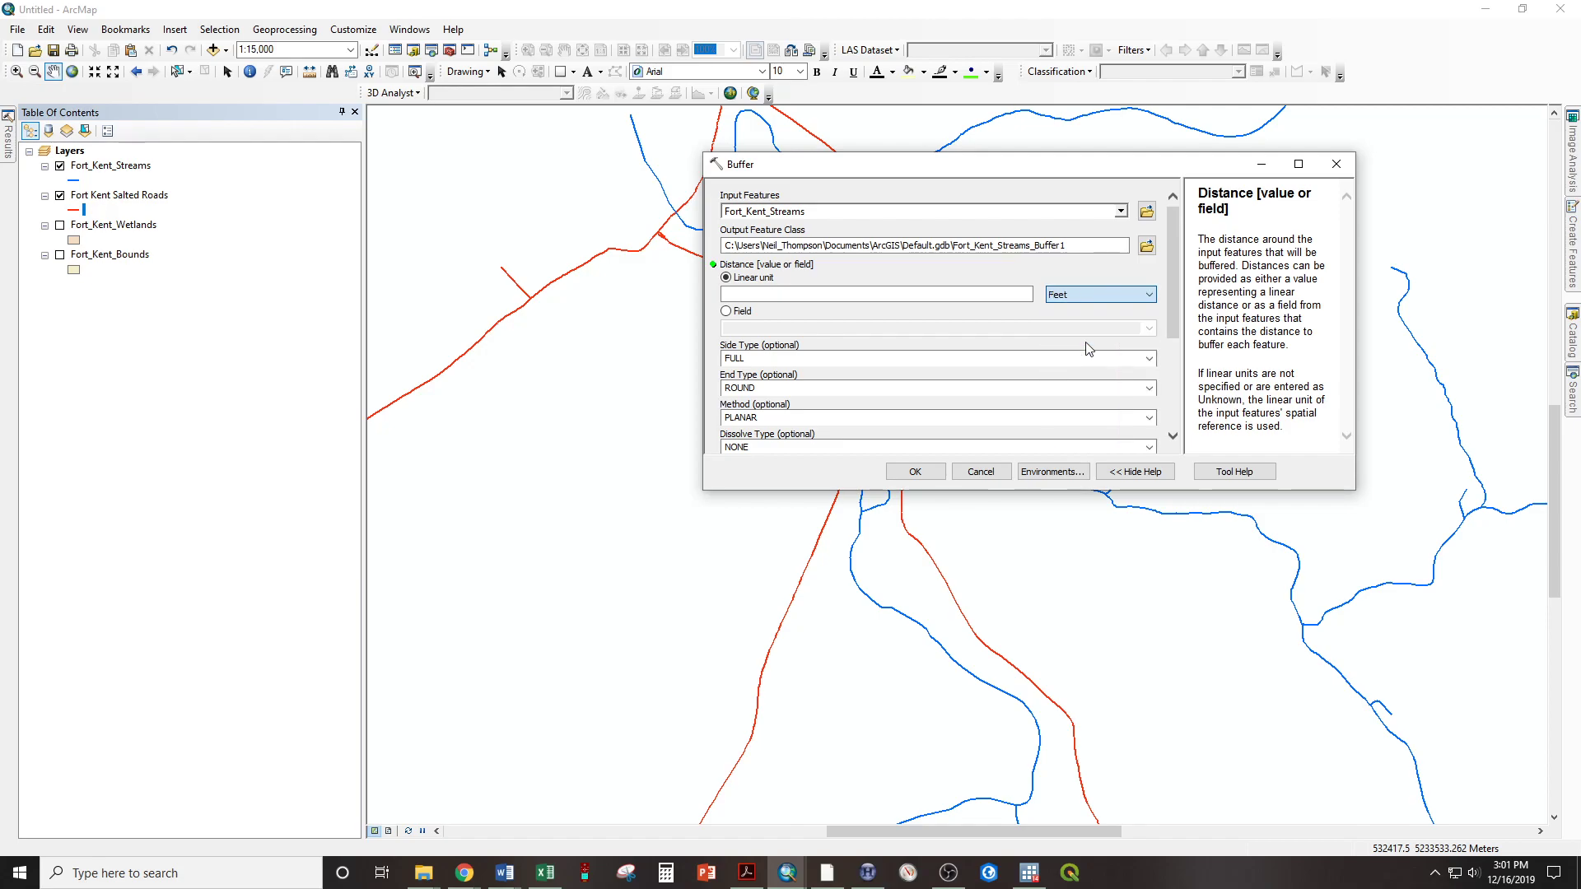
pyautogui.click(1006, 293)
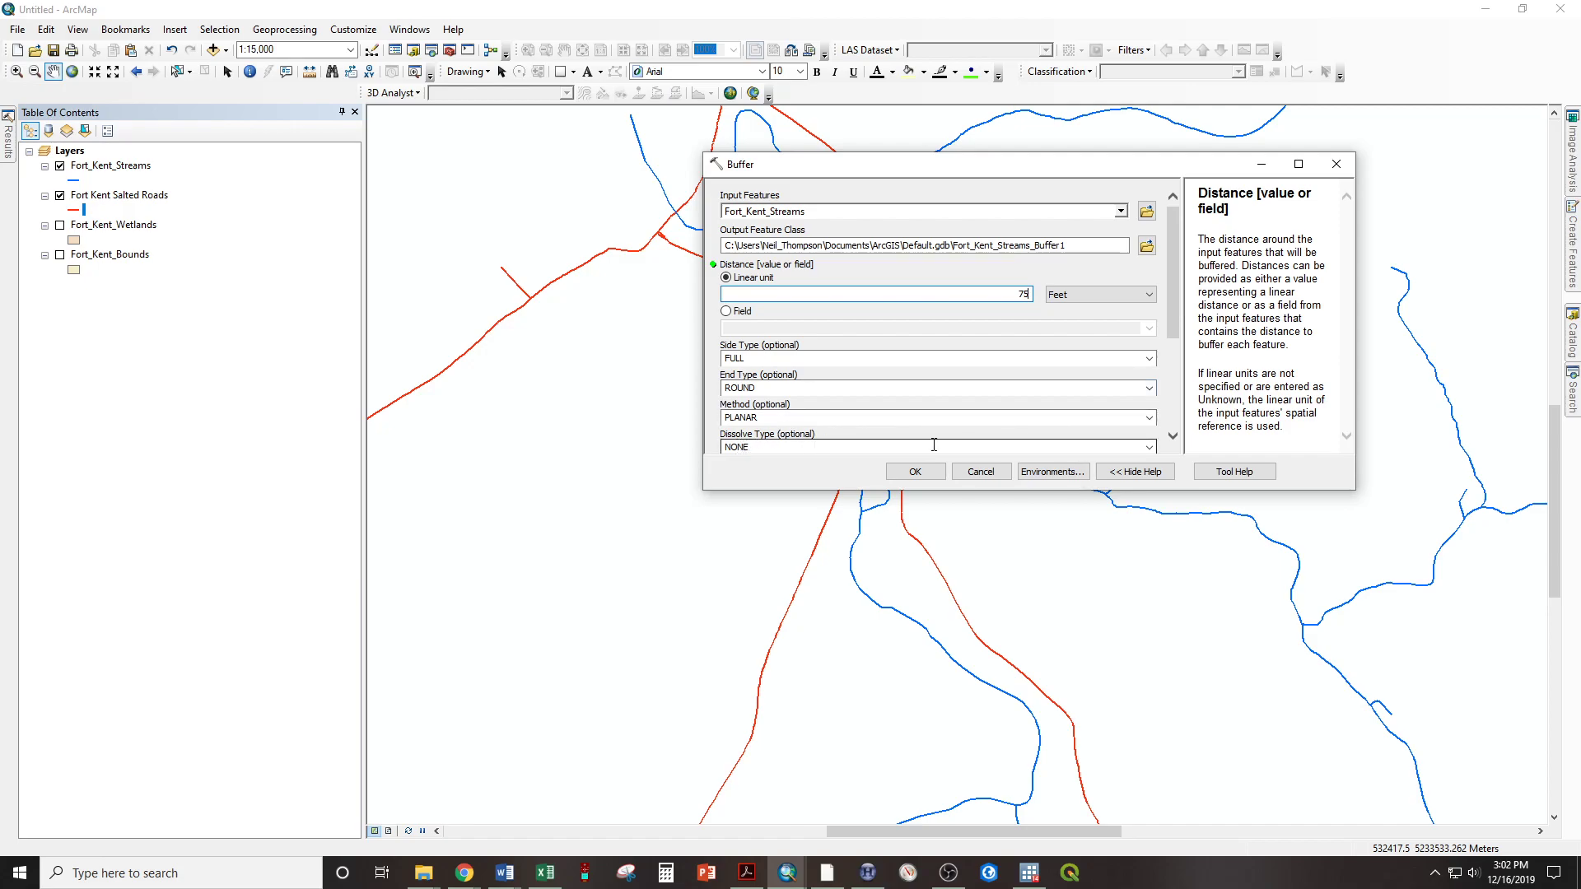
# Set the stream buffer's dissolve type to ALL, run the Buffer tool and dismiss its completion report
pyautogui.click(1149, 448)
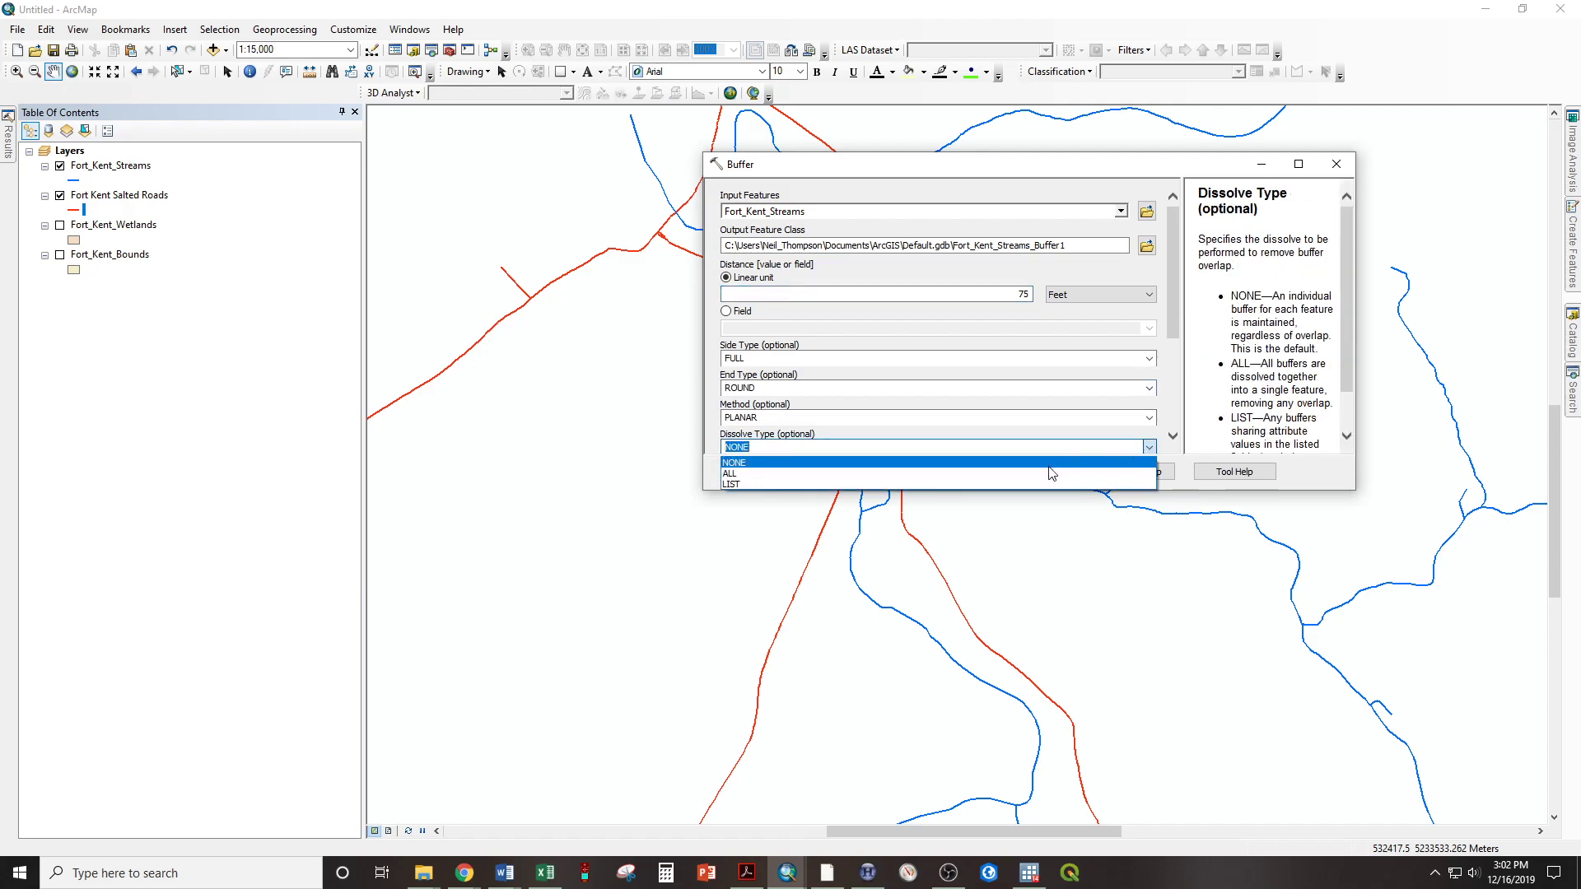
pyautogui.click(1053, 473)
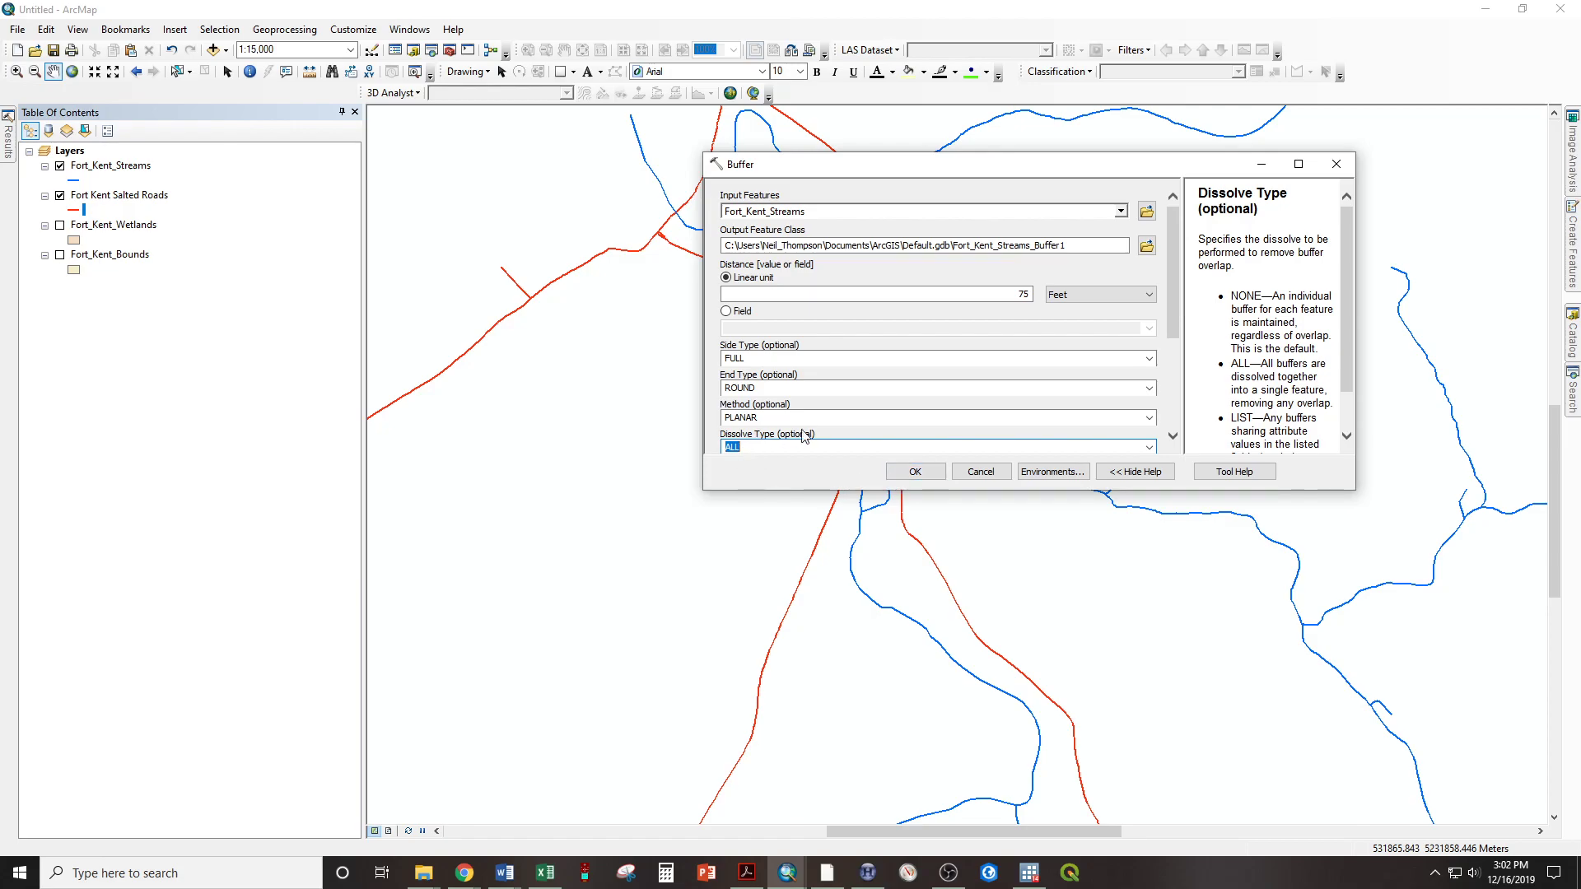
pyautogui.click(915, 472)
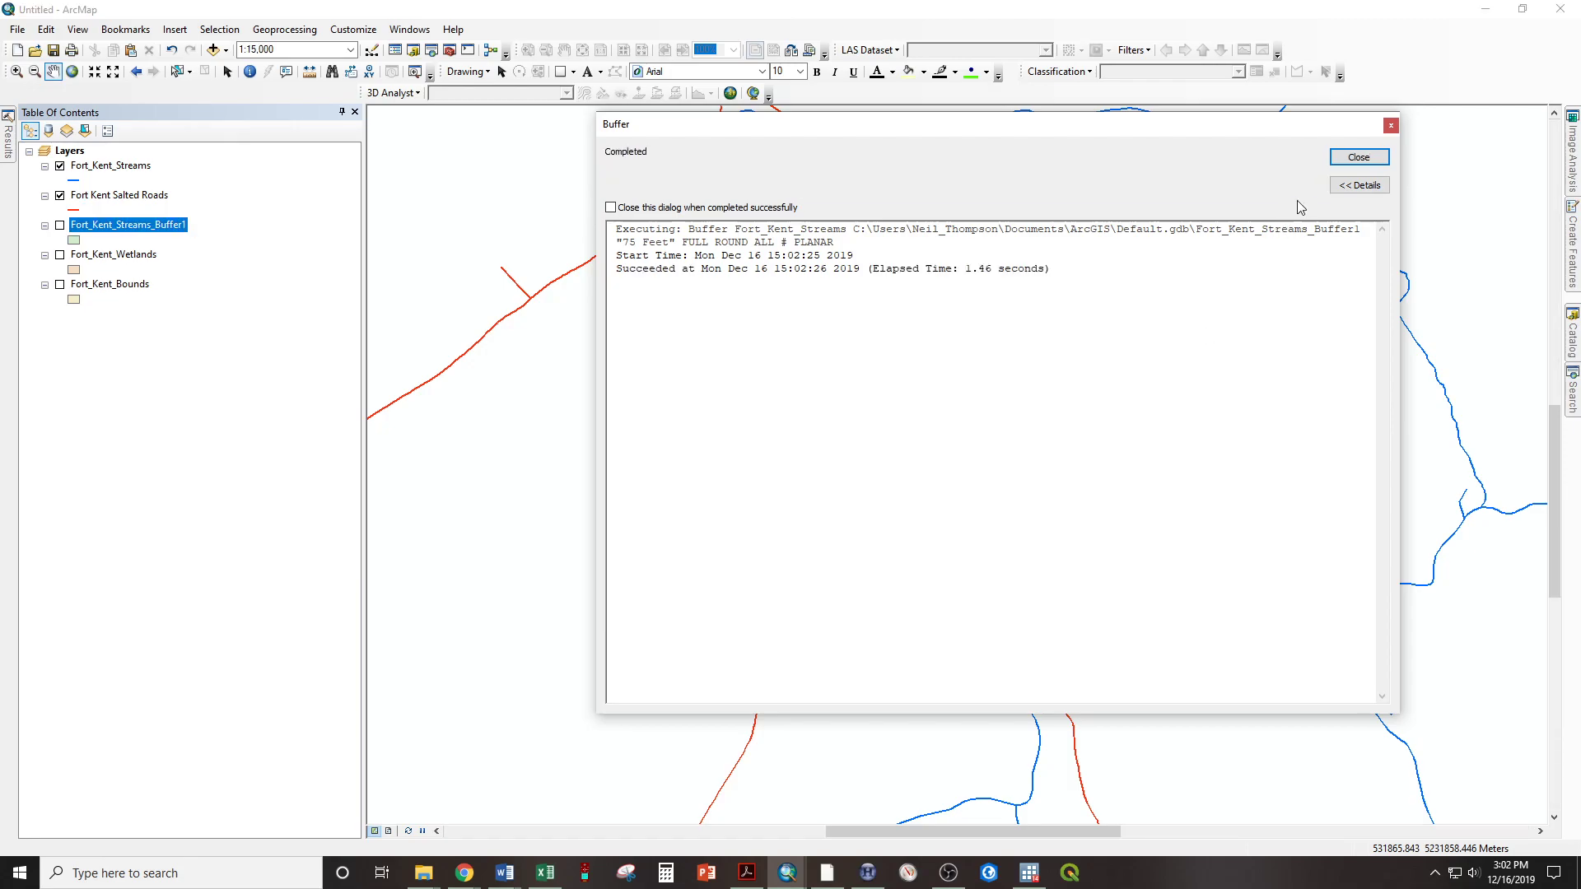
pyautogui.click(1359, 156)
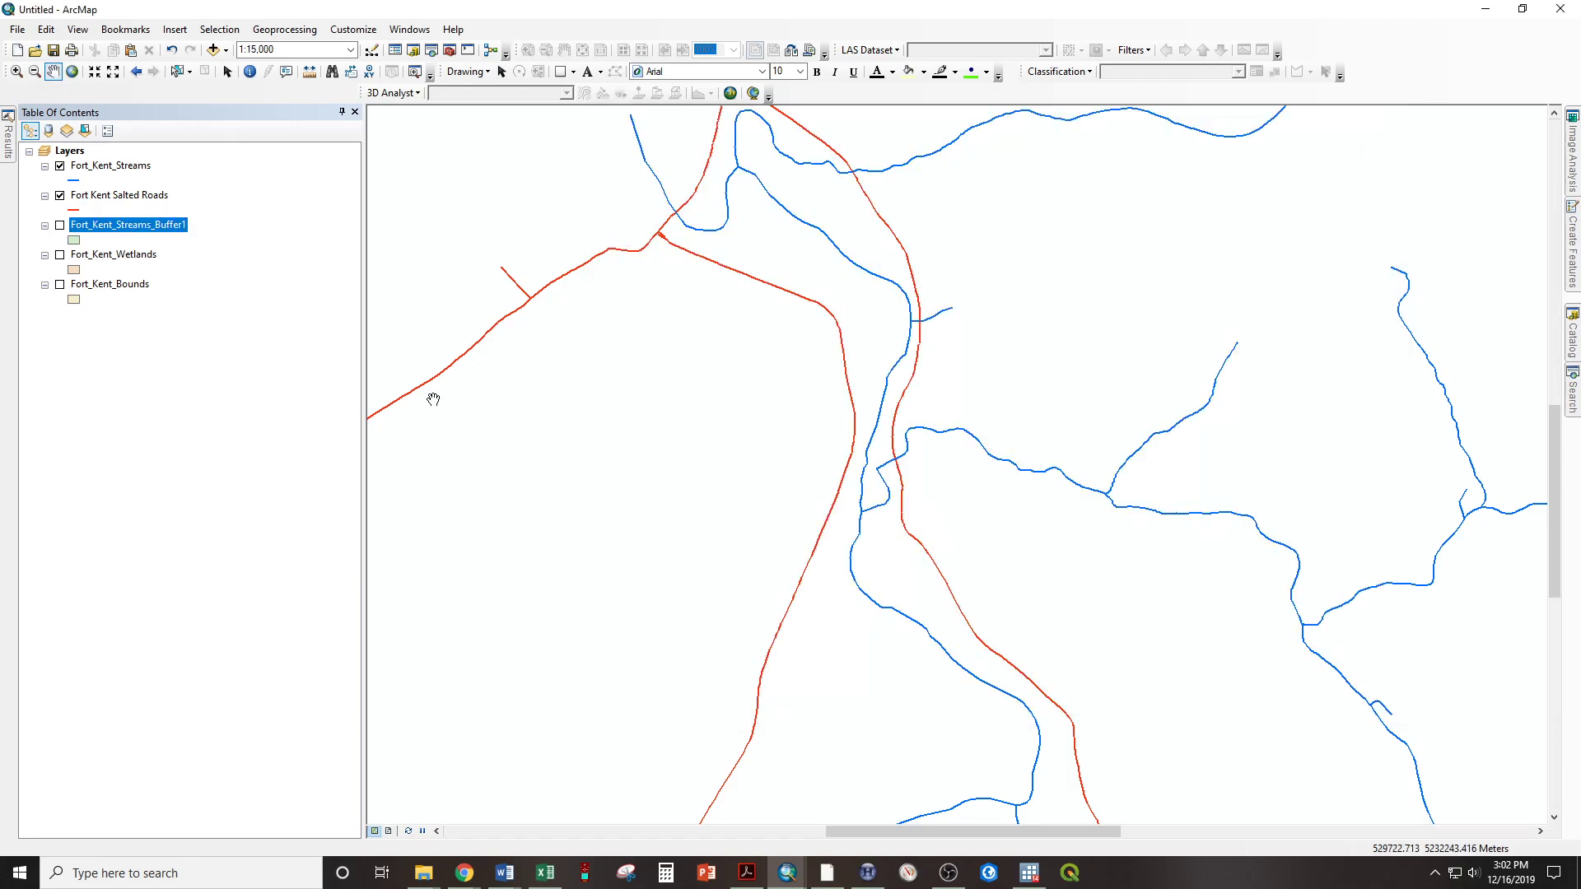
# Turn on the new stream buffer layer and inspect it up close where a salted road crosses a stream
pyautogui.click(61, 225)
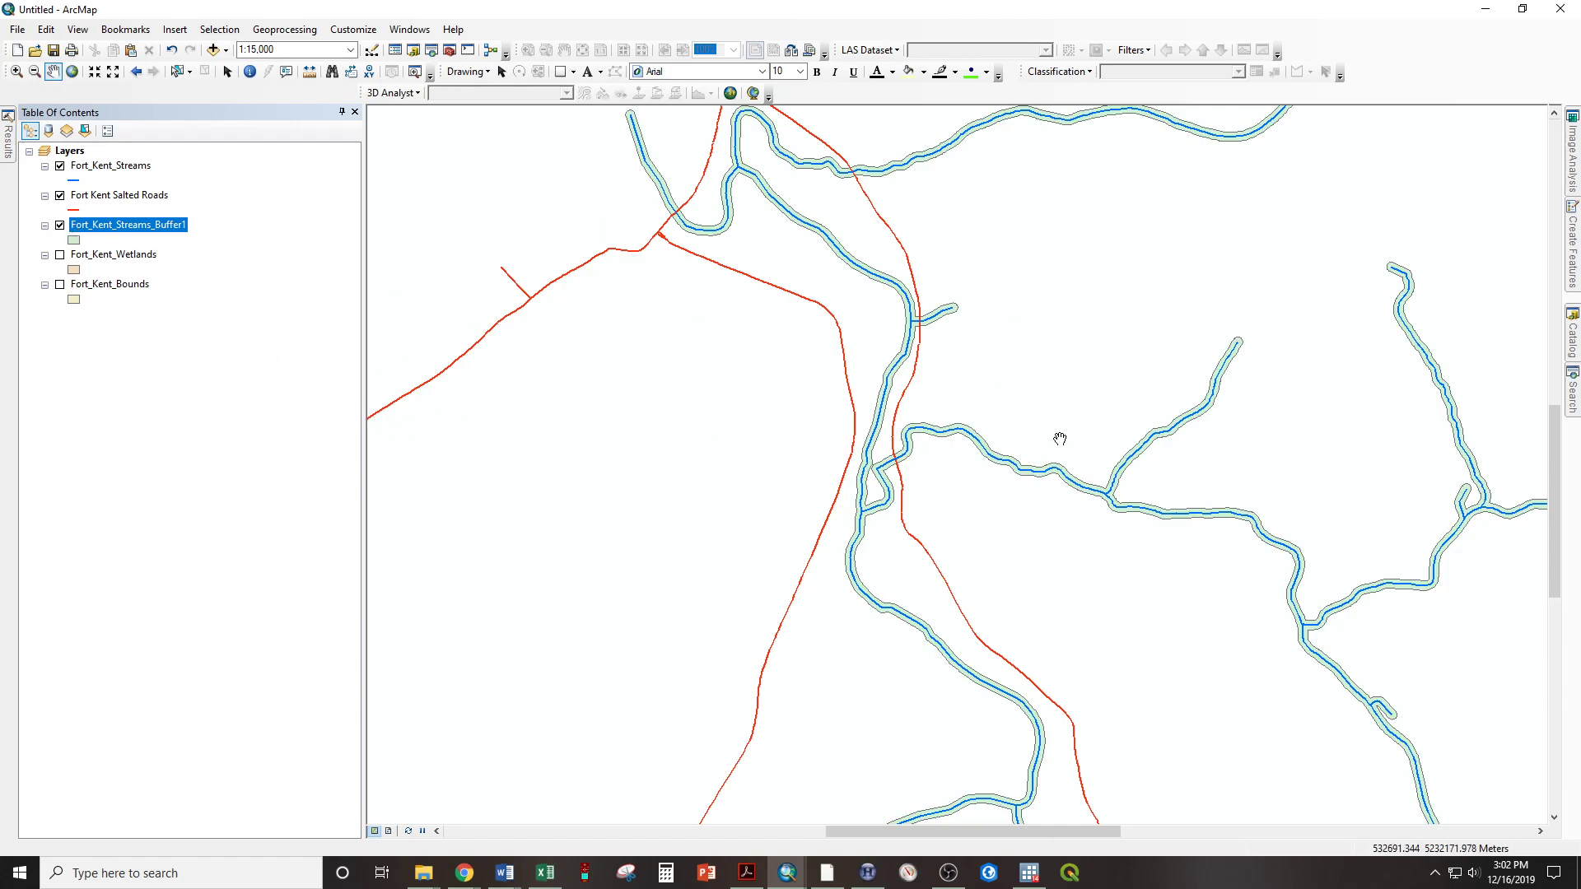
pyautogui.scroll(-2, 875, 473)
pyautogui.scroll(-1, 875, 473)
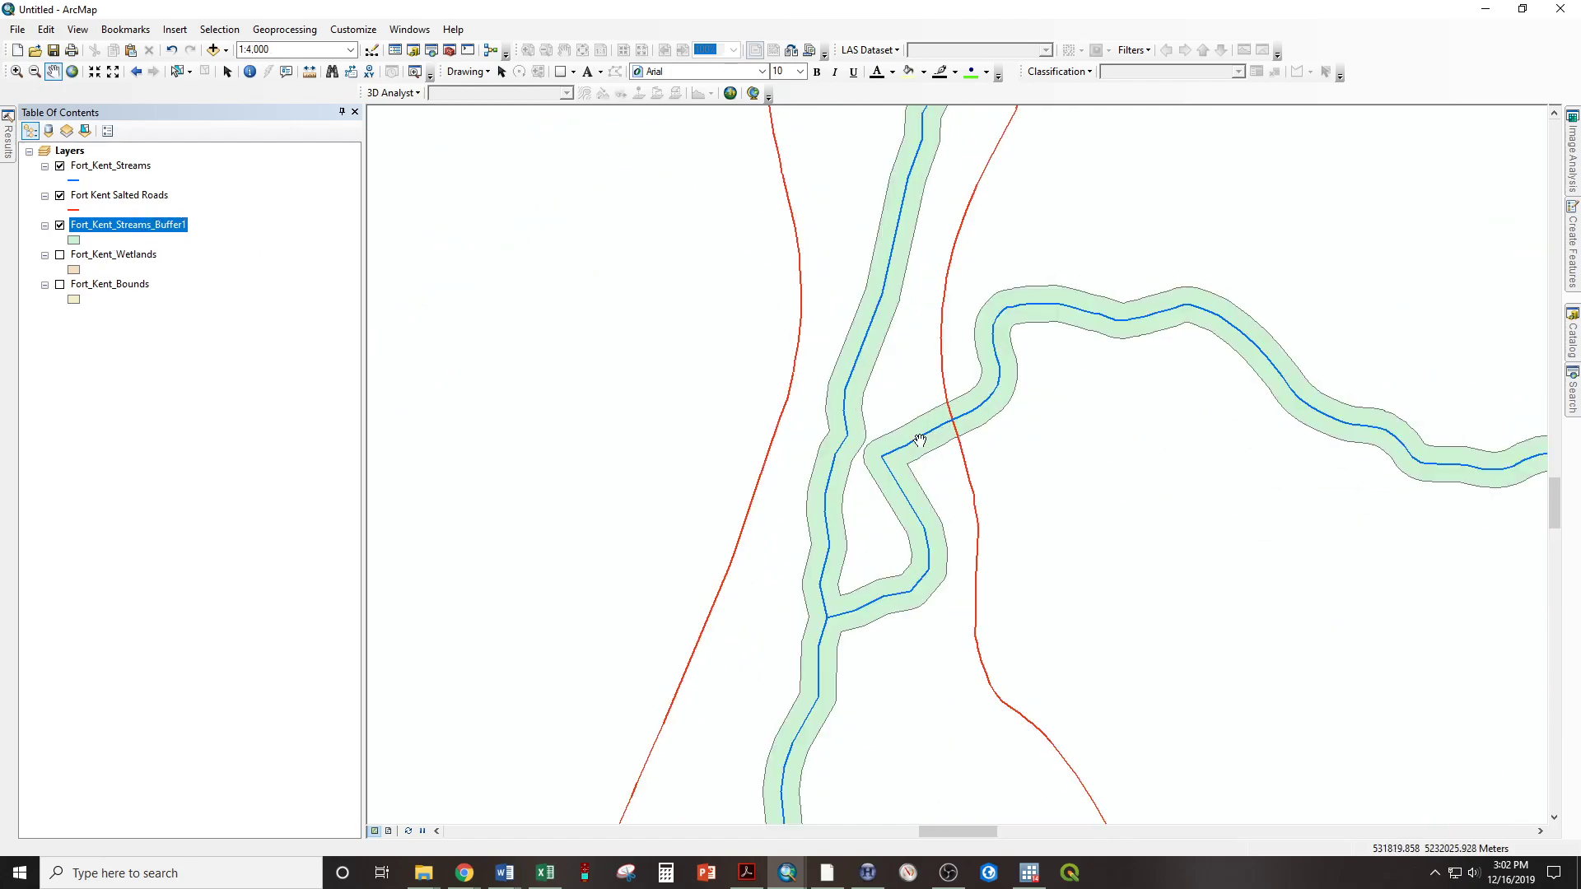
# Symbolize the Fort_Kent_Streams_Buffer1 layer as Hollow with a Cretan Blue outline
pyautogui.click(74, 241)
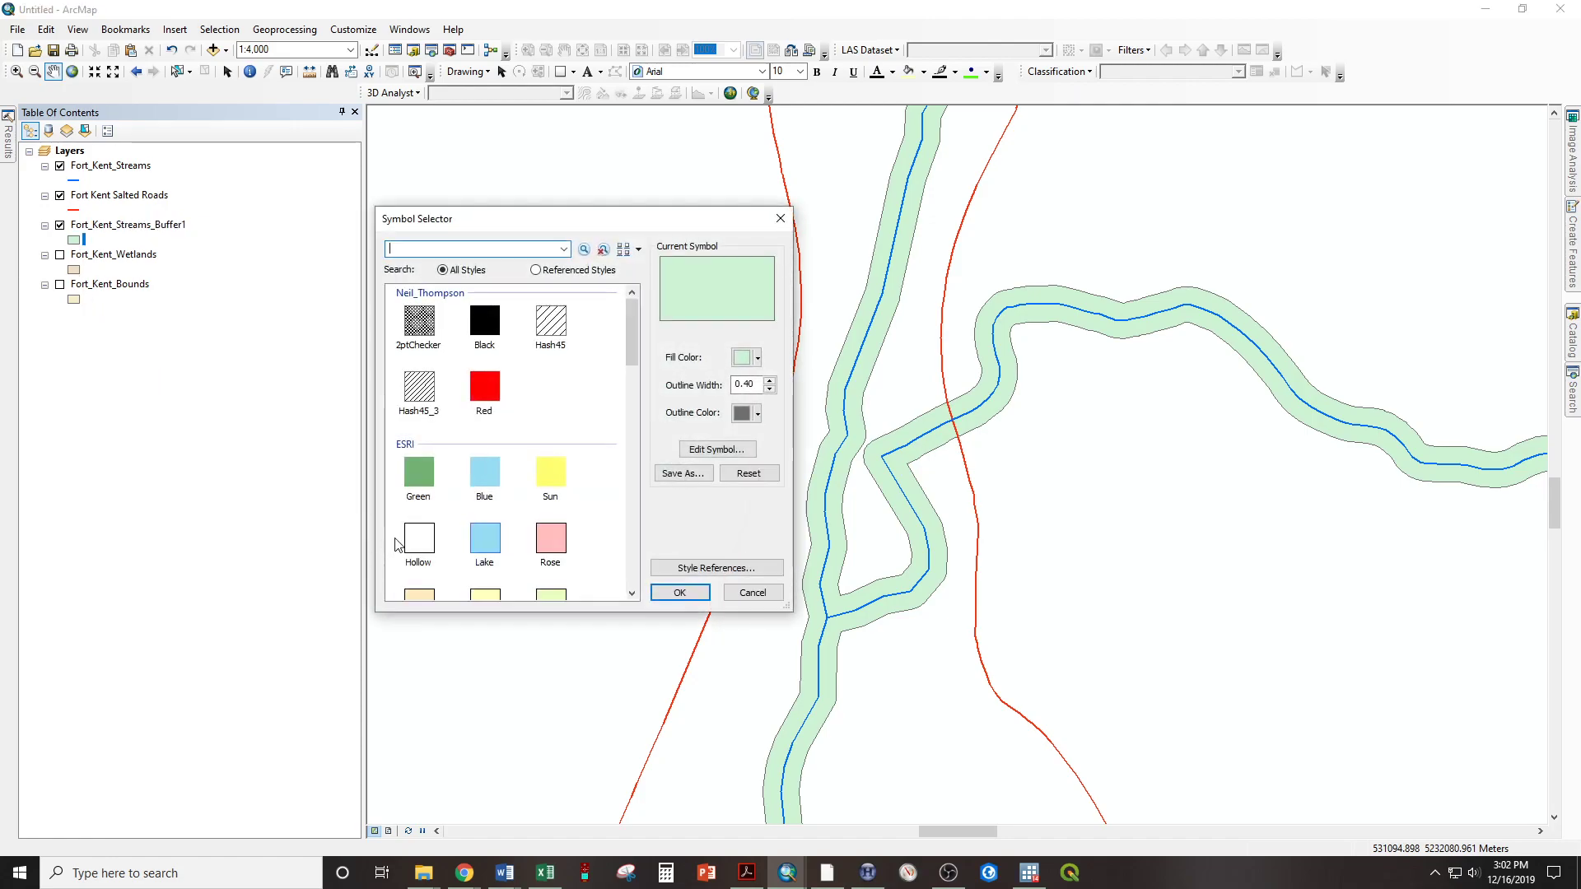
pyautogui.click(420, 541)
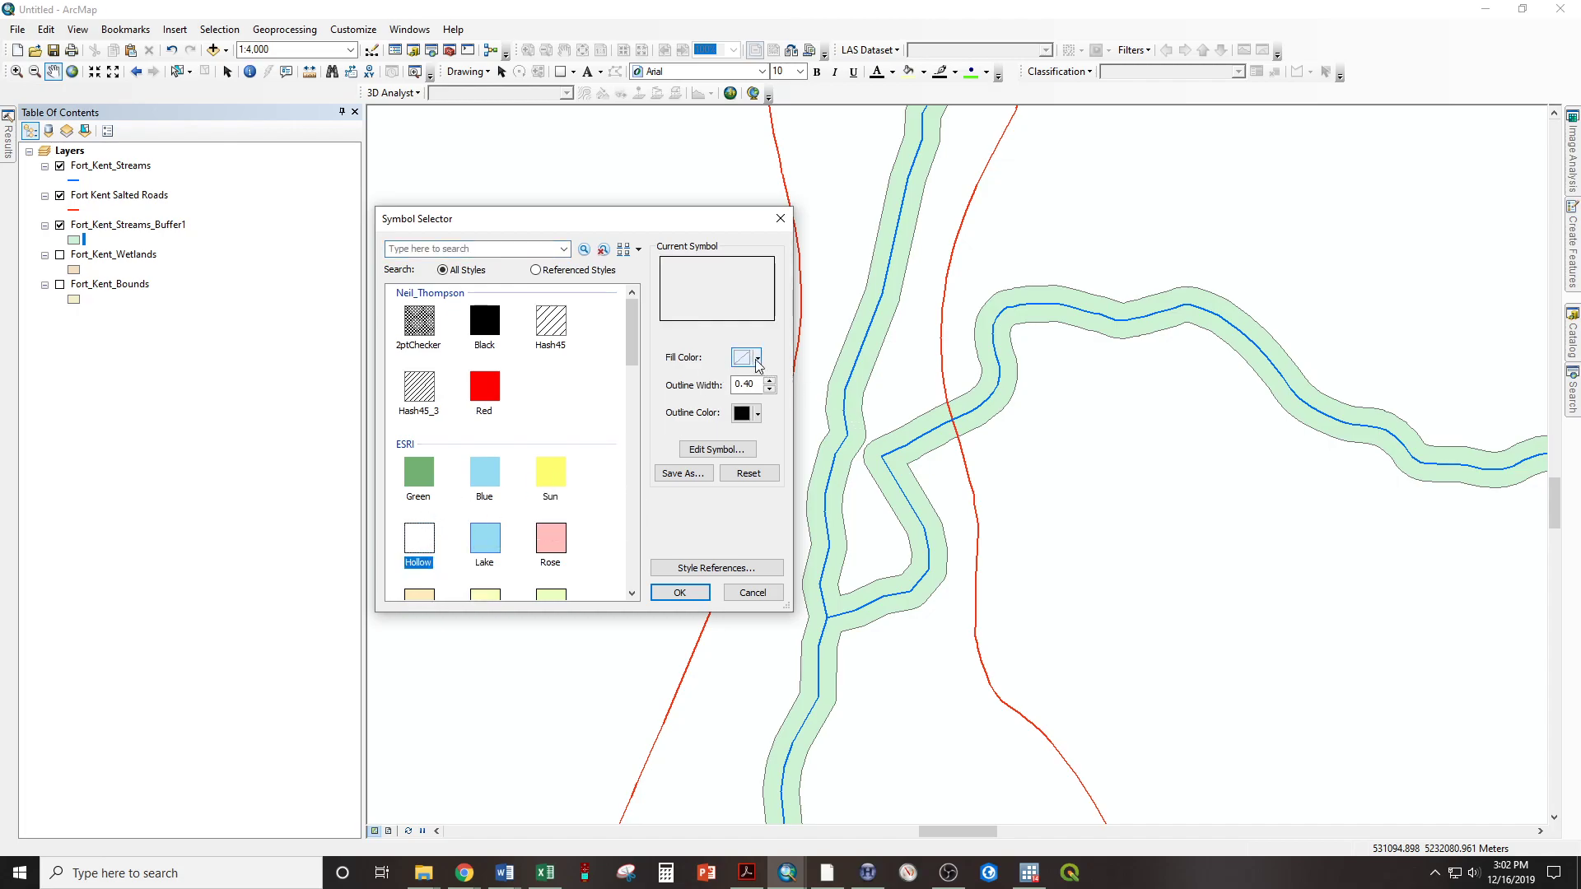
pyautogui.click(758, 360)
pyautogui.click(803, 383)
pyautogui.click(758, 416)
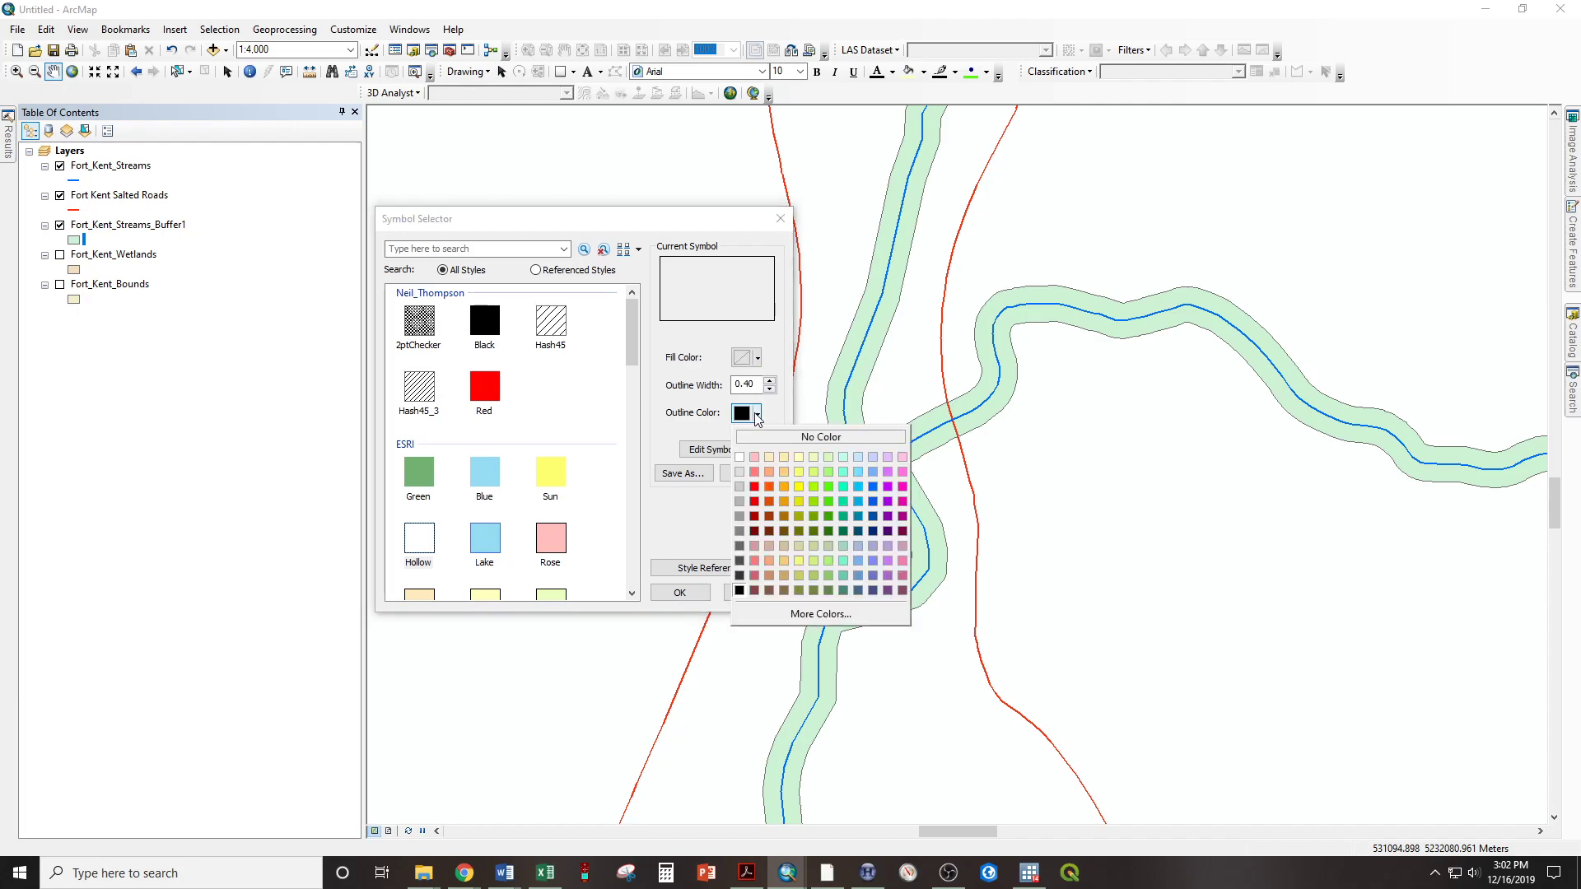
pyautogui.click(872, 492)
pyautogui.click(679, 592)
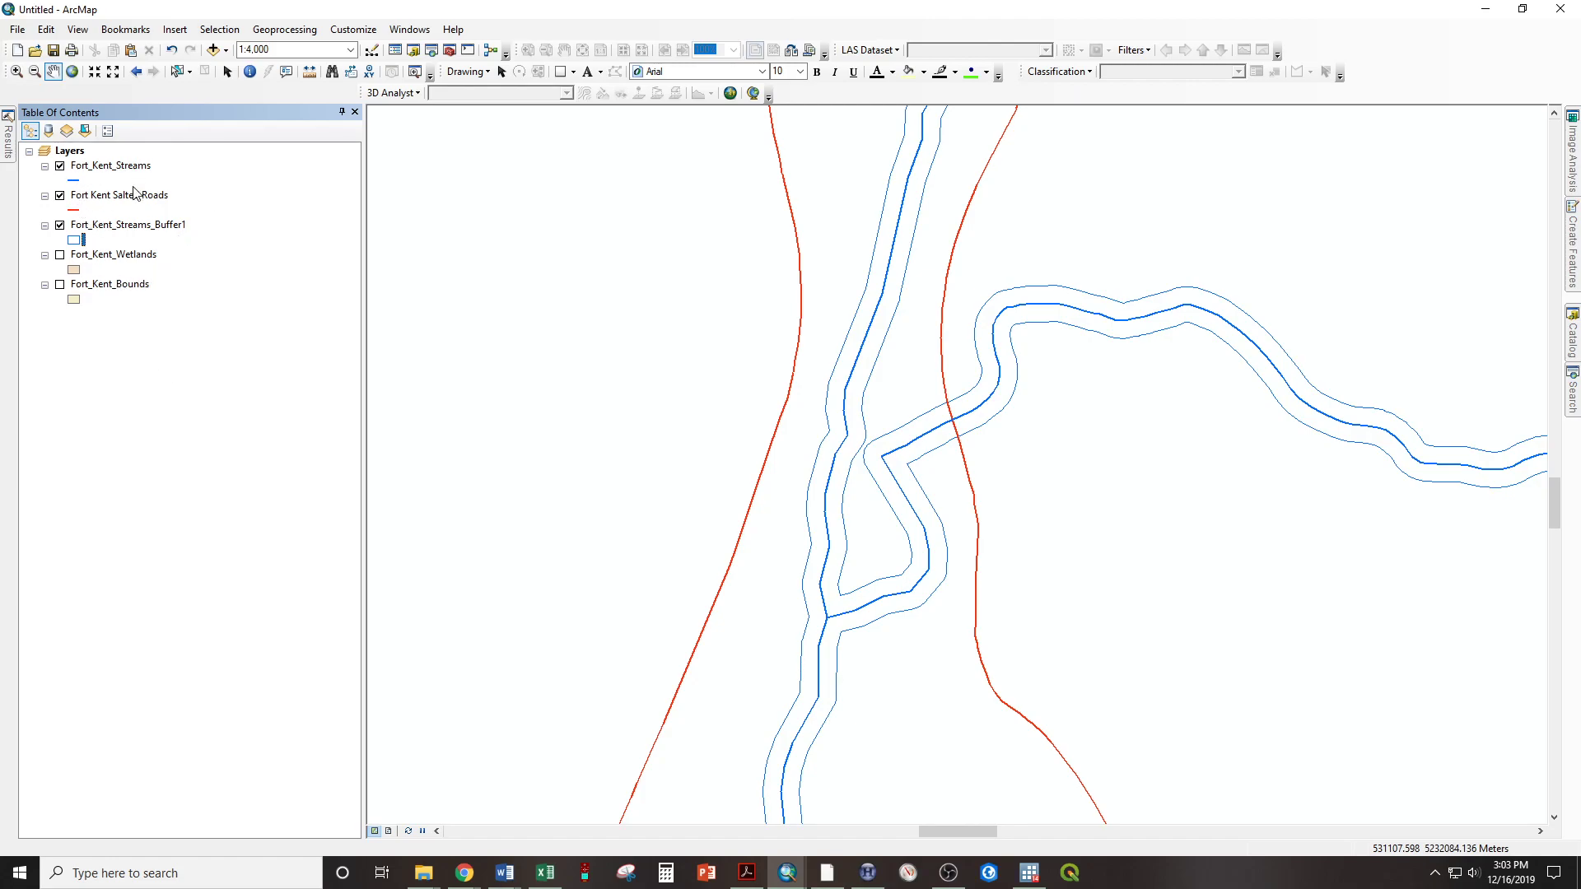
# Set up a Buffer of Fort Kent Salted Roads with a linear distance of 40 feet, keeping the default output feature class
pyautogui.click(277, 33)
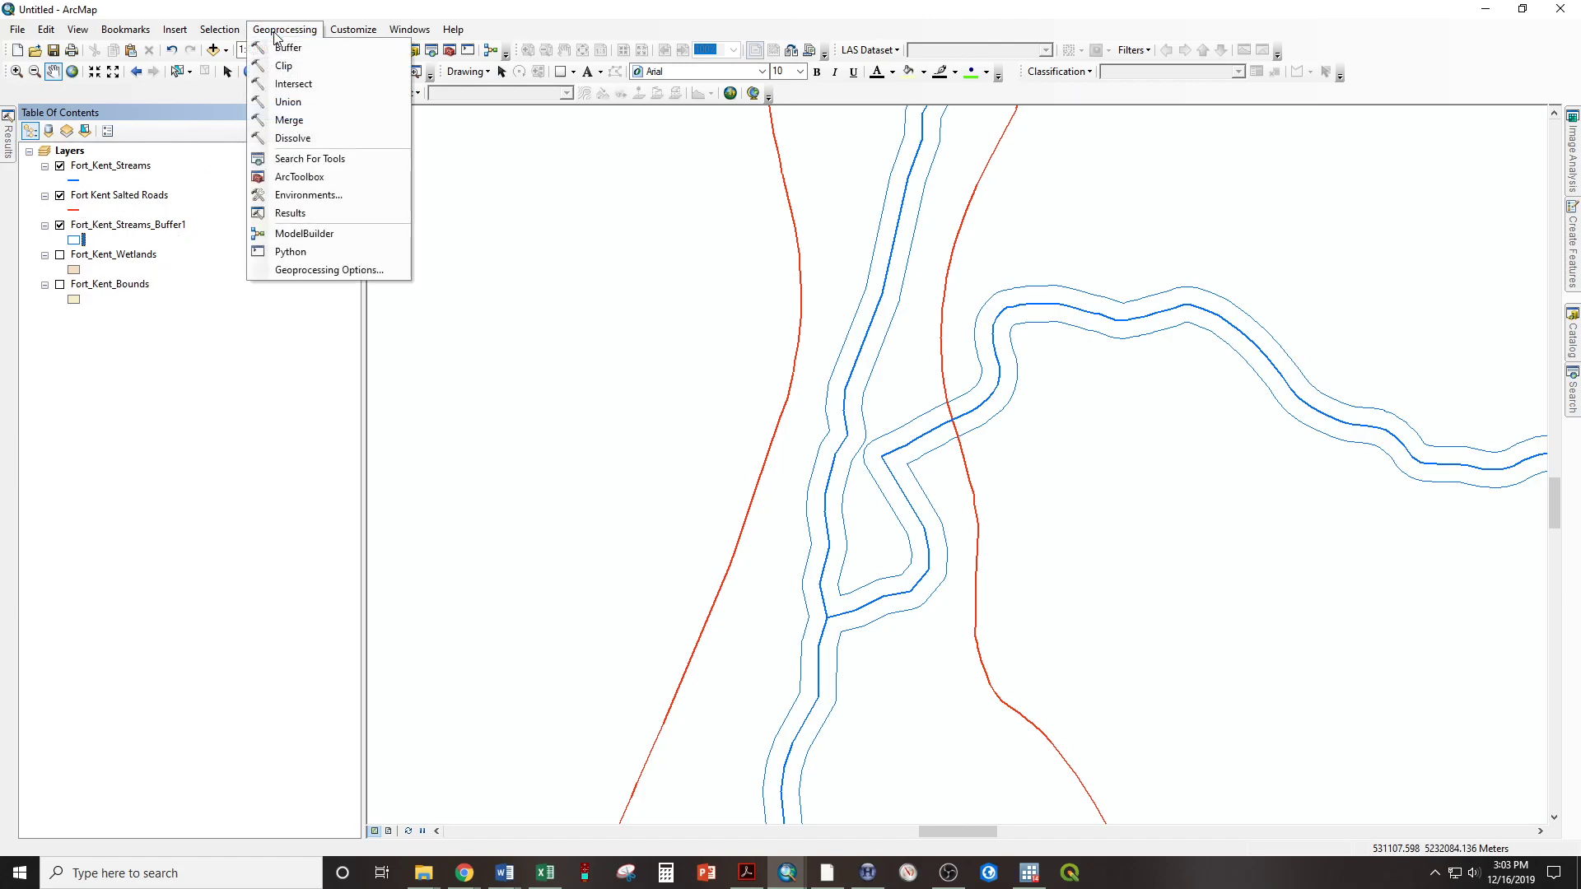
pyautogui.click(282, 47)
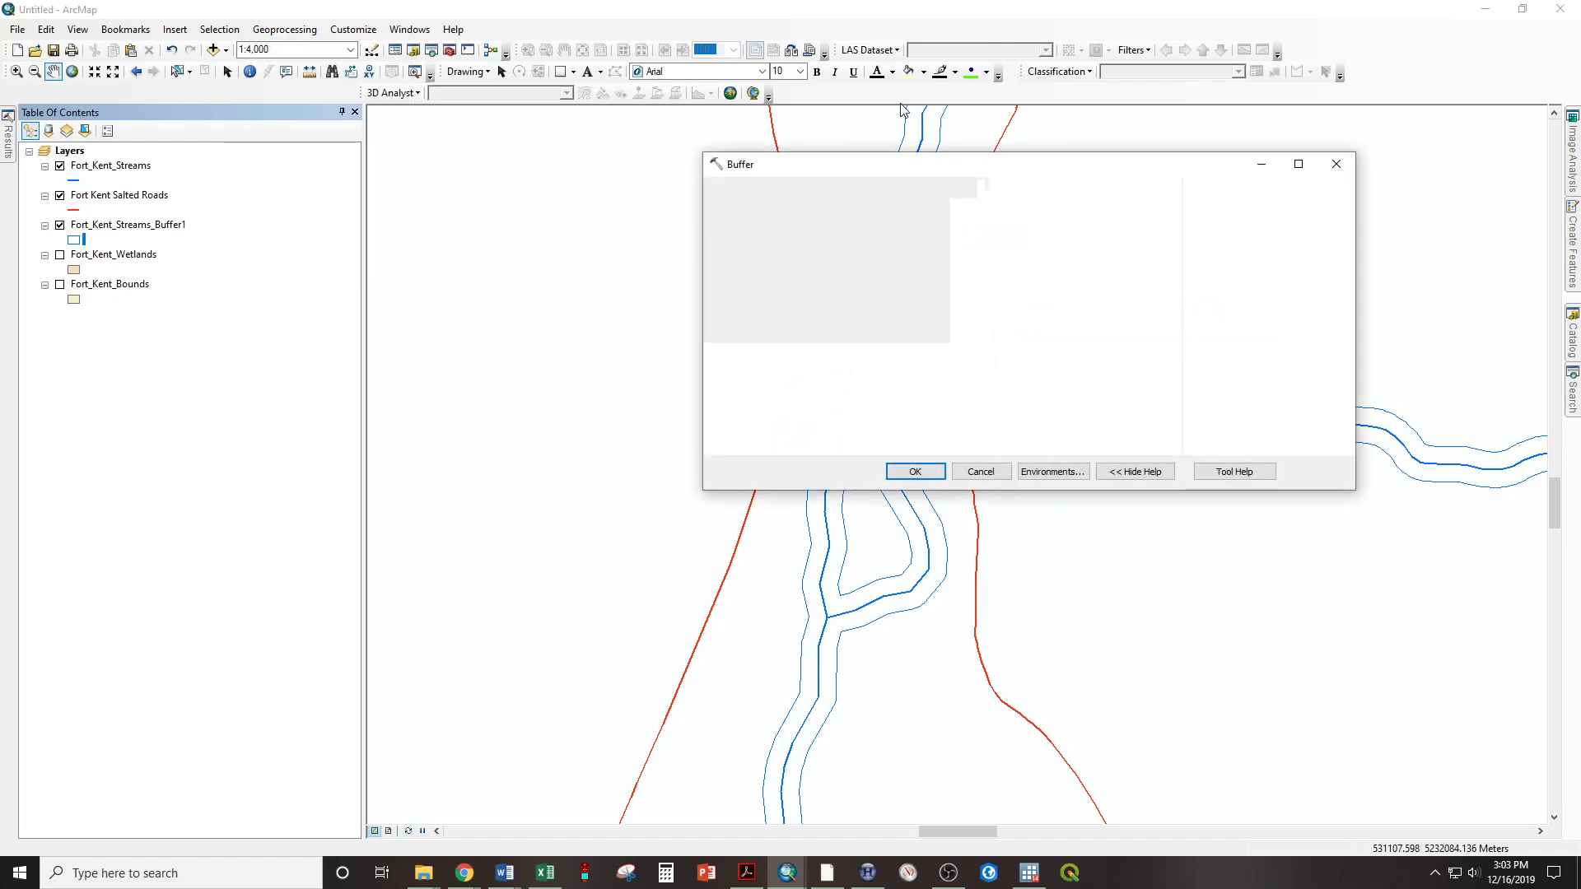
pyautogui.click(1121, 211)
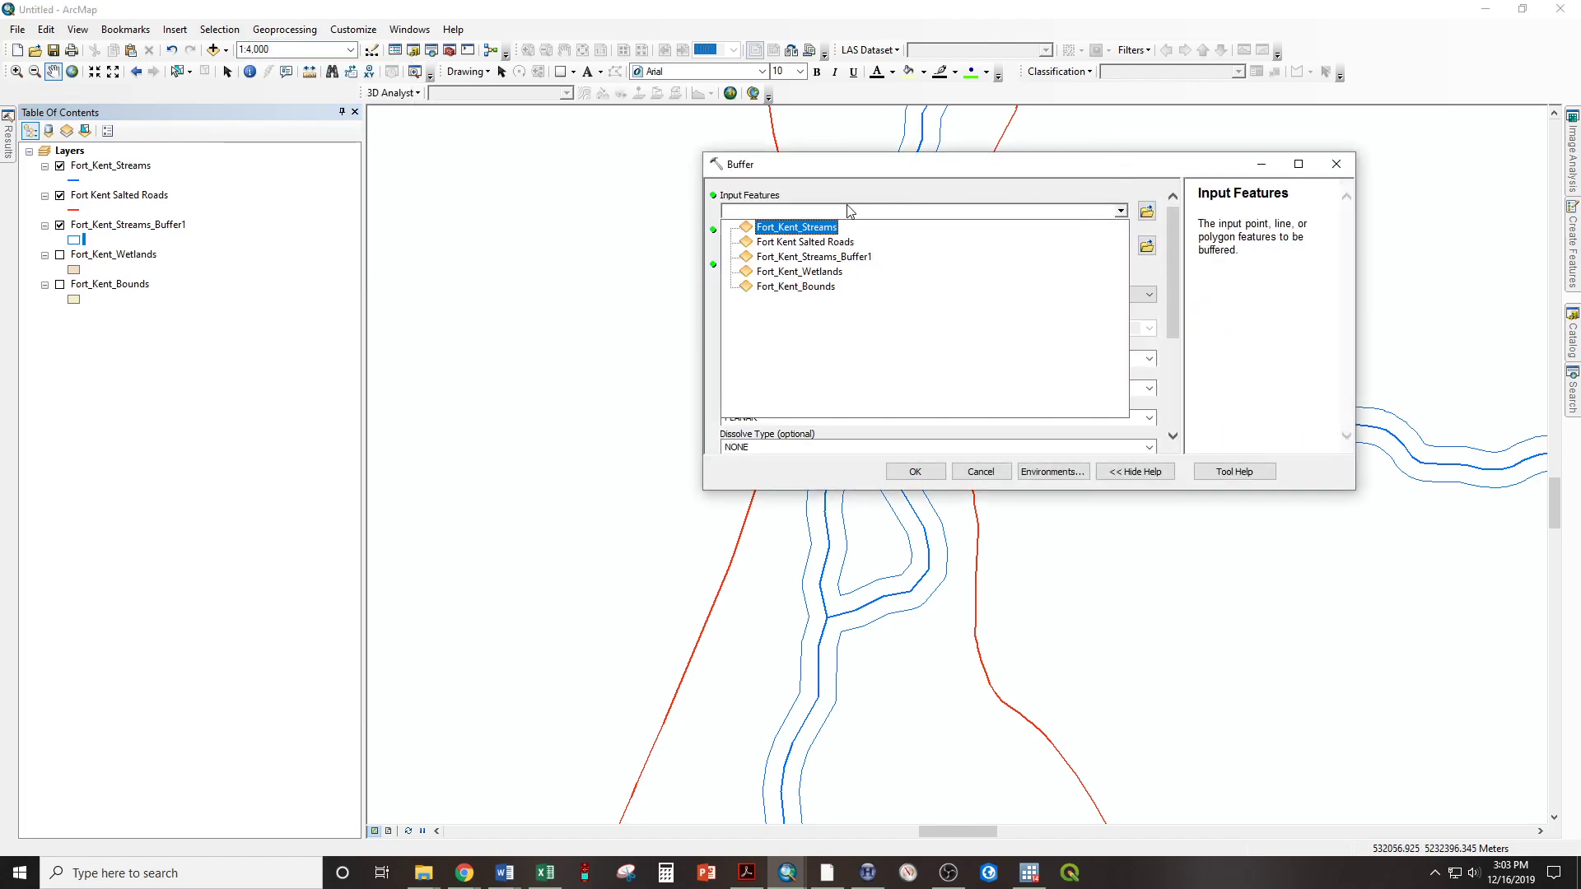
pyautogui.click(806, 242)
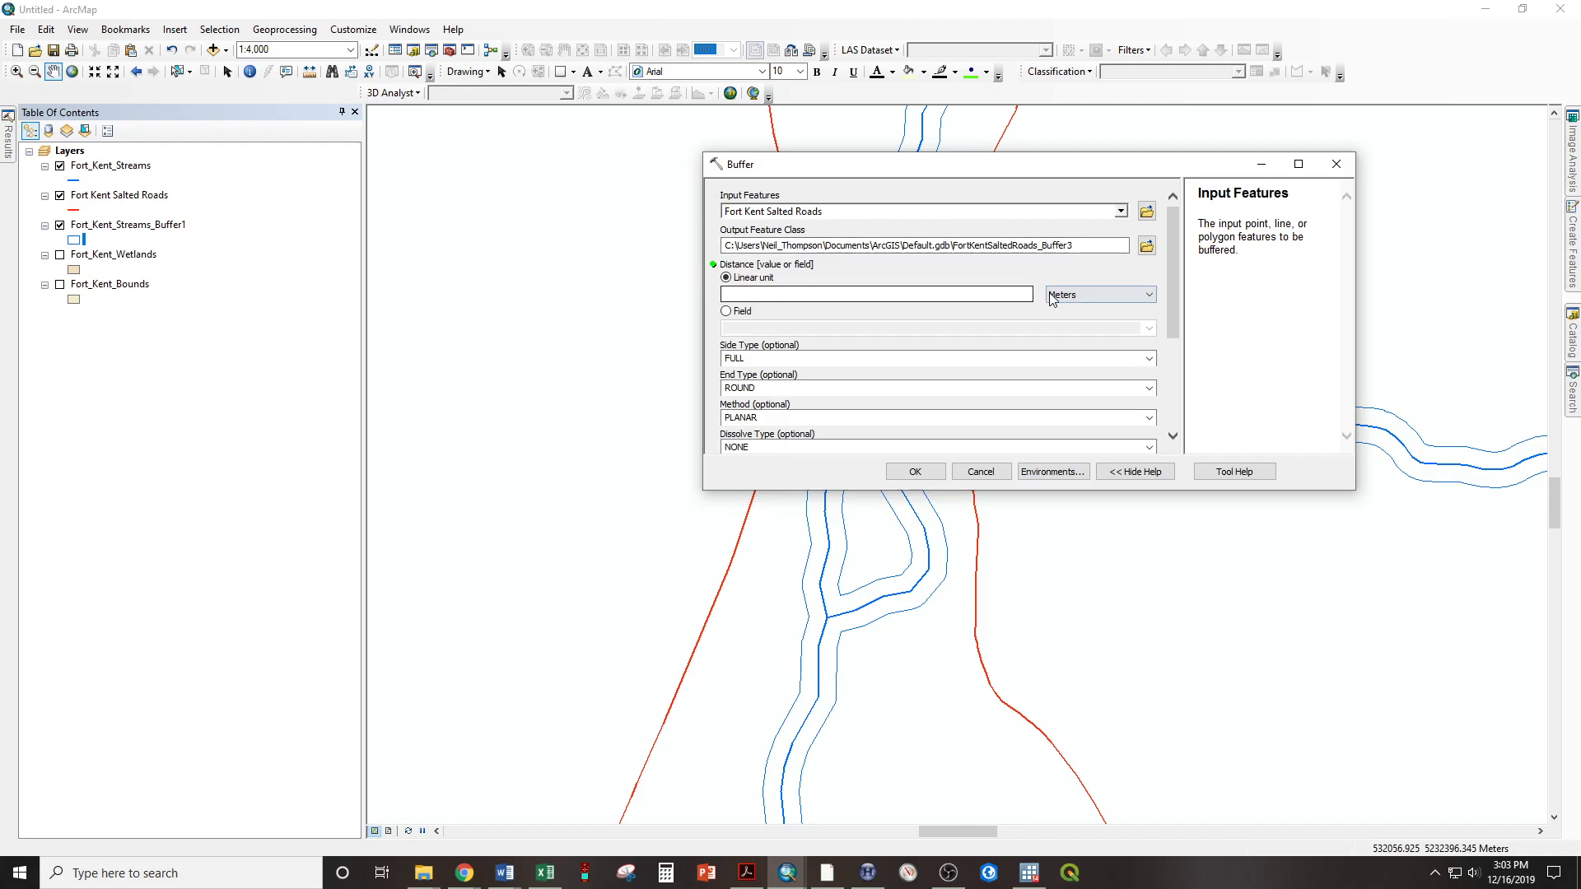
pyautogui.click(1053, 296)
pyautogui.click(1058, 342)
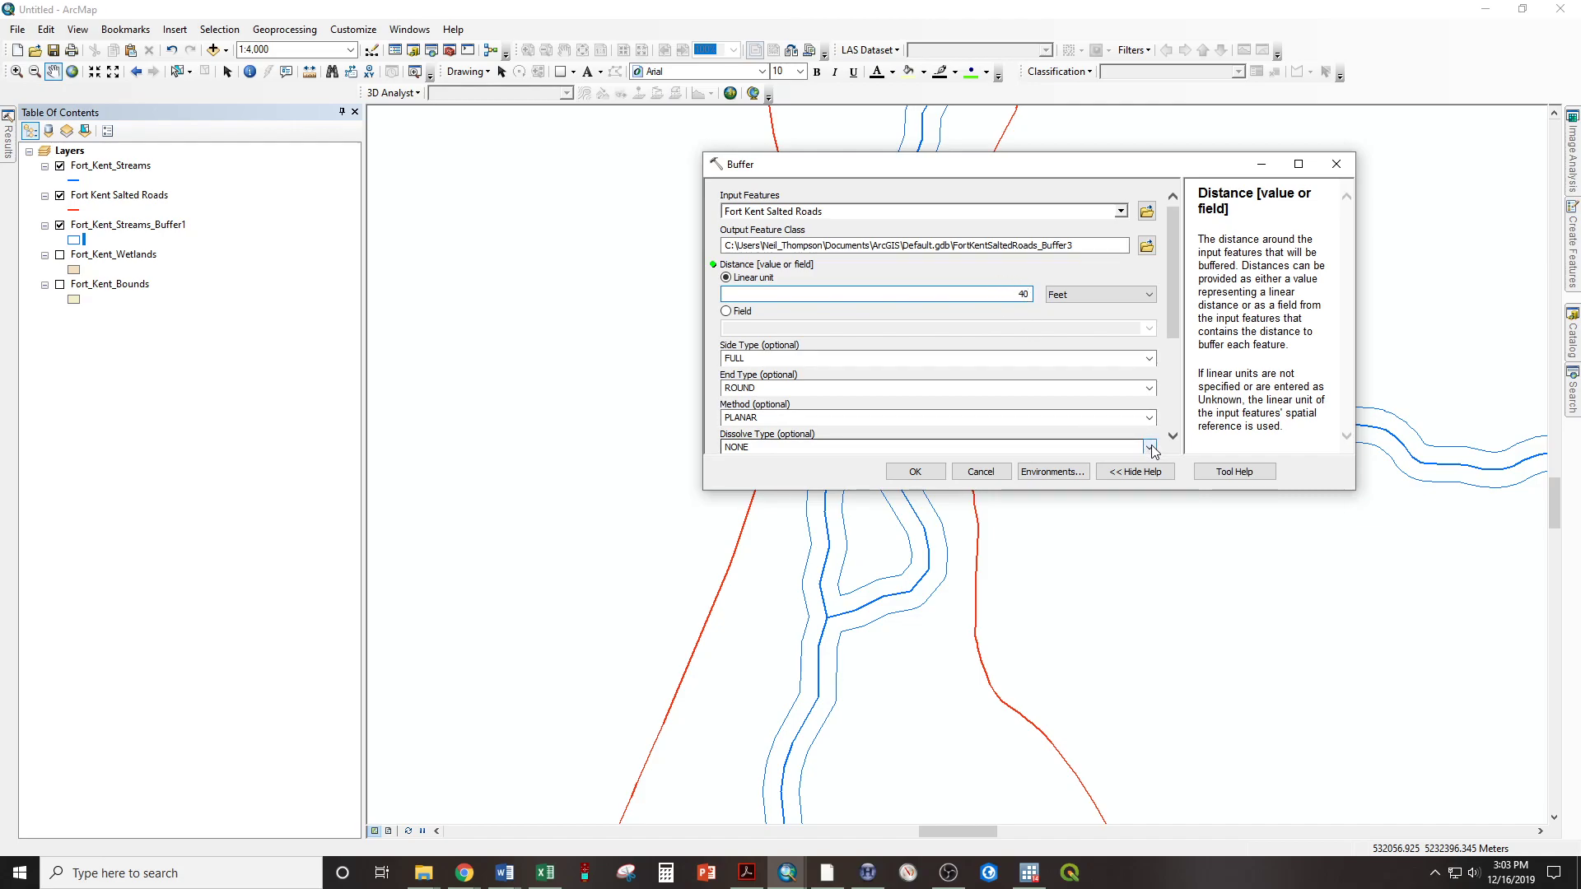
# Set the salted roads buffer's dissolve type to ALL, run the Buffer tool and dismiss its completion report
pyautogui.click(1153, 451)
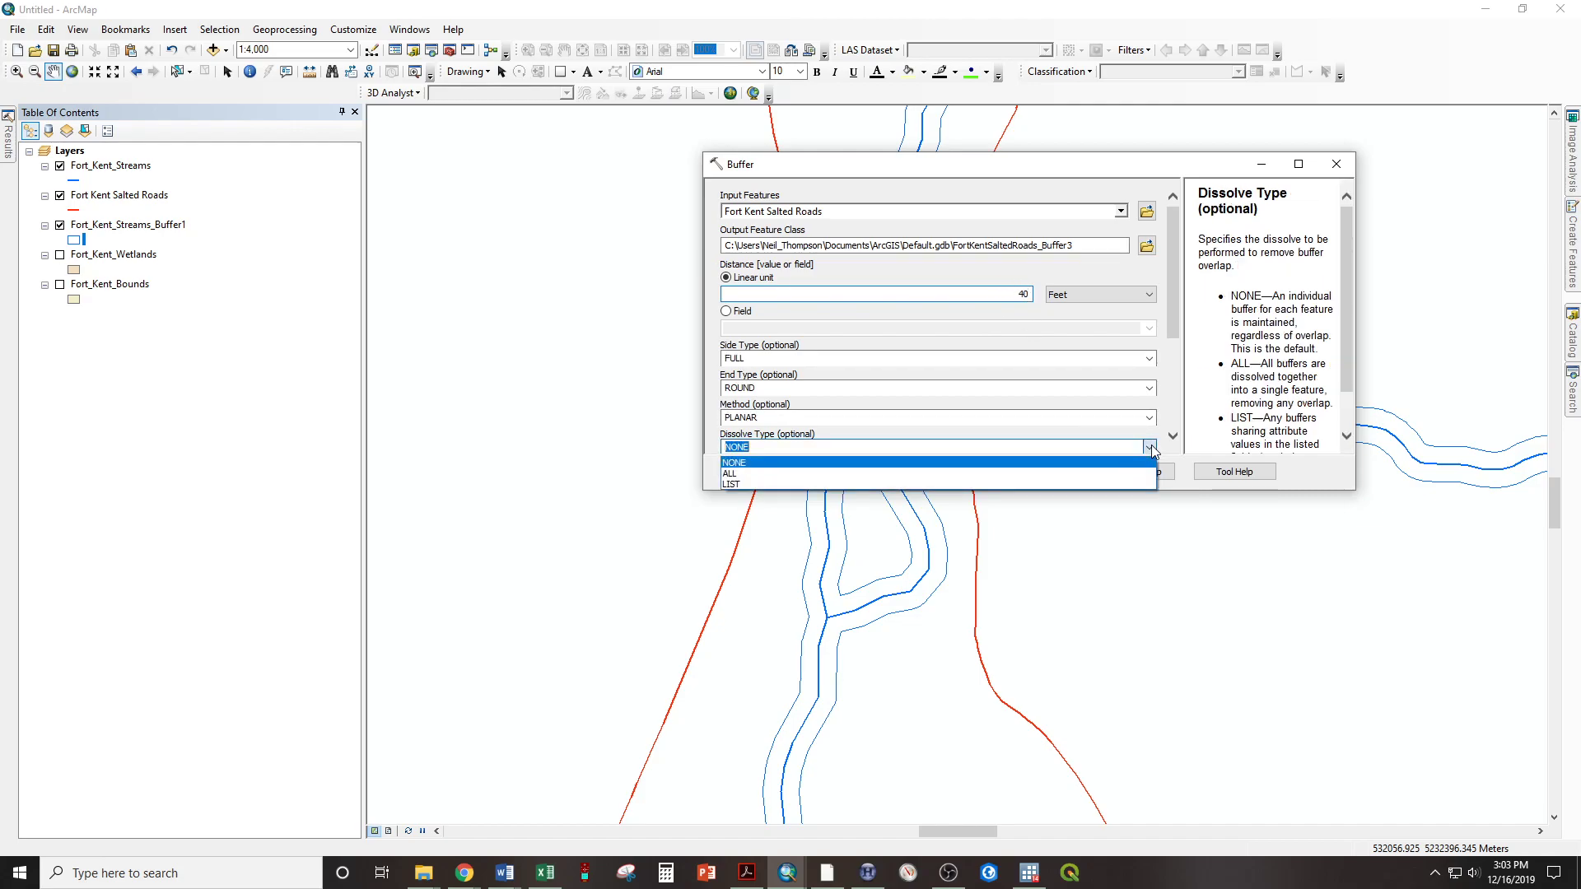
pyautogui.click(1006, 479)
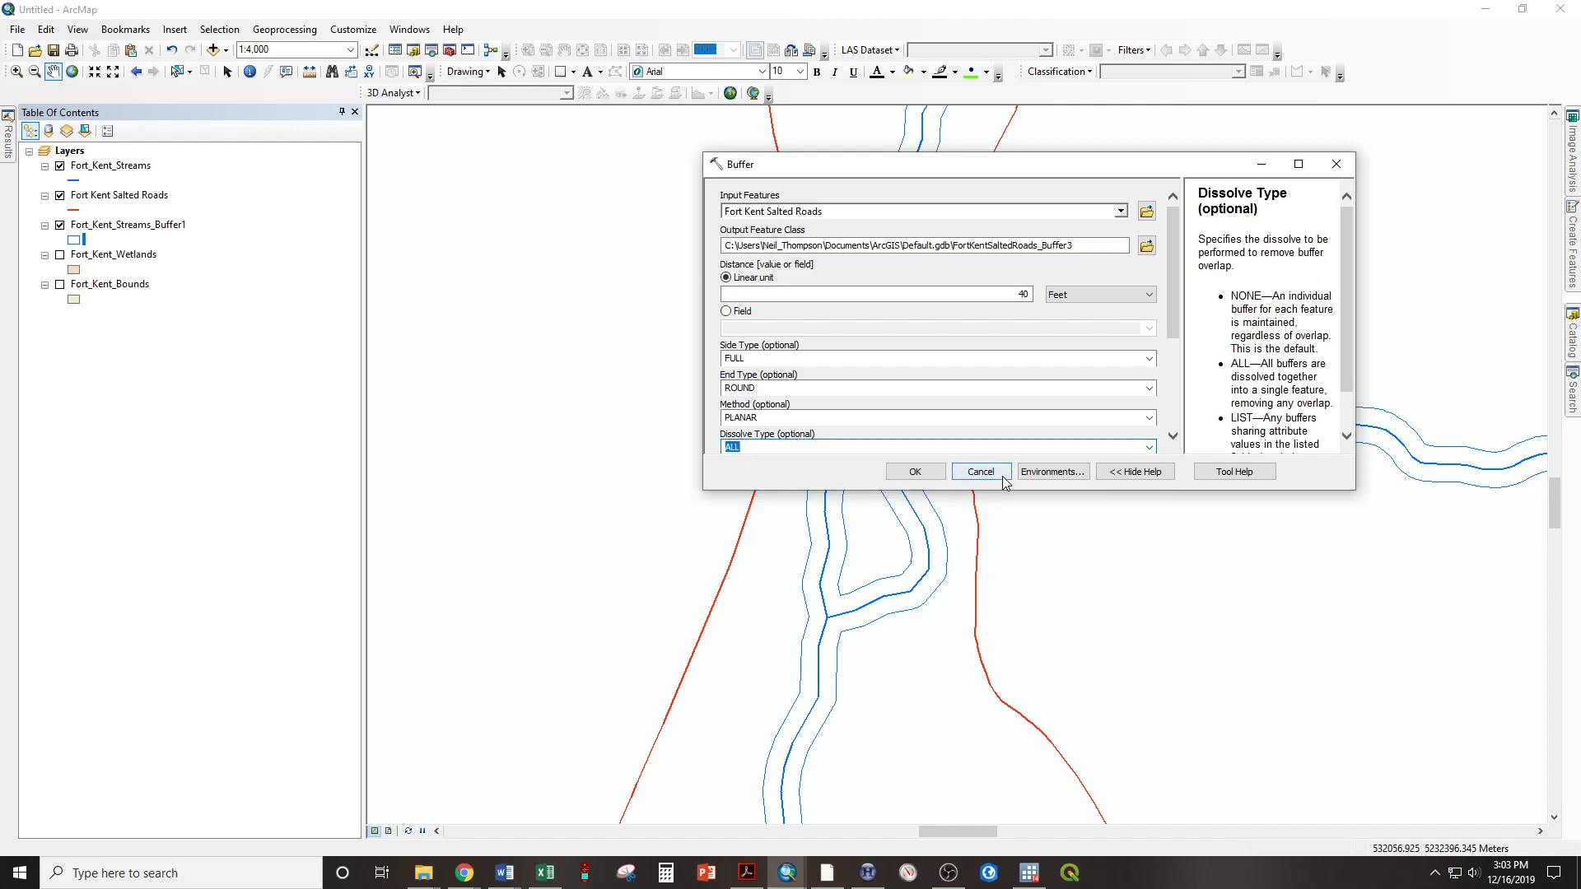
pyautogui.click(915, 471)
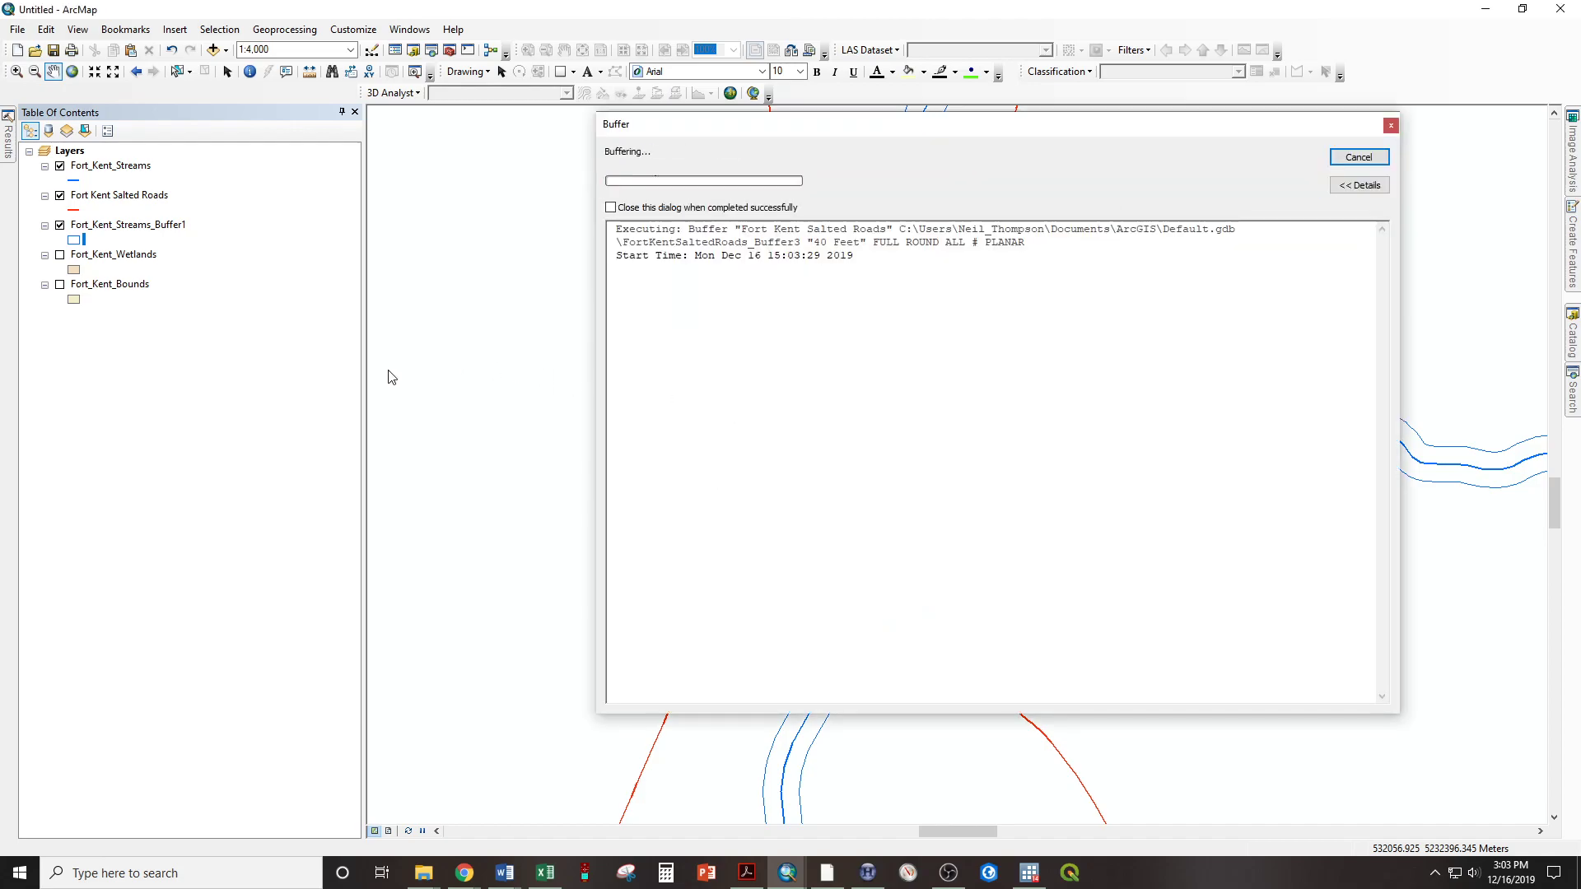
pyautogui.click(1358, 158)
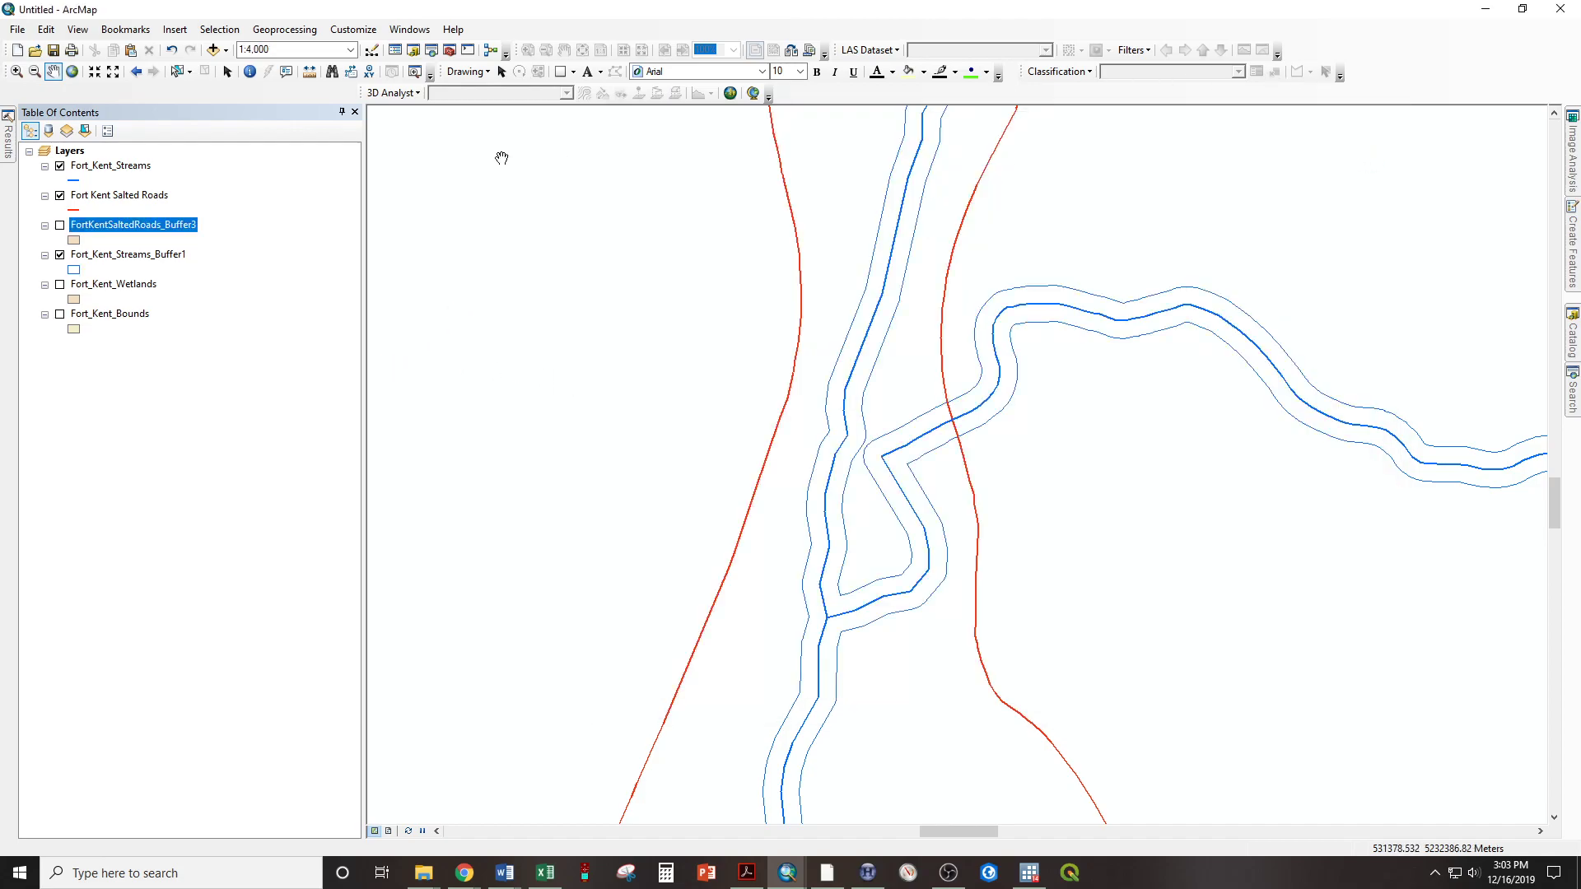
# Turn on the new salted roads buffer layer and symbolize it as Hollow with a red outline
pyautogui.click(60, 226)
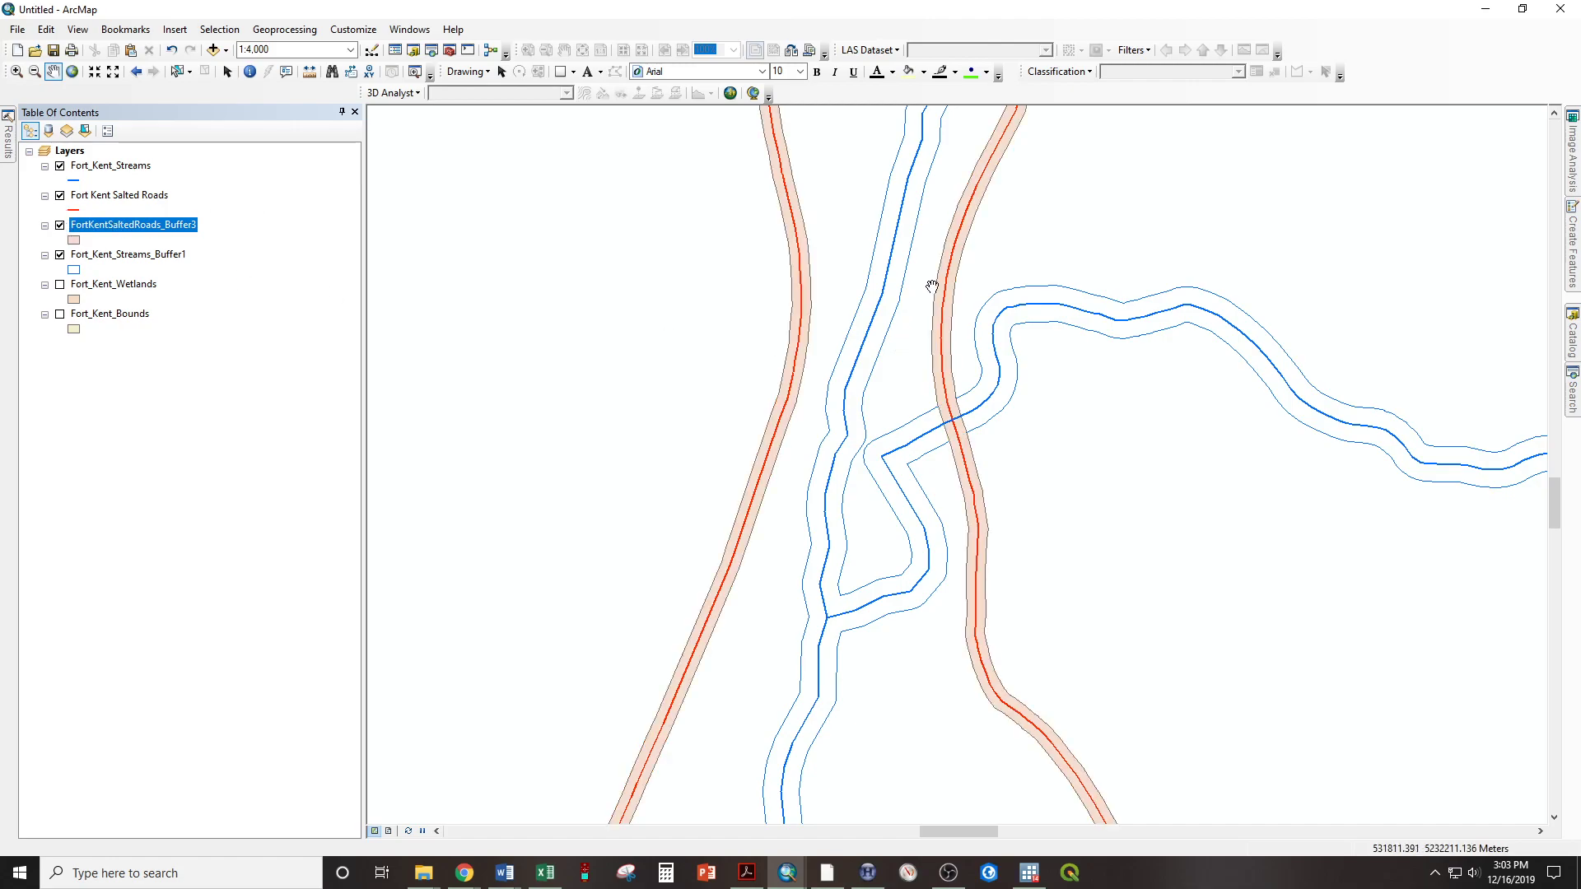
pyautogui.click(74, 240)
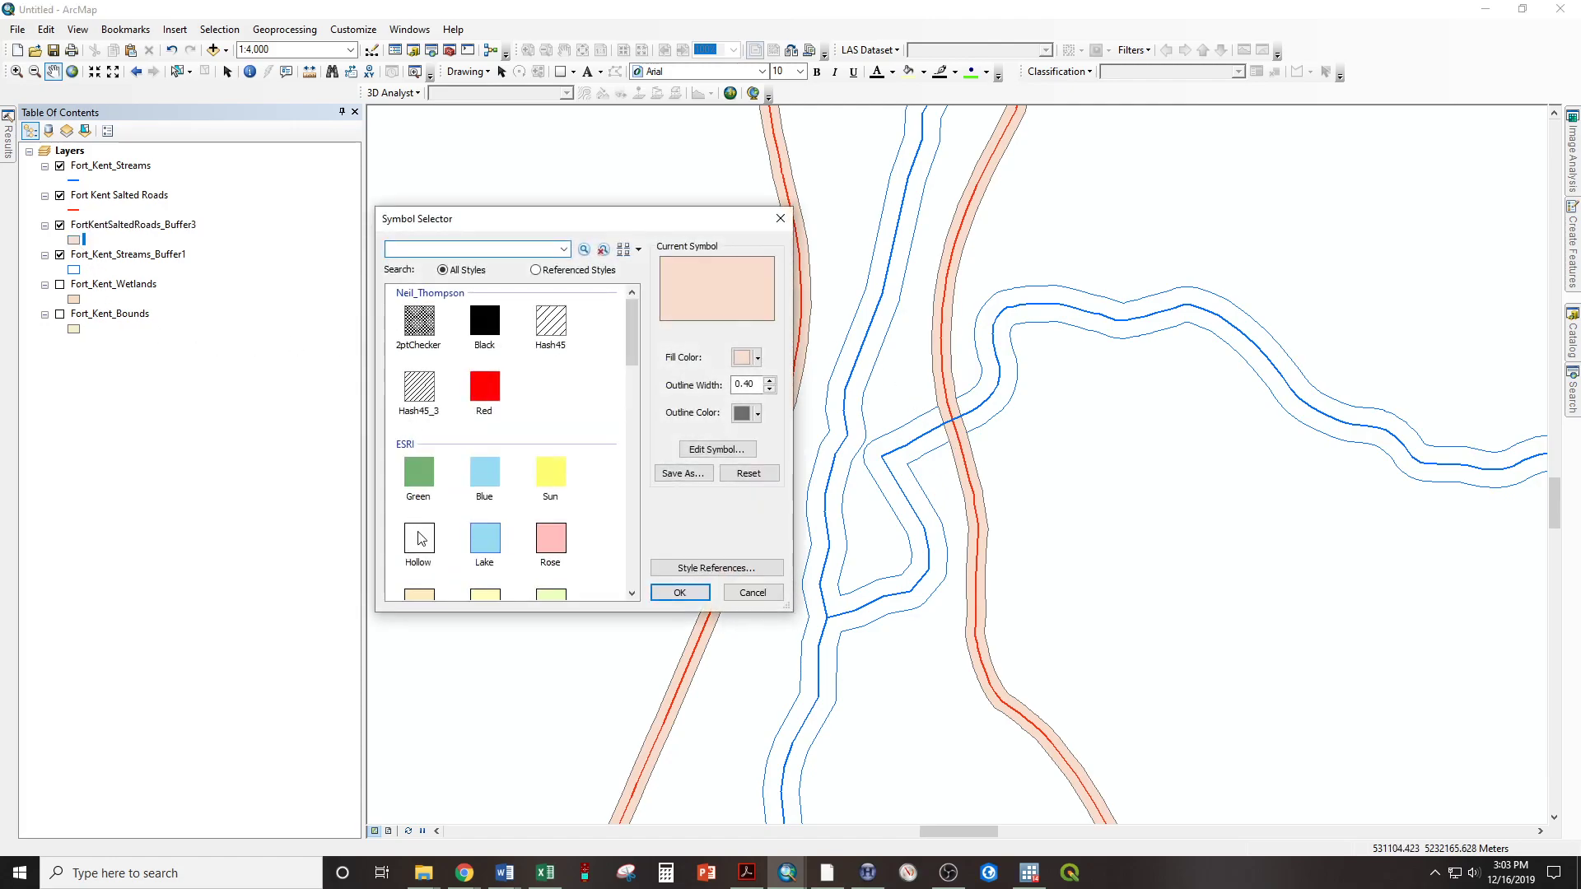
pyautogui.click(420, 538)
pyautogui.click(758, 412)
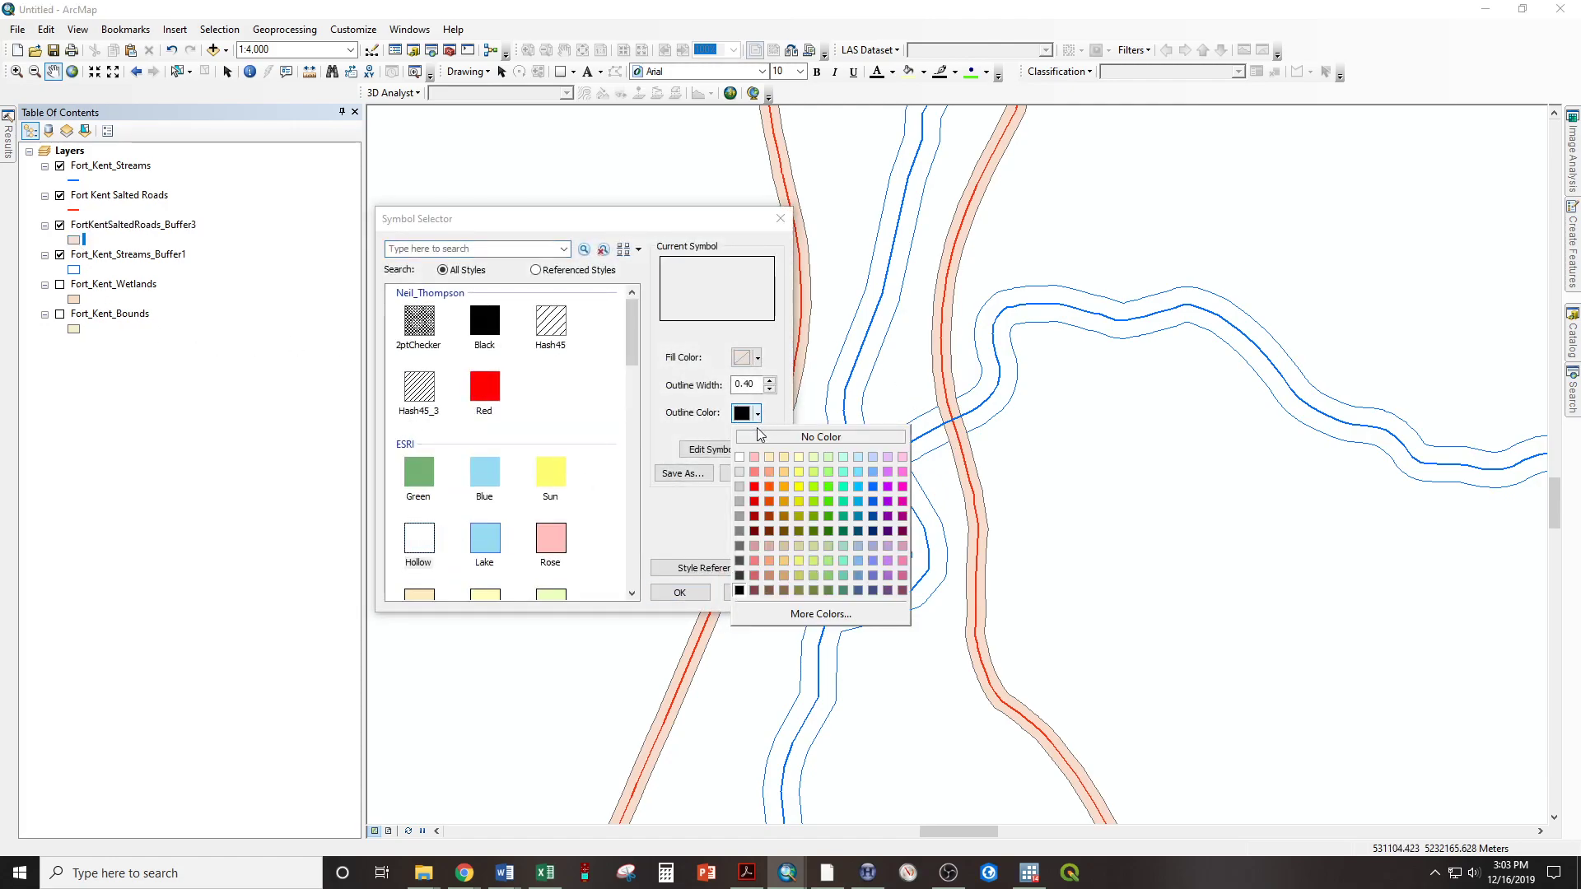
pyautogui.click(758, 487)
pyautogui.click(691, 592)
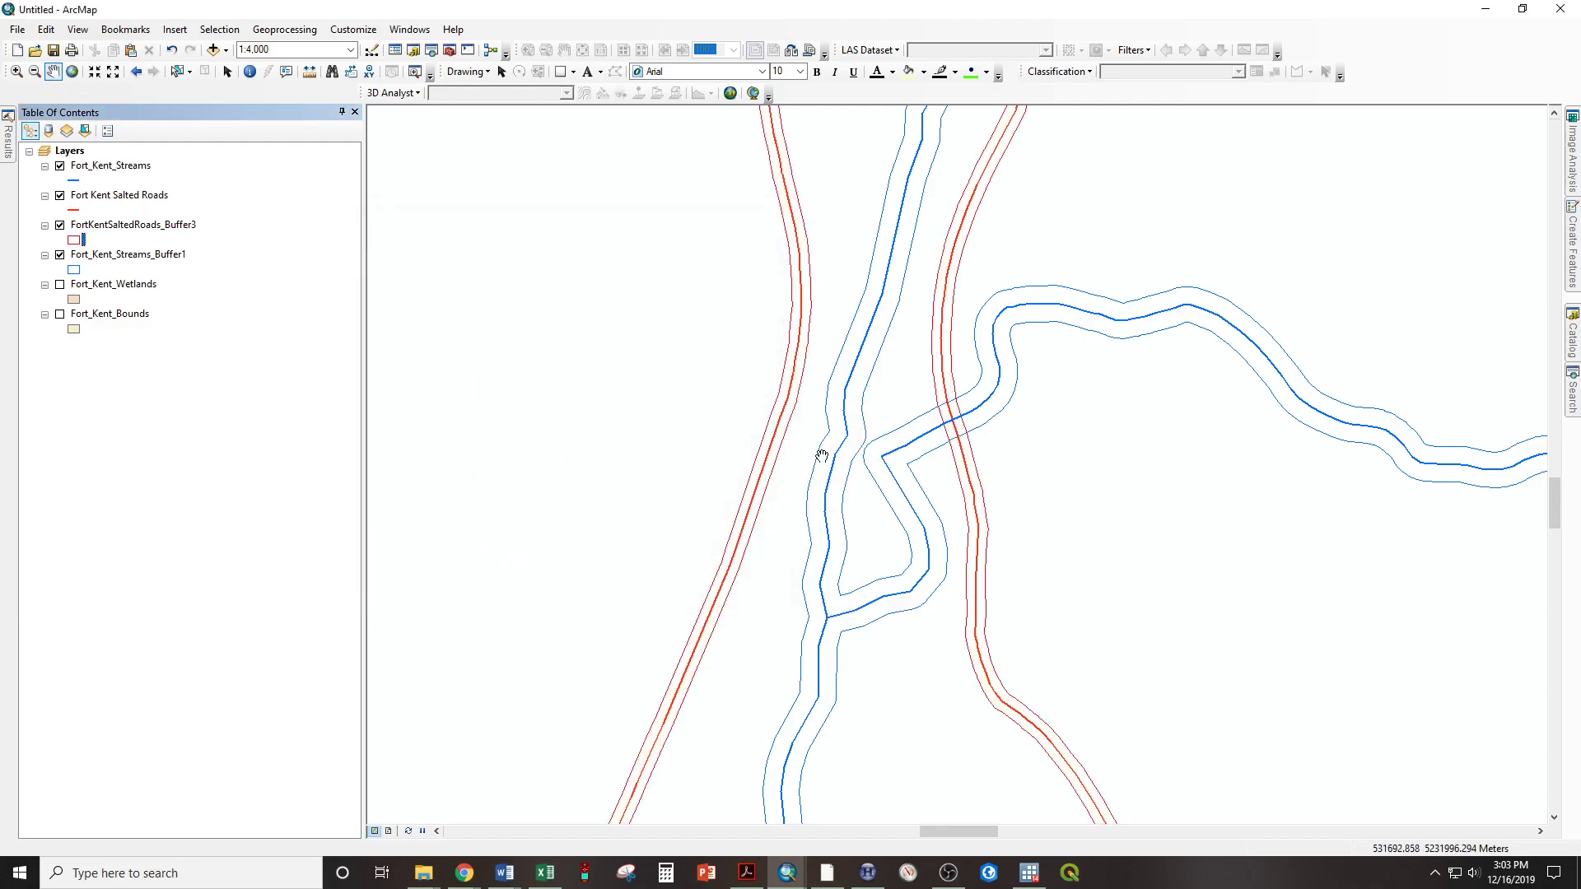
# Examine up close and along the nearby roads where the salted roads buffer overlaps the stream buffer
pyautogui.scroll(-3, 957, 462)
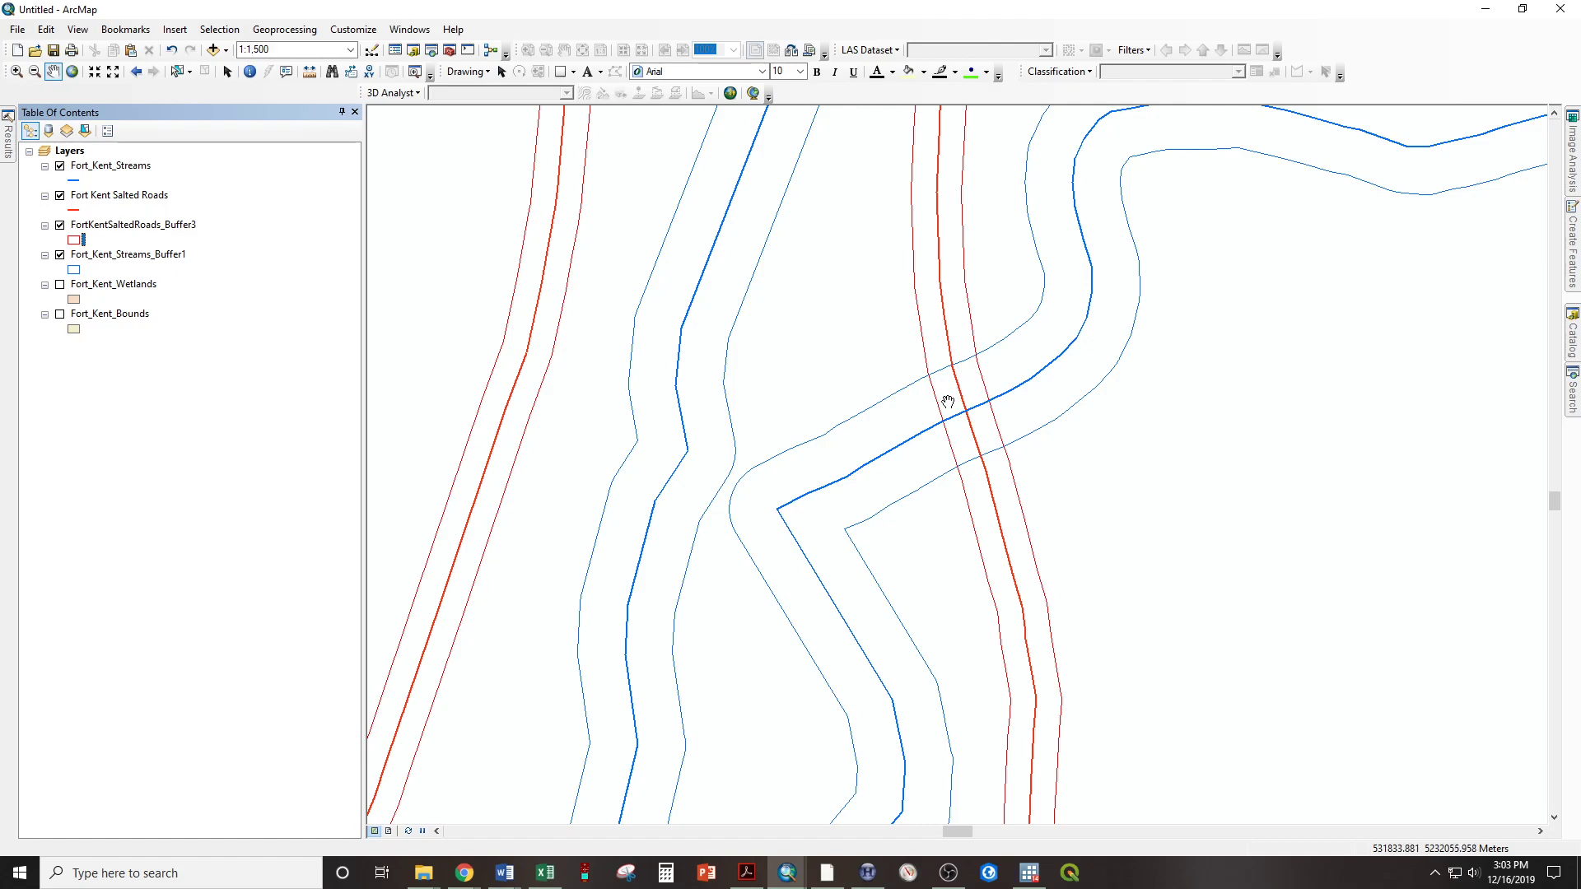
pyautogui.scroll(2, 948, 384)
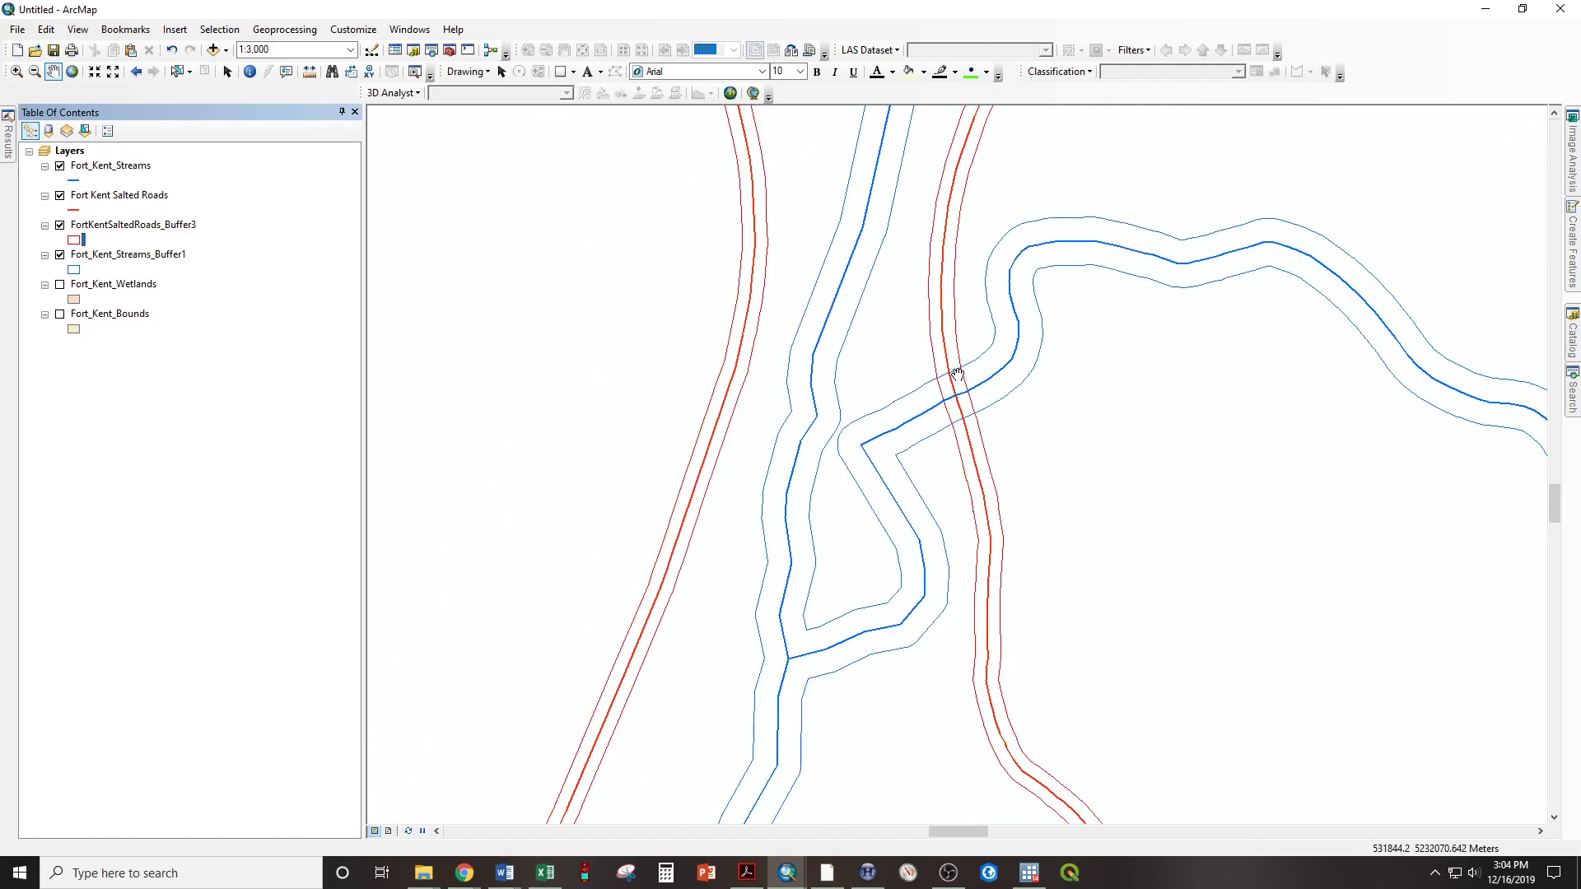
pyautogui.scroll(1, 951, 360)
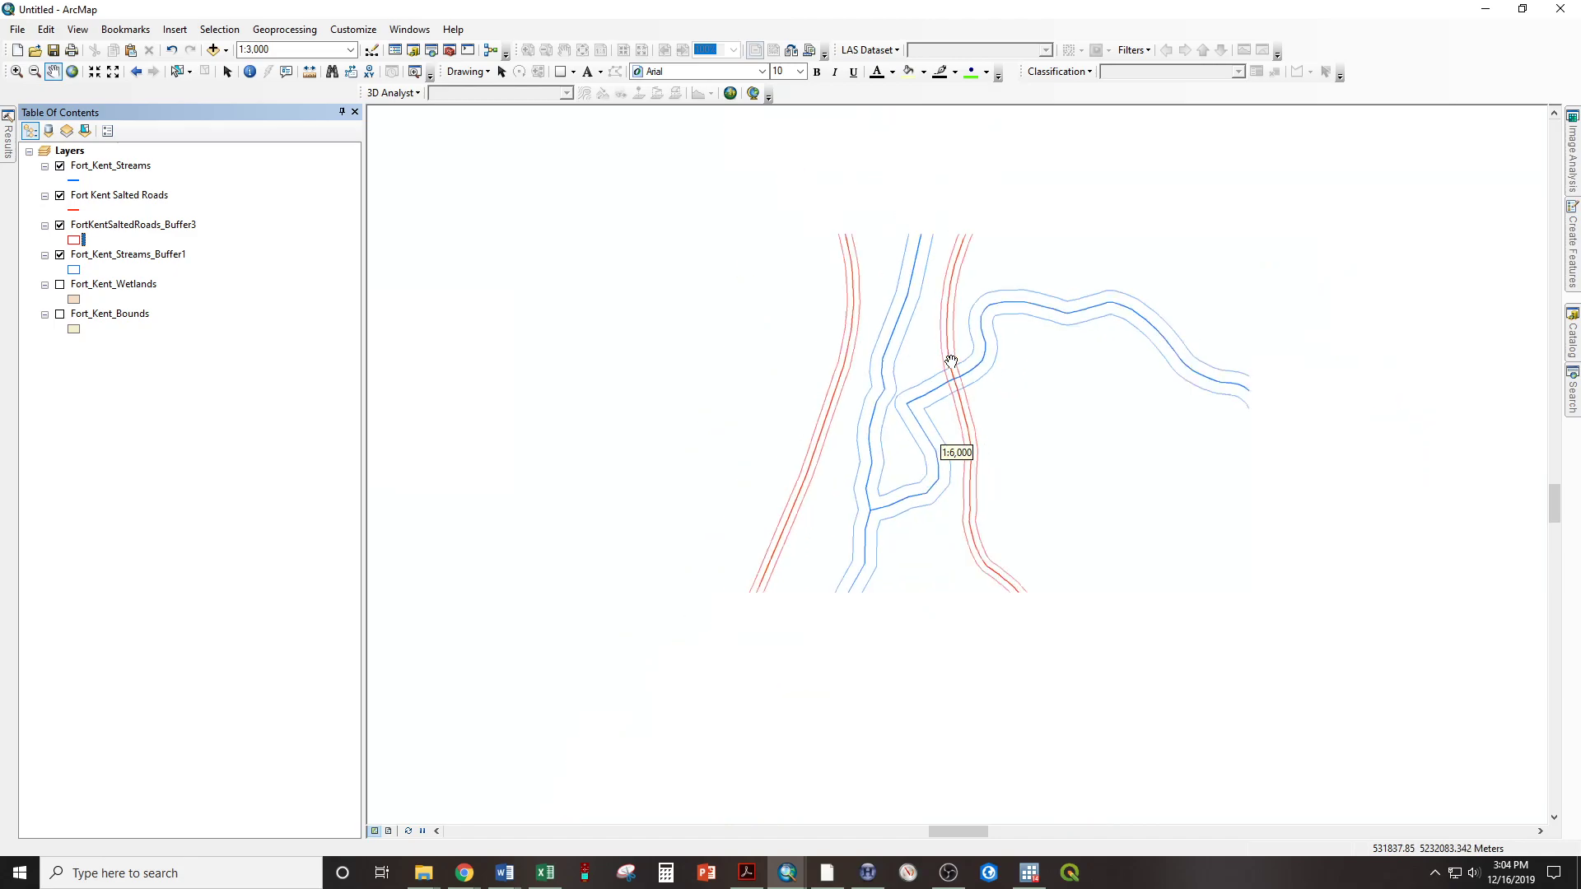
pyautogui.moveTo(1003, 230); pyautogui.dragTo(885, 635)
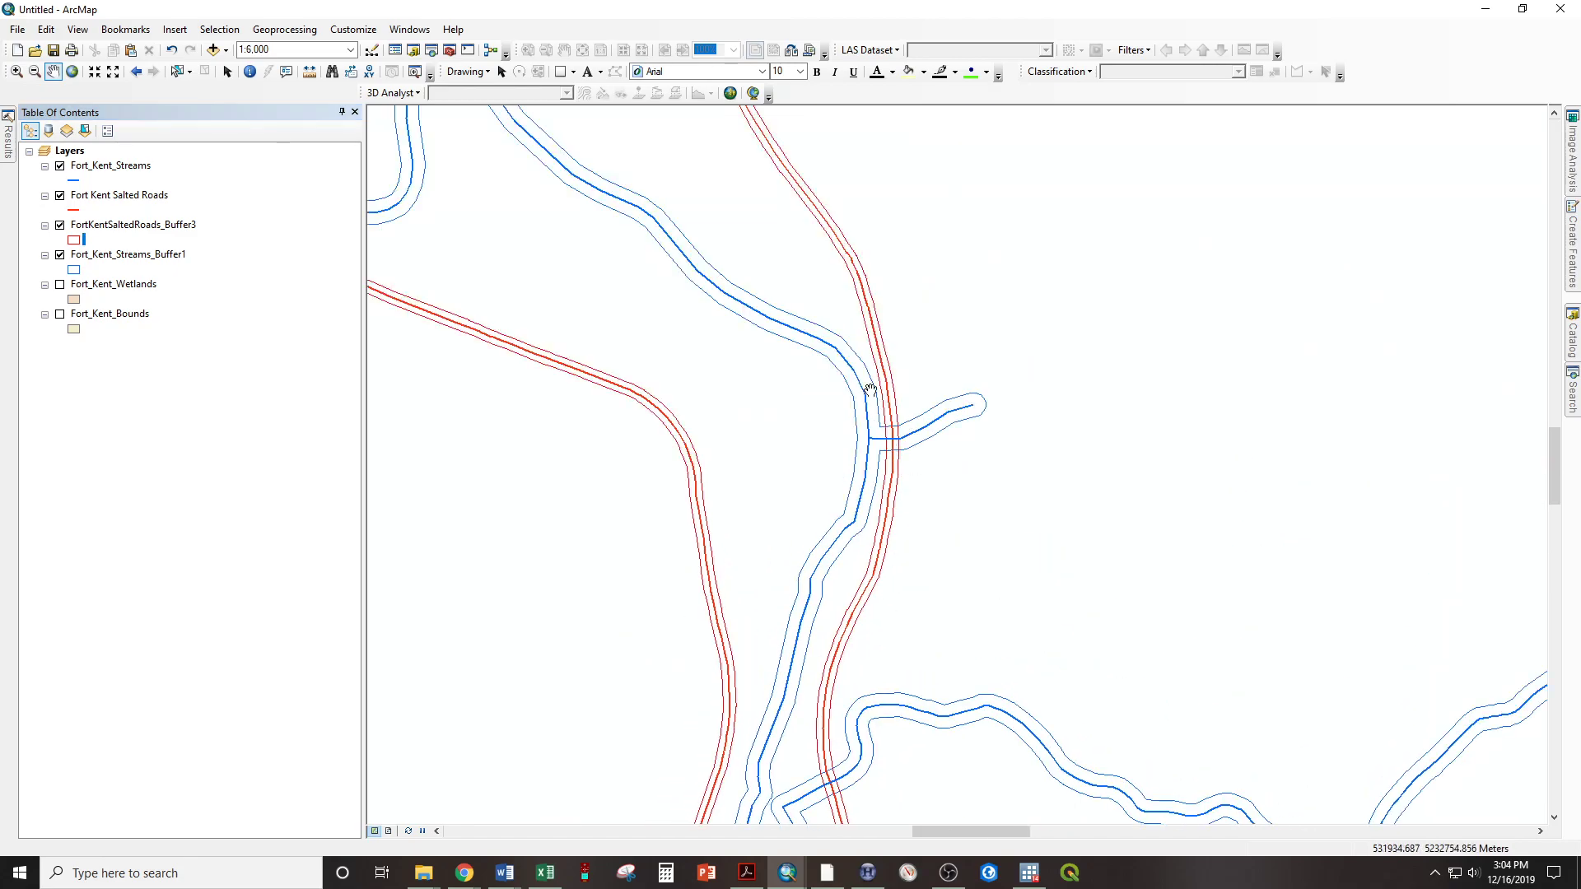
pyautogui.moveTo(820, 235); pyautogui.dragTo(959, 609)
pyautogui.moveTo(806, 477); pyautogui.dragTo(1129, 536)
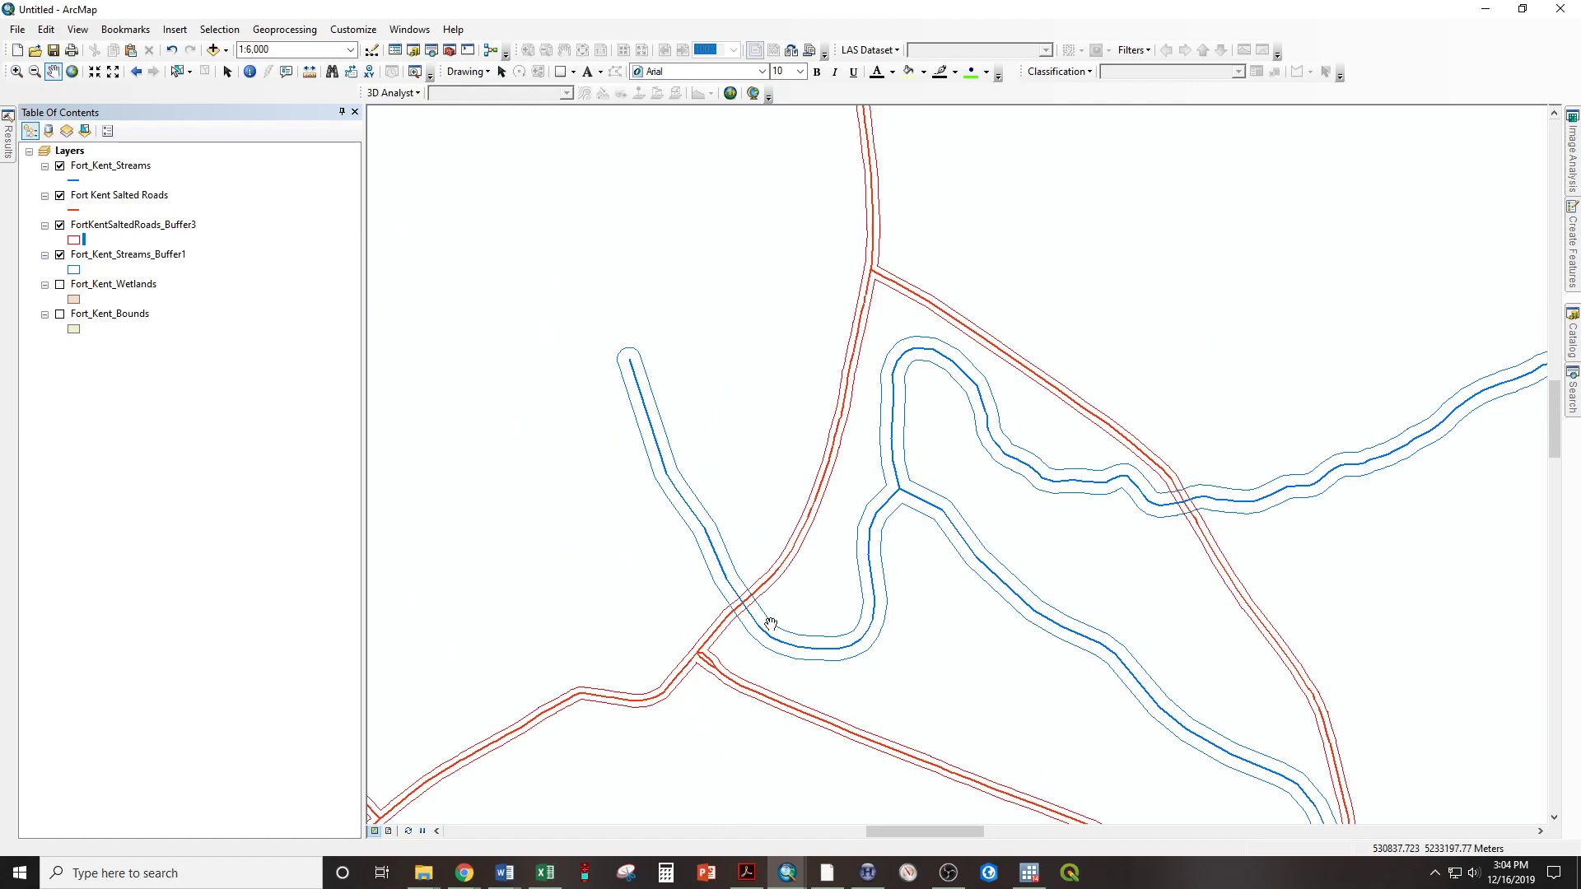
pyautogui.moveTo(808, 624); pyautogui.dragTo(700, 420)
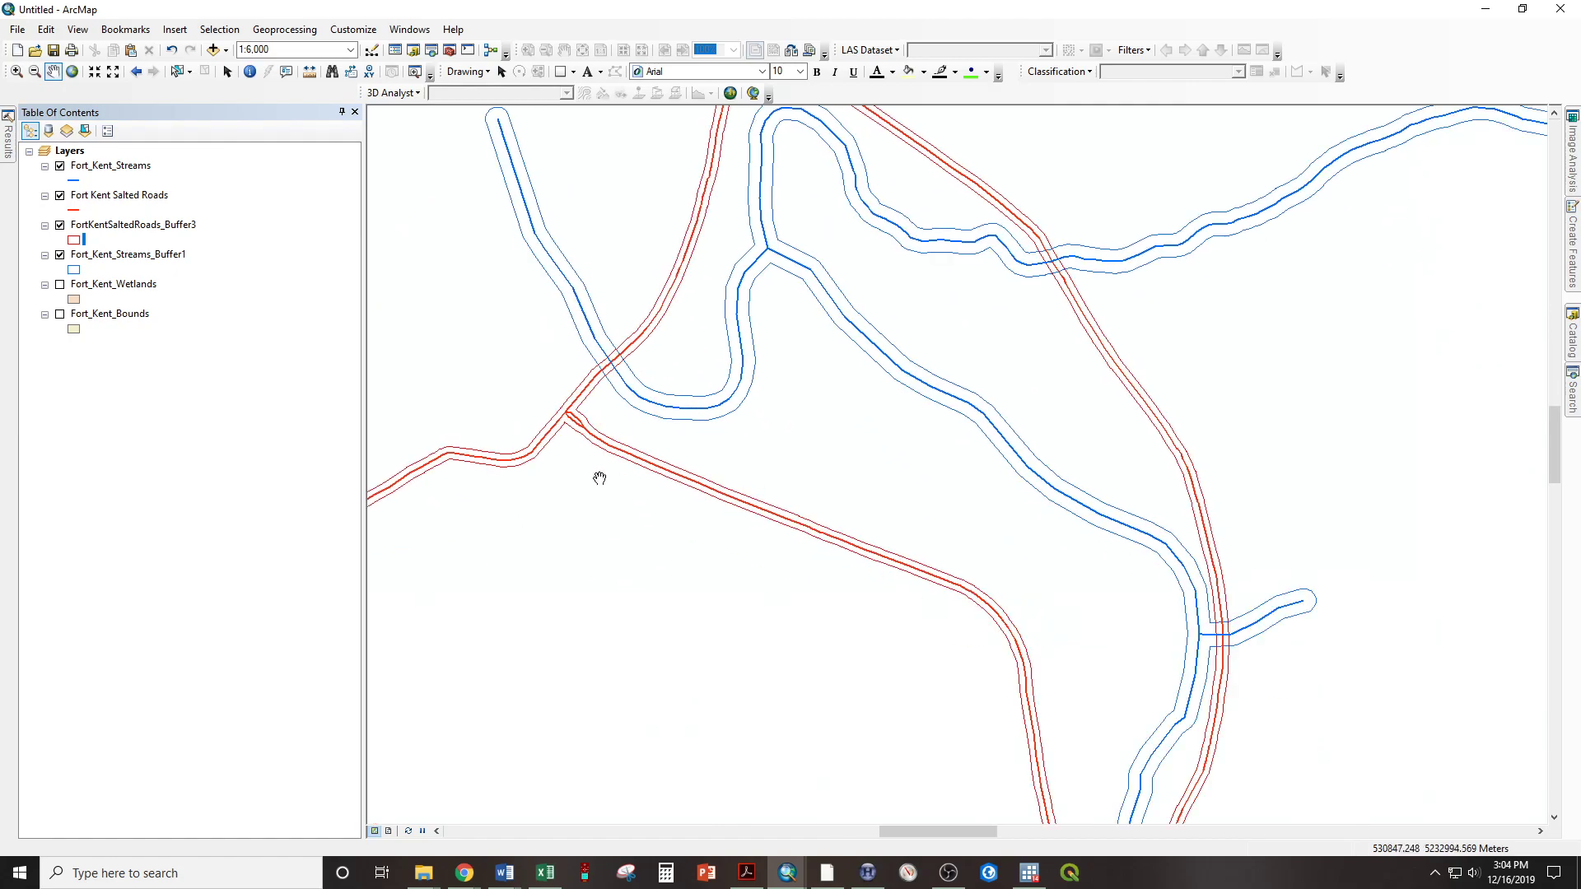
pyautogui.moveTo(1252, 654); pyautogui.dragTo(1105, 552)
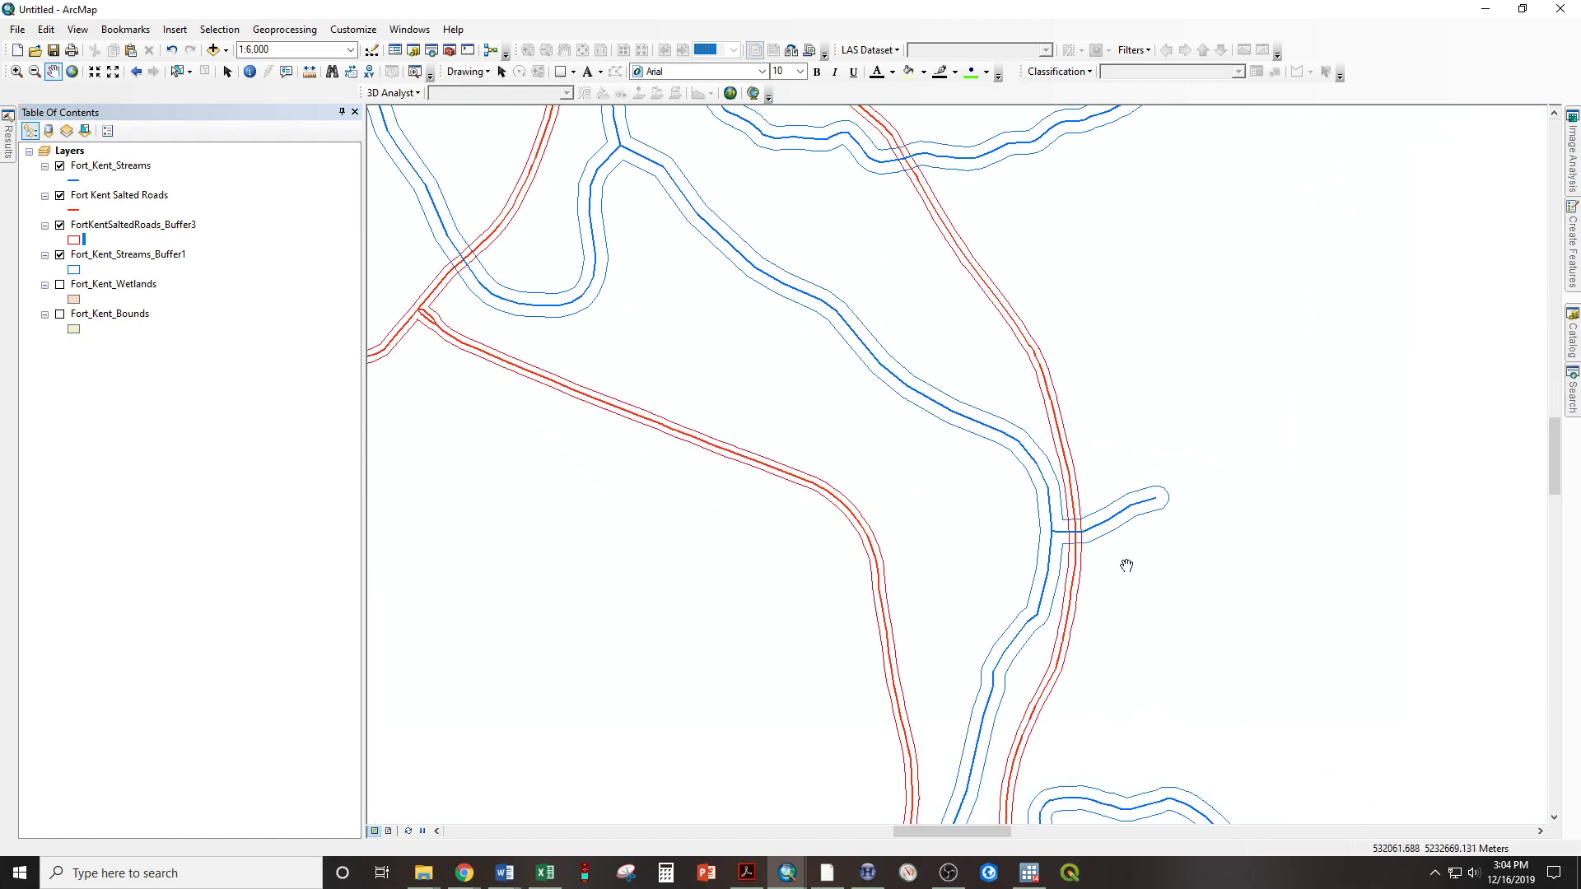
pyautogui.moveTo(1034, 621); pyautogui.dragTo(996, 471)
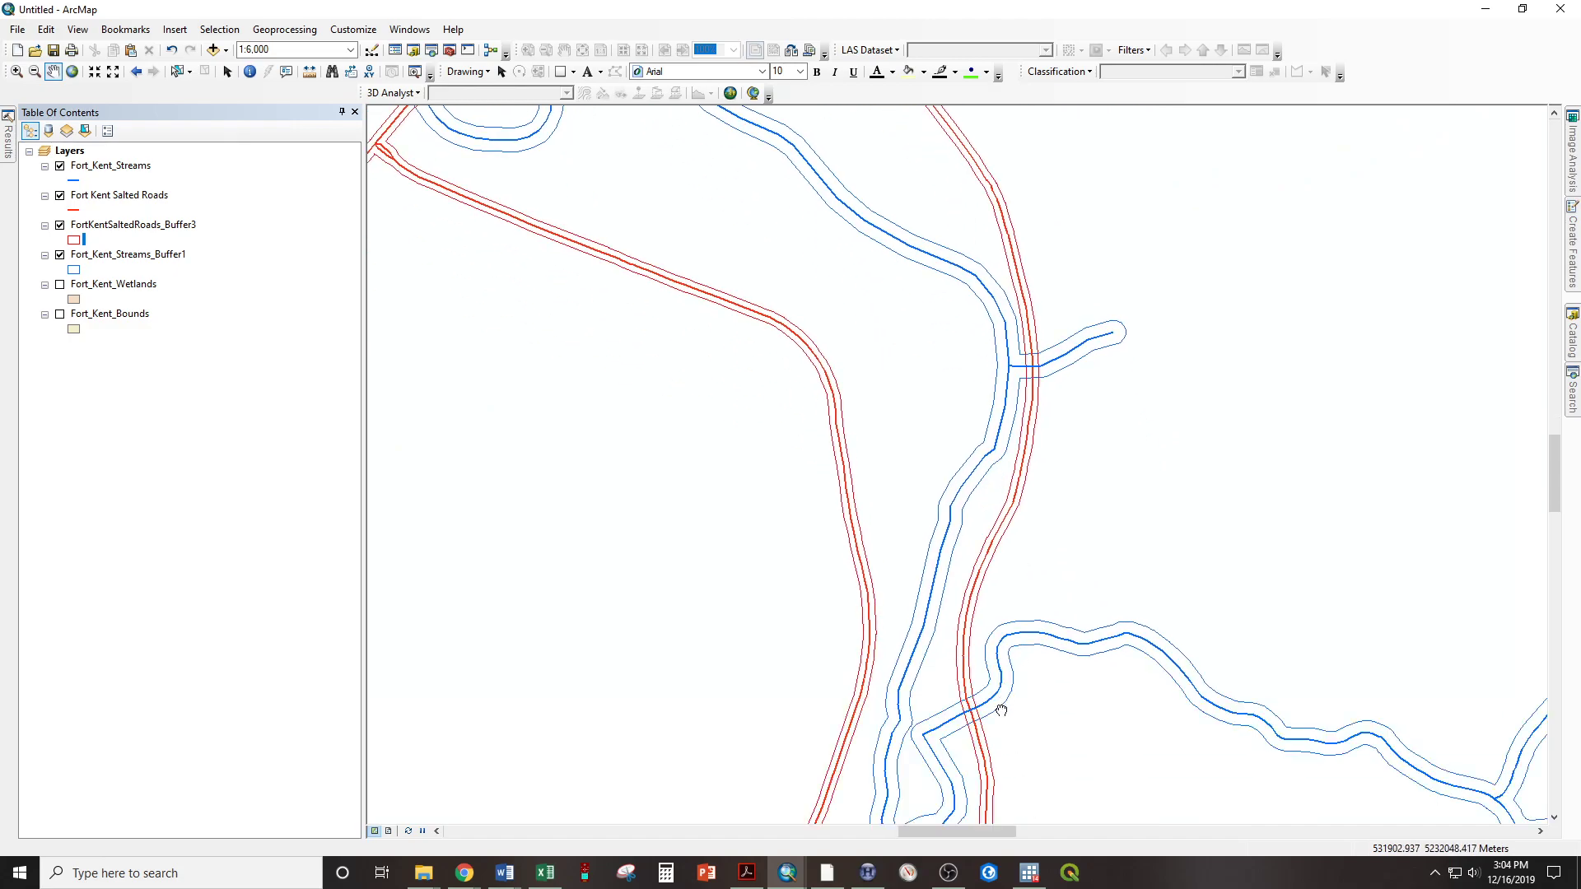
pyautogui.moveTo(1001, 710); pyautogui.dragTo(983, 570)
pyautogui.moveTo(925, 619); pyautogui.dragTo(906, 453)
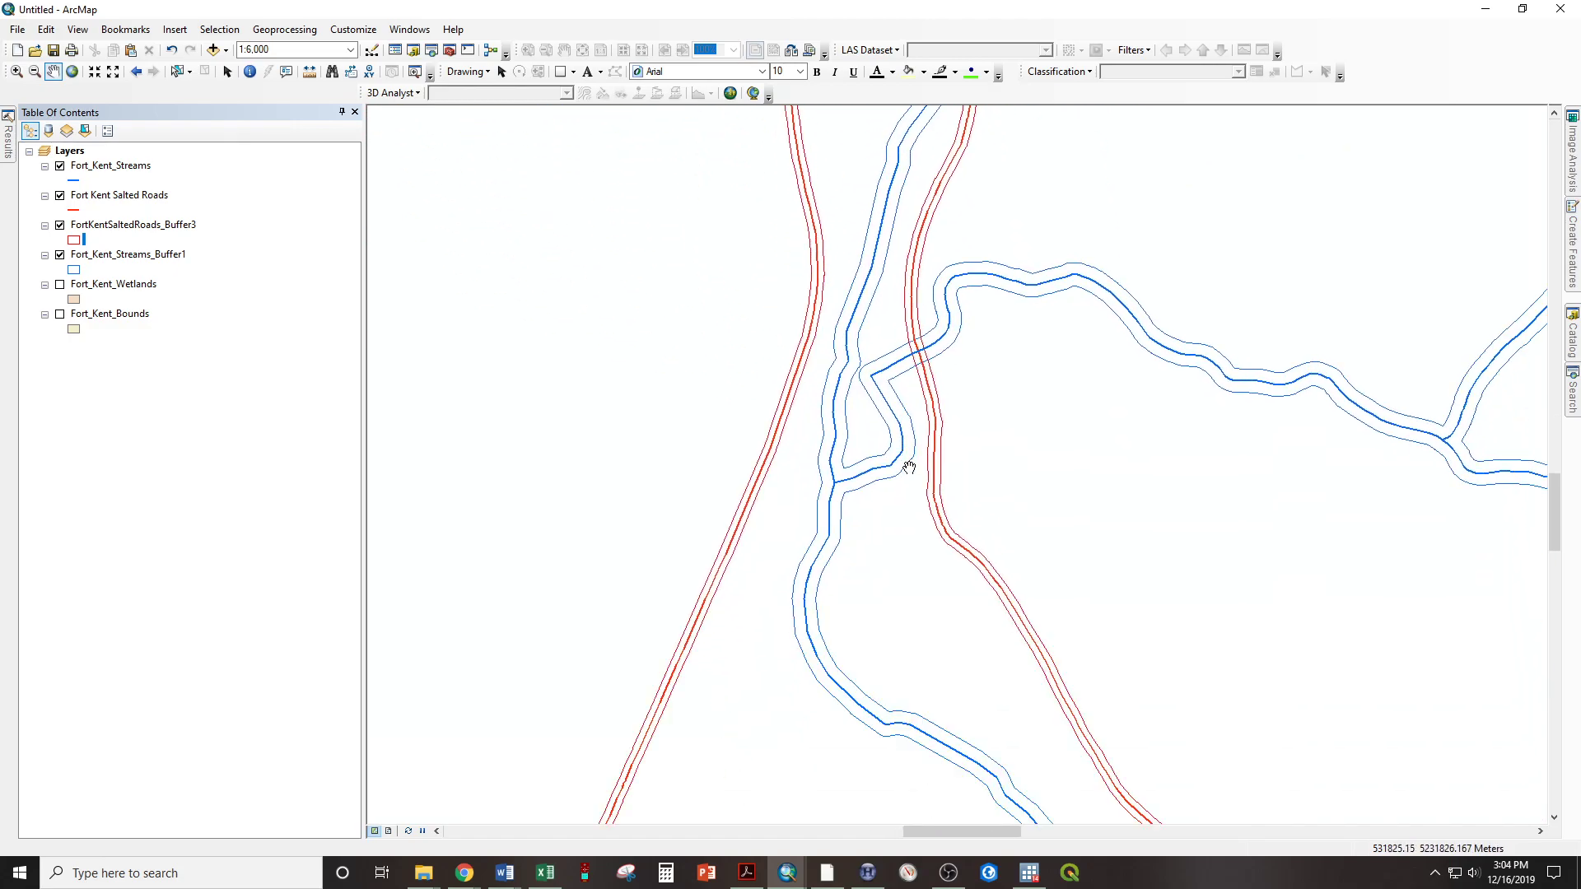
pyautogui.moveTo(639, 155); pyautogui.dragTo(625, 417)
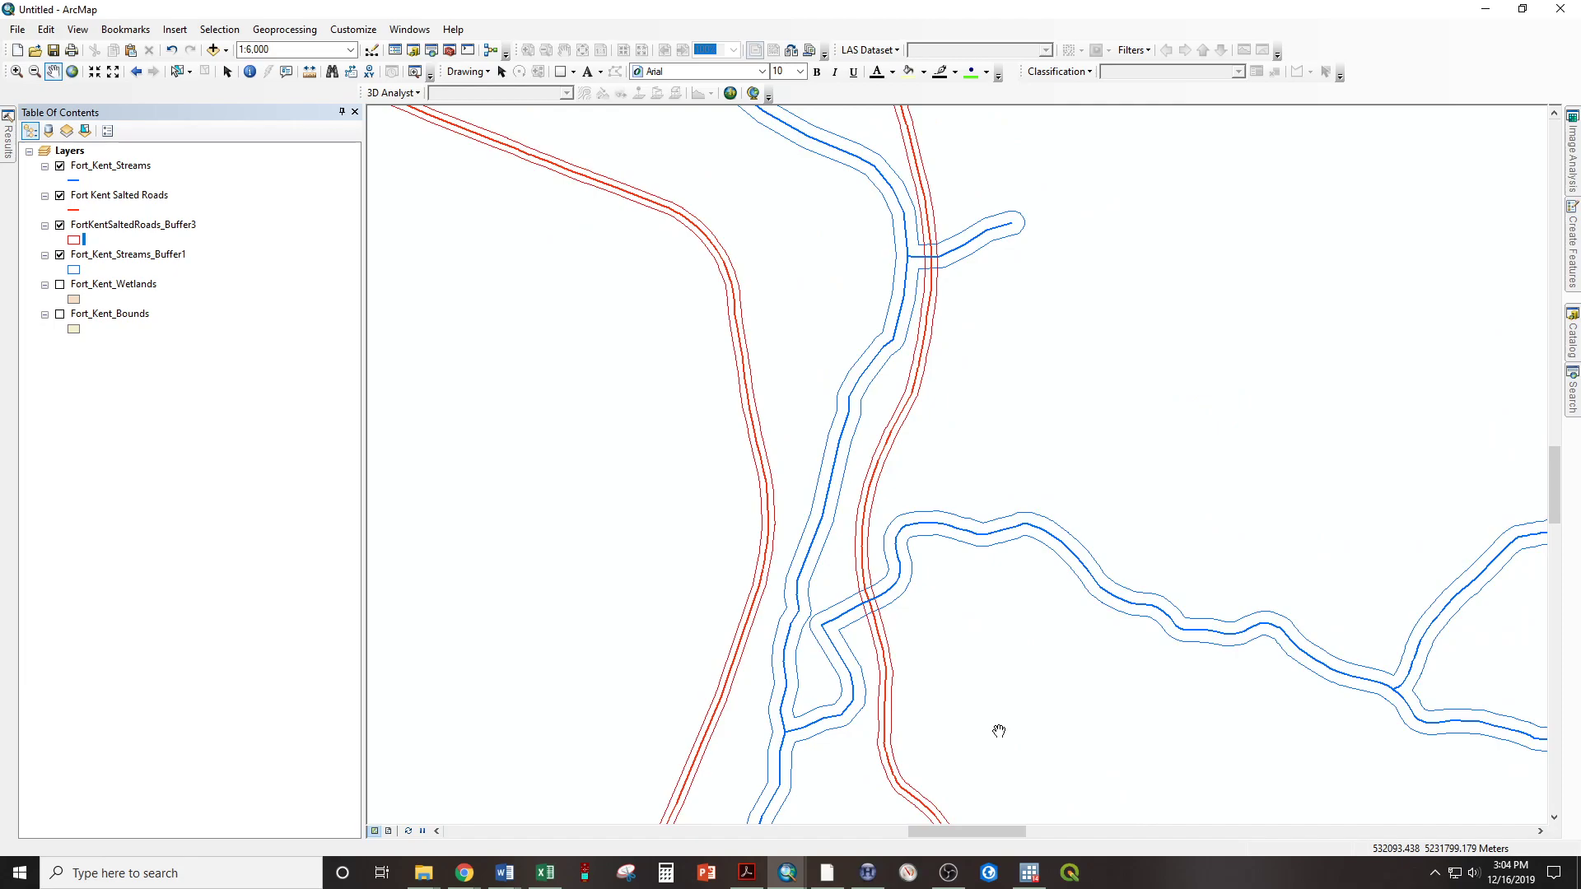
# Set up an Intersect of FortKentSaltedRoads_Buffer3 and Fort_Kent_Streams_Buffer1, keeping the default output feature class
pyautogui.click(285, 31)
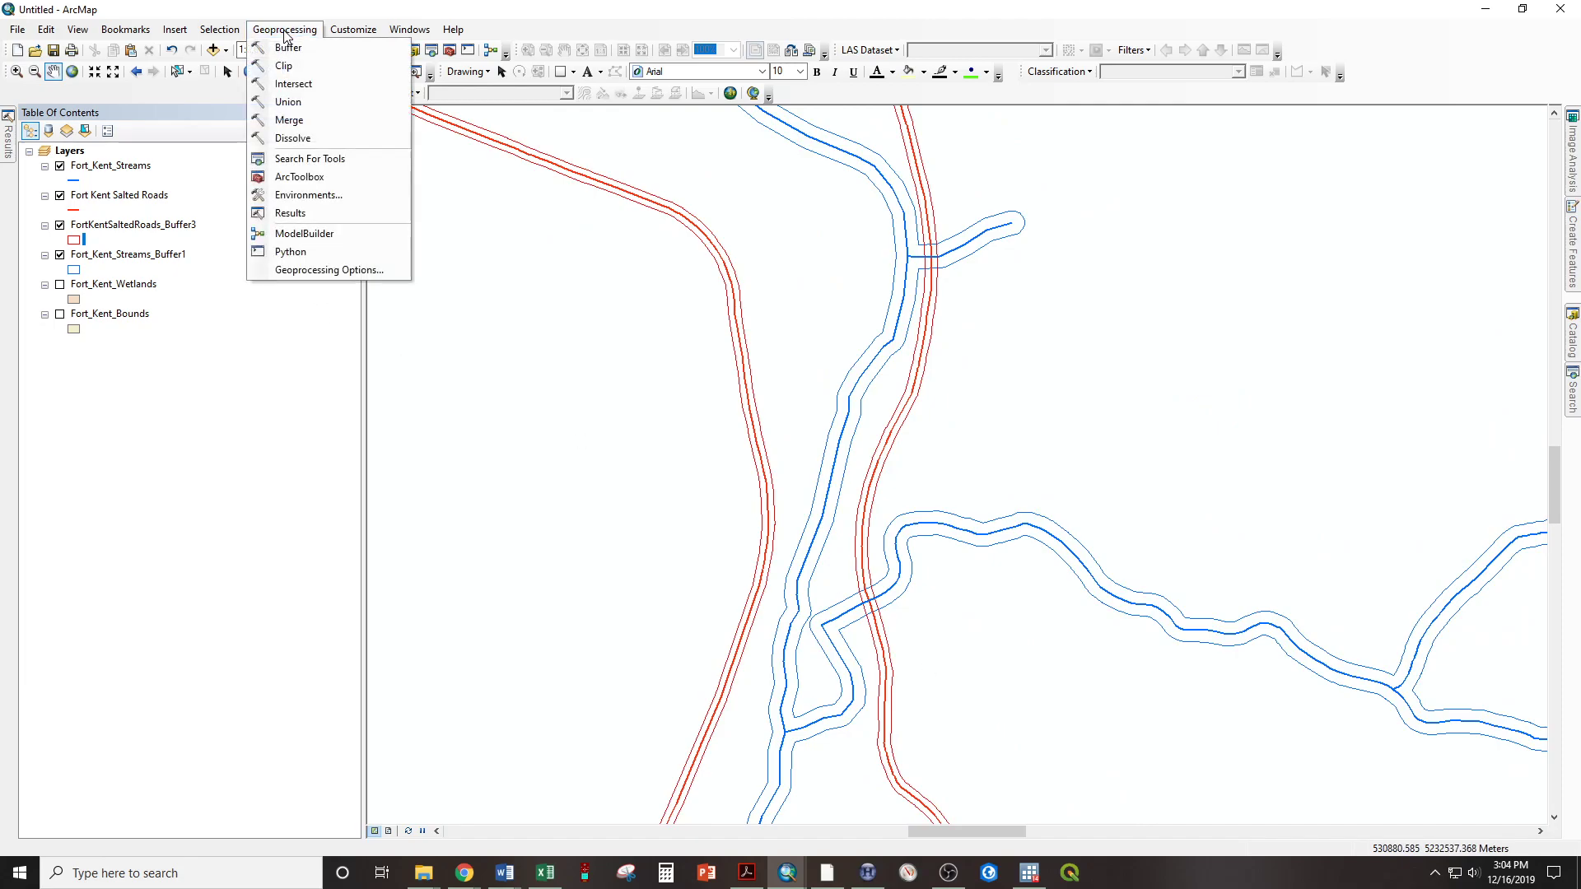
pyautogui.click(295, 84)
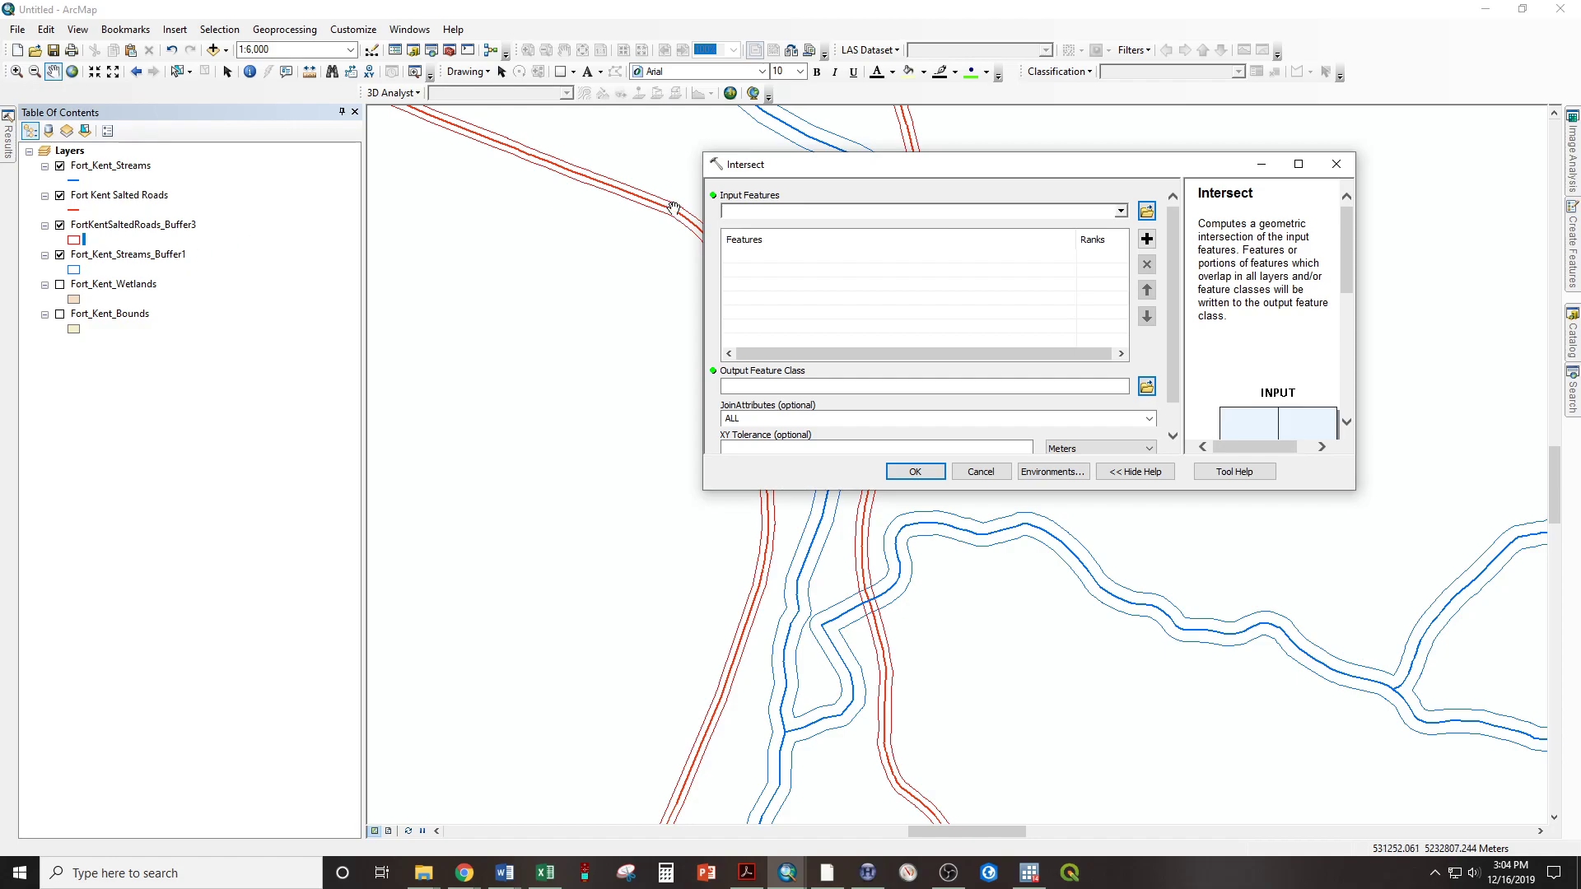
pyautogui.click(1120, 212)
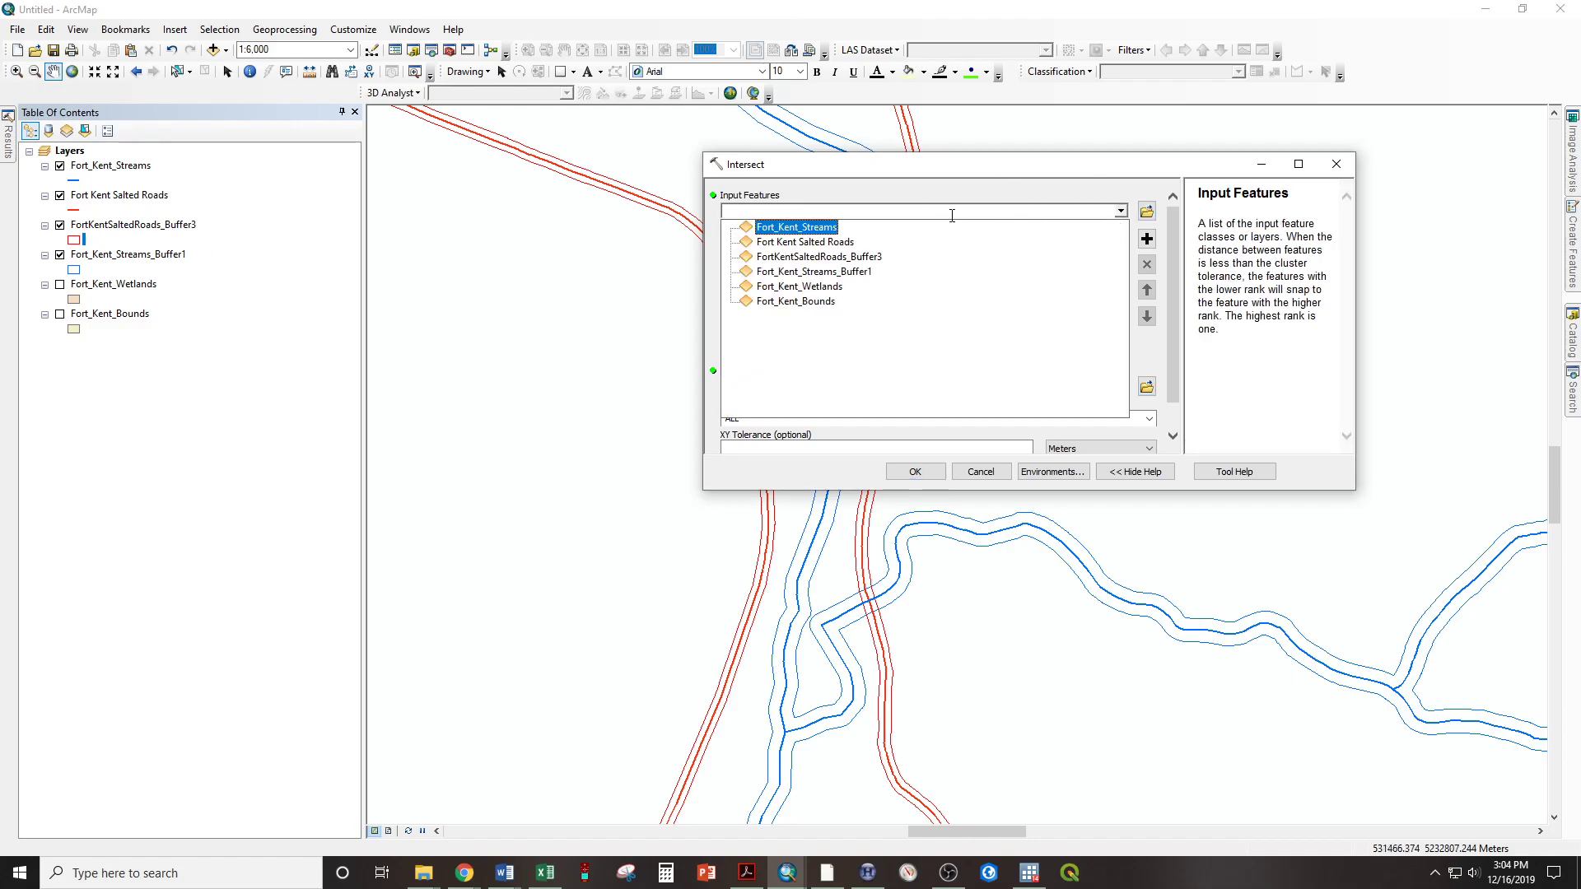
pyautogui.click(869, 257)
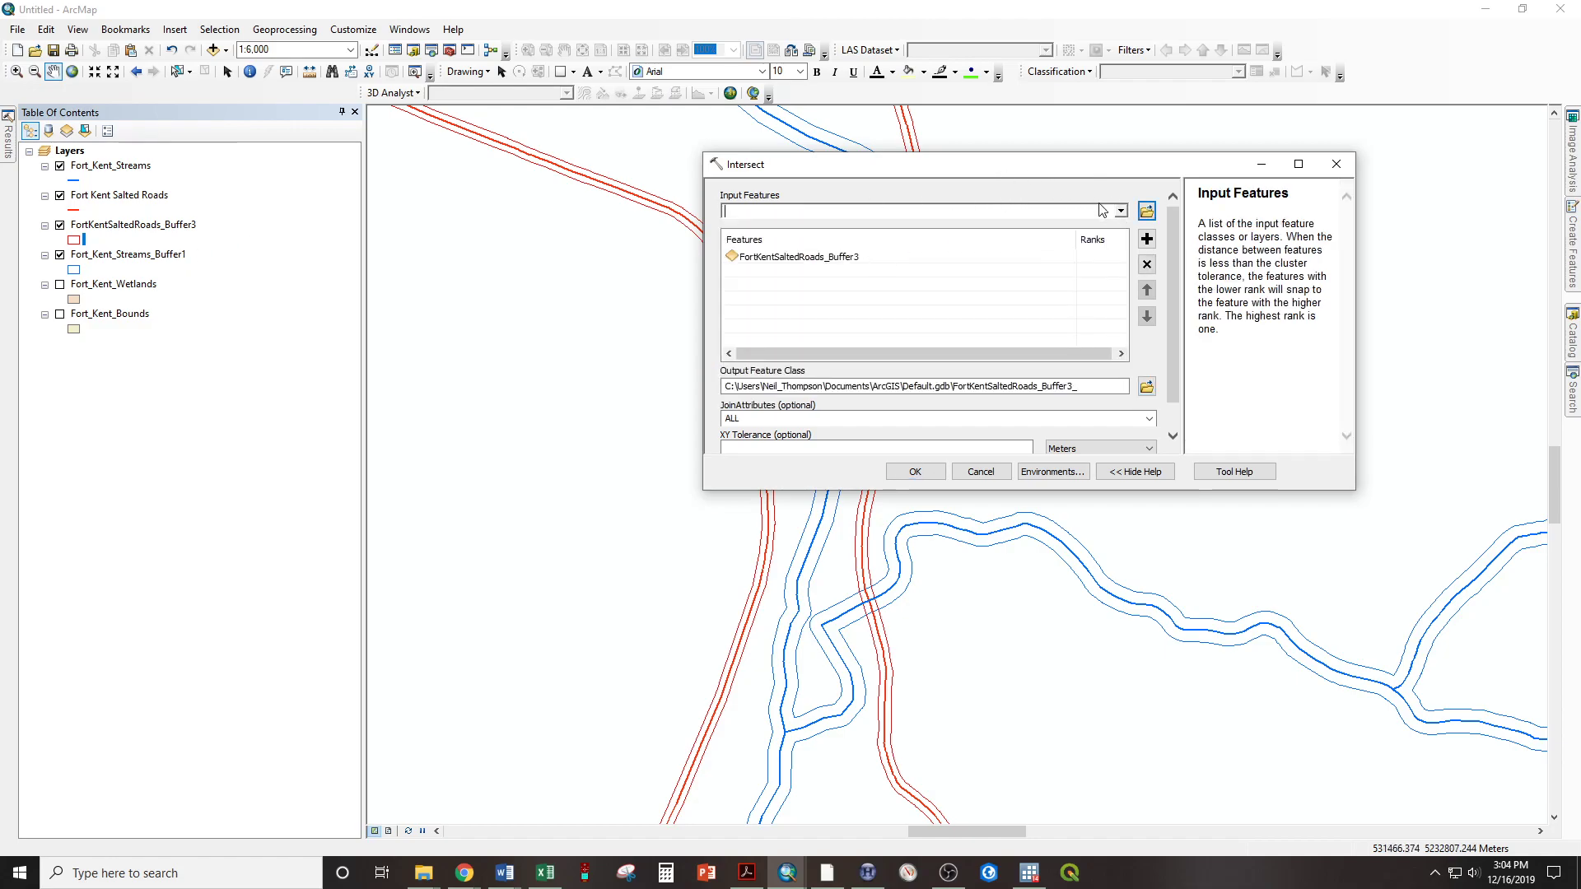
pyautogui.click(1121, 212)
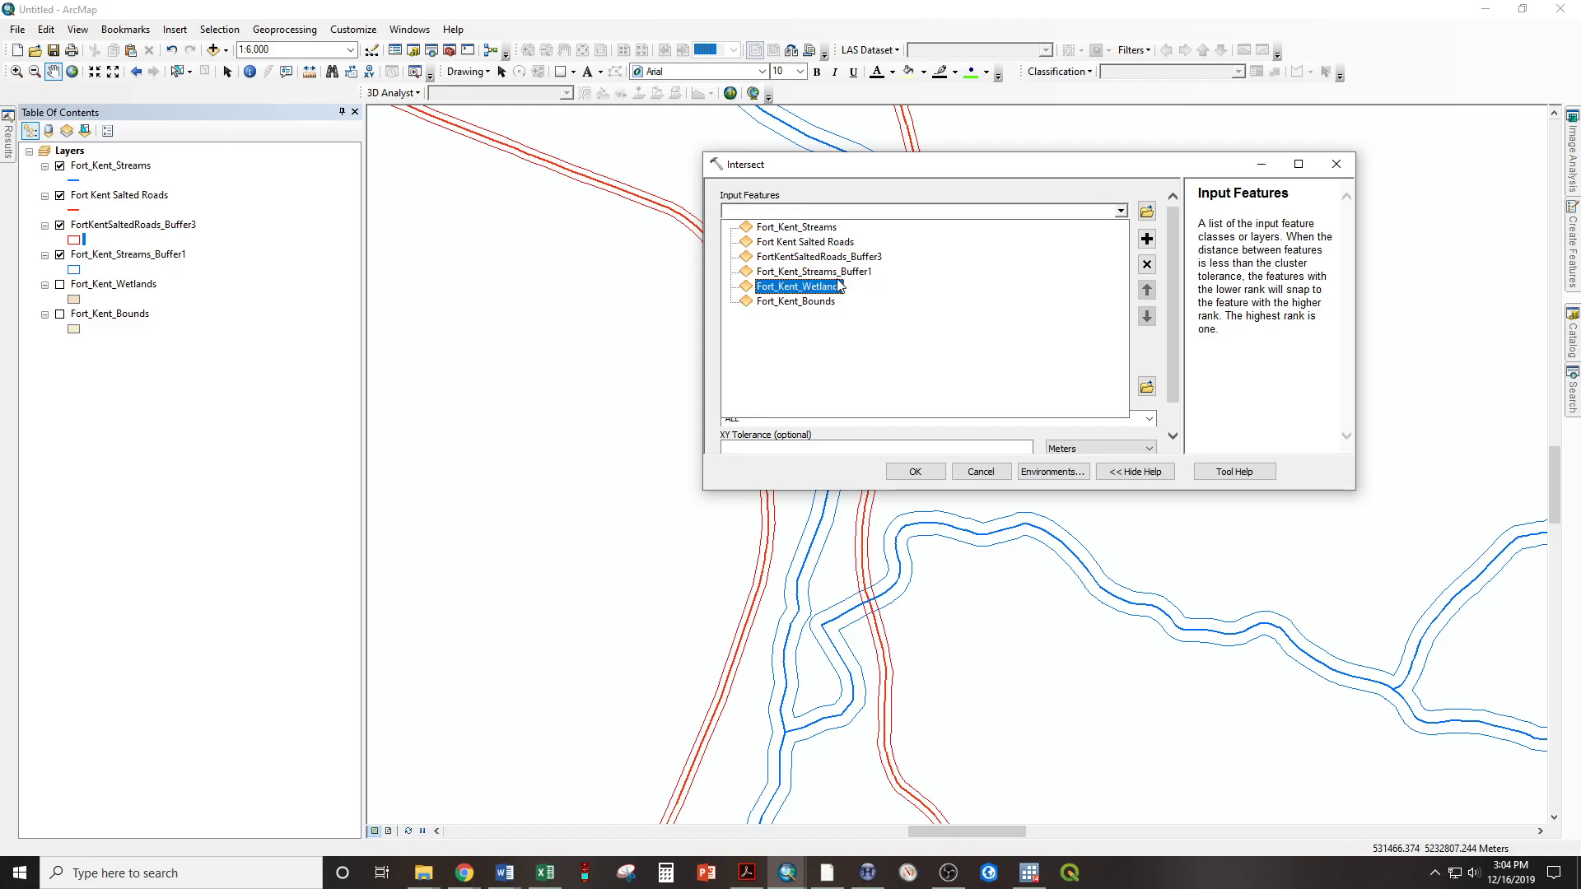
pyautogui.click(803, 272)
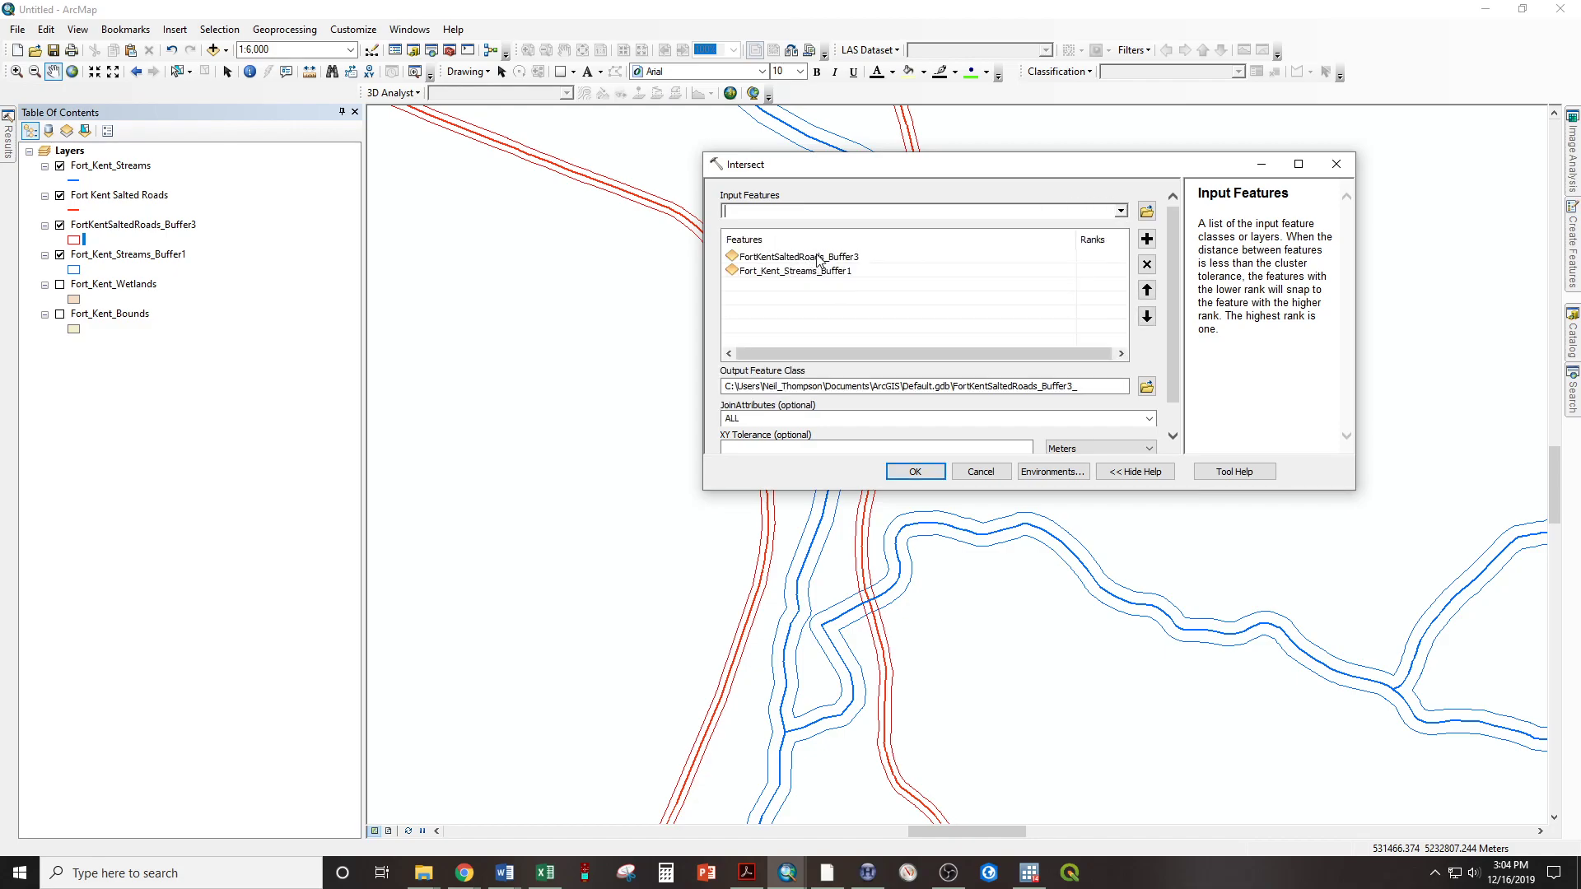
# Run the Intersect tool, dismiss its completion report and turn on the resulting overlap layer
pyautogui.click(923, 479)
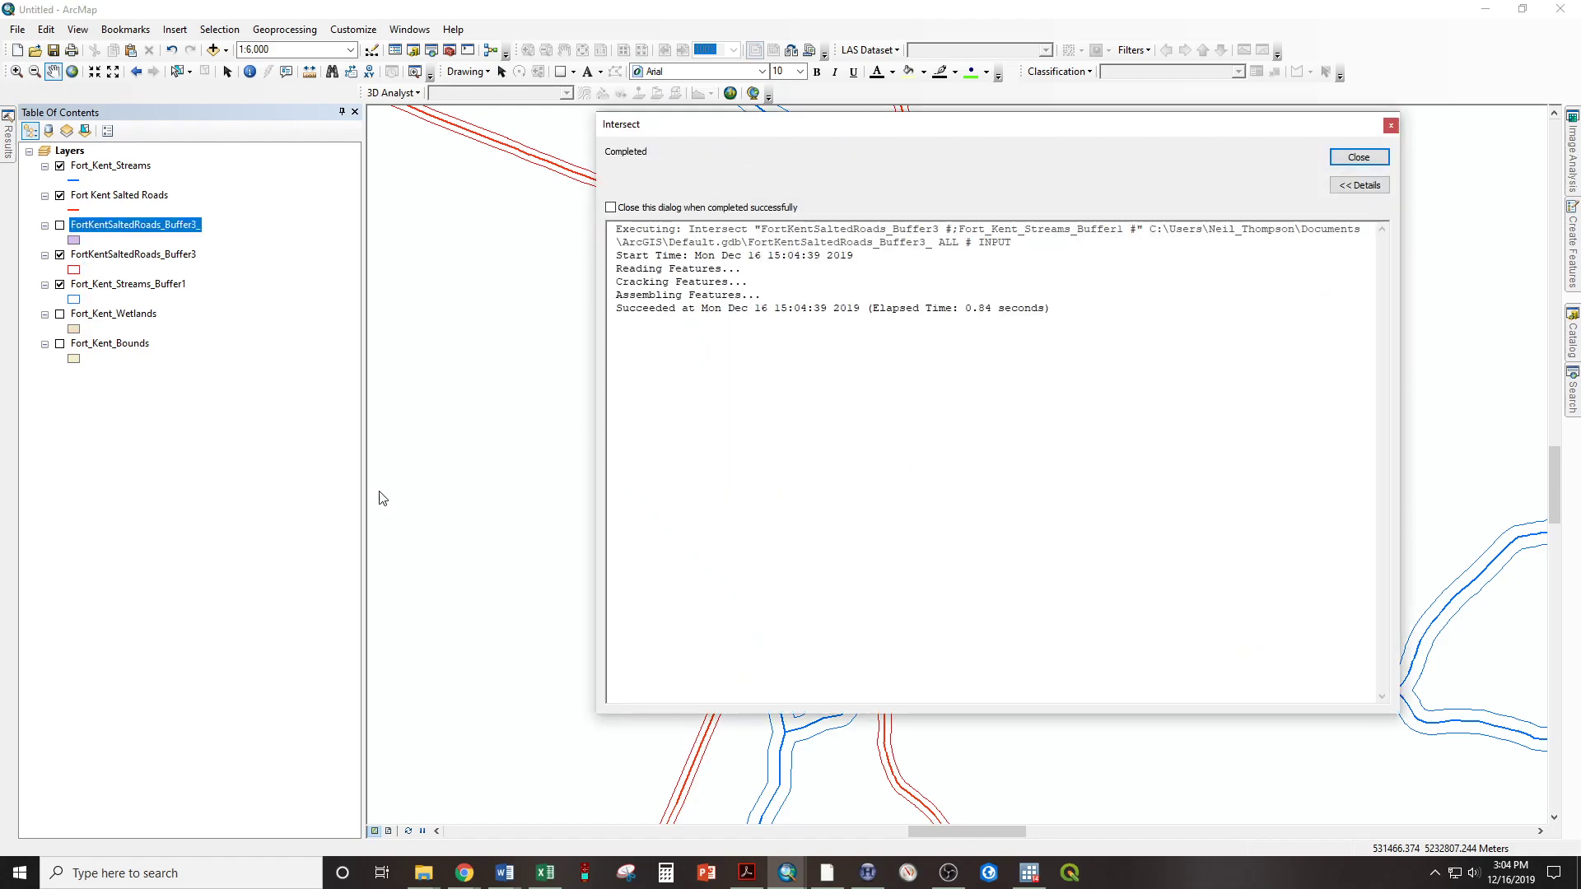
pyautogui.click(1358, 156)
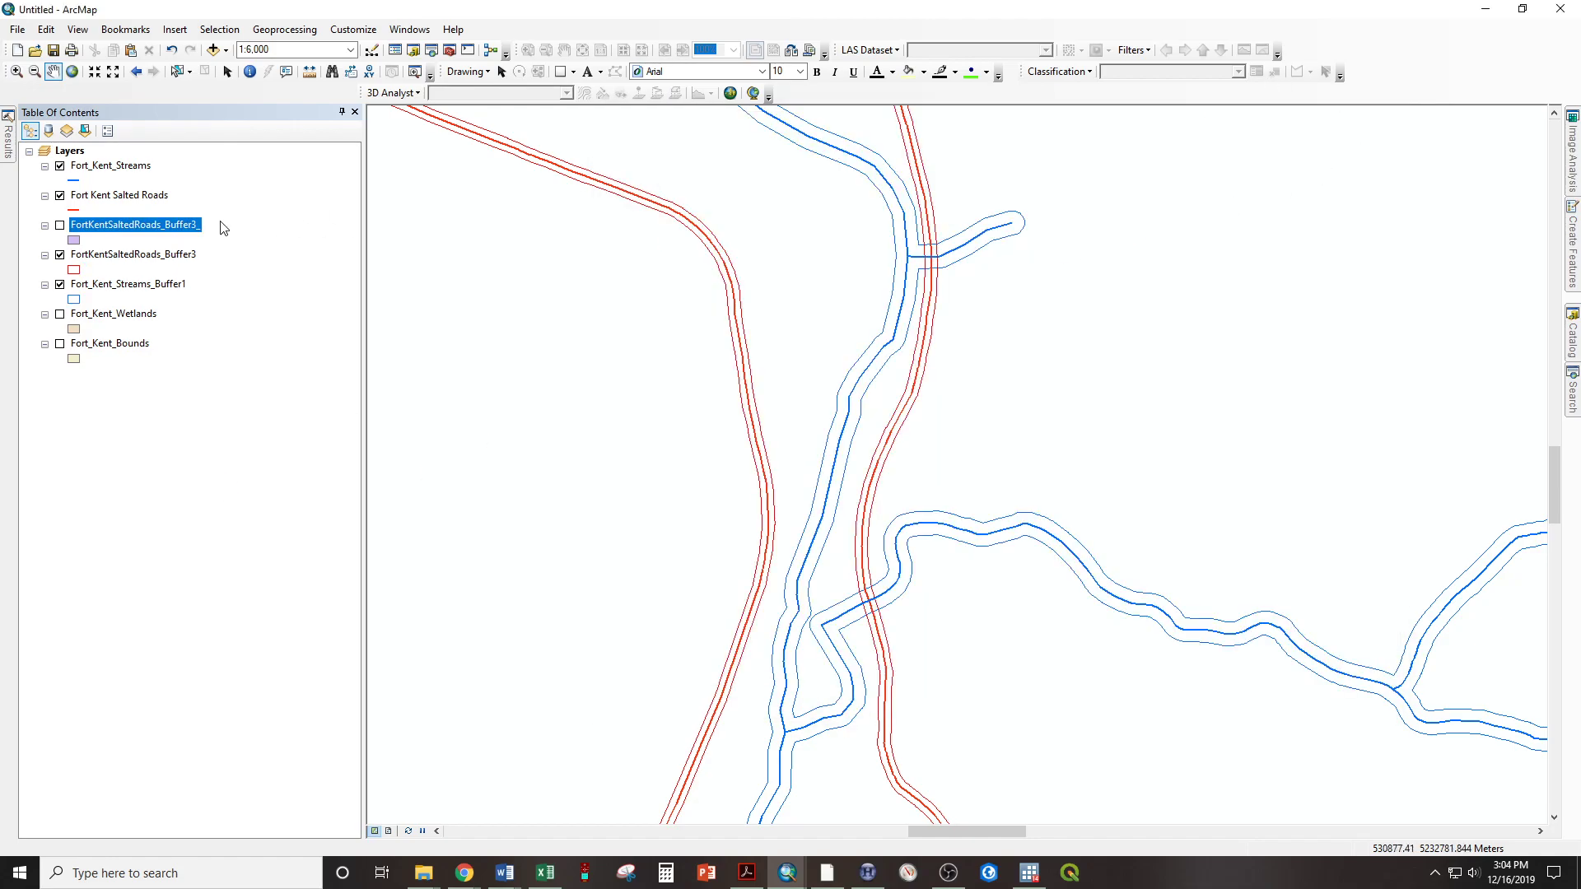
pyautogui.click(60, 226)
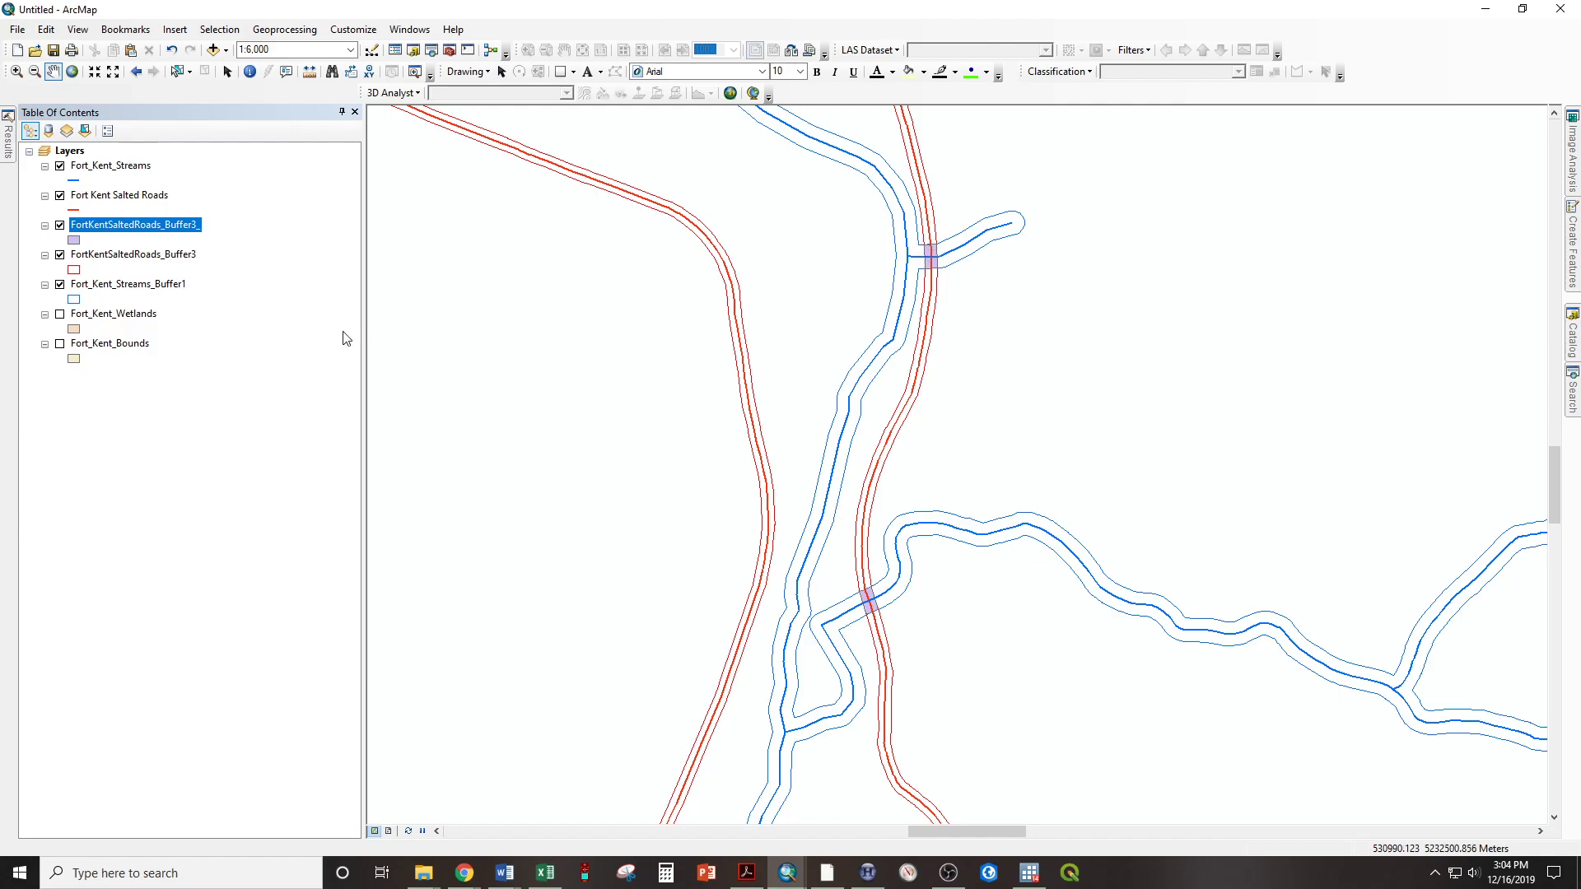
# Symbolize the new overlap layer with a black fill and no outline color
pyautogui.click(74, 241)
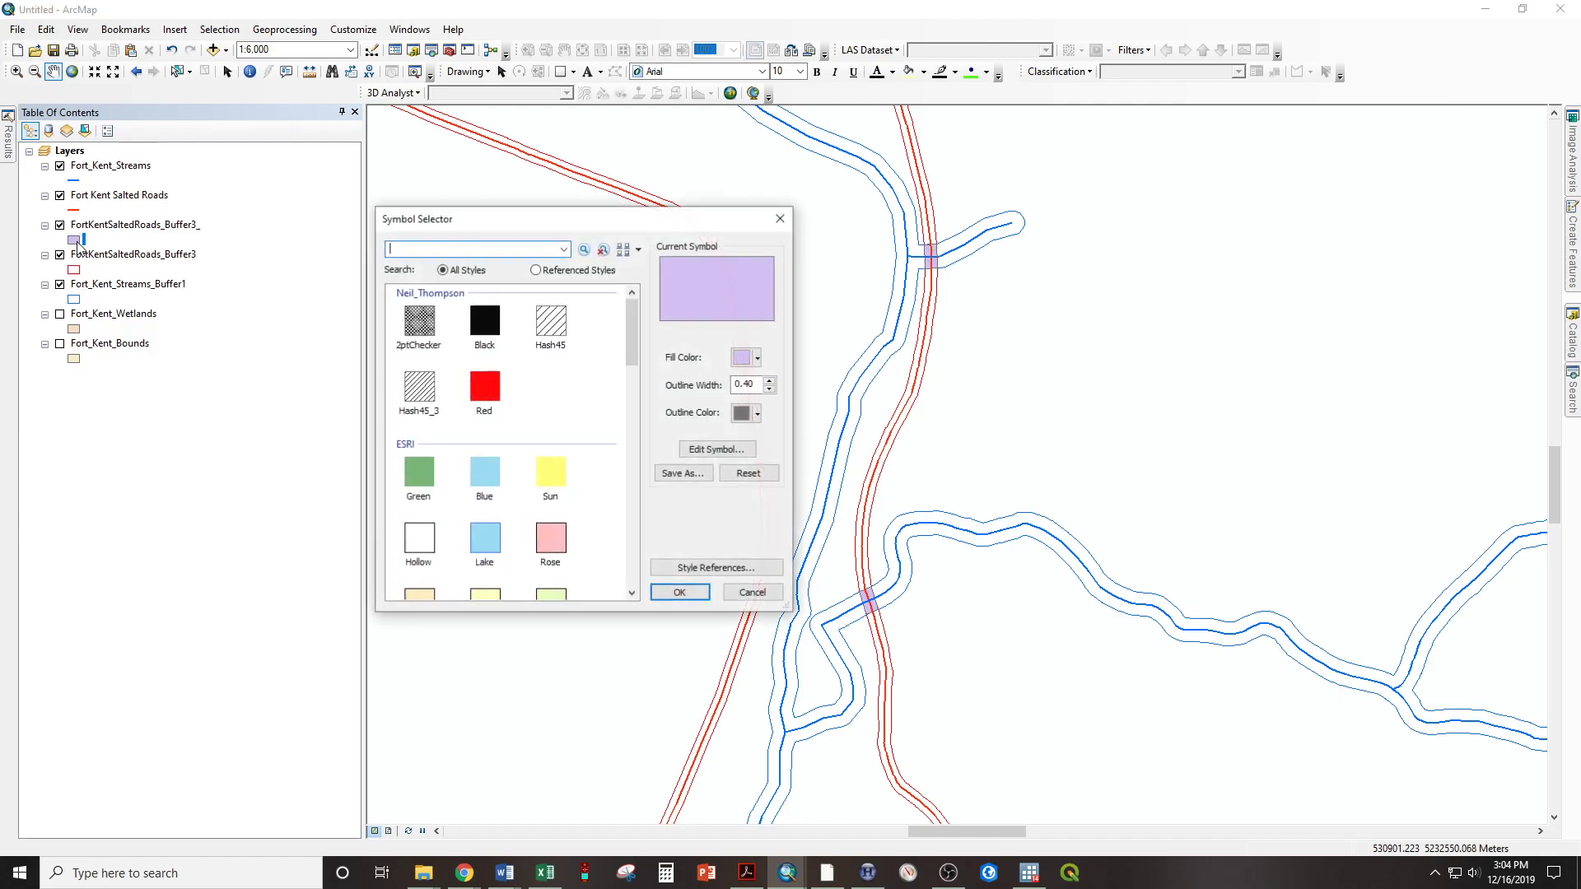
pyautogui.click(756, 414)
pyautogui.click(759, 437)
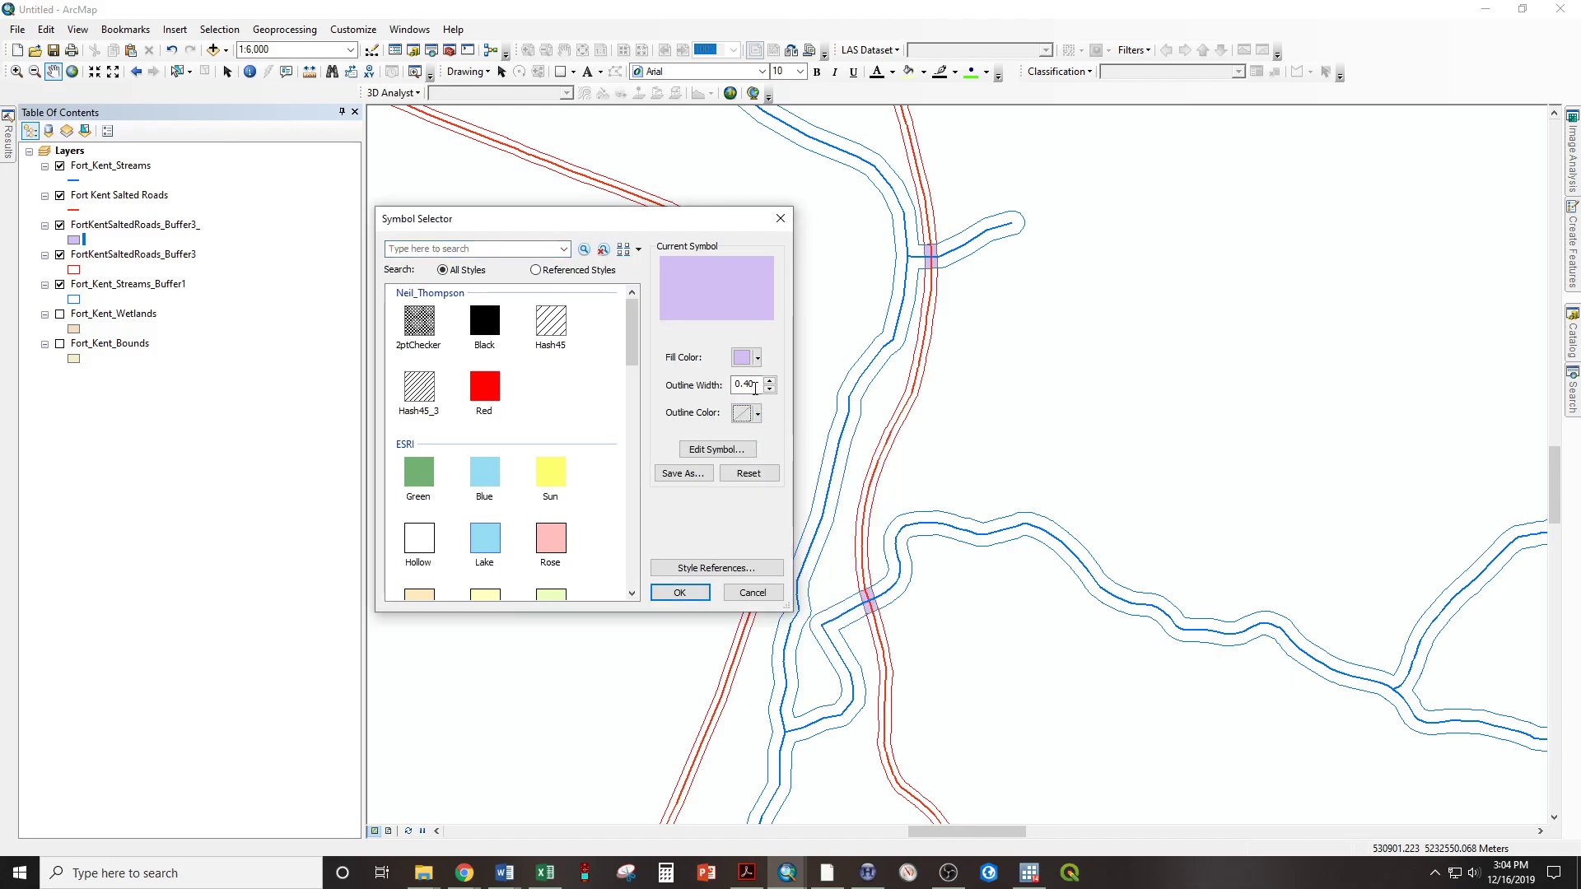
pyautogui.click(751, 358)
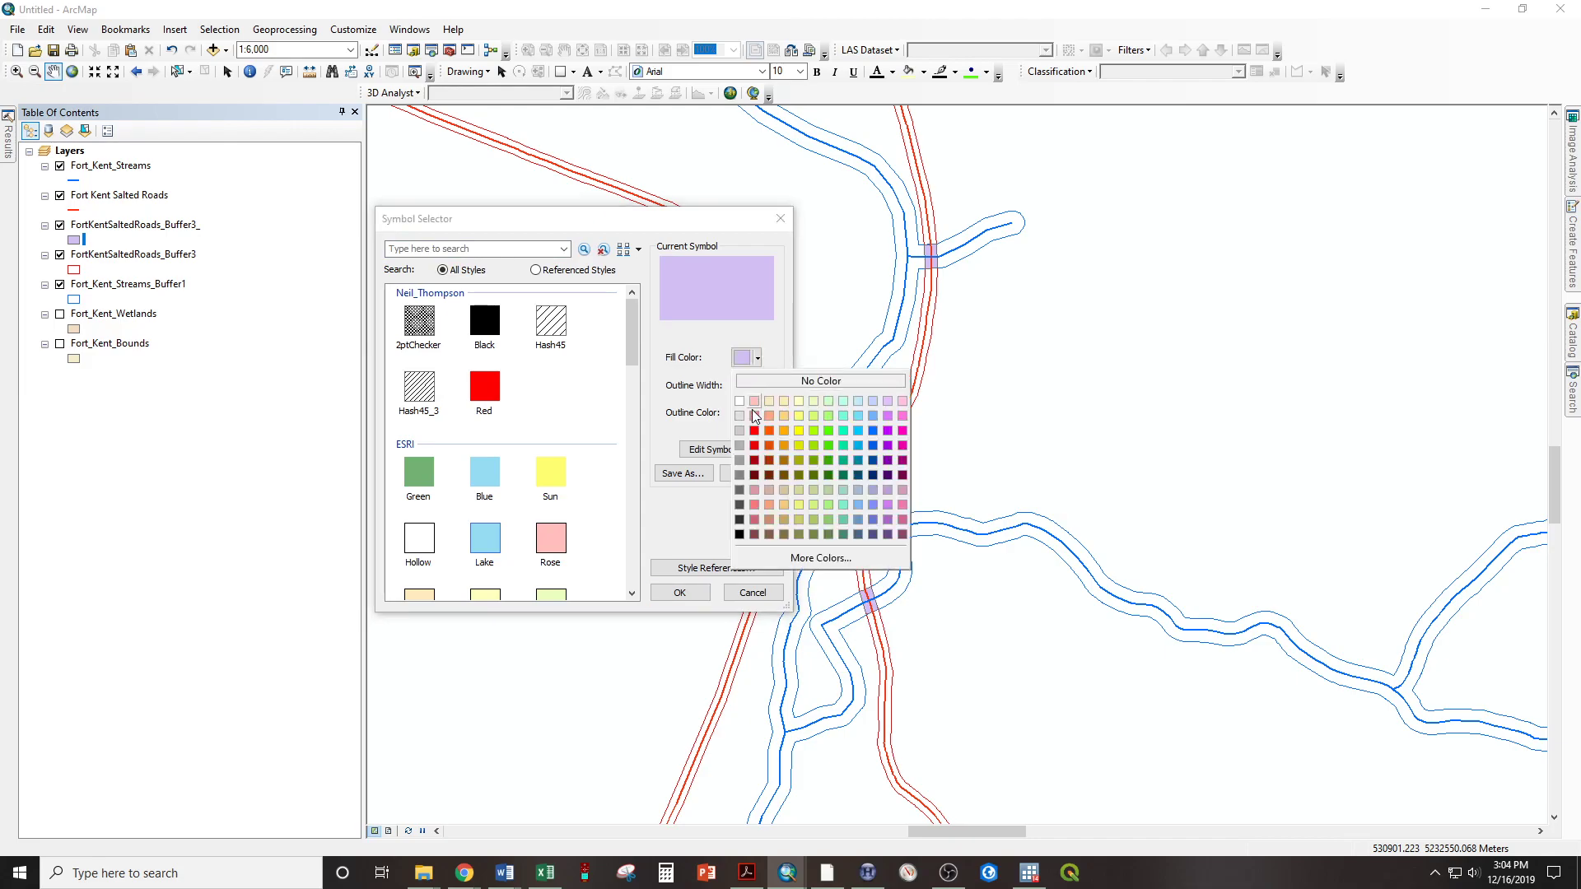
pyautogui.click(740, 533)
pyautogui.click(680, 593)
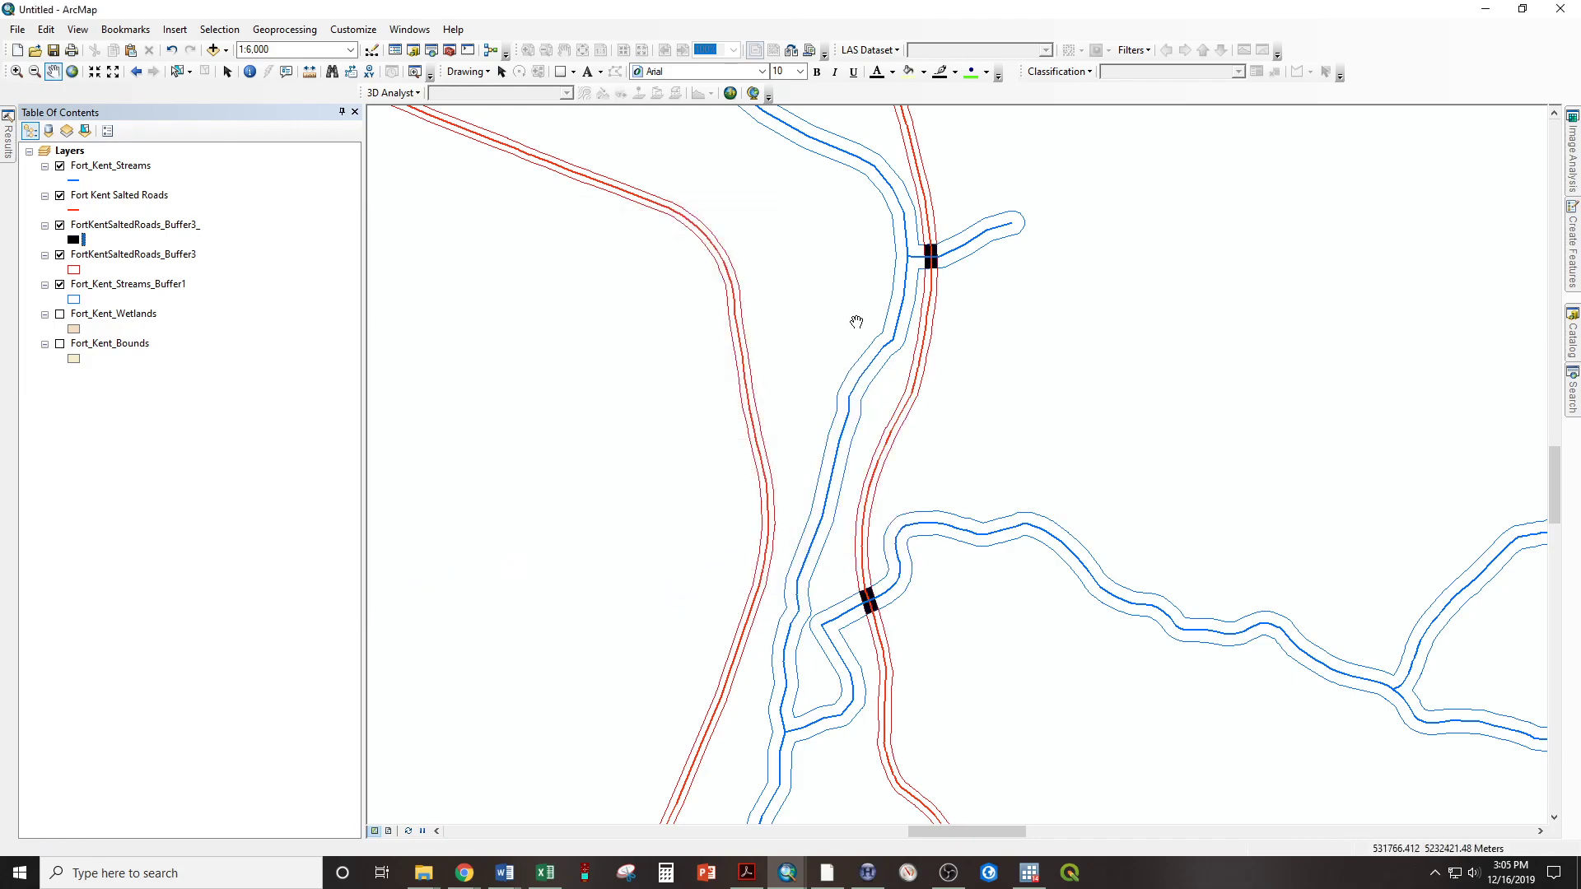
# Examine the black overlap areas up close, over the overlap layer's full extent, and at the individual salted road and stream crossings
pyautogui.scroll(-5, 906, 239)
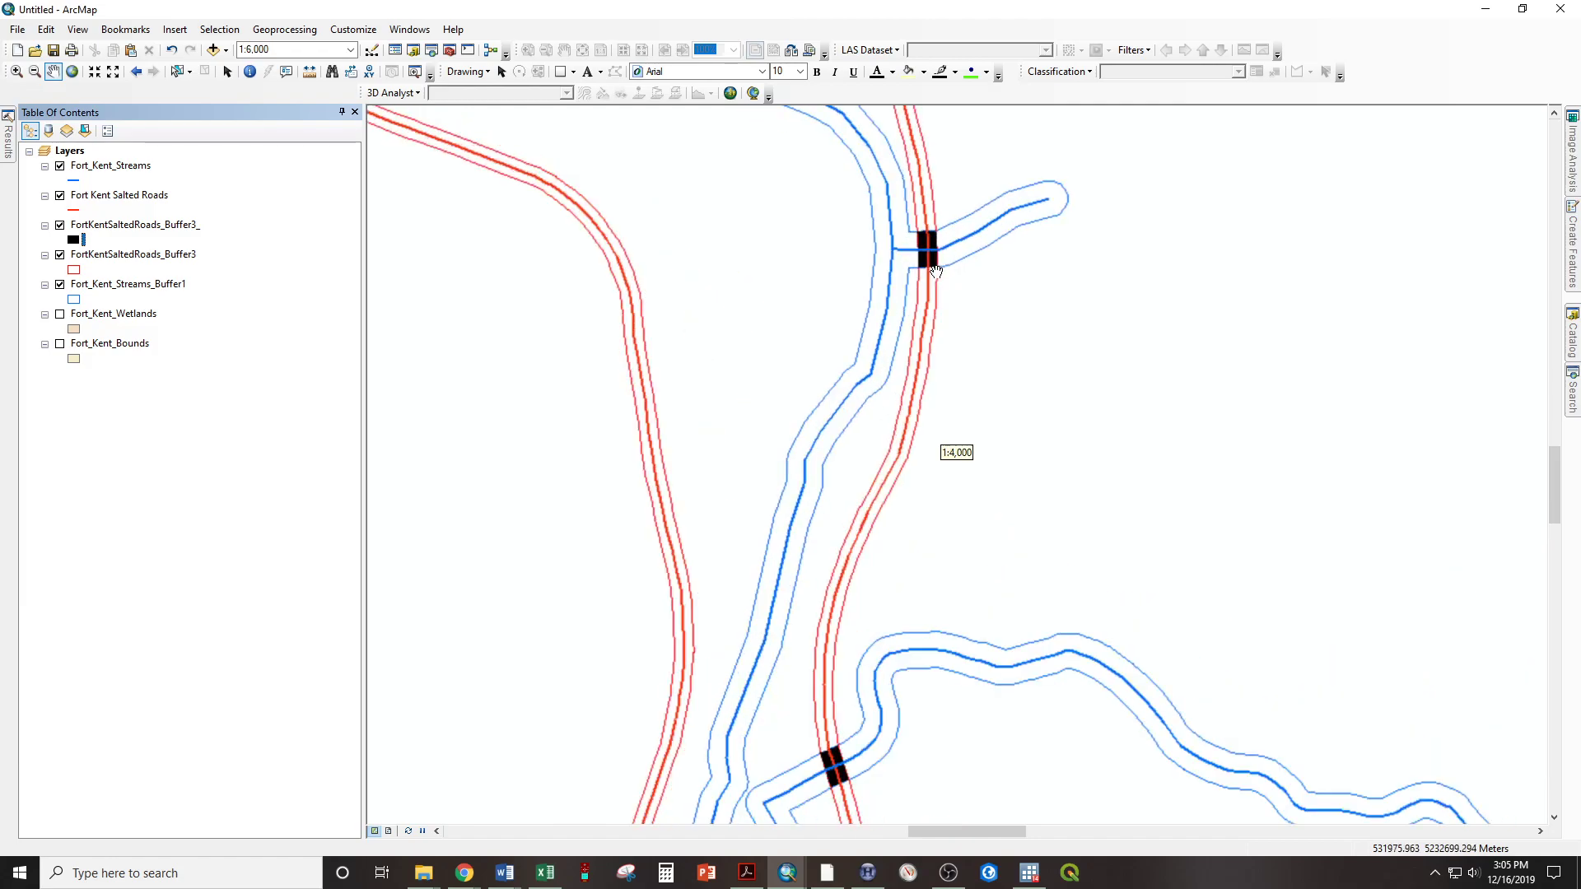
pyautogui.scroll(-2, 913, 220)
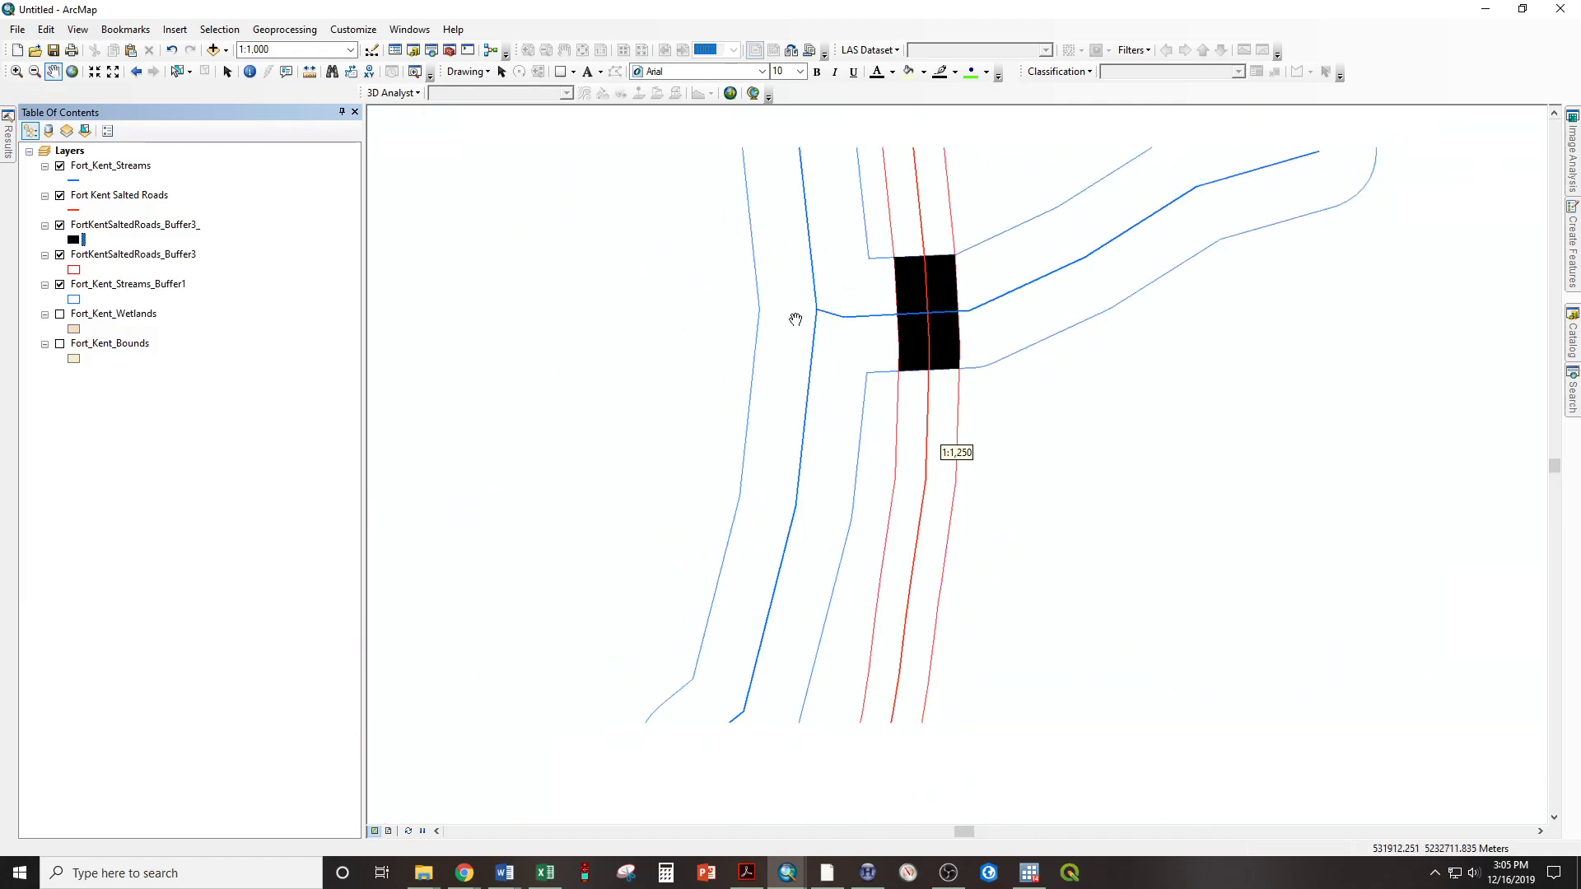
pyautogui.scroll(3, 795, 320)
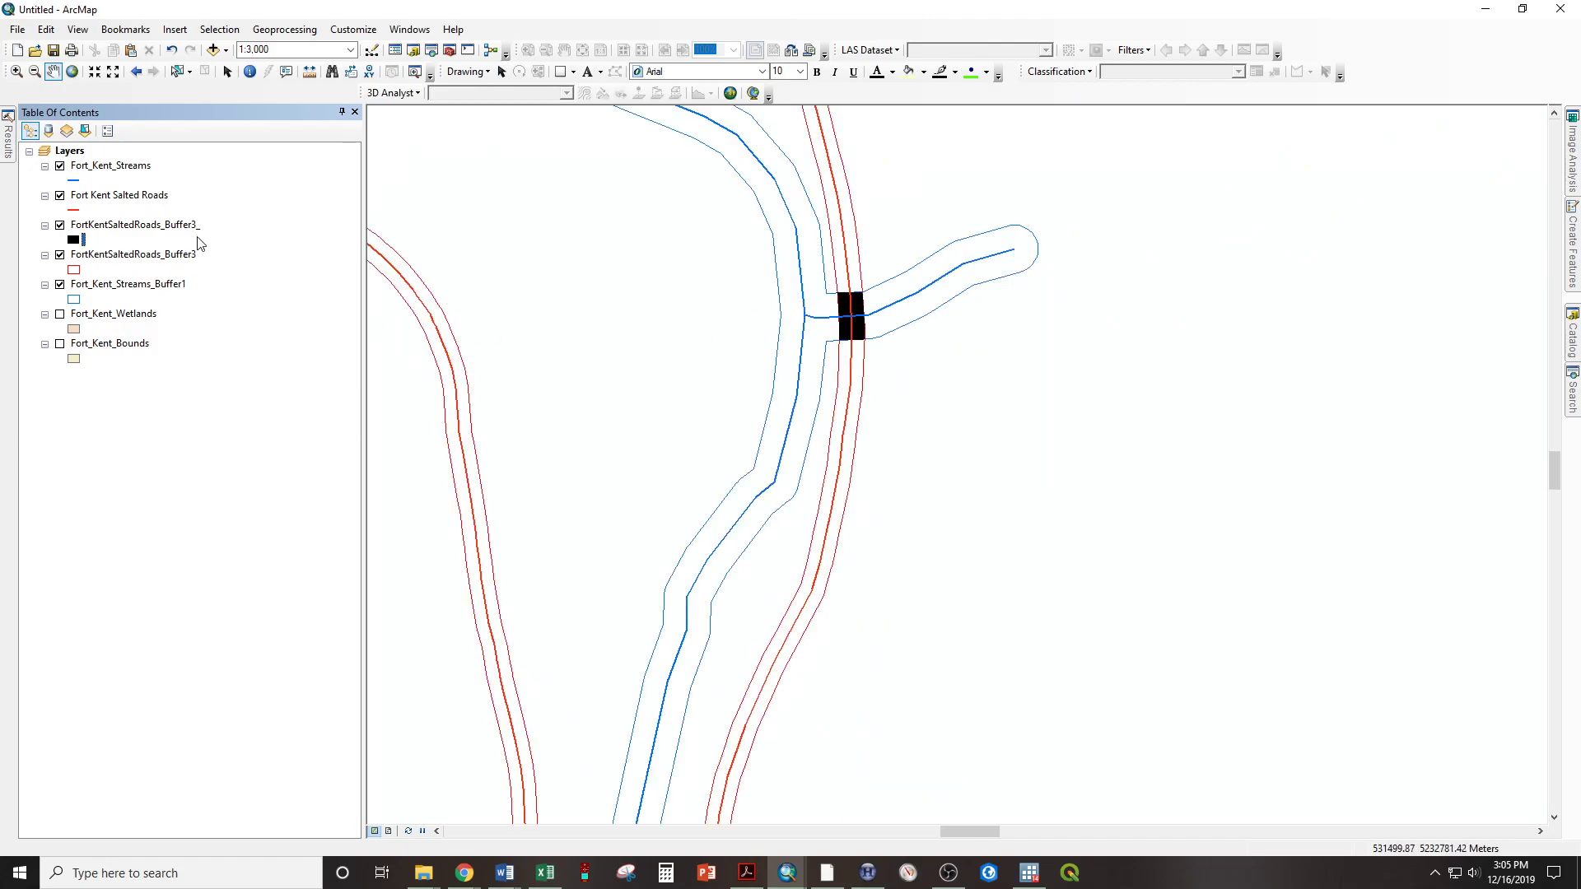
pyautogui.rightClick(165, 231)
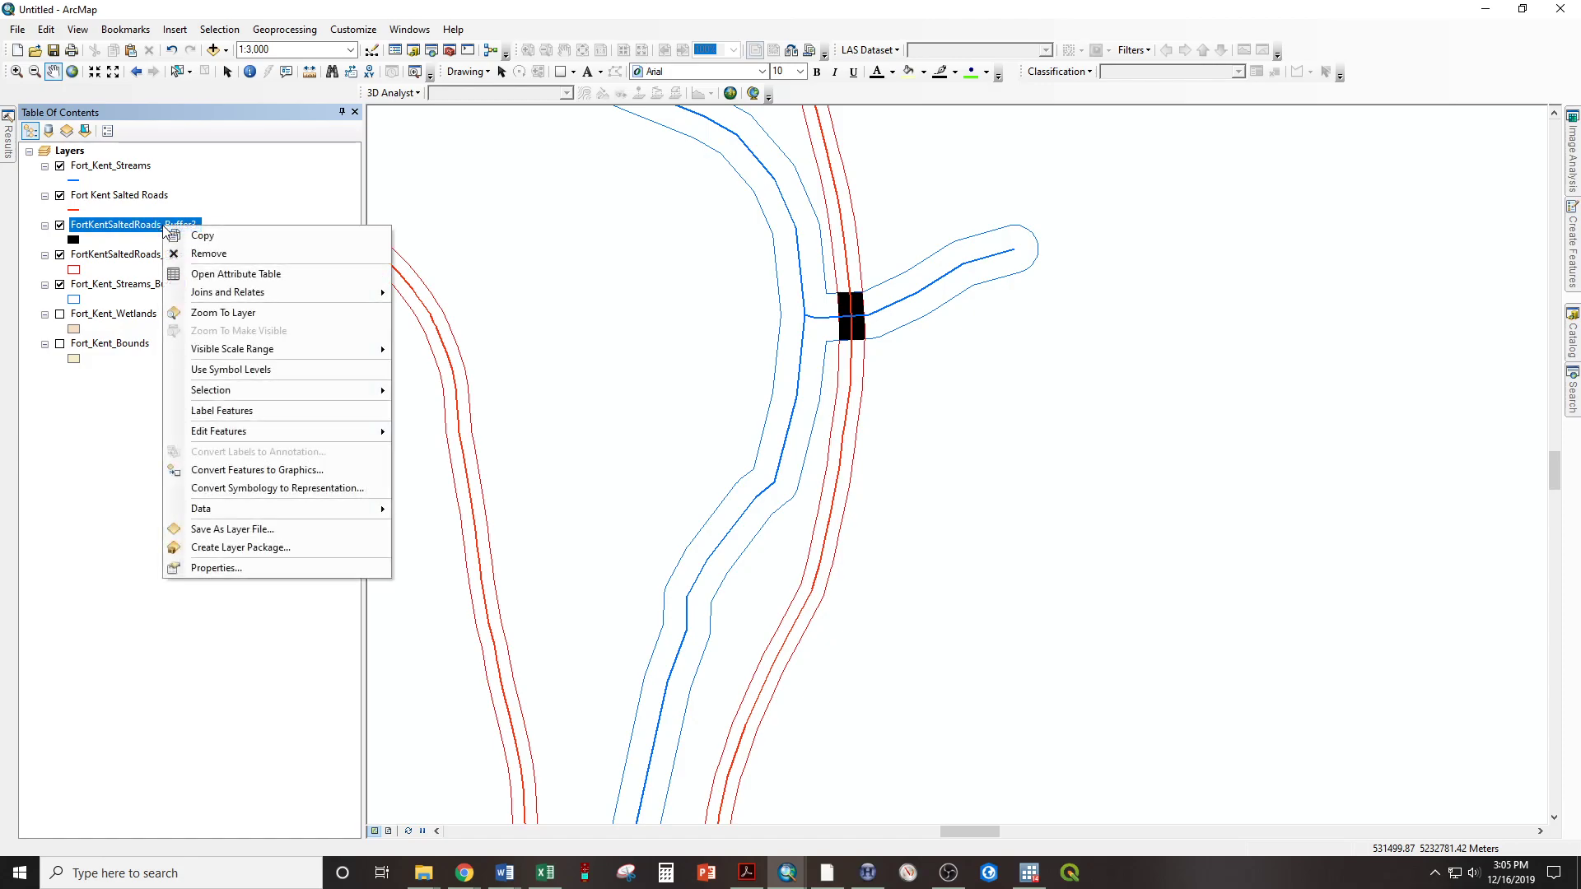
pyautogui.click(217, 320)
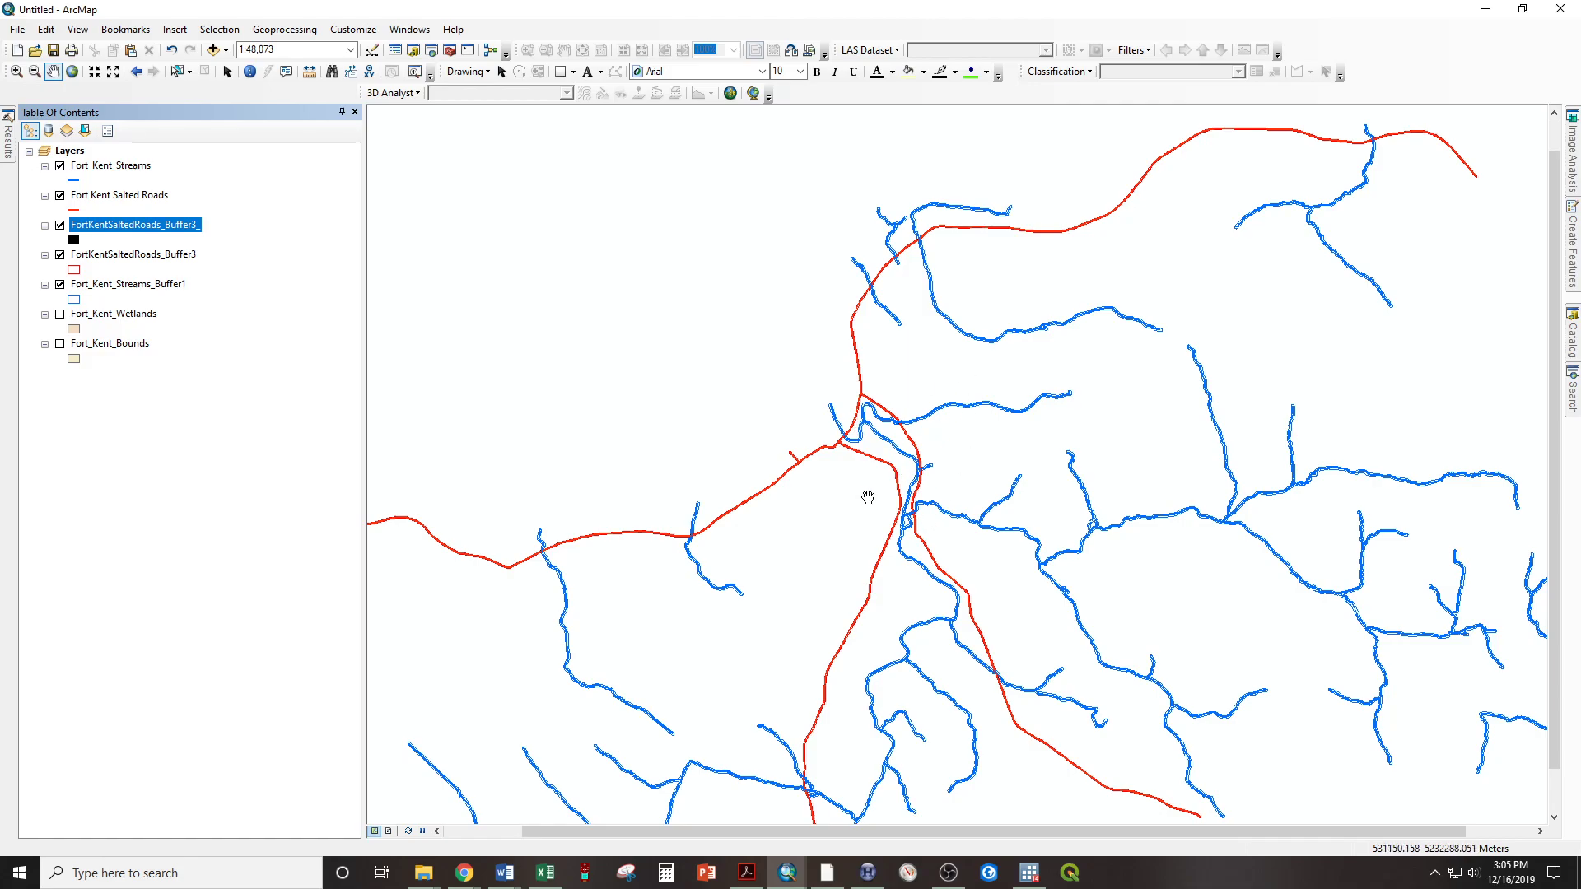
pyautogui.scroll(-3, 868, 497)
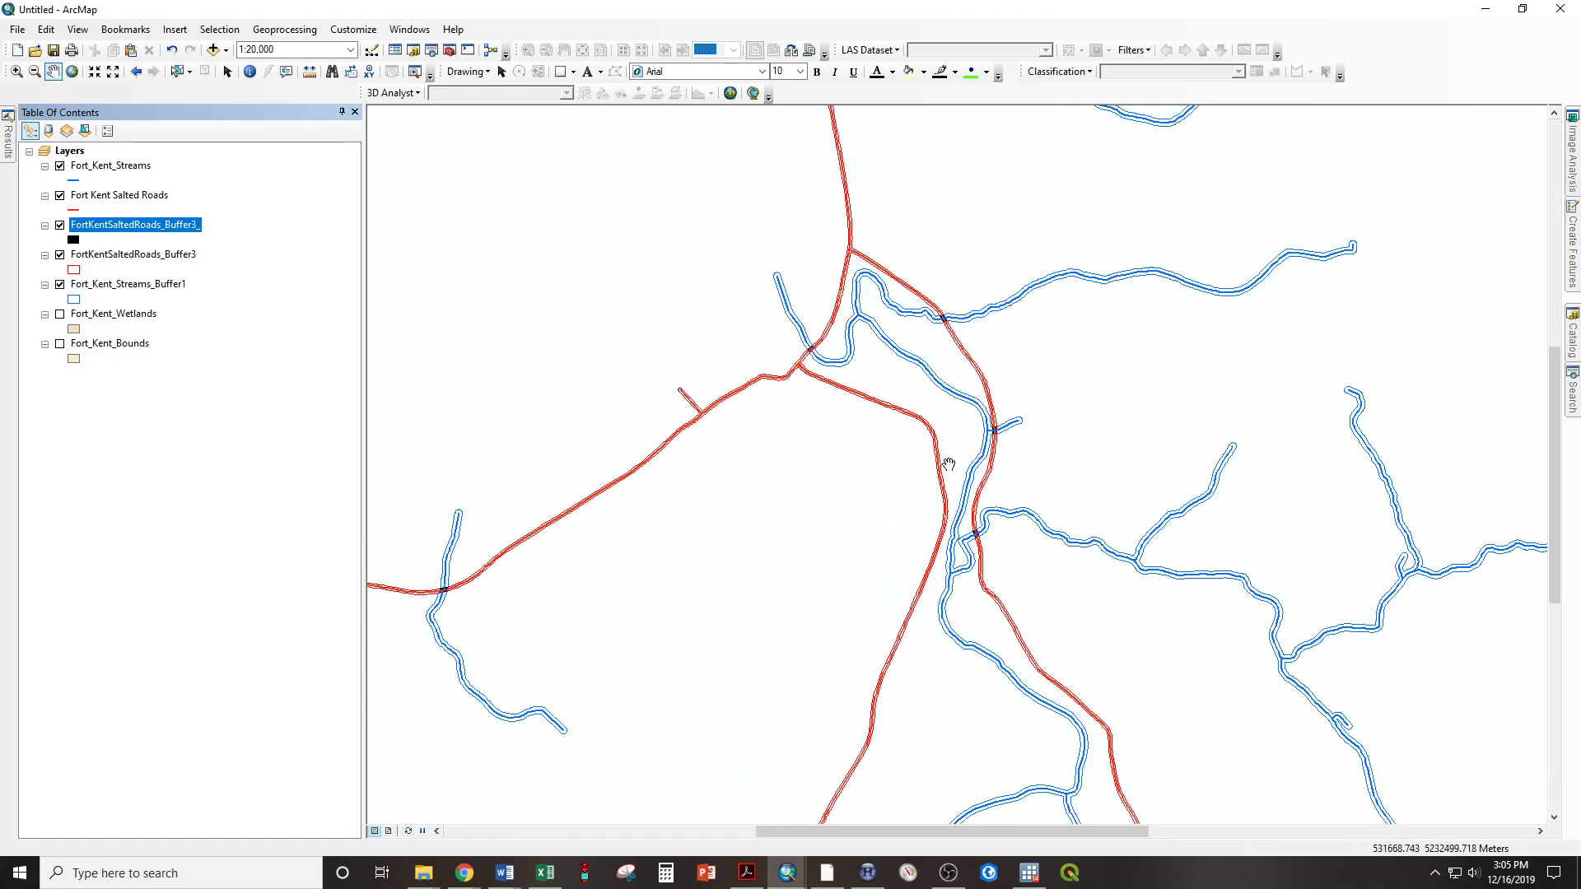
pyautogui.scroll(-1, 949, 465)
pyautogui.moveTo(924, 140); pyautogui.dragTo(836, 683)
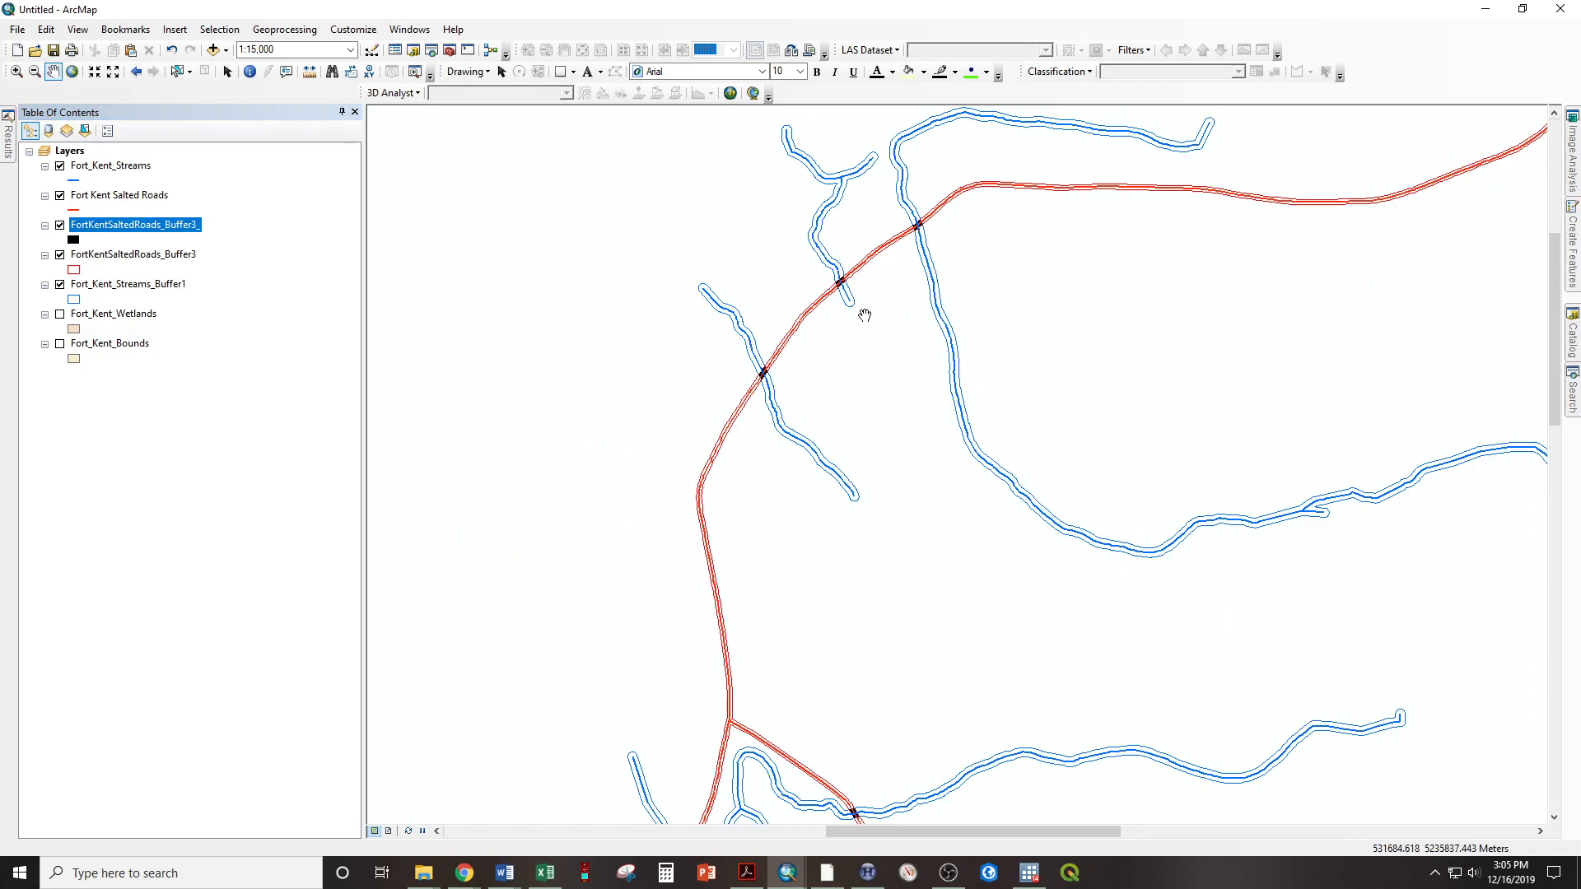
pyautogui.scroll(-1, 831, 252)
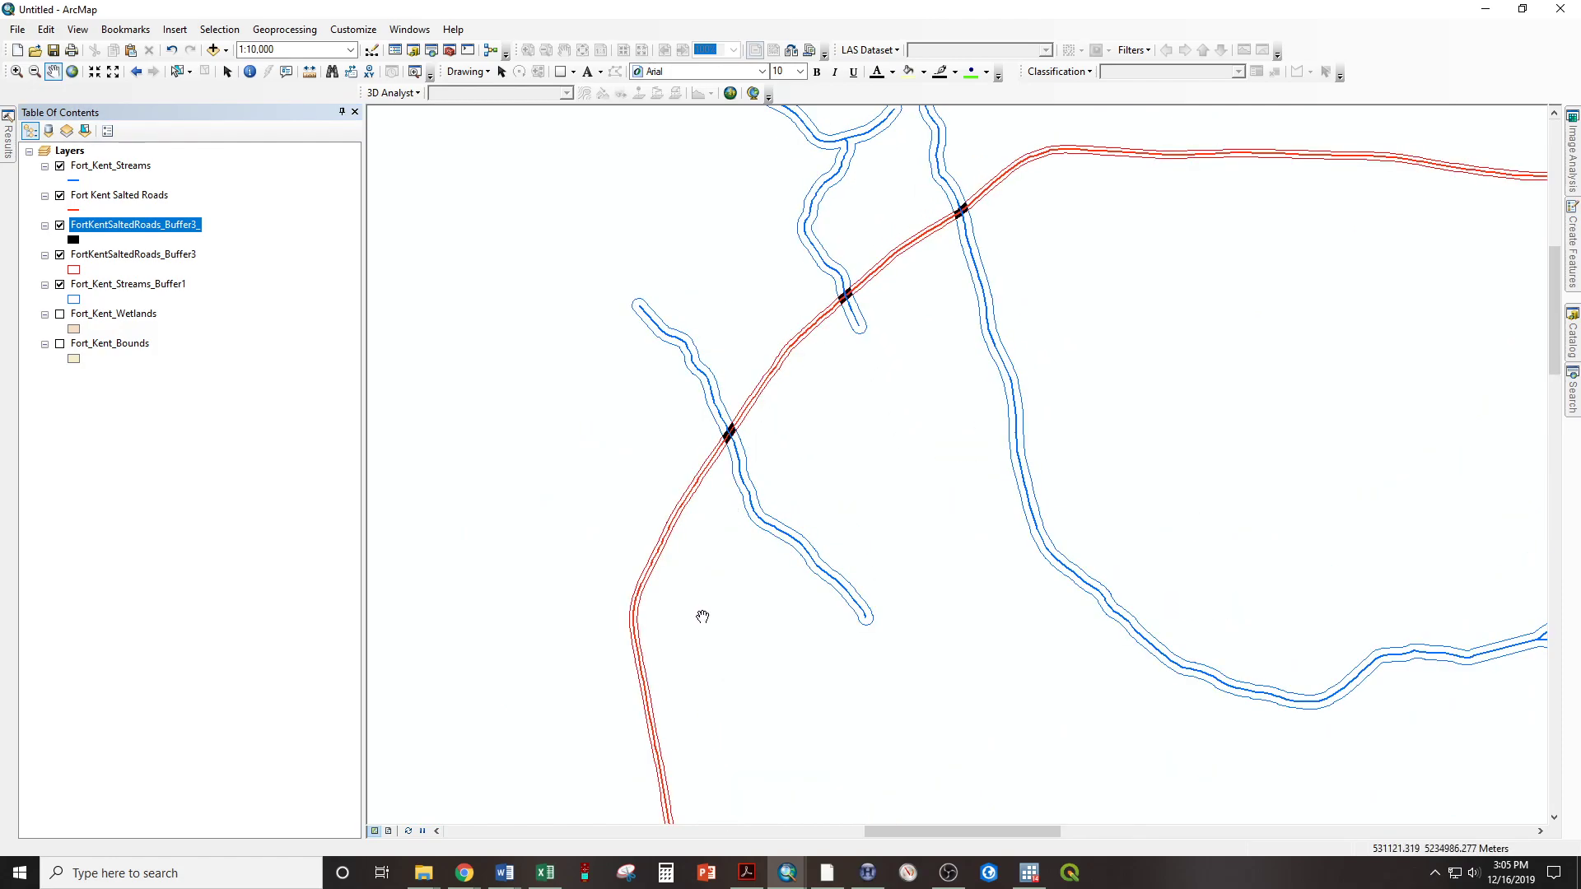
pyautogui.moveTo(725, 654); pyautogui.dragTo(895, 204)
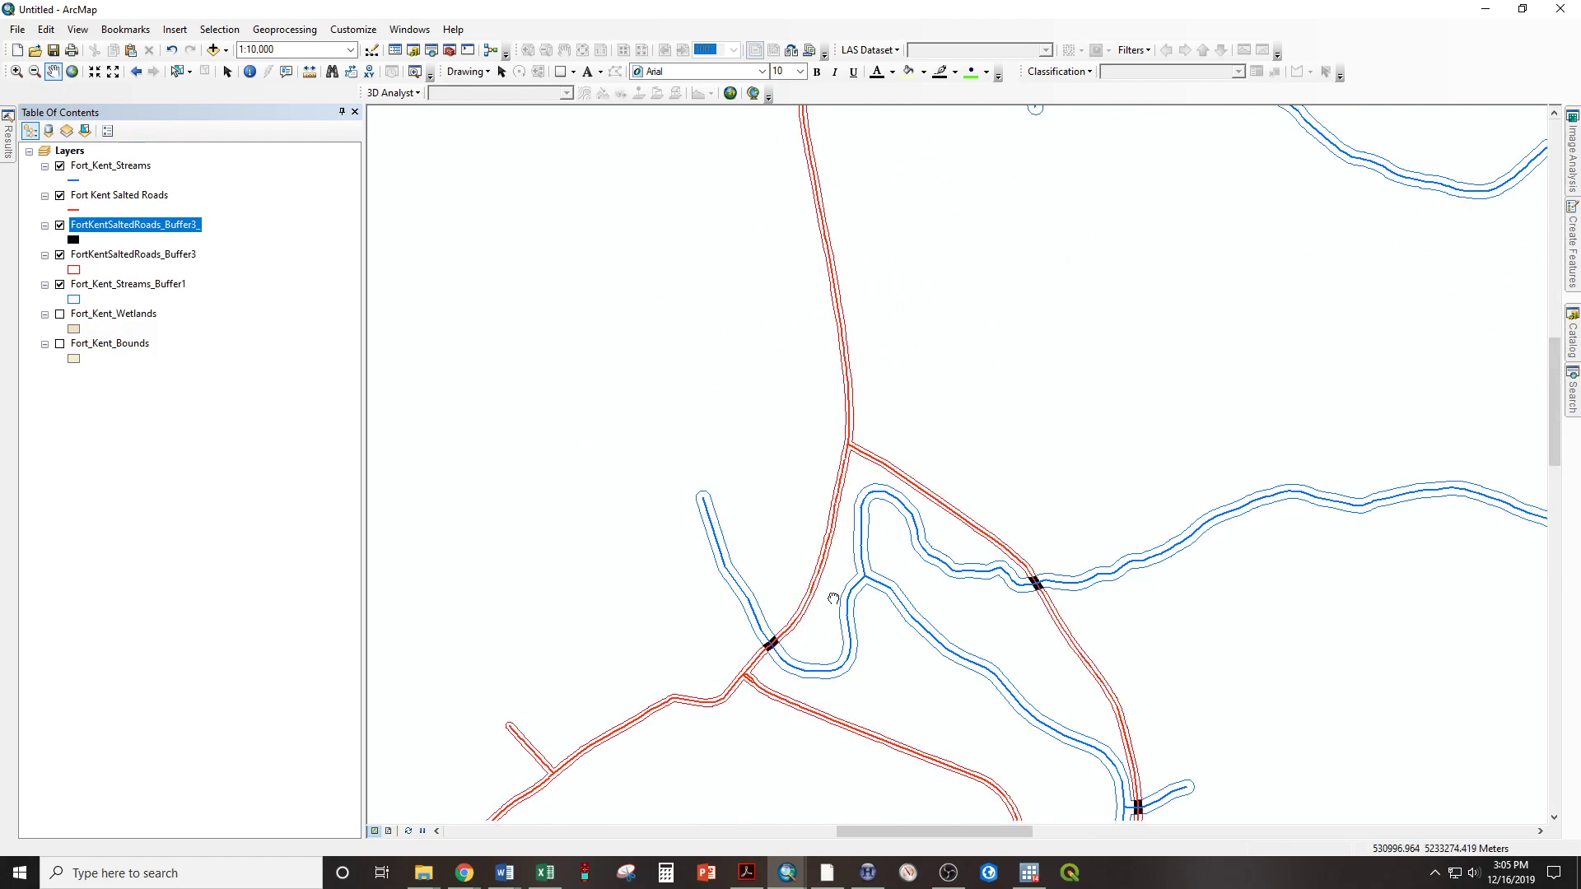
pyautogui.moveTo(838, 629); pyautogui.dragTo(765, 298)
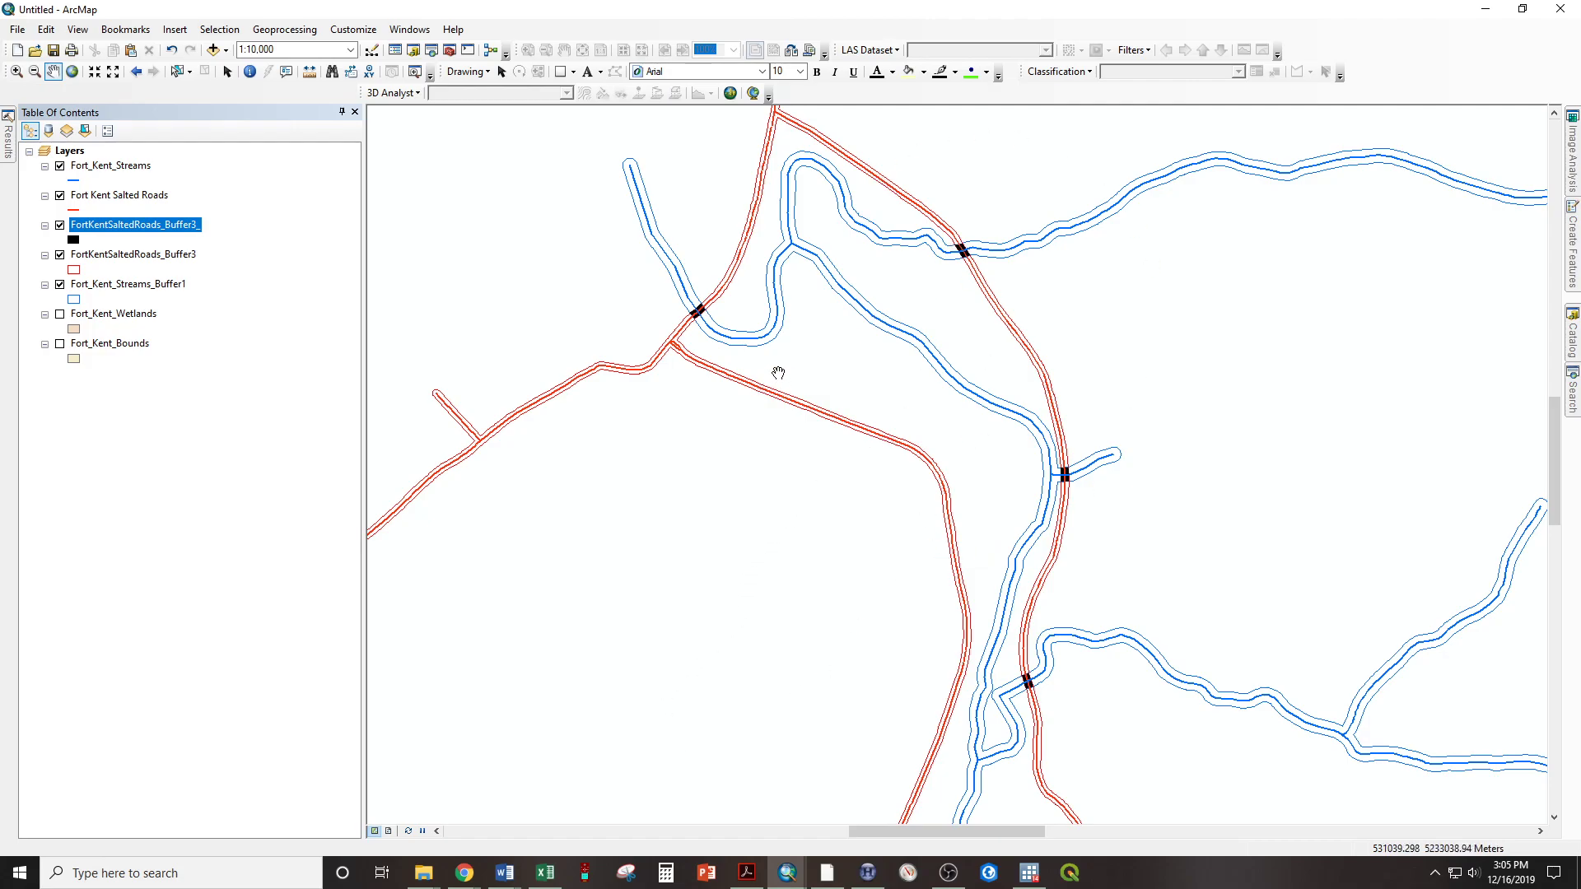
pyautogui.moveTo(640, 417); pyautogui.dragTo(602, 461)
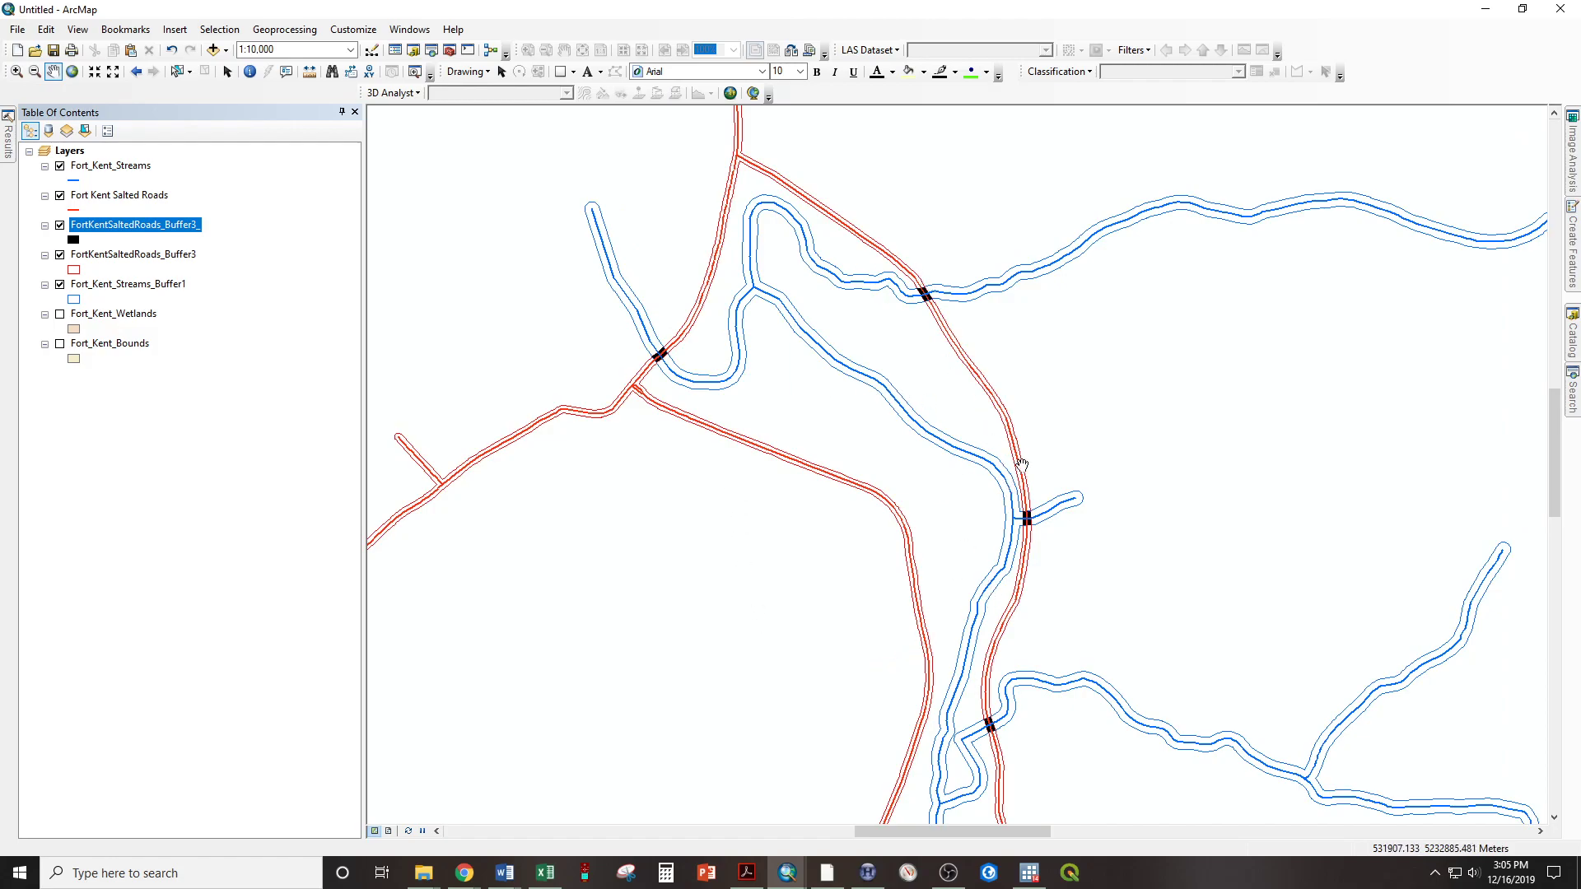
# Switch the map to layout view and stretch the data frame's upper-left corner to the corner of the page
pyautogui.click(391, 832)
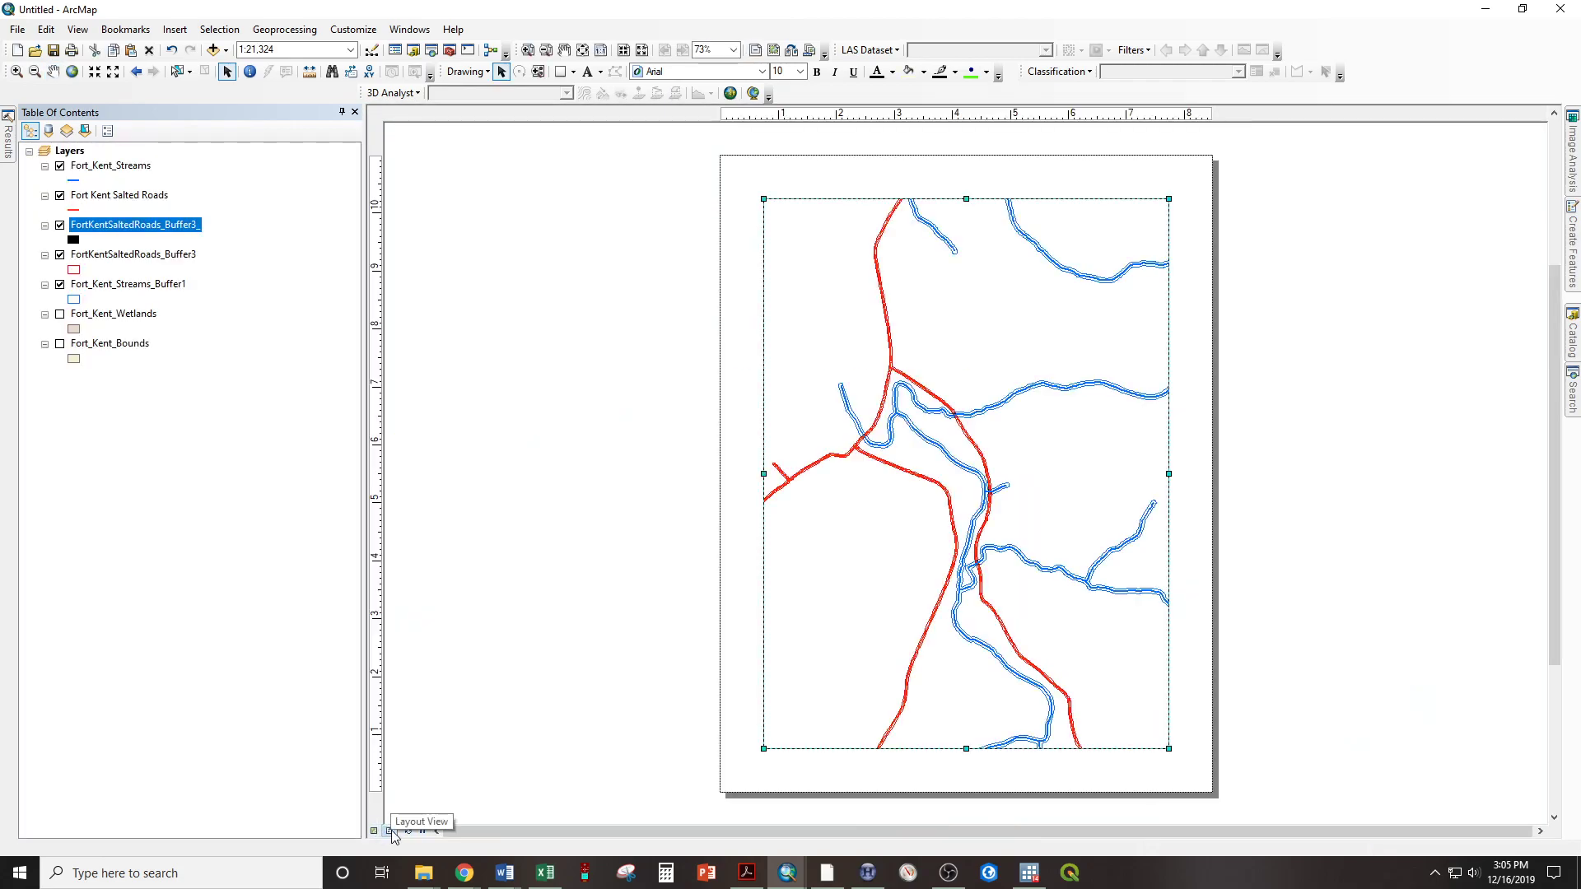
pyautogui.click(375, 832)
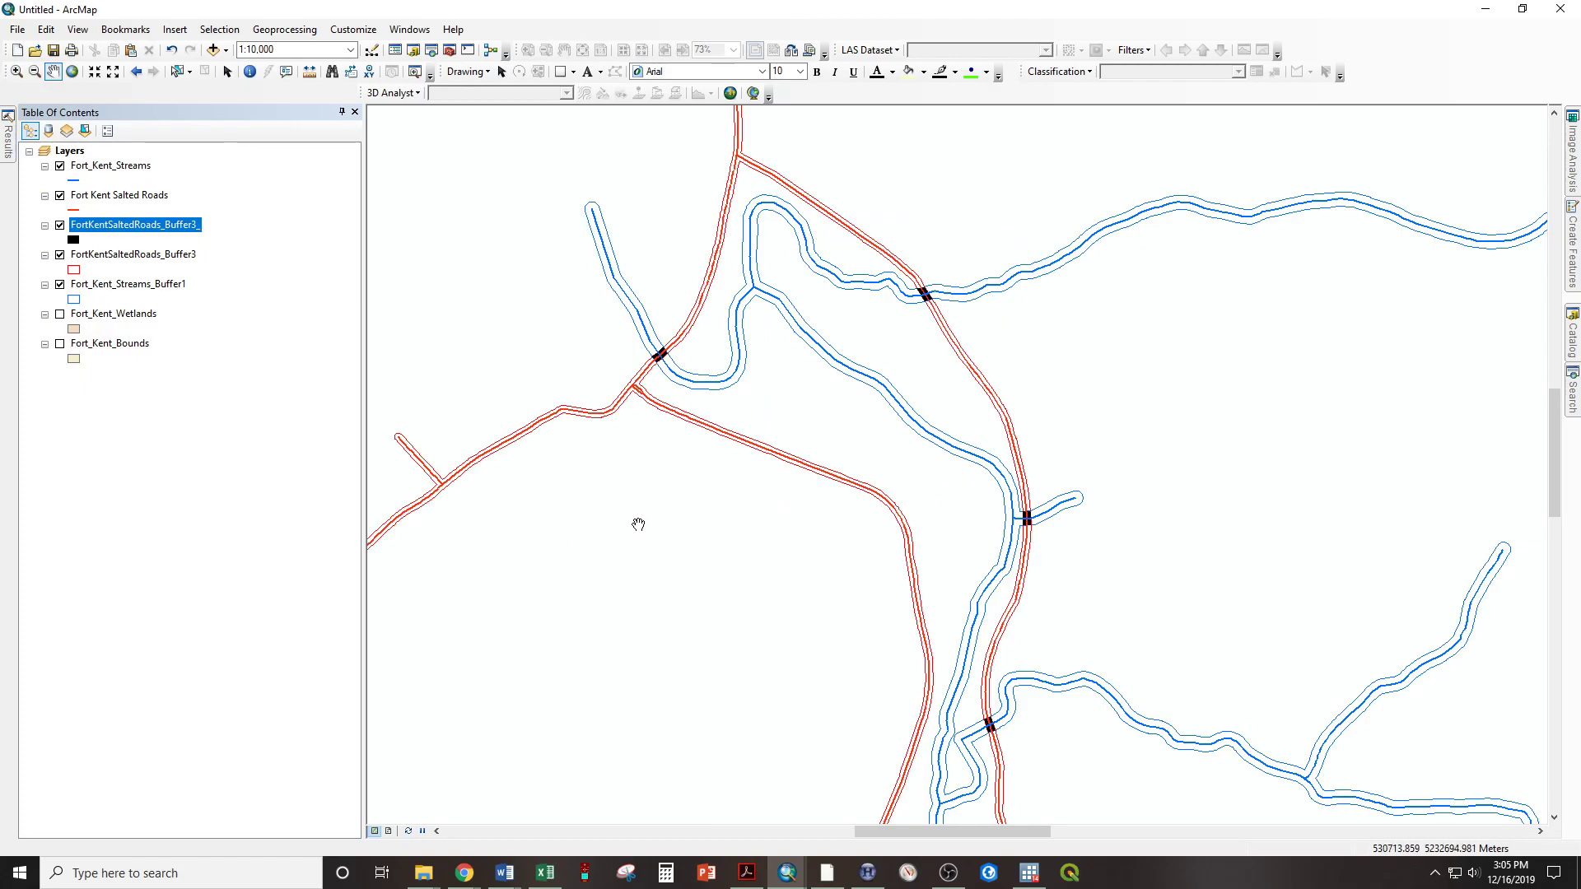
pyautogui.click(389, 831)
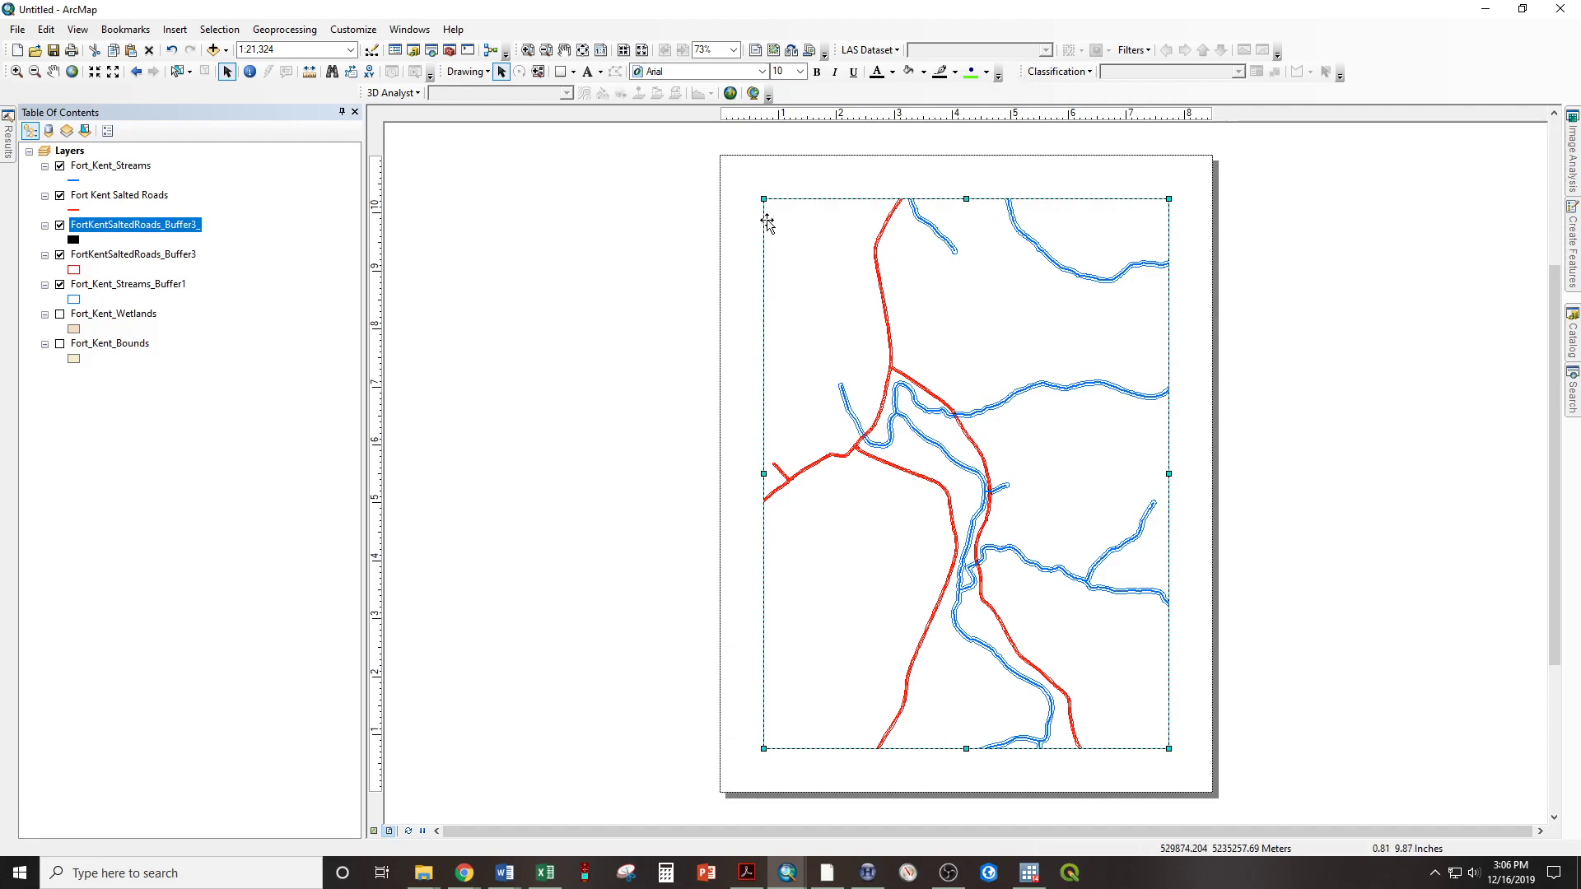
pyautogui.moveTo(764, 199); pyautogui.dragTo(721, 156)
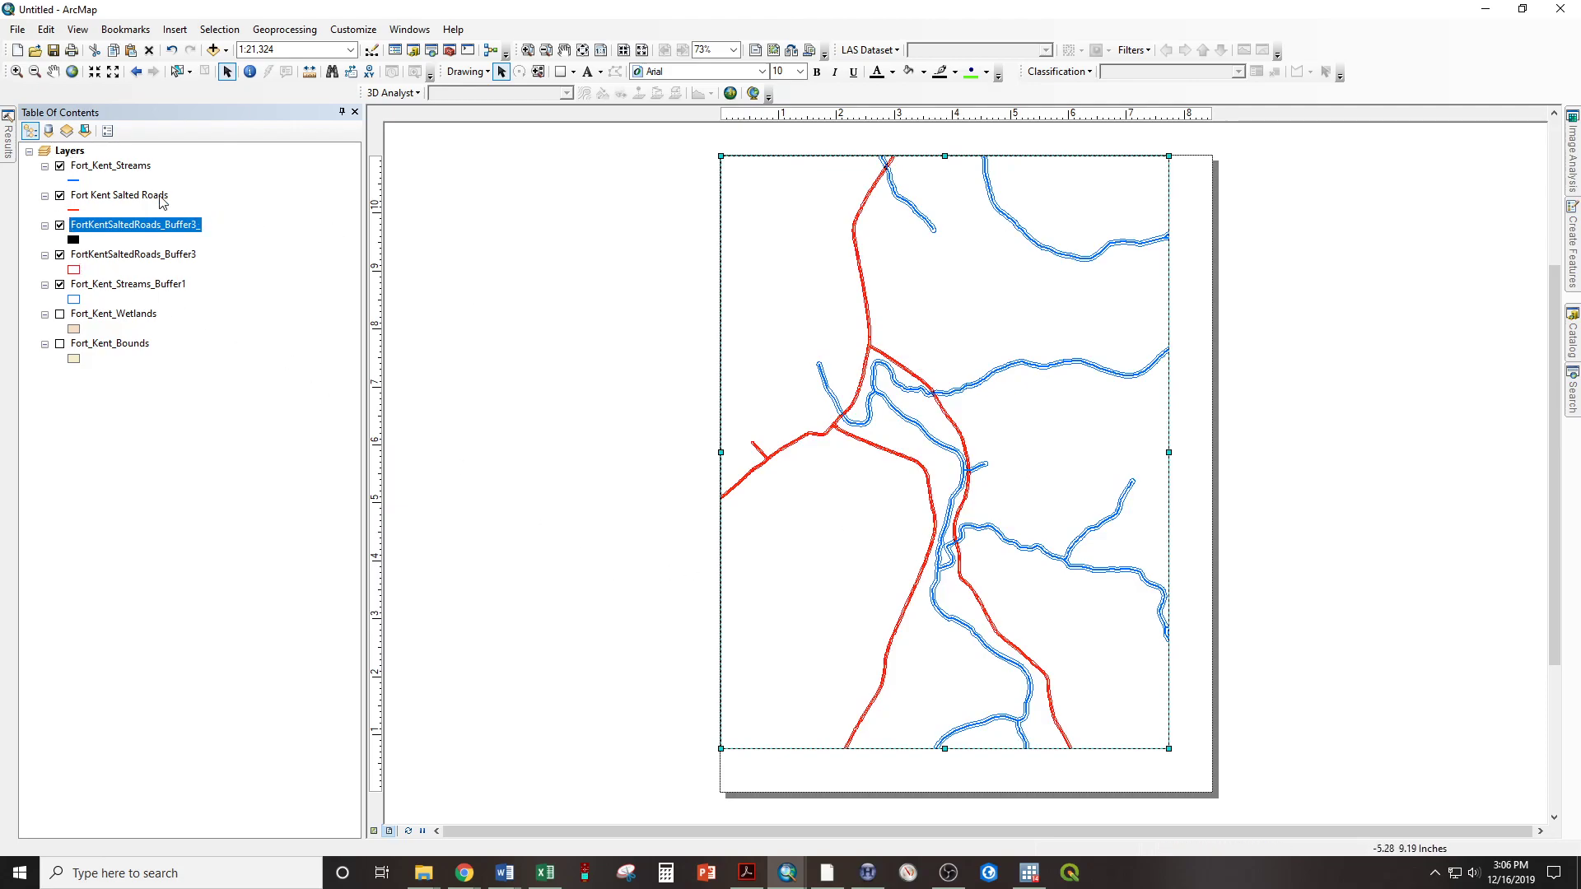
# In the data frame's size and position properties, set both the X and Y position to 0 in
pyautogui.click(73, 152)
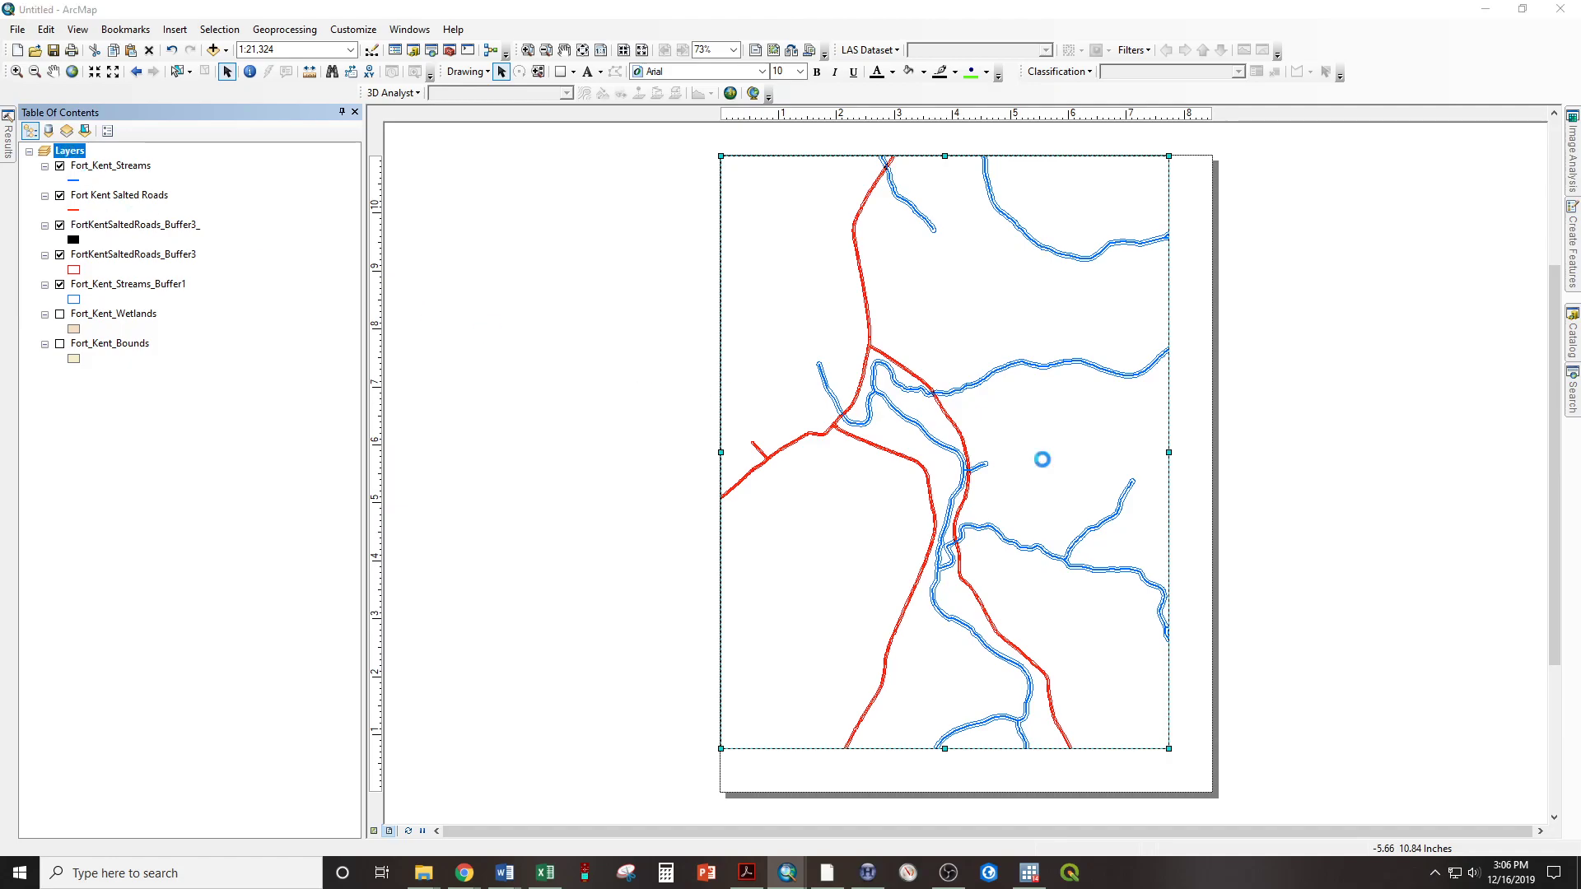
pyautogui.doubleClick(954, 447)
pyautogui.click(945, 213)
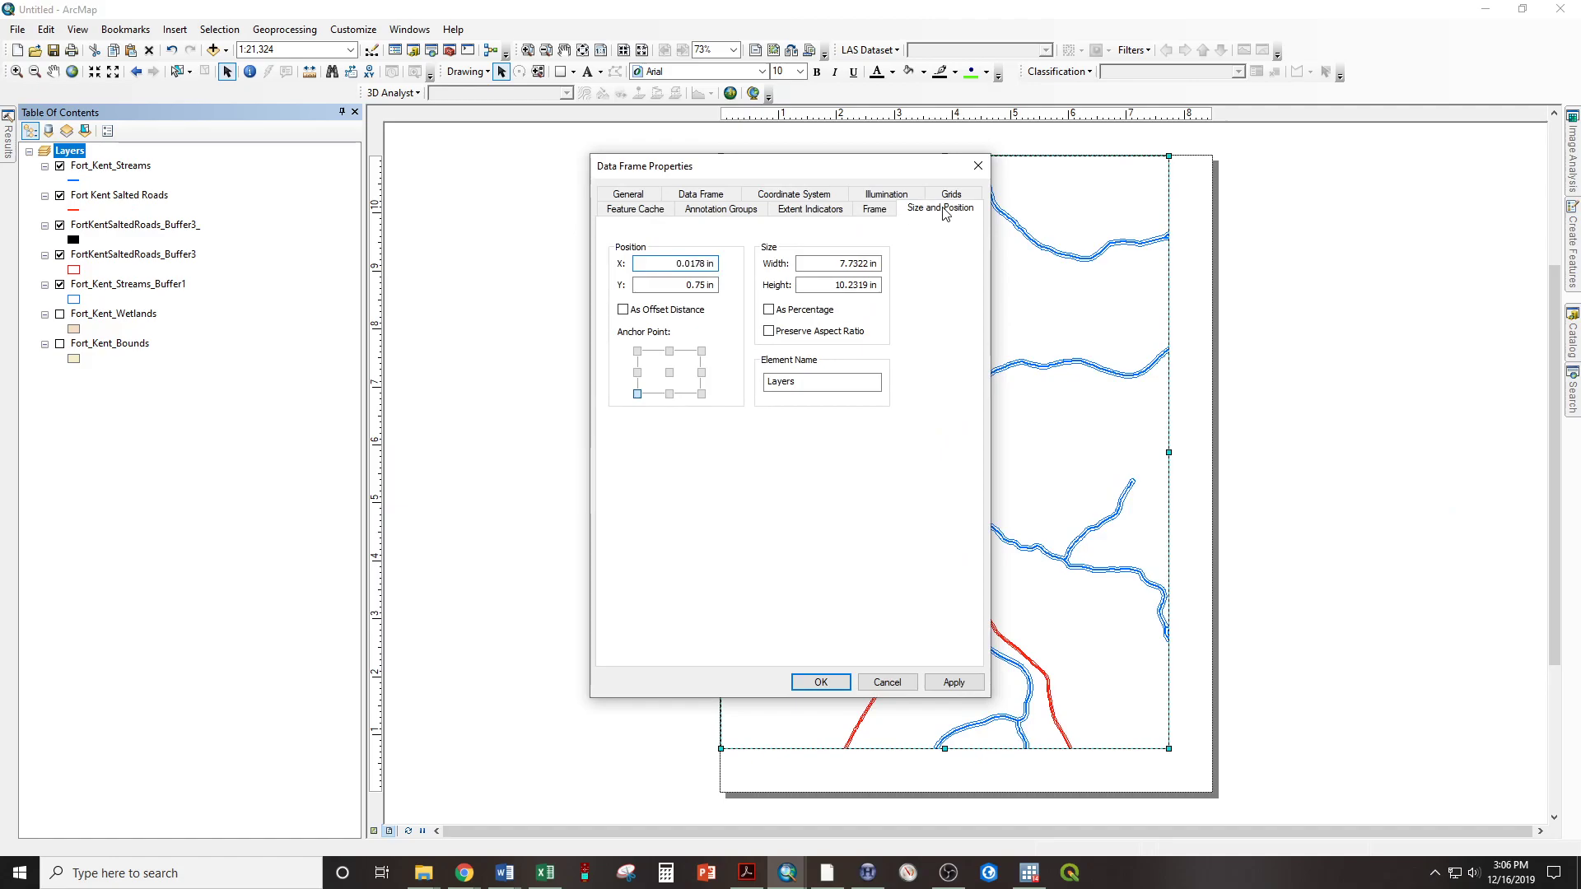
pyautogui.click(662, 265)
pyautogui.doubleClick(669, 263)
pyautogui.write('0')
pyautogui.doubleClick(685, 285)
pyautogui.write('0')
pyautogui.press('Tab')
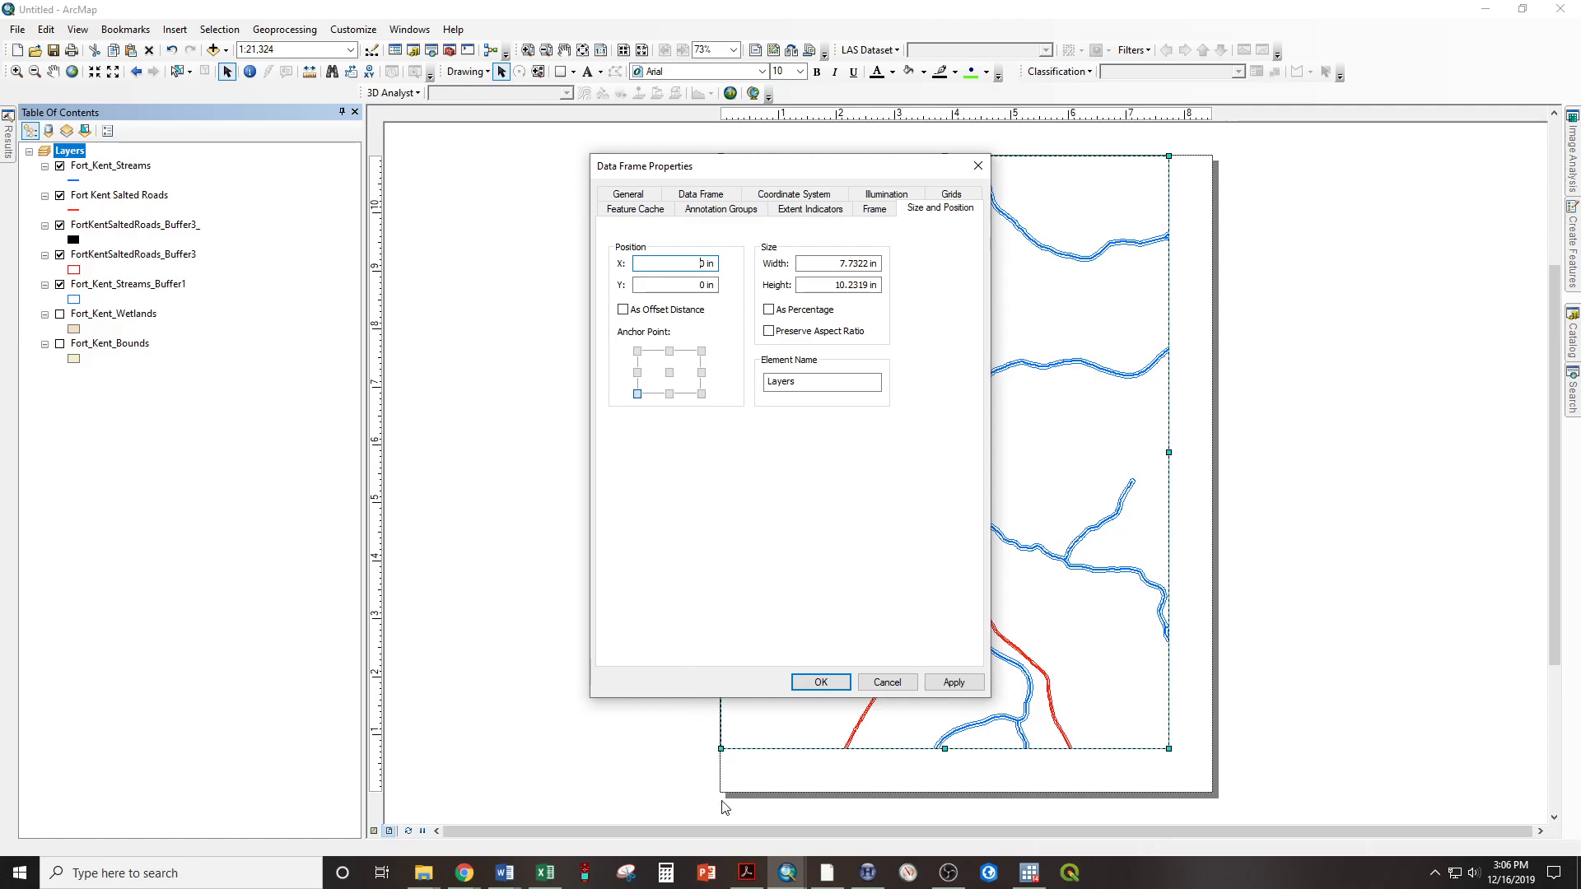
# Set the data frame's width to 8.5 in and its height to fill the whole page, and apply the properties
pyautogui.moveTo(824, 265); pyautogui.dragTo(1000, 263)
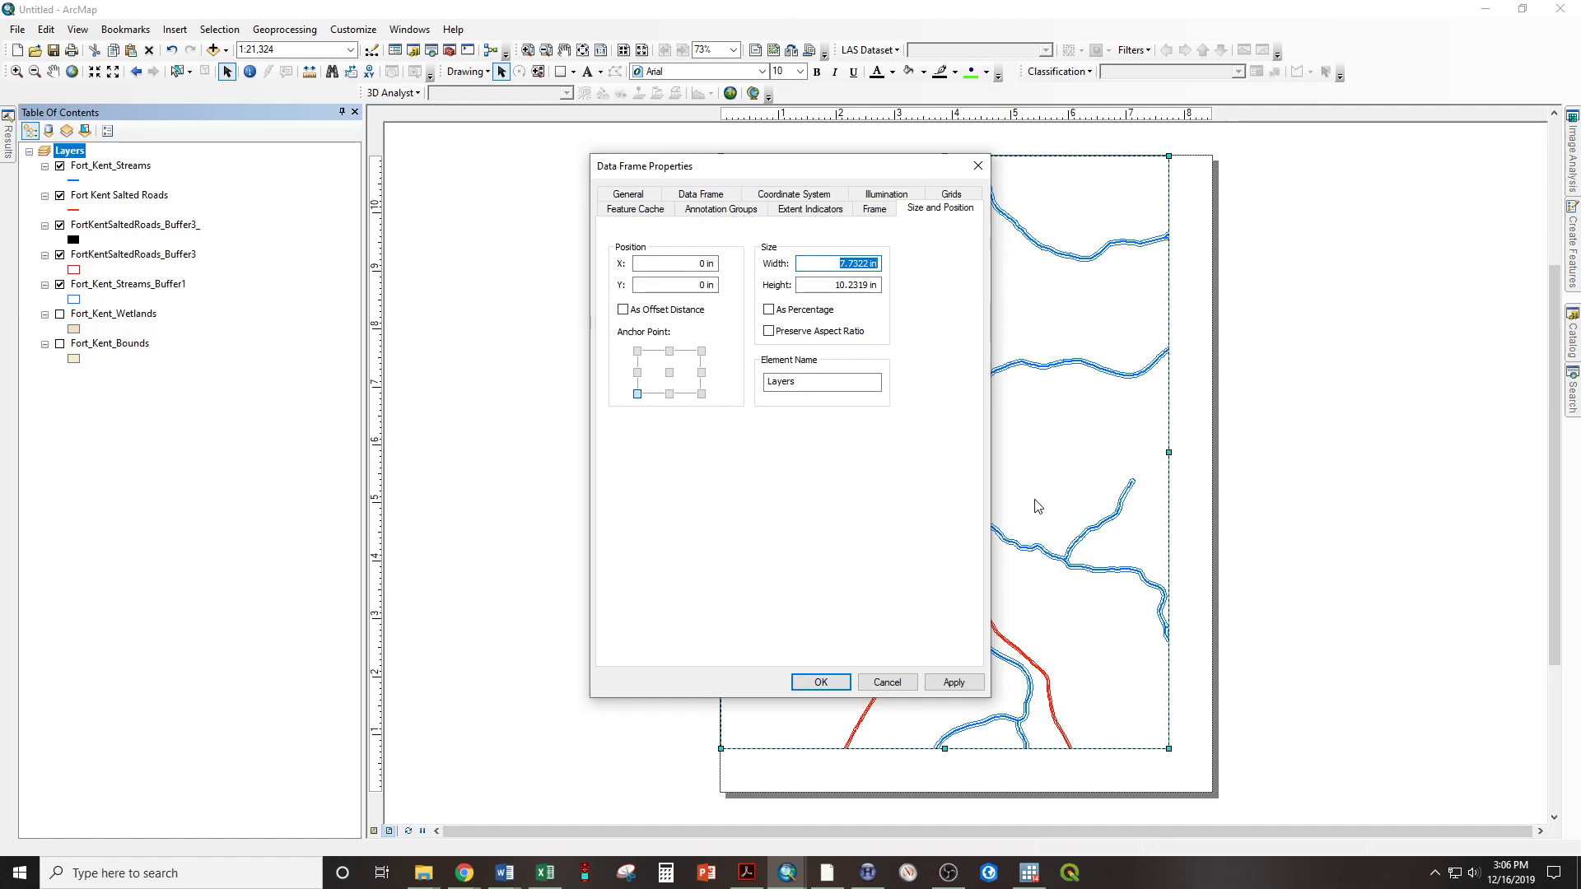
pyautogui.write('8.5')
pyautogui.press('Tab')
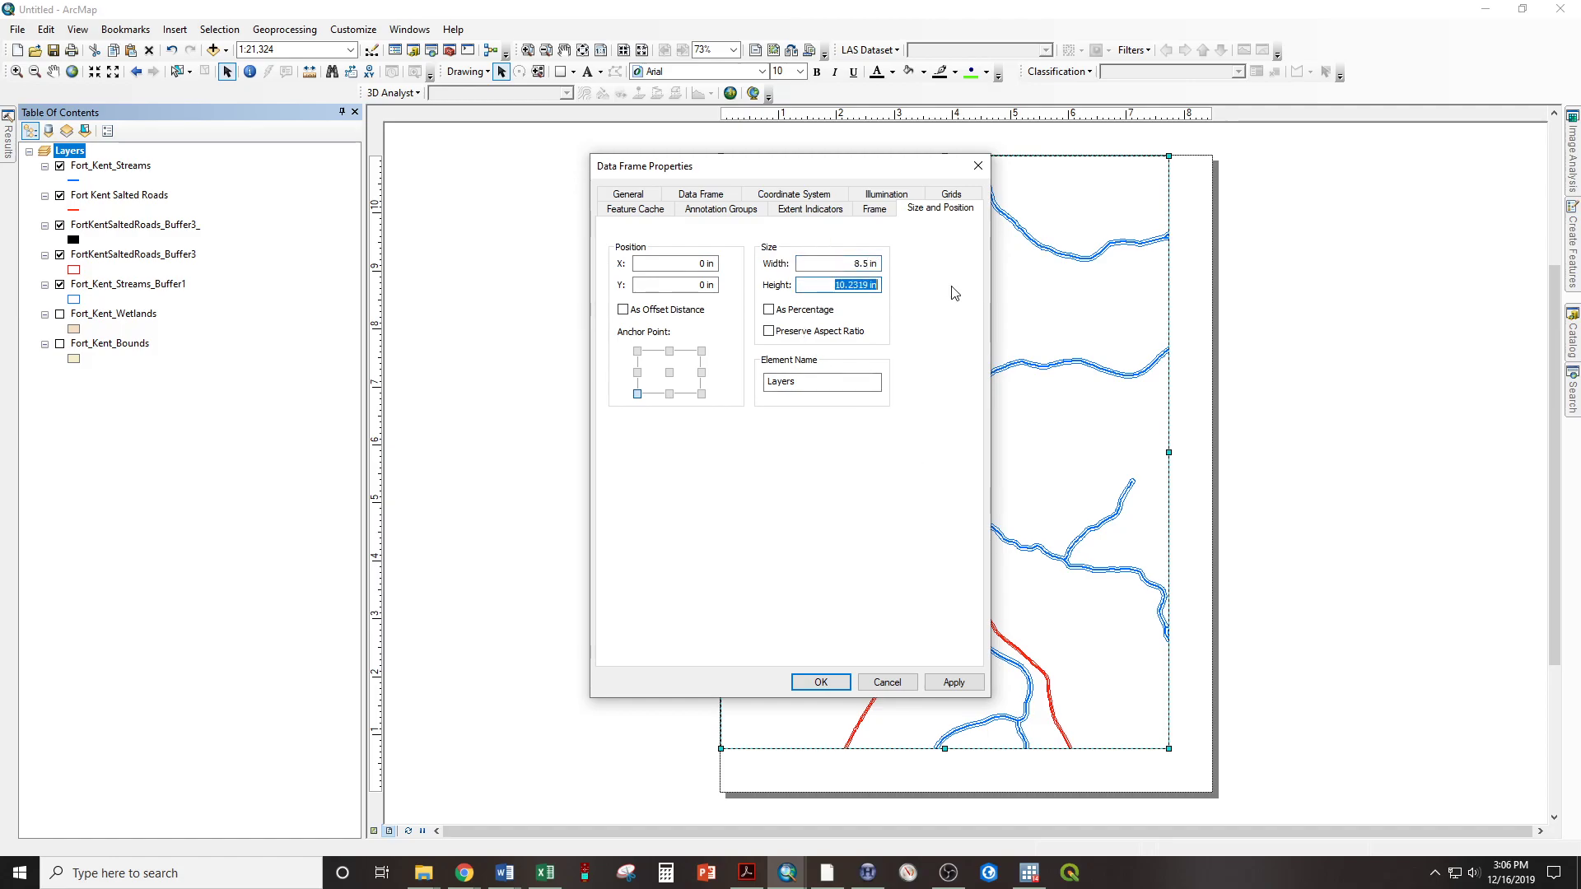
pyautogui.click(820, 682)
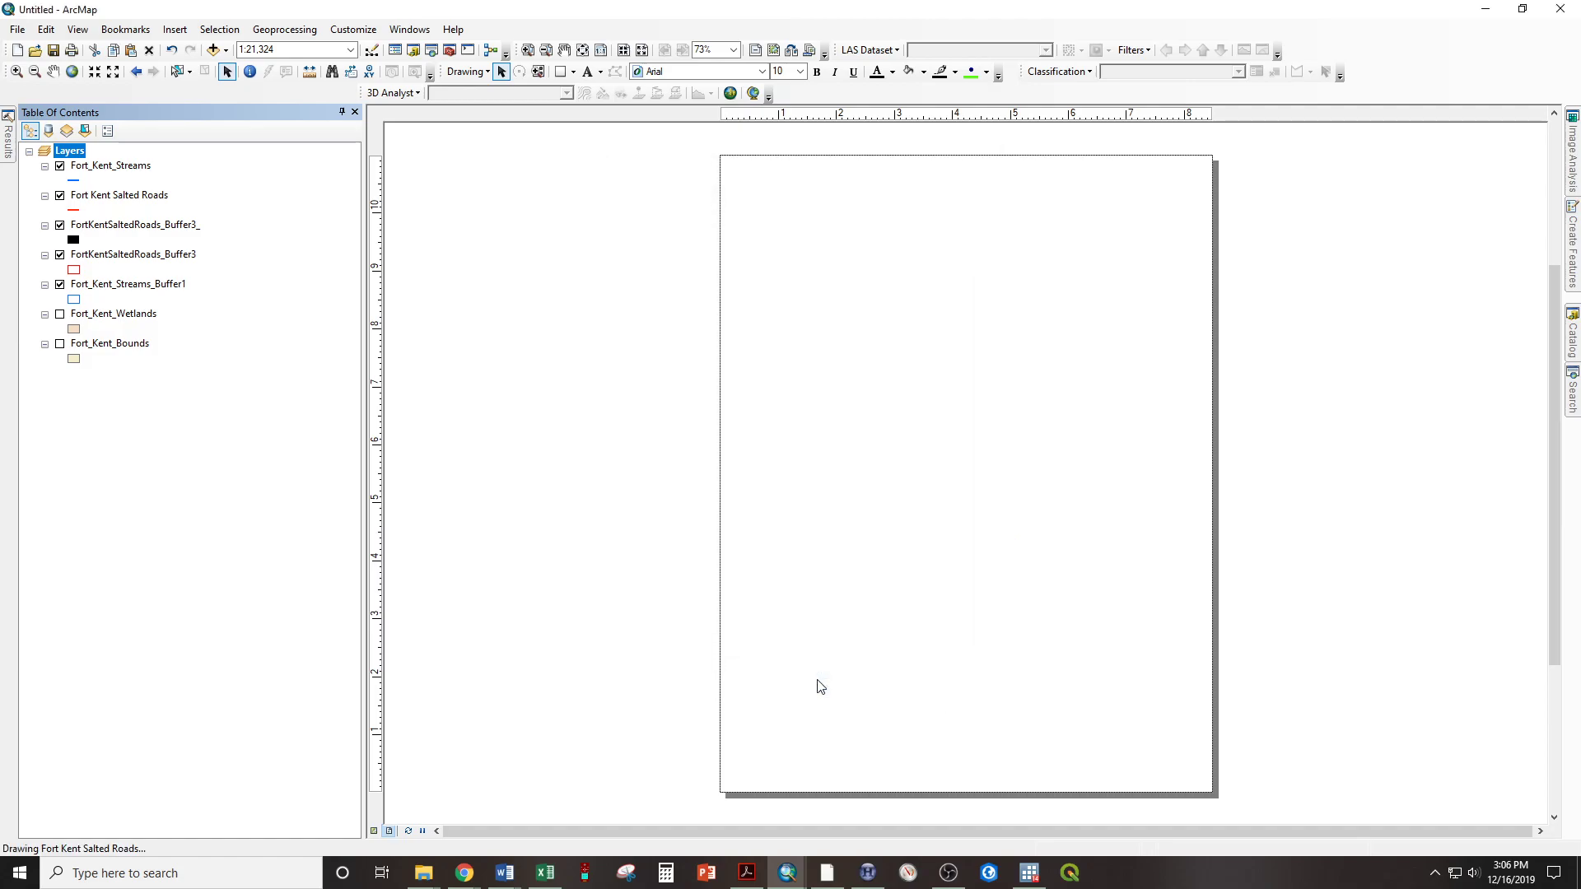
# Look at the layout page at several magnifications and return to the whole-page view
pyautogui.scroll(-5, 766, 556)
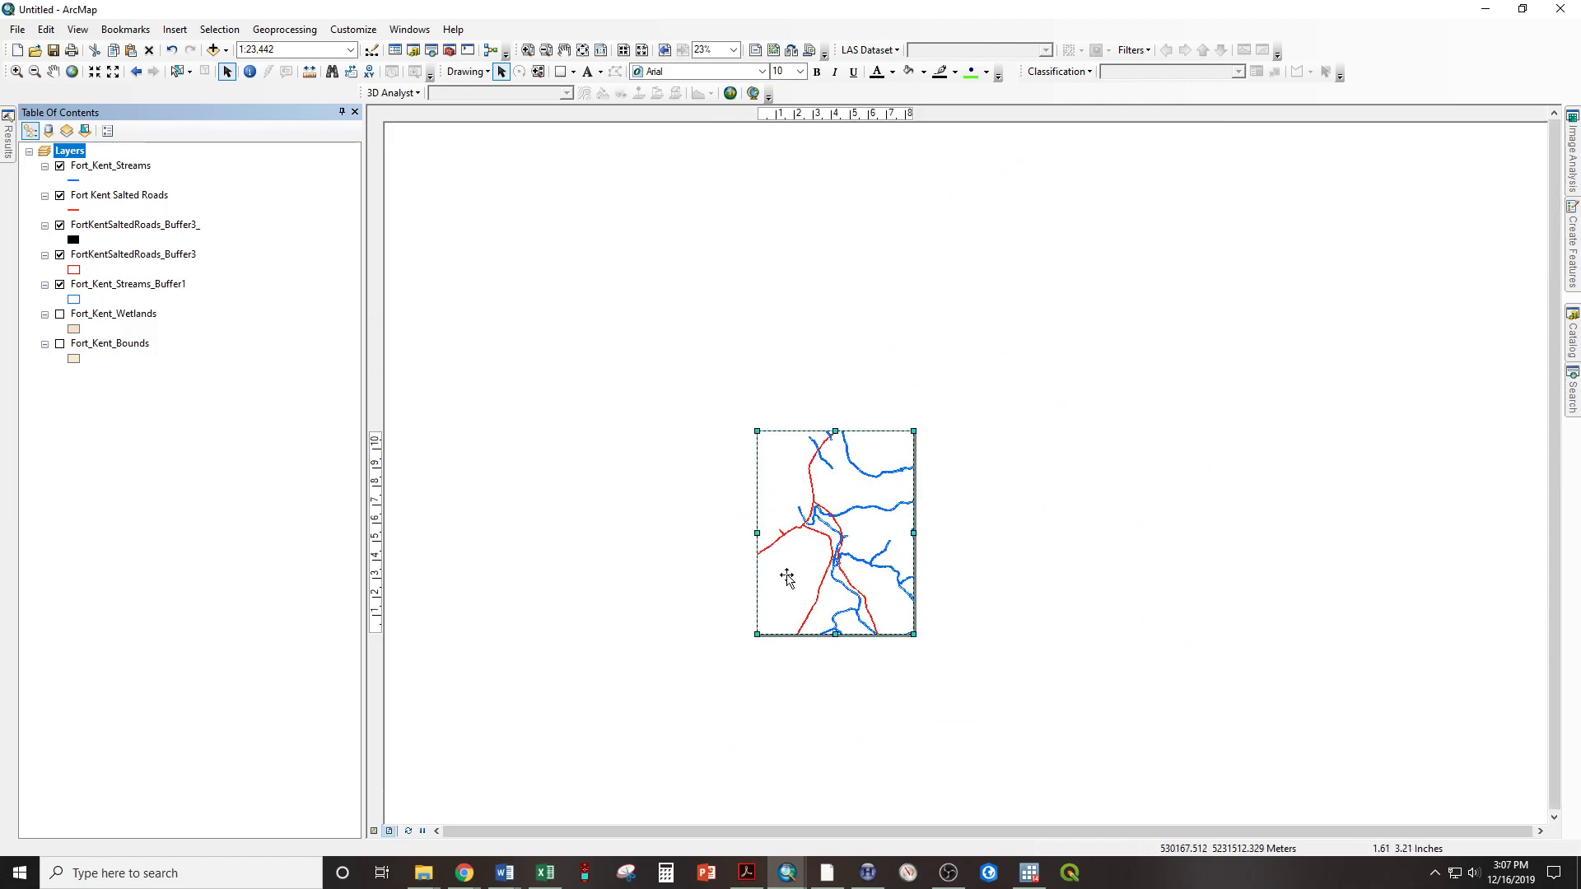
pyautogui.scroll(5, 788, 578)
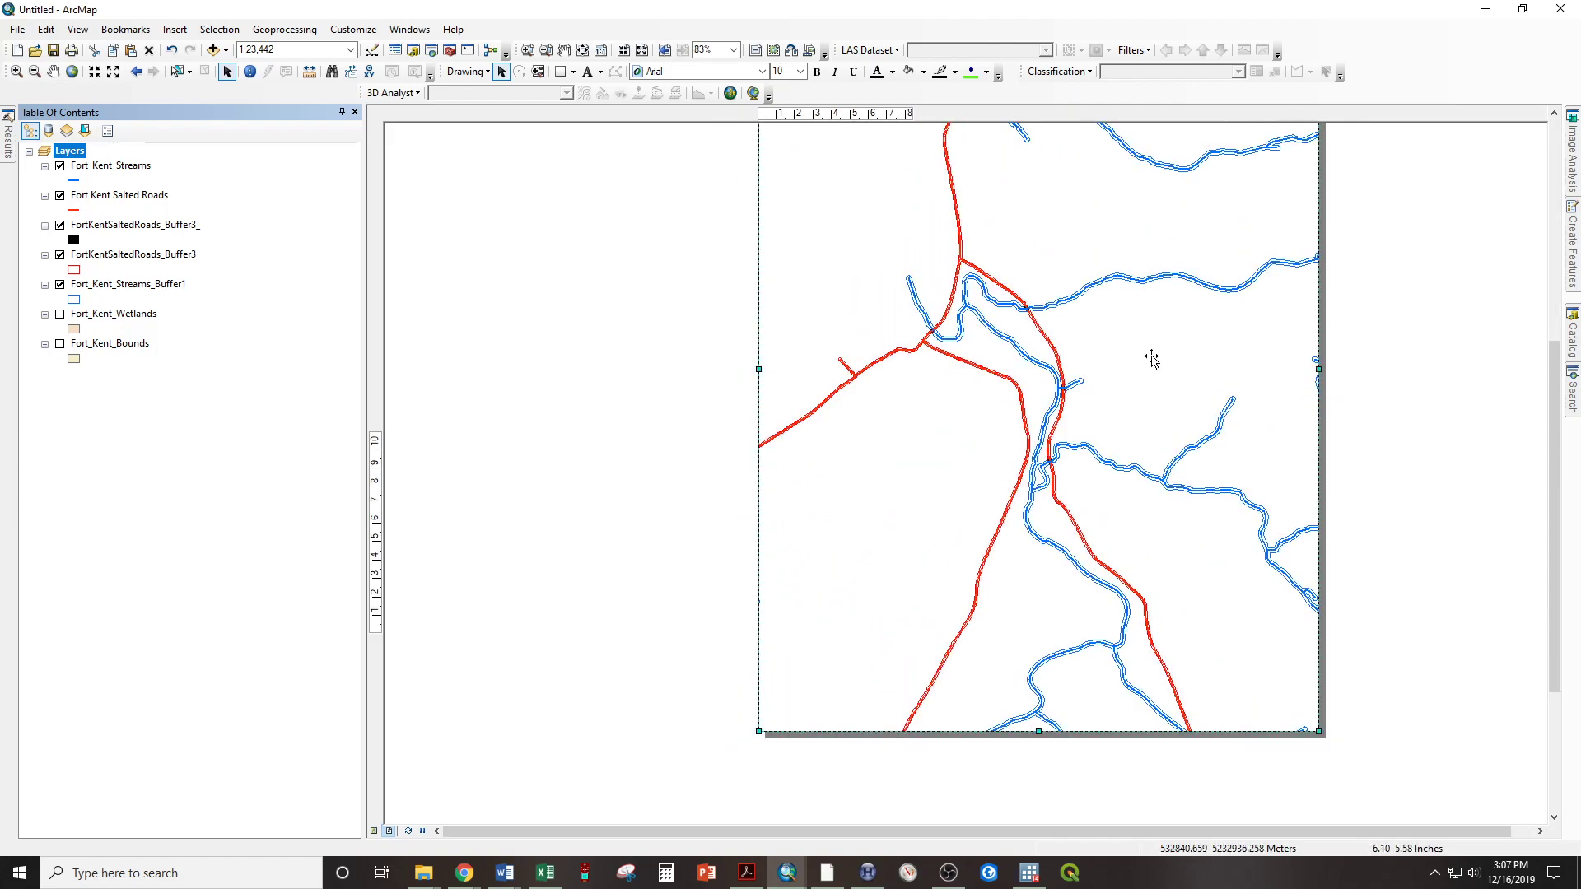
pyautogui.scroll(-3, 1112, 264)
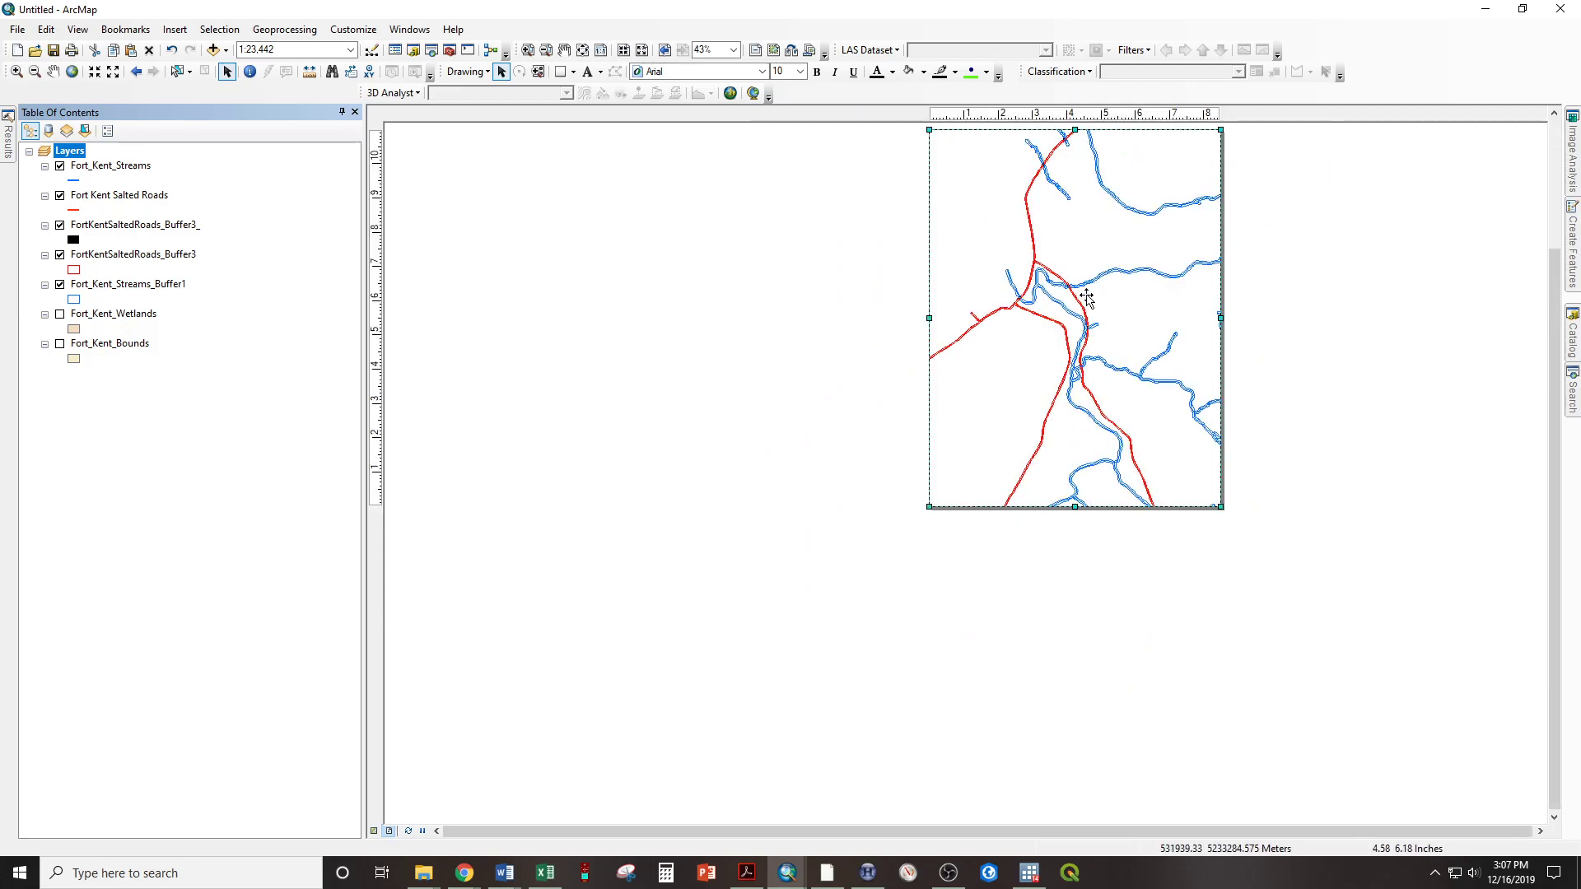
pyautogui.scroll(6, 1087, 298)
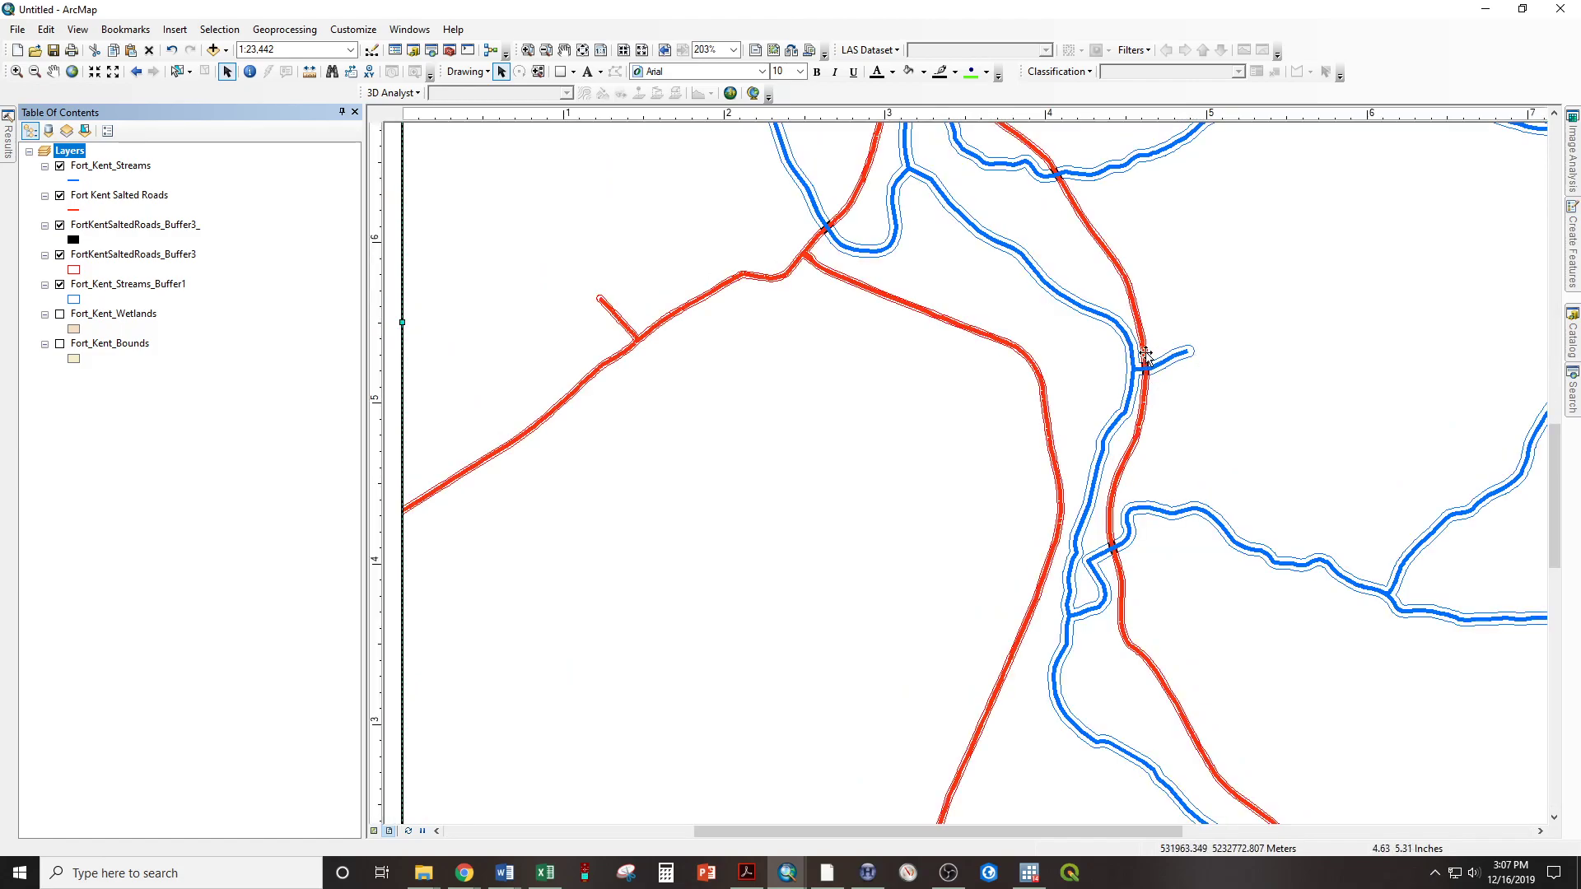
pyautogui.scroll(-4, 1101, 379)
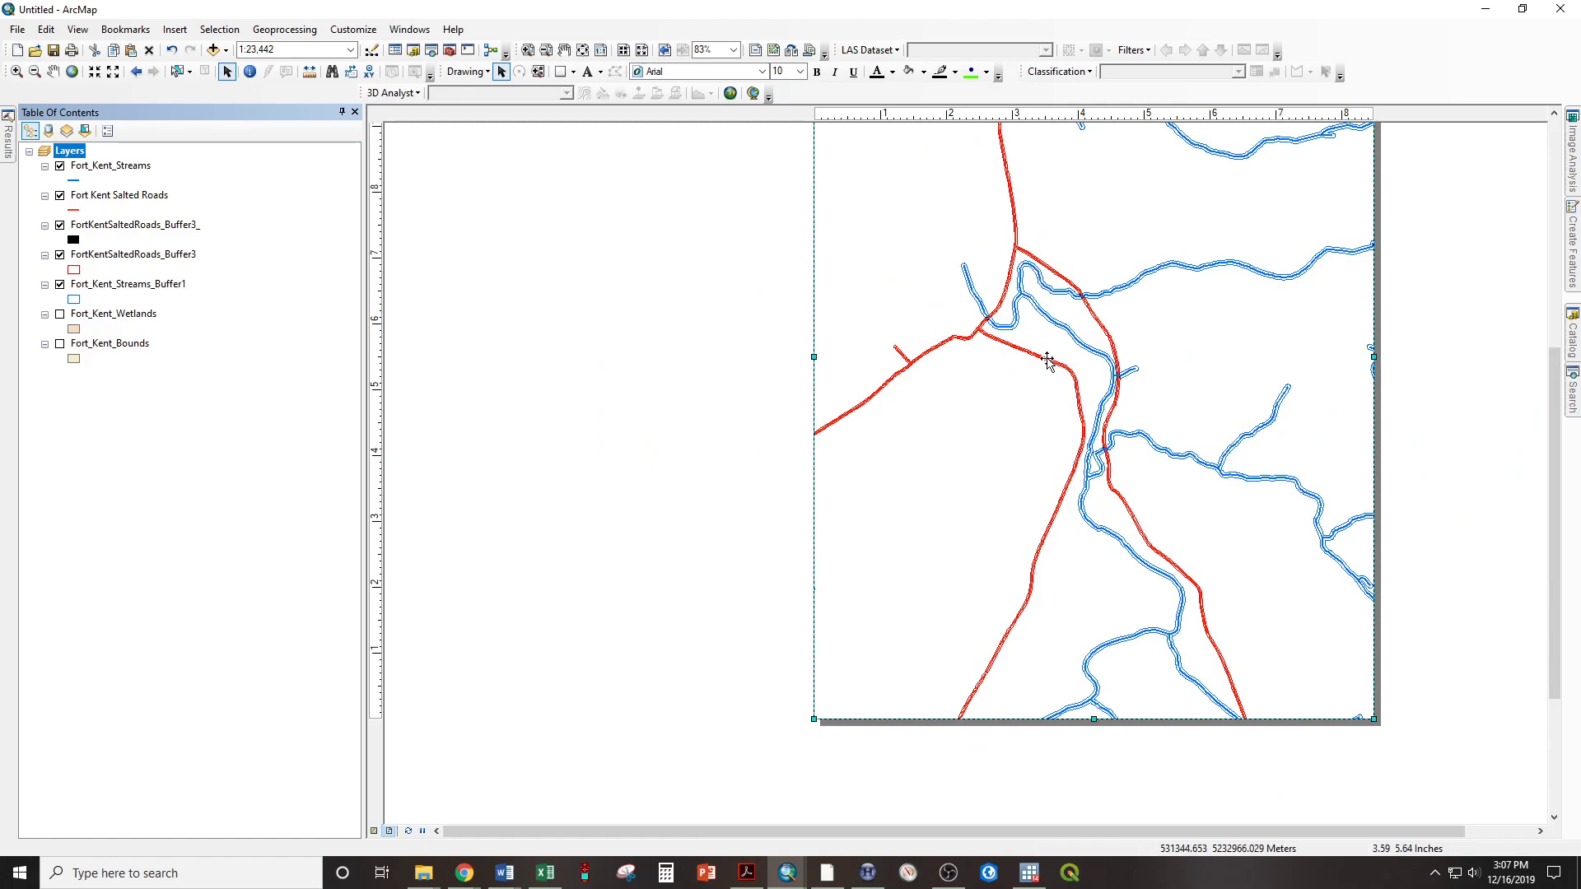
pyautogui.click(17, 73)
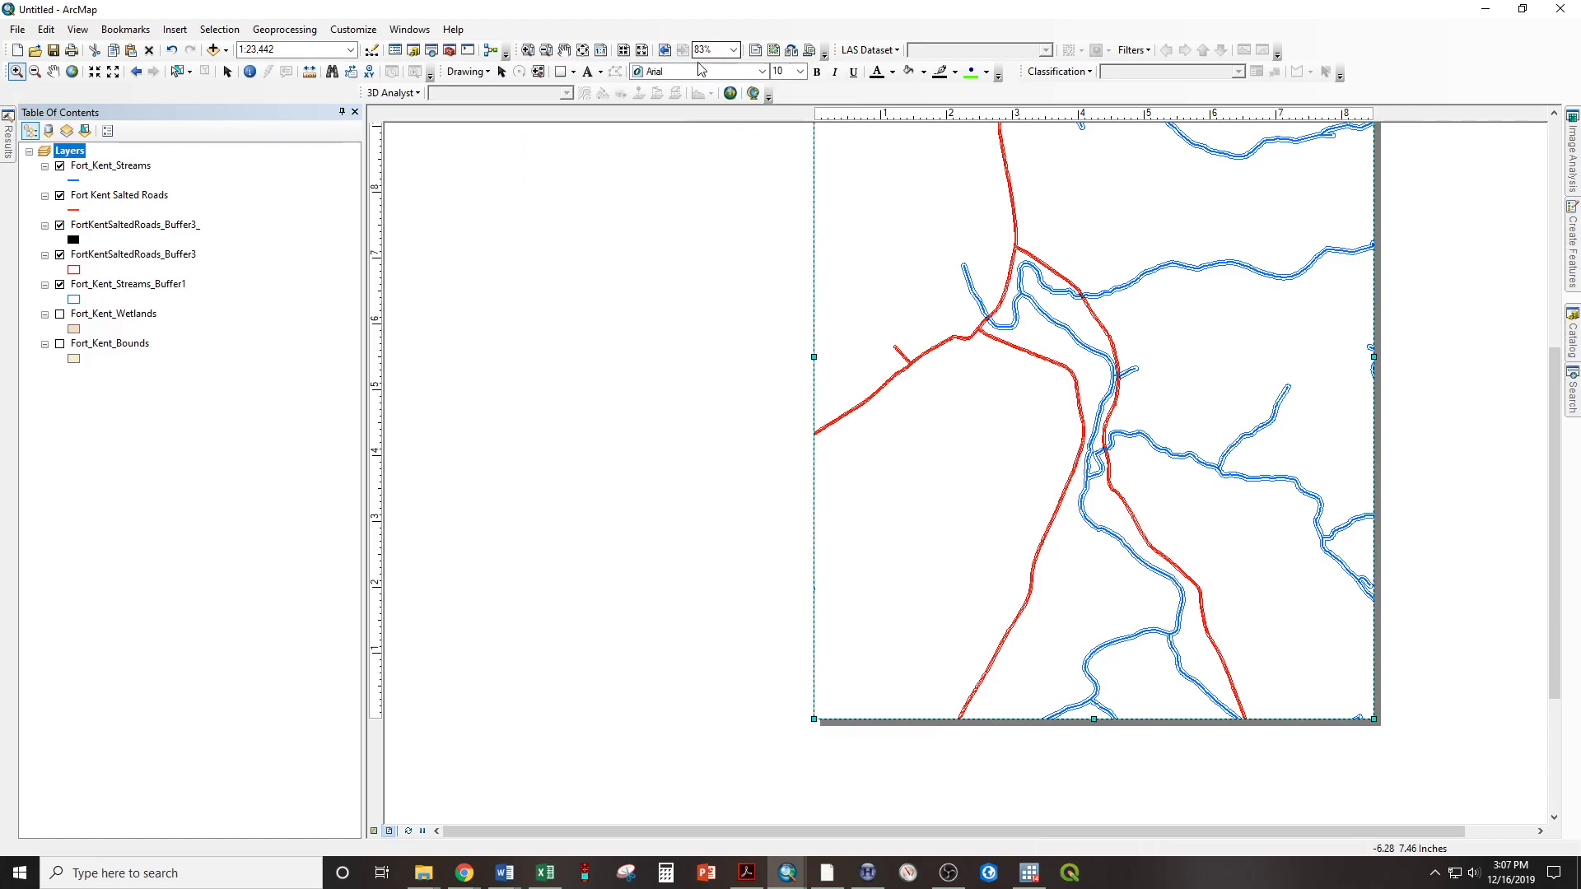
pyautogui.click(582, 51)
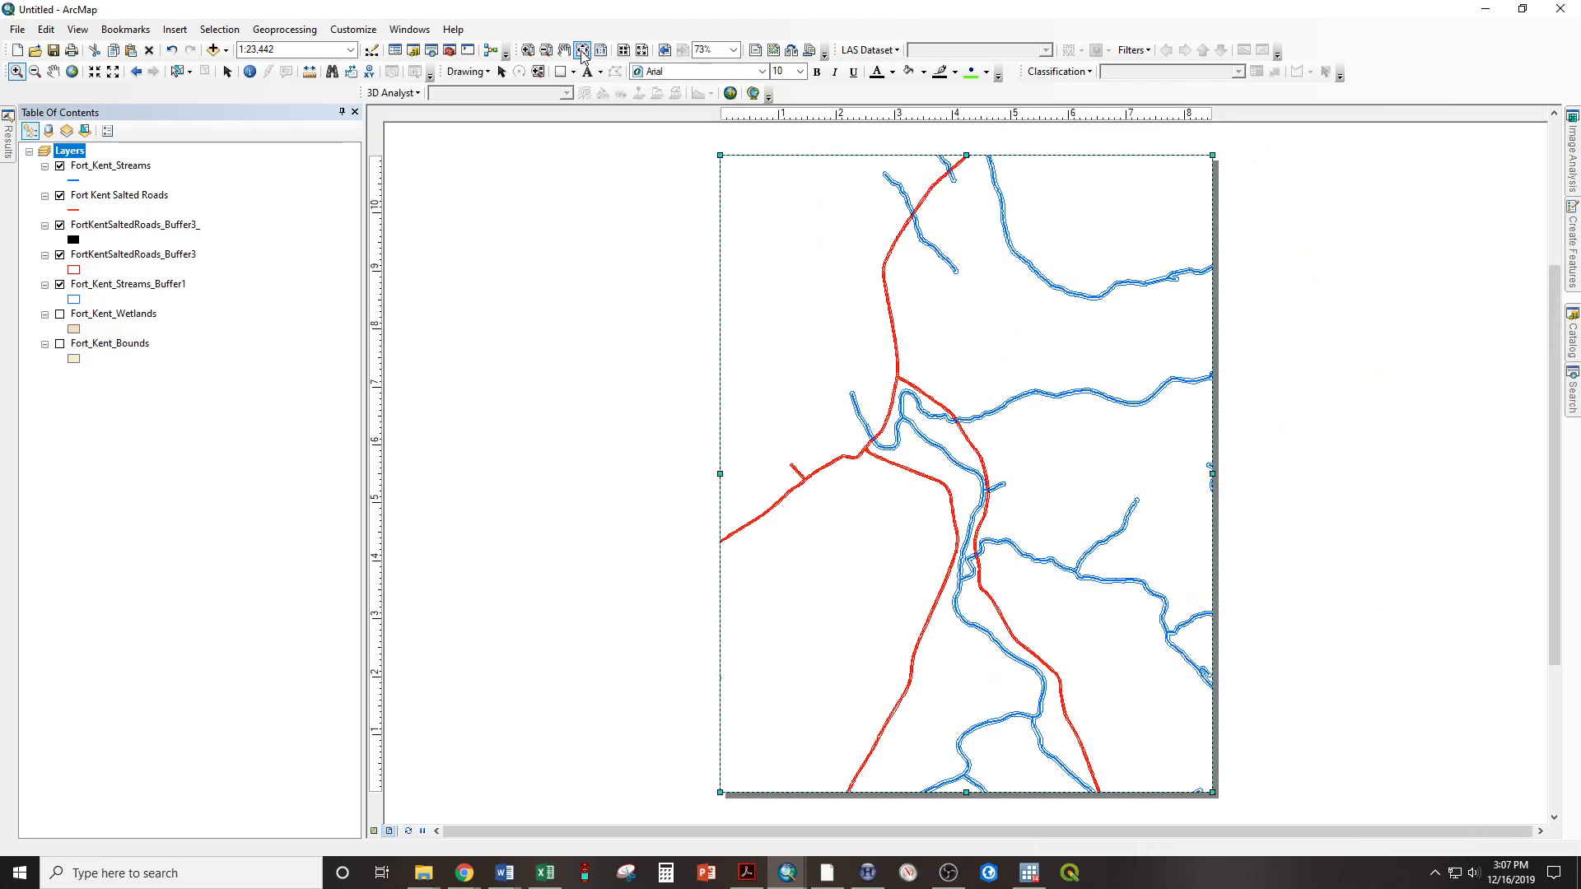
# Zoom the map inside the data frame to the central group of salted road and stream crossings, at about 1:8,205
pyautogui.click(15, 73)
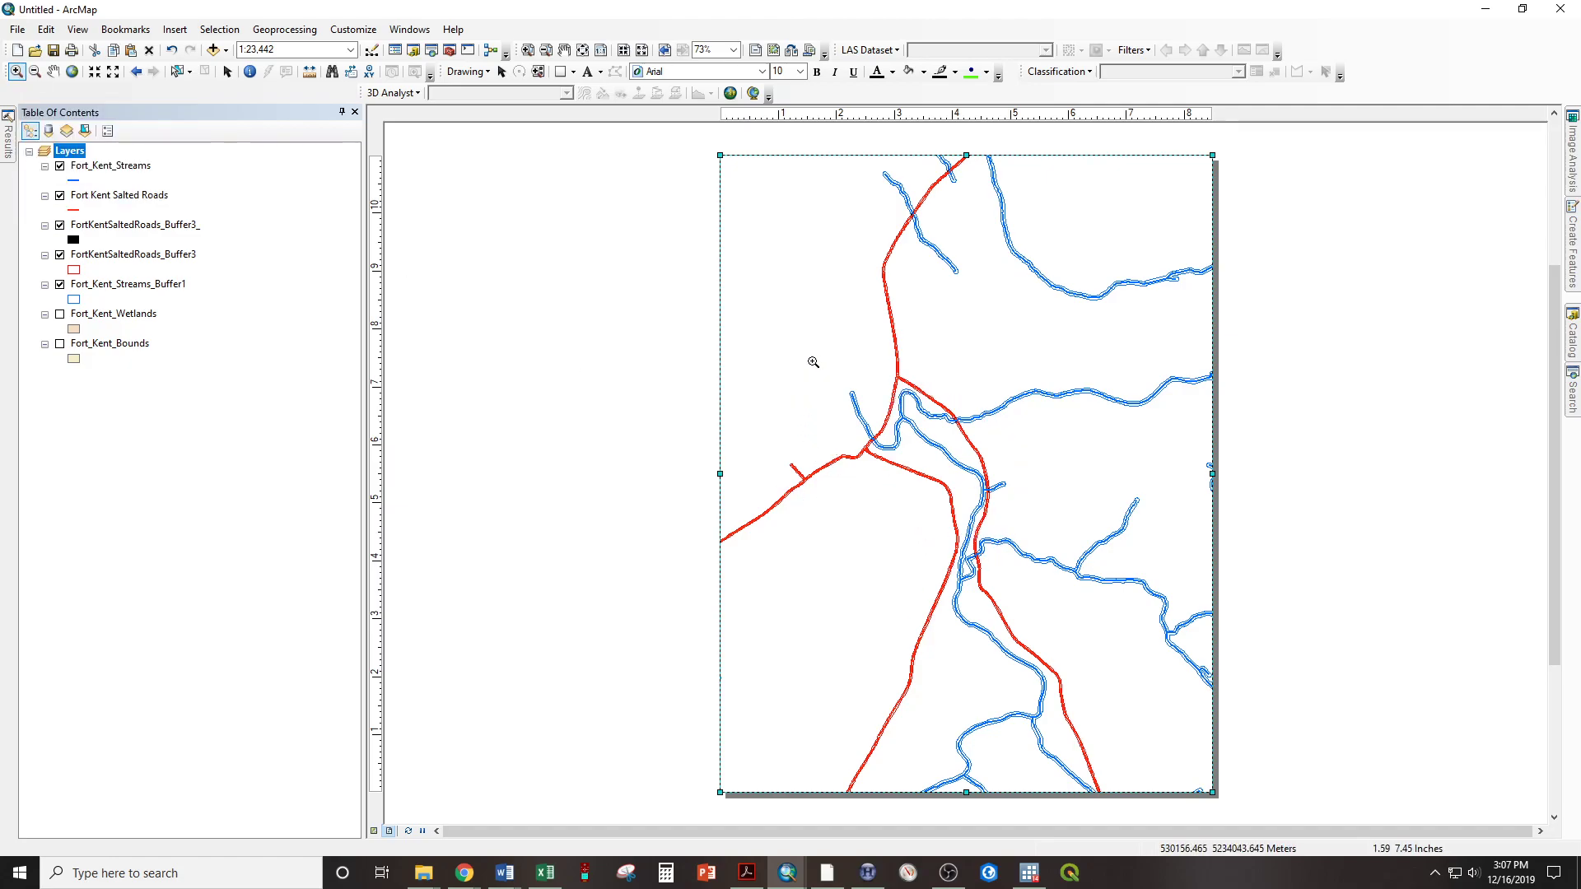
pyautogui.moveTo(813, 362); pyautogui.dragTo(1025, 603)
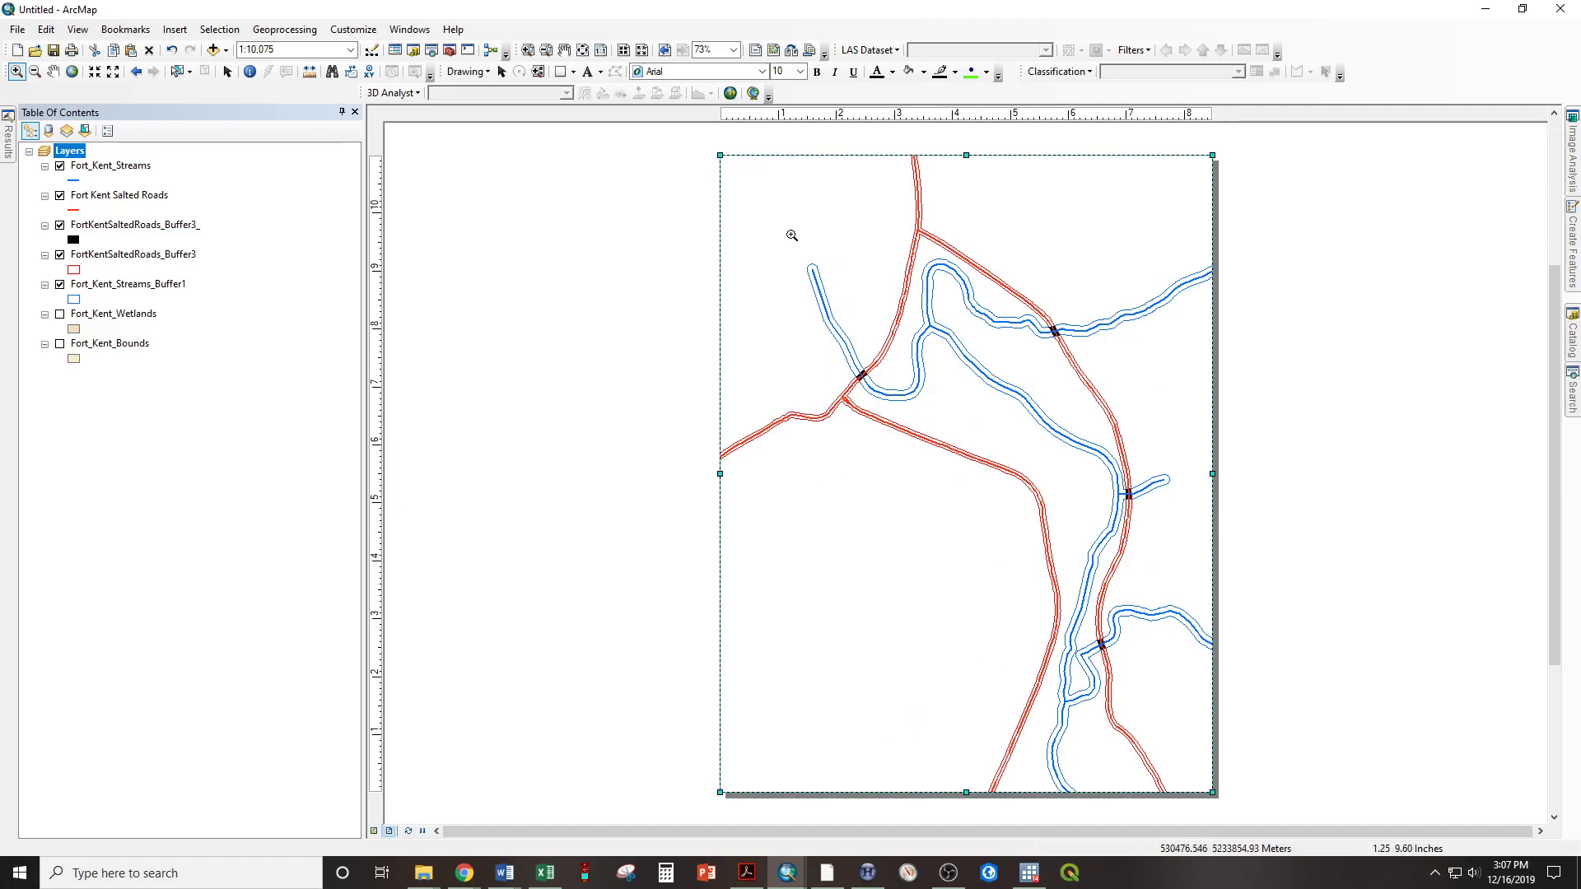
pyautogui.moveTo(778, 214); pyautogui.dragTo(1188, 682)
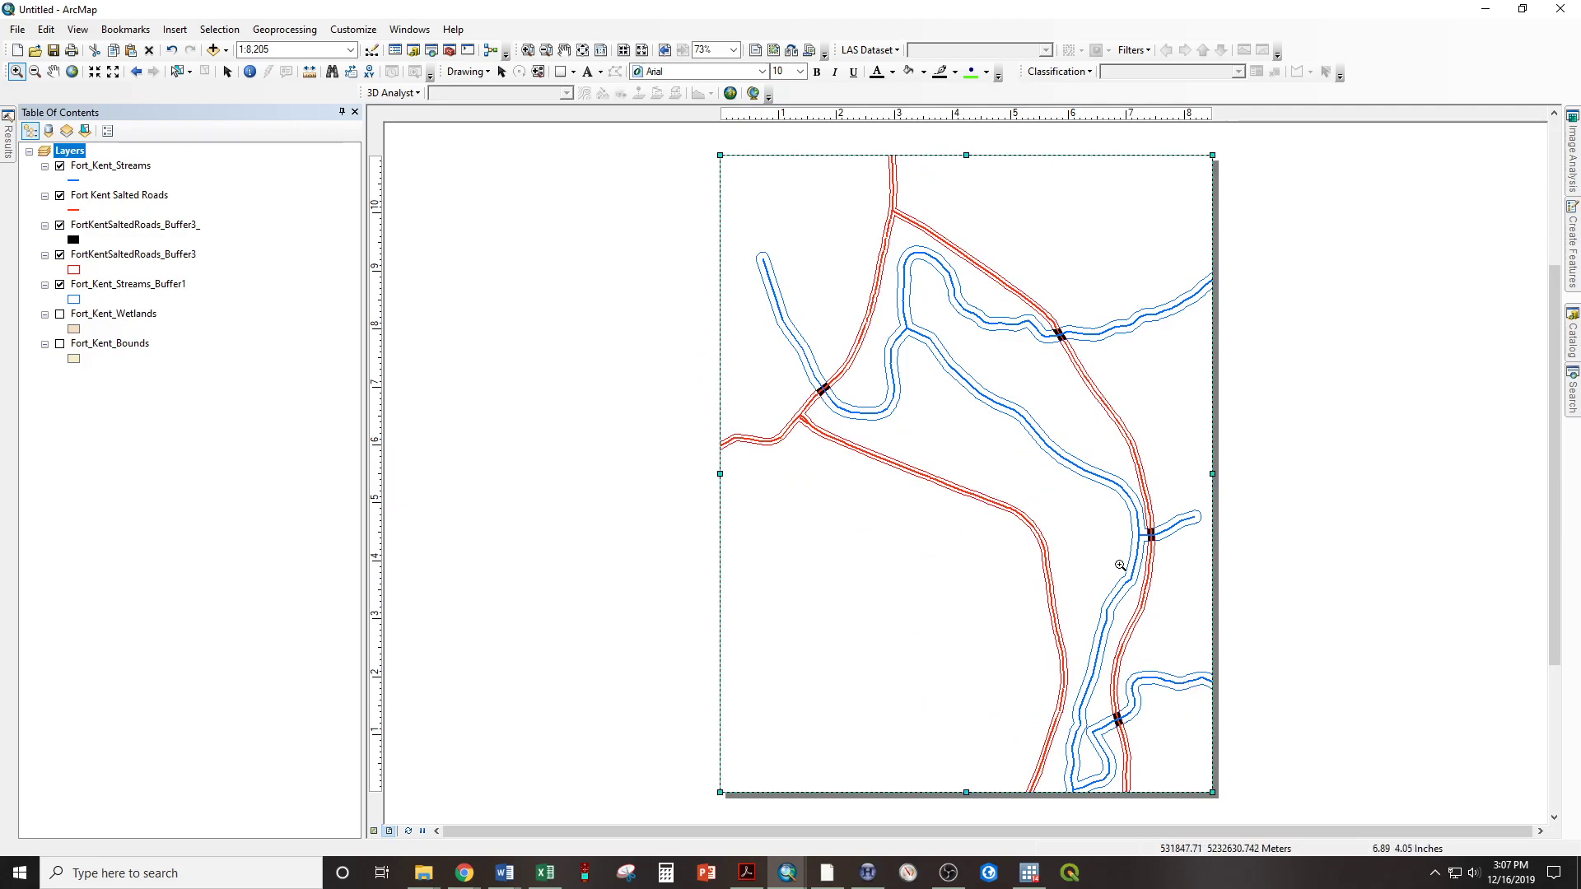
# Set the map scale of the data frame to 1:8,000
pyautogui.click(313, 50)
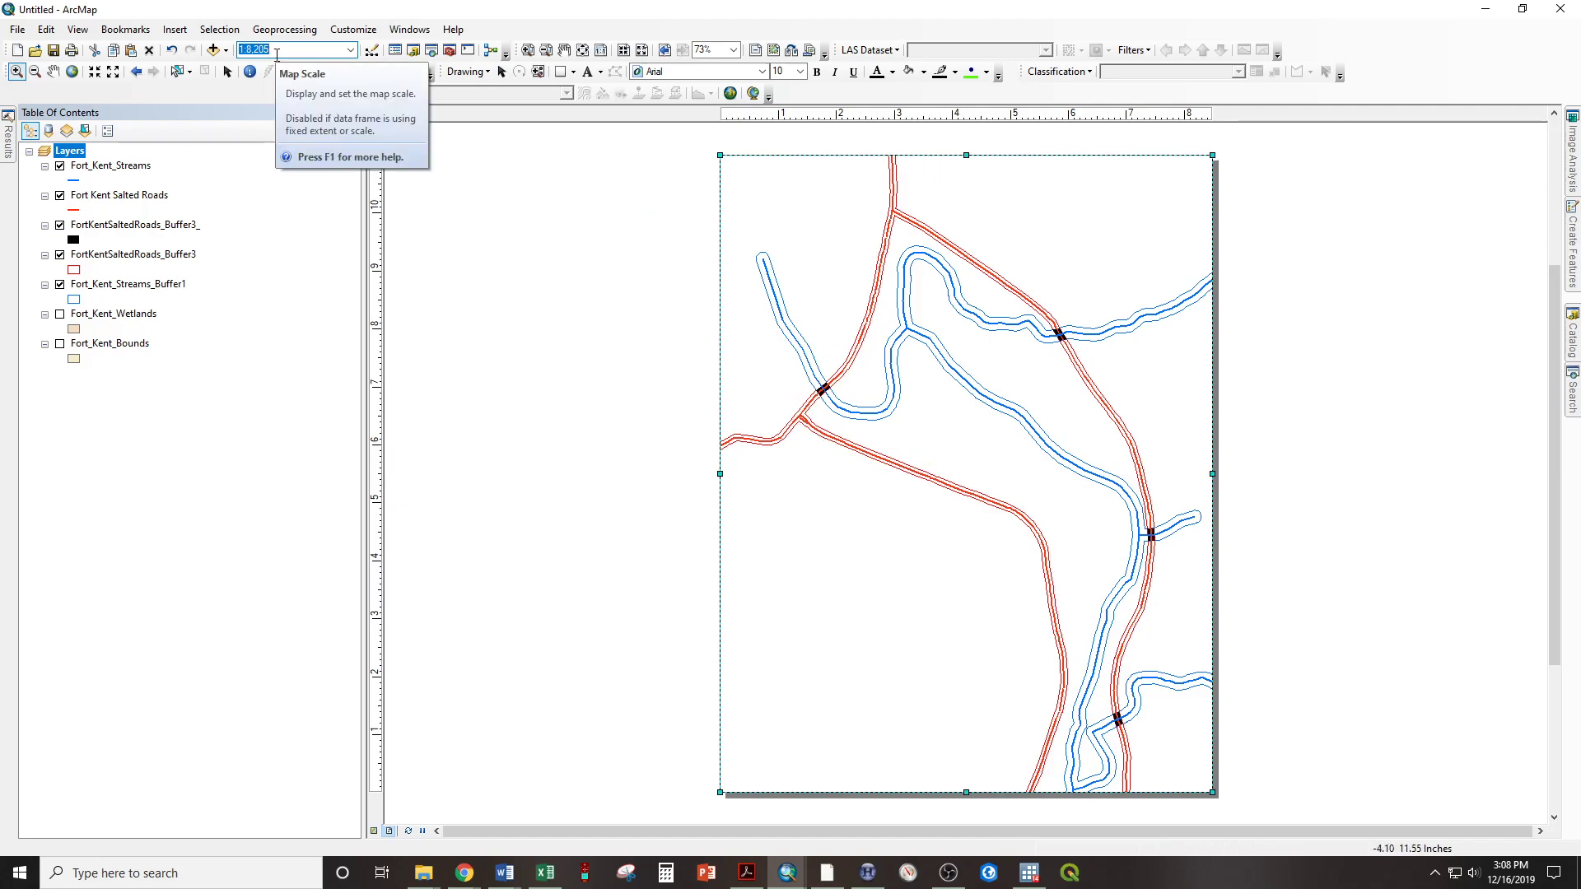
pyautogui.write('8,')
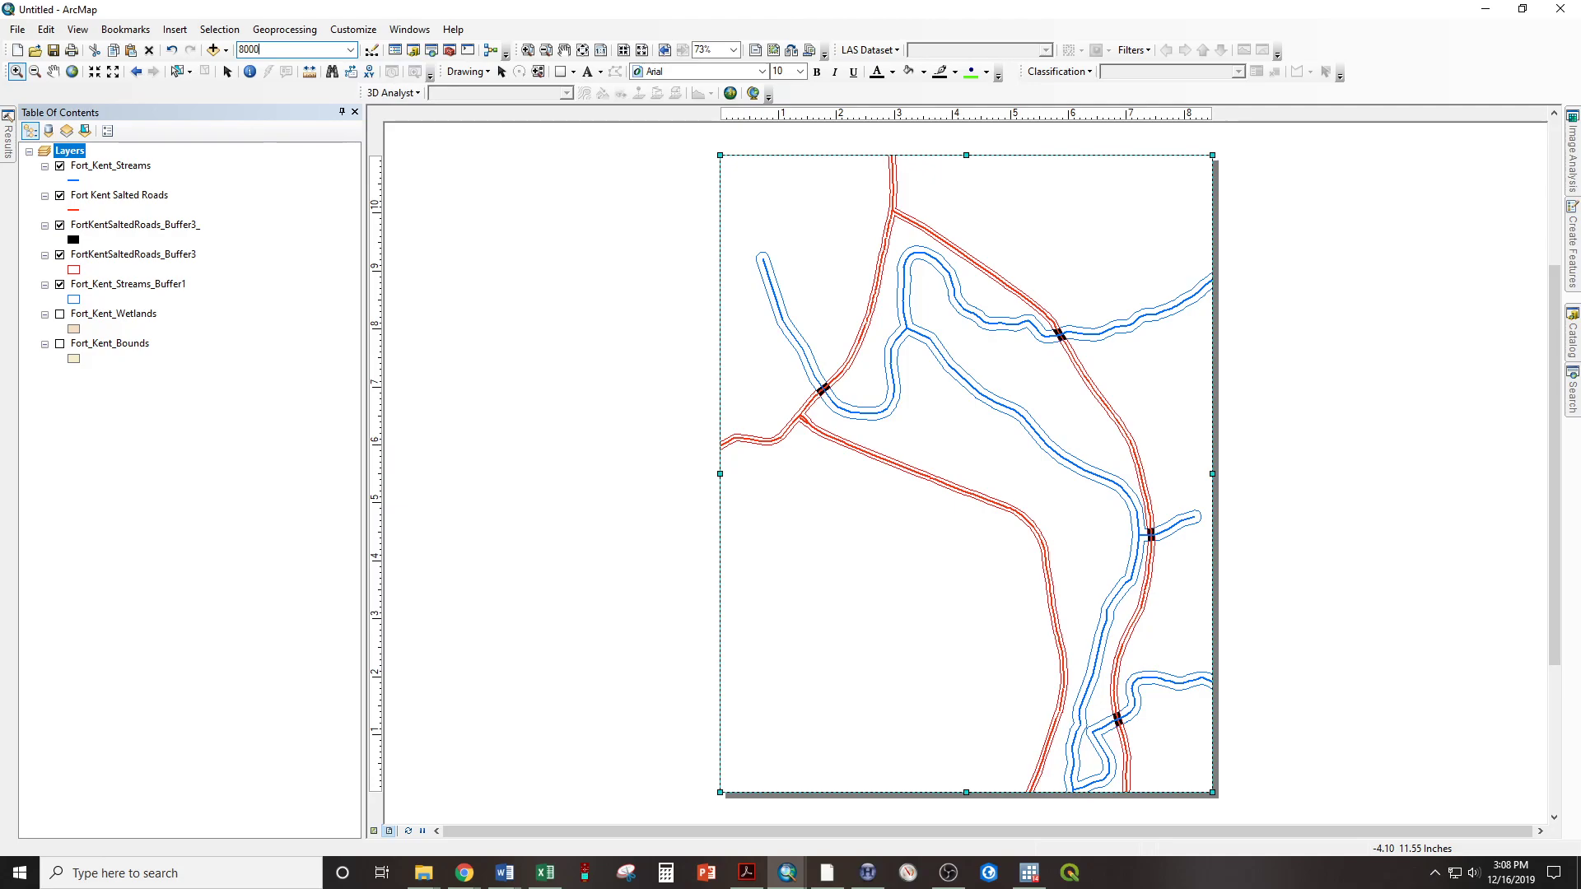
pyautogui.write('000')
pyautogui.press('Return')
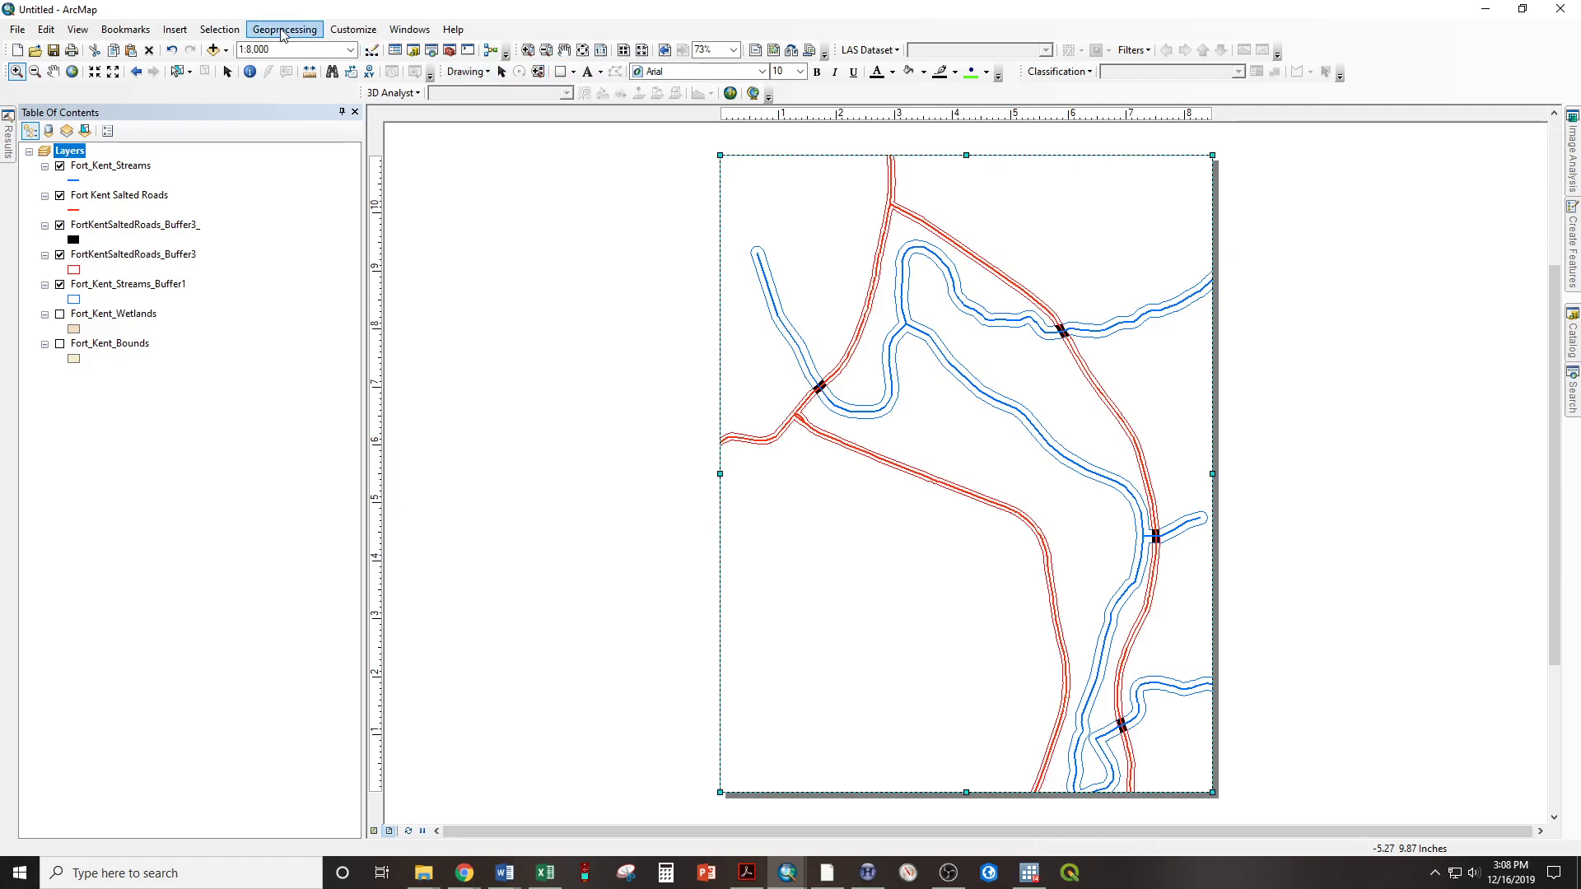
pyautogui.click(360, 29)
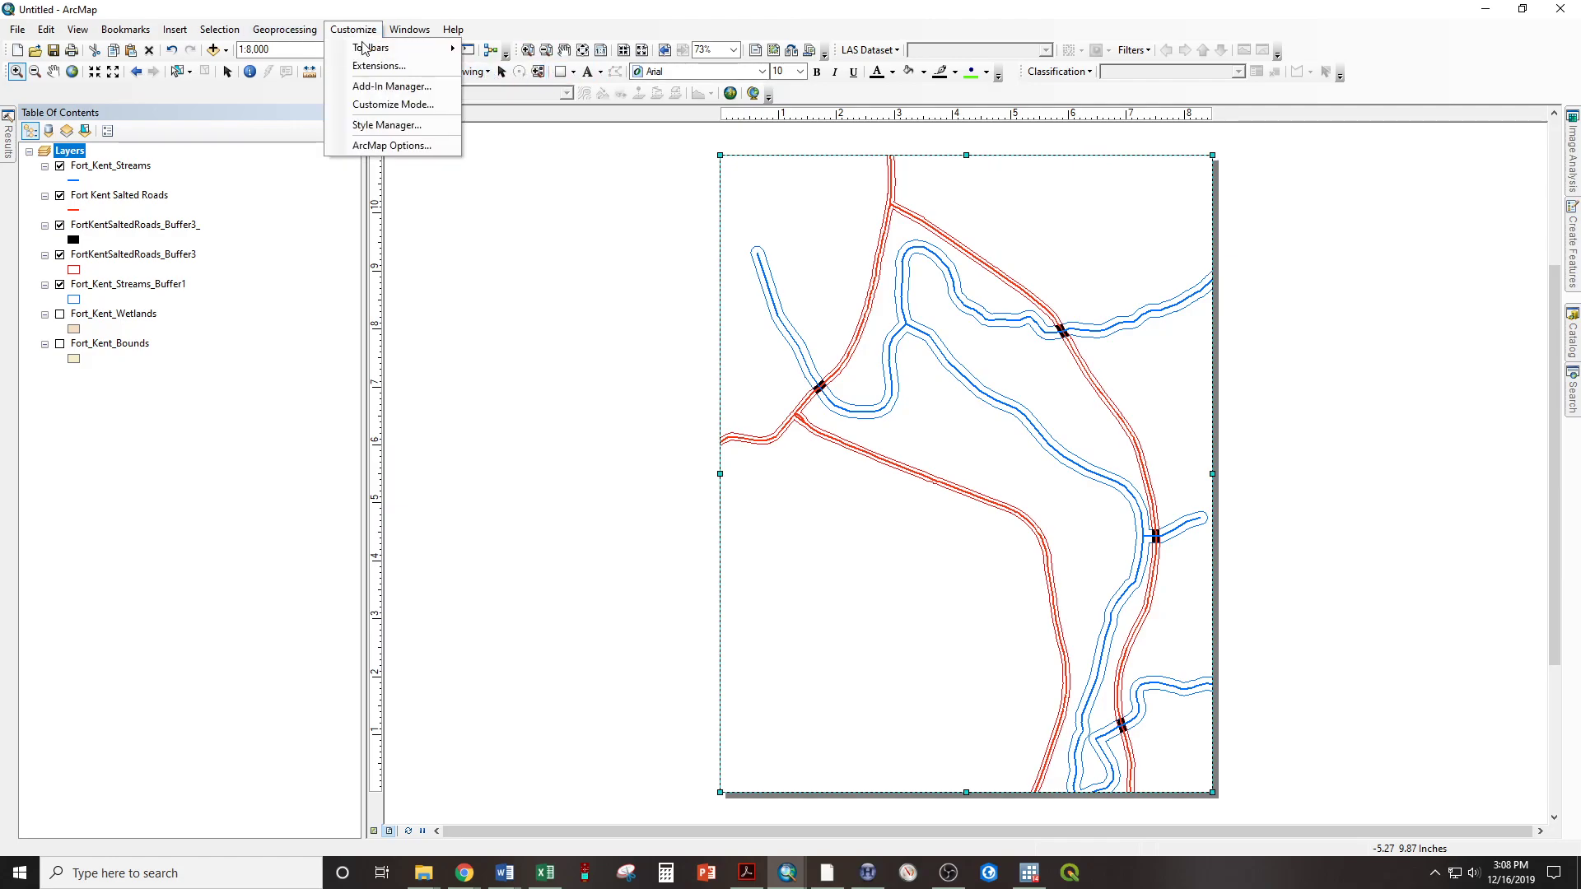
pyautogui.moveTo(363, 47)
pyautogui.click(290, 6)
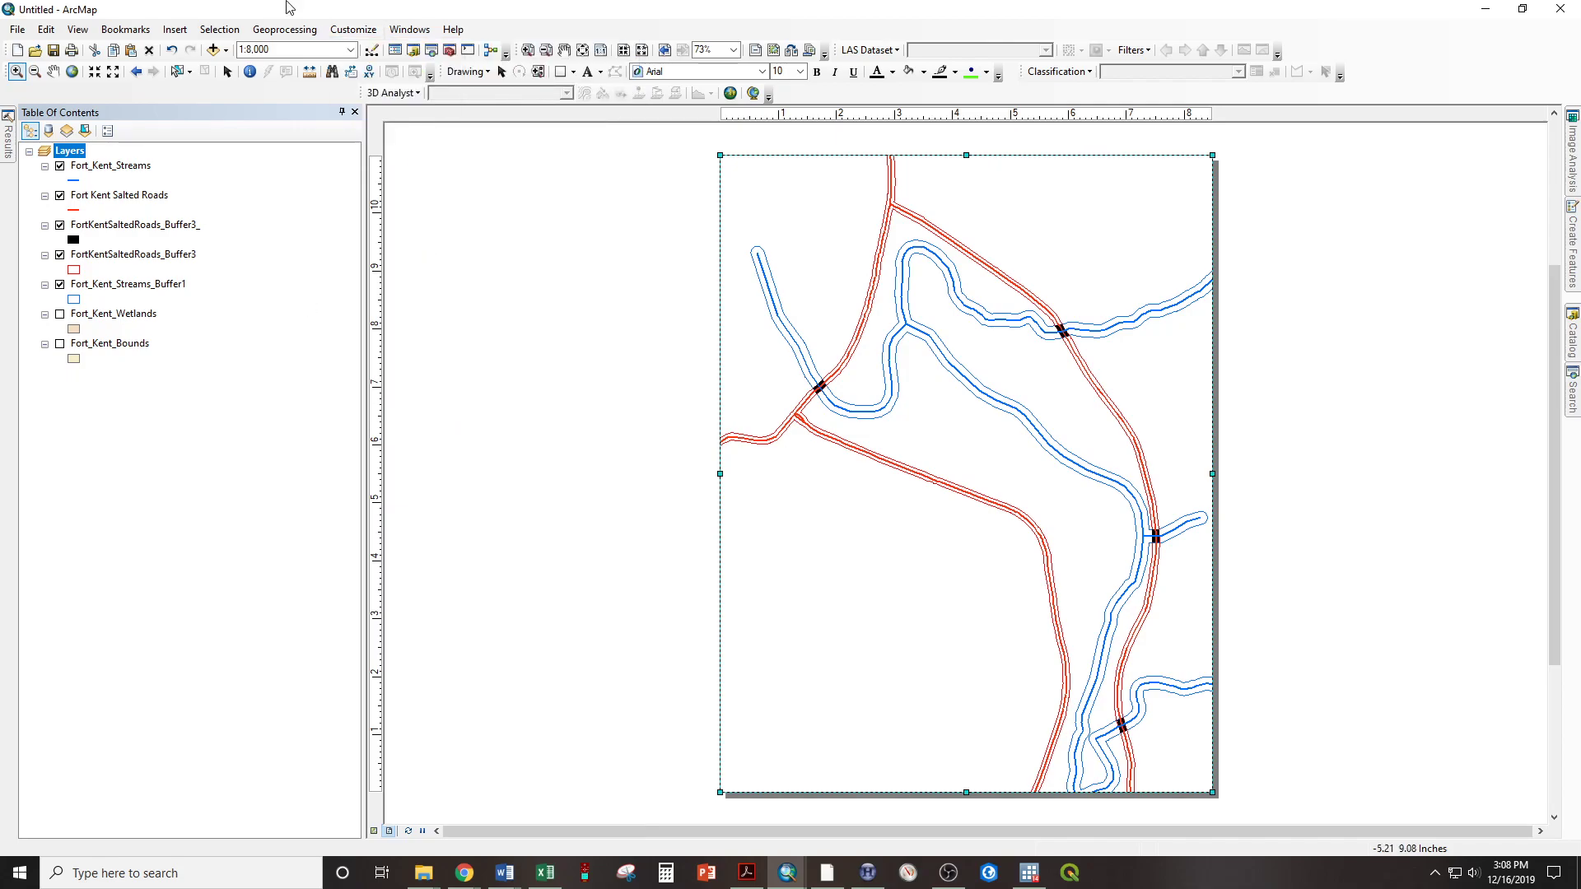
# Add the title text "Salted Roads Near Streams" at font size 28 in the empty lower-left area of the map page
pyautogui.click(590, 74)
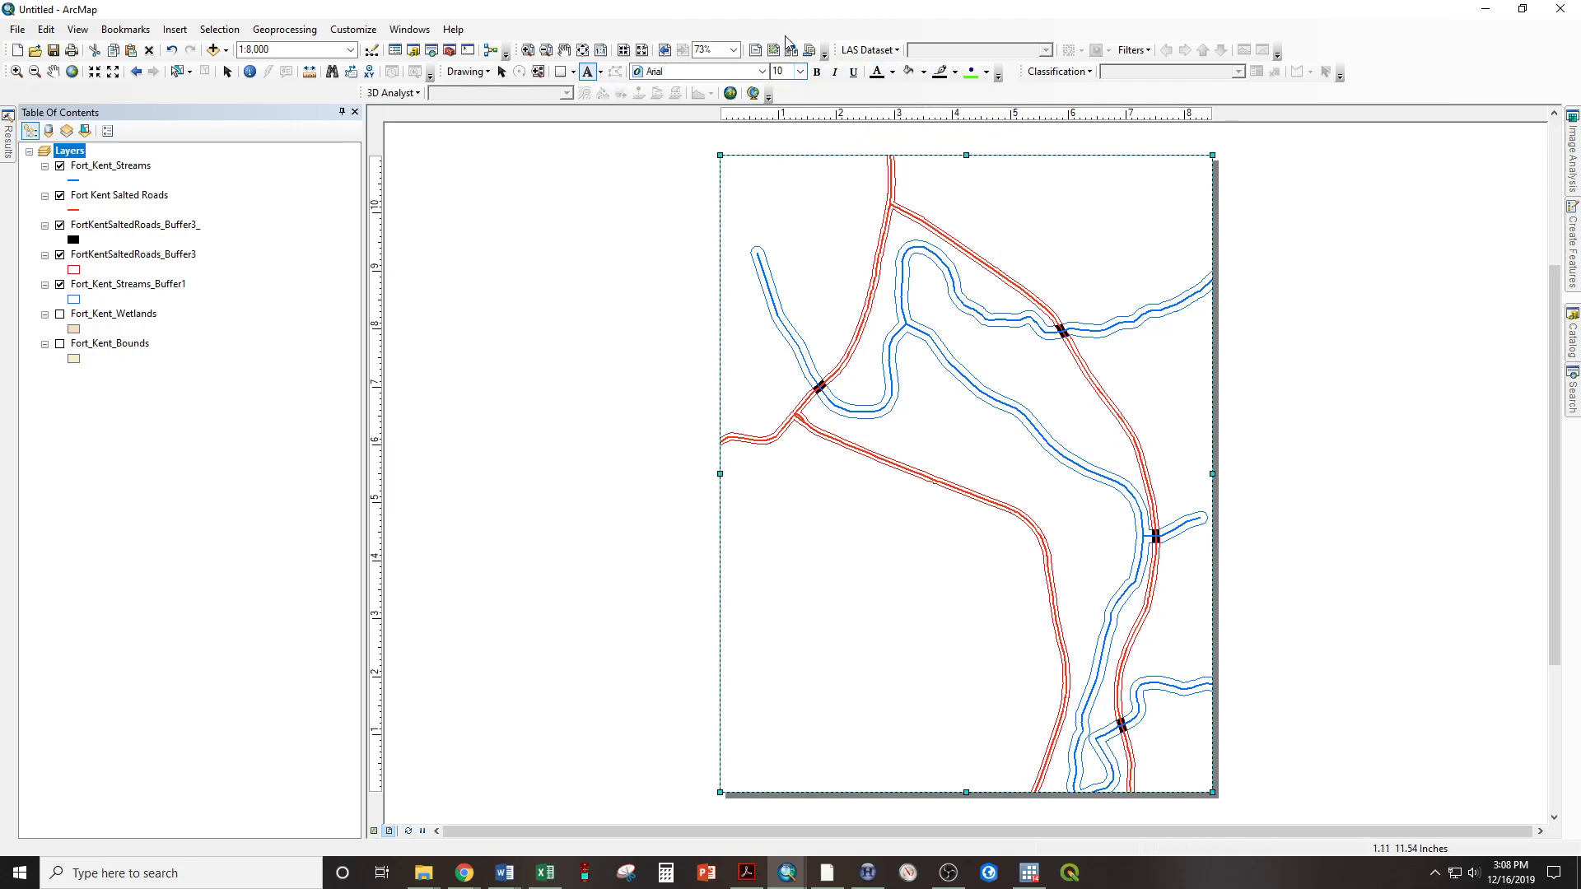
pyautogui.click(803, 74)
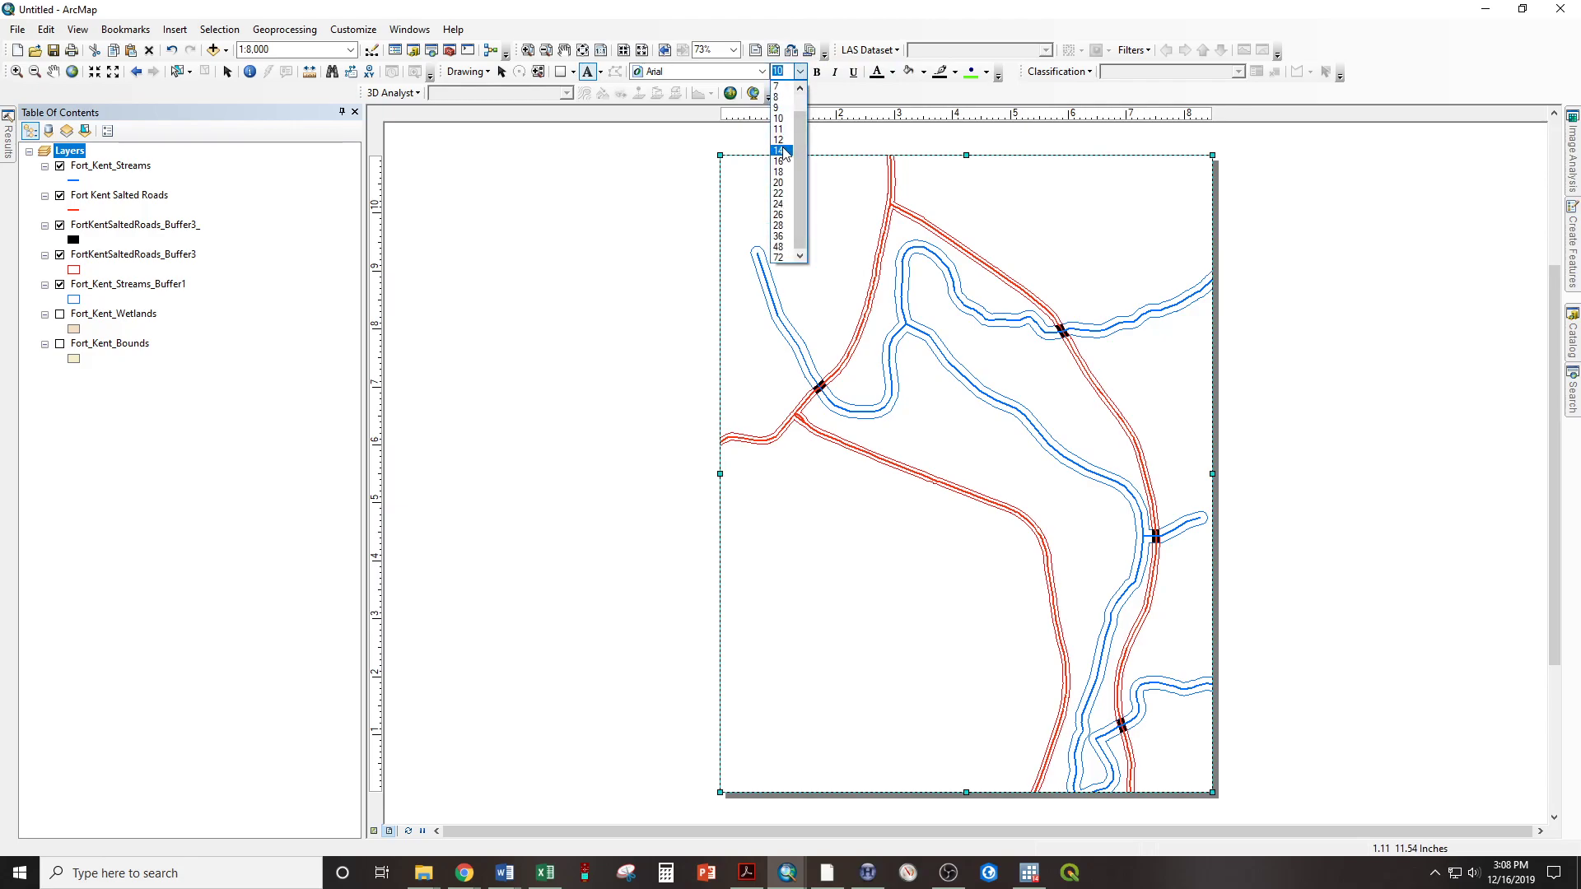
pyautogui.click(778, 225)
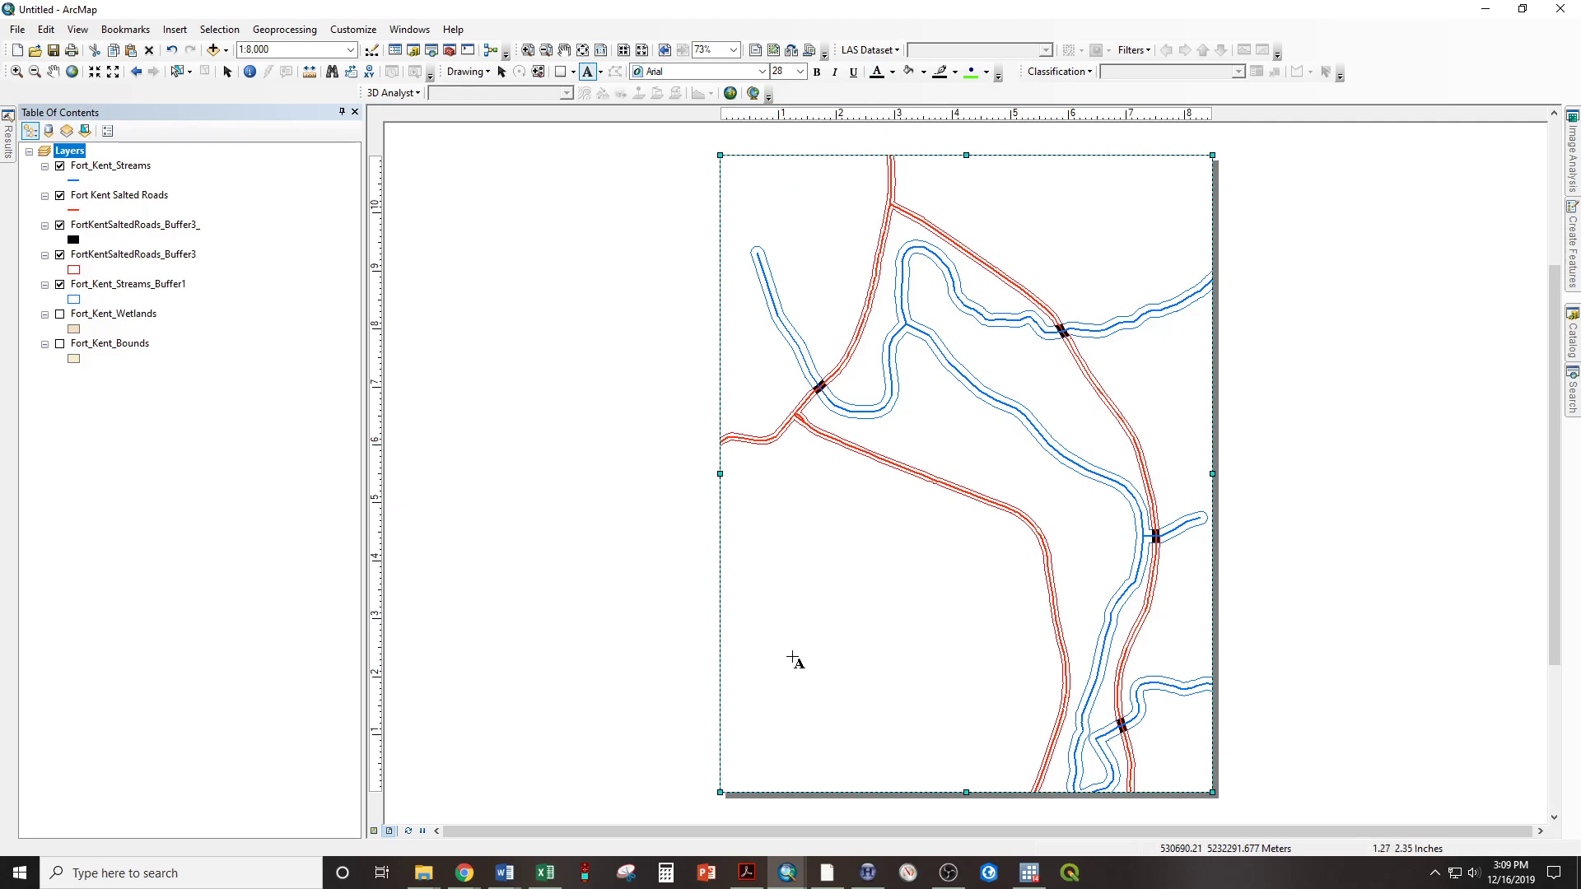
pyautogui.click(745, 661)
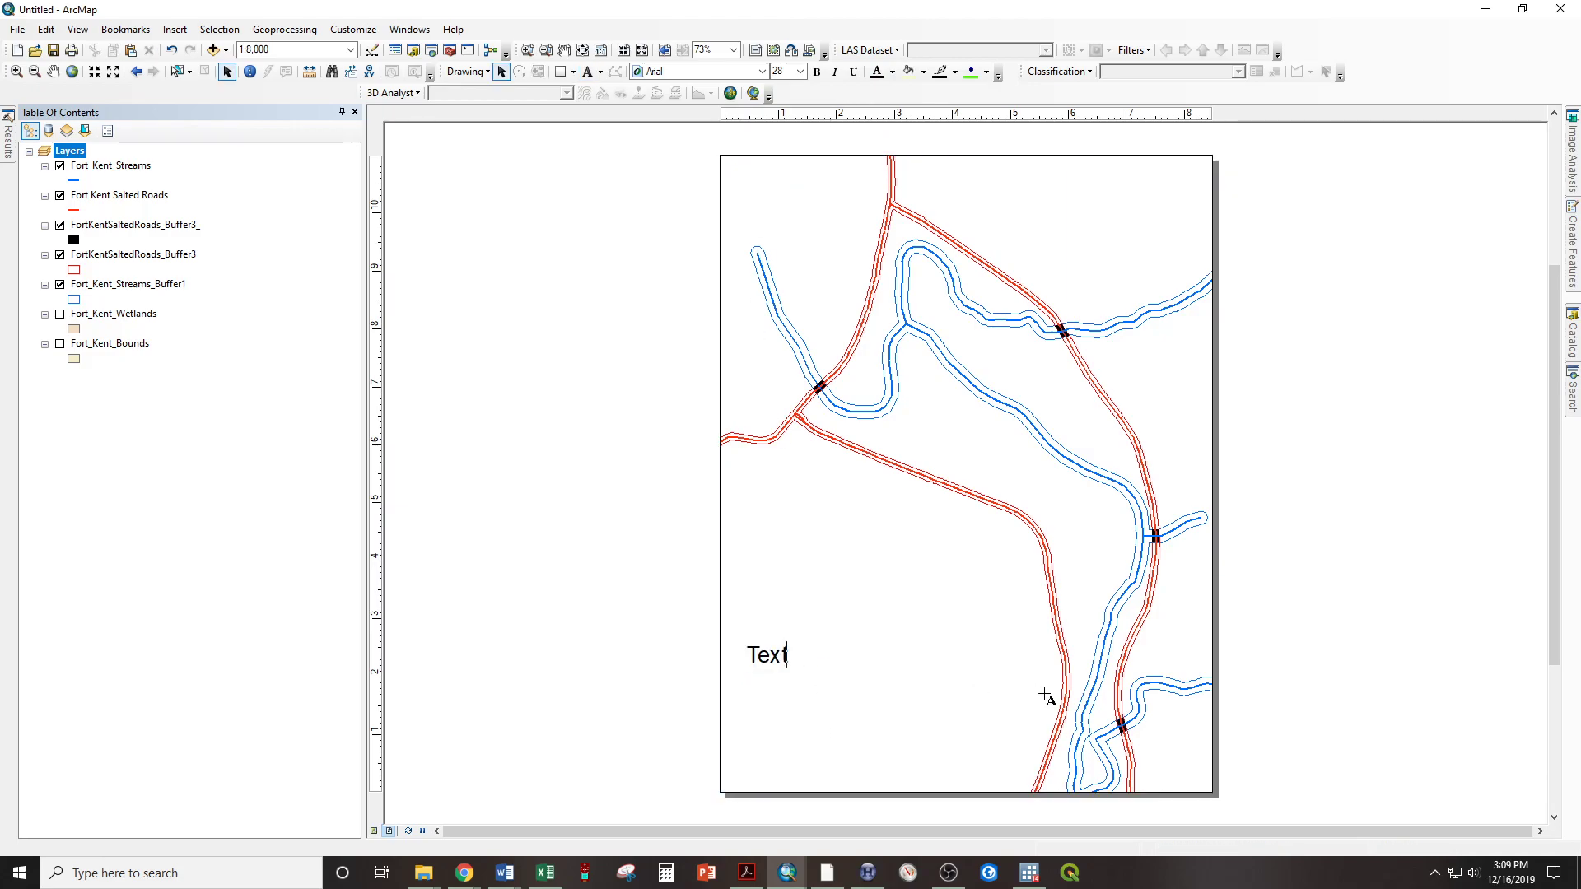
pyautogui.write('Salted')
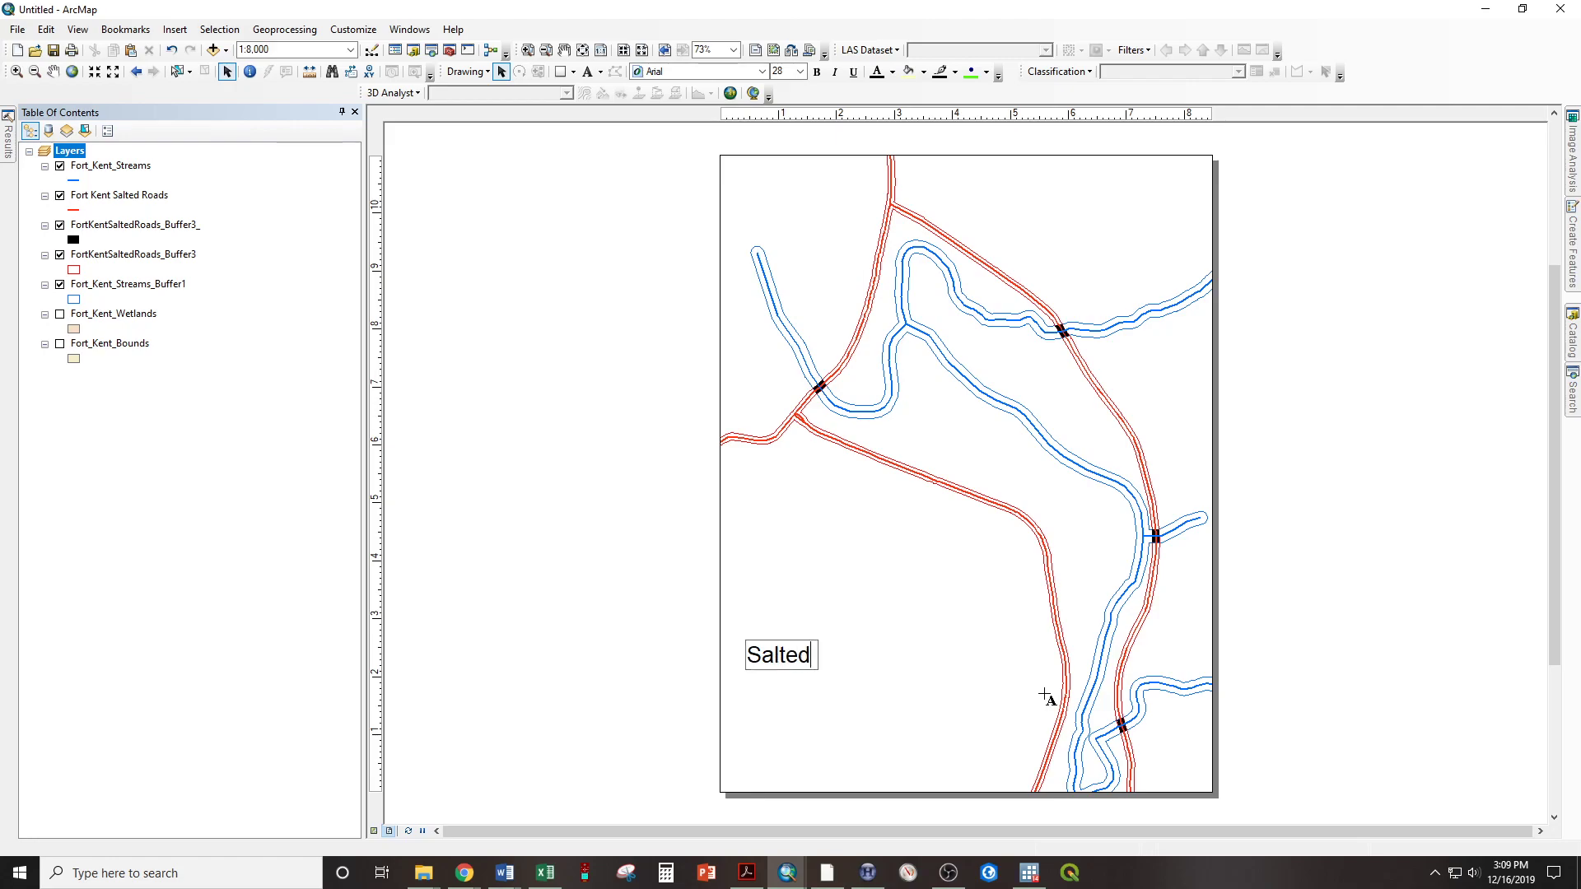
pyautogui.write(' Roads Near Streams')
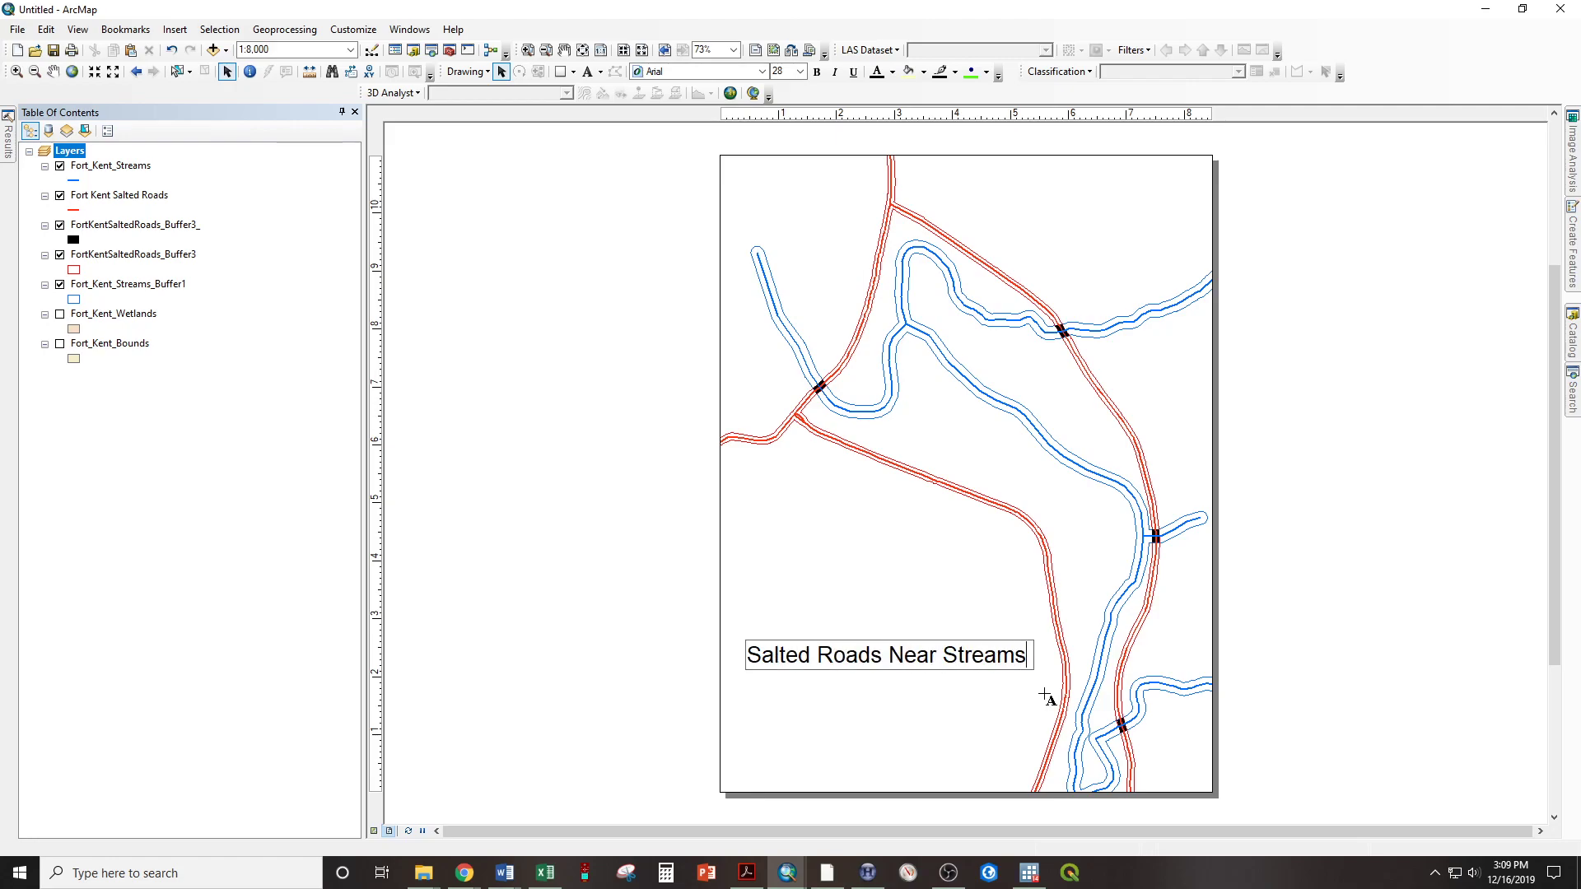
pyautogui.press('Return')
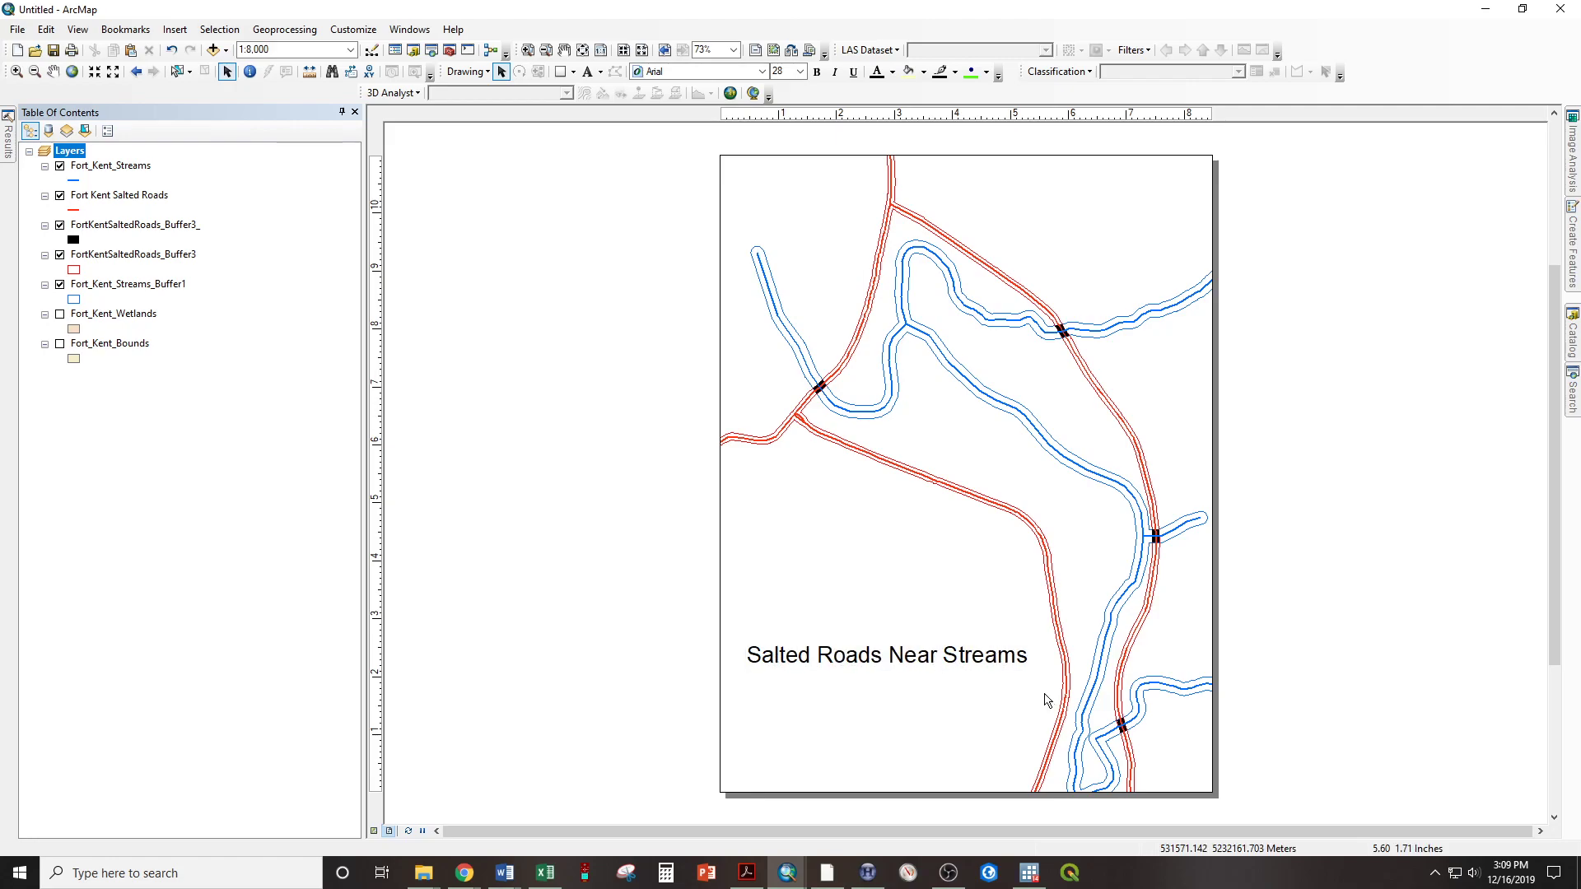
# Add "Downtown Fort Kent, Maine" as a second line of the title text and center-align it
pyautogui.click(840, 723)
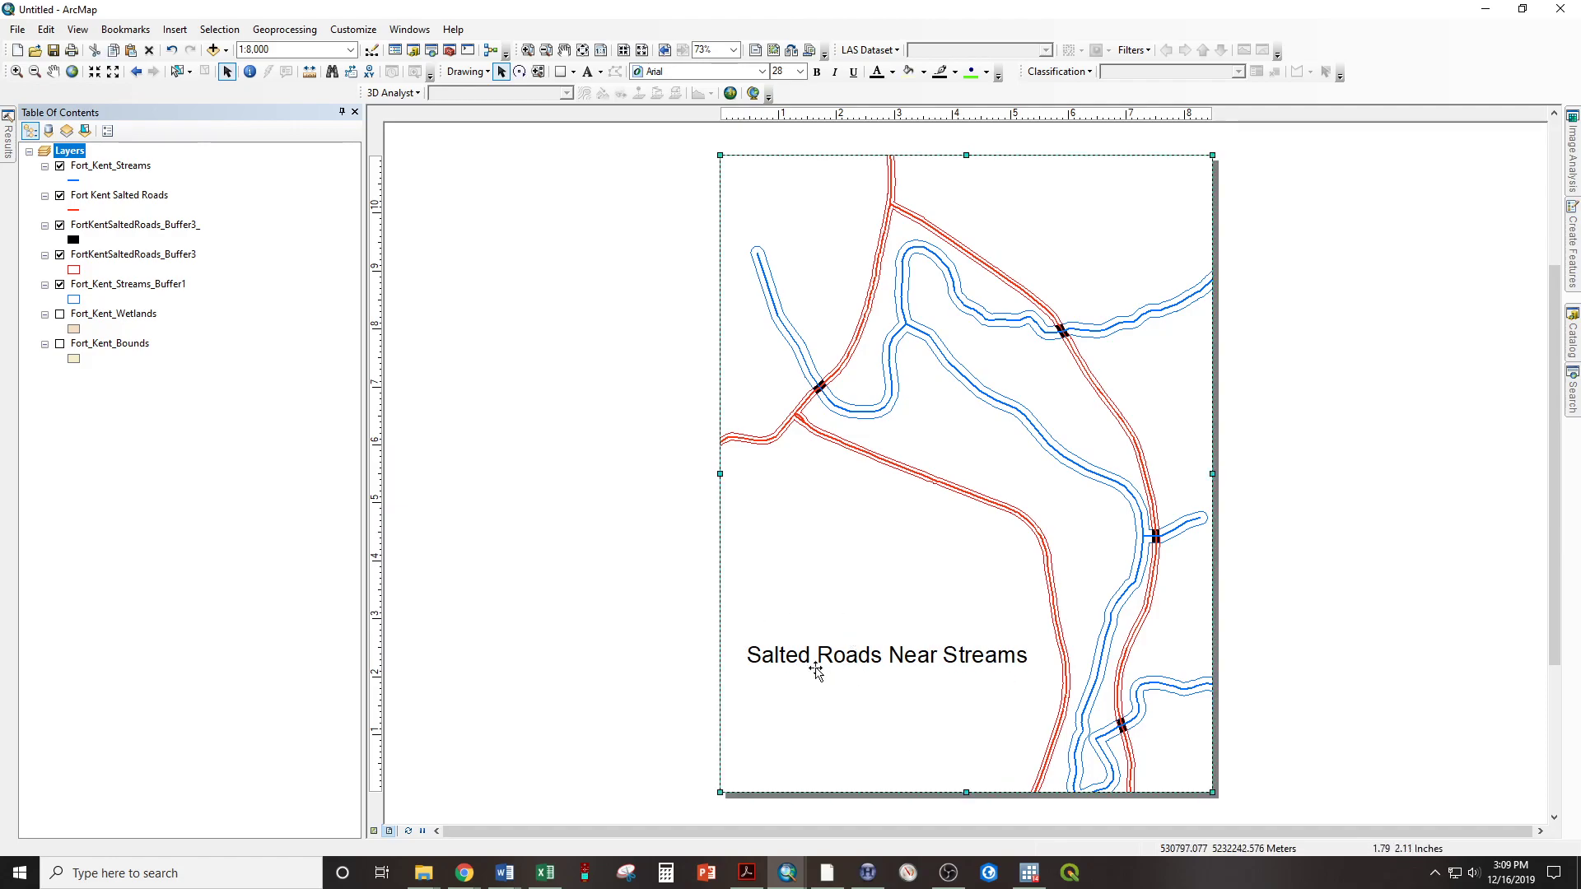
pyautogui.click(937, 661)
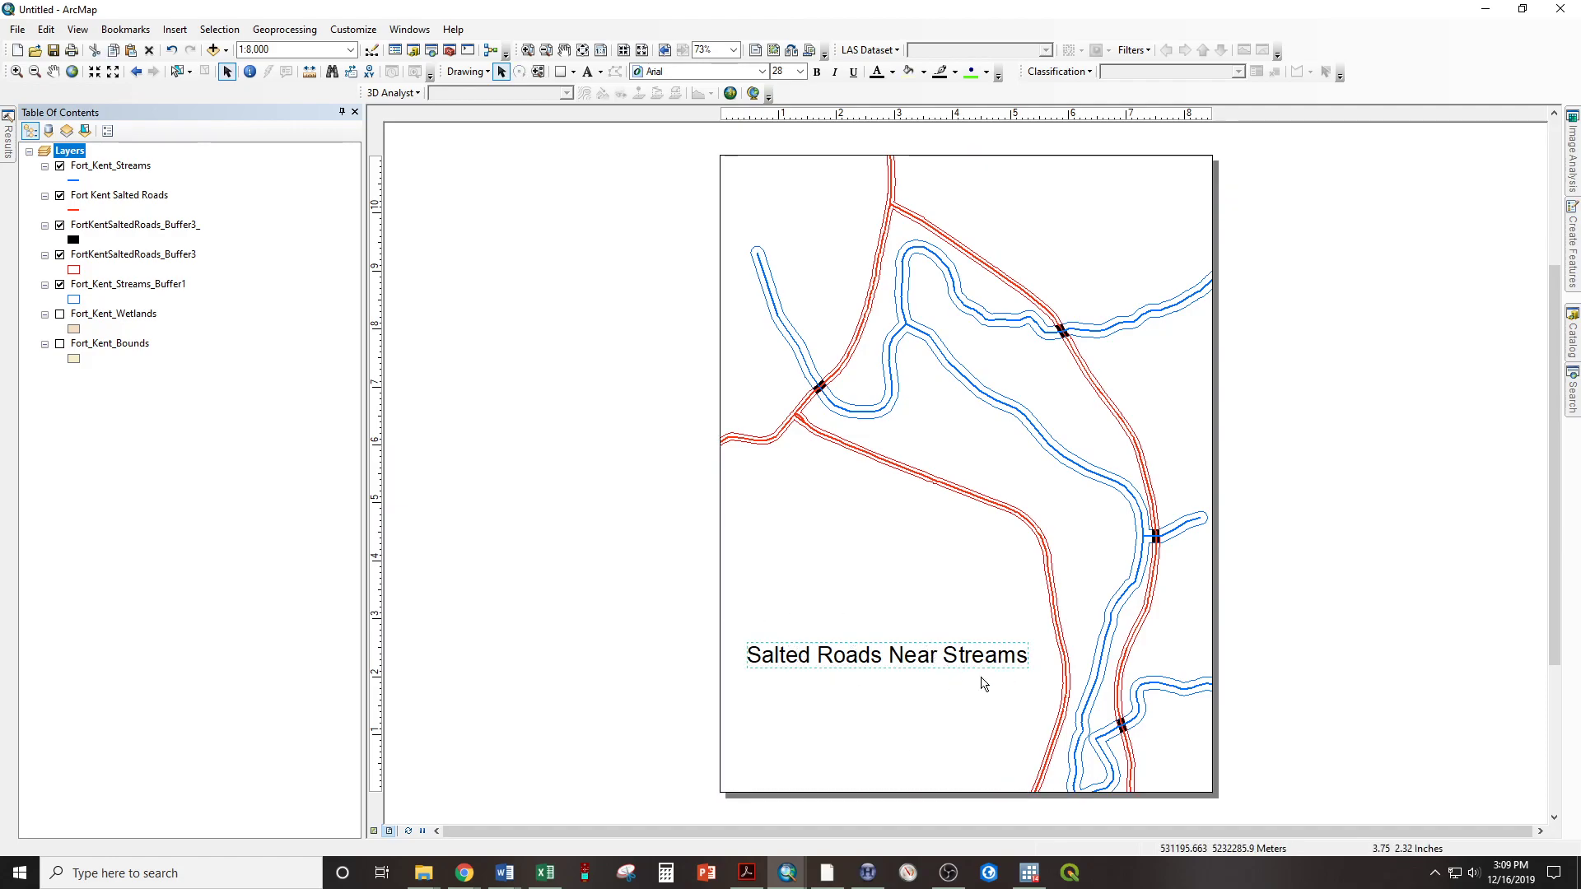
pyautogui.doubleClick(911, 659)
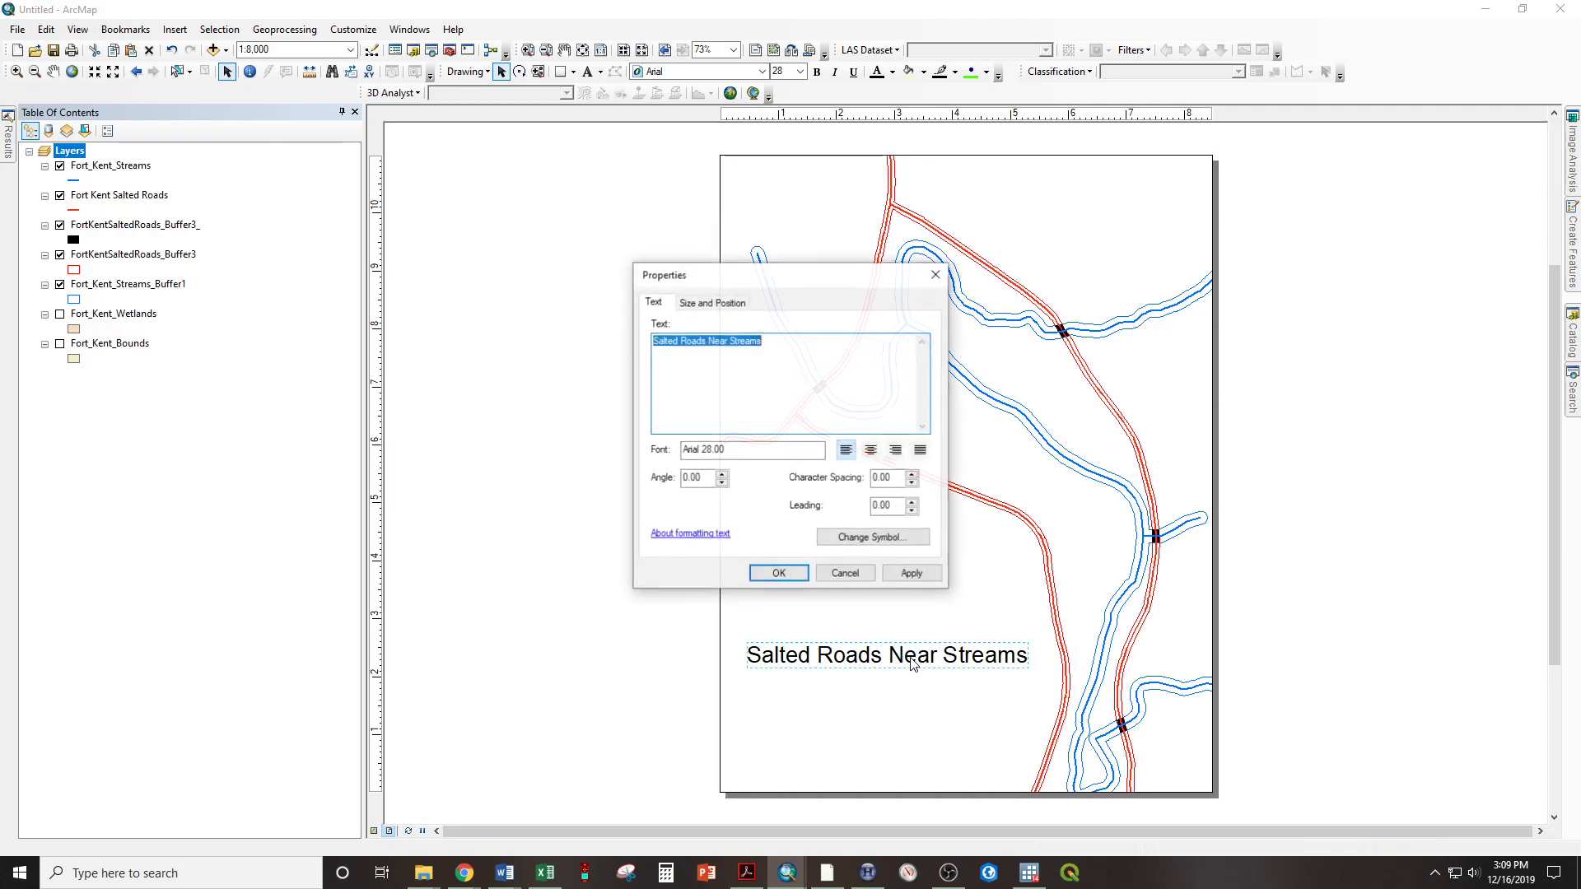
pyautogui.click(774, 344)
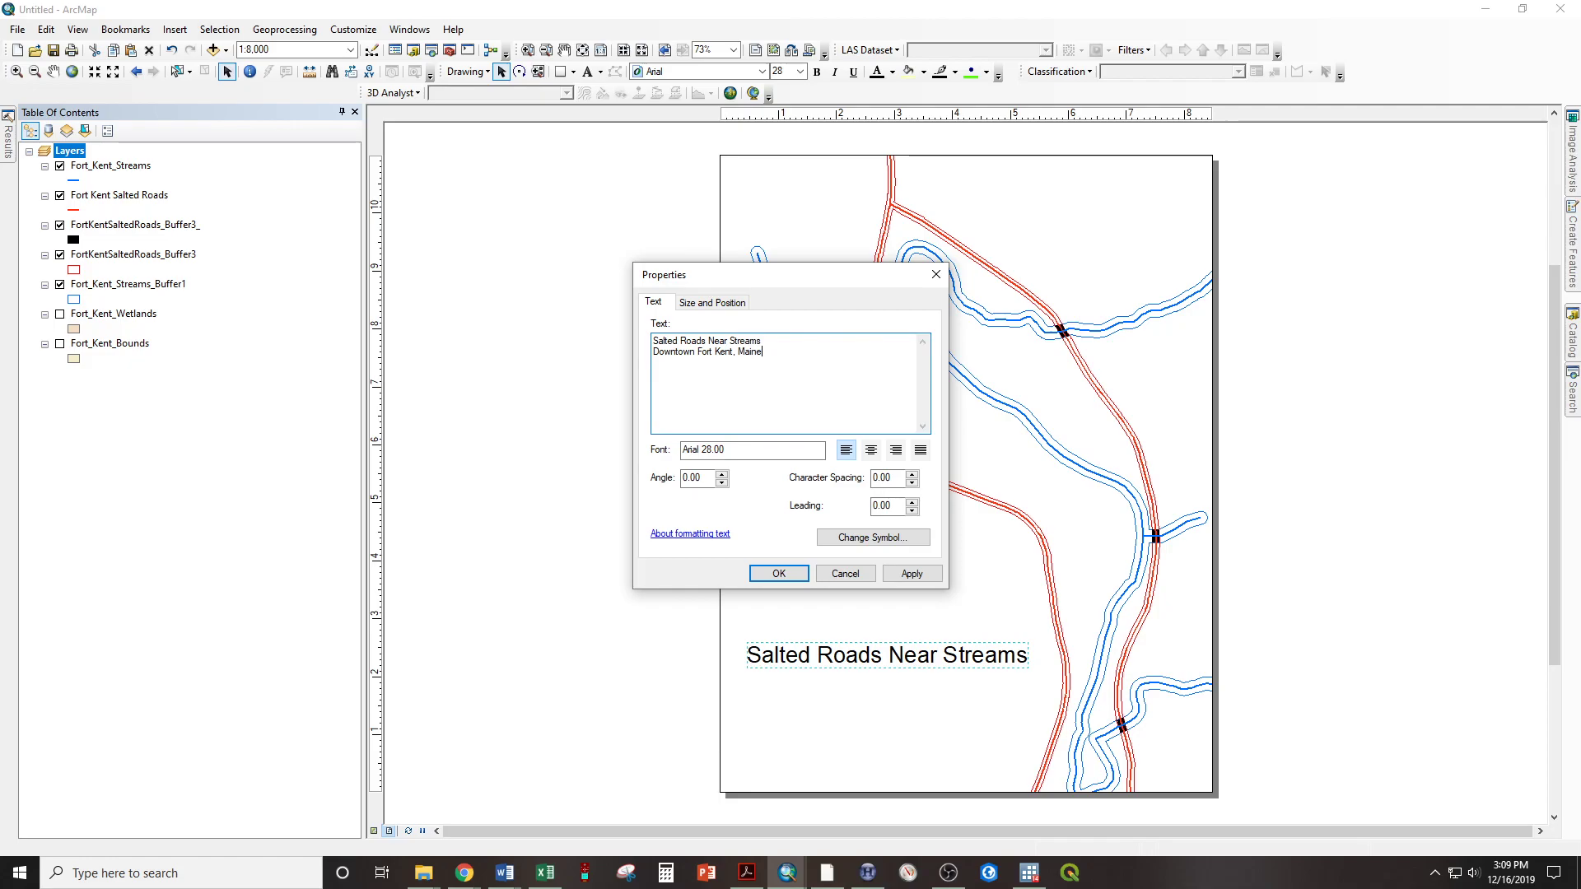
pyautogui.click(871, 452)
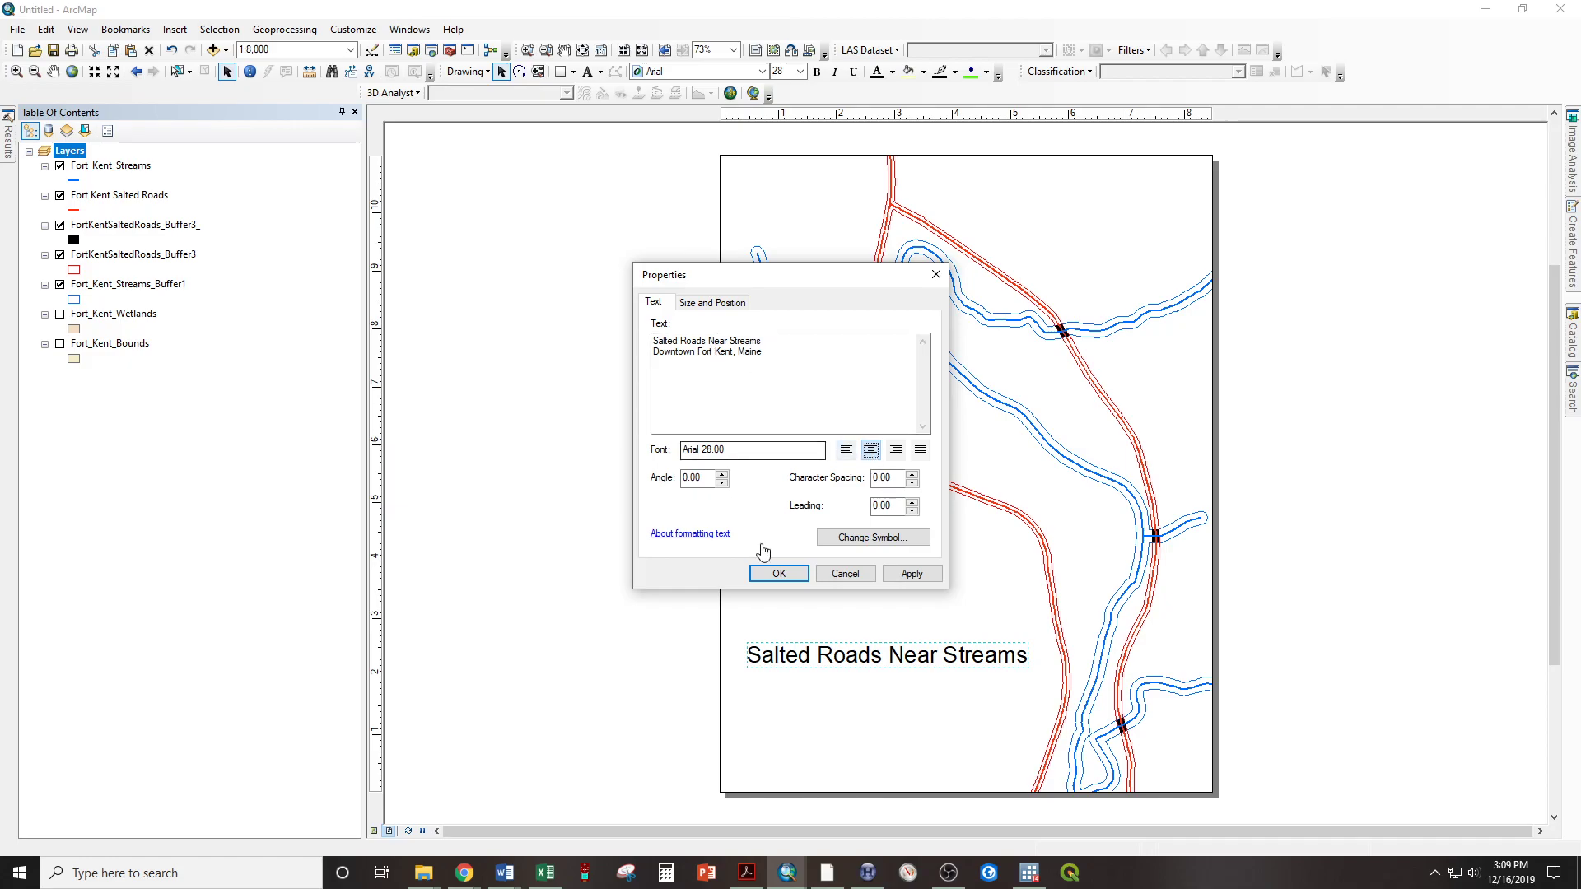
pyautogui.click(779, 574)
# Move the title lower on the page, enlarge its font to 32, and reposition it just inside the page's left edge
pyautogui.moveTo(764, 633); pyautogui.dragTo(887, 711)
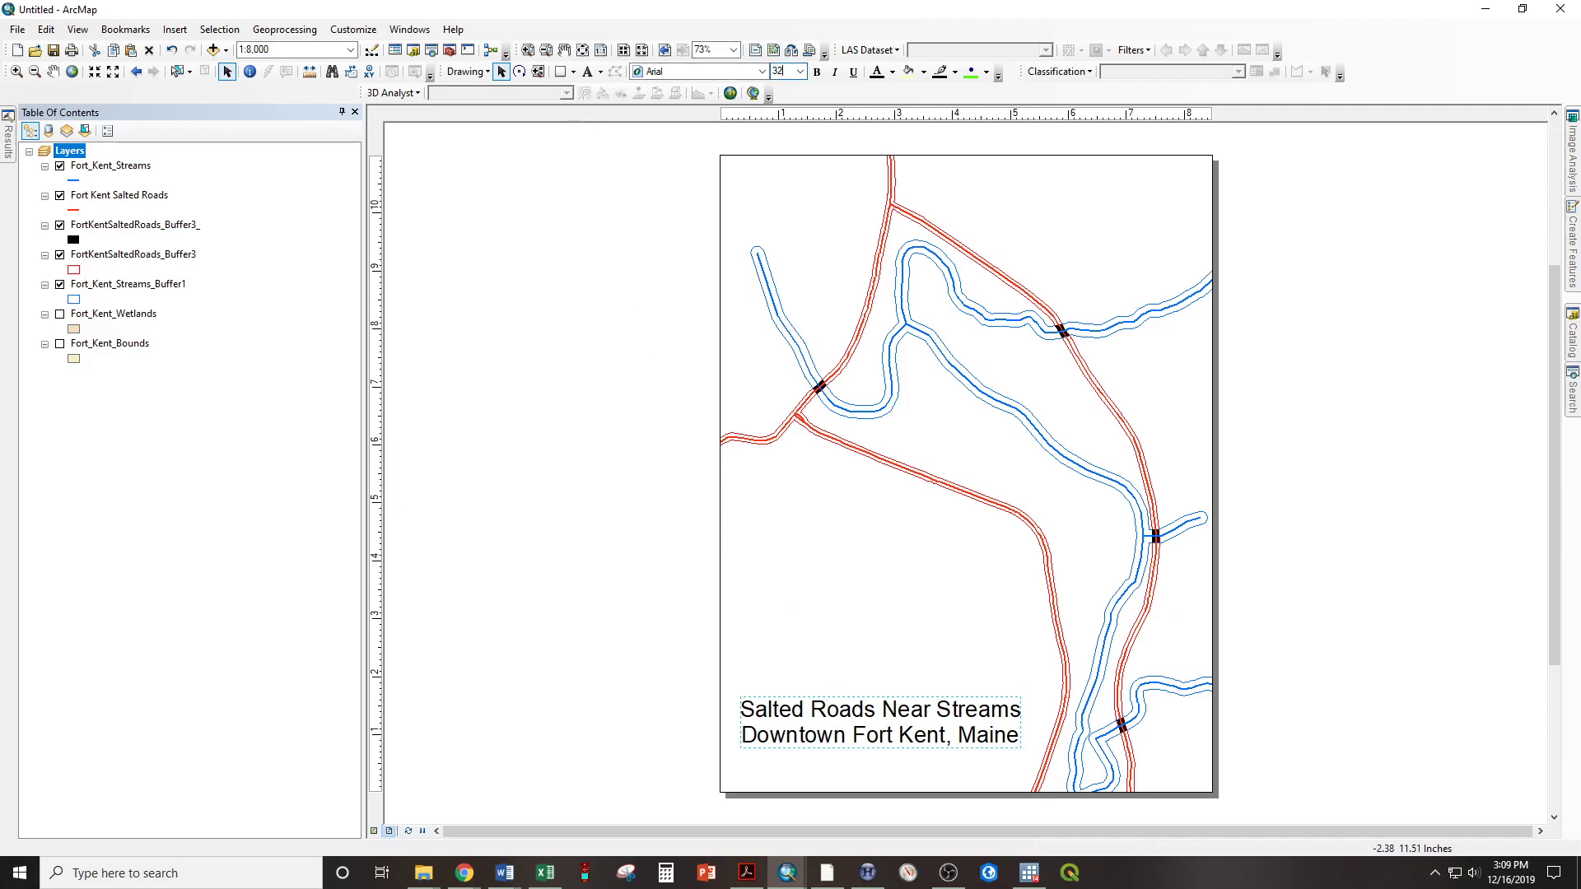
pyautogui.press('Return')
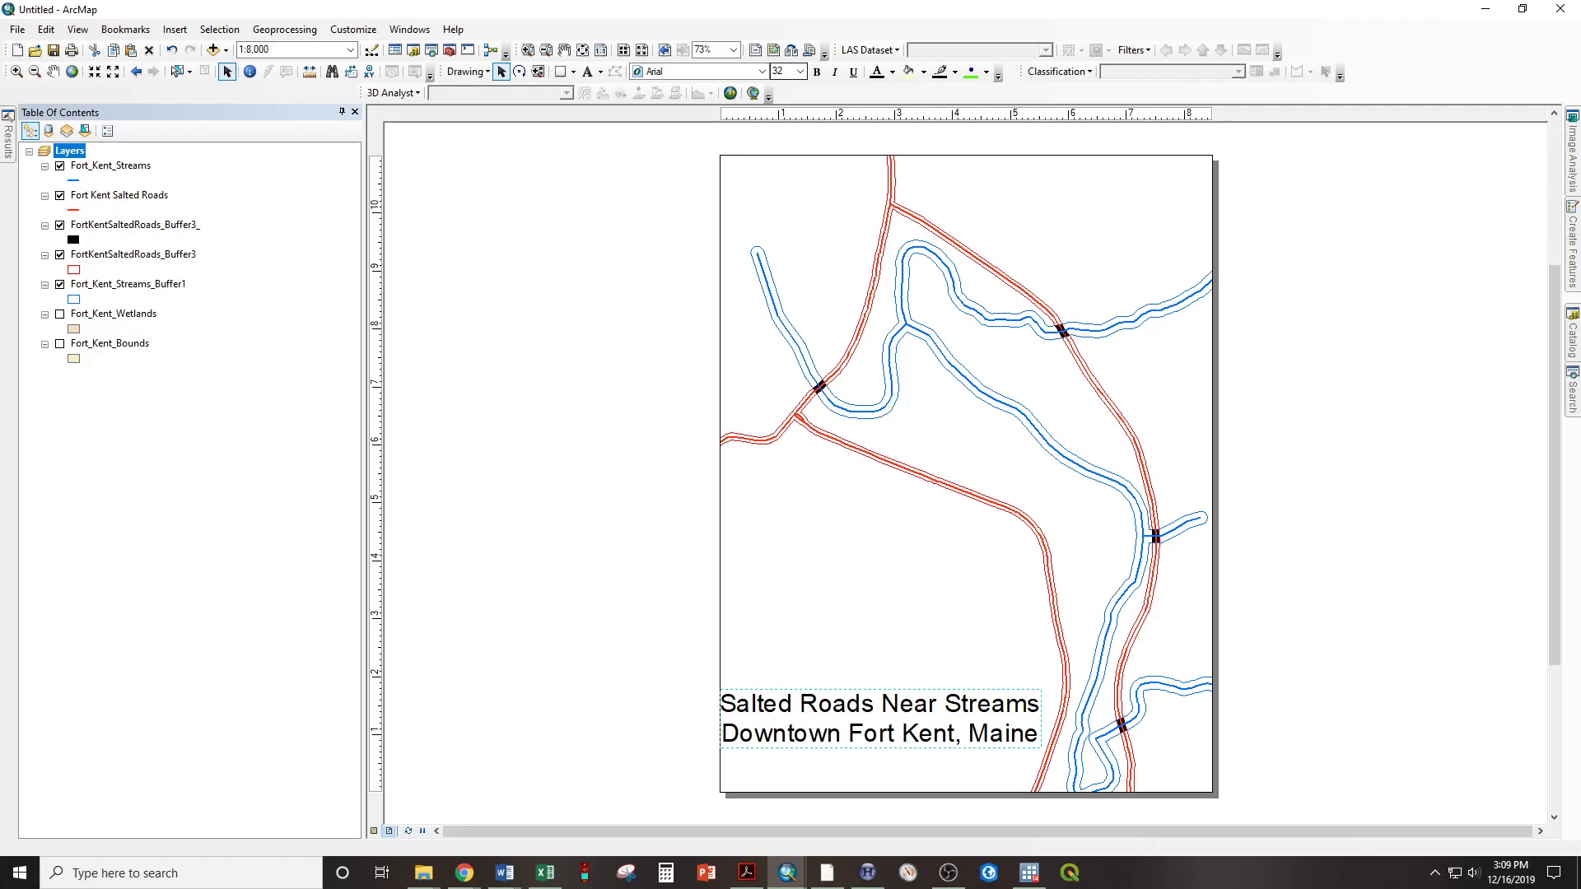
pyautogui.moveTo(982, 730); pyautogui.dragTo(931, 713)
pyautogui.click(1268, 658)
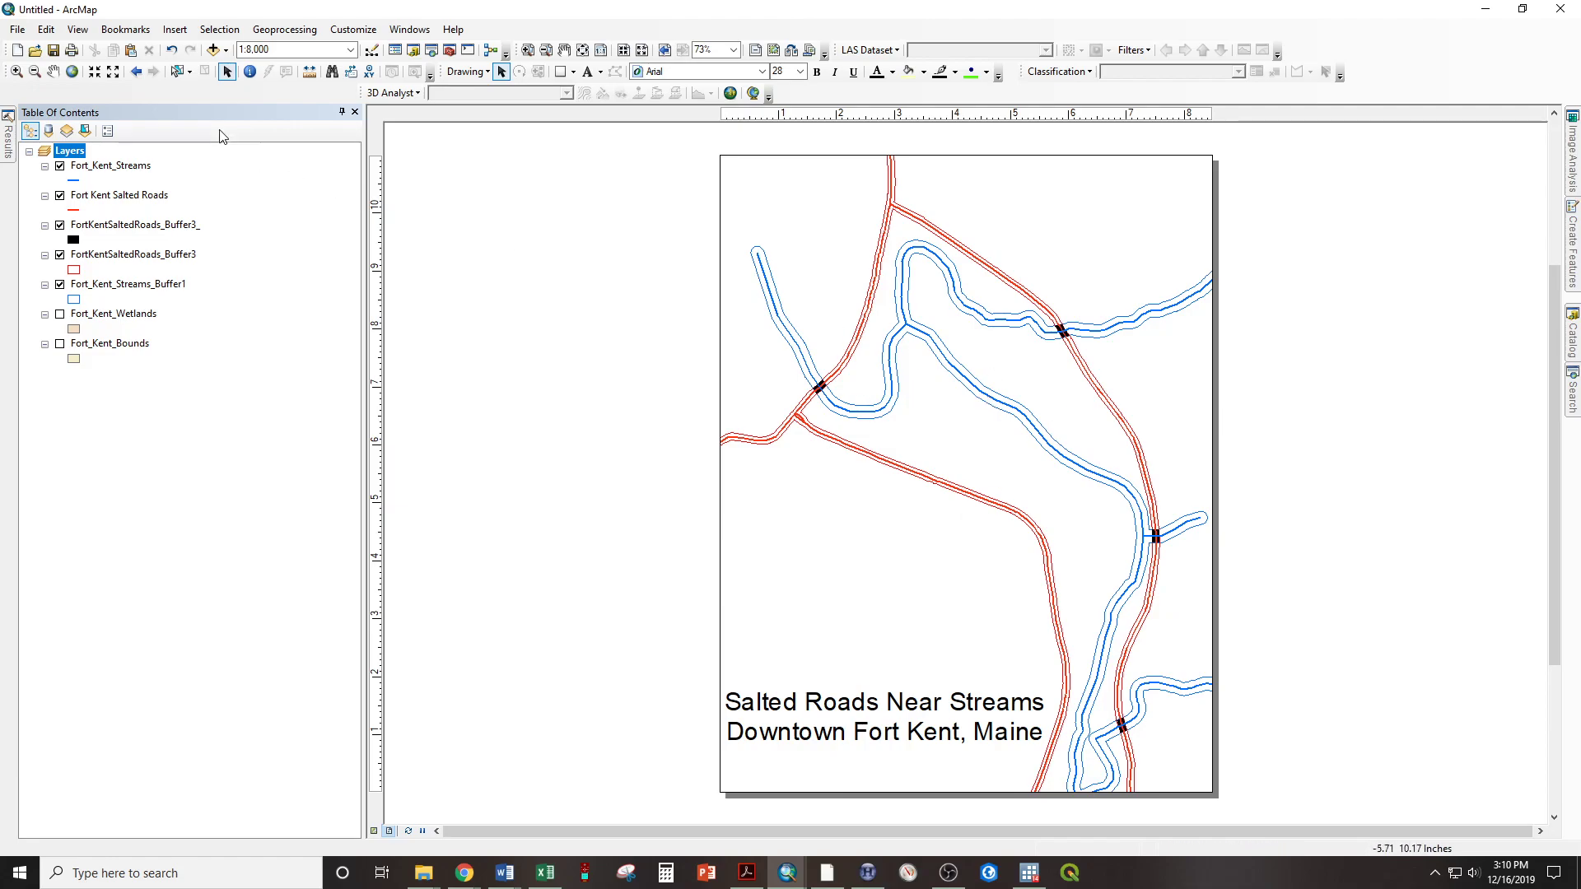
# Pan the map slightly to the right within the data frame and move the title down close to the page's bottom edge
pyautogui.click(54, 71)
pyautogui.moveTo(842, 490); pyautogui.dragTo(868, 491)
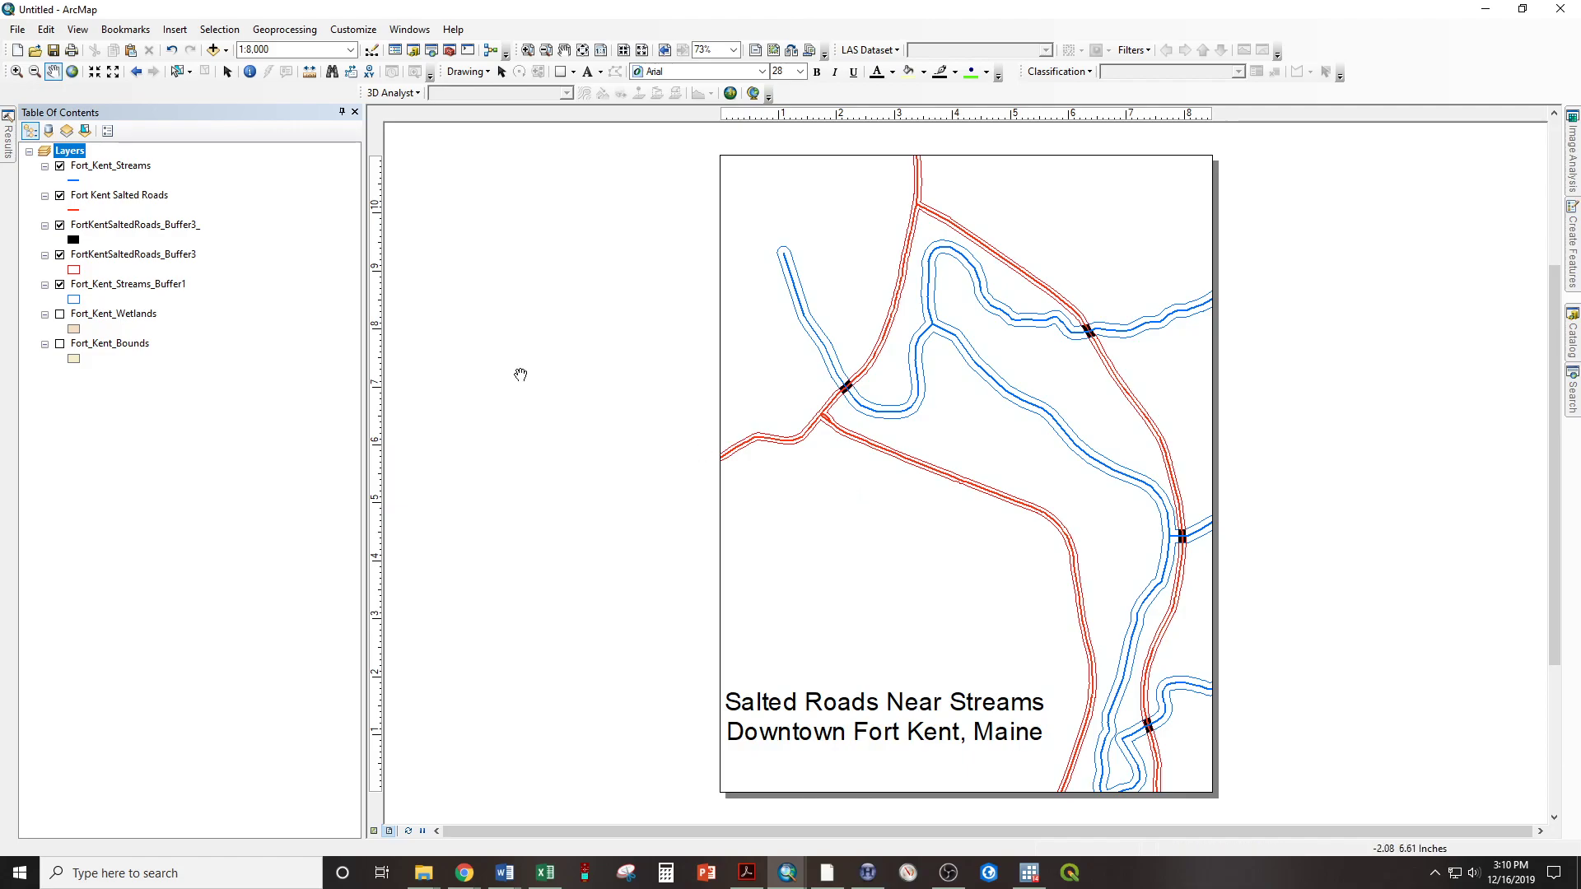
pyautogui.click(226, 73)
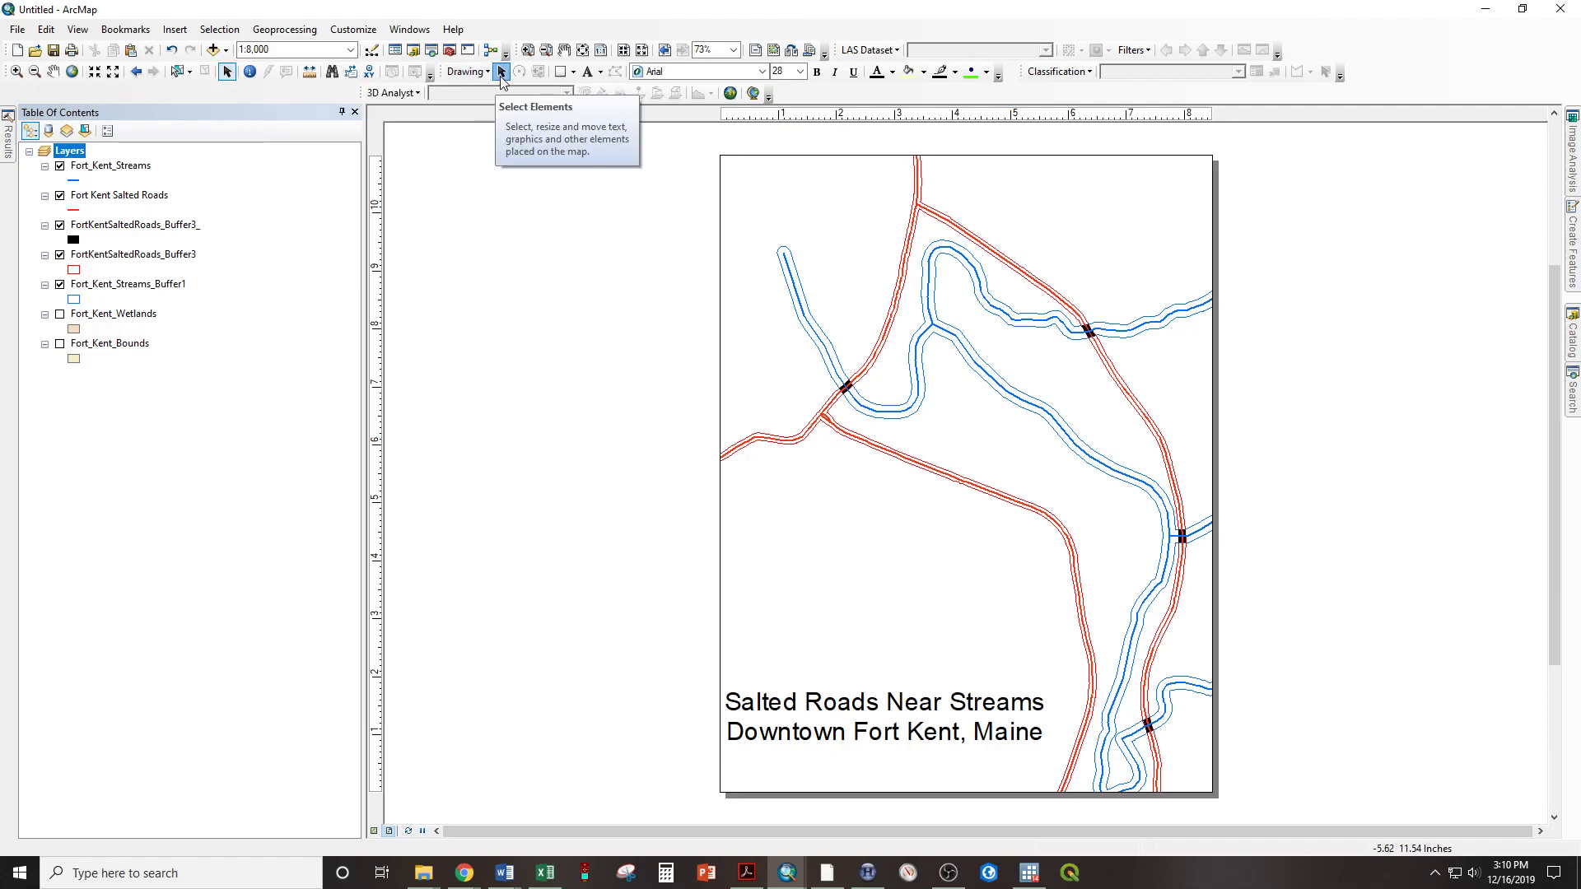
pyautogui.click(930, 729)
pyautogui.moveTo(837, 705); pyautogui.dragTo(837, 745)
pyautogui.click(635, 582)
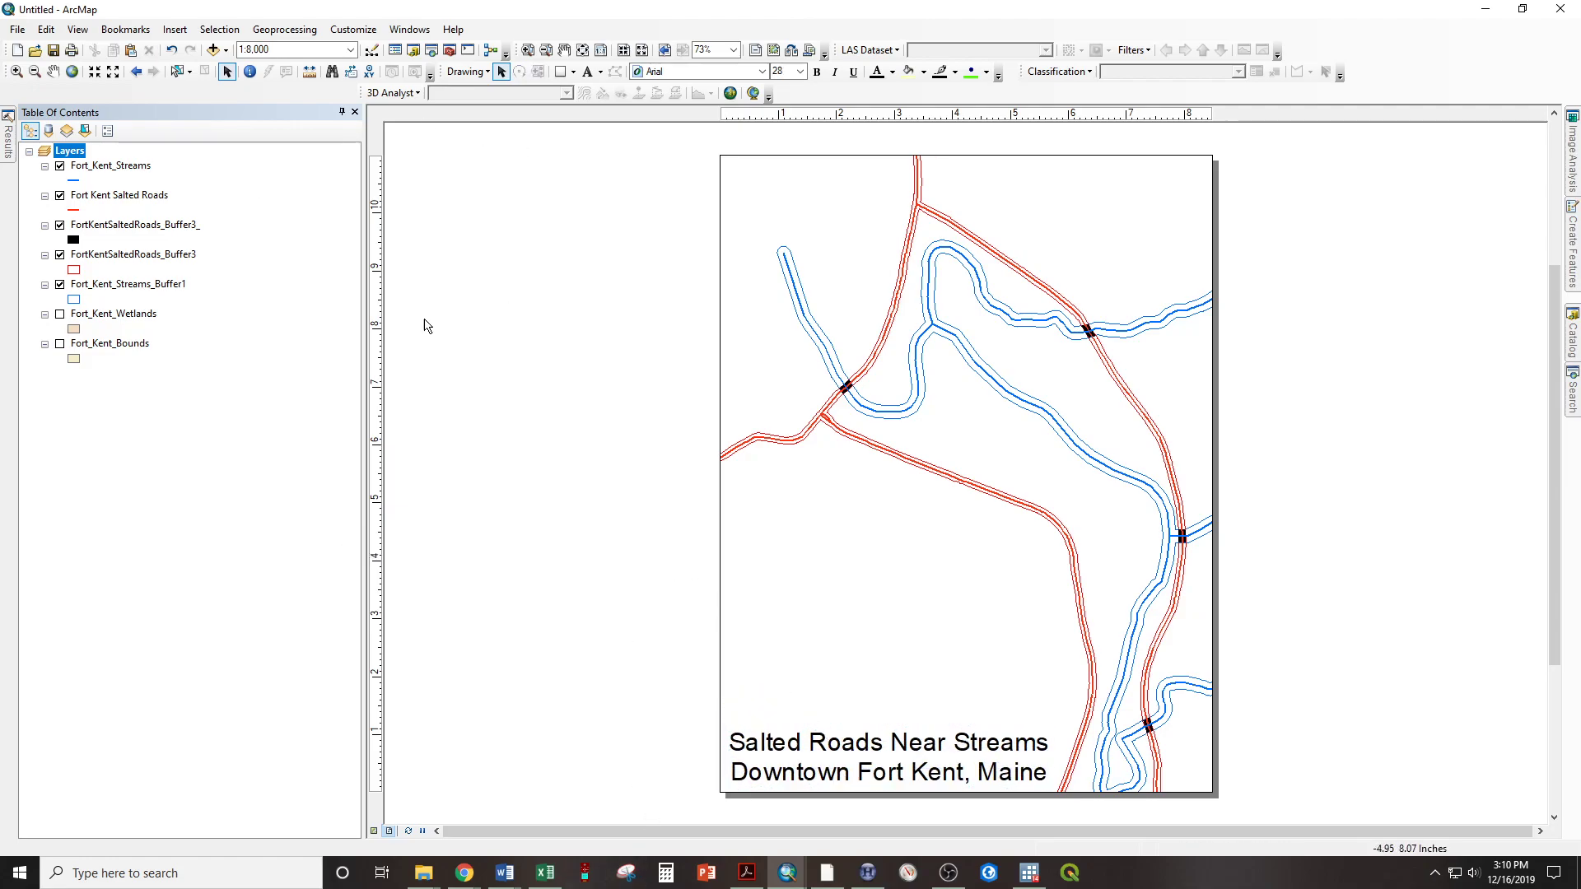
# Insert a north arrow in the ESRI North 29 style
pyautogui.click(173, 29)
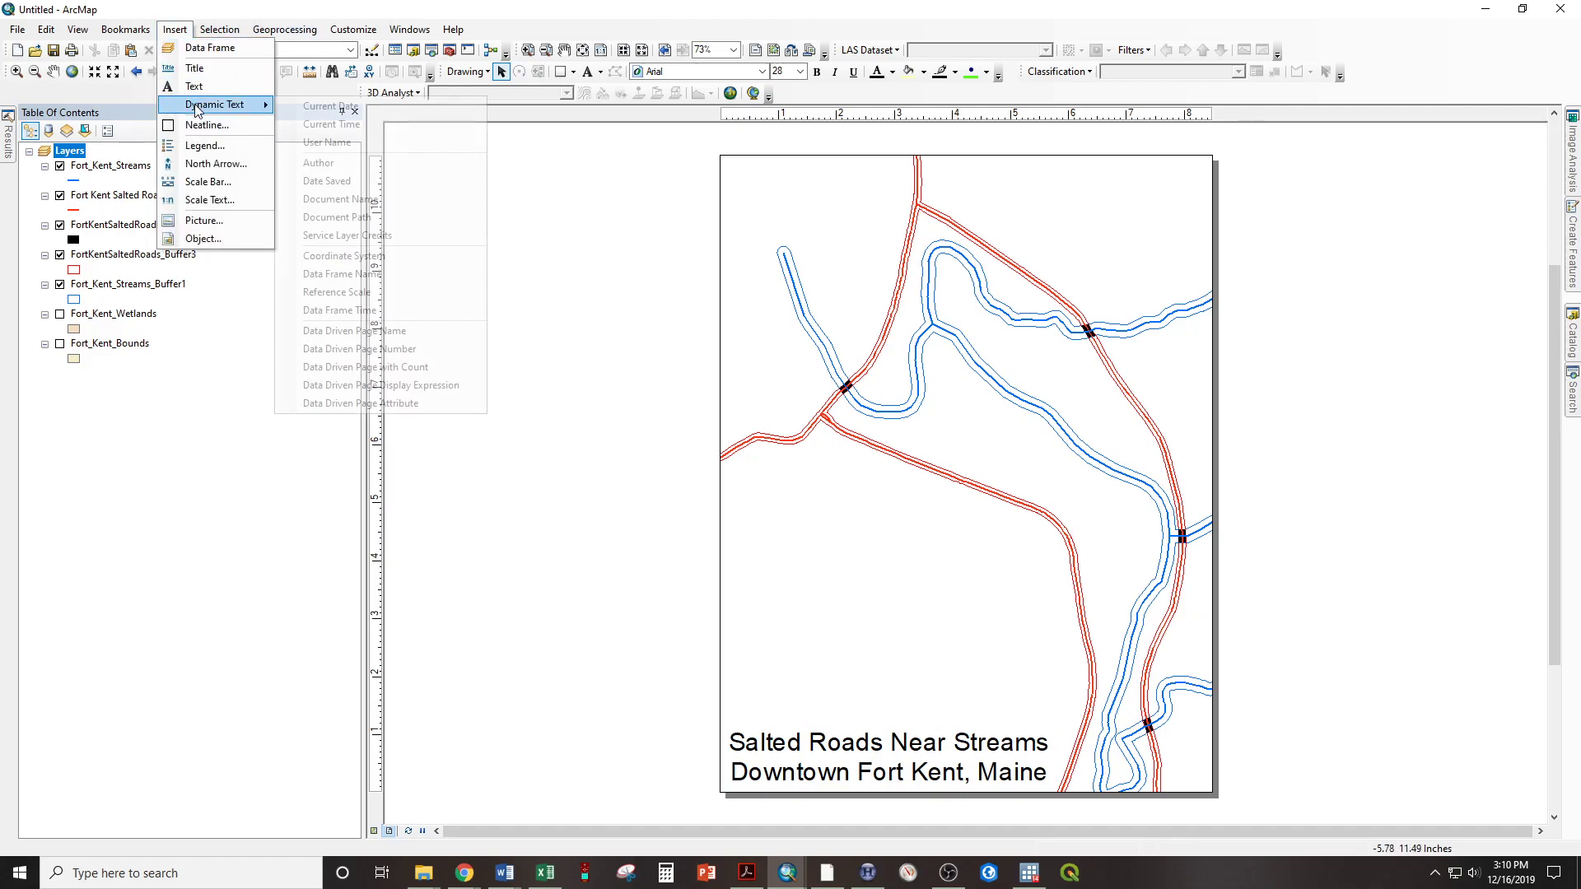
pyautogui.click(205, 166)
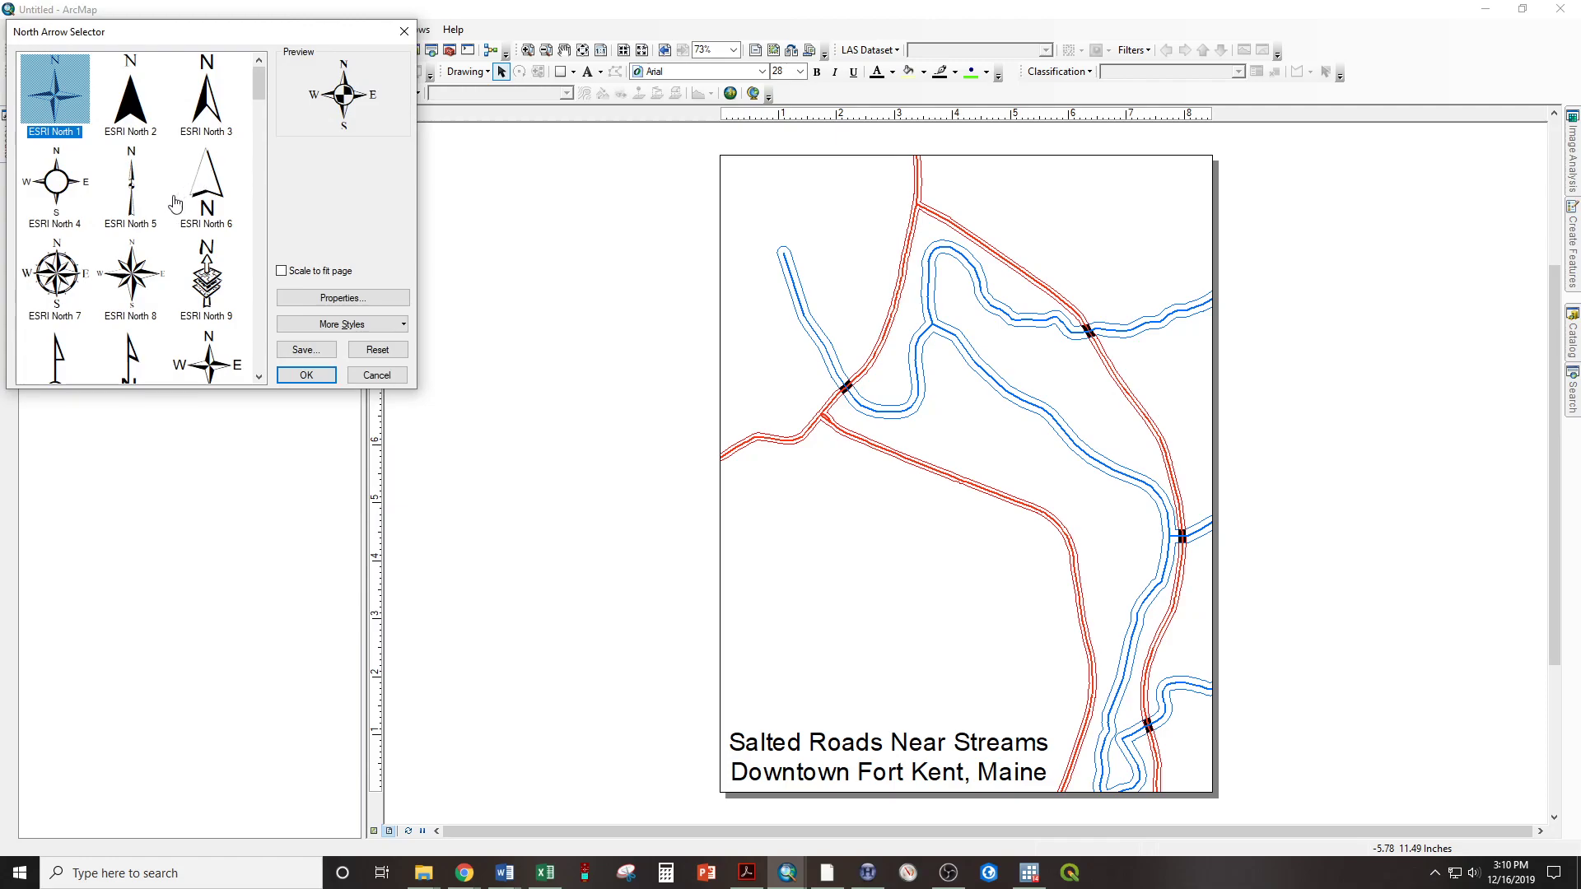
pyautogui.scroll(-4, 145, 228)
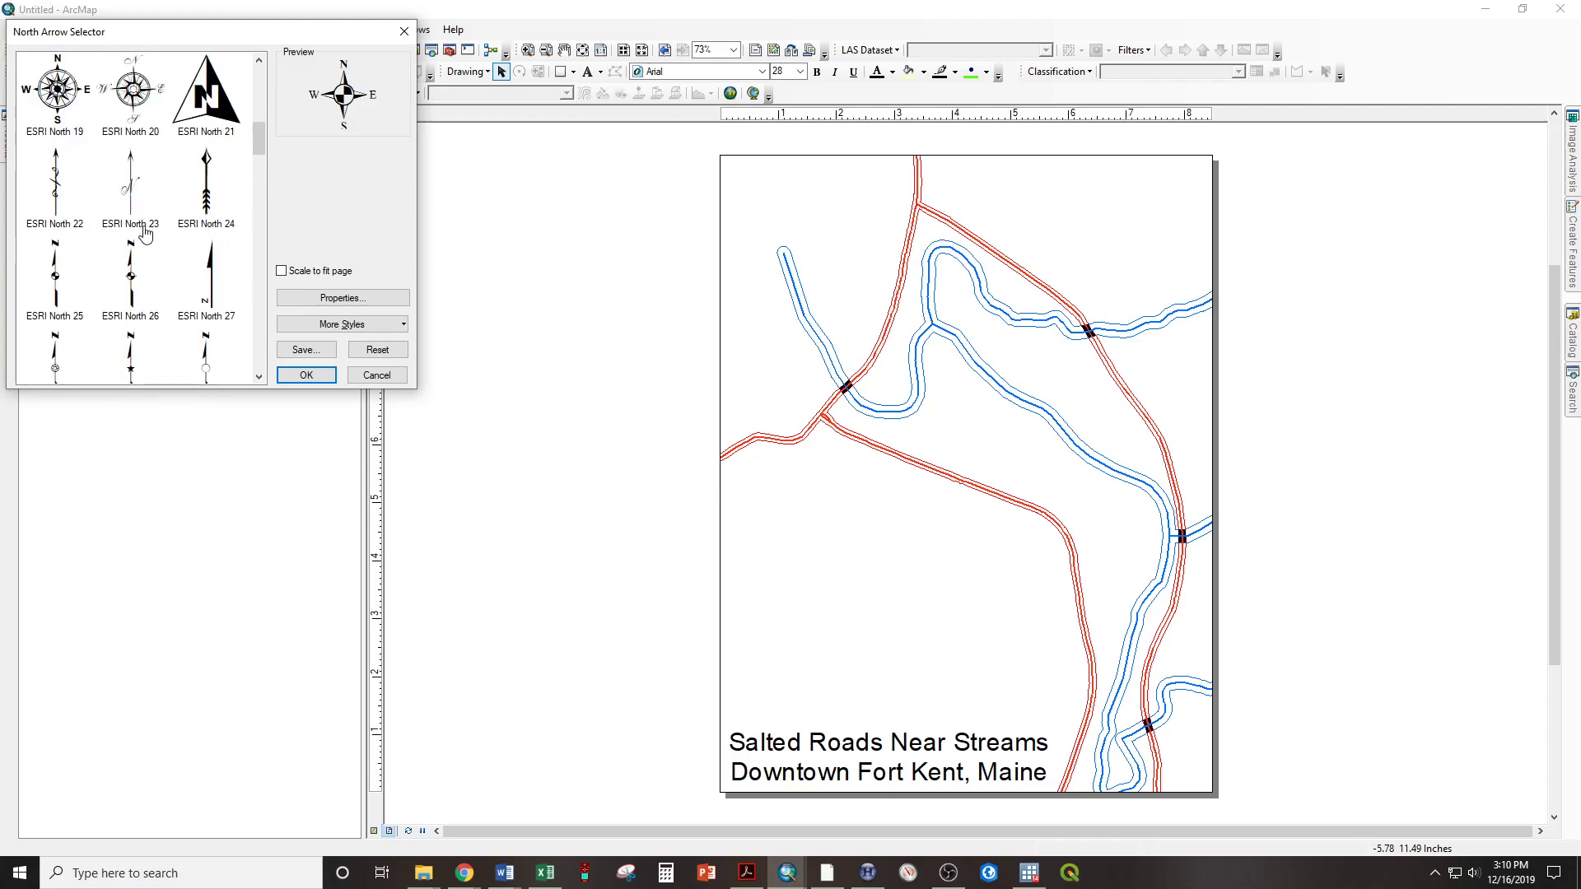
pyautogui.scroll(-1, 169, 285)
pyautogui.click(130, 224)
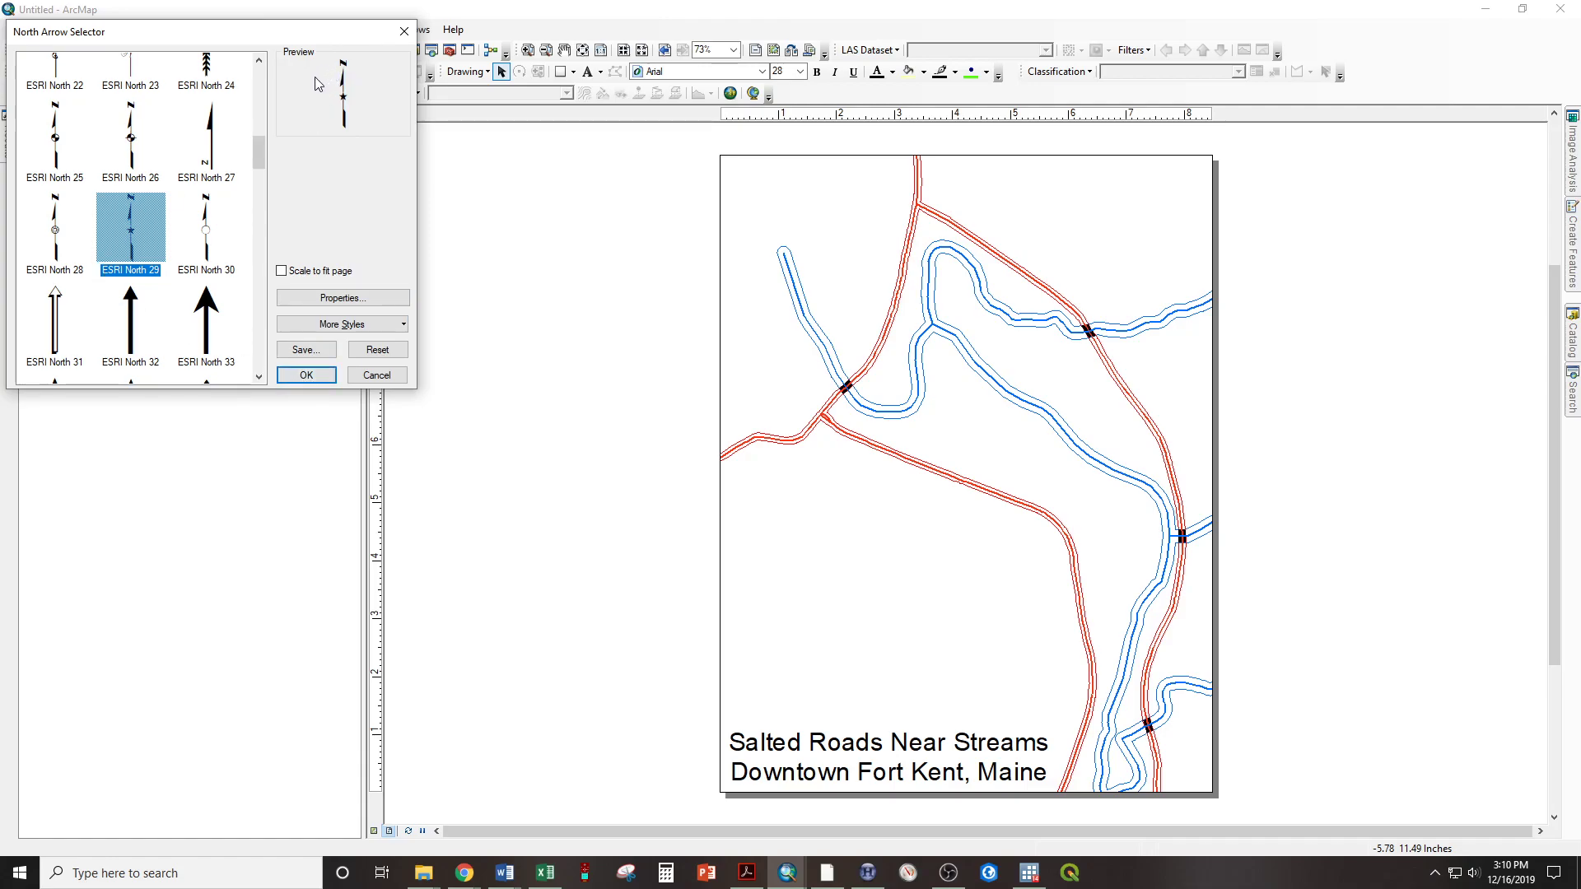
pyautogui.click(305, 375)
# Place the north arrow in the upper-left corner of the page and enlarge it to about size 118
pyautogui.moveTo(822, 549); pyautogui.dragTo(732, 187)
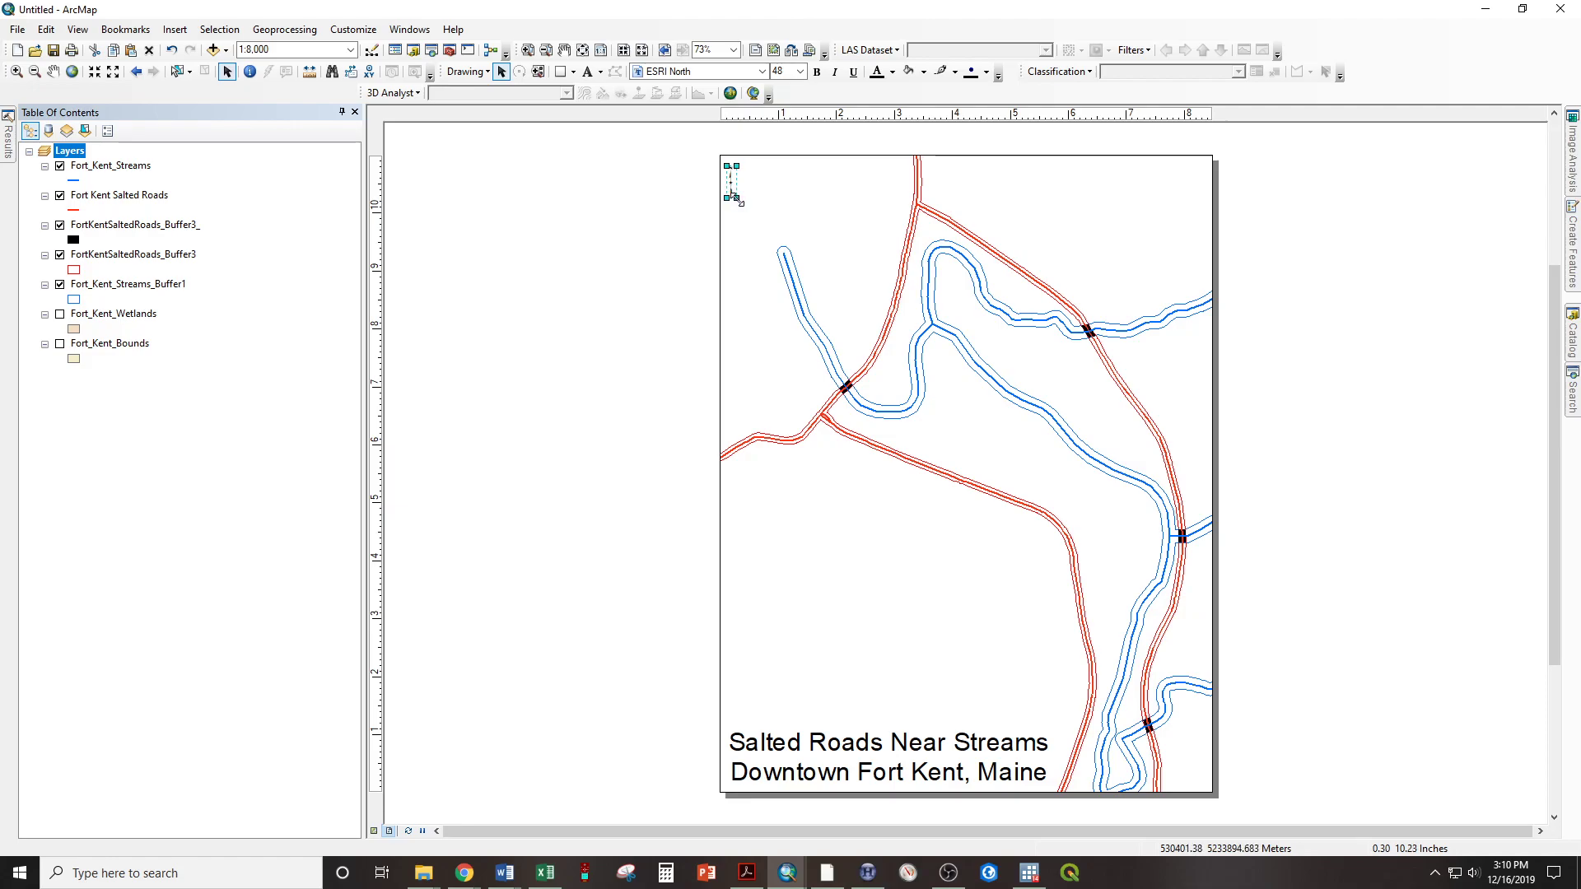
pyautogui.moveTo(735, 198); pyautogui.dragTo(738, 244)
pyautogui.moveTo(732, 210); pyautogui.dragTo(738, 212)
# Set the north arrow's calibration angle to -17
pyautogui.doubleClick(737, 209)
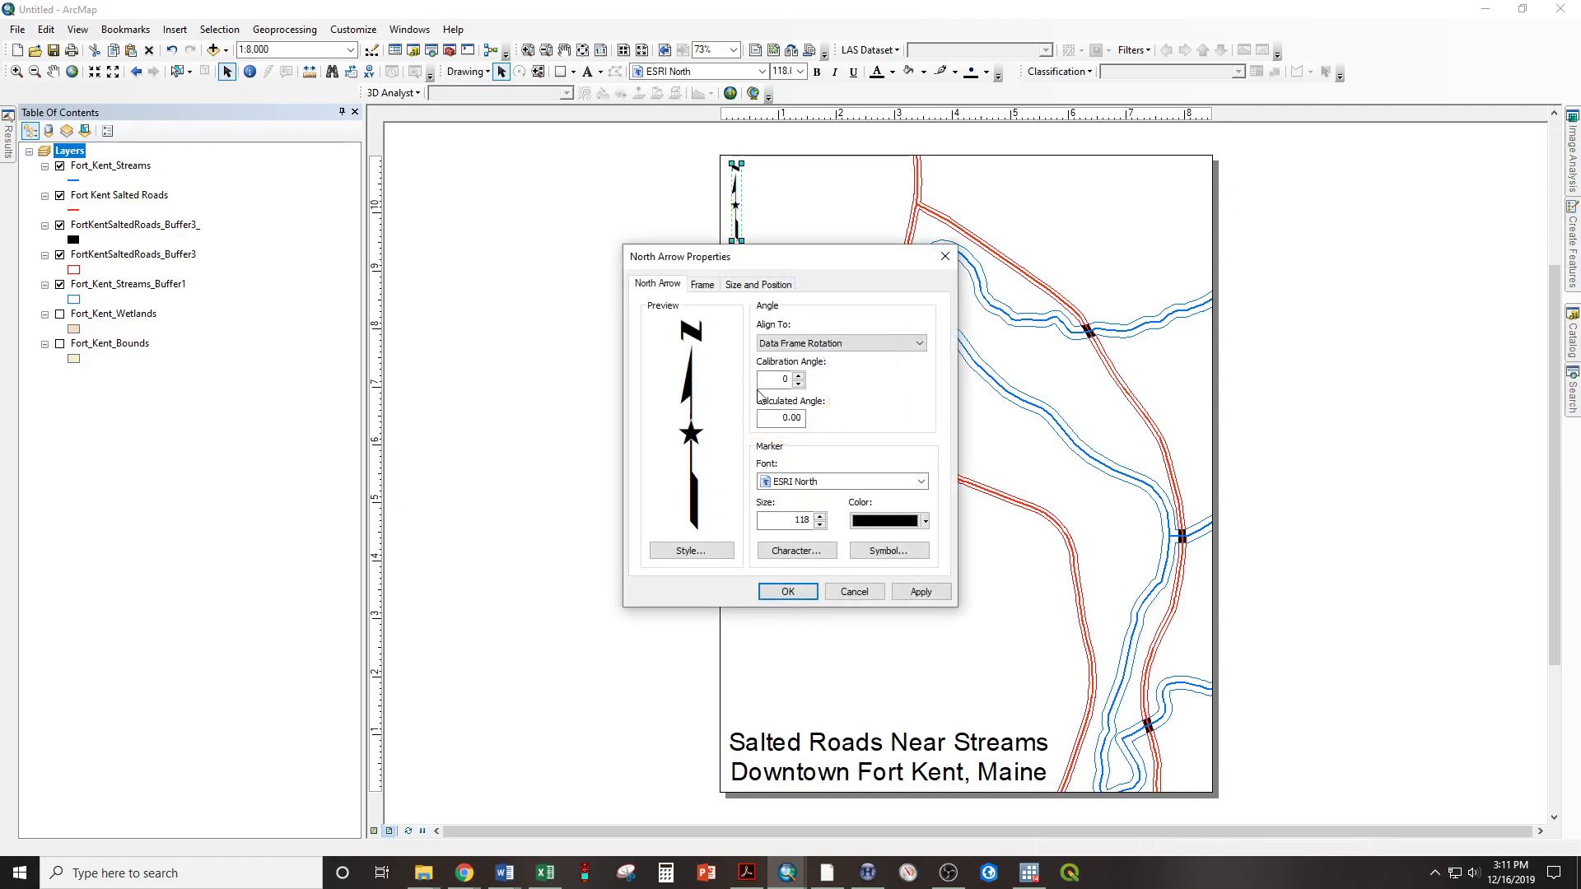
pyautogui.click(770, 376)
pyautogui.moveTo(769, 382); pyautogui.dragTo(821, 371)
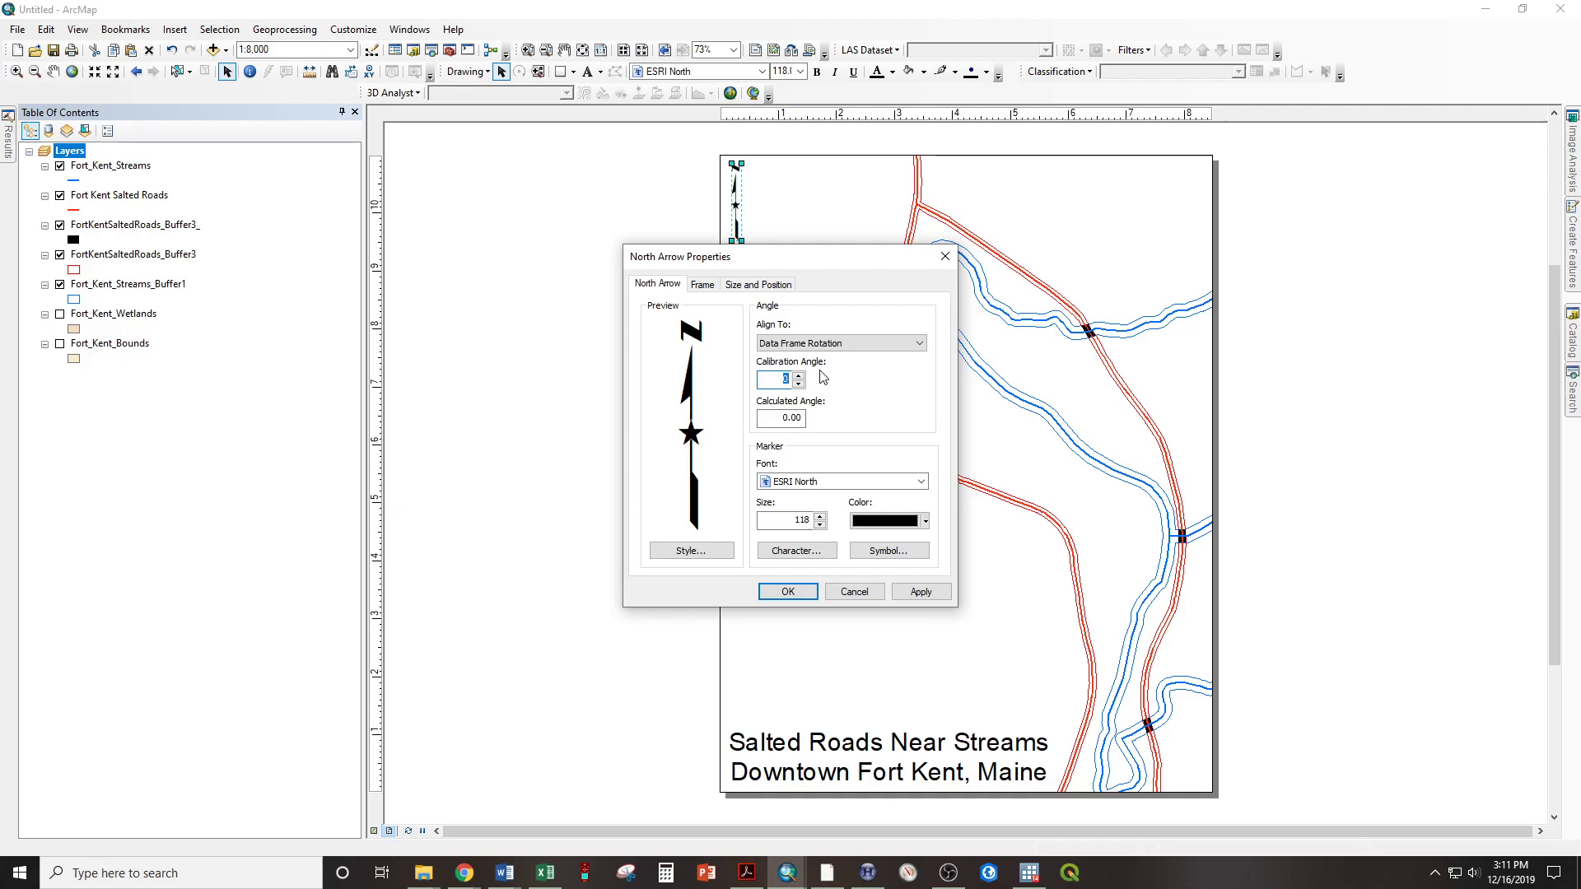
pyautogui.write('-')
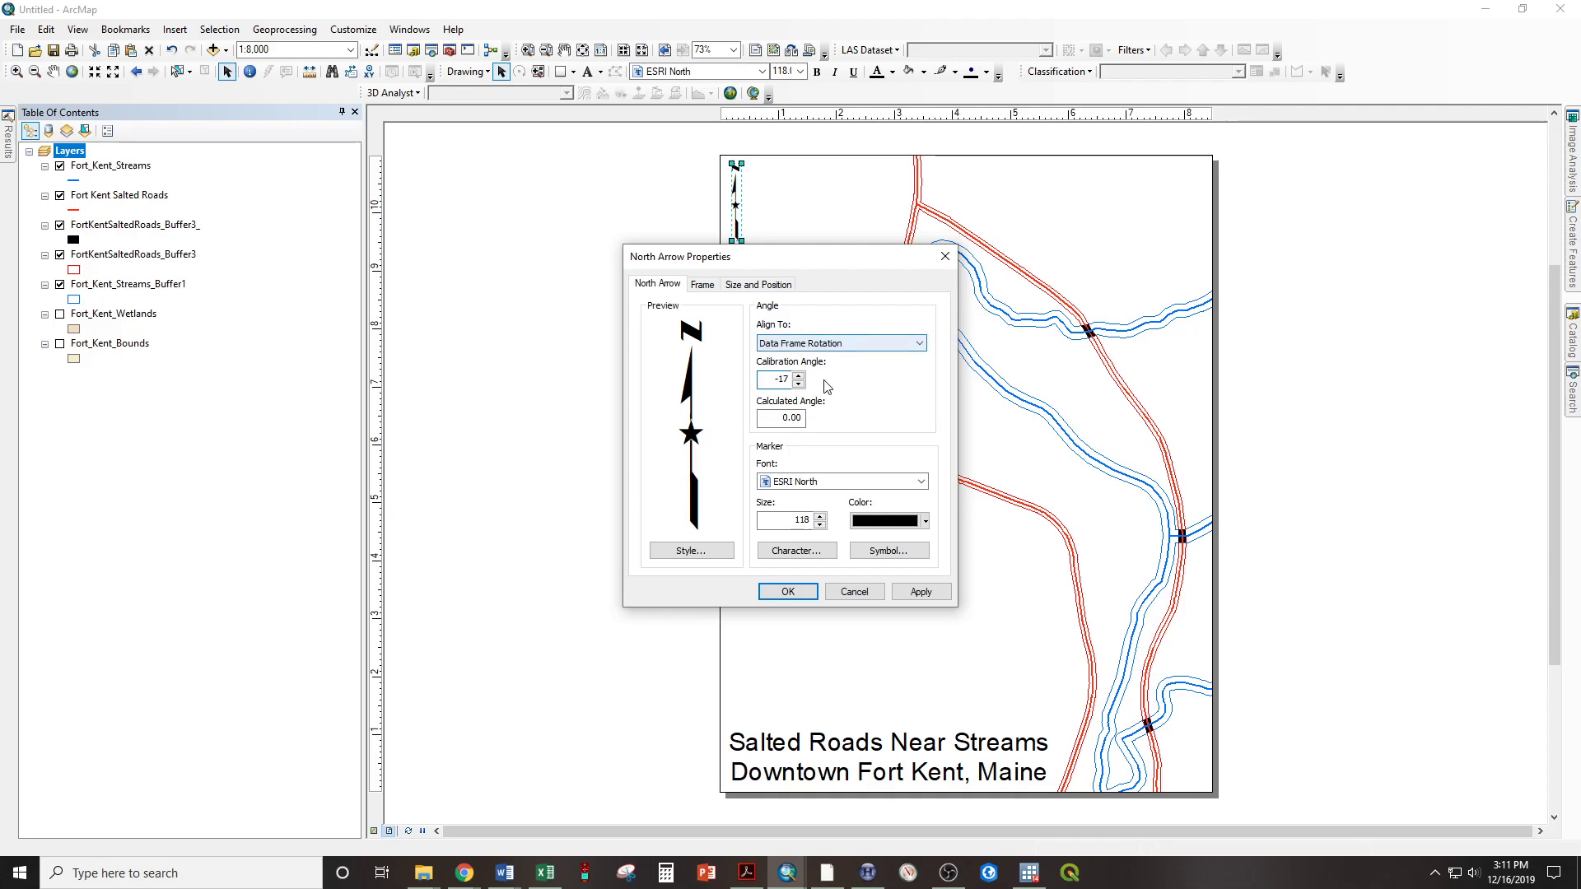
pyautogui.write('17')
pyautogui.click(788, 592)
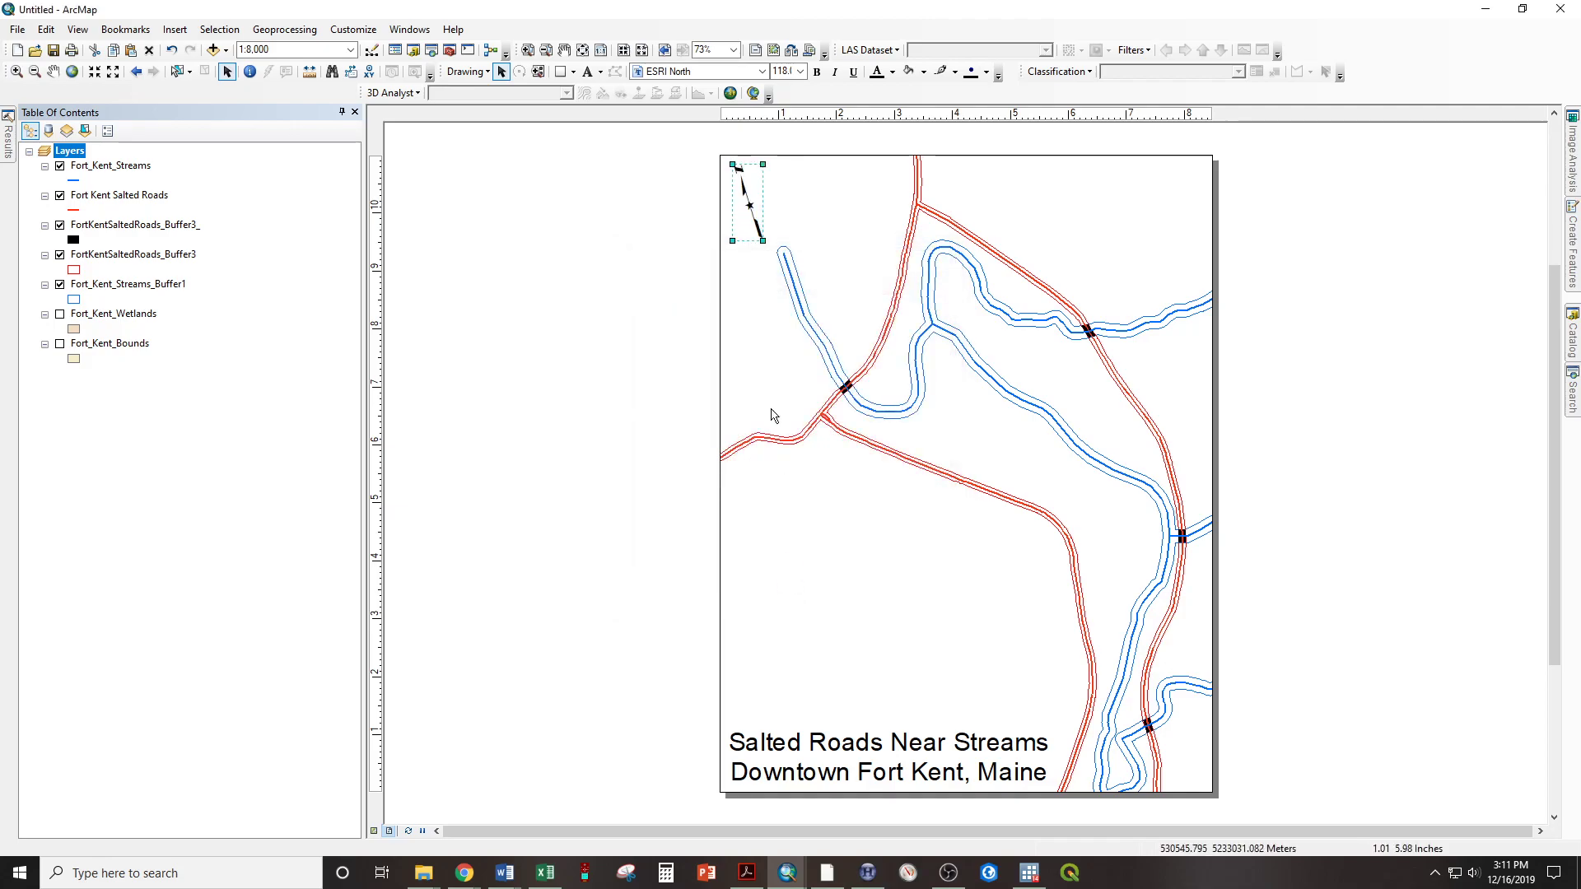
# Reset the north arrow's calibration angle to 0
pyautogui.click(748, 202)
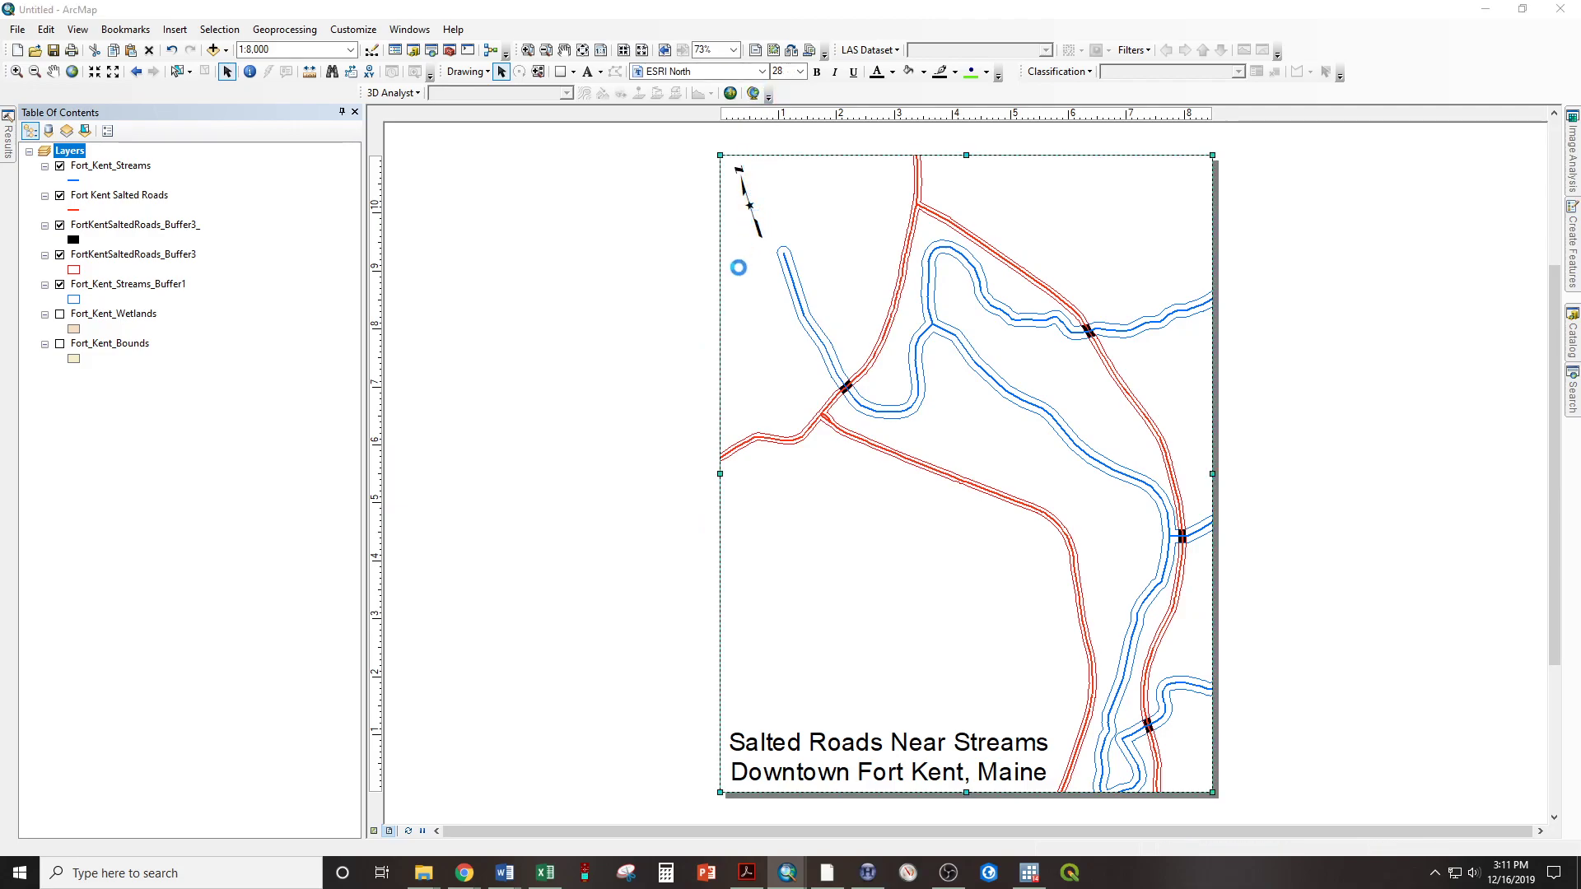
pyautogui.doubleClick(748, 205)
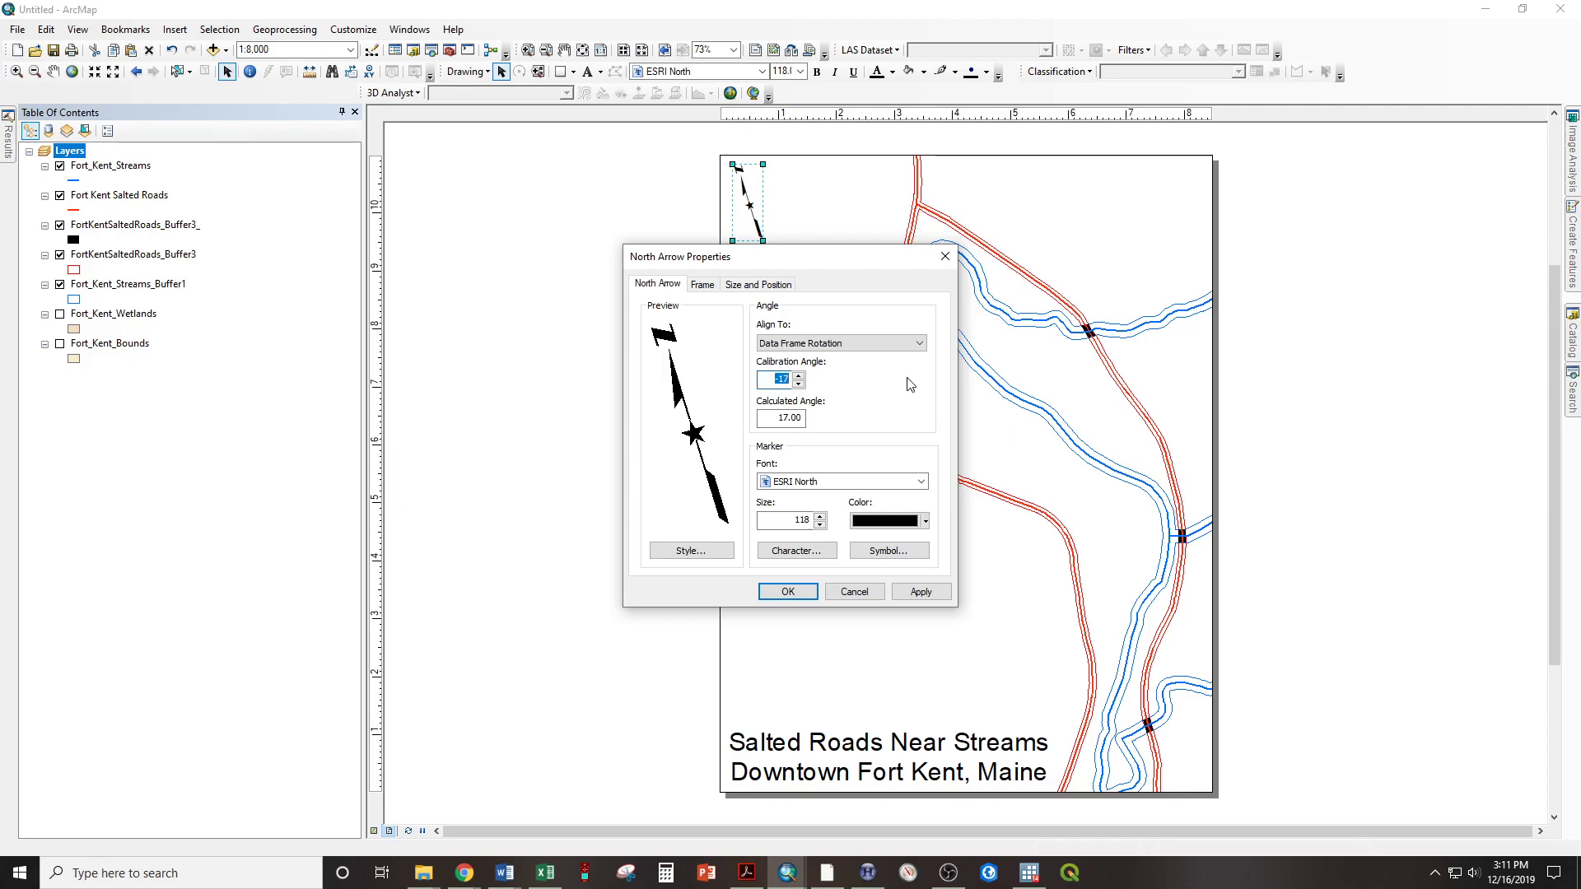
pyautogui.click(788, 592)
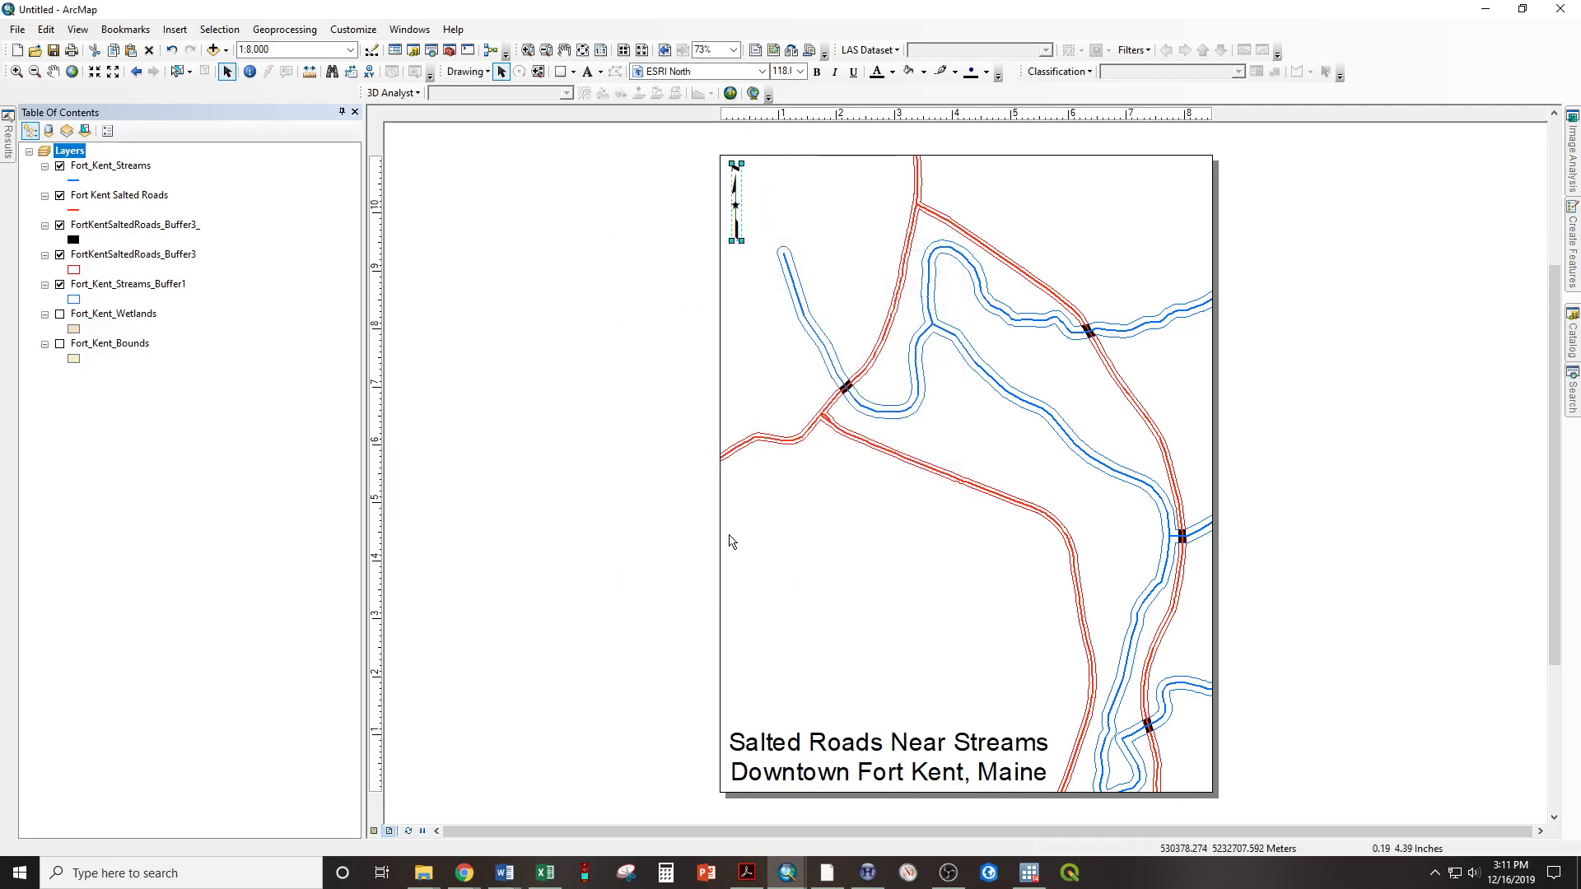
# Insert a scale bar in the Alternating Scale Bar 1 style and place it in the upper-right corner of the page
pyautogui.click(540, 377)
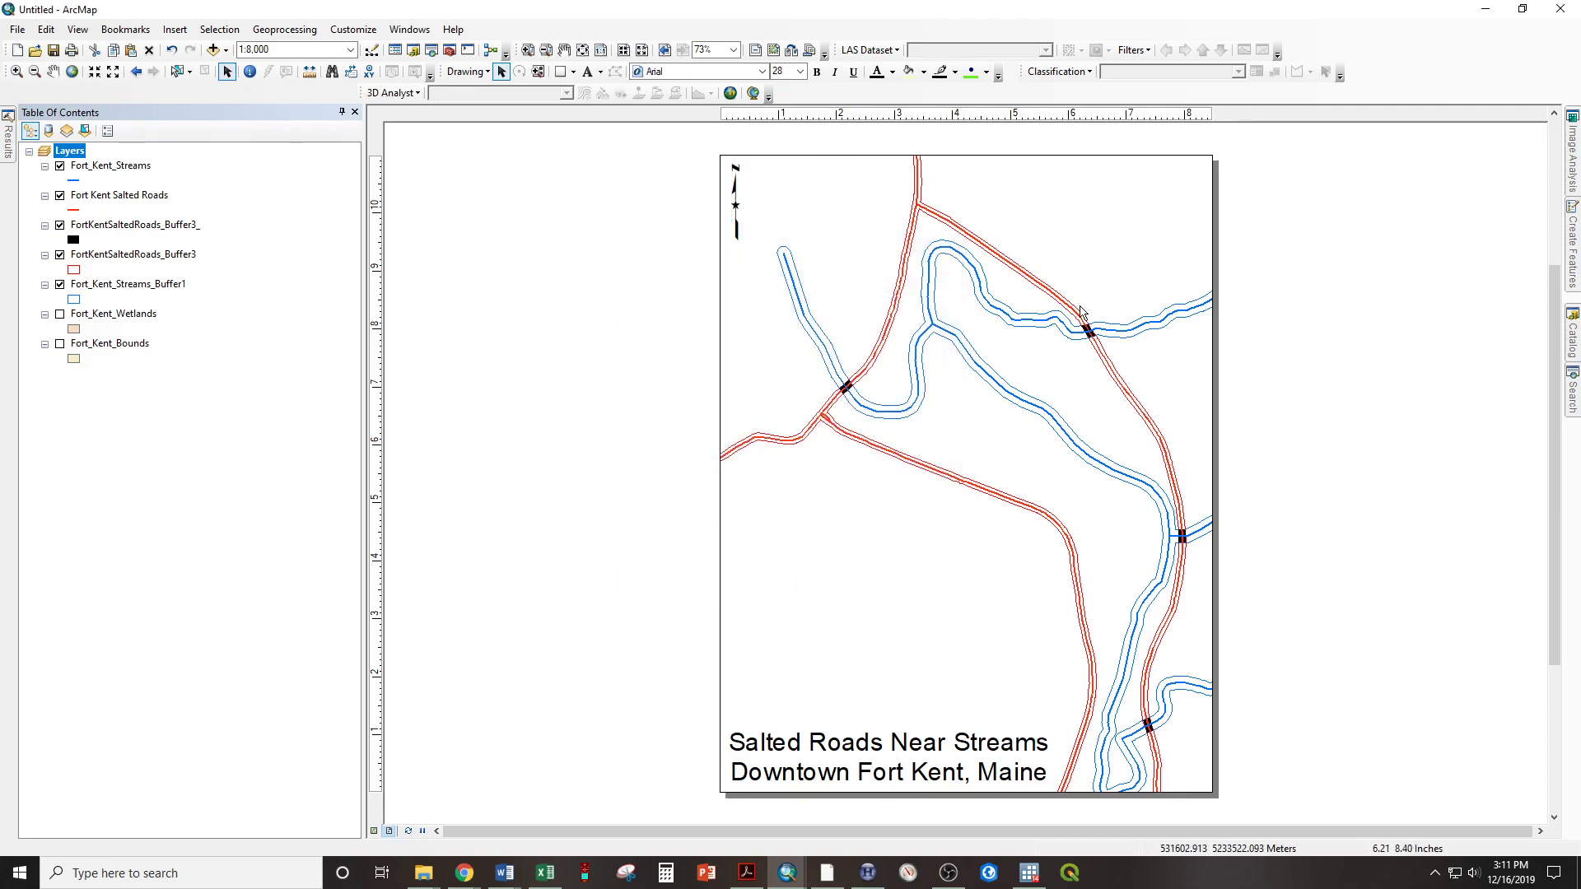
pyautogui.click(176, 30)
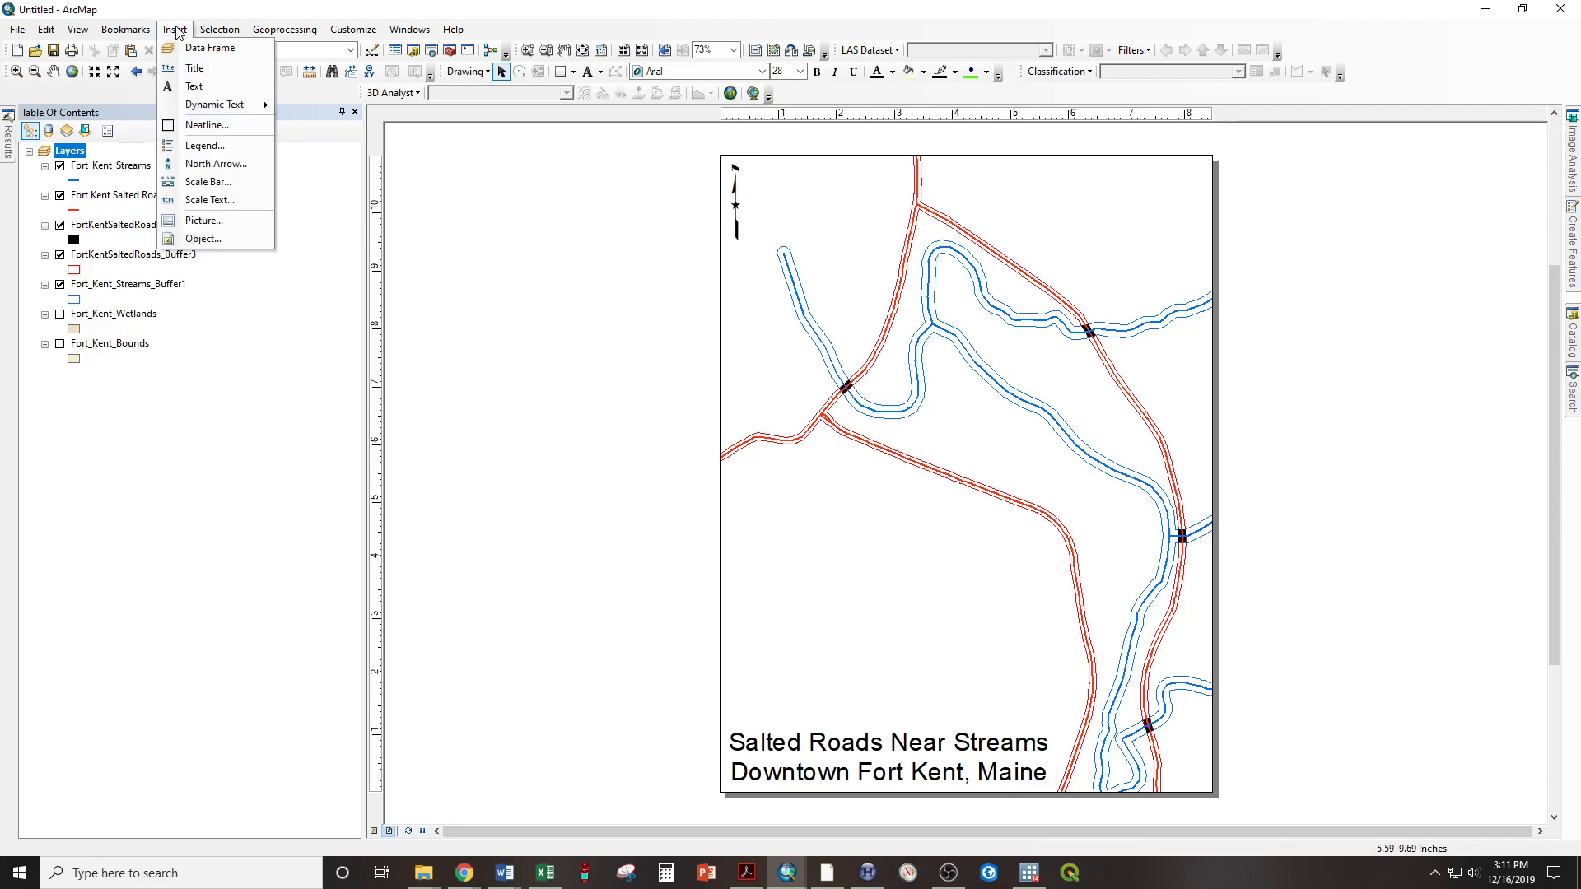
pyautogui.click(208, 182)
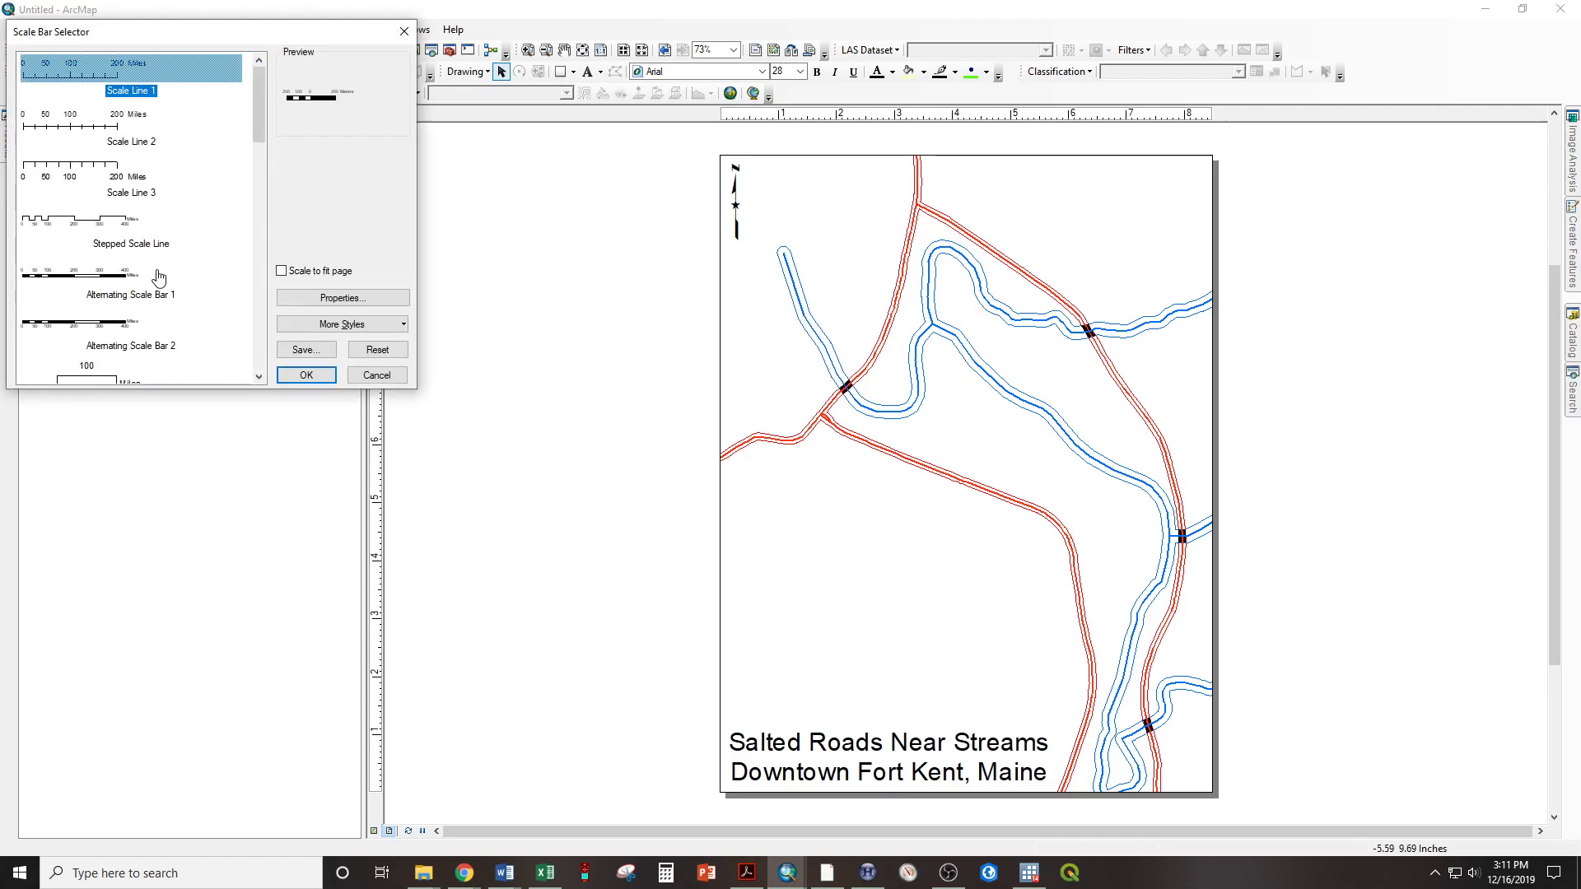
pyautogui.click(87, 281)
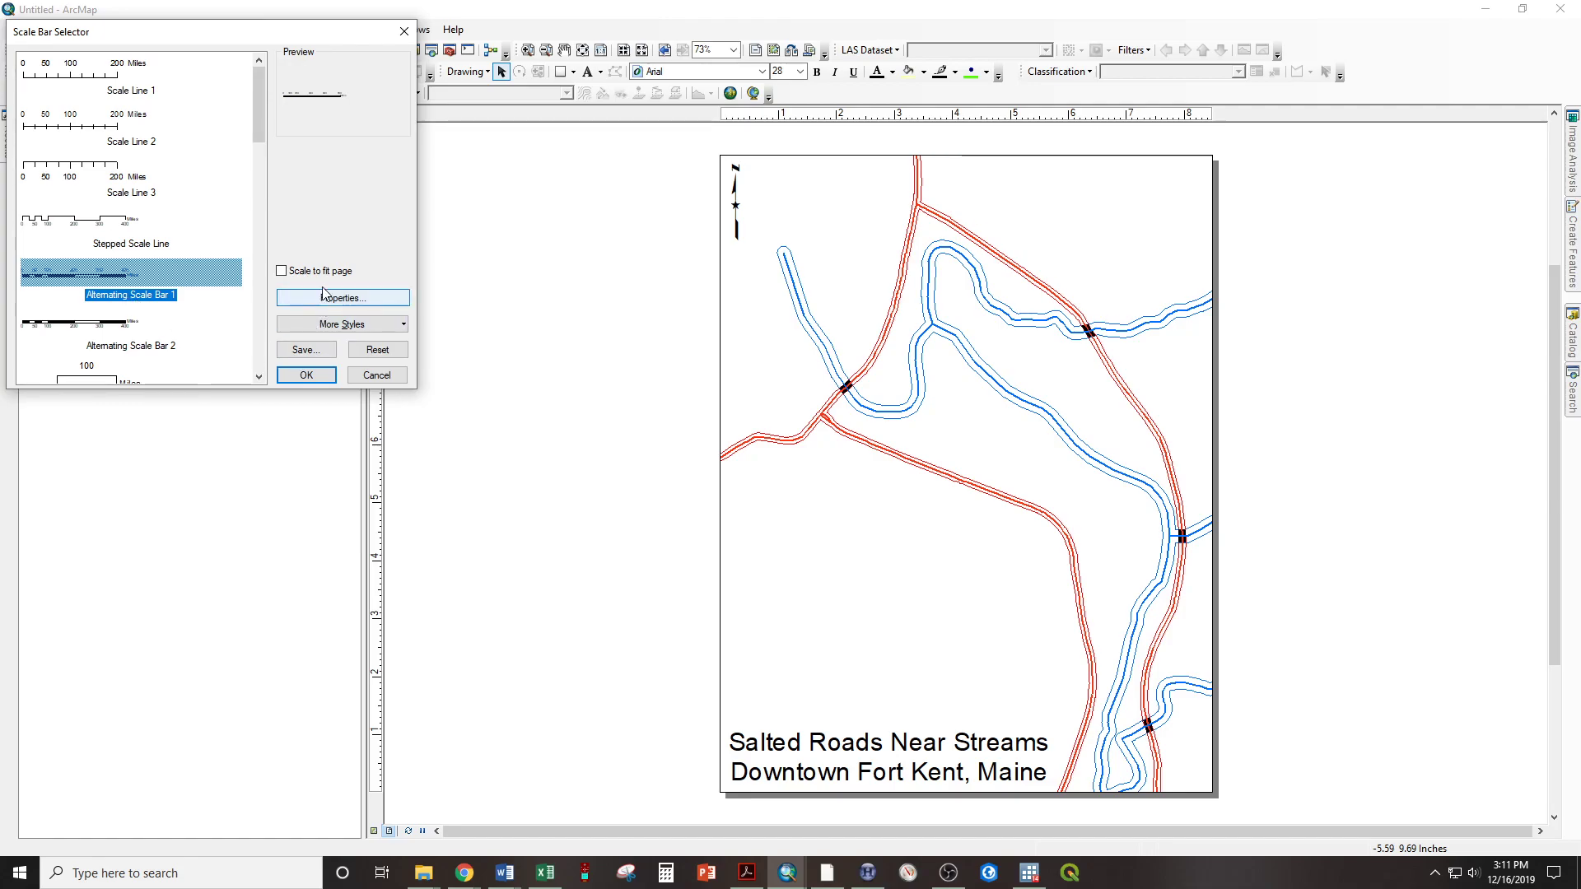
pyautogui.click(304, 377)
pyautogui.moveTo(1011, 500); pyautogui.dragTo(1130, 200)
pyautogui.moveTo(1134, 187); pyautogui.dragTo(1134, 186)
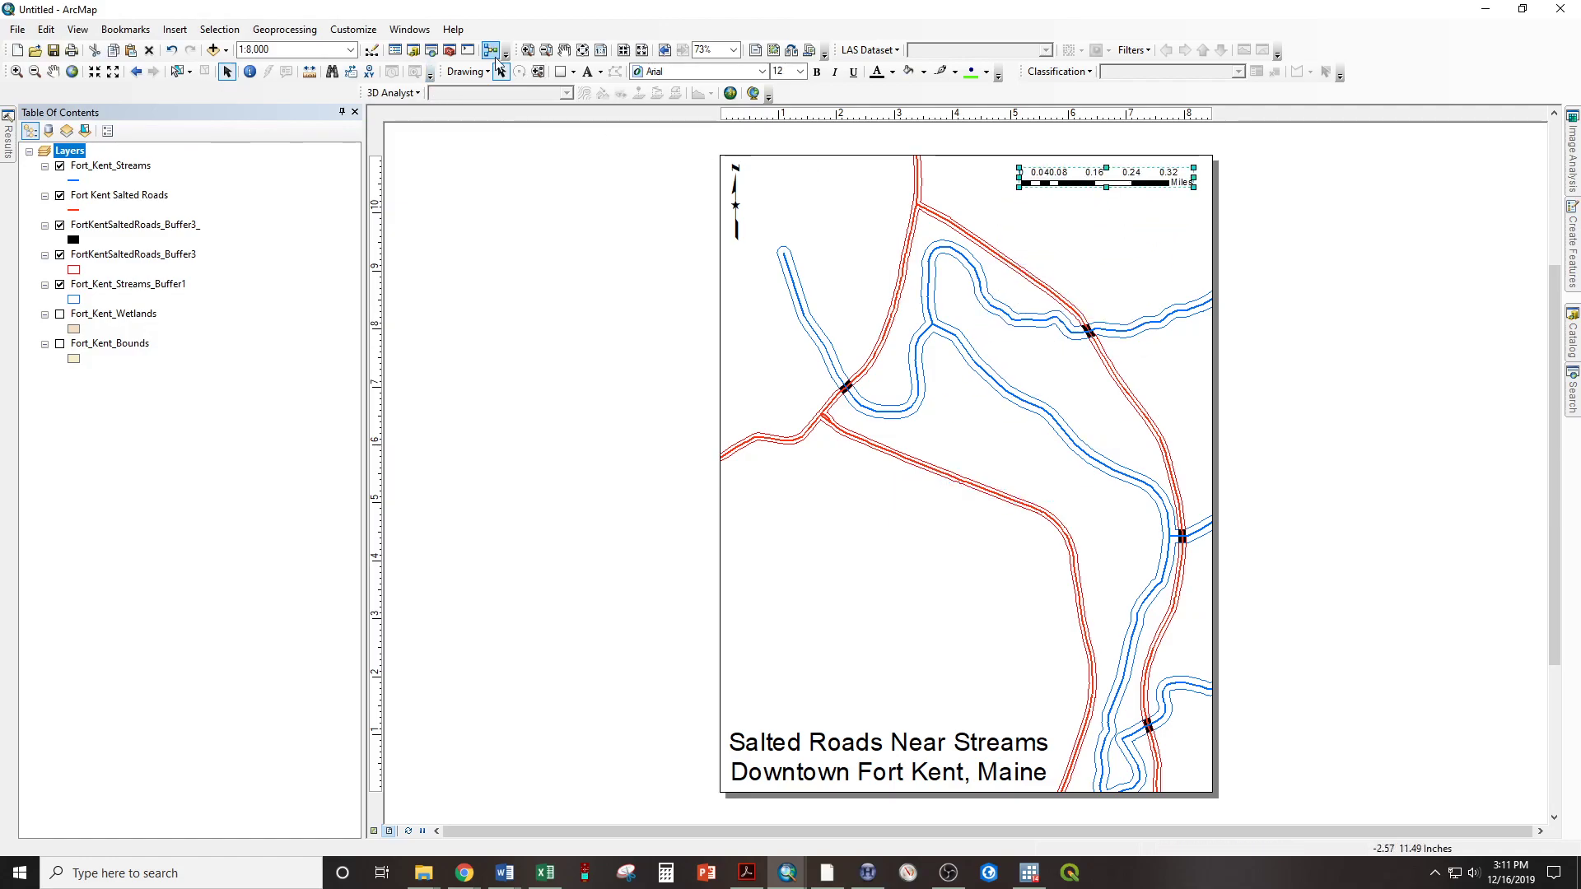
# Set the scale bar to adjust width when resizing, with 500 ft divisions in feet, and shift it left inside the page edge
pyautogui.click(1080, 184)
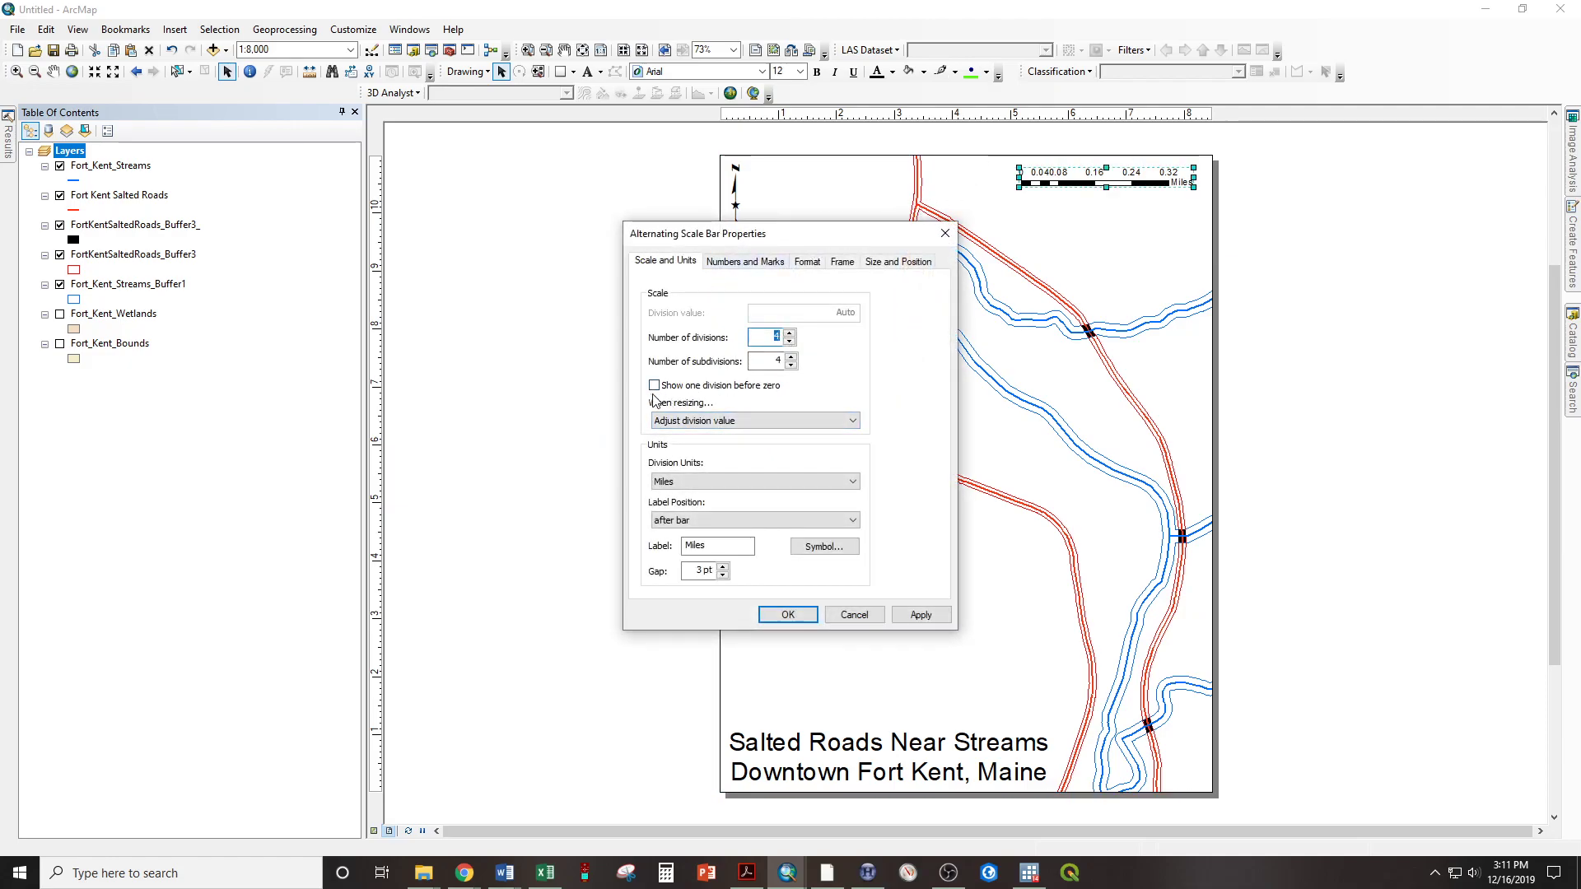
pyautogui.click(682, 421)
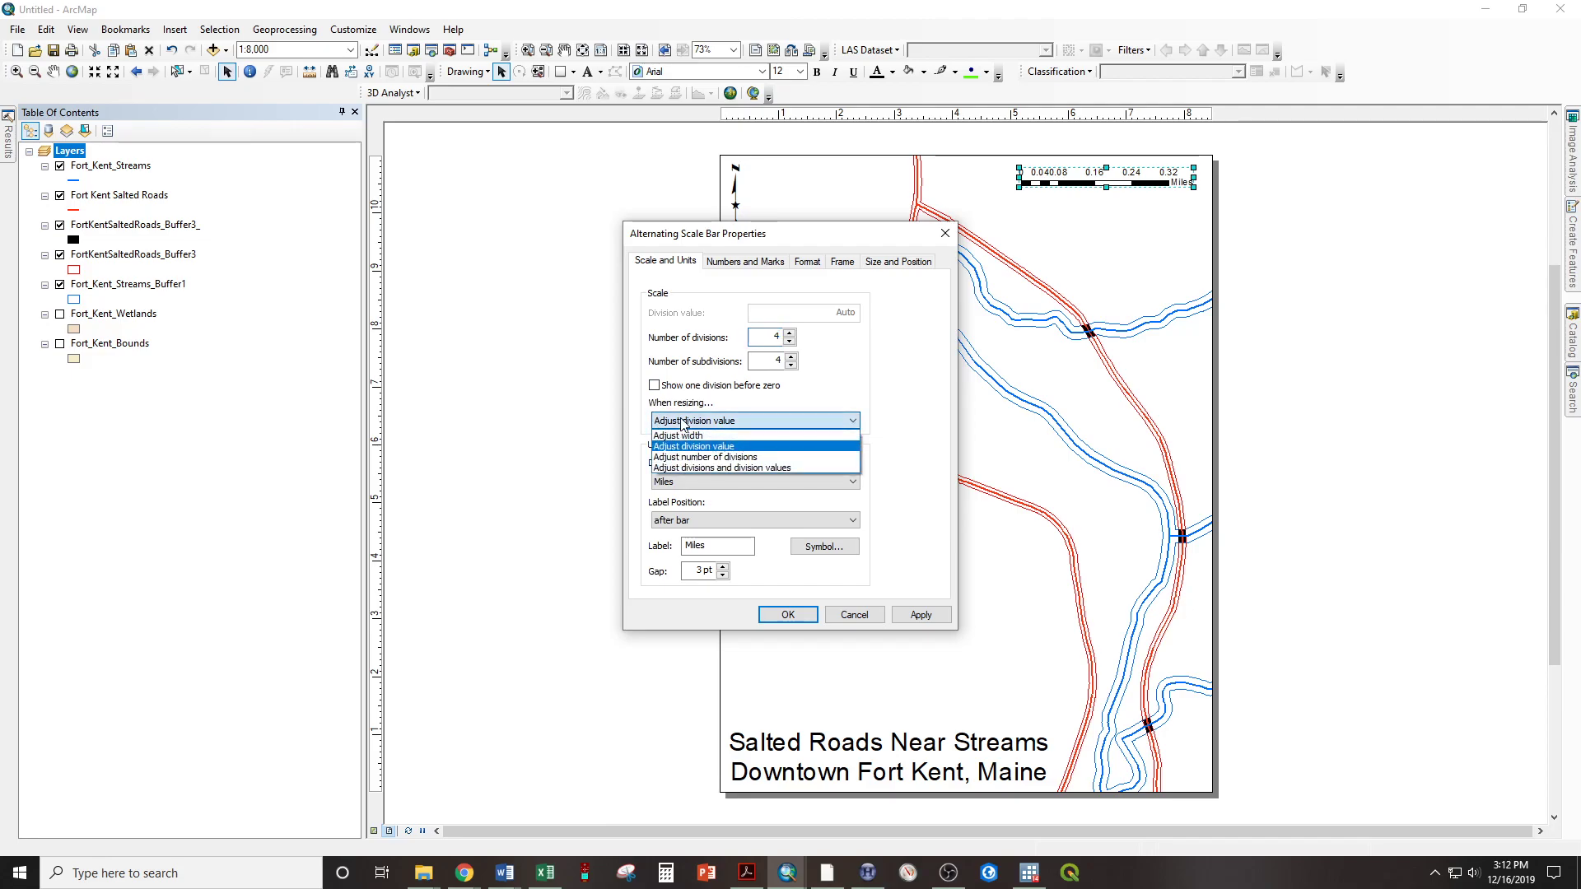
pyautogui.click(731, 437)
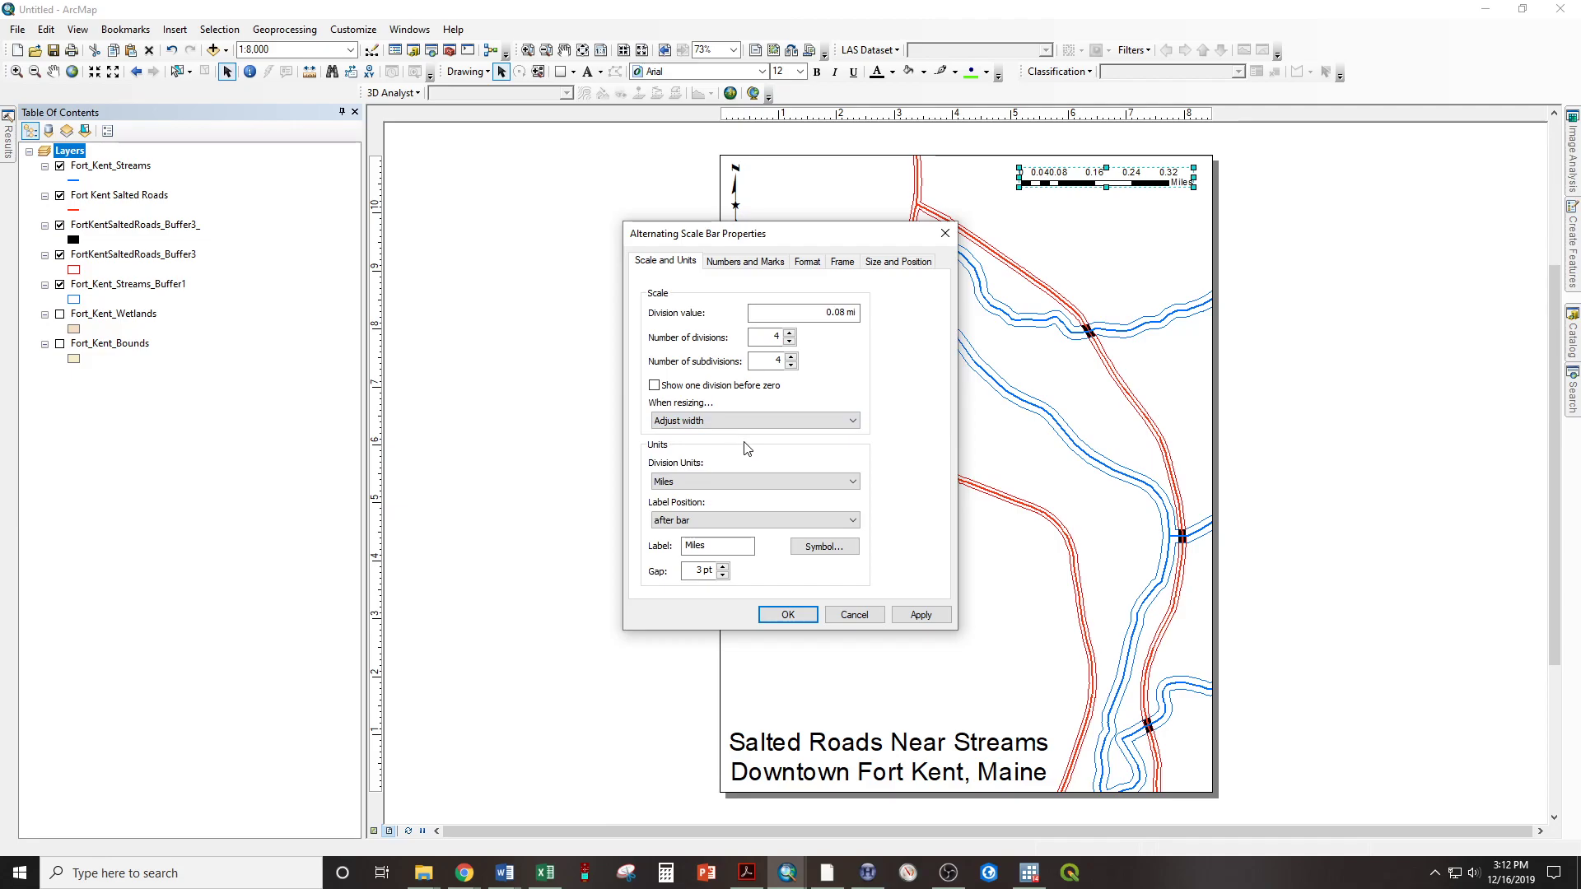
pyautogui.click(679, 484)
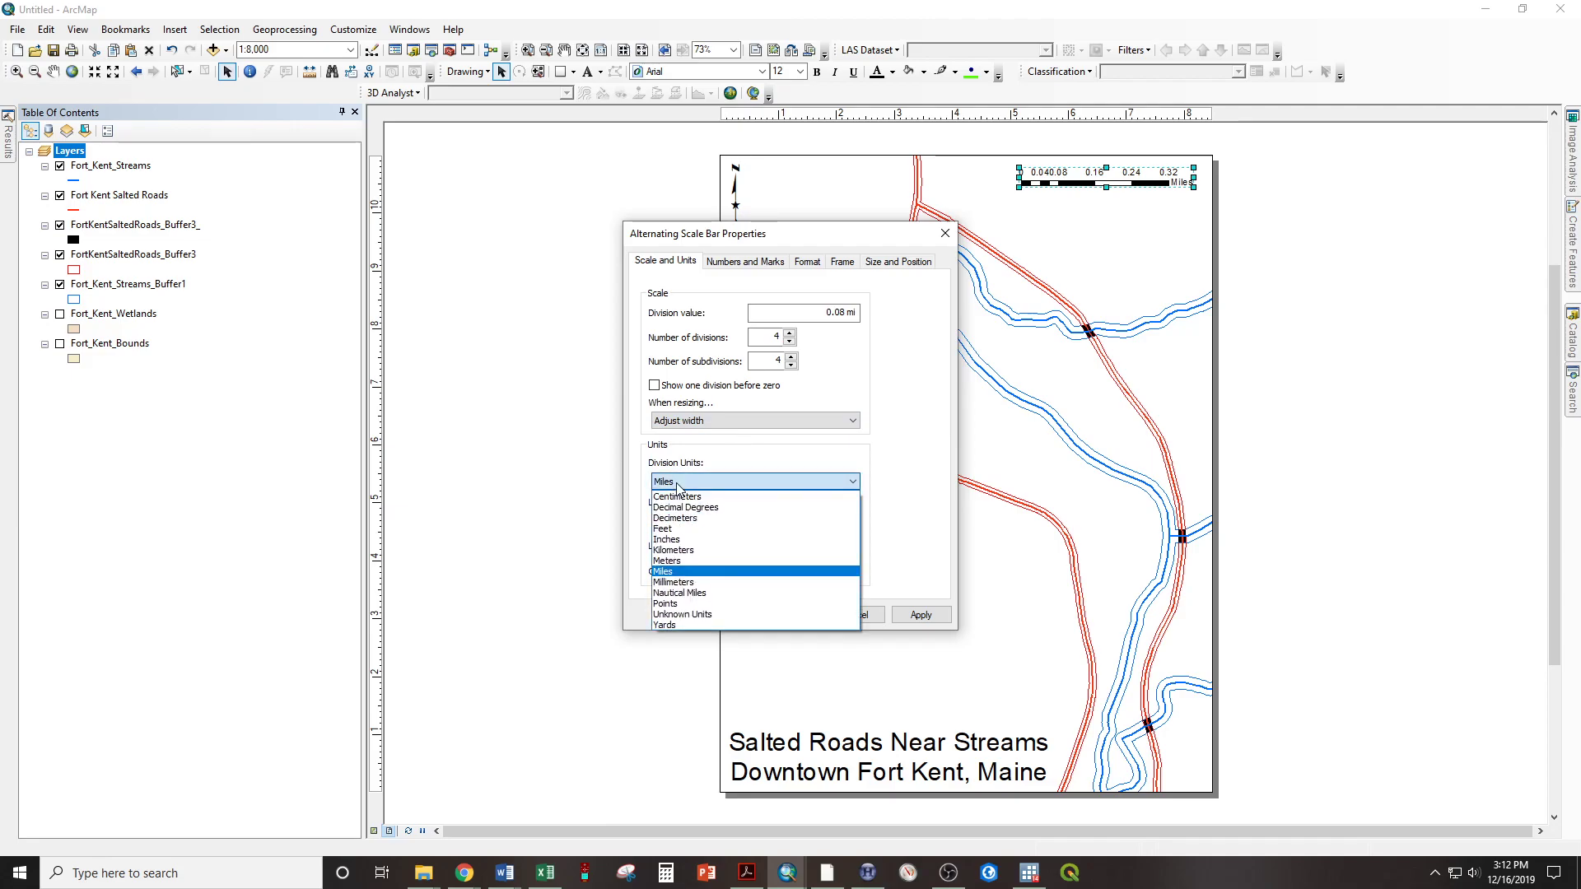
pyautogui.click(681, 528)
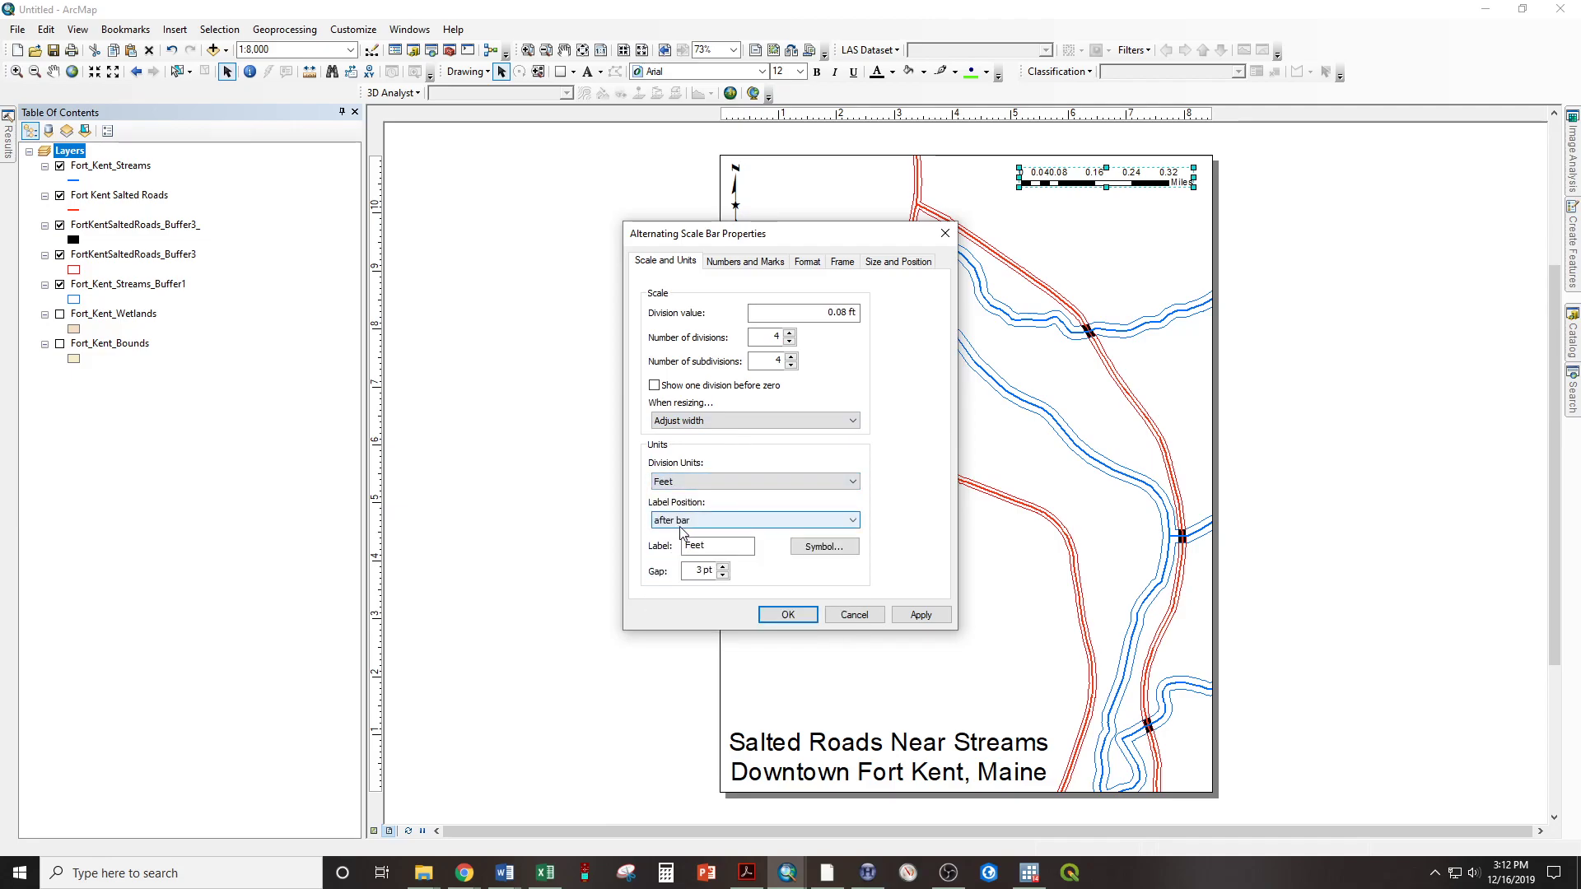
pyautogui.click(808, 312)
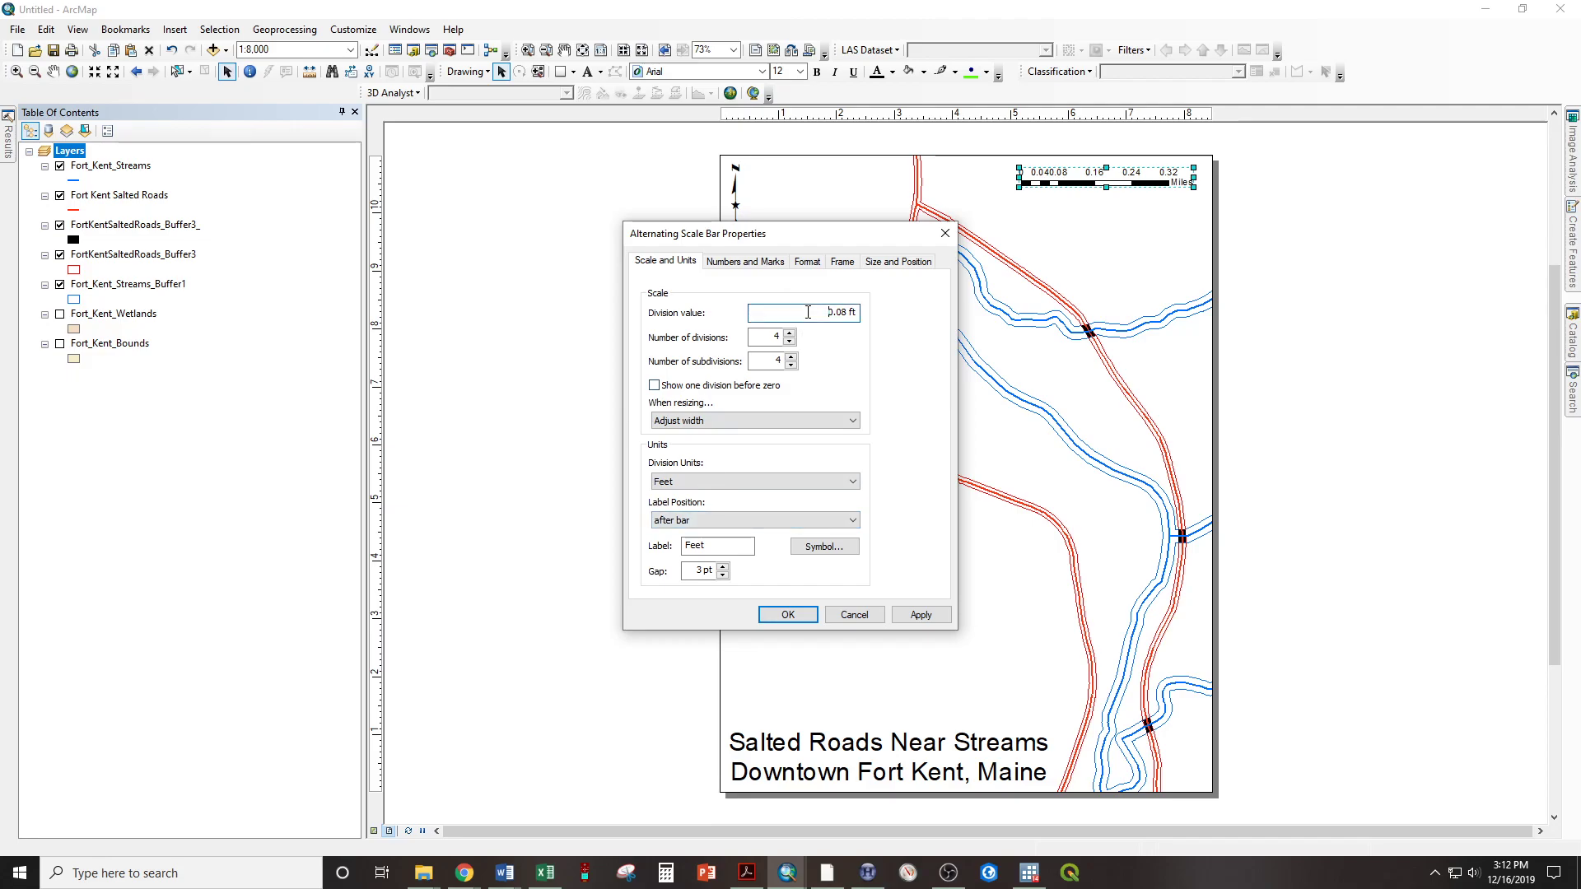
pyautogui.write('500')
pyautogui.click(907, 612)
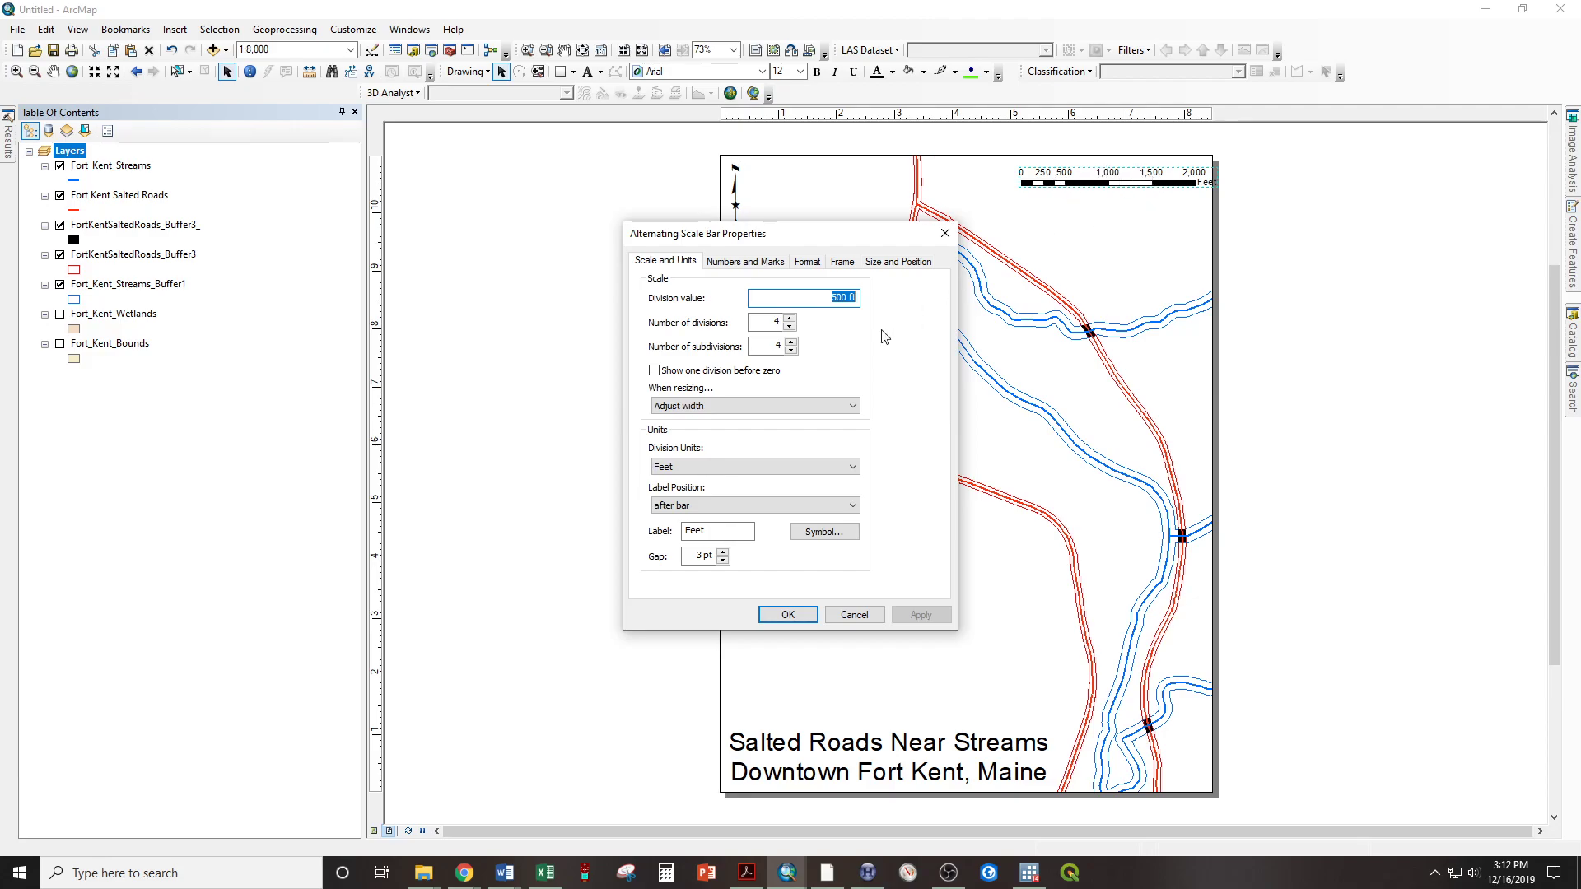
pyautogui.click(787, 616)
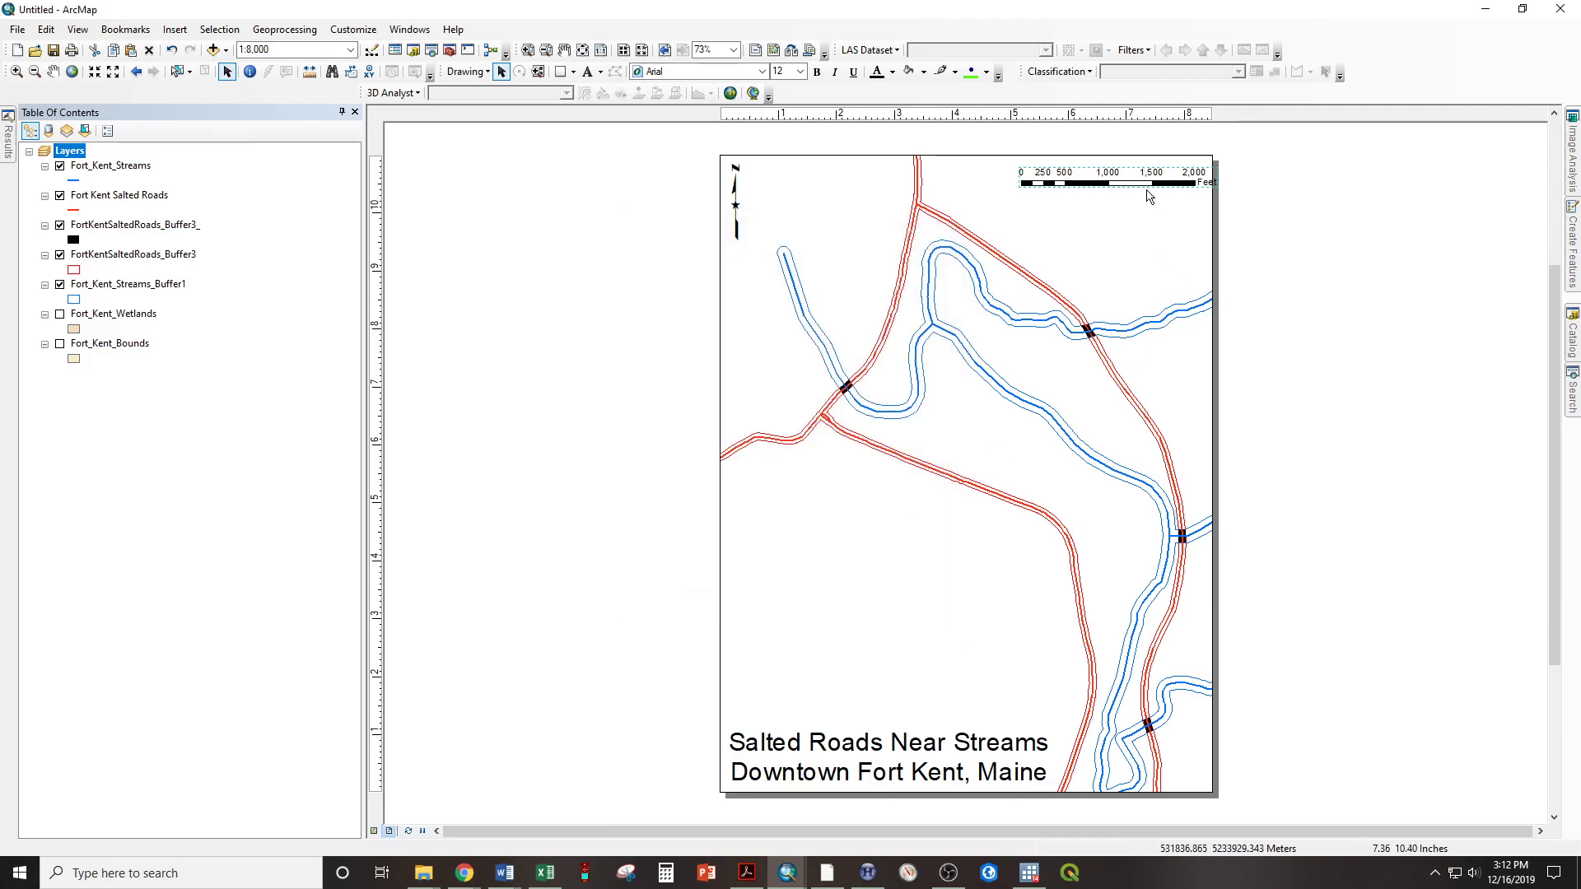
pyautogui.moveTo(1131, 176); pyautogui.dragTo(1109, 173)
pyautogui.click(1244, 225)
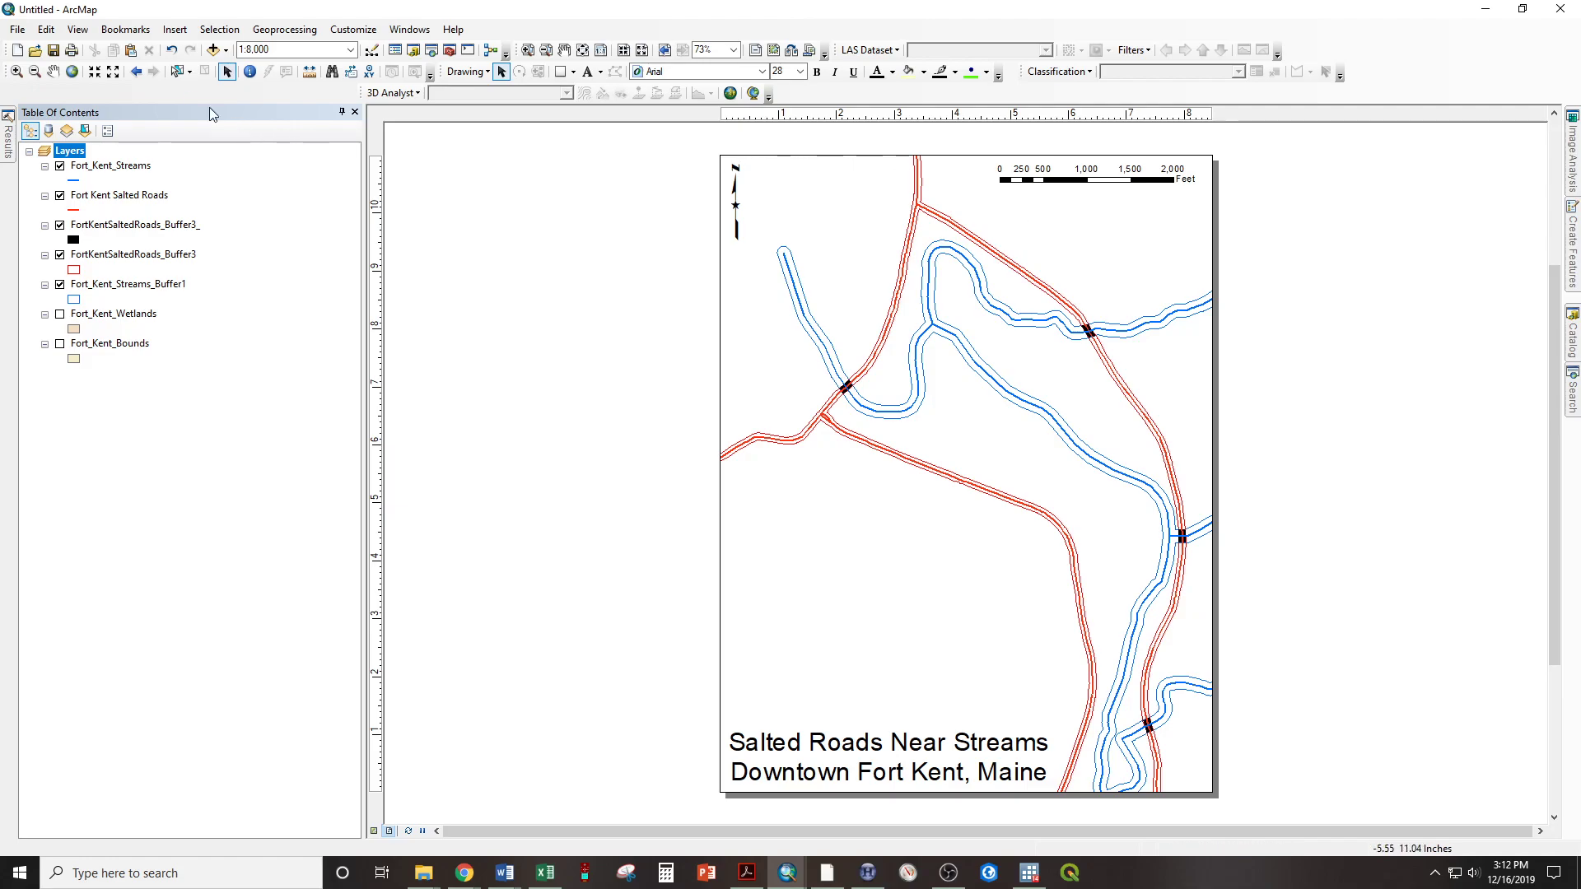
# Insert scale text in the default style and place it just beneath the scale bar
pyautogui.click(187, 33)
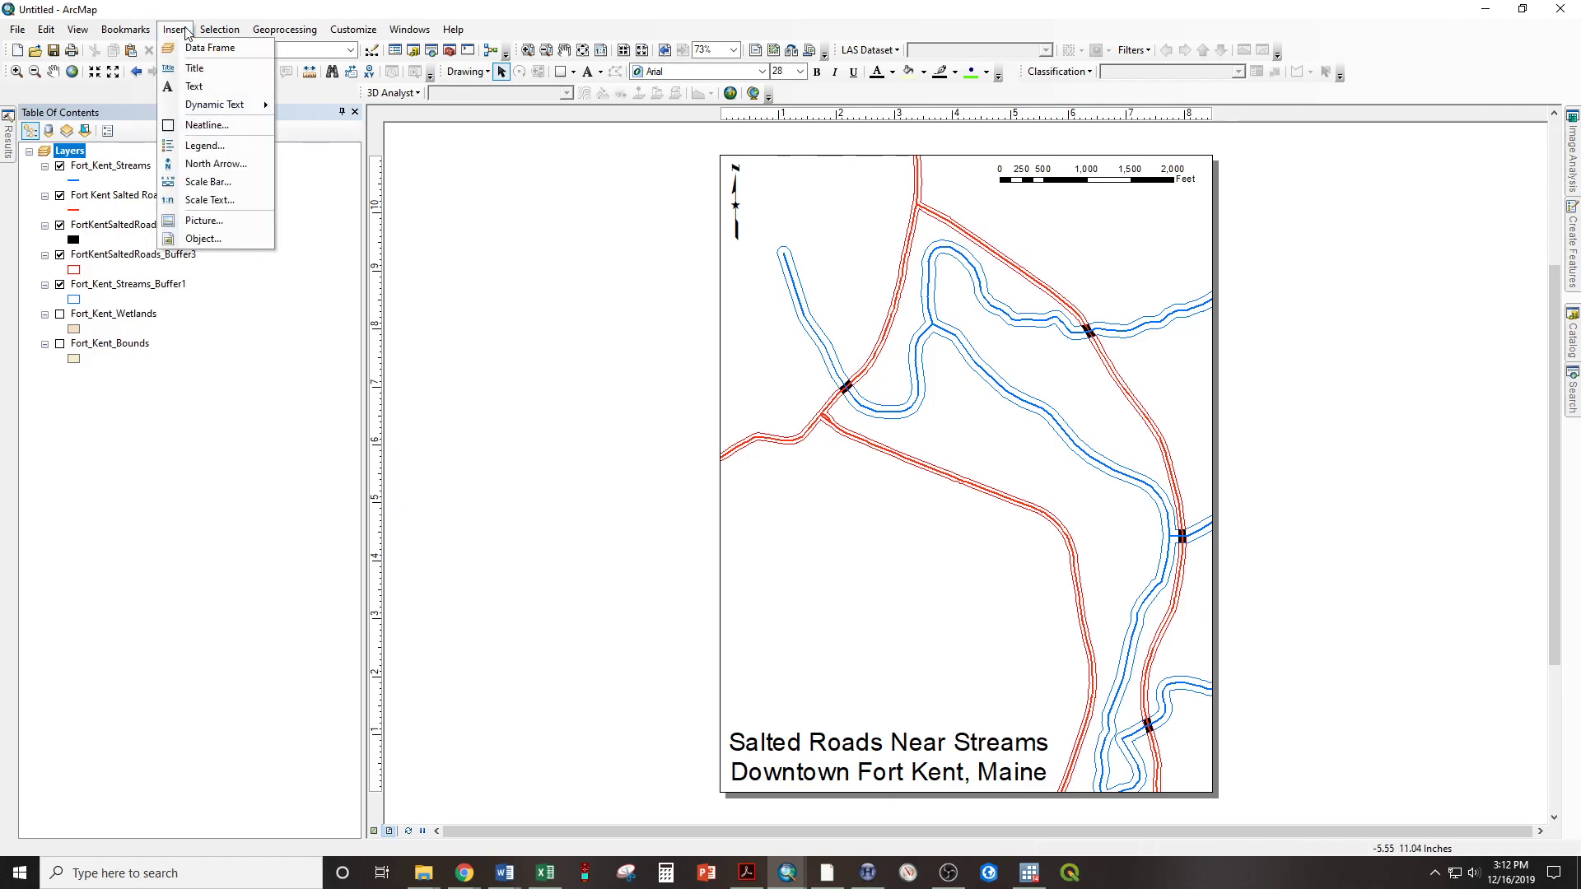
pyautogui.click(198, 203)
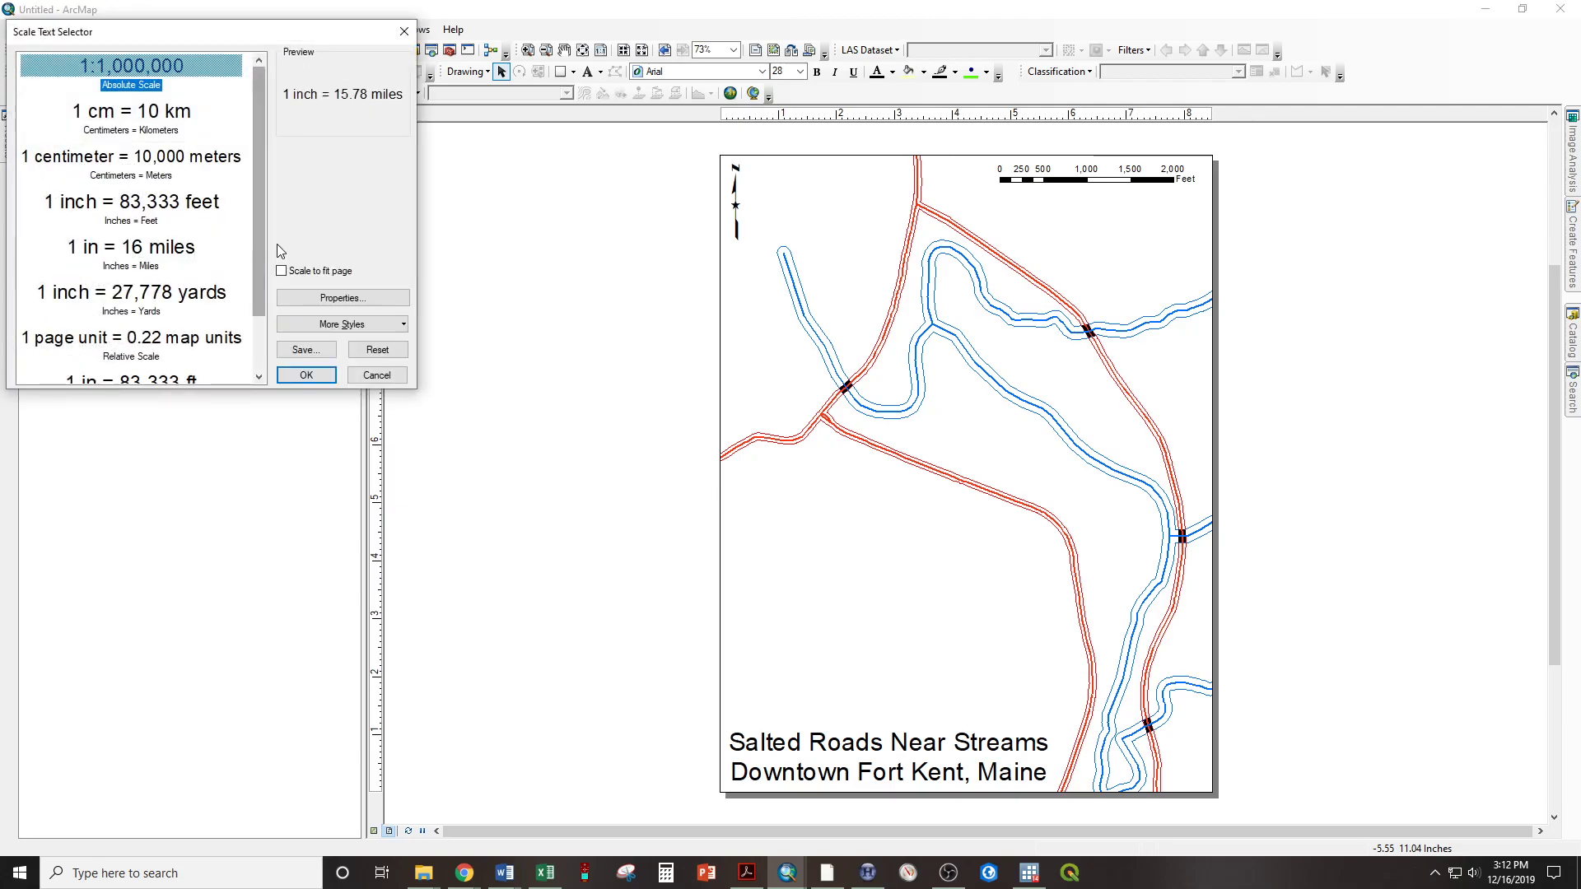
pyautogui.click(305, 375)
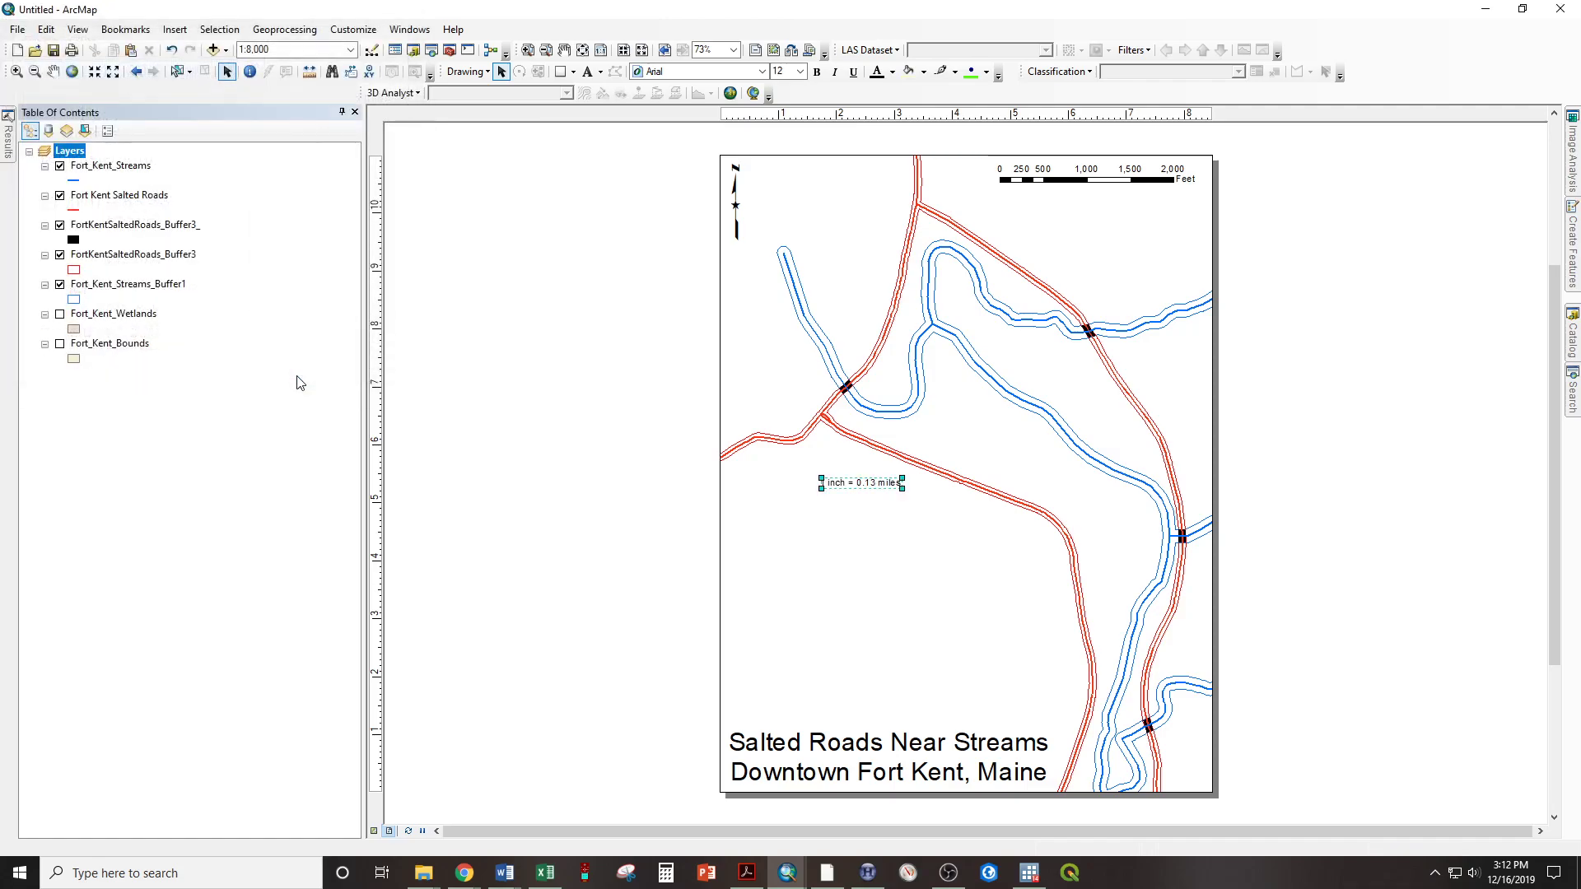
pyautogui.moveTo(864, 484); pyautogui.dragTo(1102, 217)
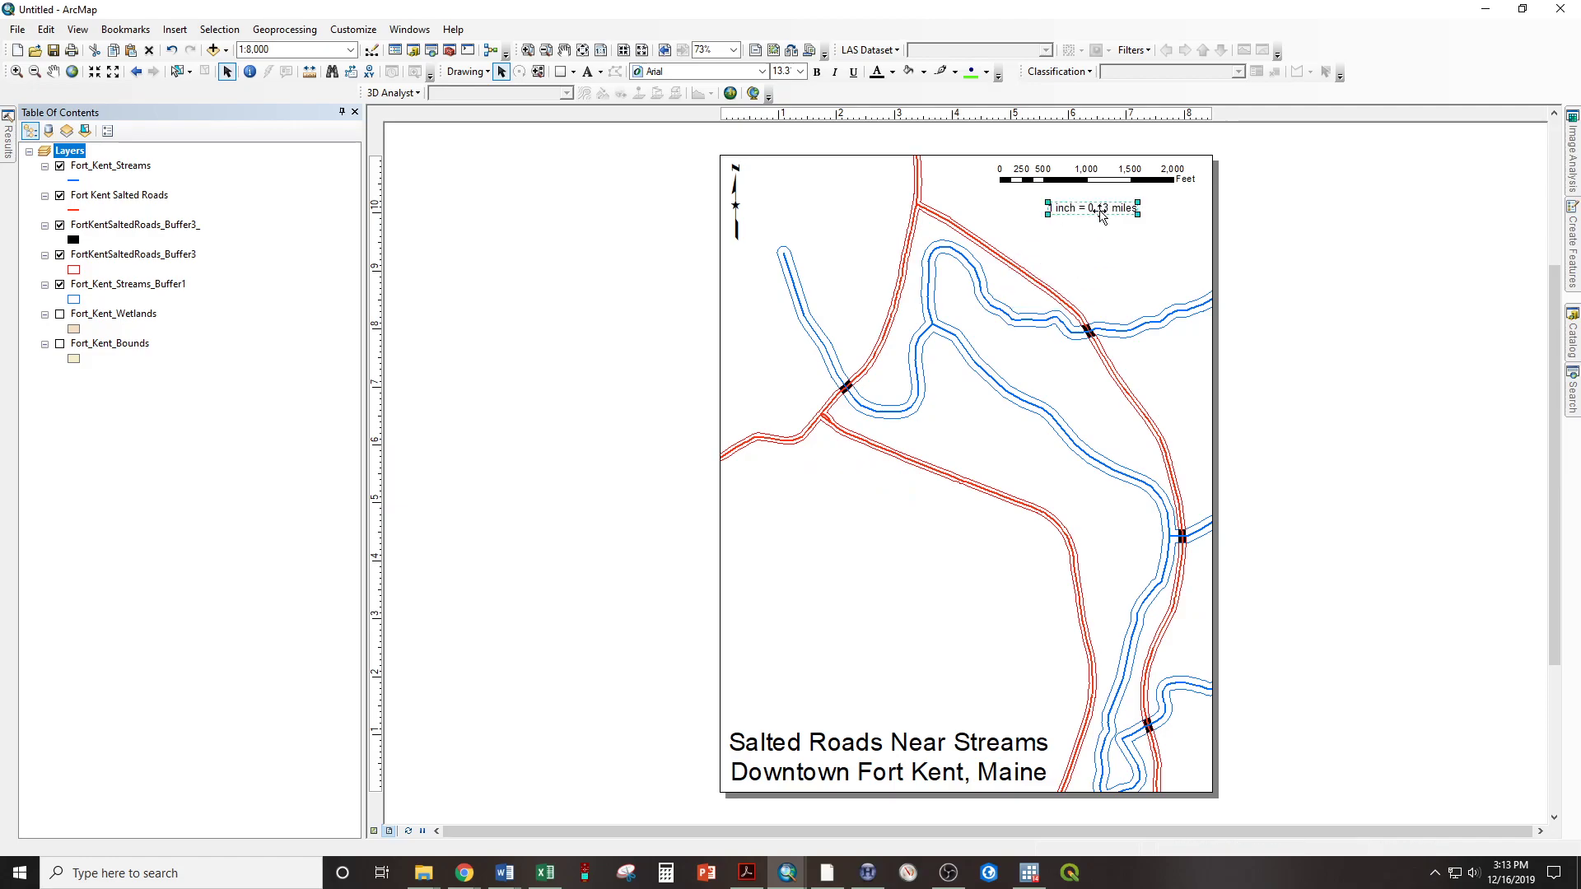
# Set the scale text's map units to feet and enlarge the text slightly to about size 14.7
pyautogui.click(1104, 208)
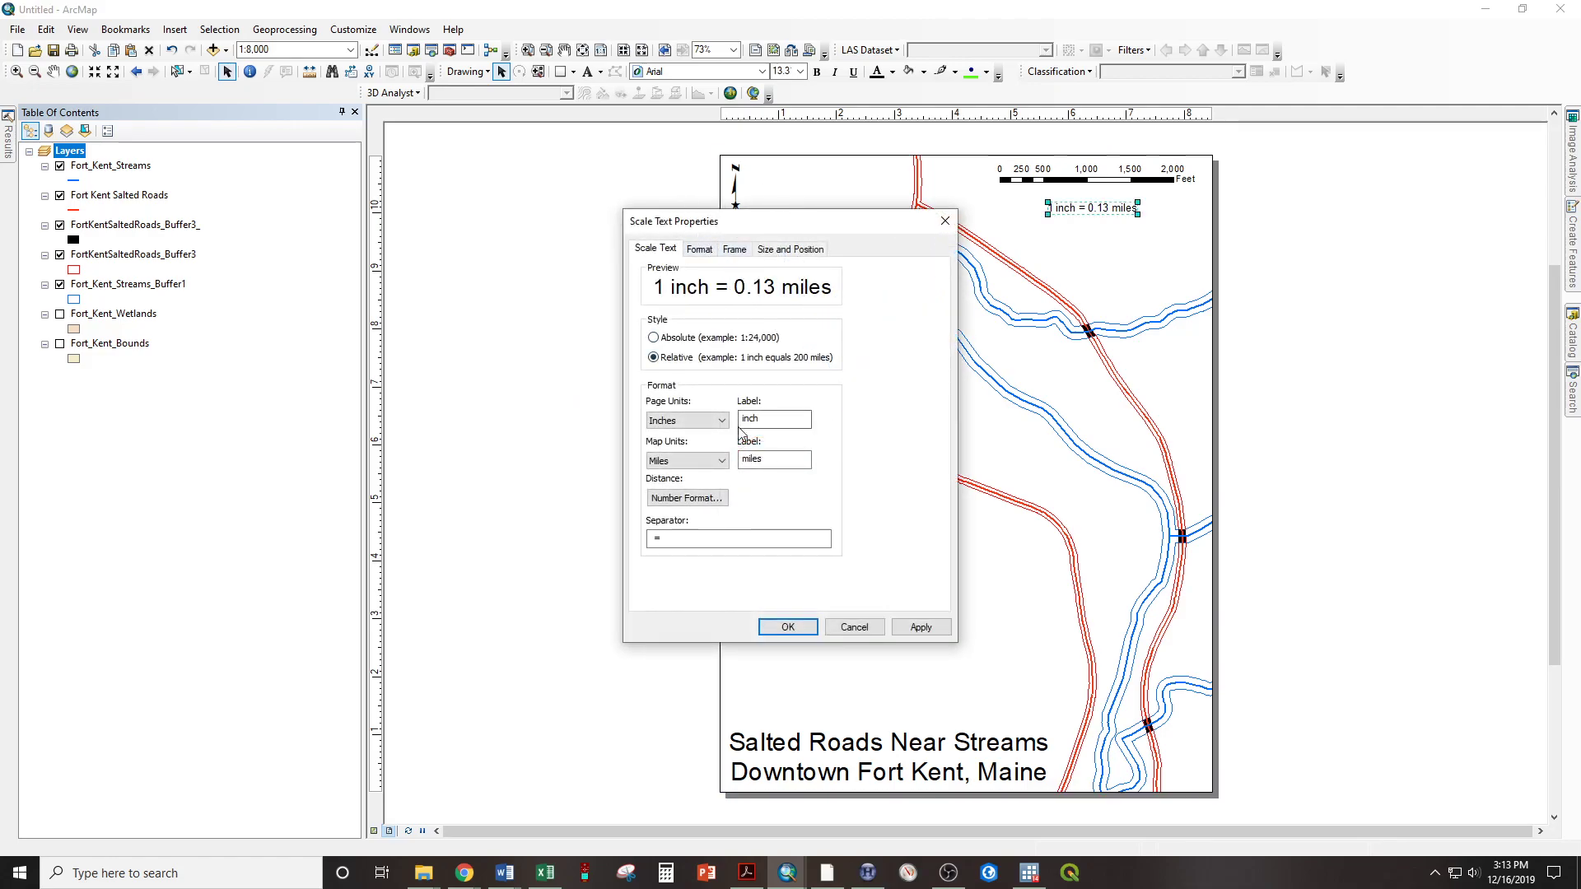
pyautogui.click(680, 461)
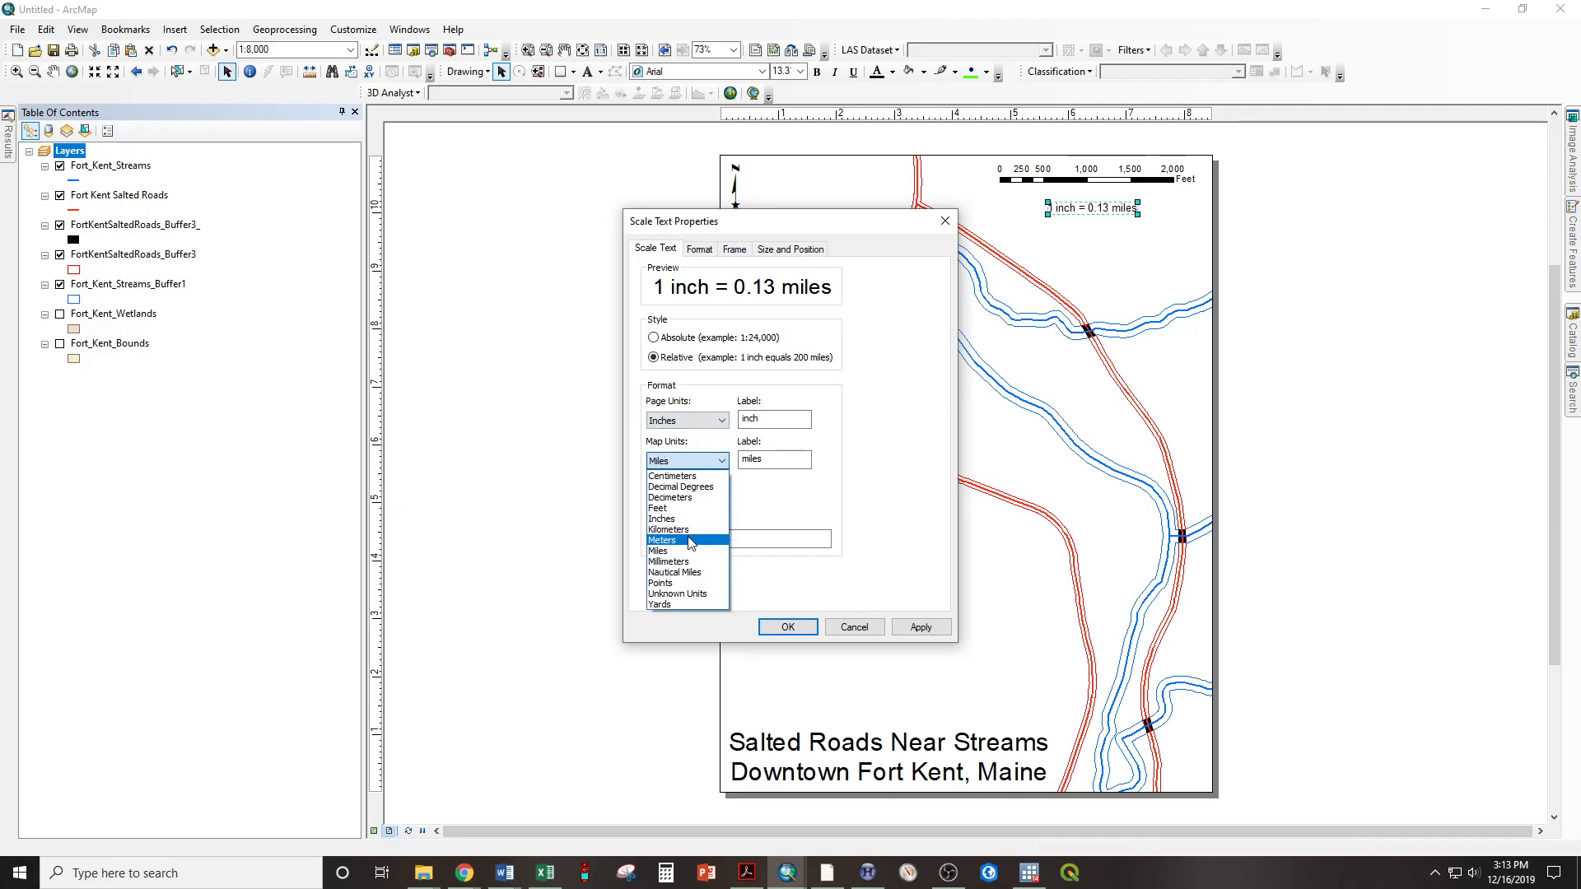
pyautogui.click(659, 508)
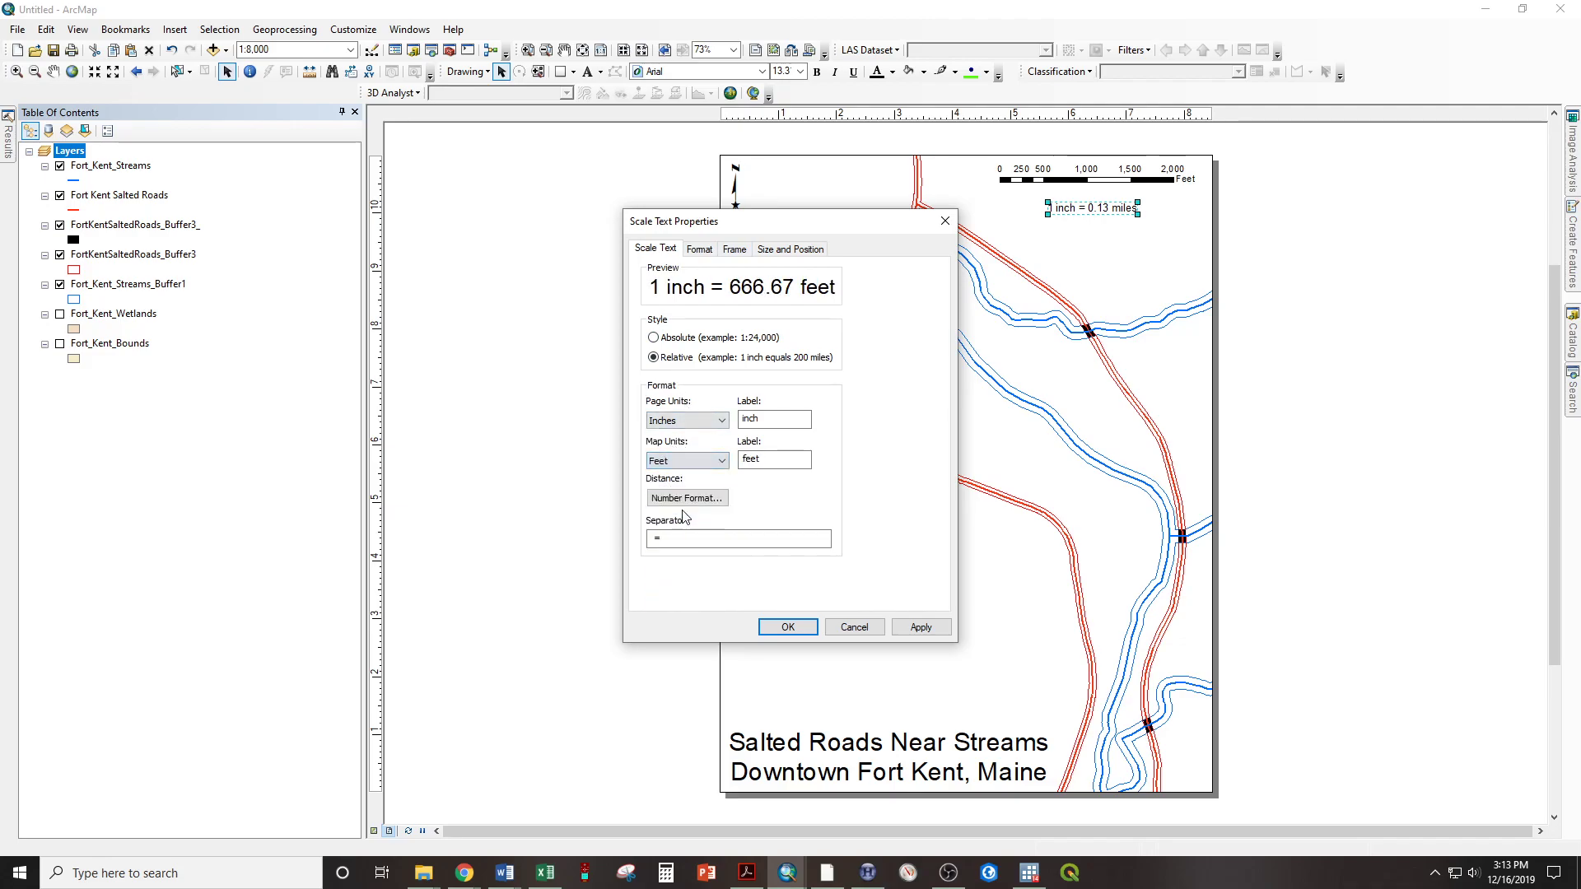
pyautogui.click(788, 627)
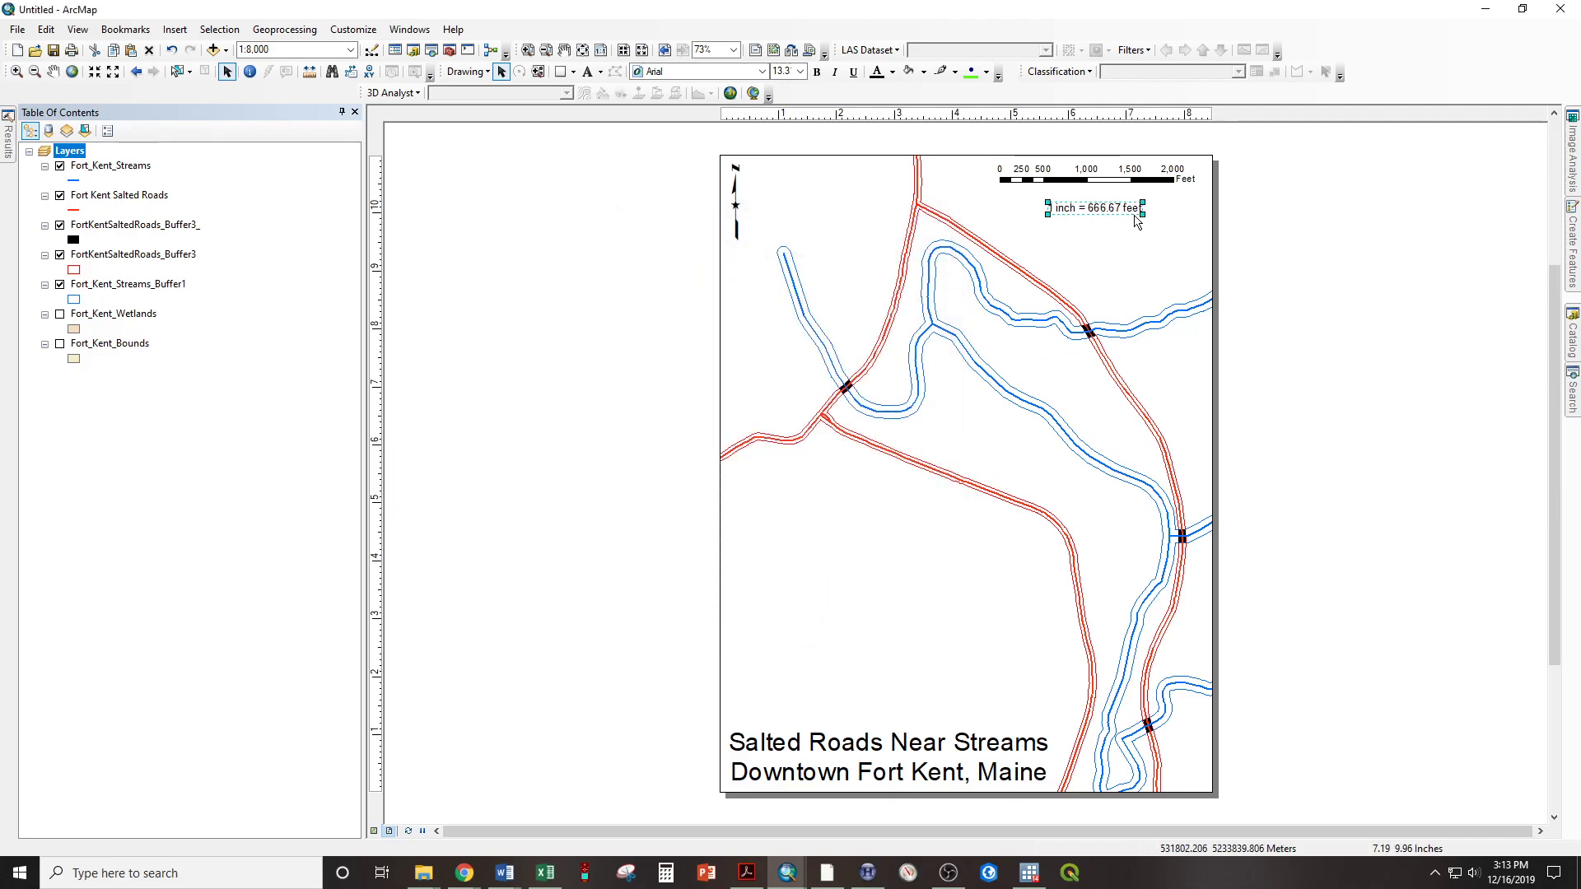
pyautogui.moveTo(1136, 217); pyautogui.dragTo(1152, 231)
# Format the scale text's distance as a whole number without decimal places
pyautogui.doubleClick(1110, 210)
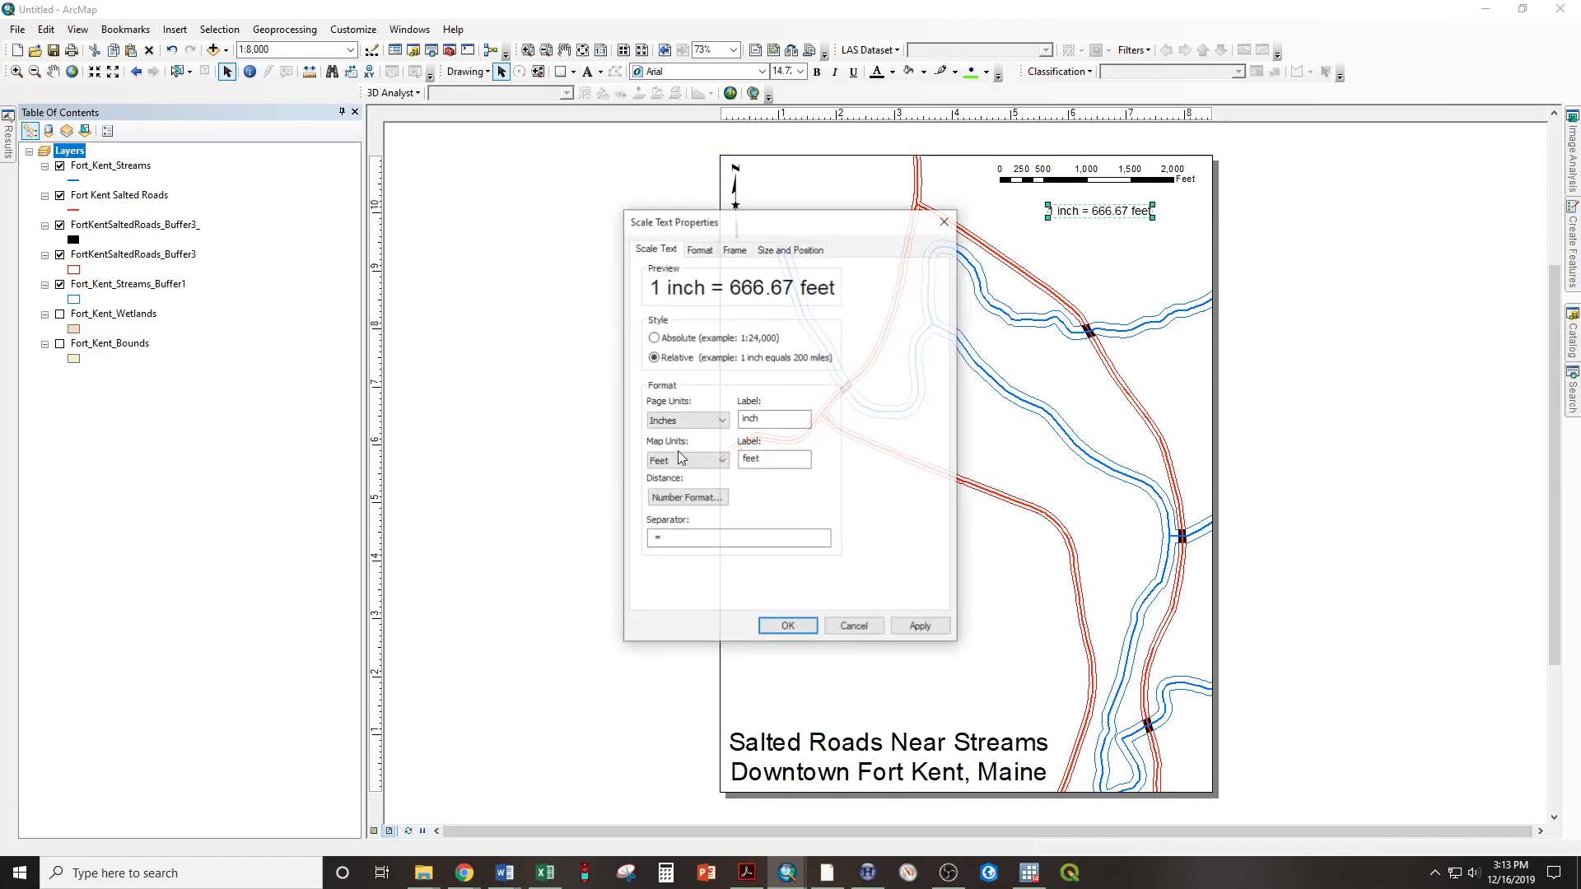
pyautogui.click(668, 498)
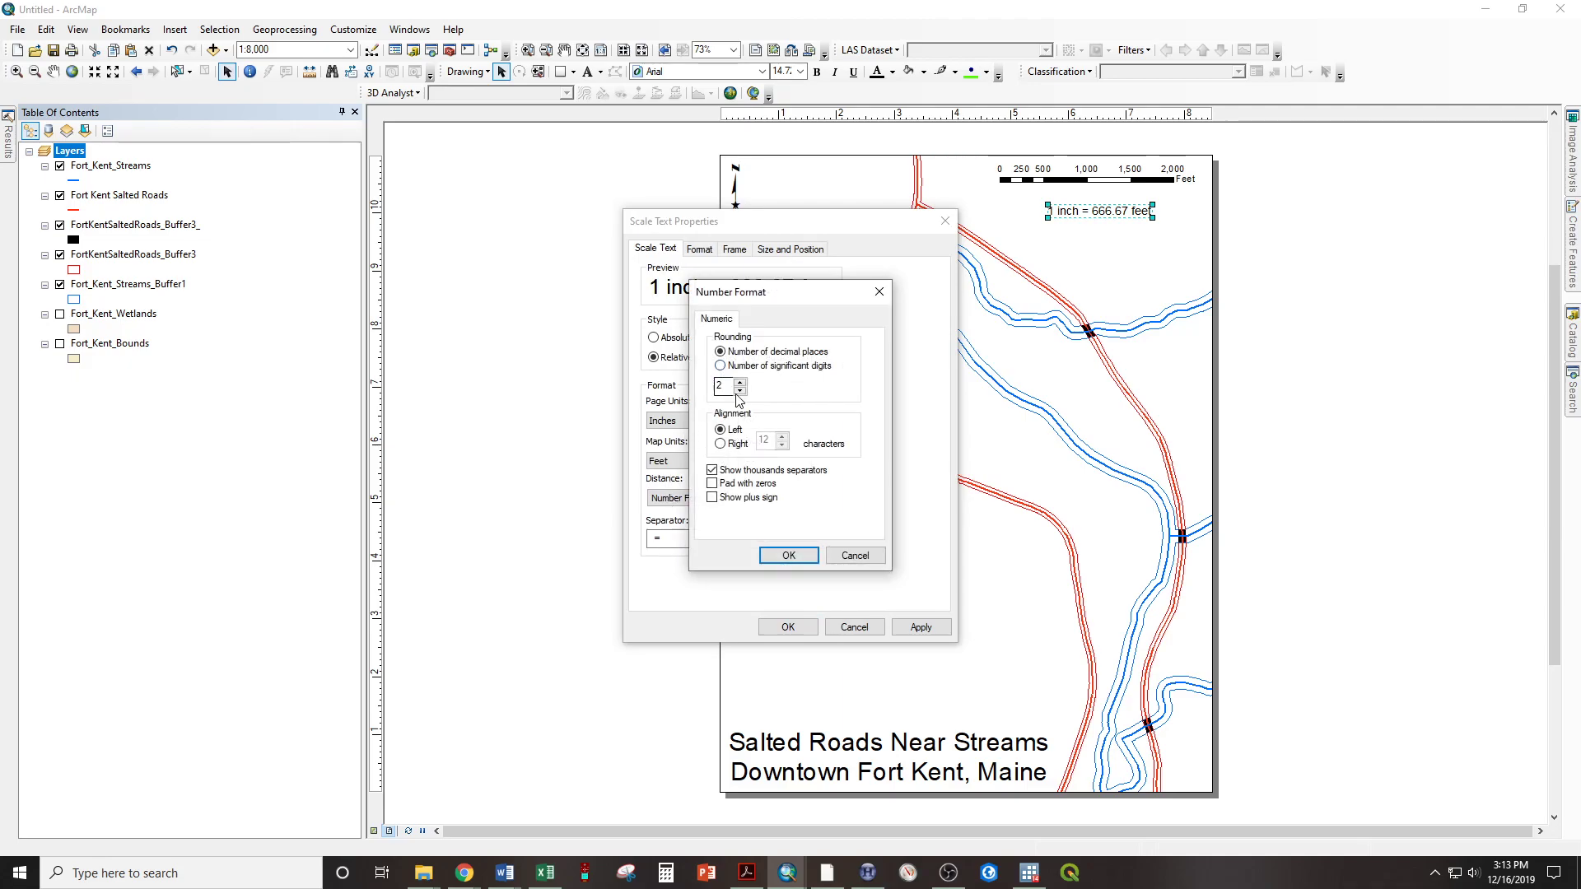
pyautogui.click(791, 554)
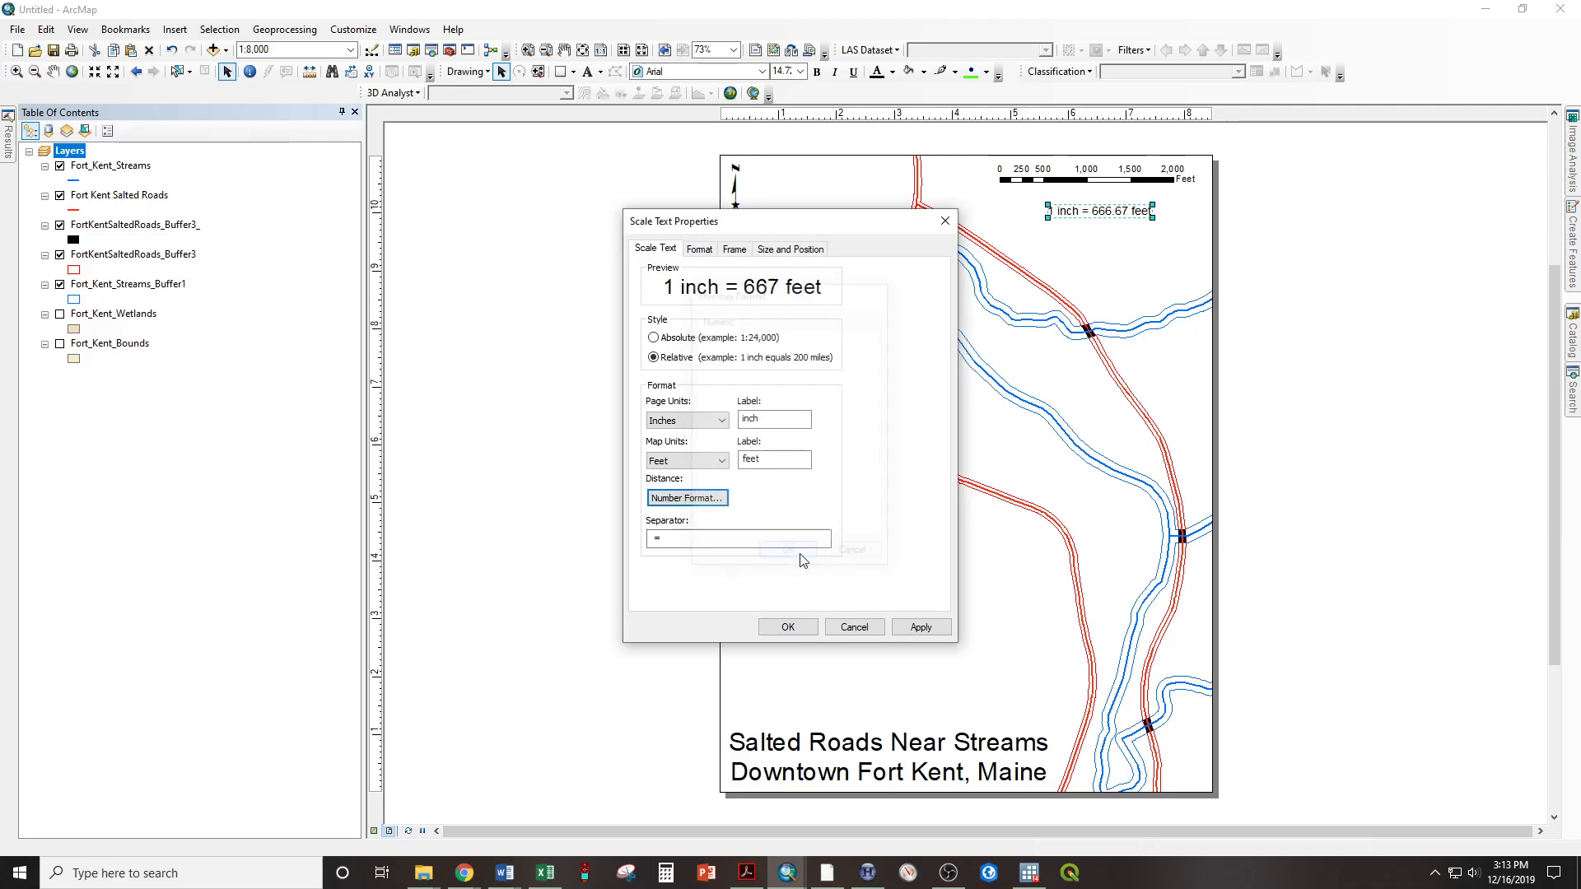
pyautogui.click(905, 626)
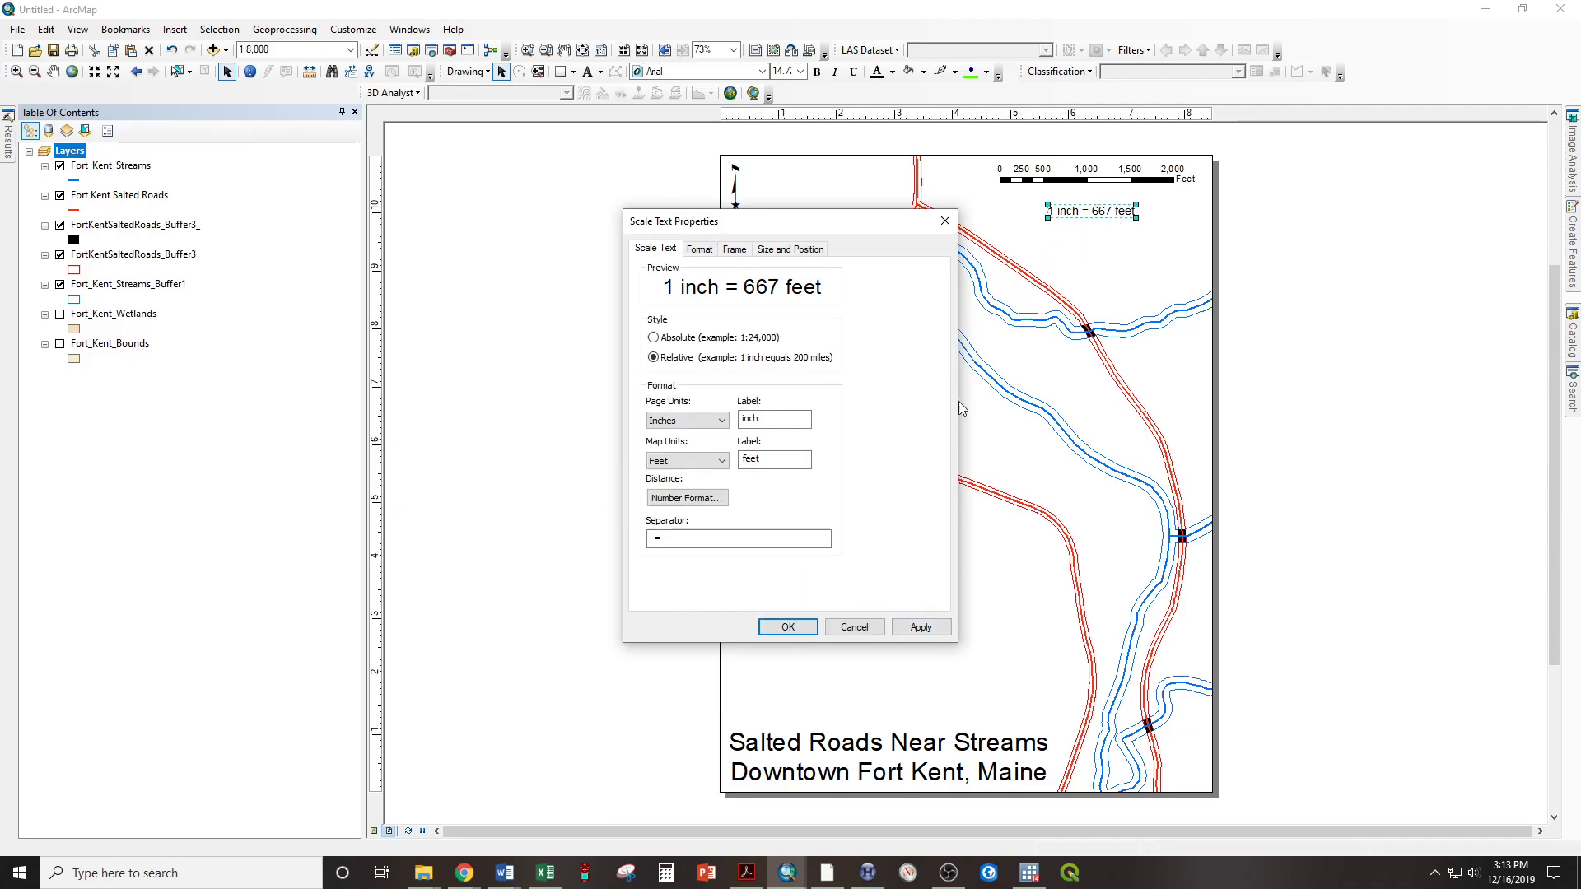
pyautogui.click(788, 627)
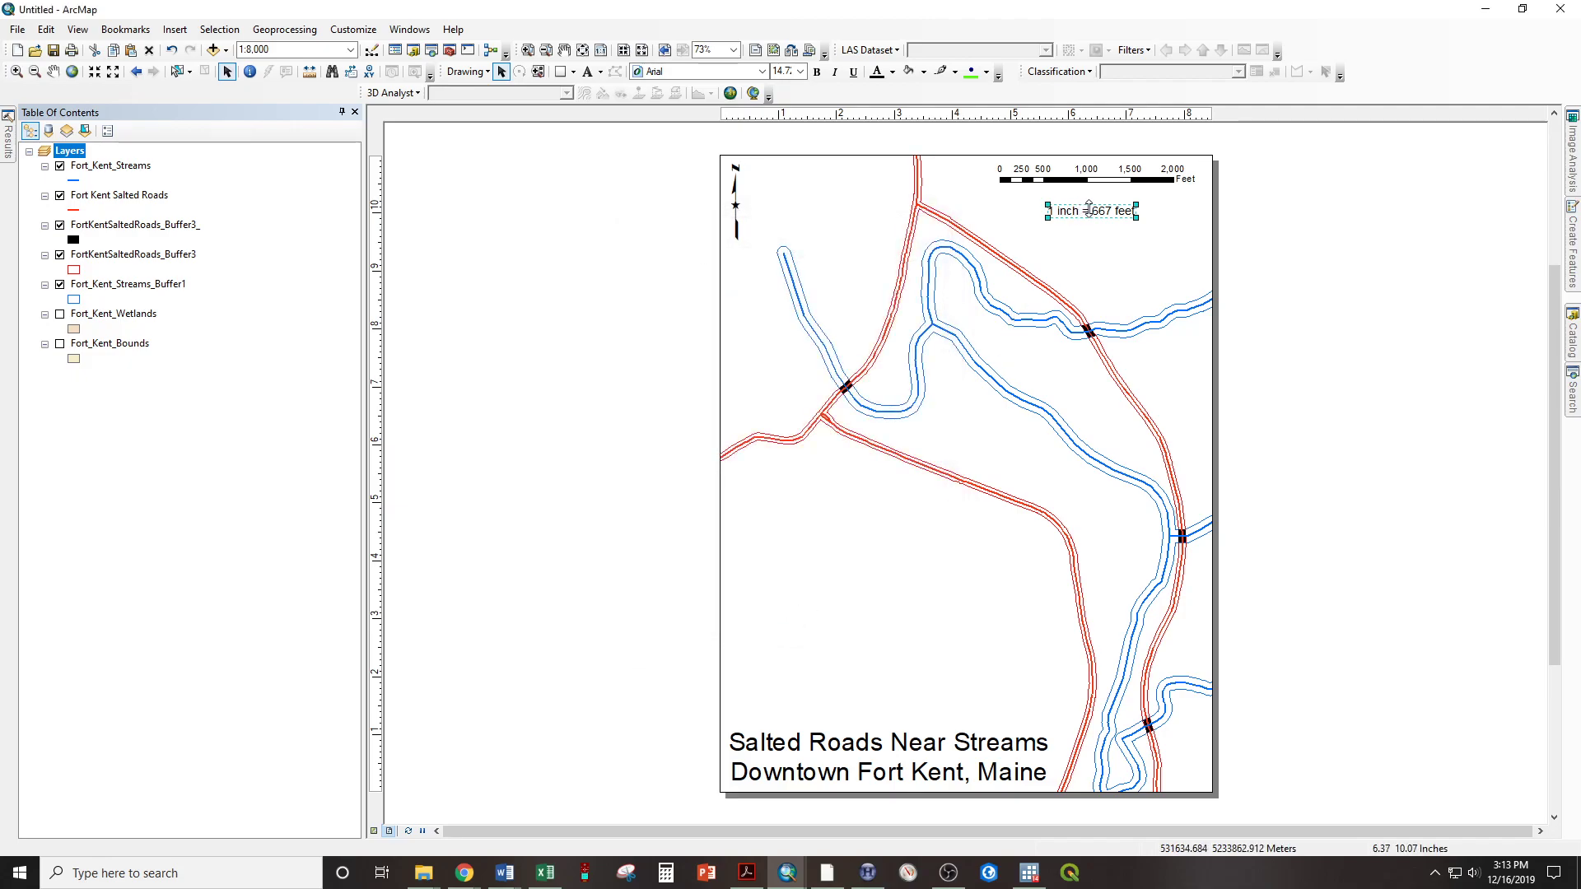
# Enlarge the scale text to about size 17 and position it centred close beneath the scale bar
pyautogui.moveTo(1082, 201); pyautogui.dragTo(1152, 211)
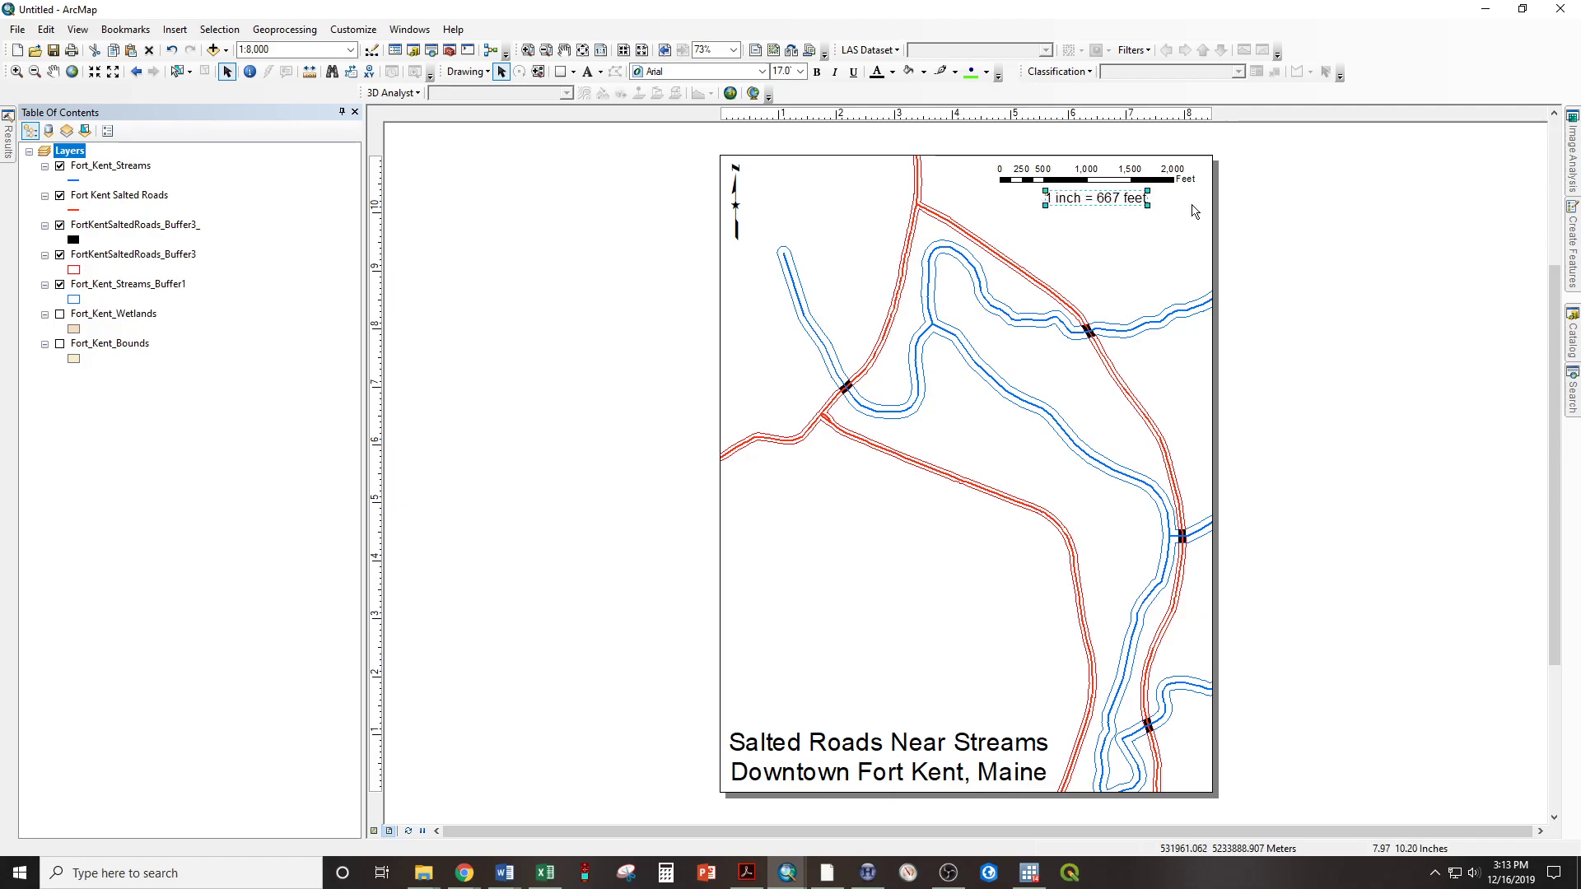
pyautogui.moveTo(1090, 198); pyautogui.dragTo(1085, 198)
pyautogui.click(1410, 354)
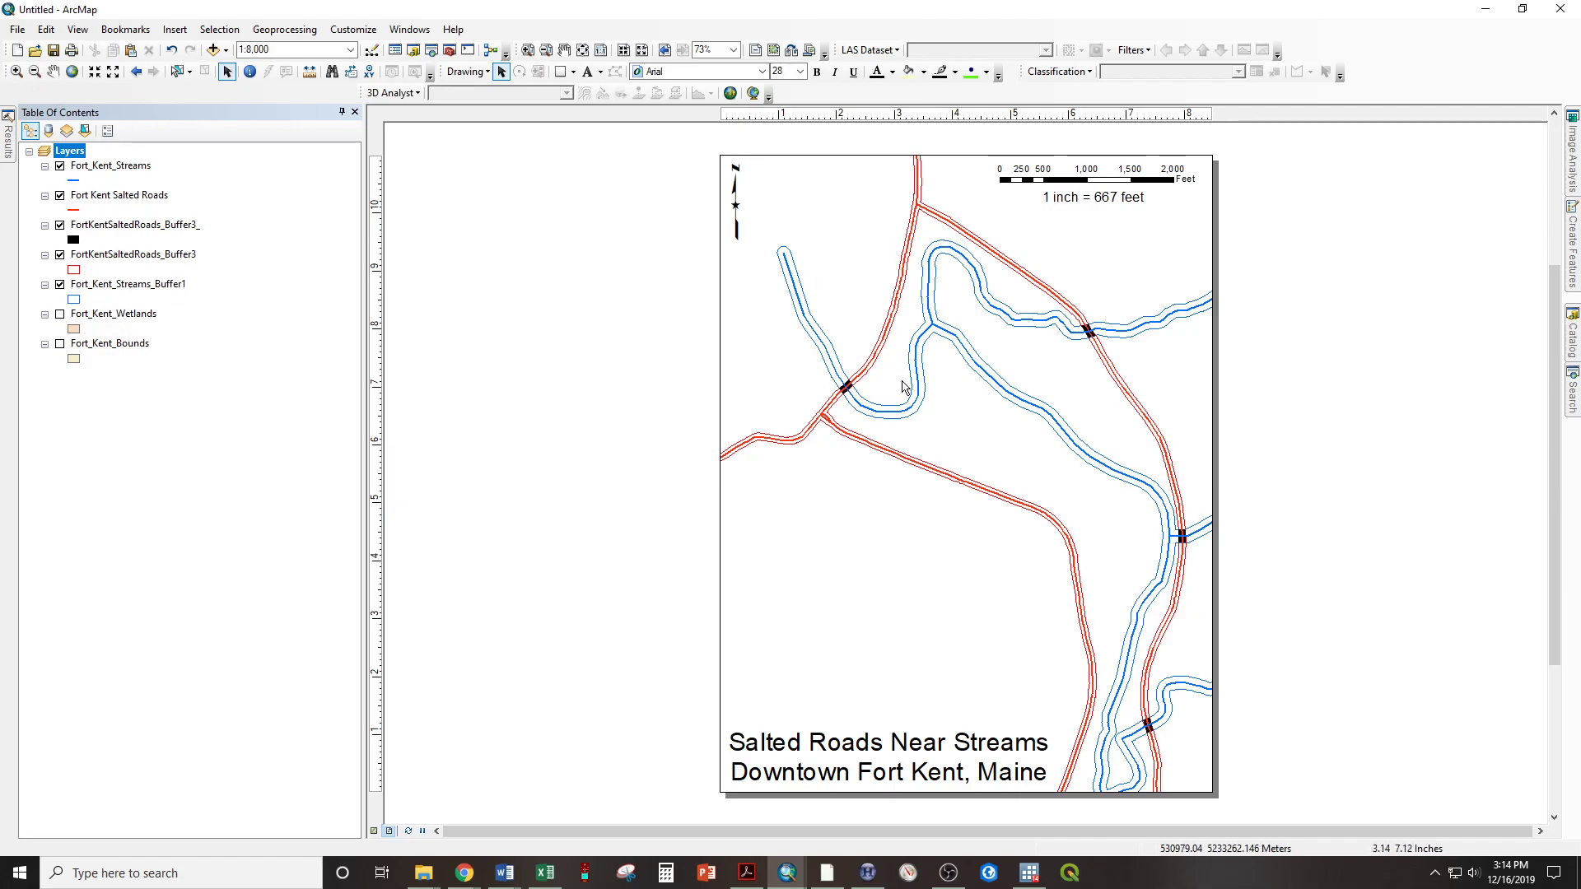
# Insert a one-column legend of the five visible layers with default settings and place it in the empty area above the title
pyautogui.click(175, 33)
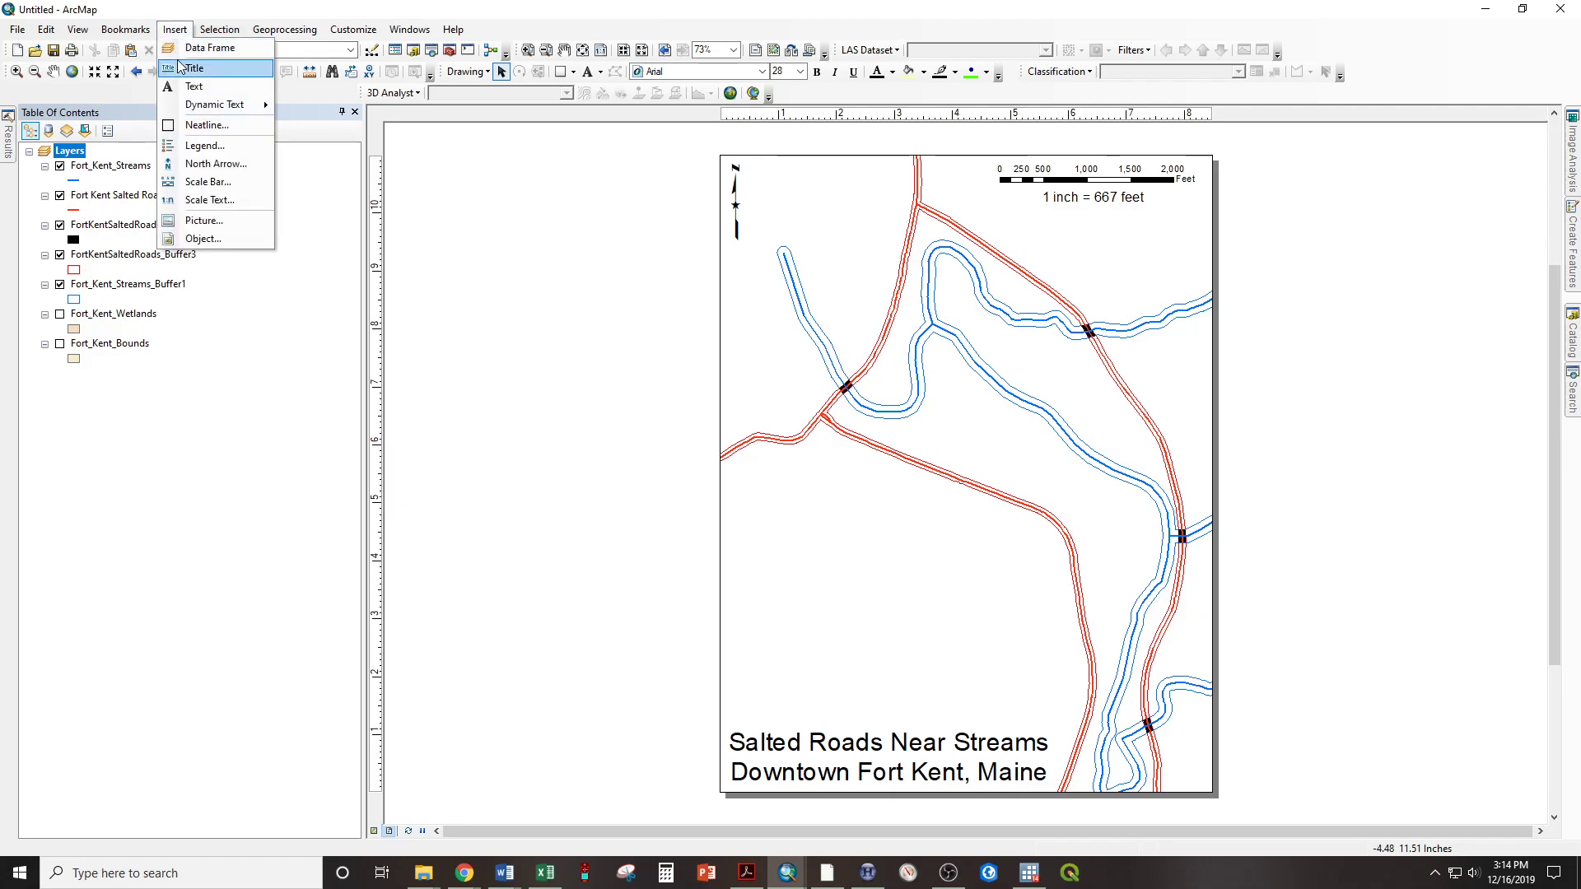
pyautogui.click(207, 145)
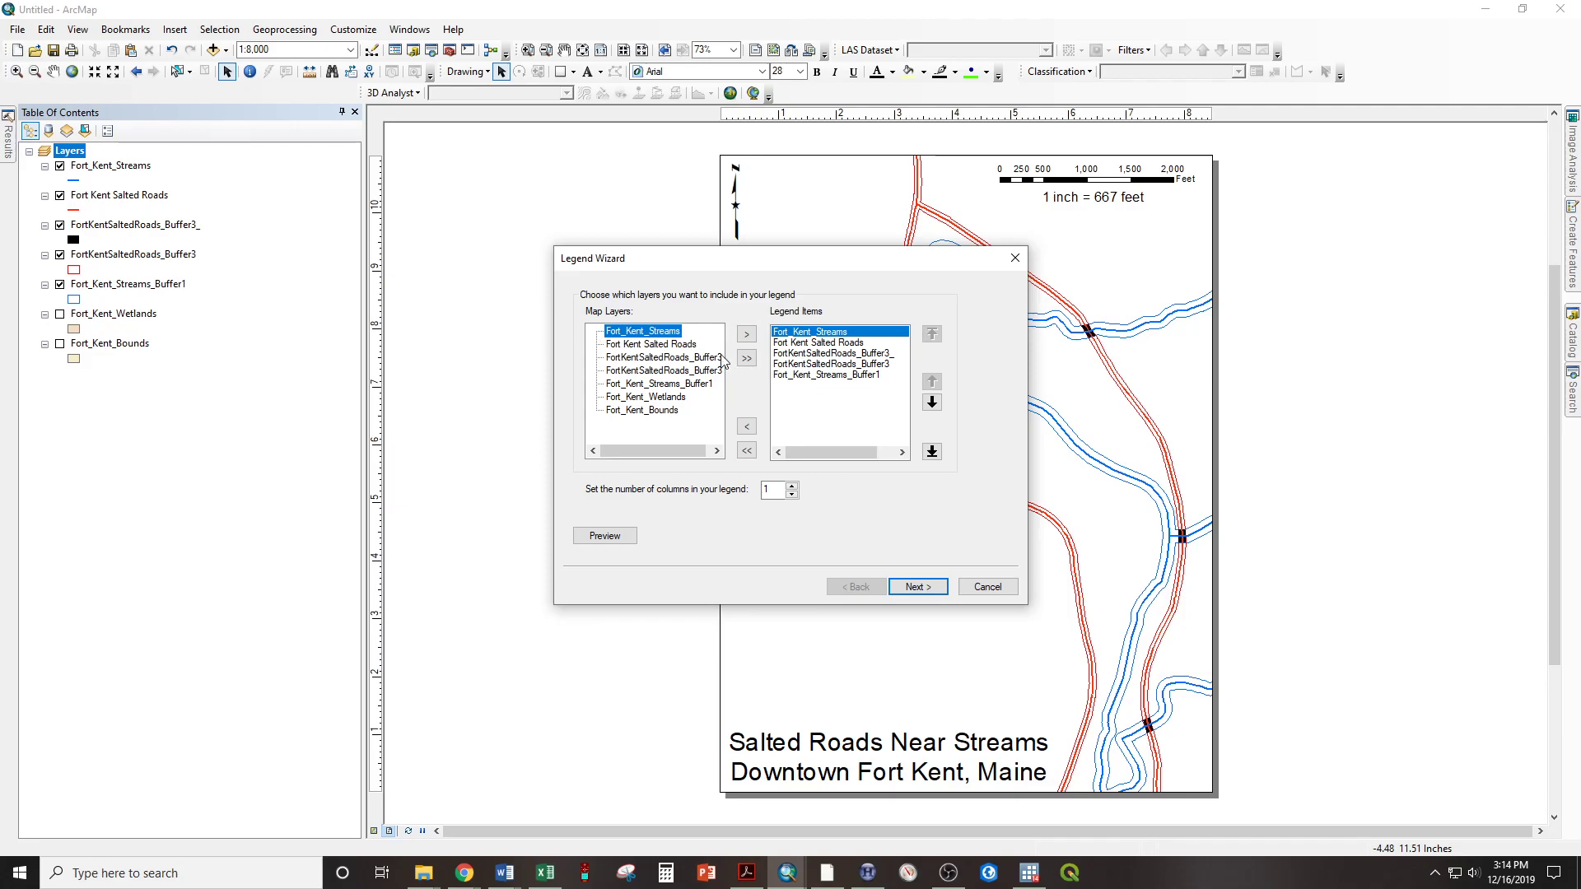
pyautogui.click(919, 589)
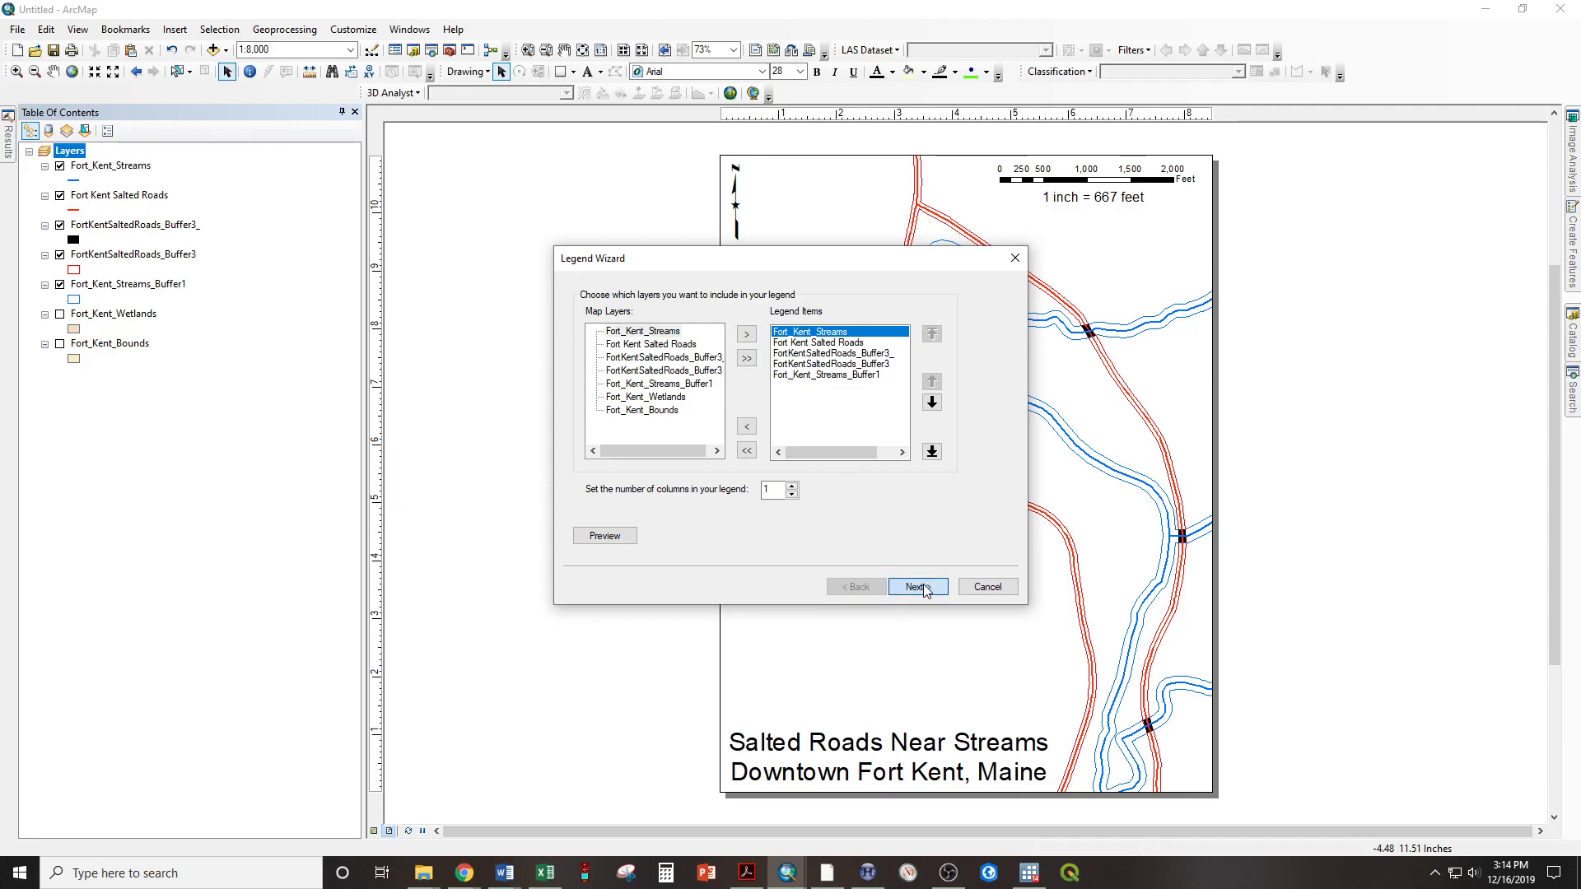
pyautogui.click(918, 586)
pyautogui.click(918, 586)
pyautogui.click(918, 586)
pyautogui.click(919, 587)
pyautogui.click(916, 584)
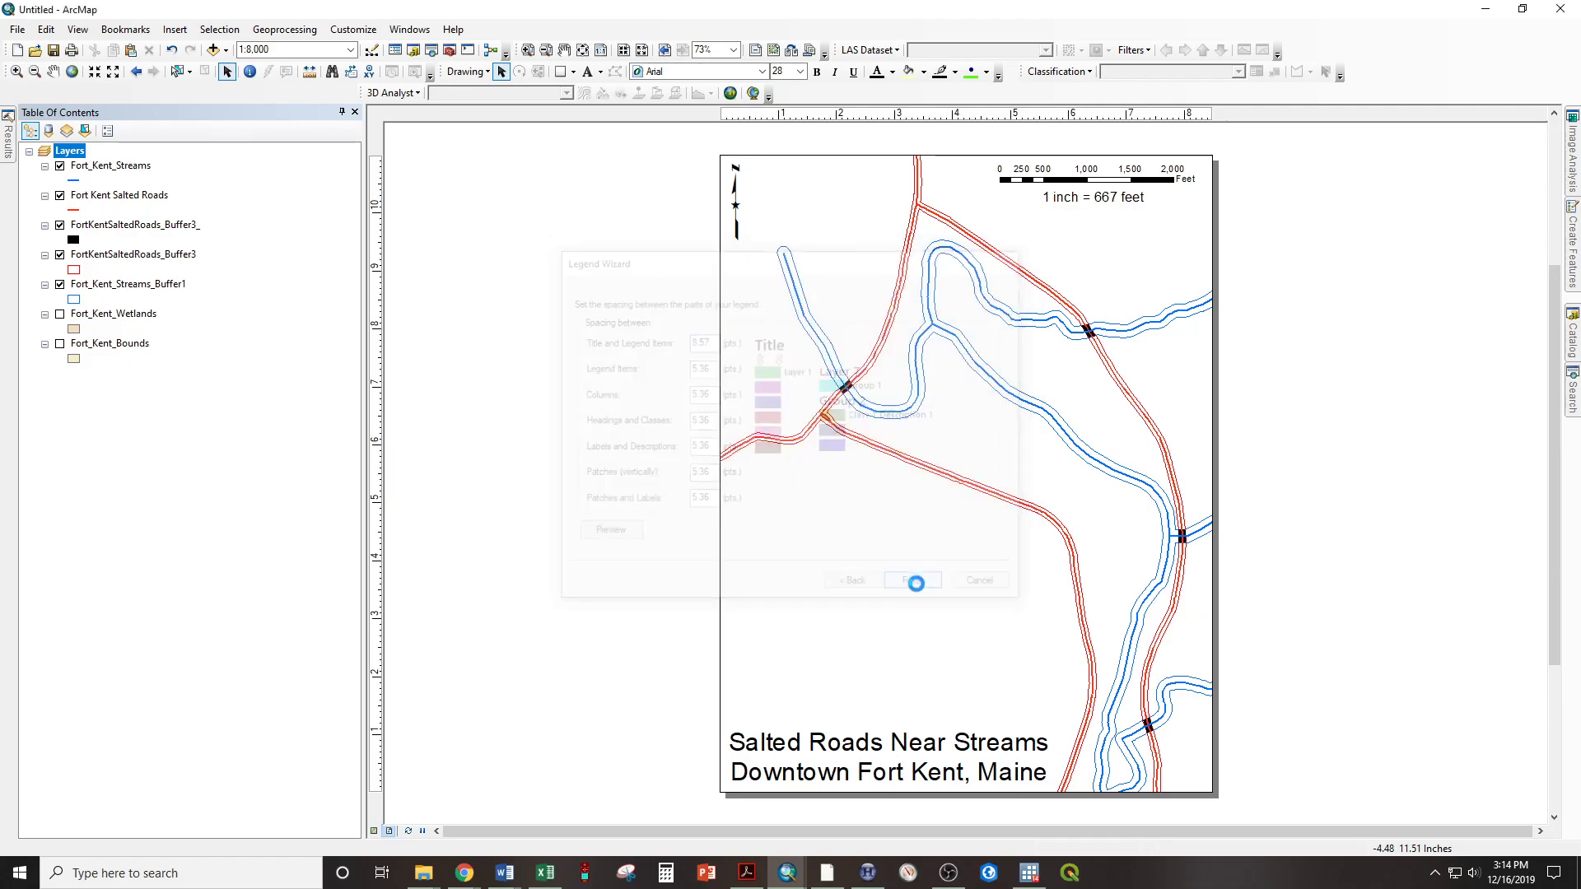
pyautogui.moveTo(864, 512); pyautogui.dragTo(821, 534)
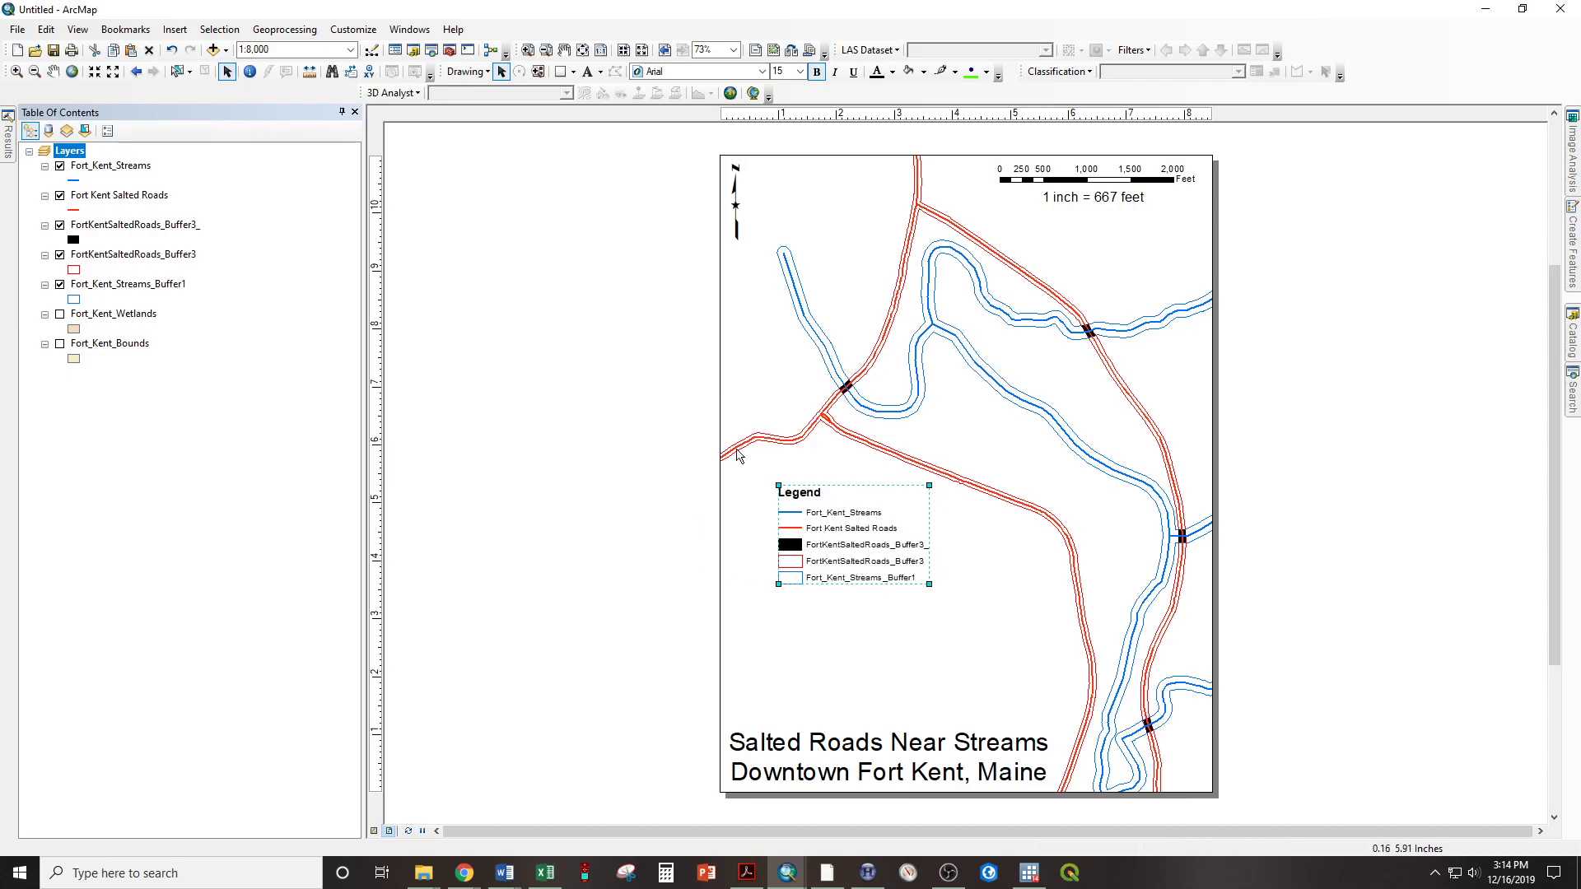
# Review the legend's items, layout, frame and size properties, and shift the legend slightly down and left on the page
pyautogui.doubleClick(818, 543)
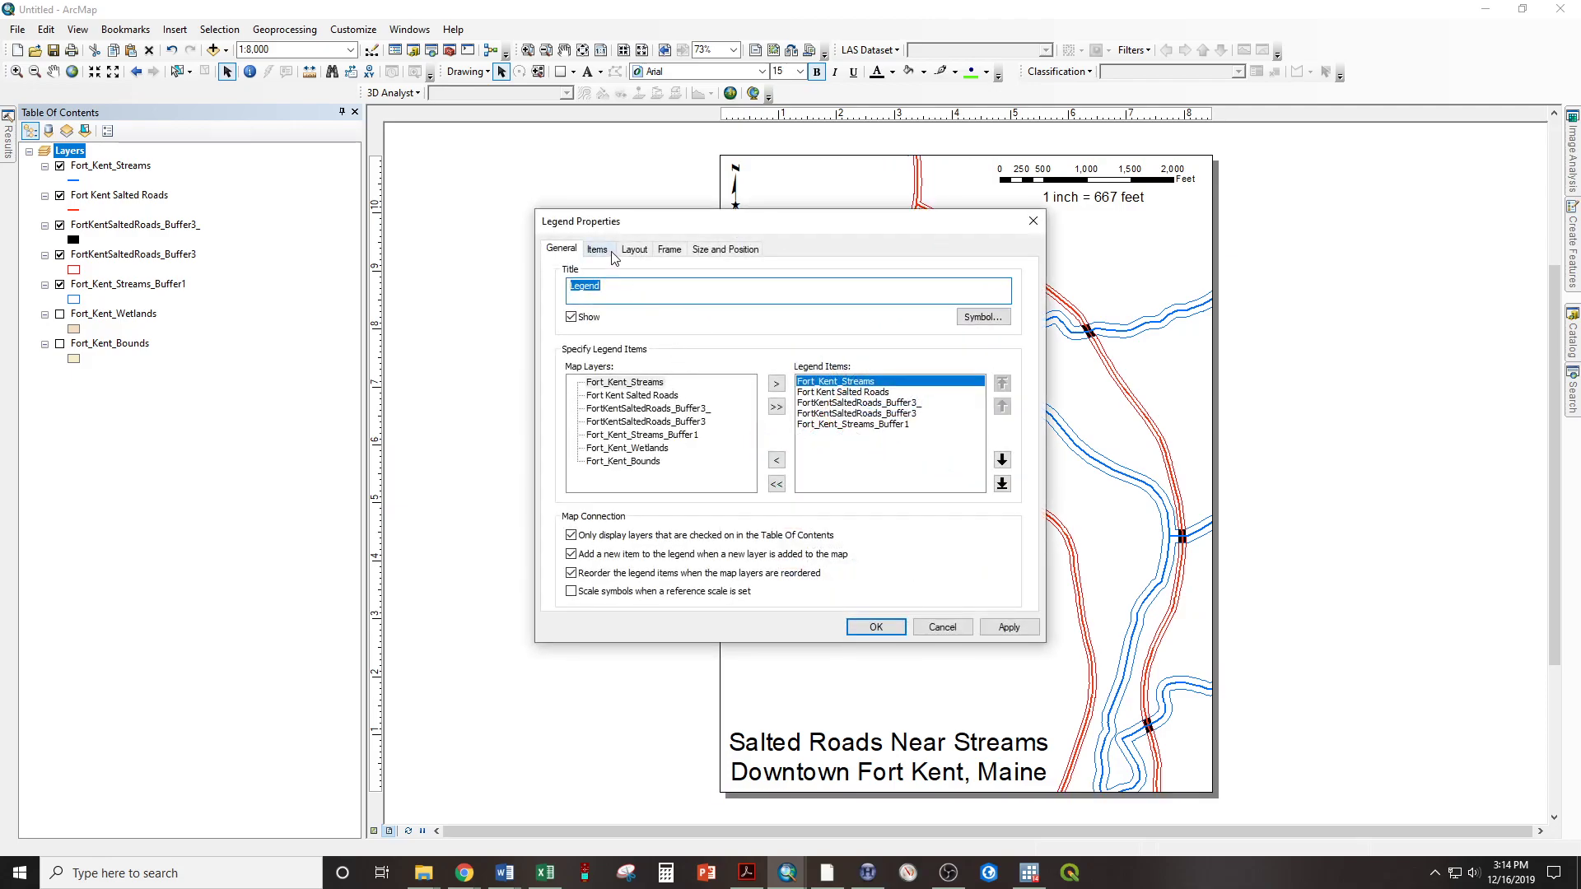
pyautogui.click(597, 250)
pyautogui.click(634, 250)
pyautogui.click(670, 249)
pyautogui.click(726, 249)
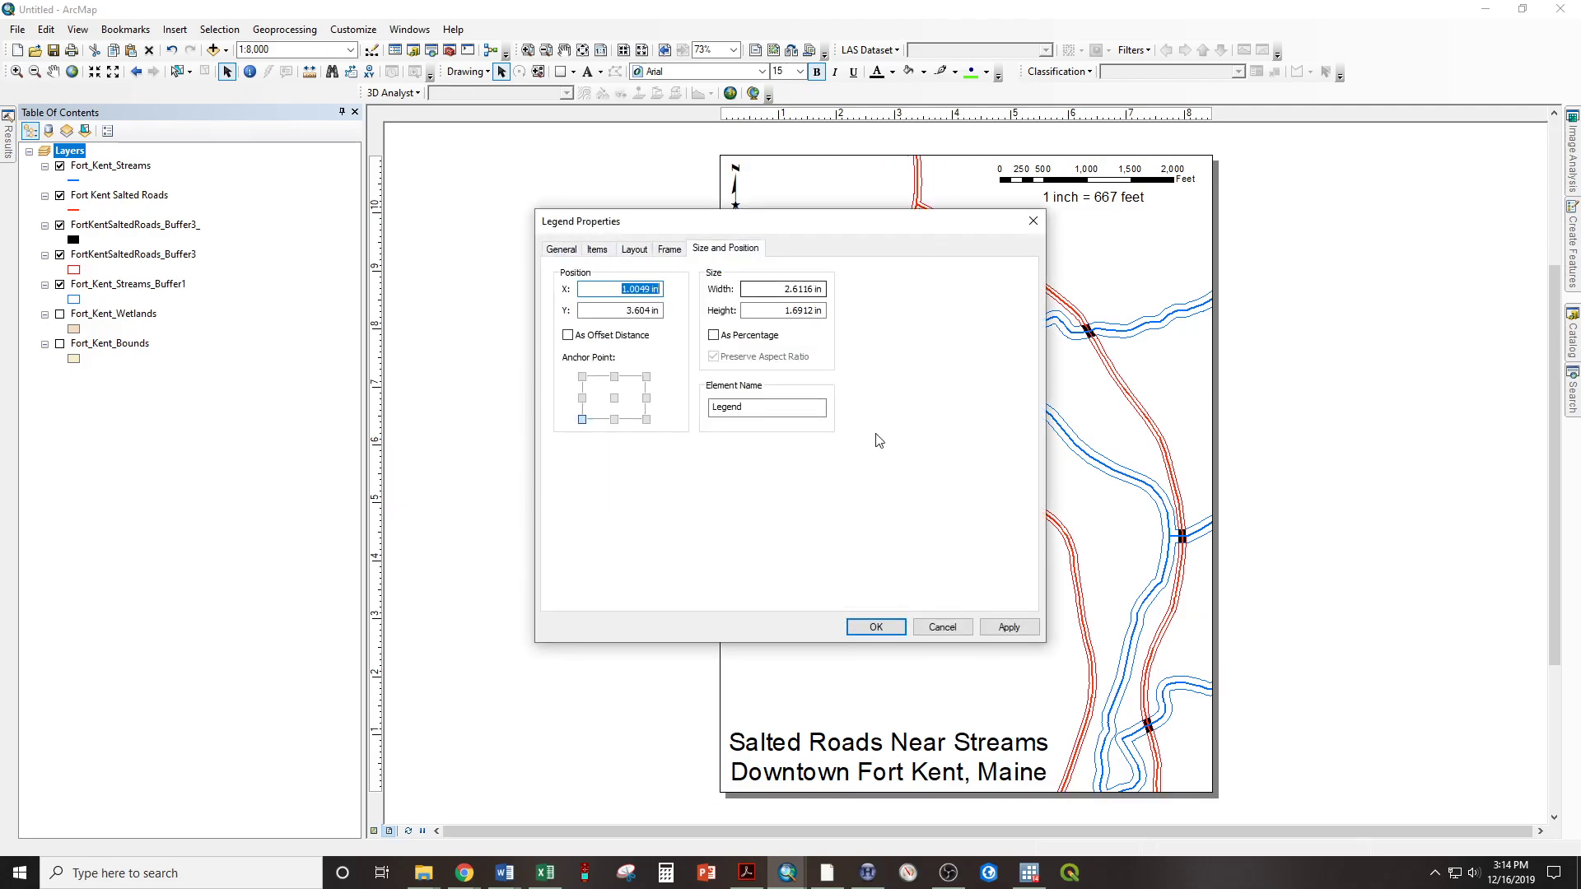
pyautogui.click(876, 627)
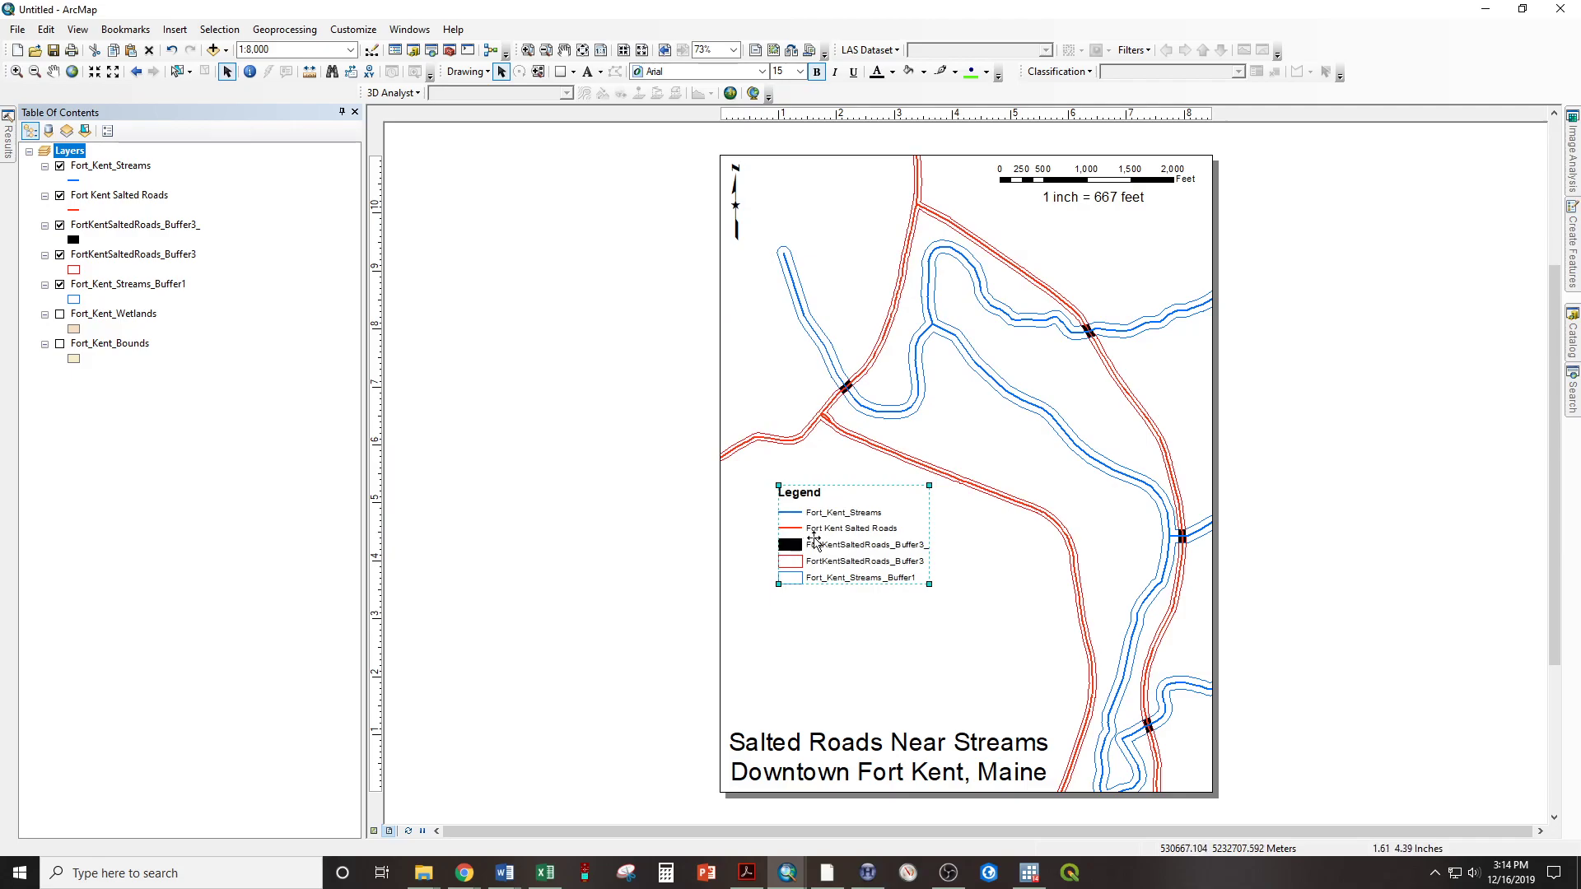
pyautogui.moveTo(865, 547); pyautogui.dragTo(857, 557)
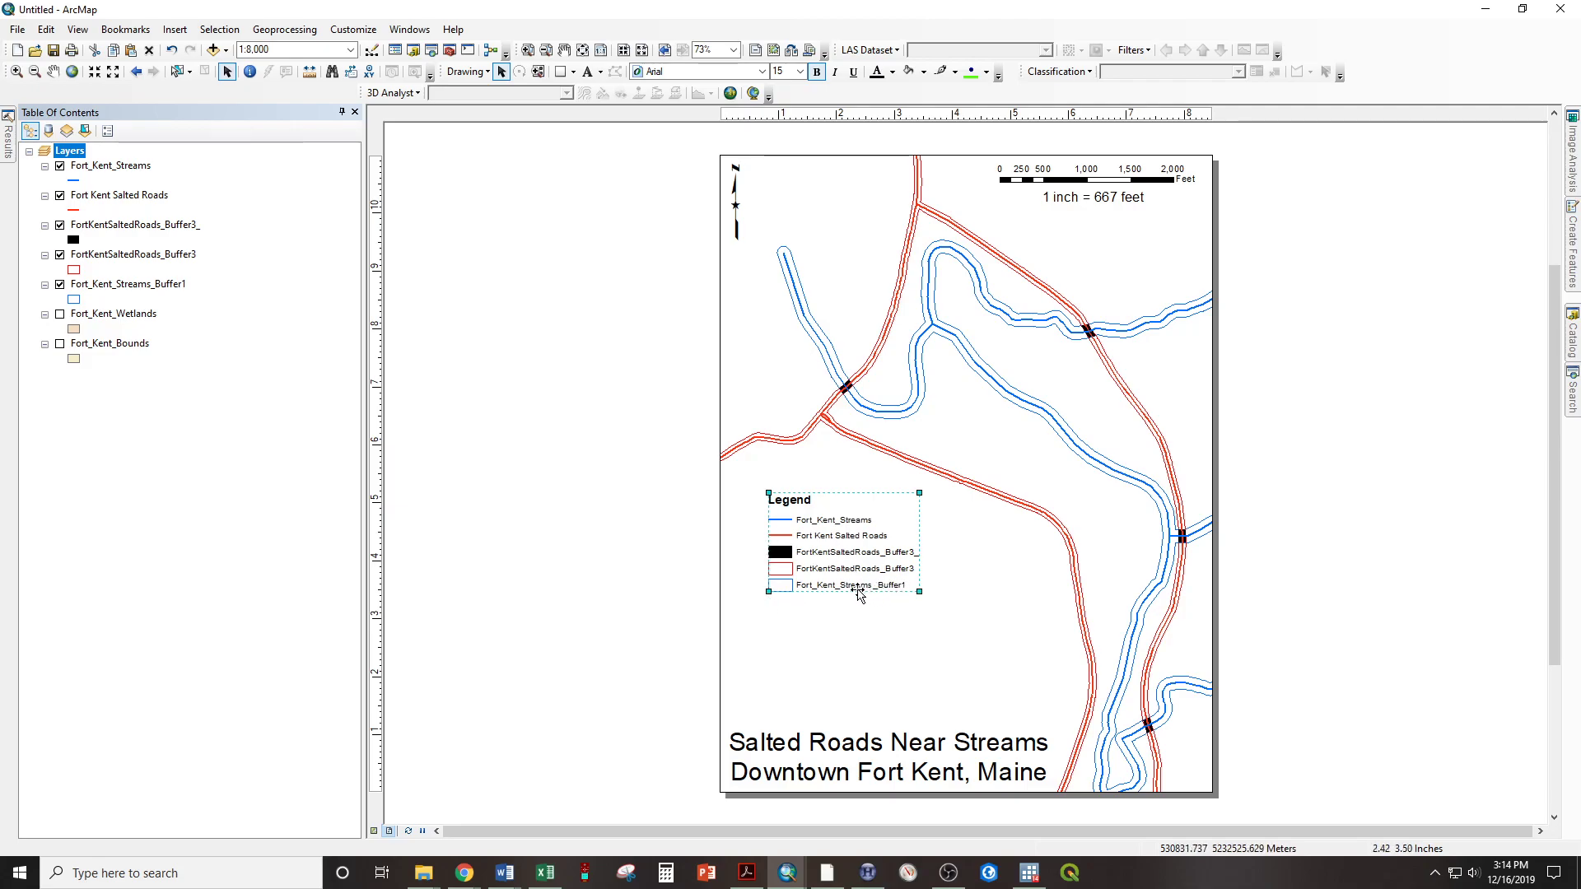
# Rename the Fort_Kent_Streams layer as Streams in its layer properties
pyautogui.click(106, 171)
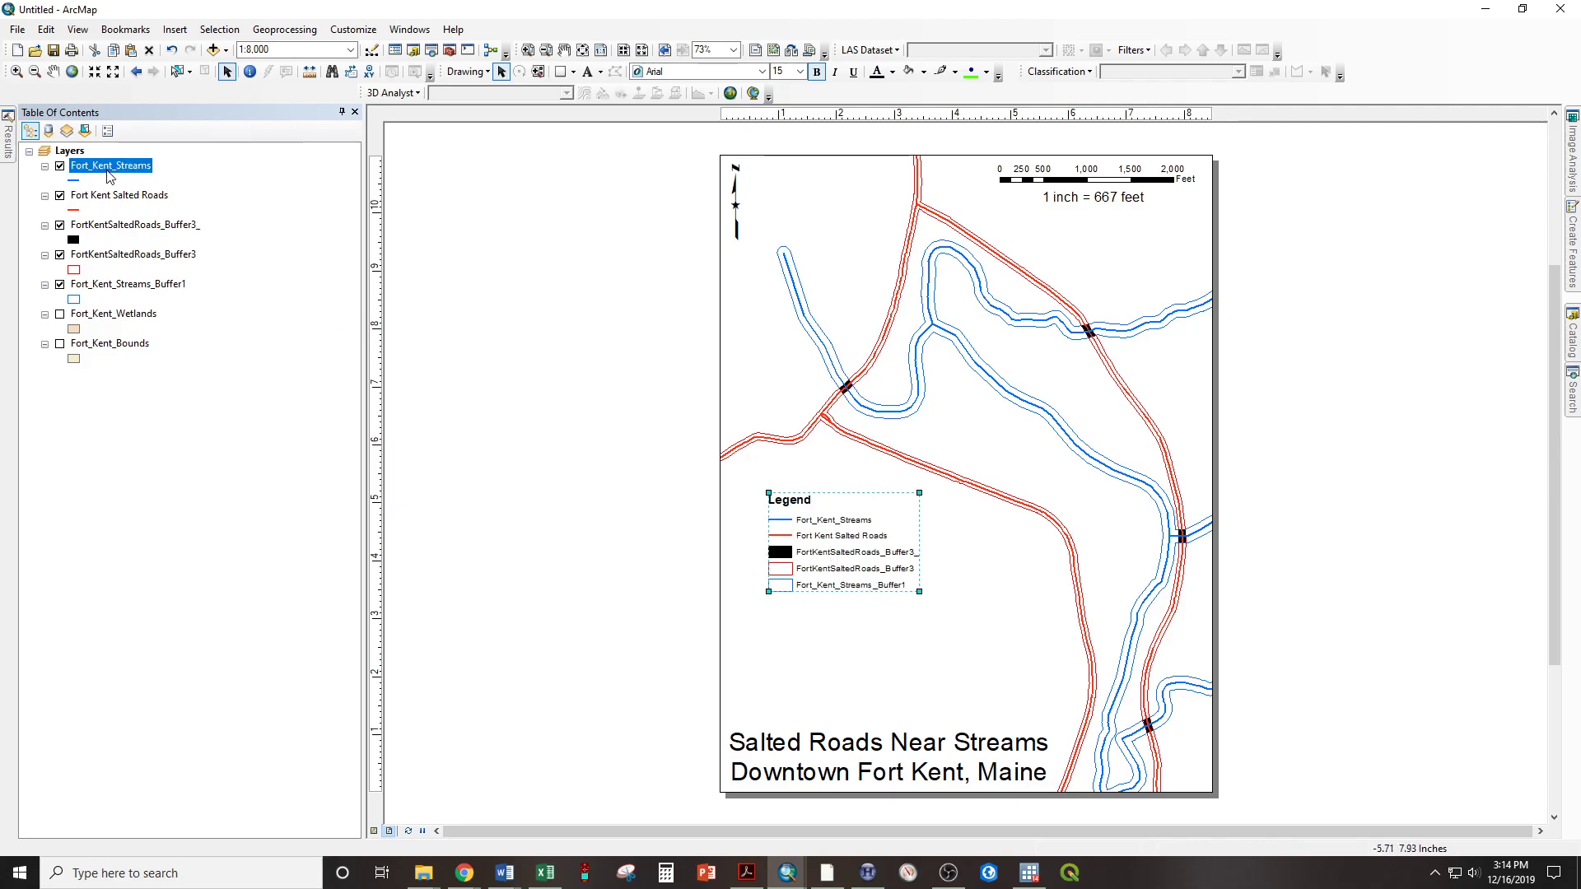
pyautogui.rightClick(91, 170)
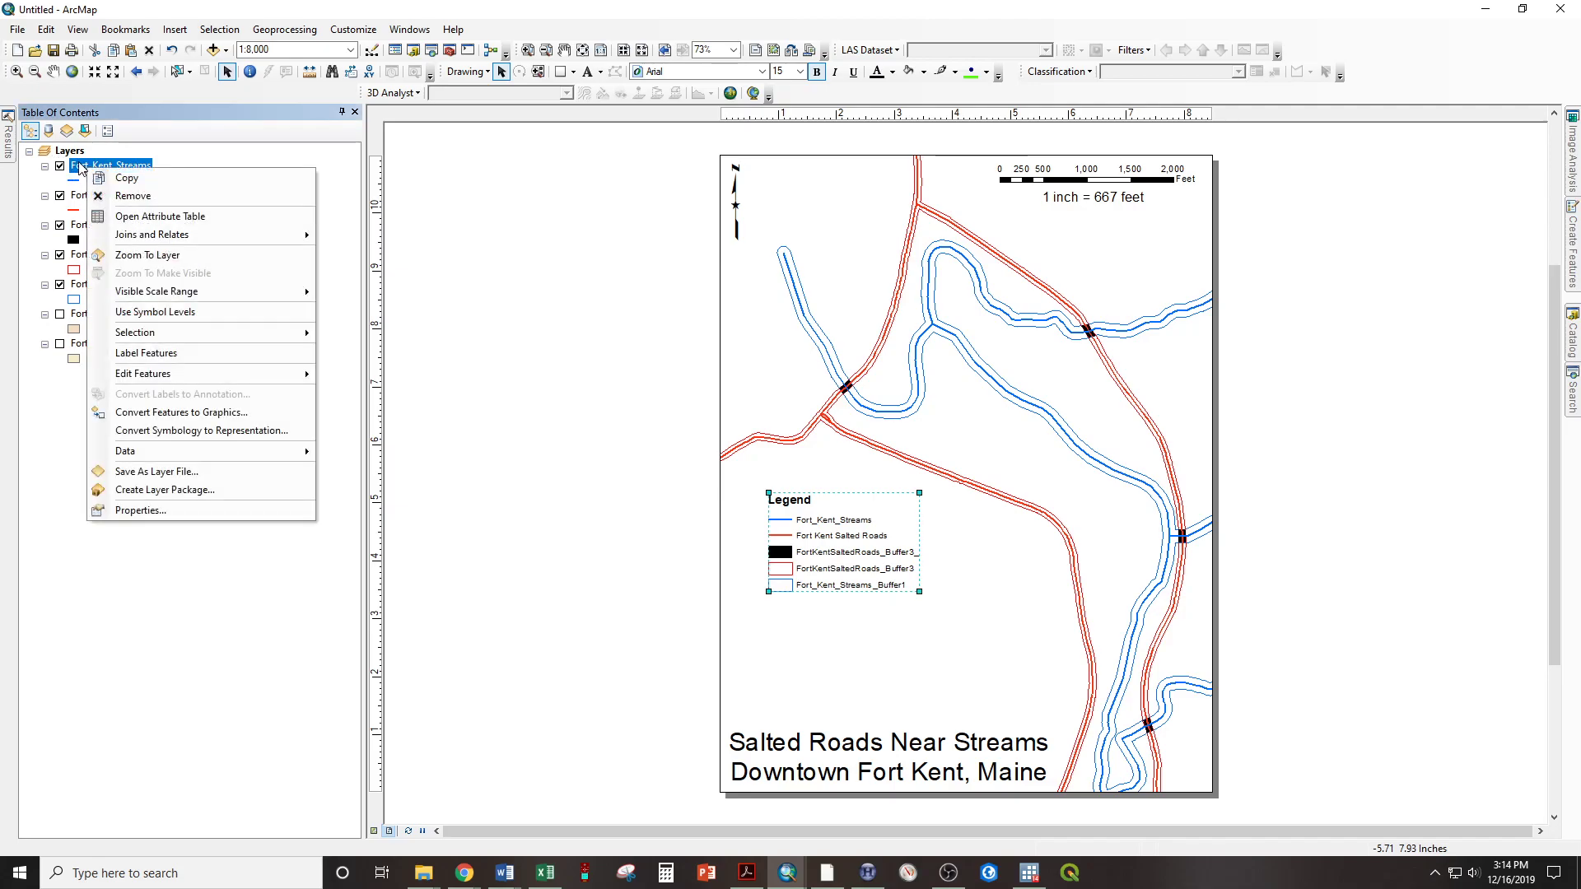
pyautogui.click(165, 510)
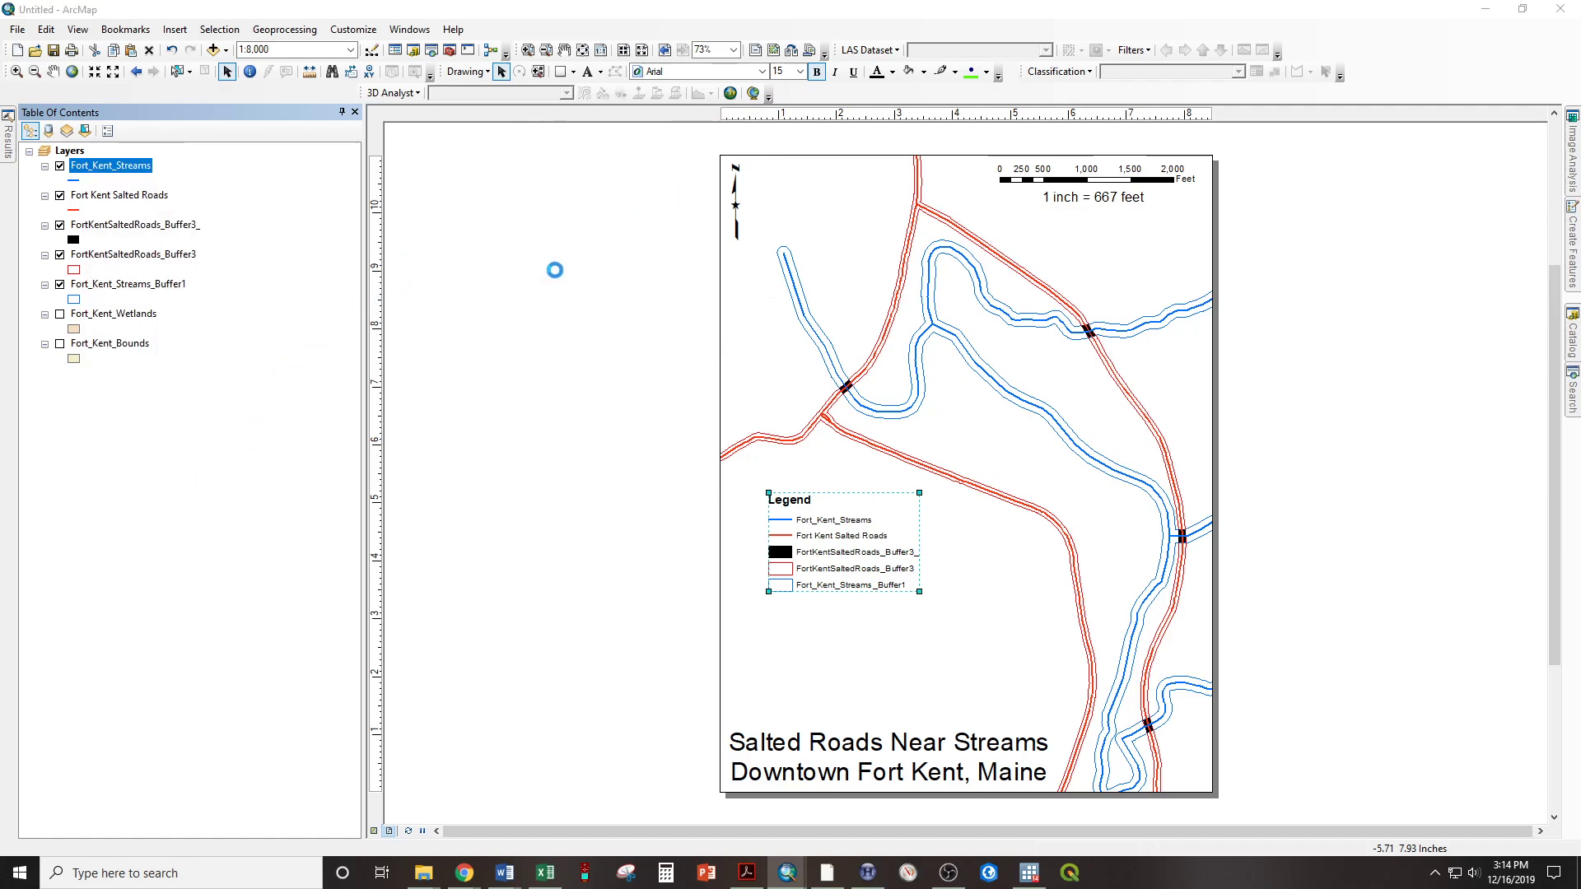
pyautogui.click(534, 237)
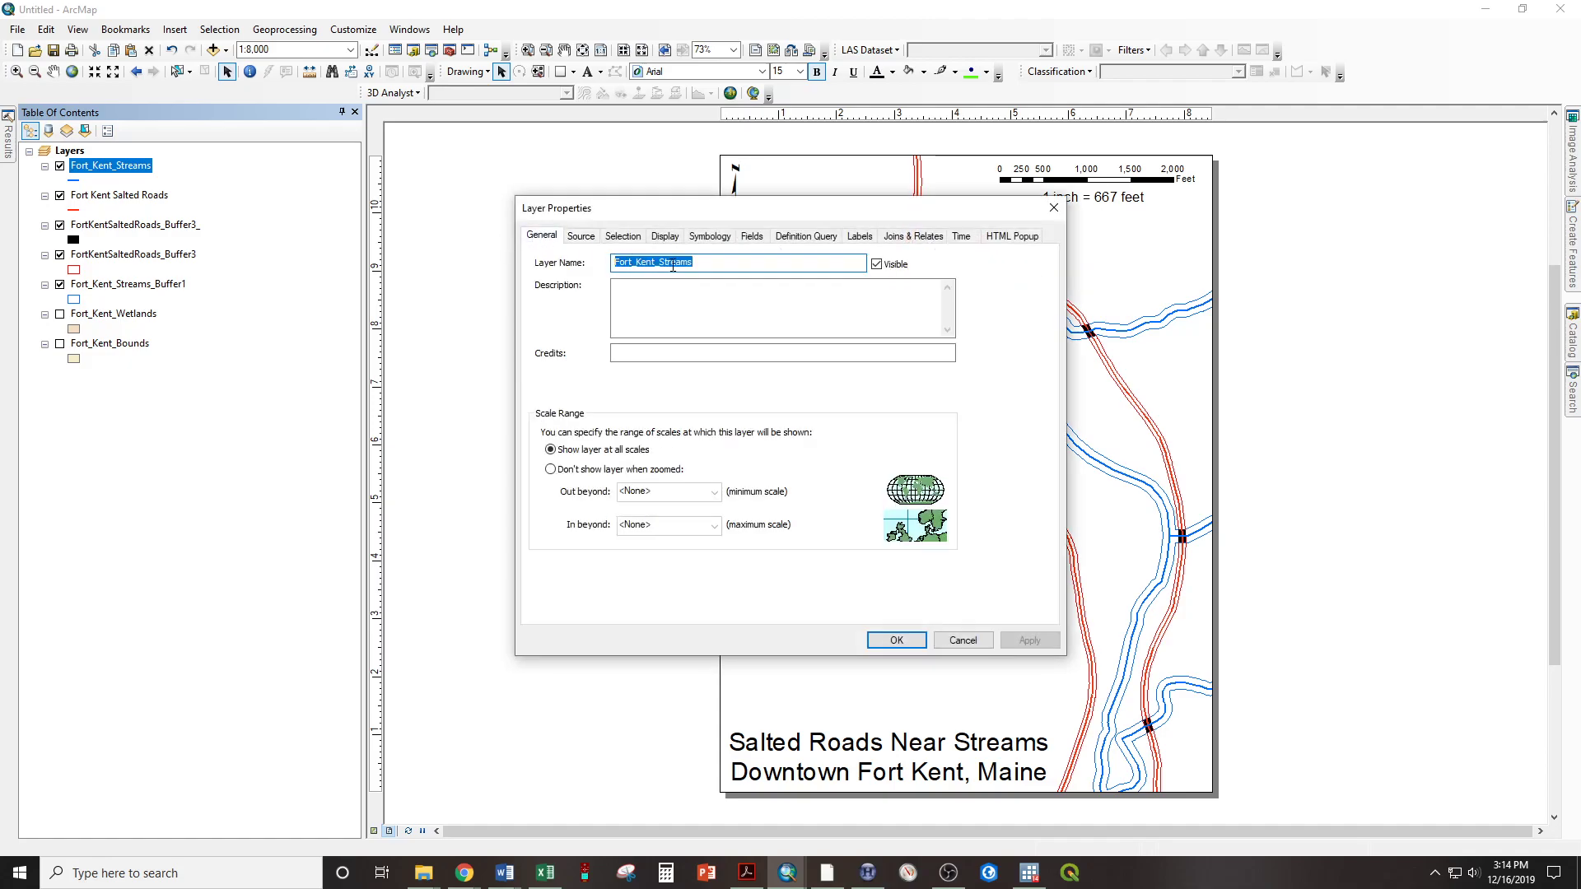
pyautogui.write('Streams')
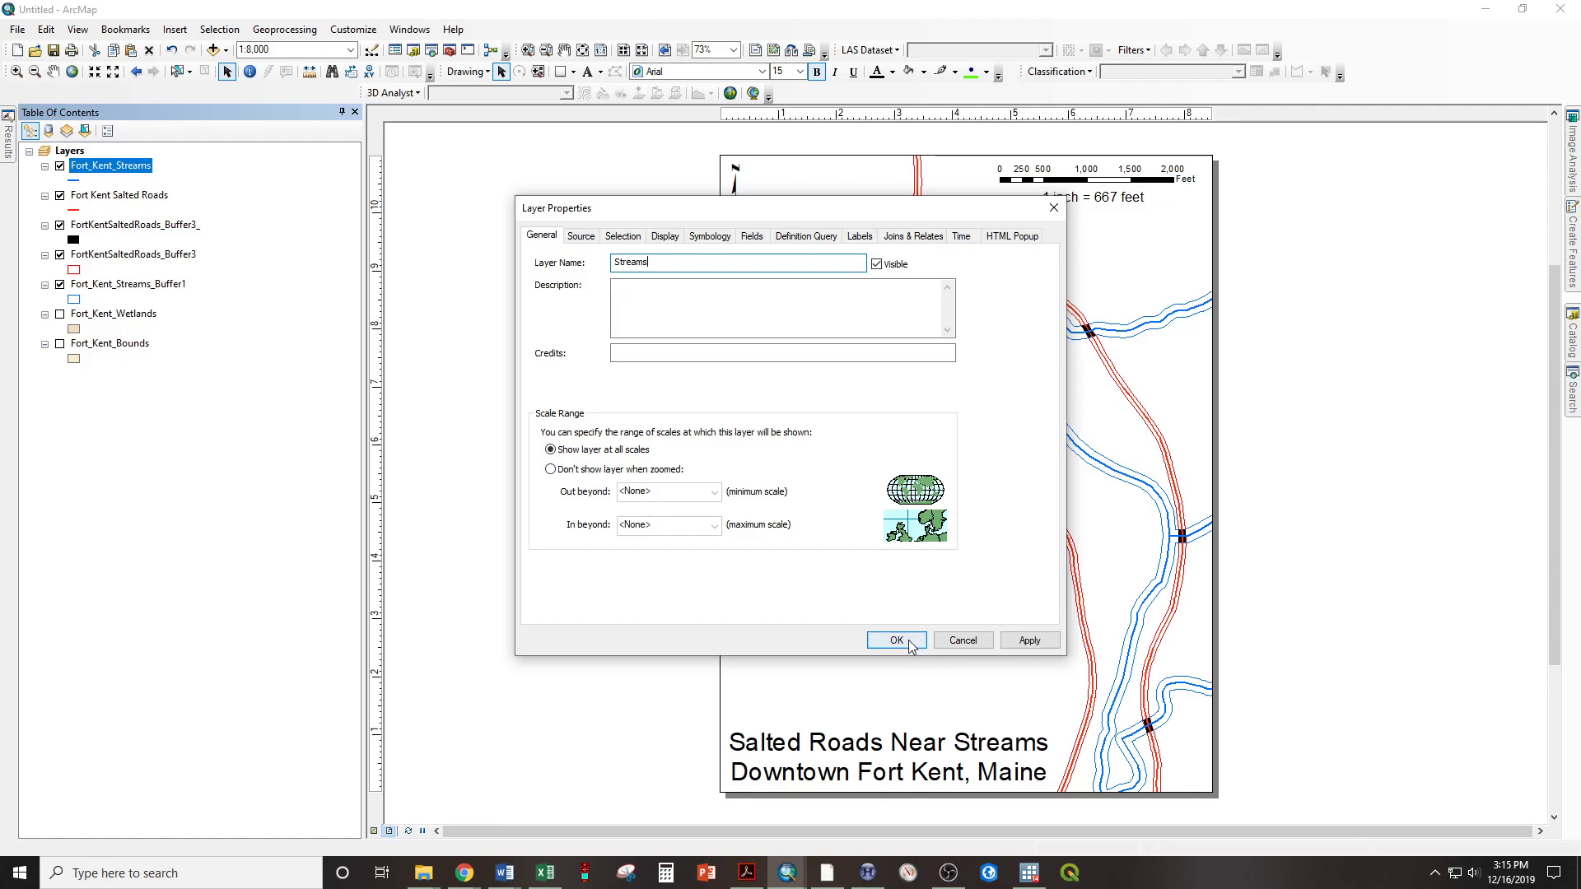
pyautogui.click(910, 643)
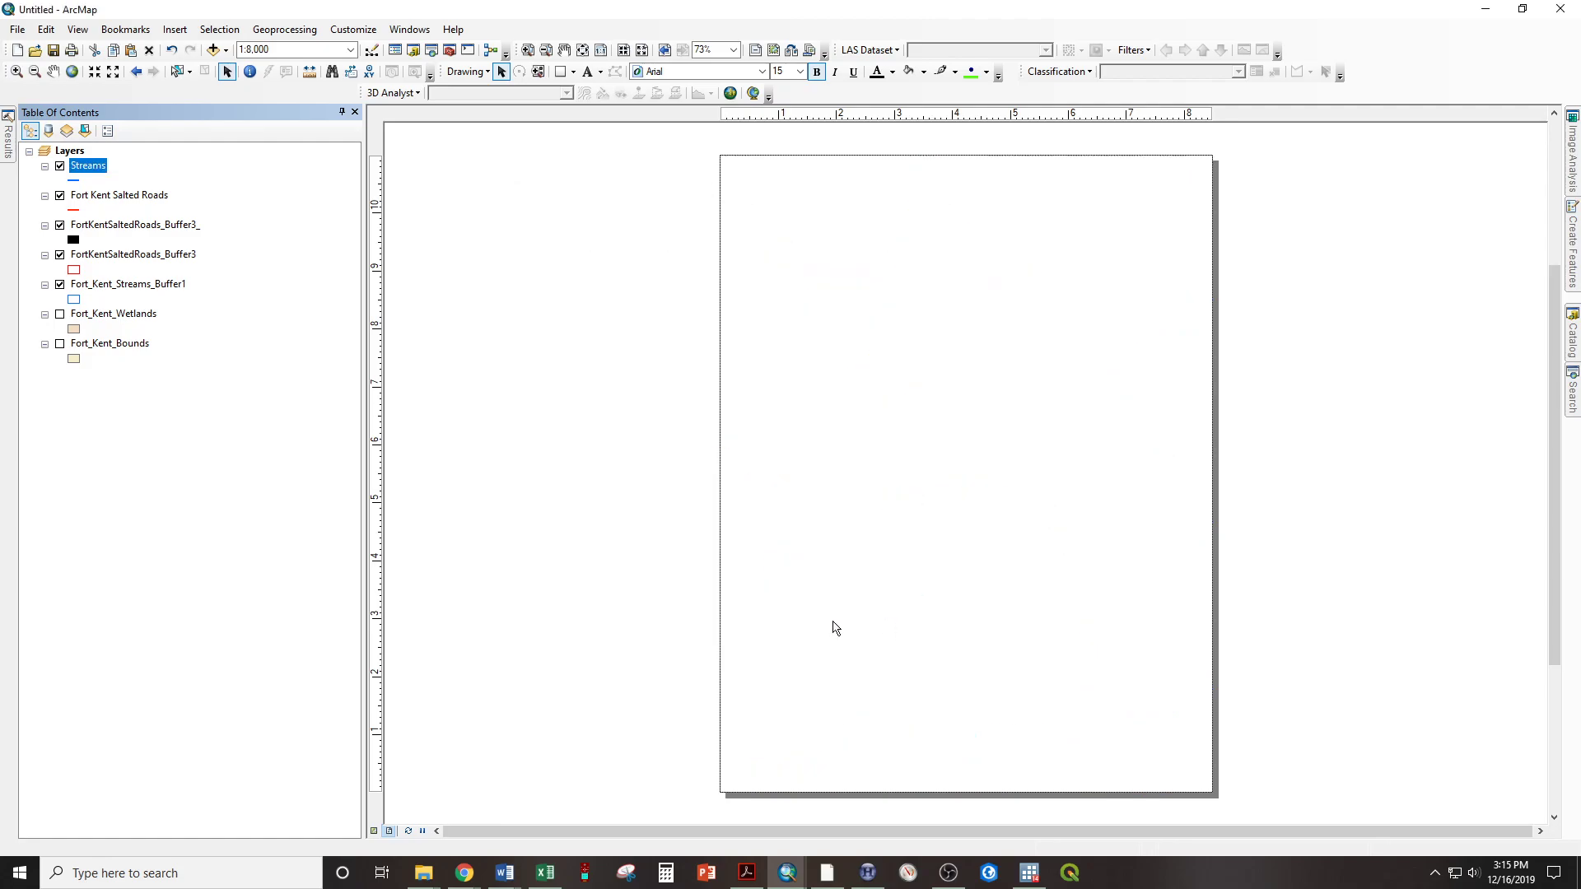
# Rename the Fort Kent Salted Roads layer as Salted Roads
pyautogui.click(104, 197)
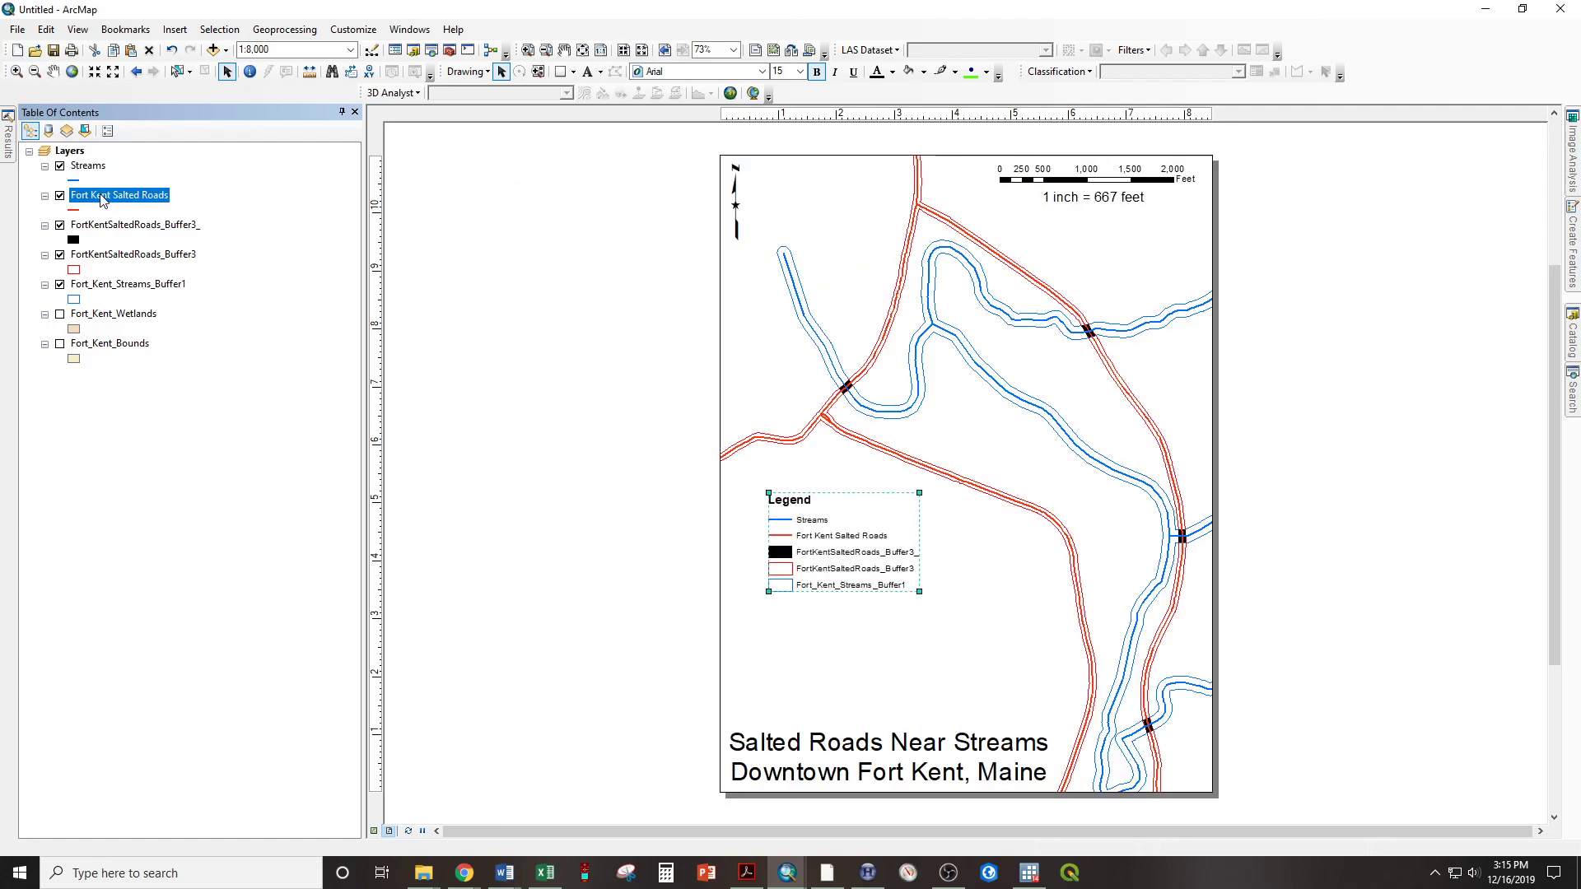
pyautogui.click(88, 196)
pyautogui.write('Salted DRoads')
pyautogui.press('Return')
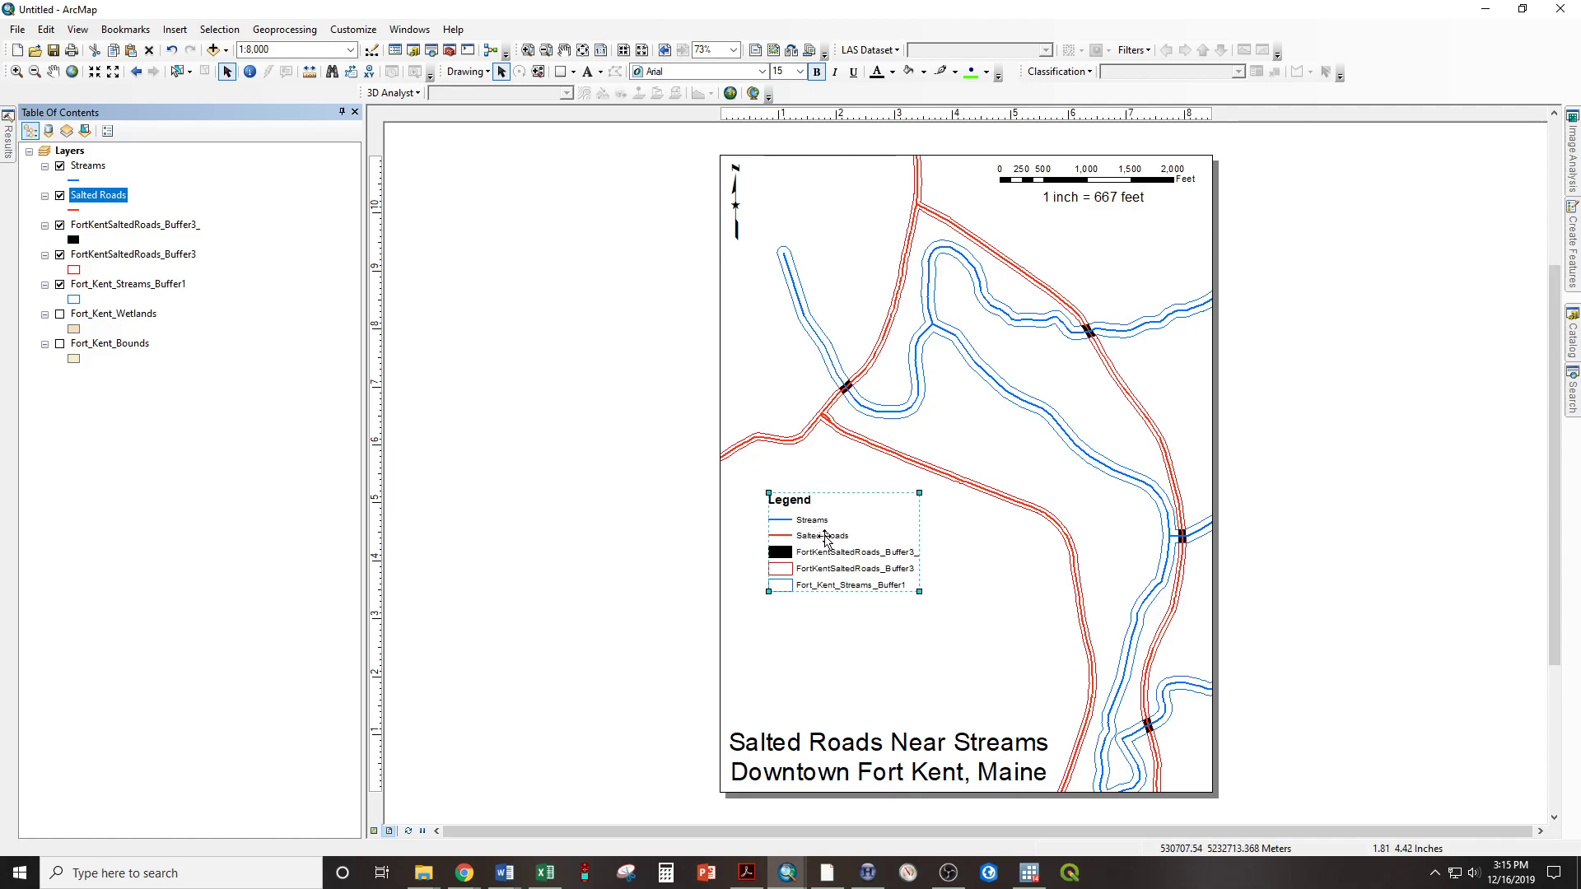
# Rename the black FortKentSaltedRoads_Buffer3_ layer as Buffer Intersect
pyautogui.click(100, 230)
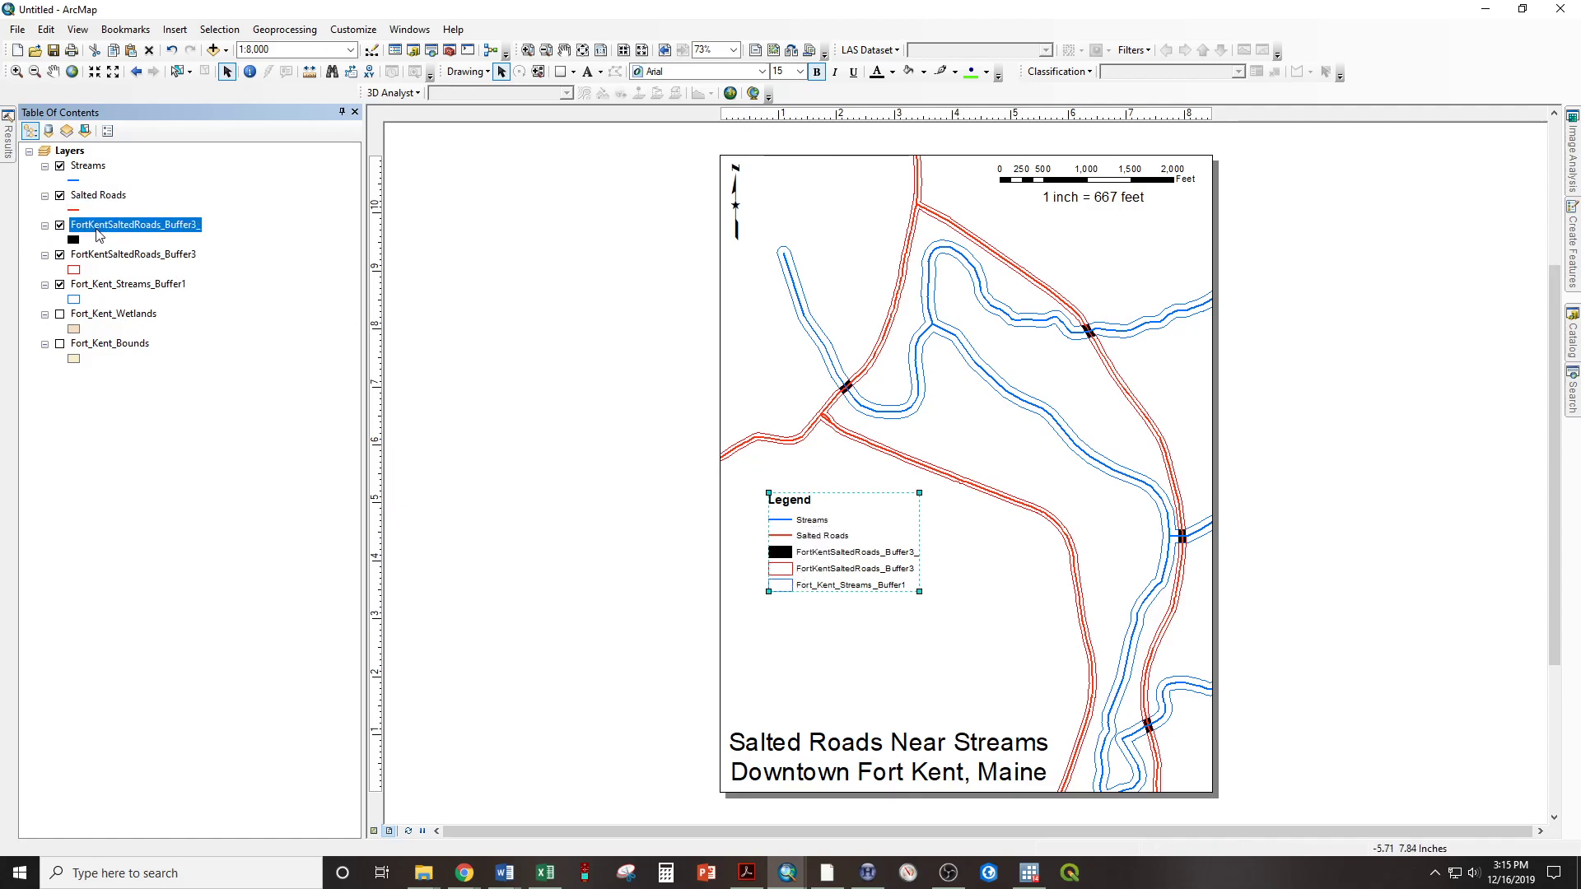
pyautogui.click(100, 230)
pyautogui.write('Buffer Intersect')
pyautogui.press('Return')
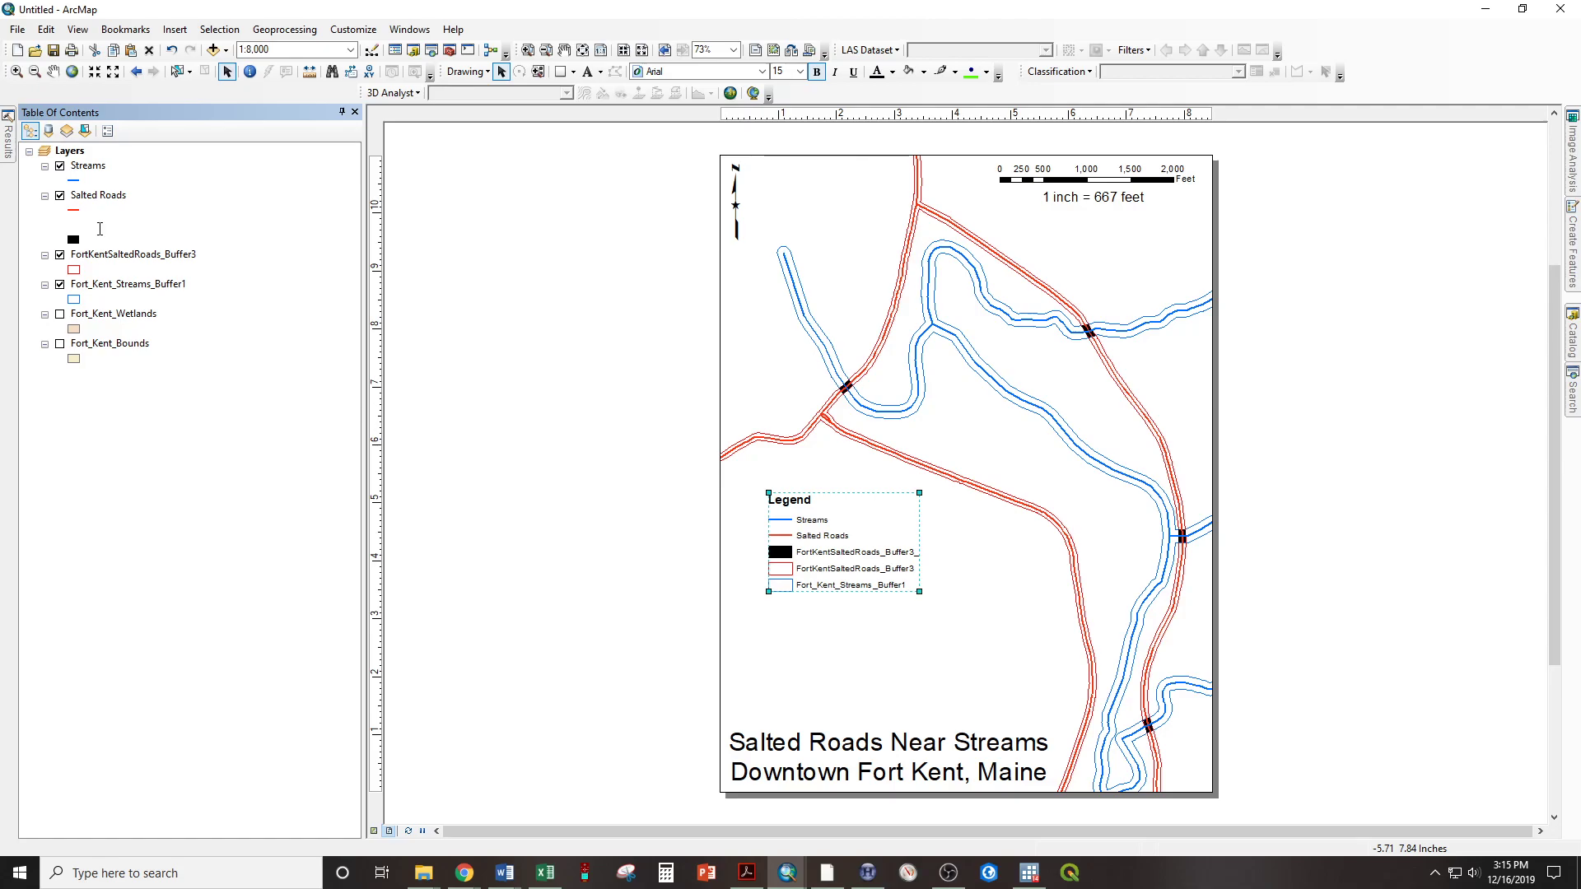
# Rename the FortKentSaltedRoads_Buffer3 layer as Roads Buffer (40 ft.)
pyautogui.click(126, 256)
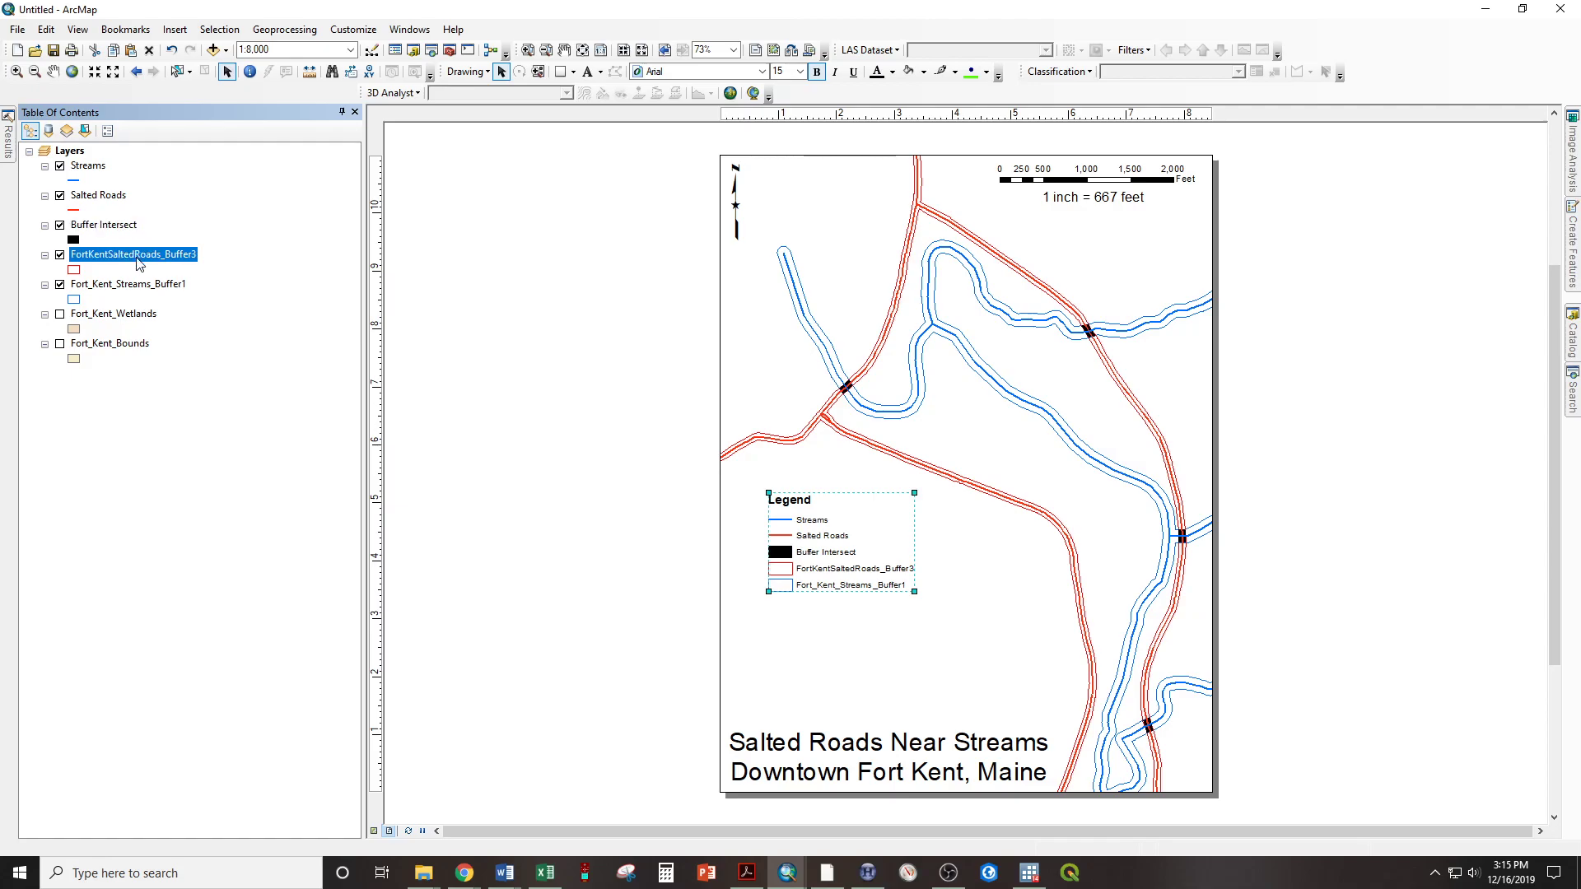
pyautogui.click(137, 258)
pyautogui.write('Roads Buffer (40 ft.)')
pyautogui.press('Return')
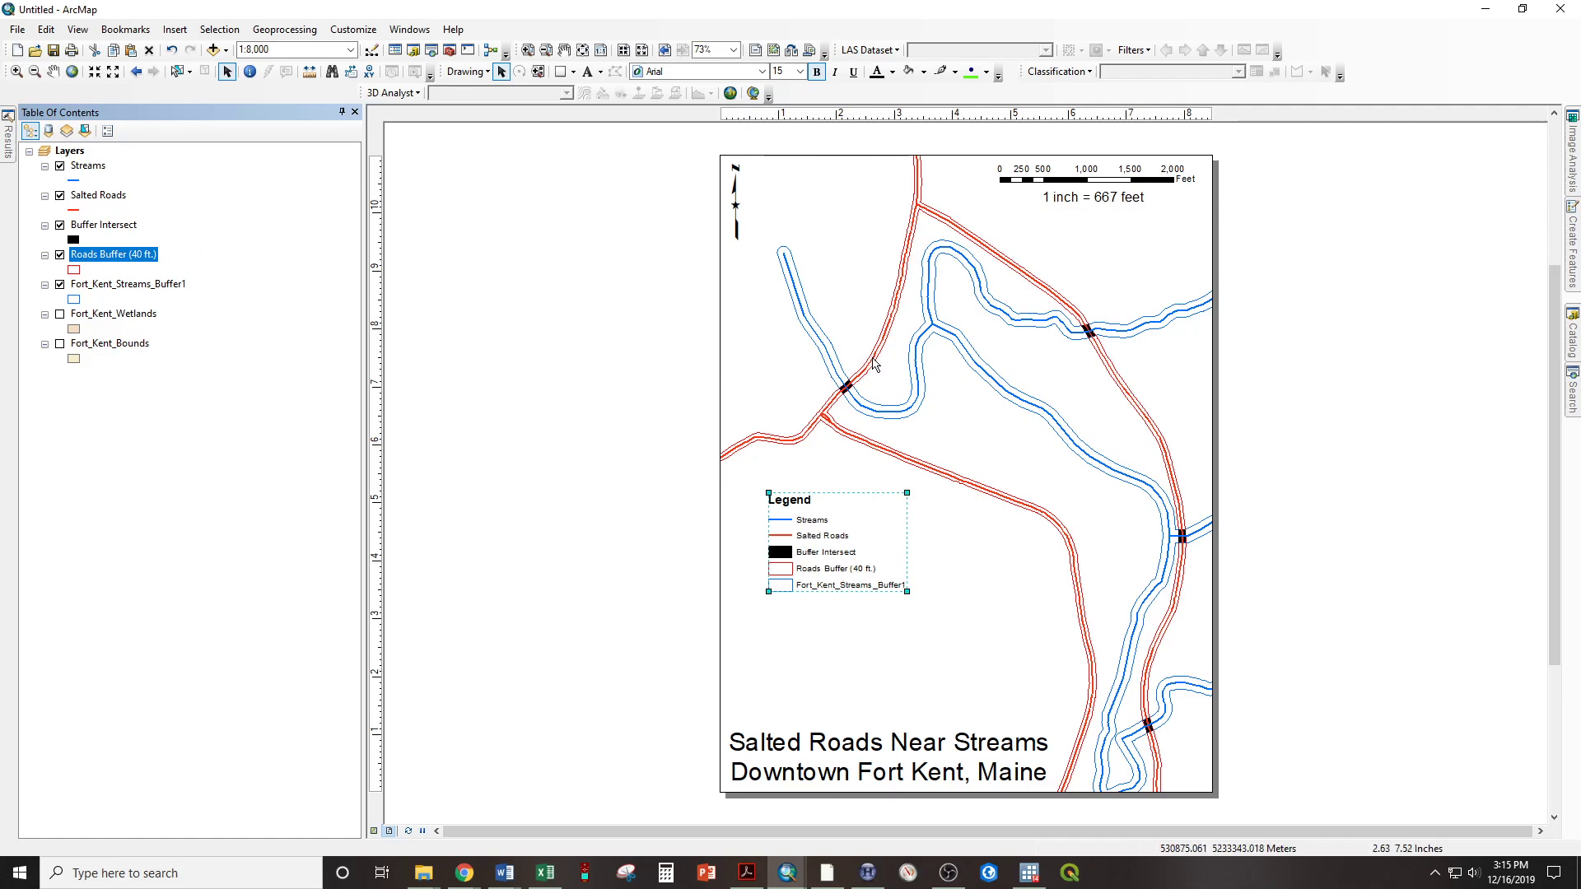
# Rename the Fort_Kent_Streams_Buffer1 layer as Streams Buffer (75 ft.)
pyautogui.click(117, 285)
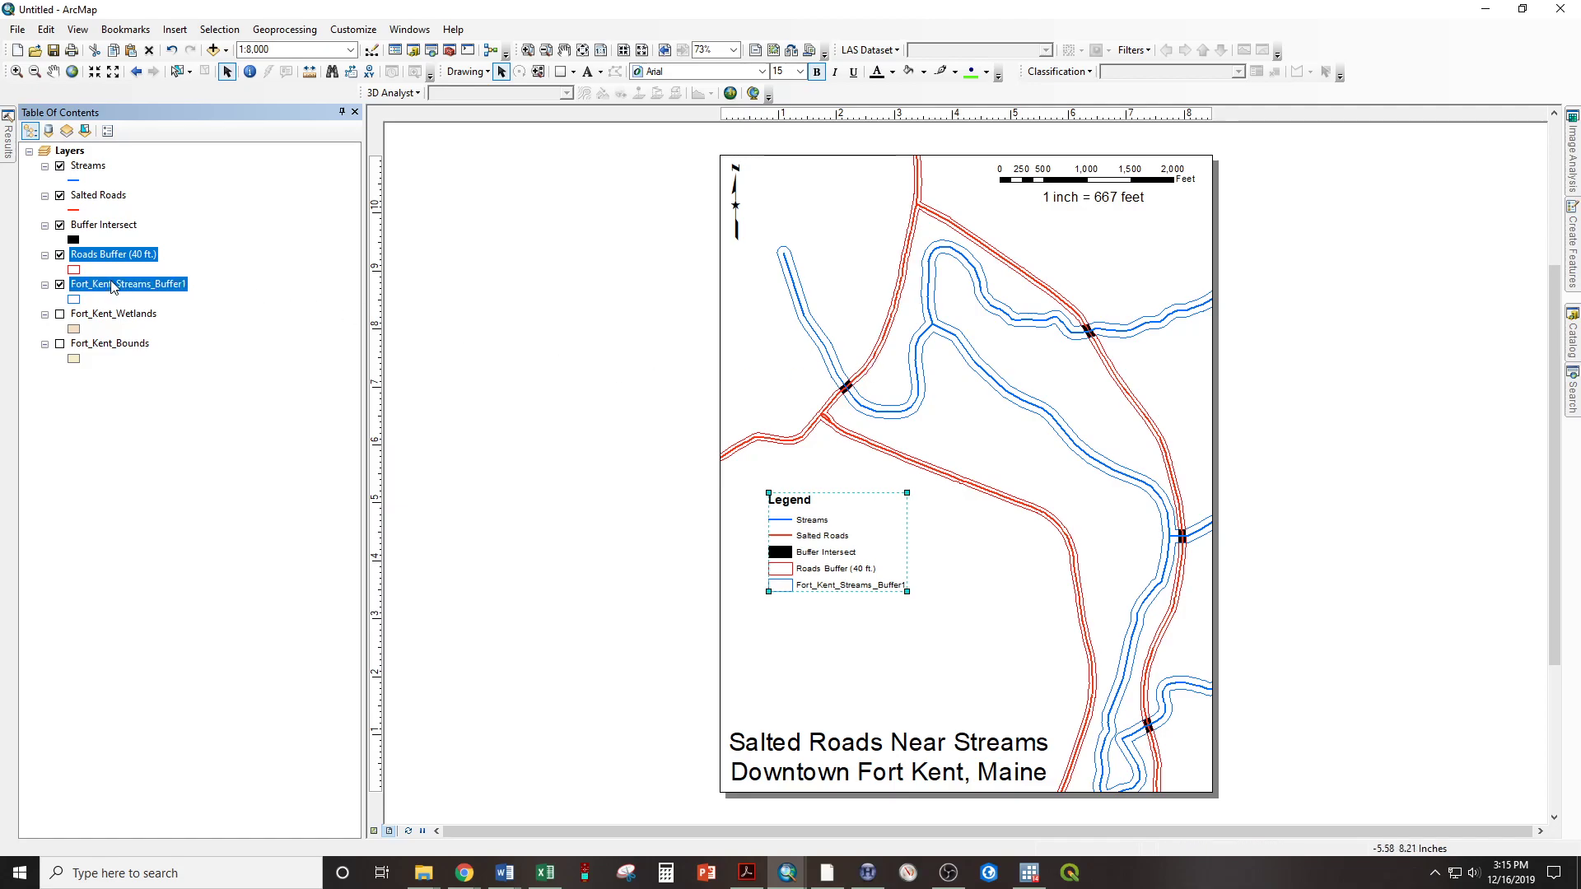
pyautogui.click(121, 285)
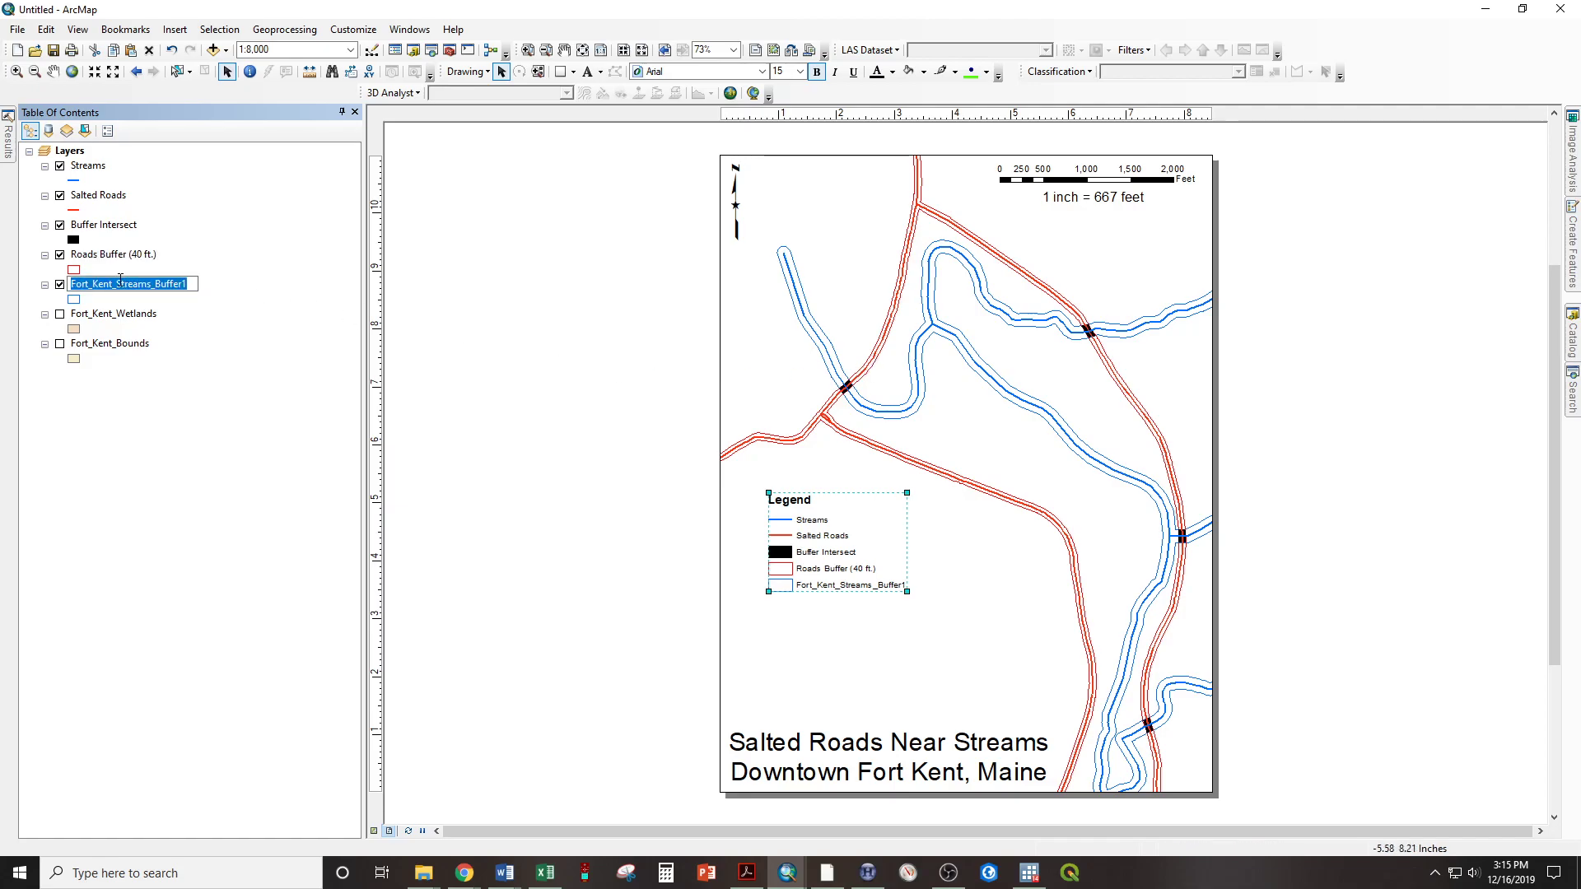
pyautogui.write('Streams B')
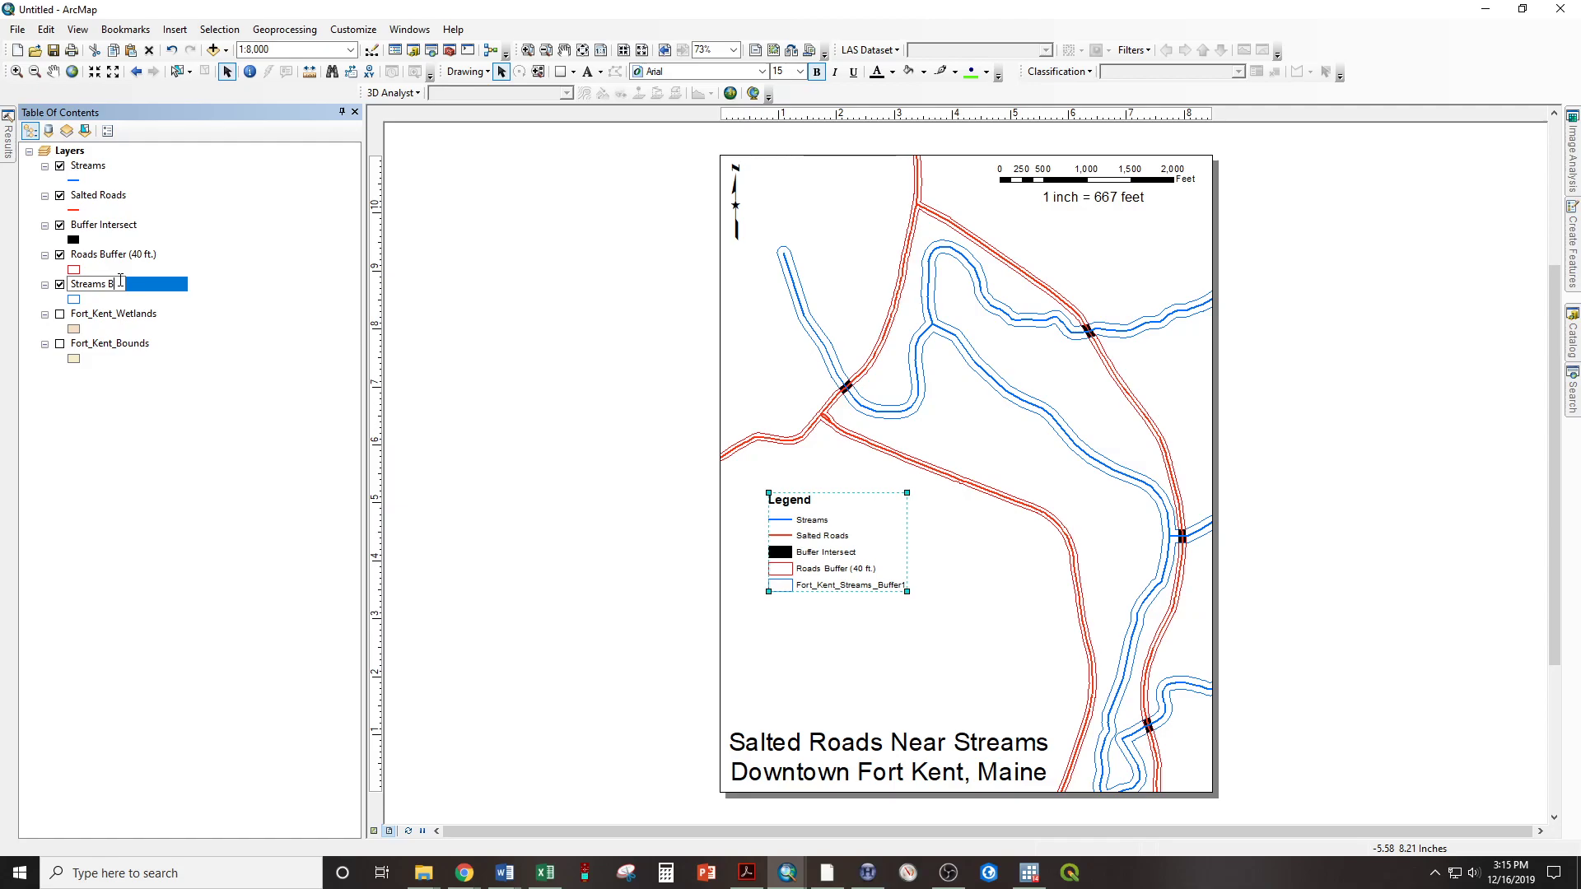
pyautogui.write('uffer (75 ft.)')
pyautogui.press('Return')
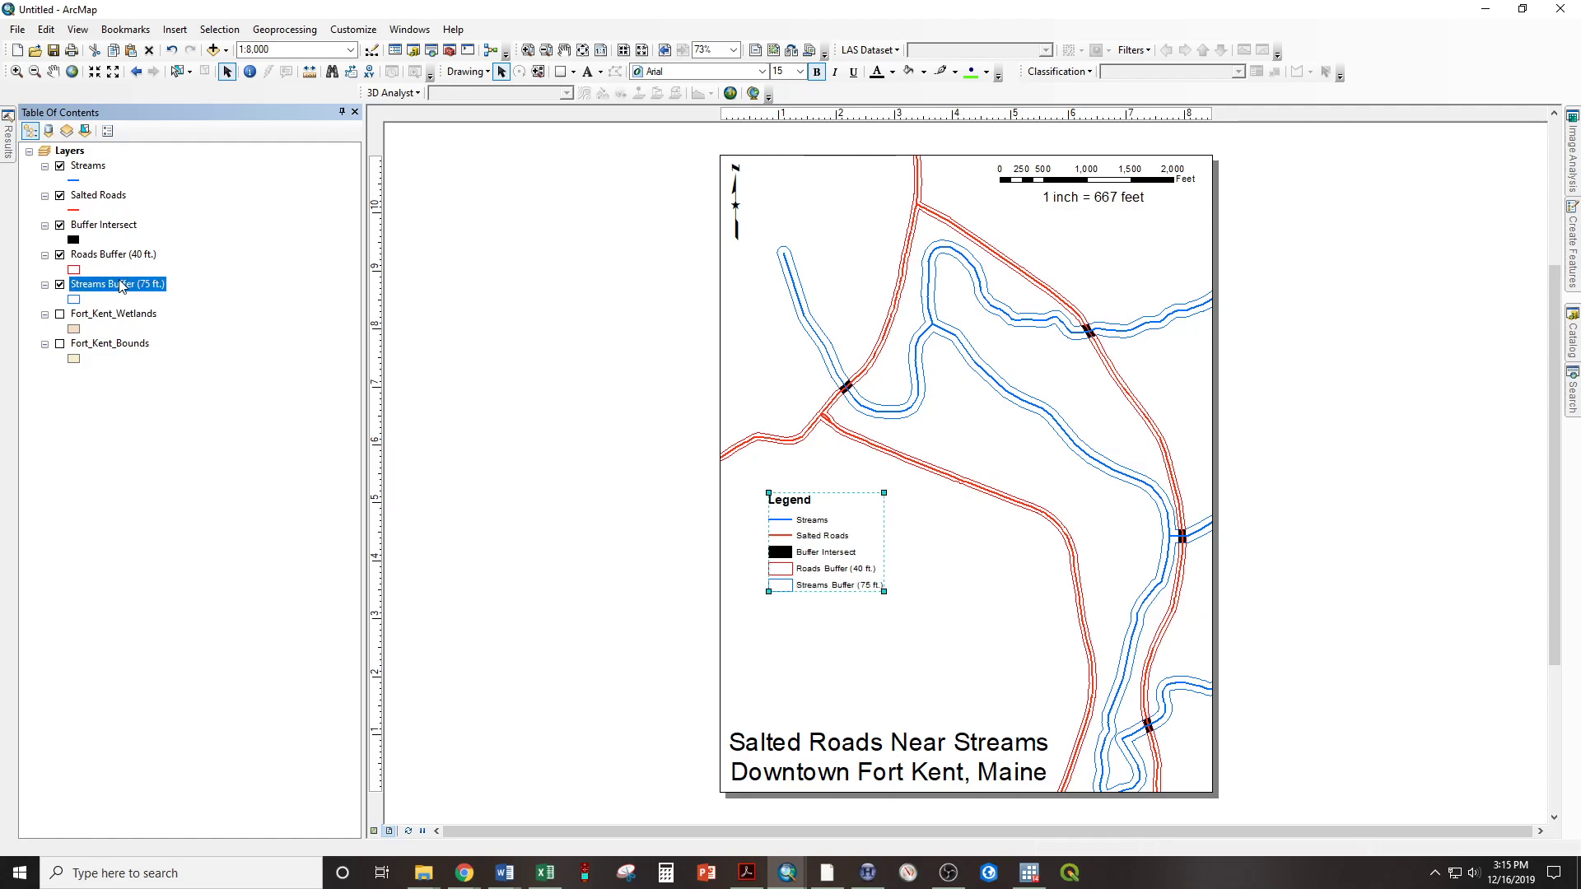
# Enlarge the legend and place it directly above the map title, aligned with the title's left edge
pyautogui.moveTo(883, 591); pyautogui.dragTo(926, 653)
pyautogui.moveTo(870, 572); pyautogui.dragTo(833, 661)
pyautogui.click(653, 593)
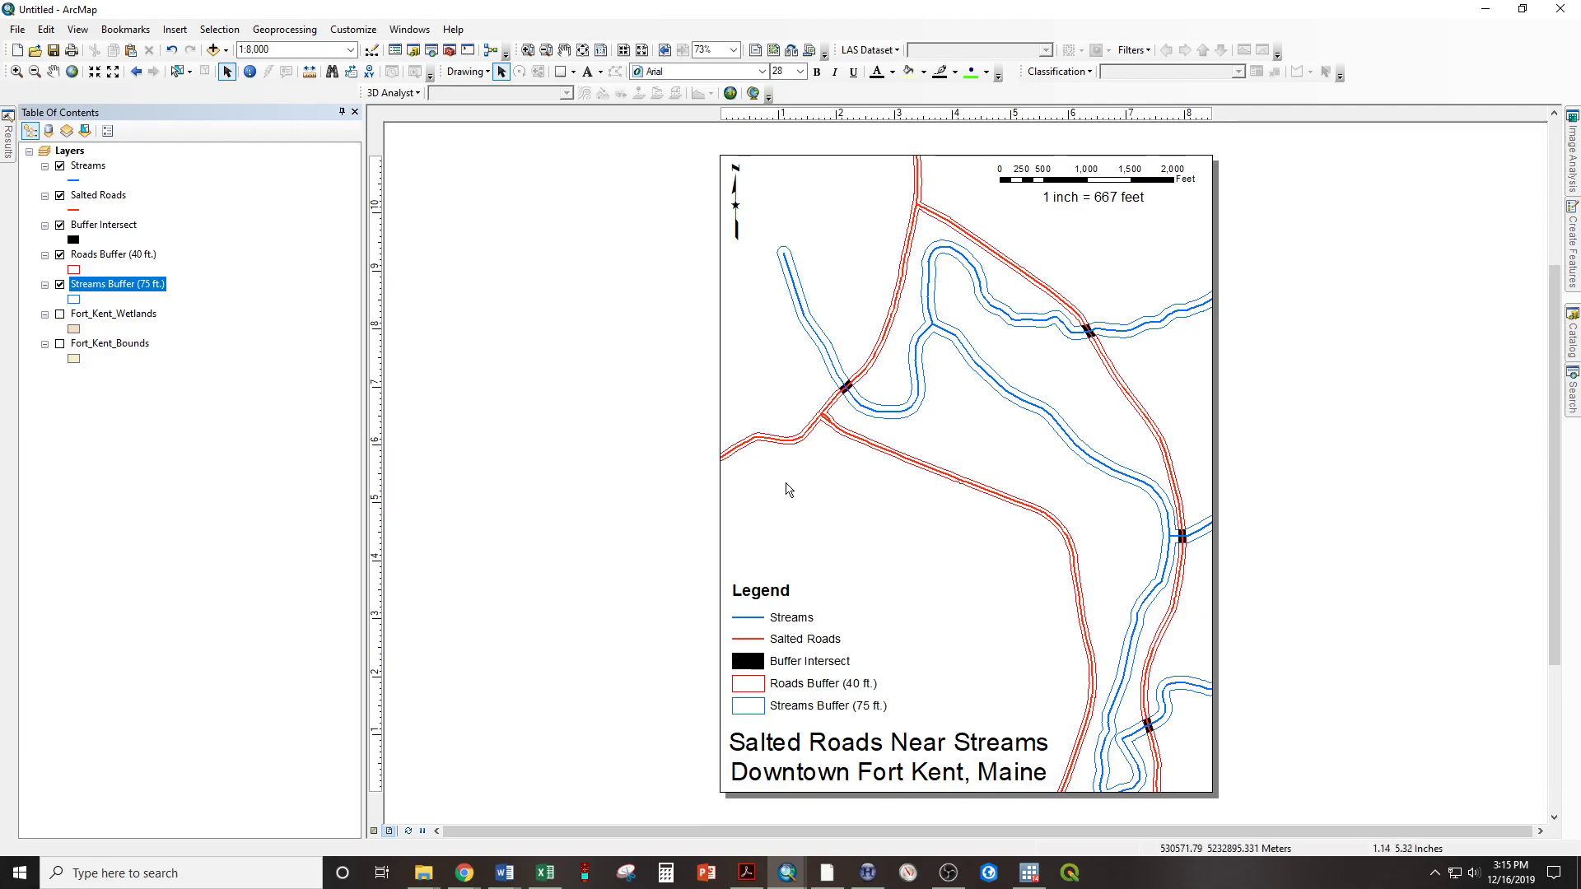
pyautogui.click(175, 30)
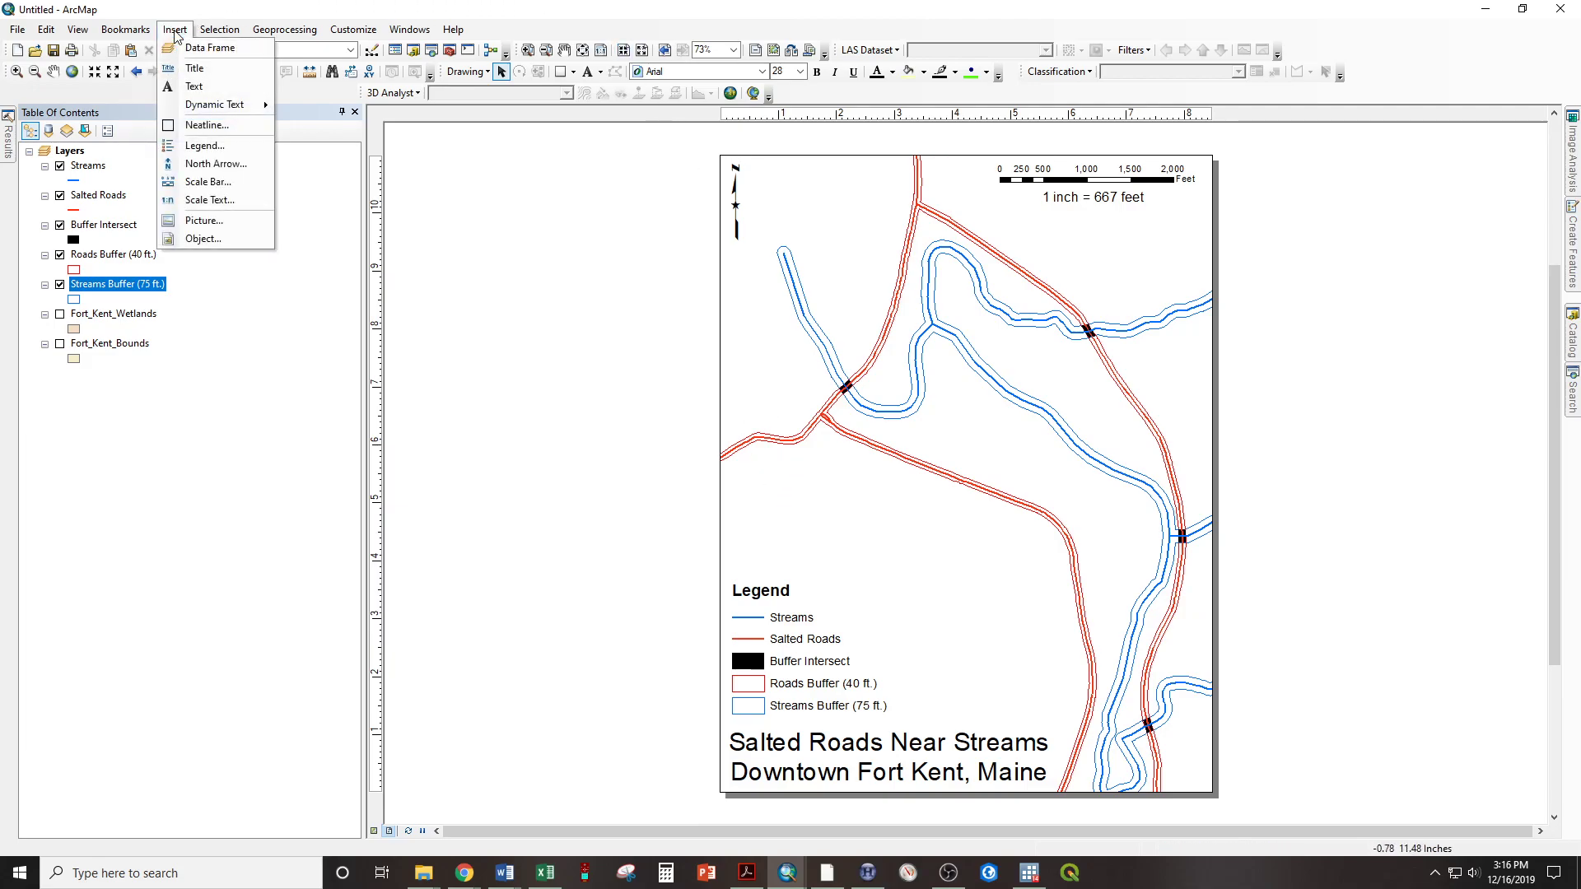
pyautogui.click(175, 33)
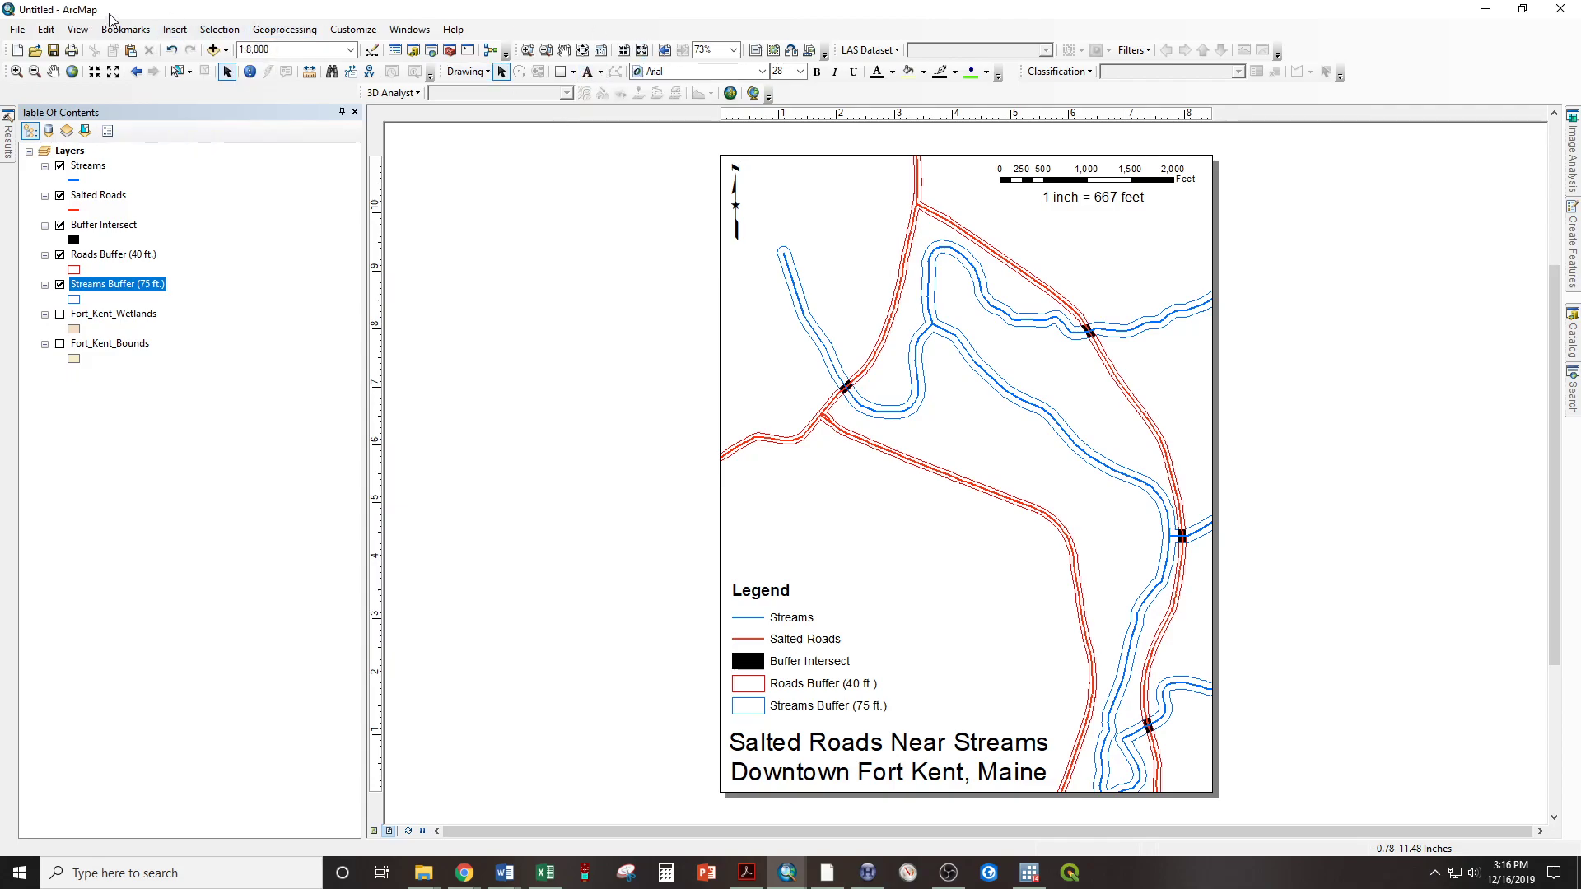
pyautogui.click(175, 31)
pyautogui.click(193, 88)
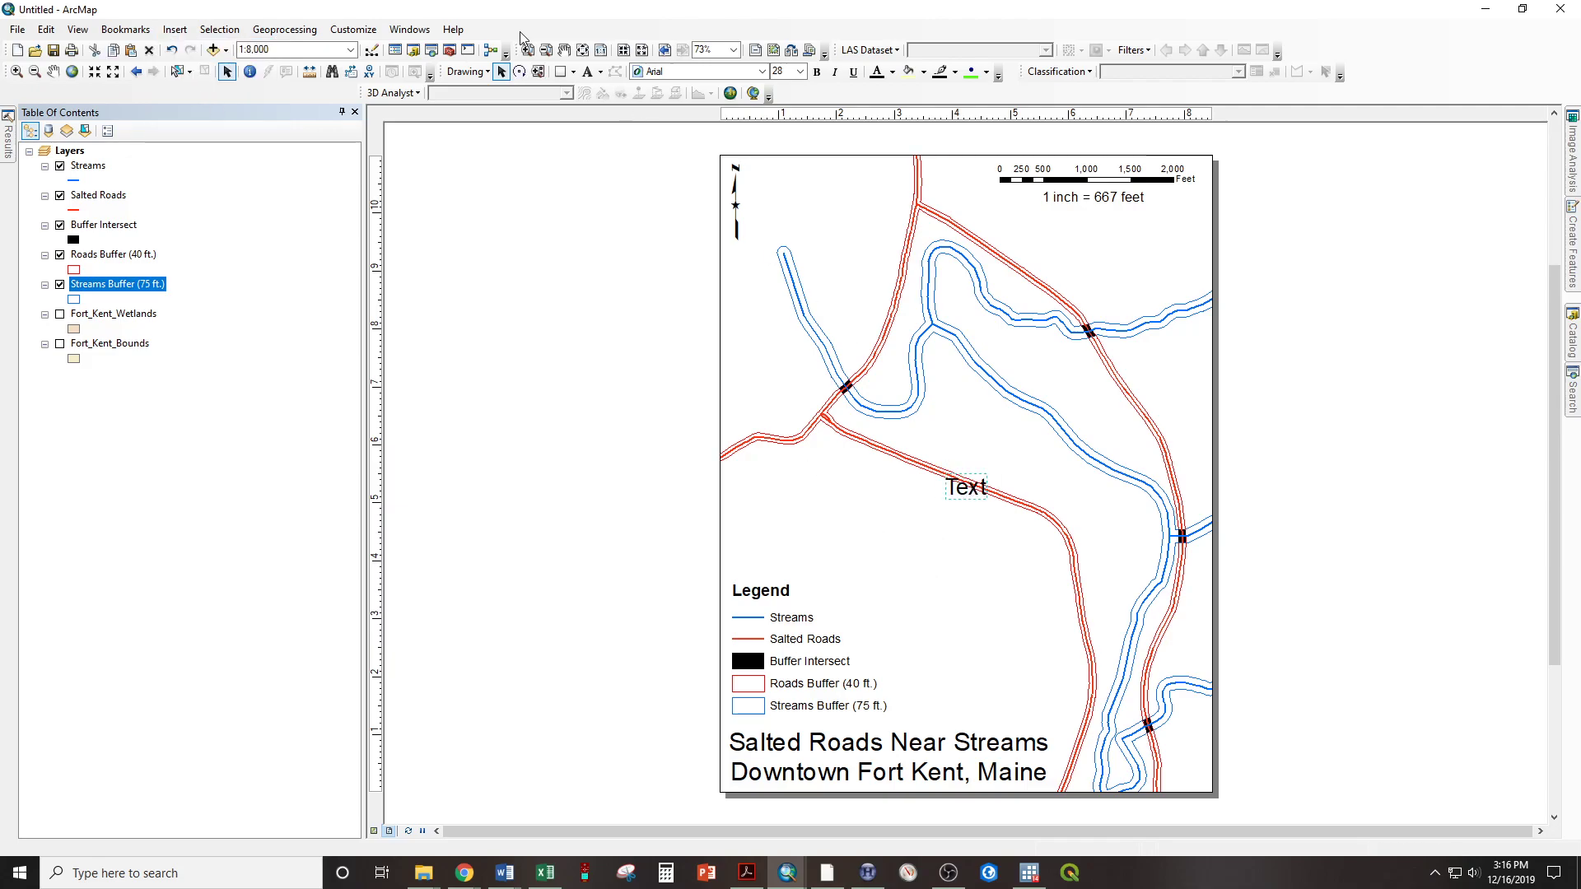
pyautogui.click(960, 498)
pyautogui.click(968, 515)
pyautogui.click(951, 492)
pyautogui.click(970, 490)
pyautogui.press('Delete')
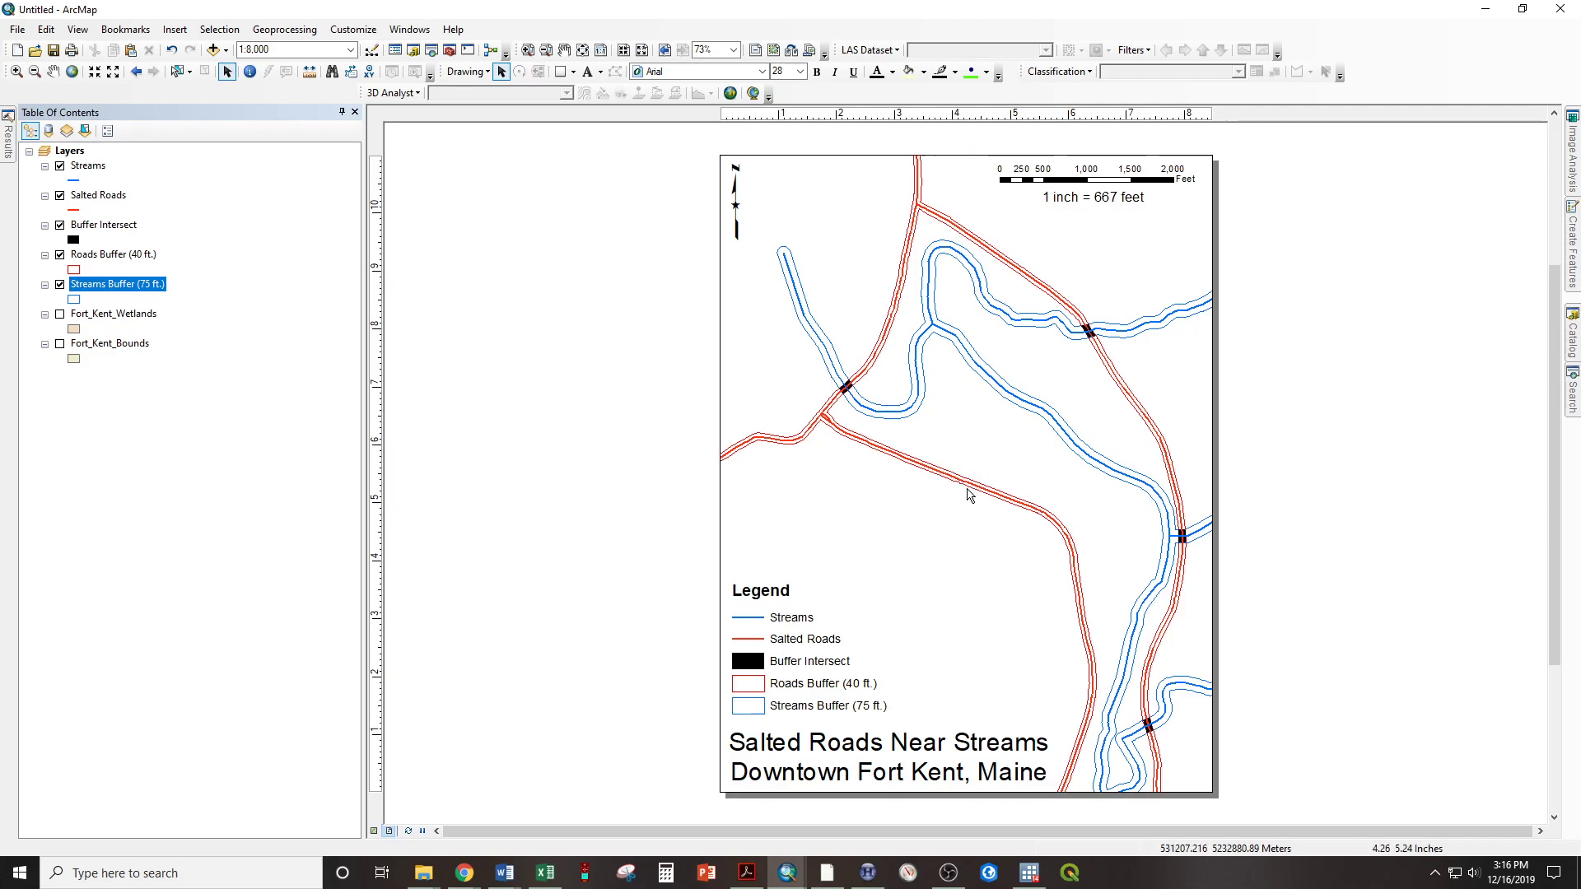
# Add a red, size 14 text label reading Route 11 just above the diagonal salted road in the middle of the map
pyautogui.click(799, 71)
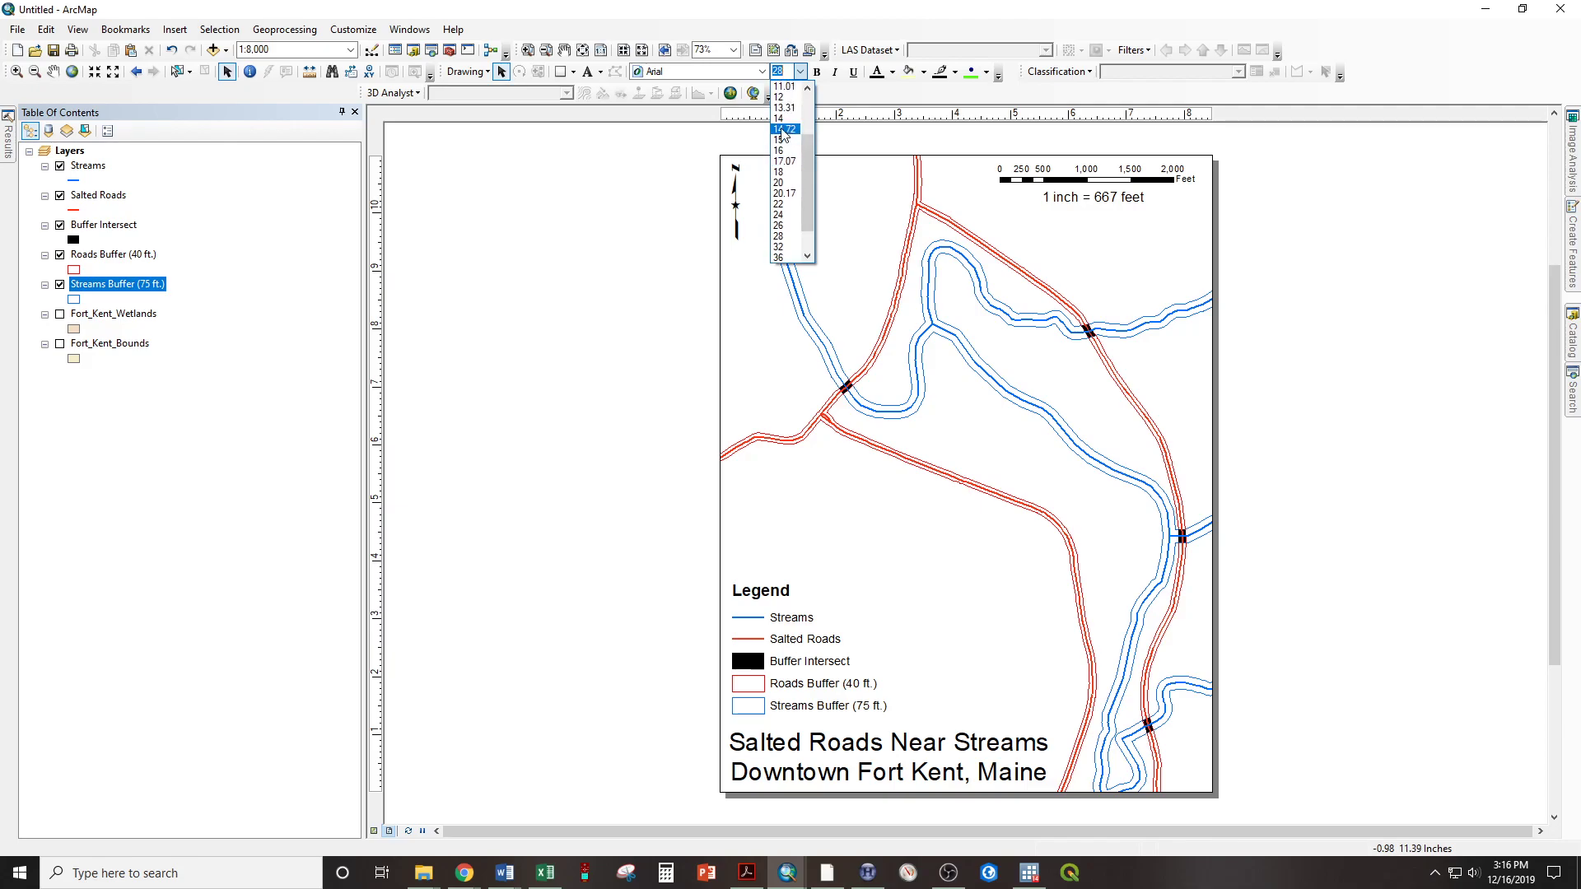
pyautogui.click(779, 119)
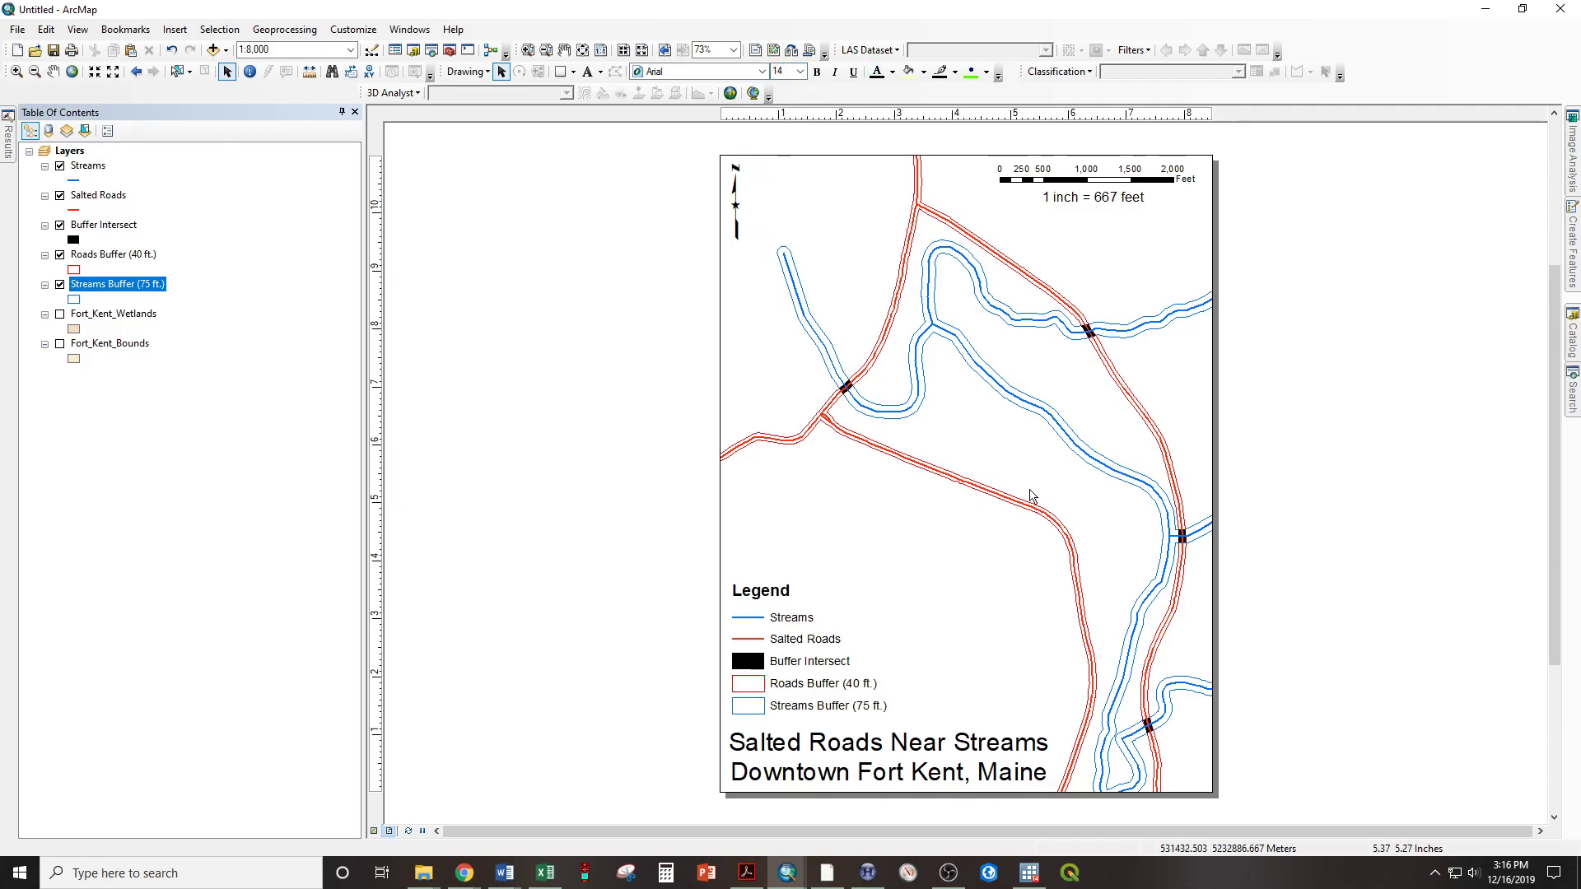
pyautogui.click(893, 72)
pyautogui.click(891, 141)
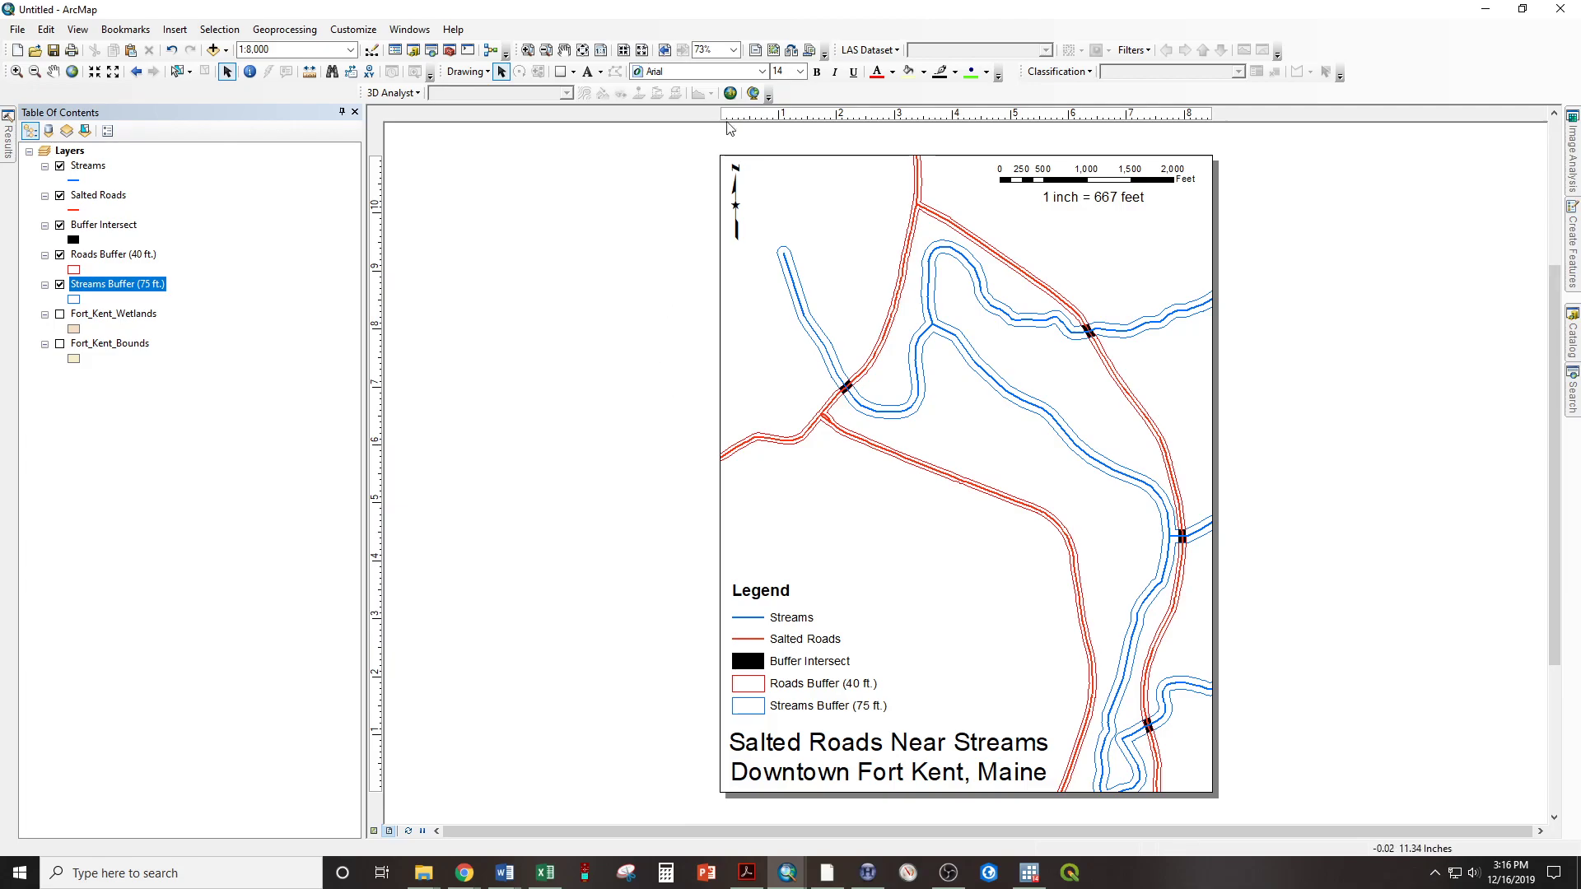
pyautogui.click(587, 73)
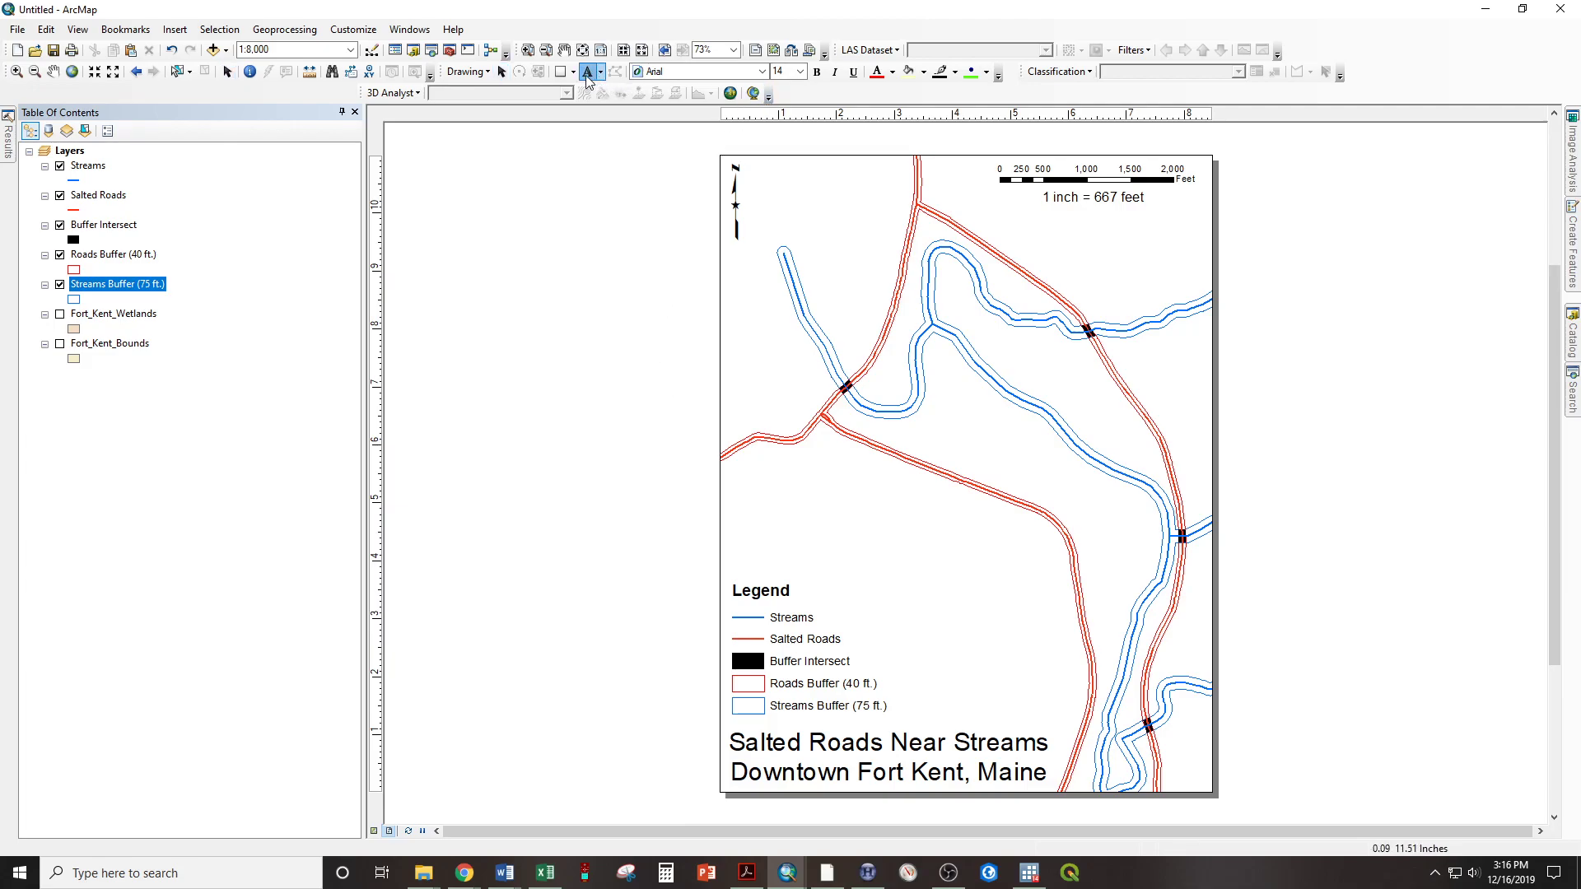
pyautogui.click(927, 450)
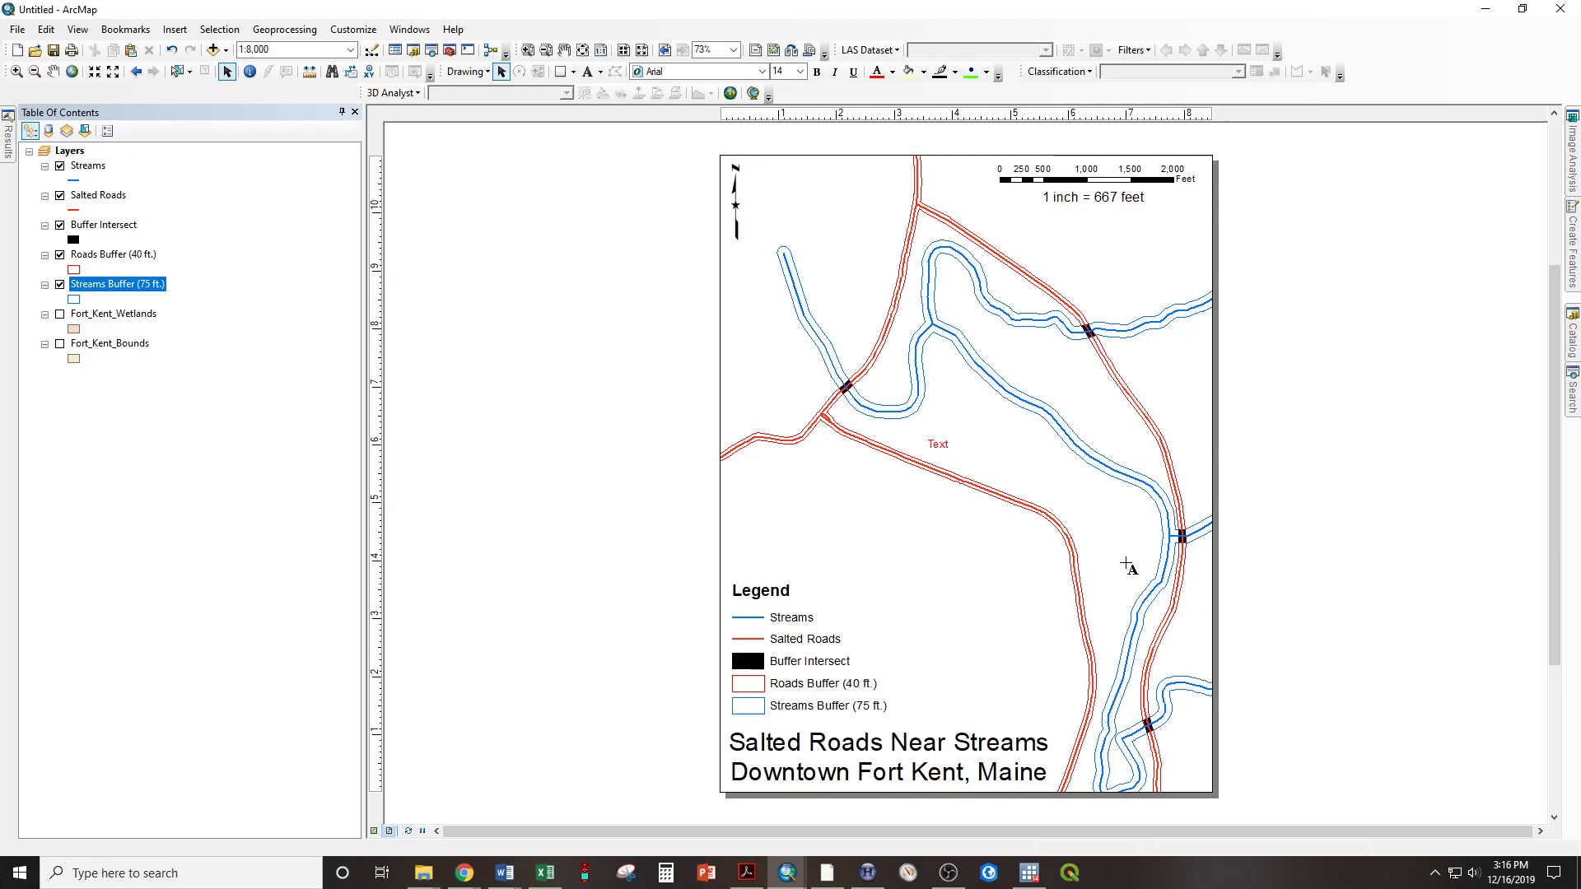
pyautogui.press('Return')
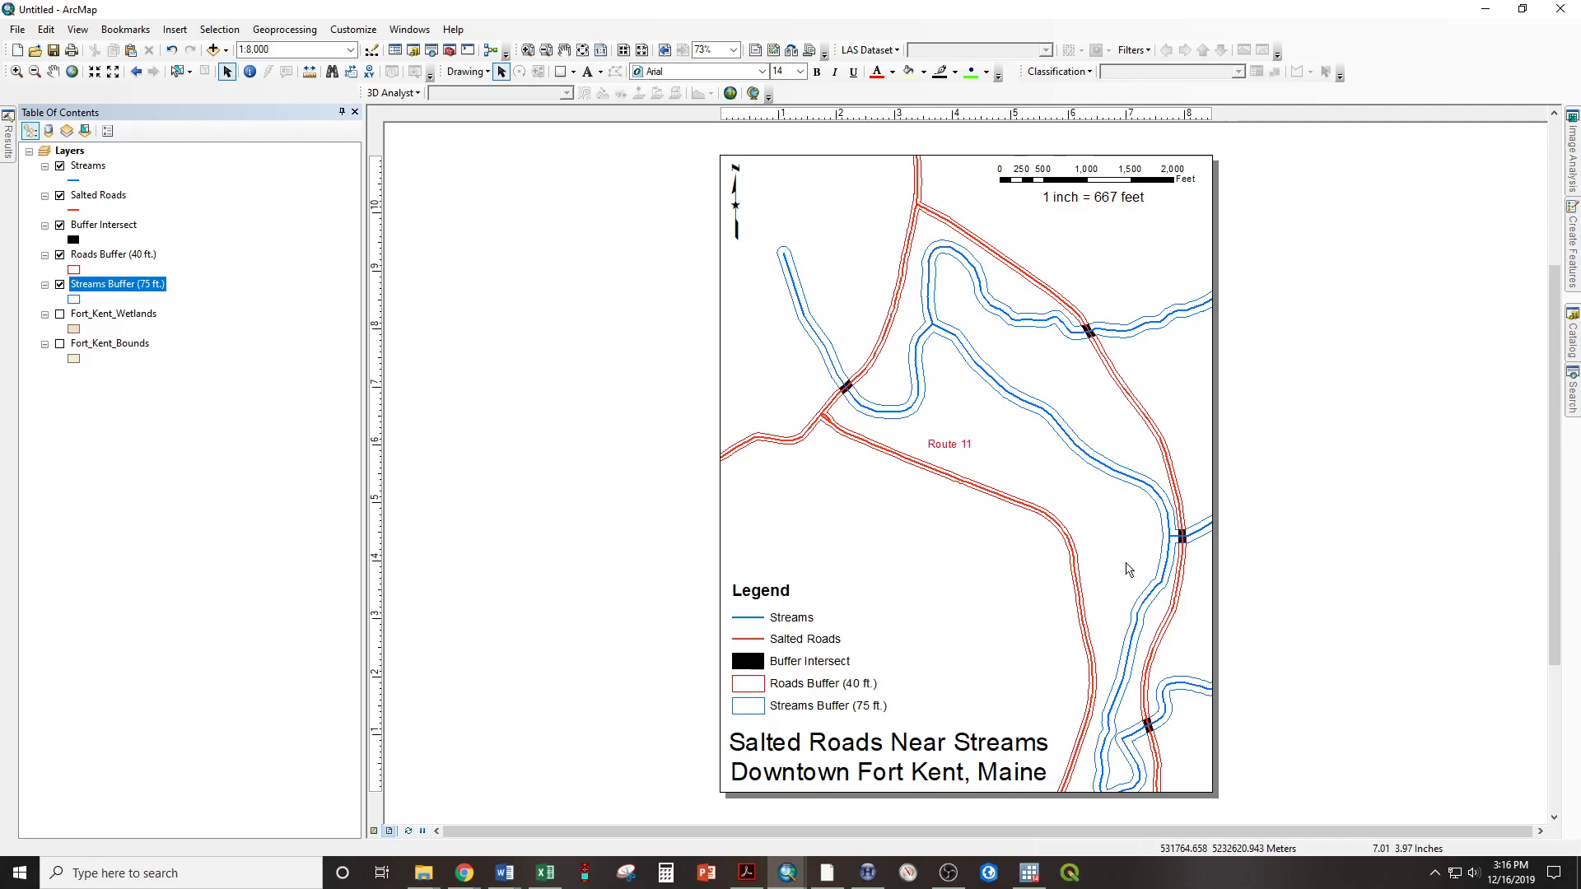
# Rotate the Route 11 label clockwise so it runs roughly parallel to the road beneath it
pyautogui.click(953, 447)
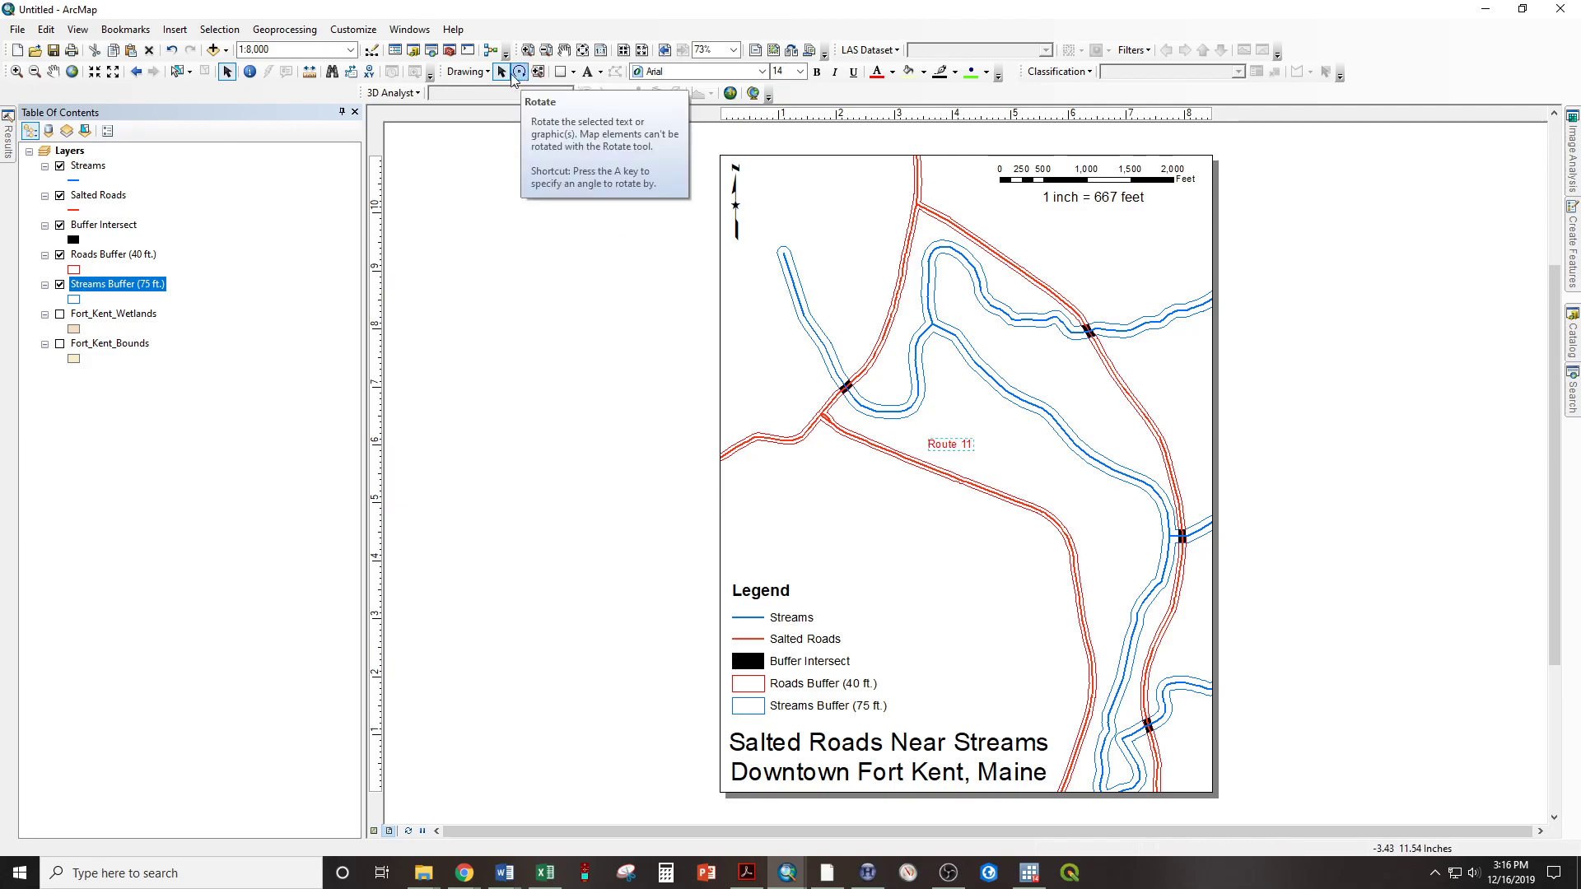
pyautogui.click(517, 74)
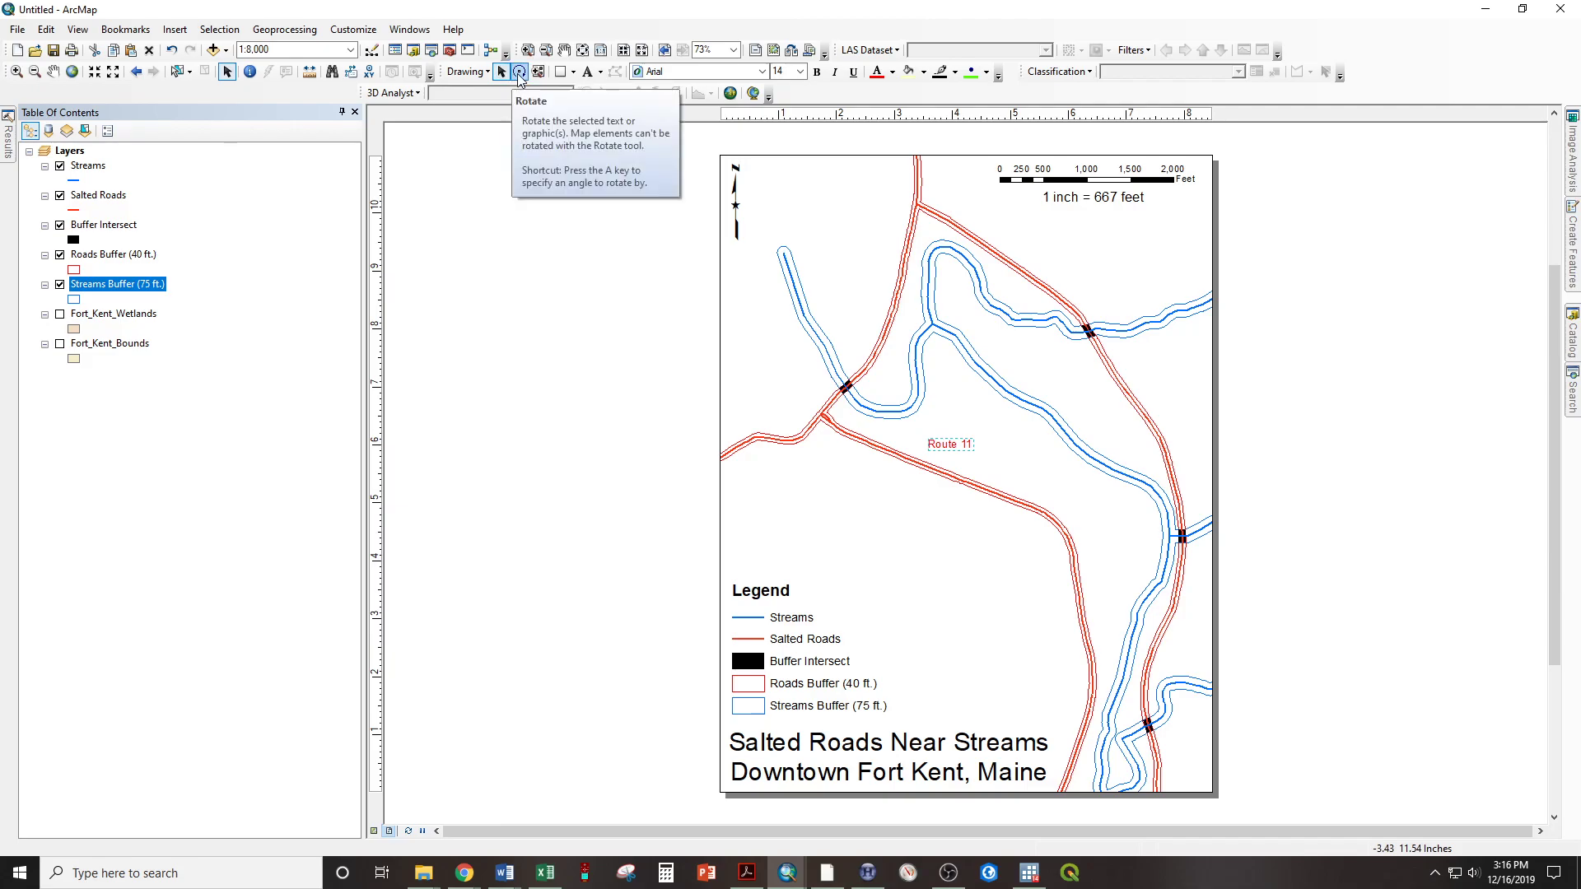
pyautogui.moveTo(928, 459); pyautogui.dragTo(979, 455)
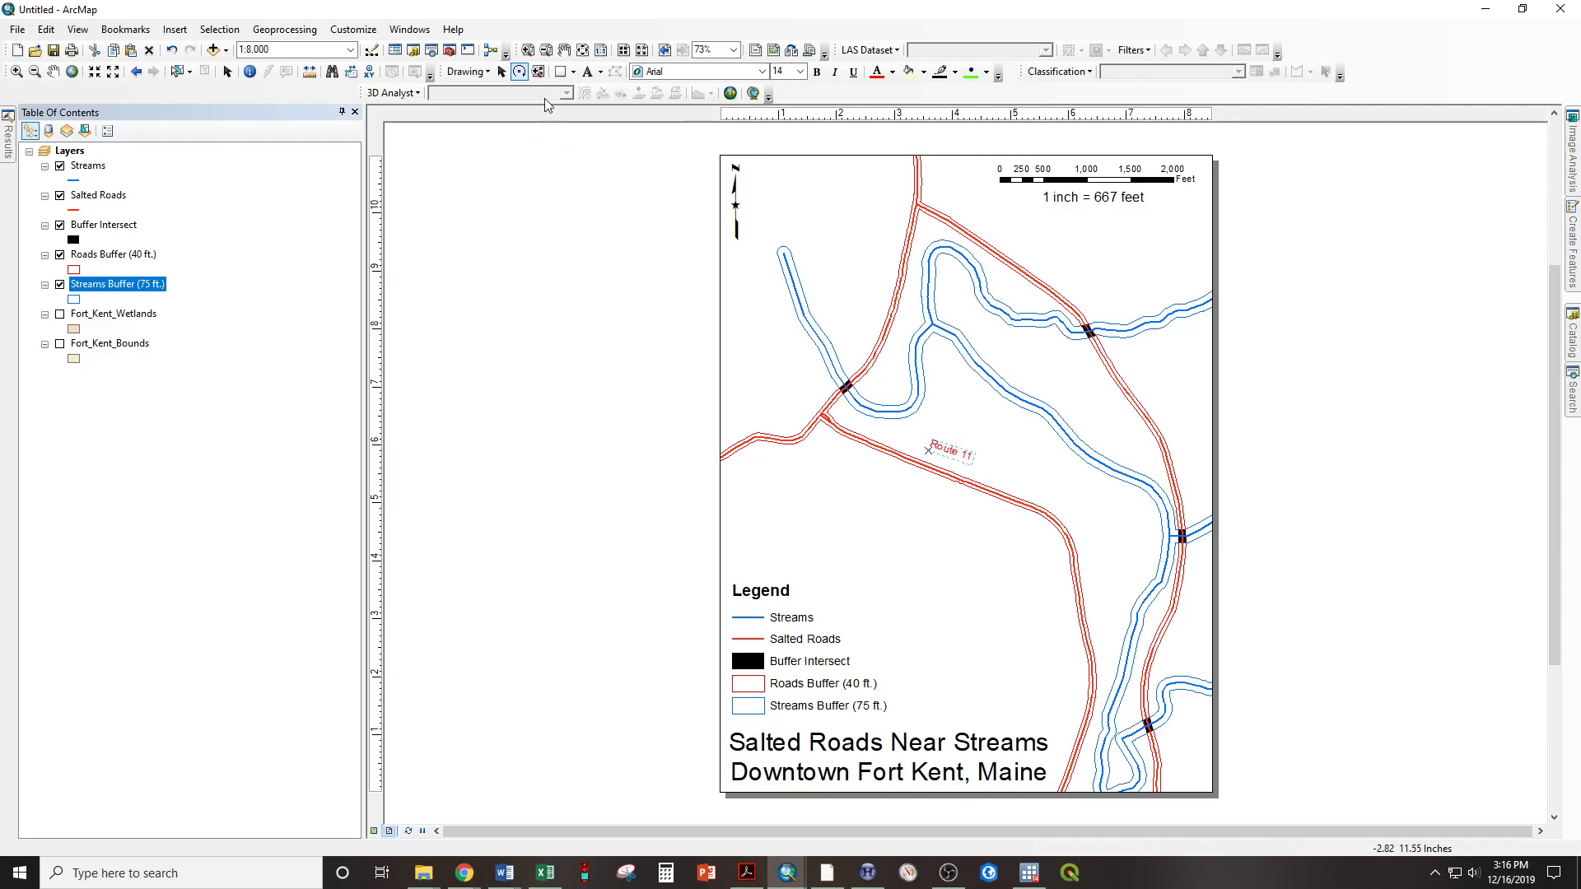
pyautogui.click(501, 72)
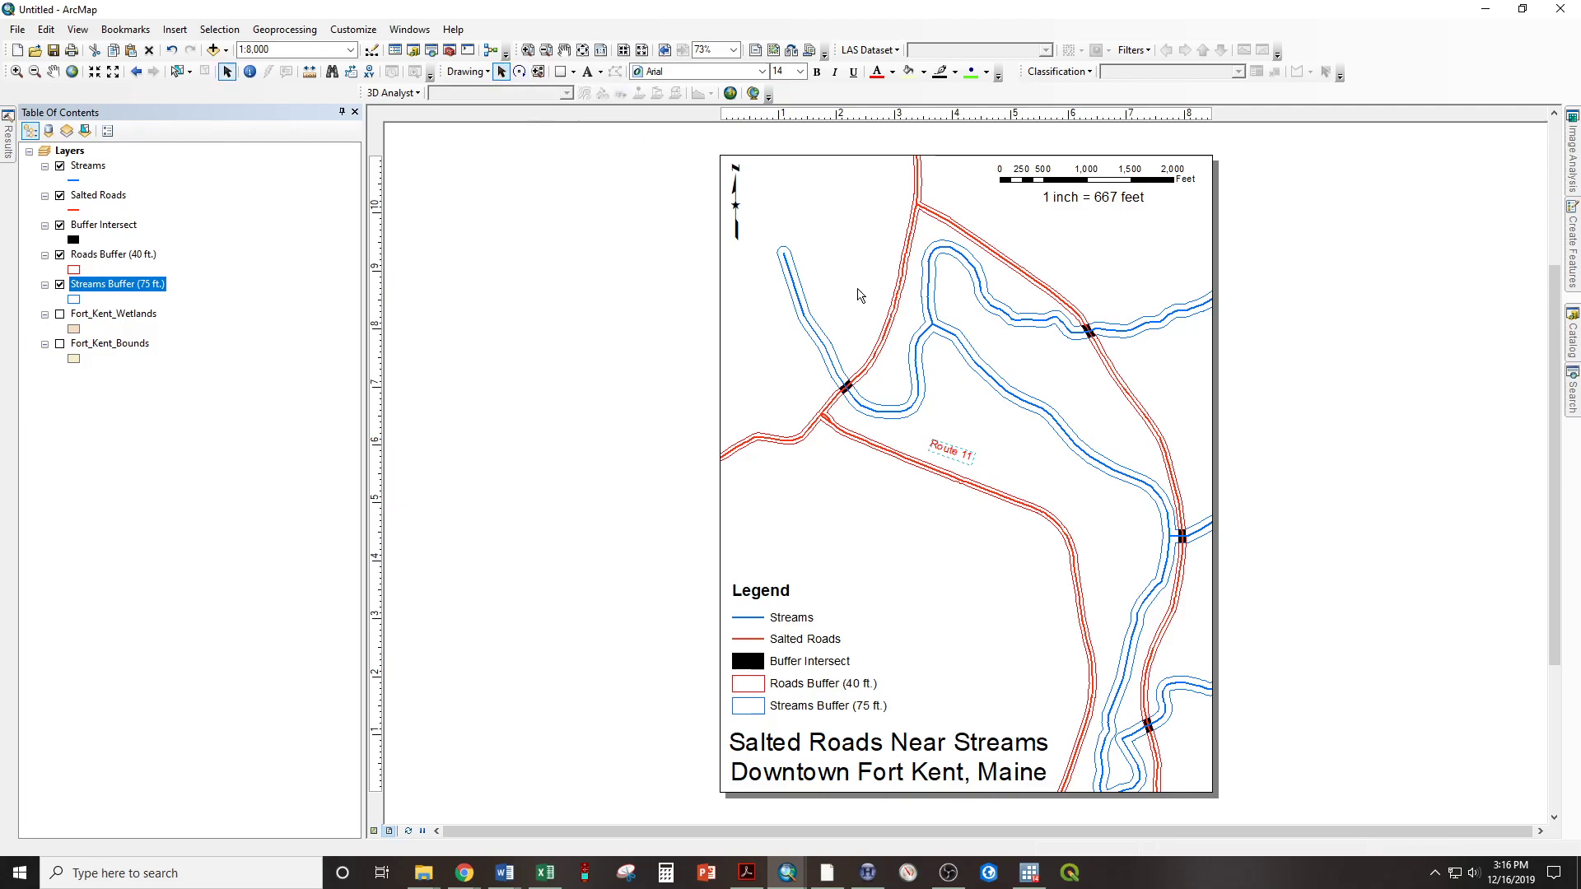
# Move the Route 11 label closer to the diagonal road and fine-tune its rotation to follow the road
pyautogui.moveTo(957, 445); pyautogui.dragTo(947, 453)
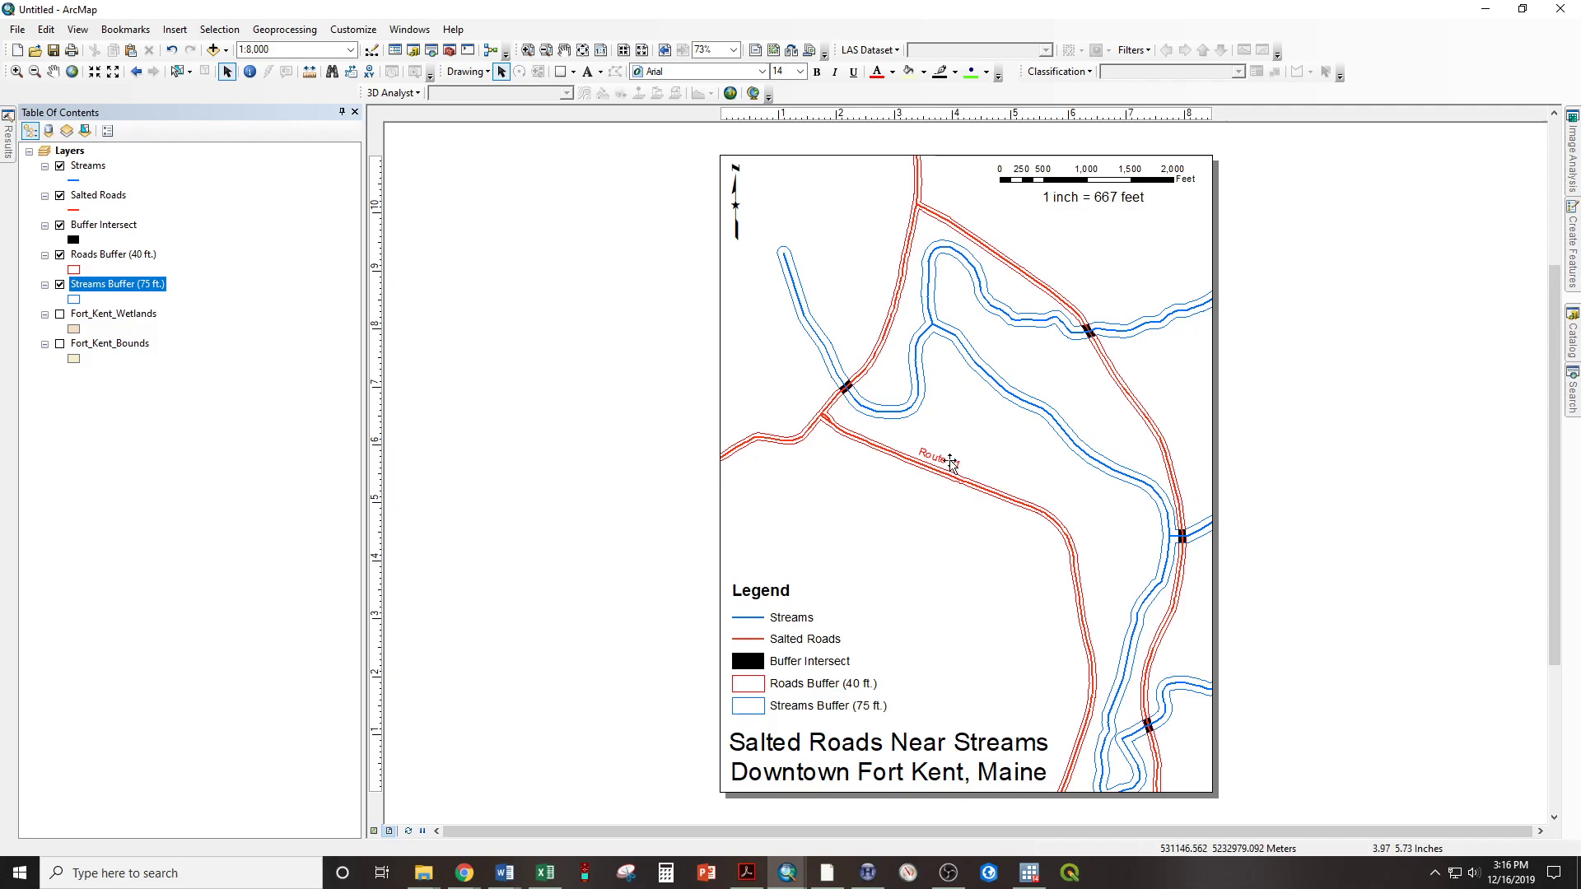
pyautogui.click(519, 74)
pyautogui.moveTo(953, 472); pyautogui.dragTo(953, 472)
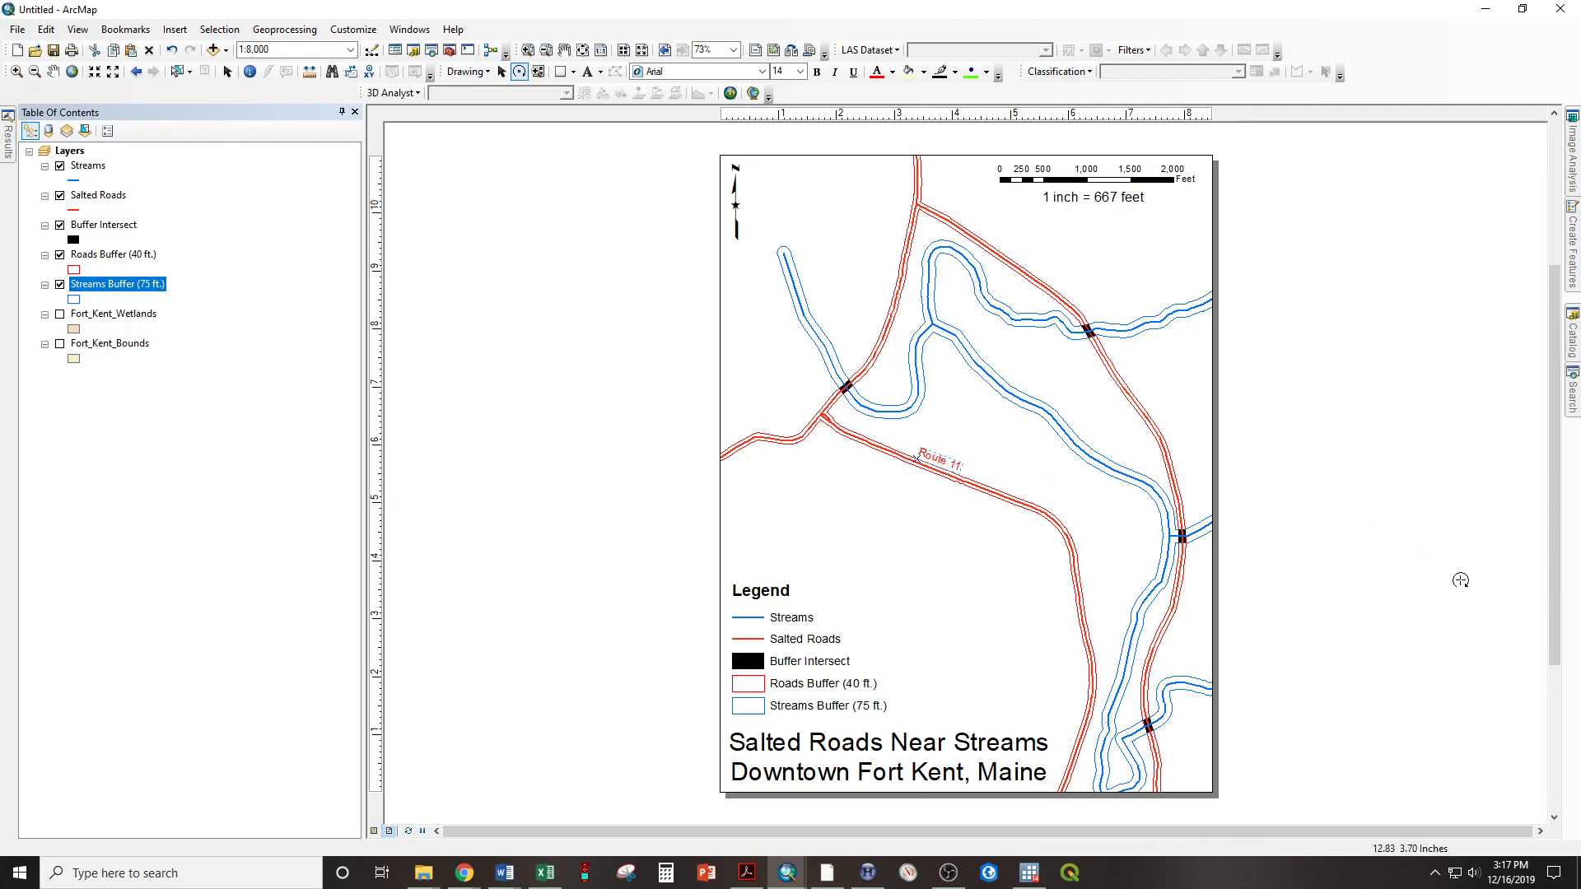
# Add a text label reading Route 1 beside the vertical salted road at the upper edge of the map
pyautogui.click(587, 71)
pyautogui.click(913, 170)
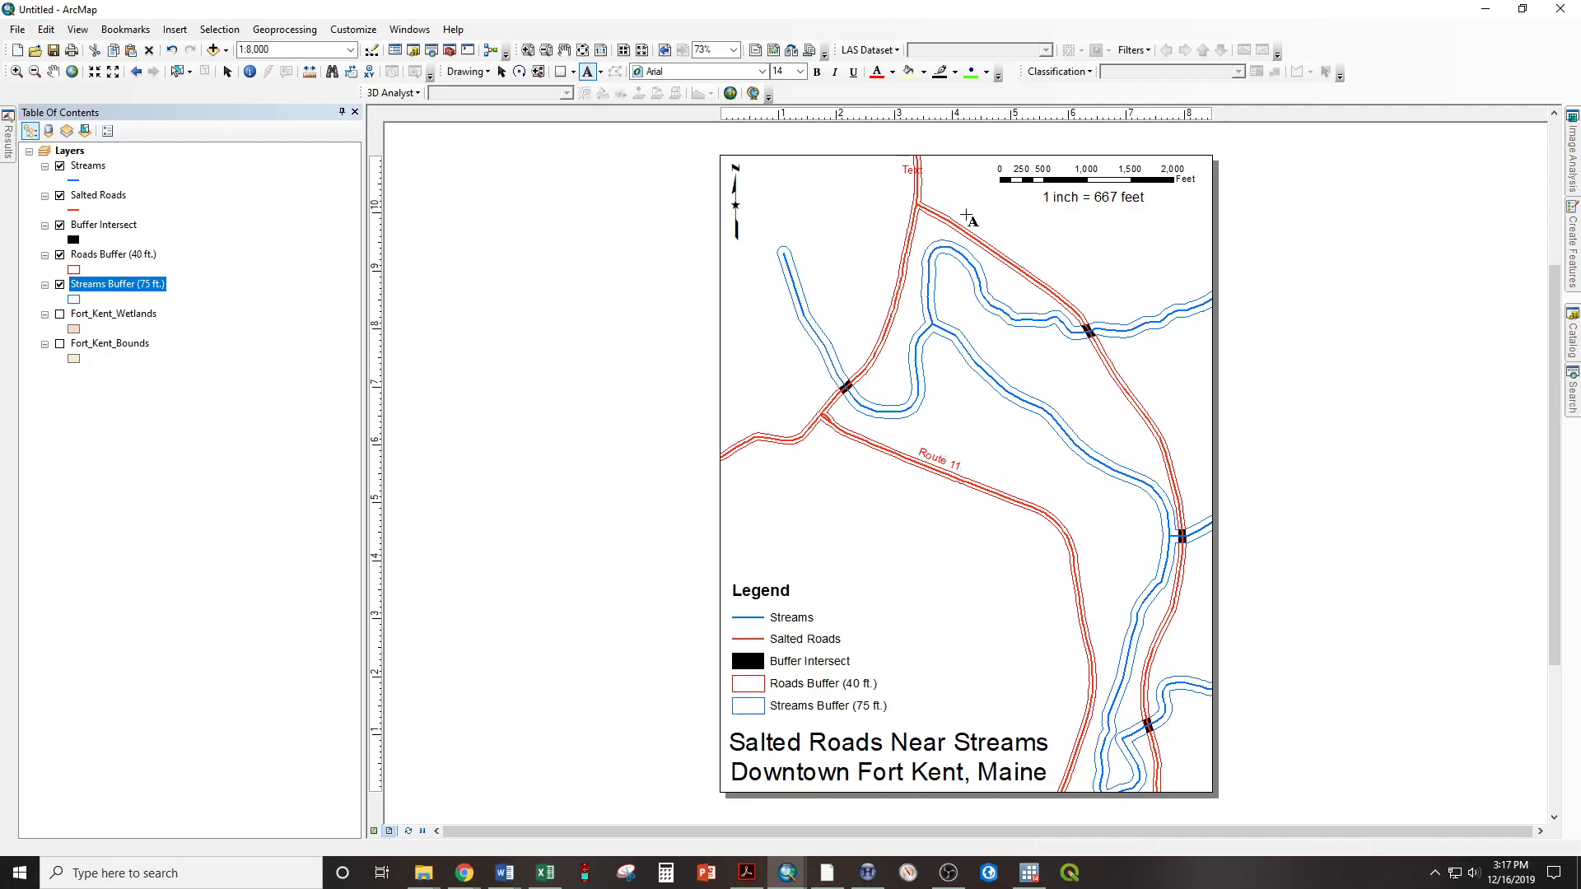
pyautogui.write('Route 1')
pyautogui.press('Return')
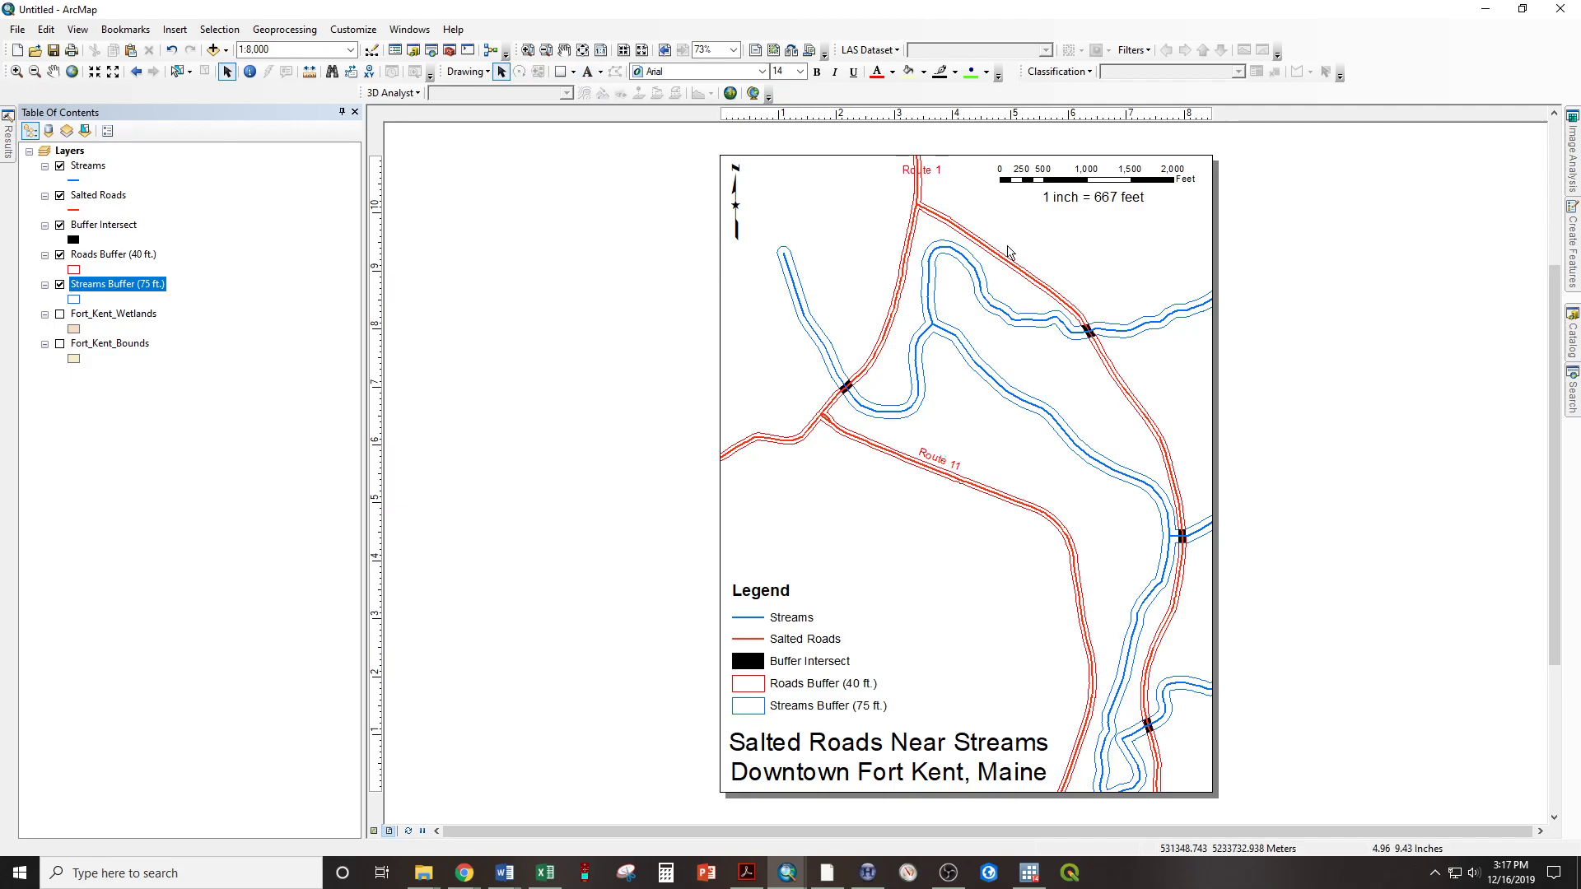
# Rotate the Route 1 label clockwise to read vertically and place it just to the right of its road
pyautogui.click(937, 171)
pyautogui.click(520, 72)
pyautogui.moveTo(943, 173)
pyautogui.mouseDown()
pyautogui.moveTo(898, 127)
pyautogui.moveTo(904, 240)
pyautogui.mouseUp()
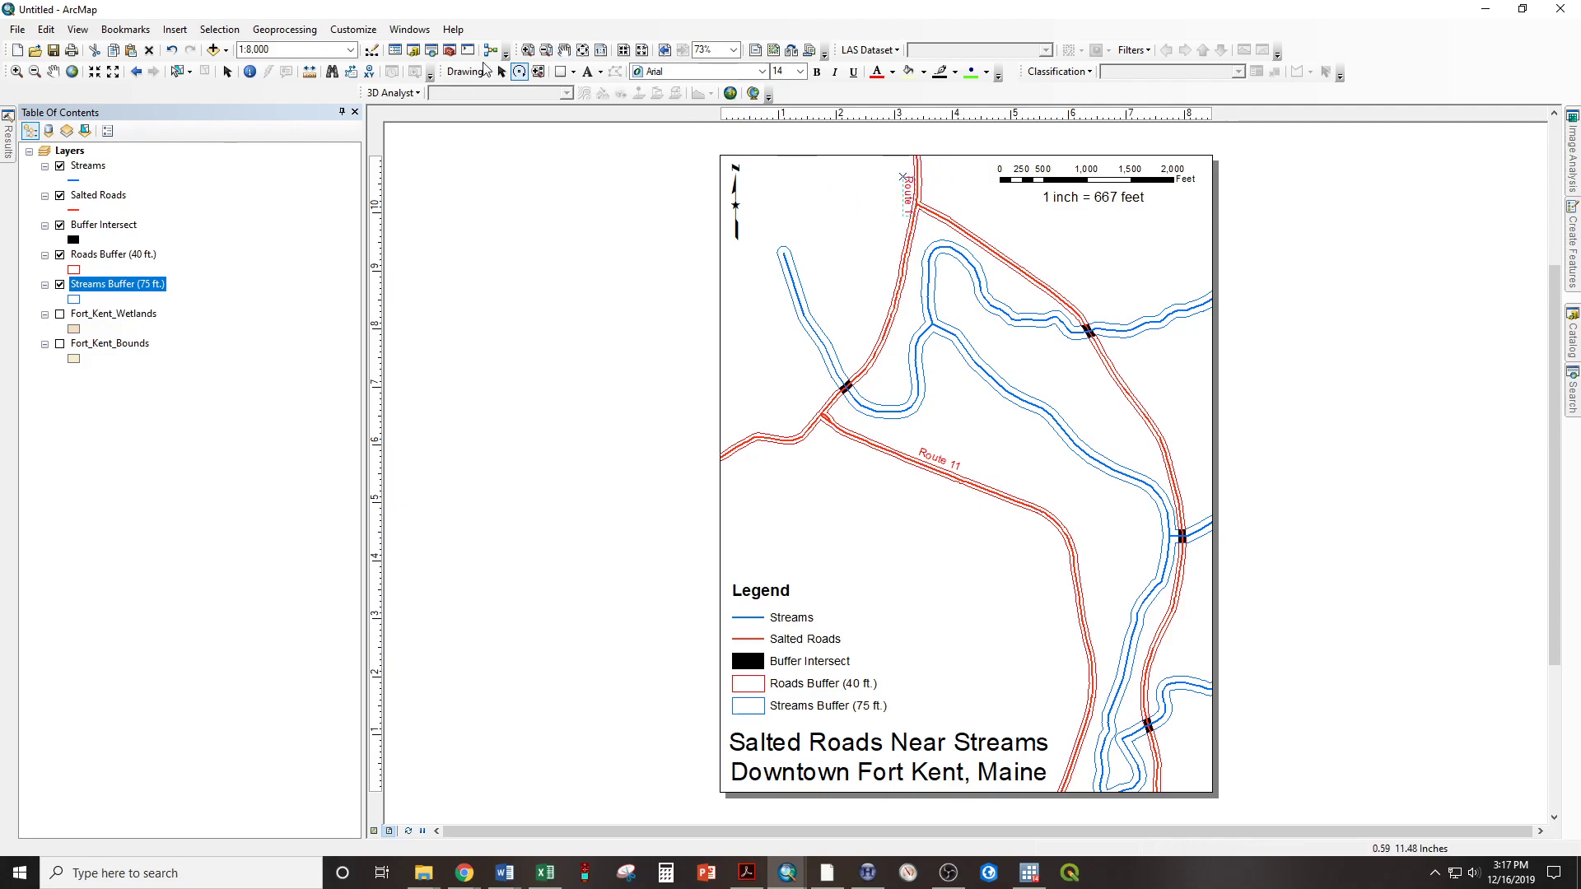
pyautogui.moveTo(907, 195); pyautogui.dragTo(924, 177)
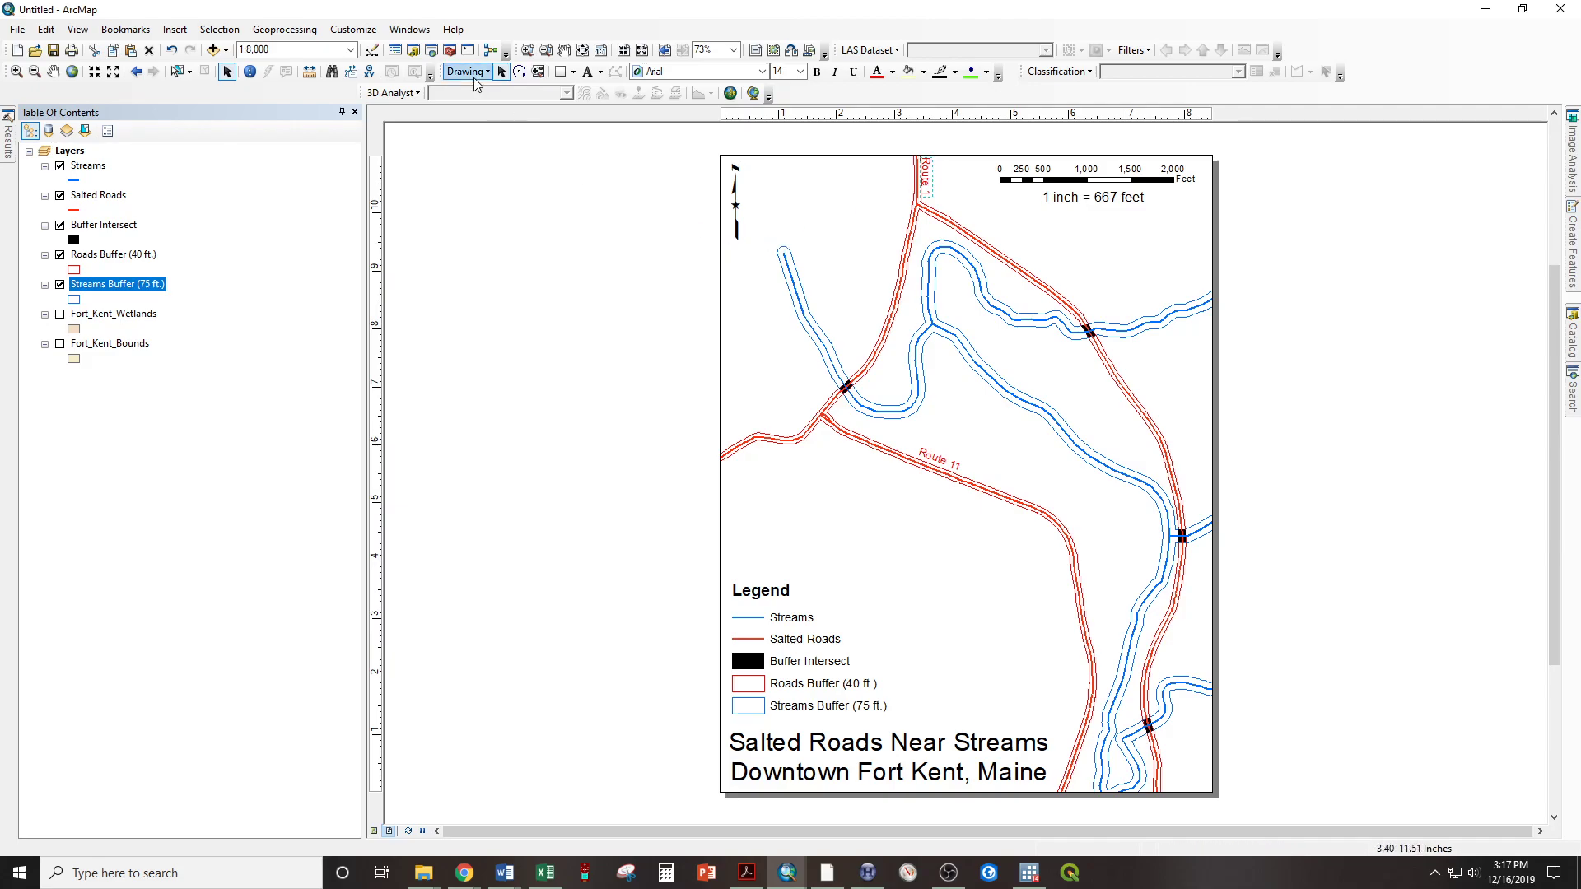
# Add a text label reading Route 161 above the salted road that branches southeast from Route 1
pyautogui.click(589, 73)
pyautogui.click(1003, 231)
pyautogui.write('Route 161')
pyautogui.press('Return')
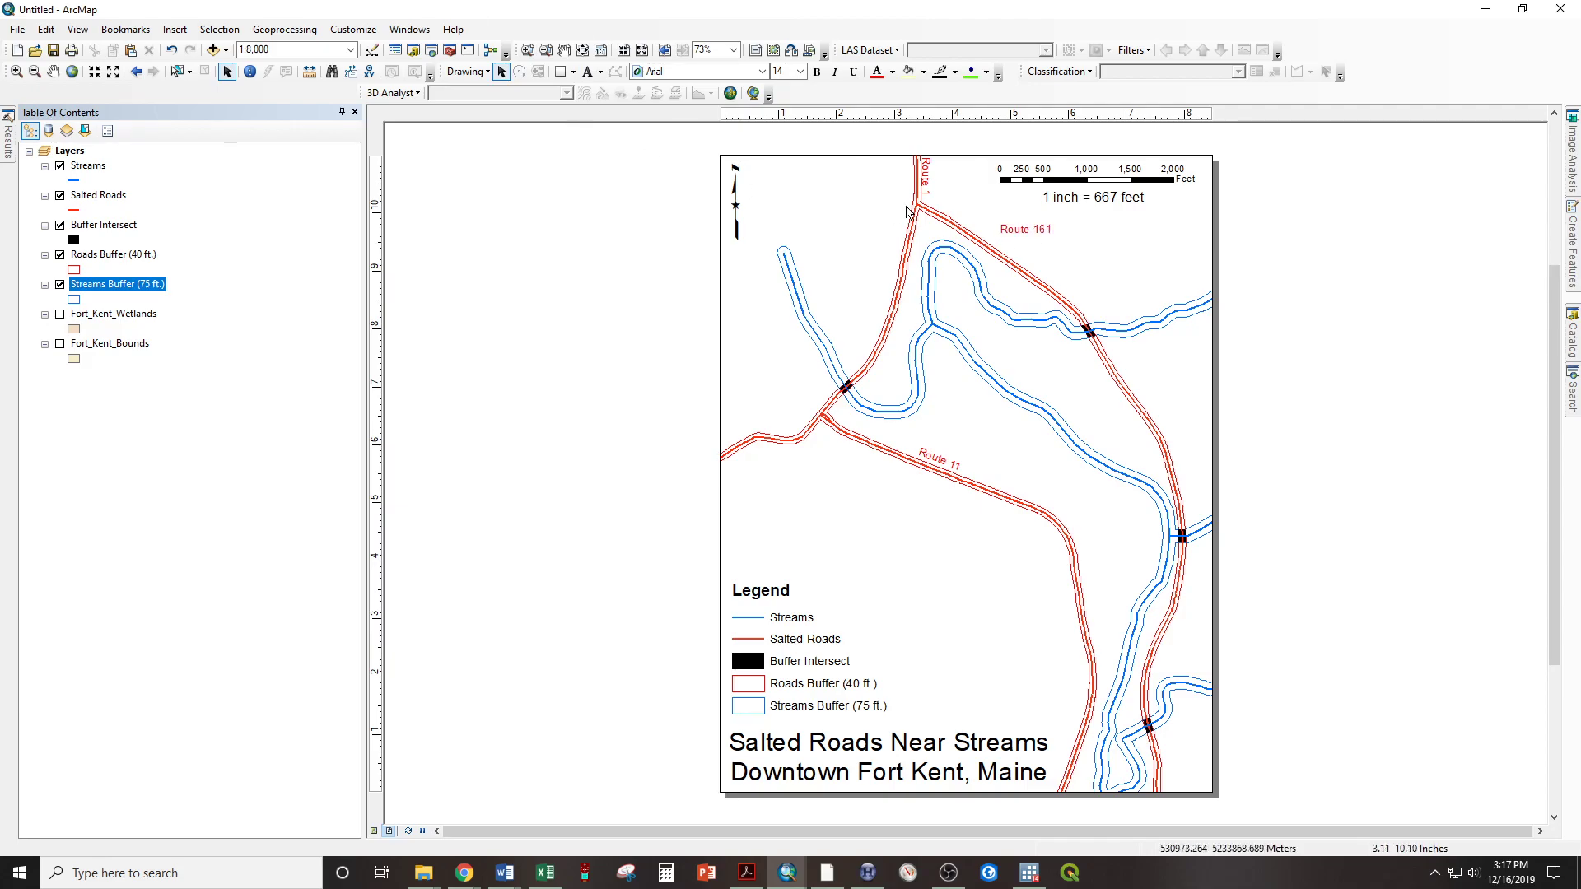
# Rotate the Route 161 label clockwise so it runs parallel to its road, and position it just above the road
pyautogui.click(520, 72)
pyautogui.moveTo(1002, 234); pyautogui.dragTo(1026, 256)
pyautogui.click(503, 72)
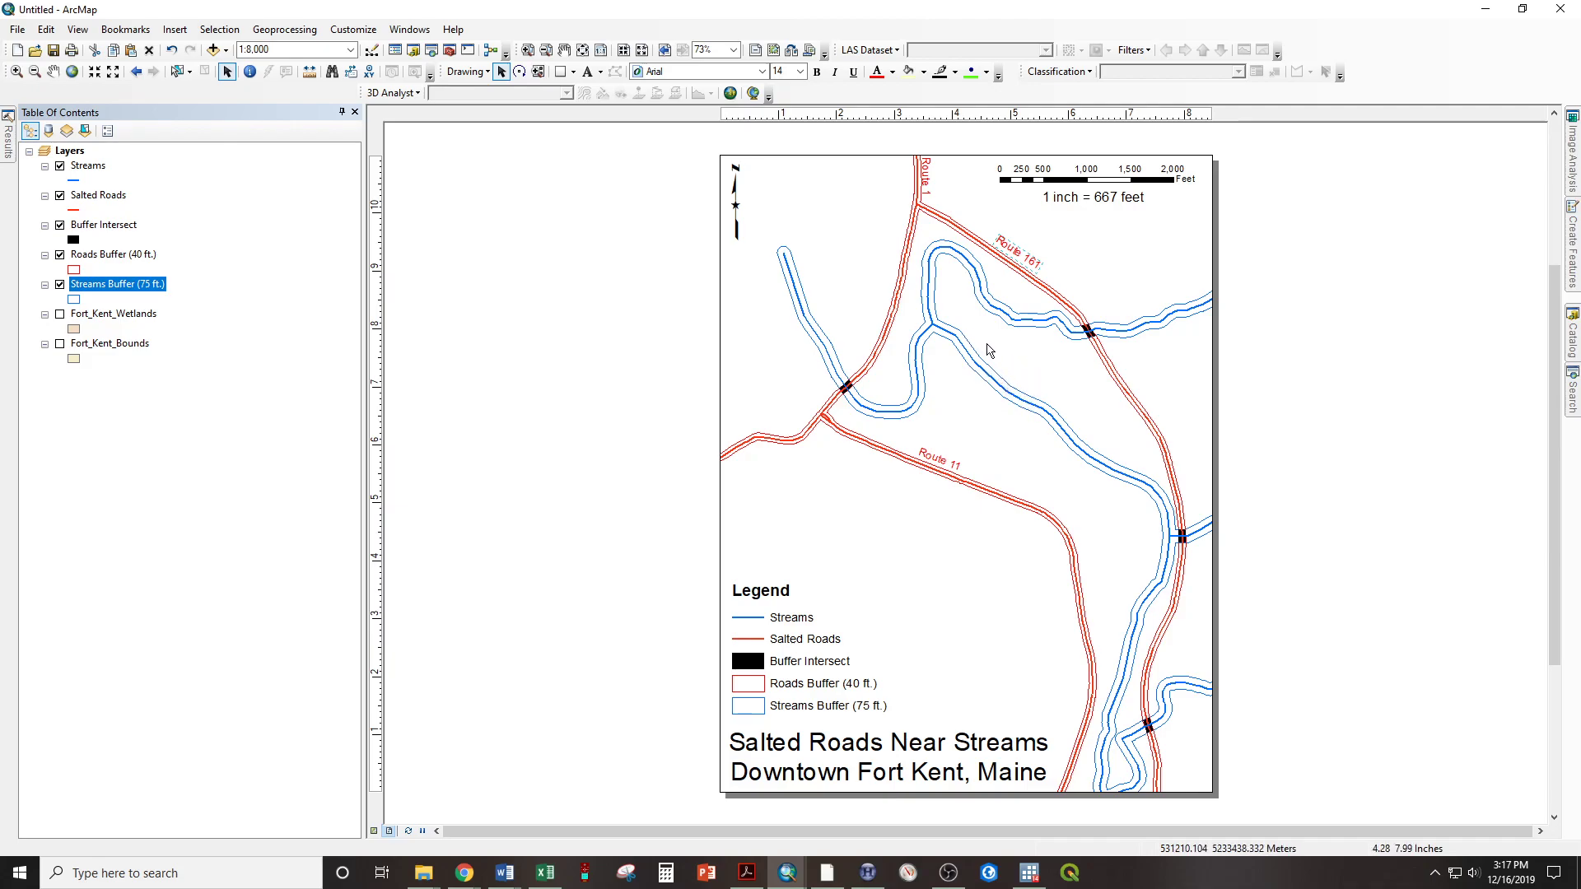
# Make the Route 161 label italic with a blue font color
pyautogui.click(836, 74)
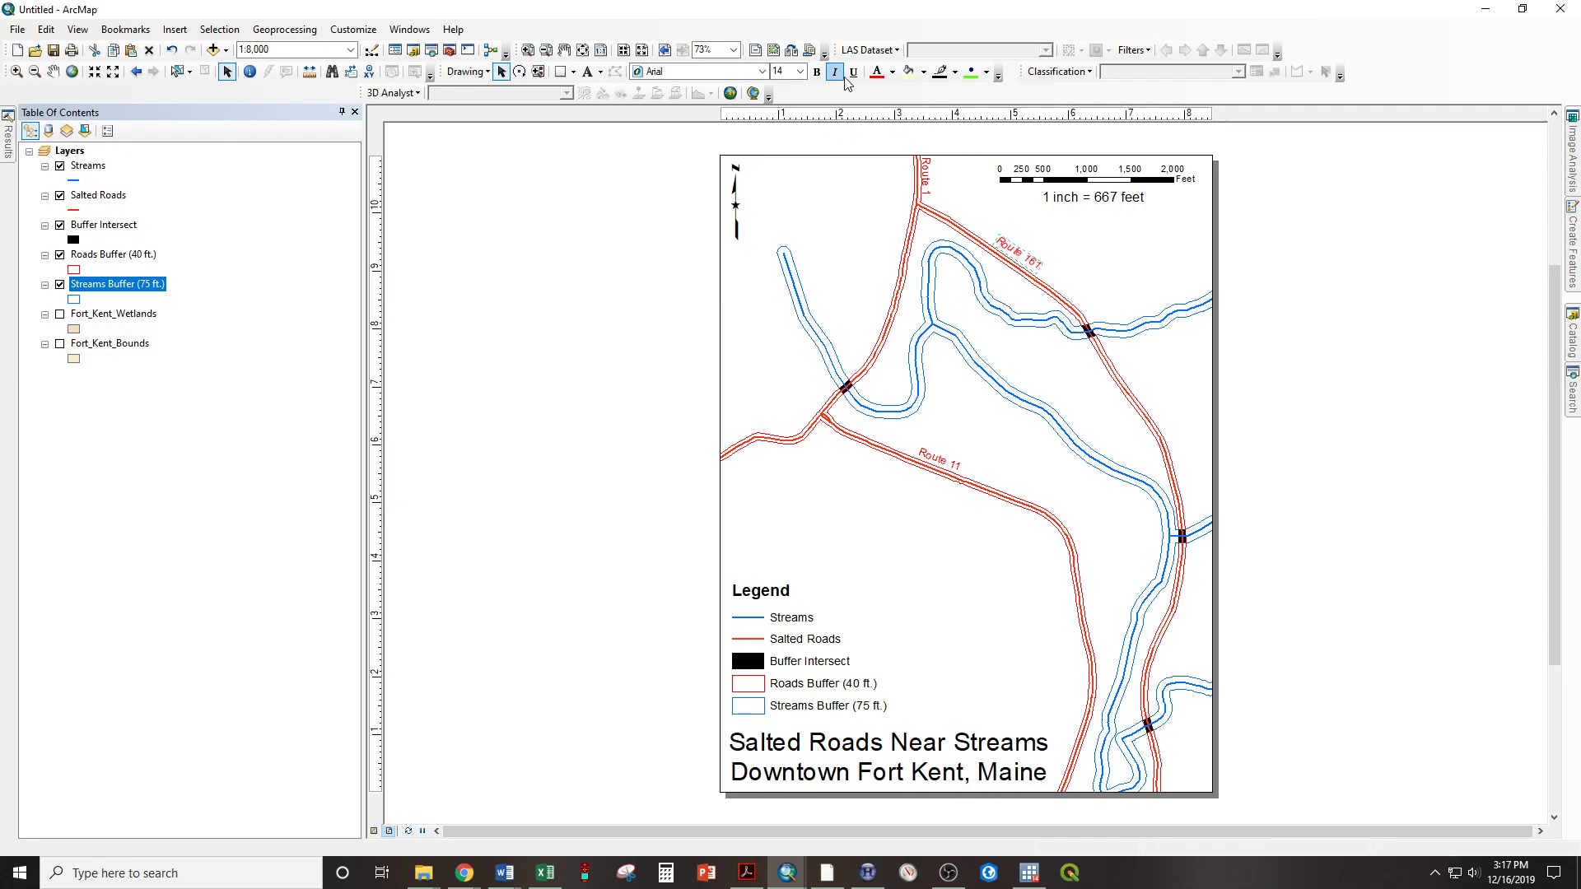
pyautogui.click(896, 75)
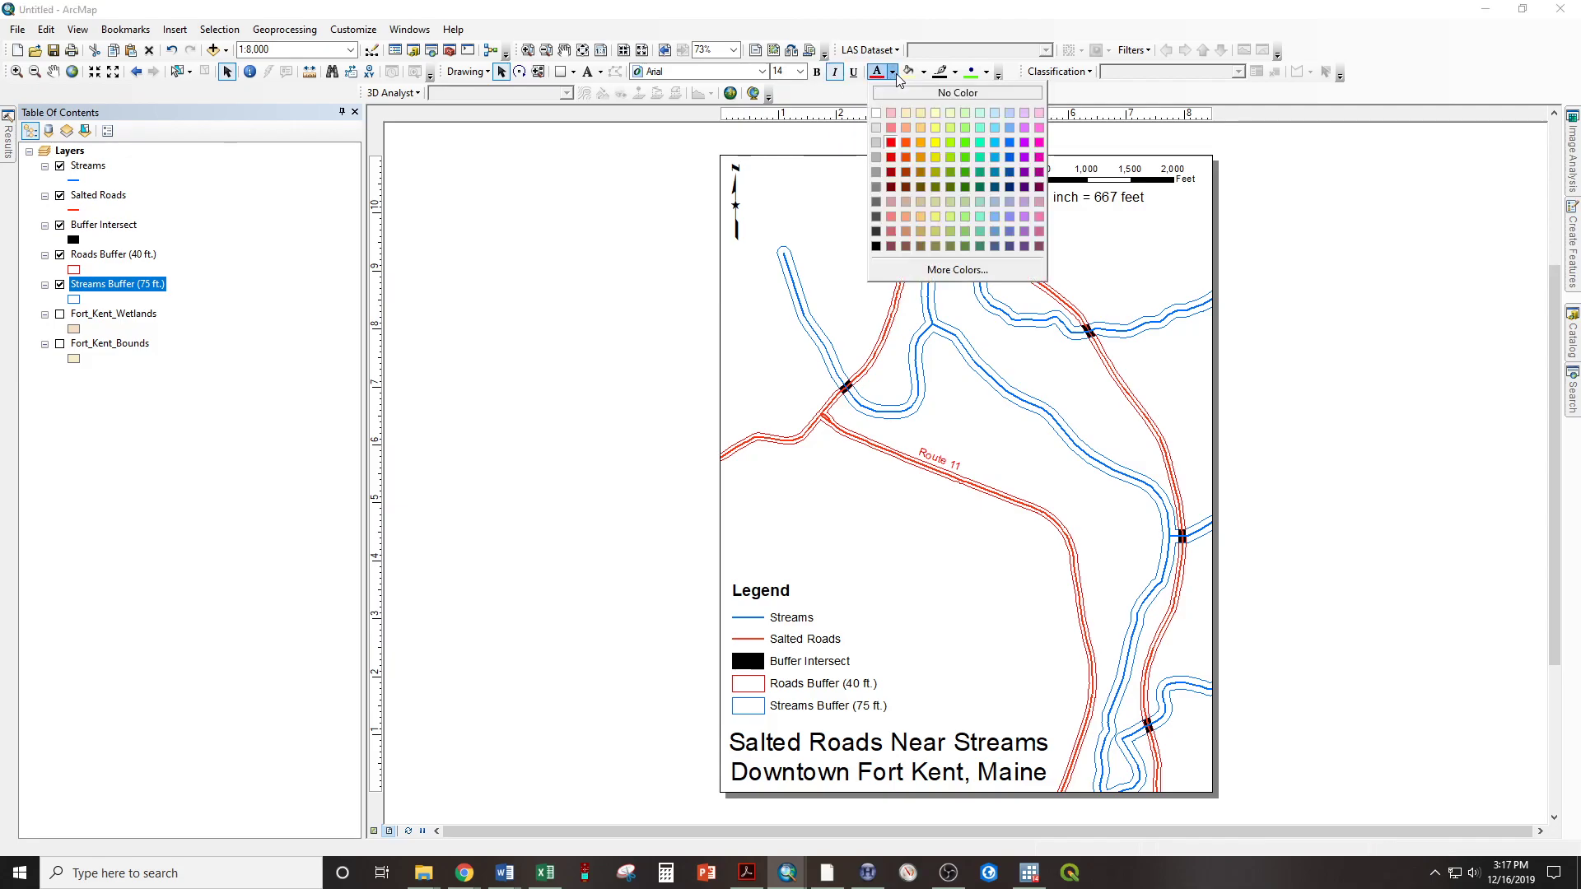
pyautogui.click(1011, 145)
# Add a text label reading Fish River above the central diagonal stream and color it blue
pyautogui.click(588, 72)
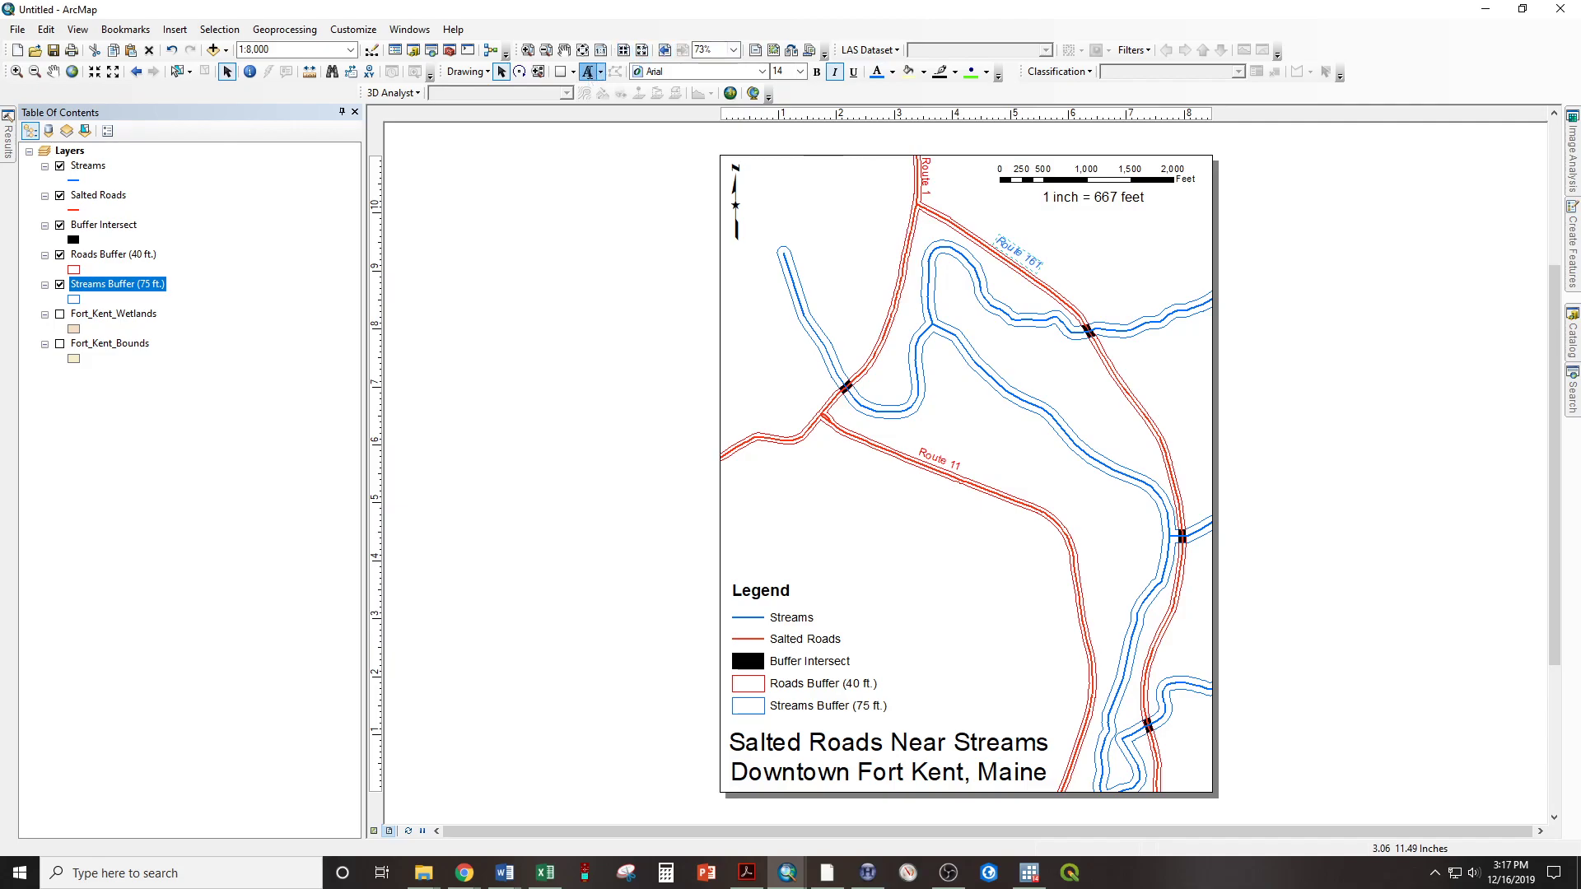
pyautogui.click(1018, 377)
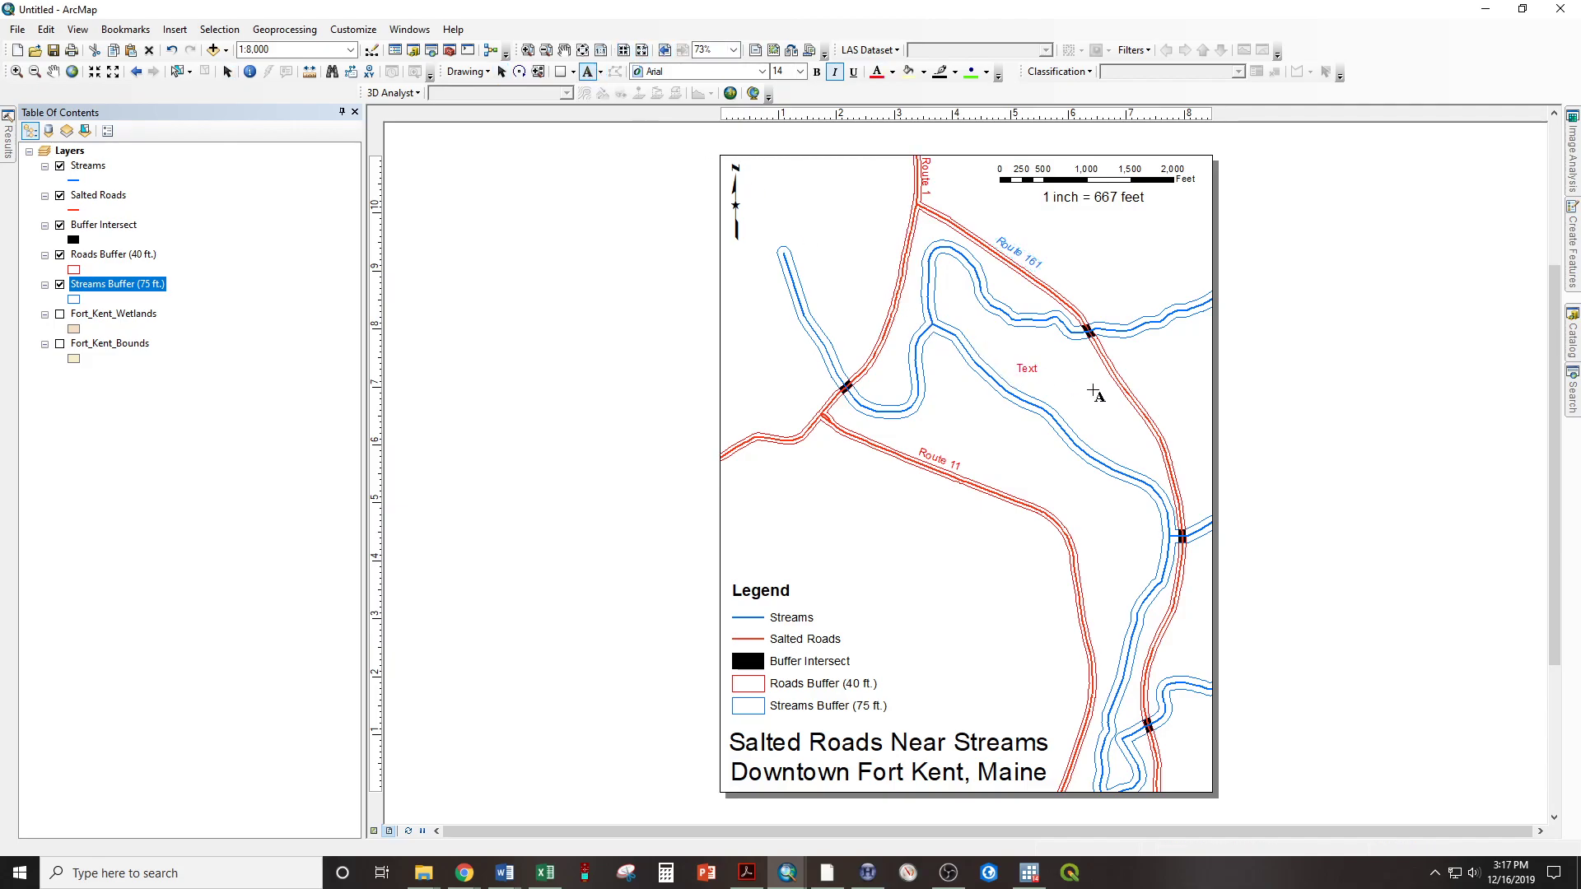
pyautogui.write('Fish River')
pyautogui.click(1234, 491)
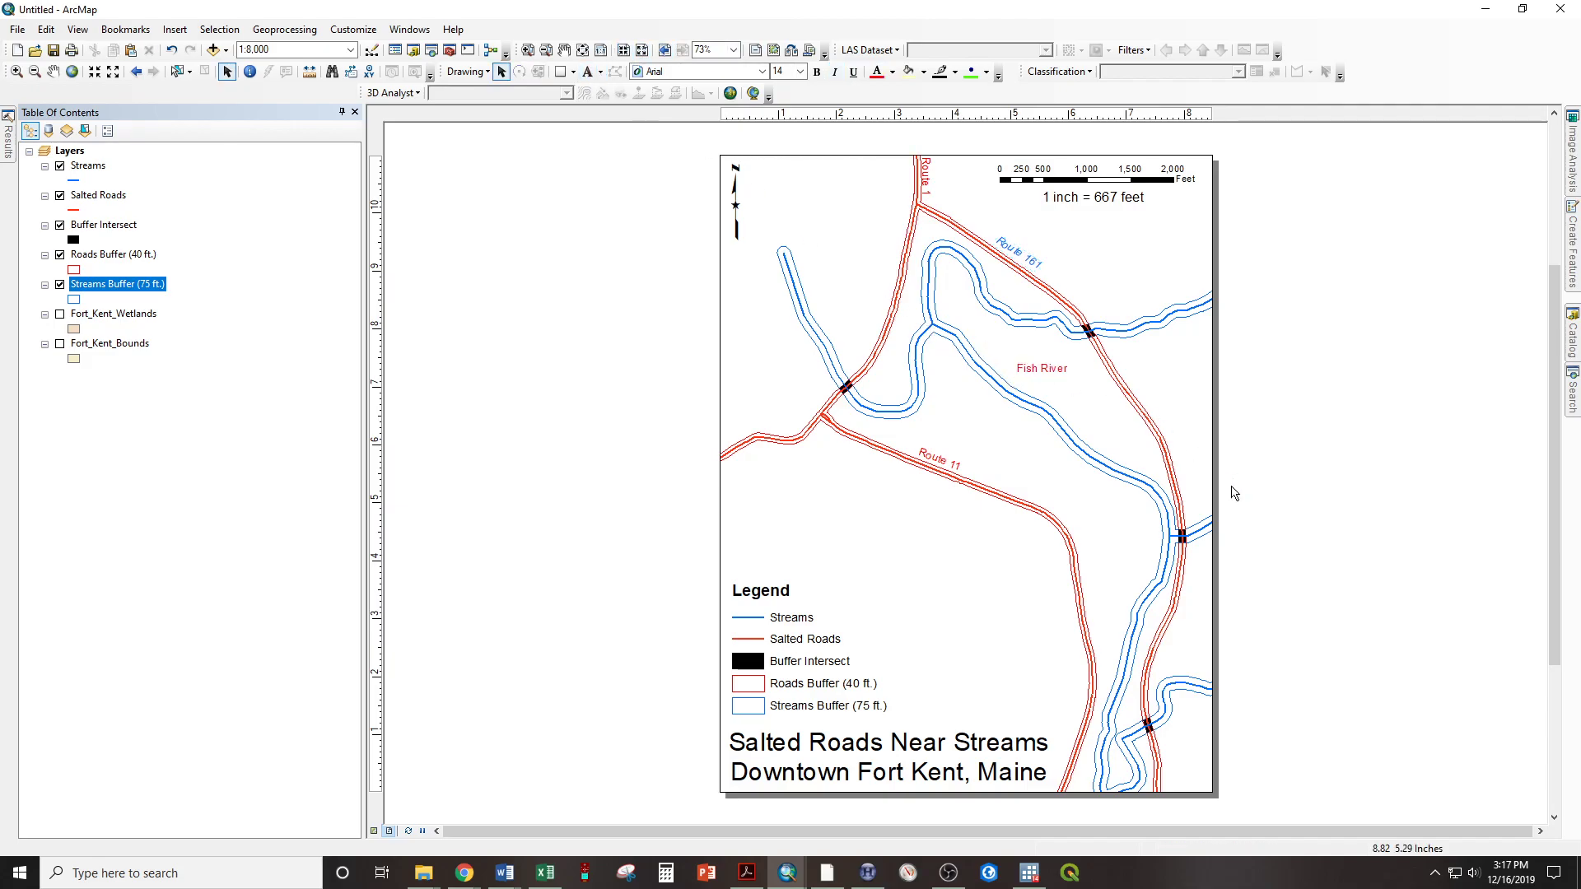
pyautogui.click(1044, 371)
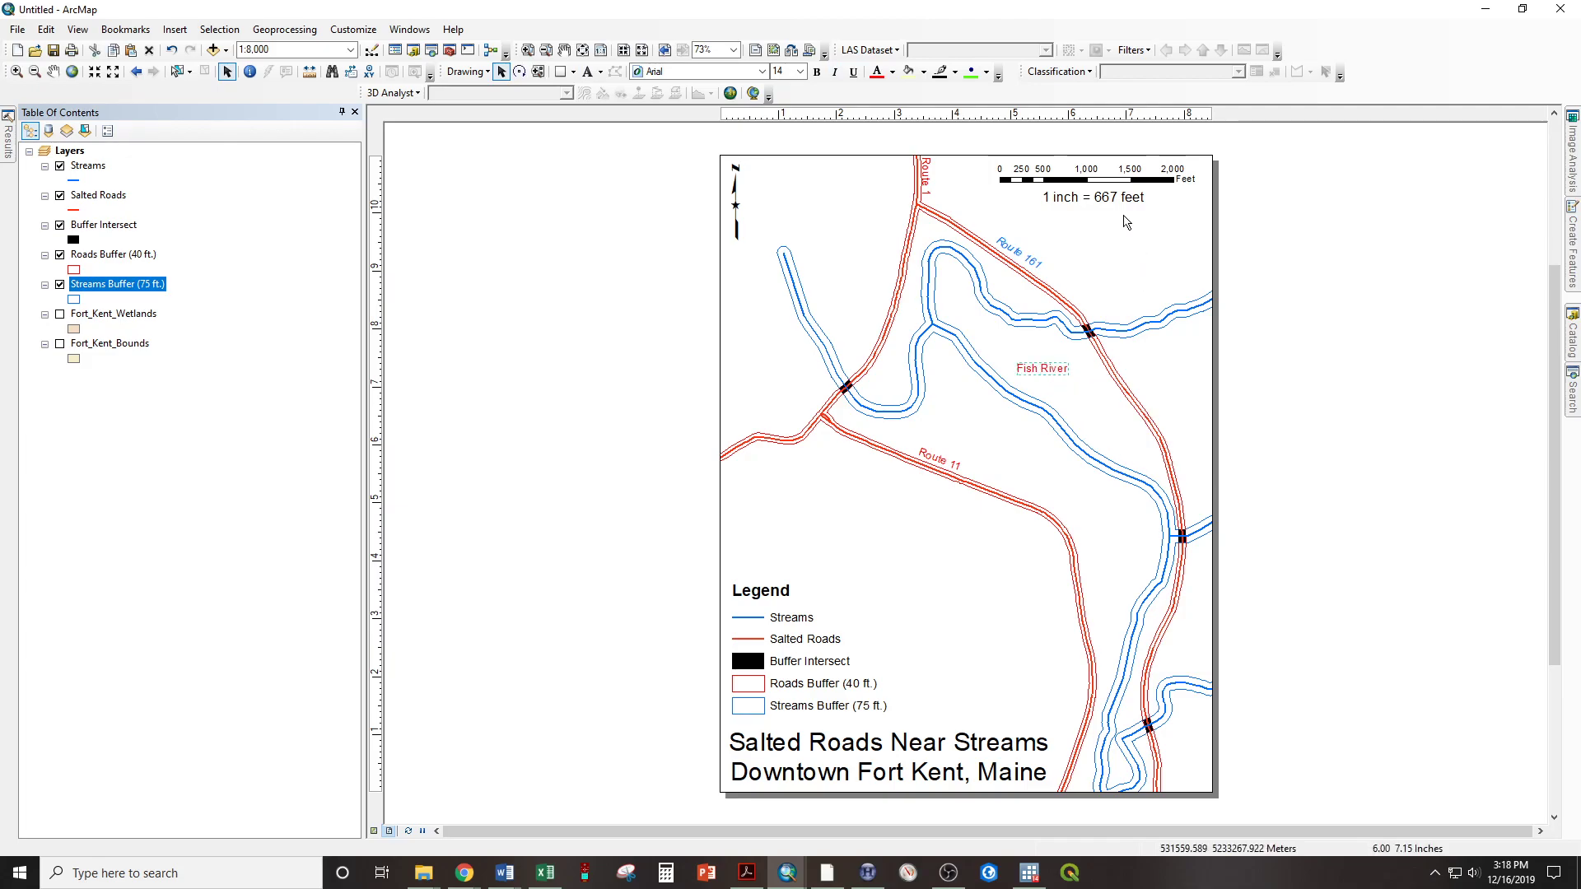
pyautogui.click(895, 74)
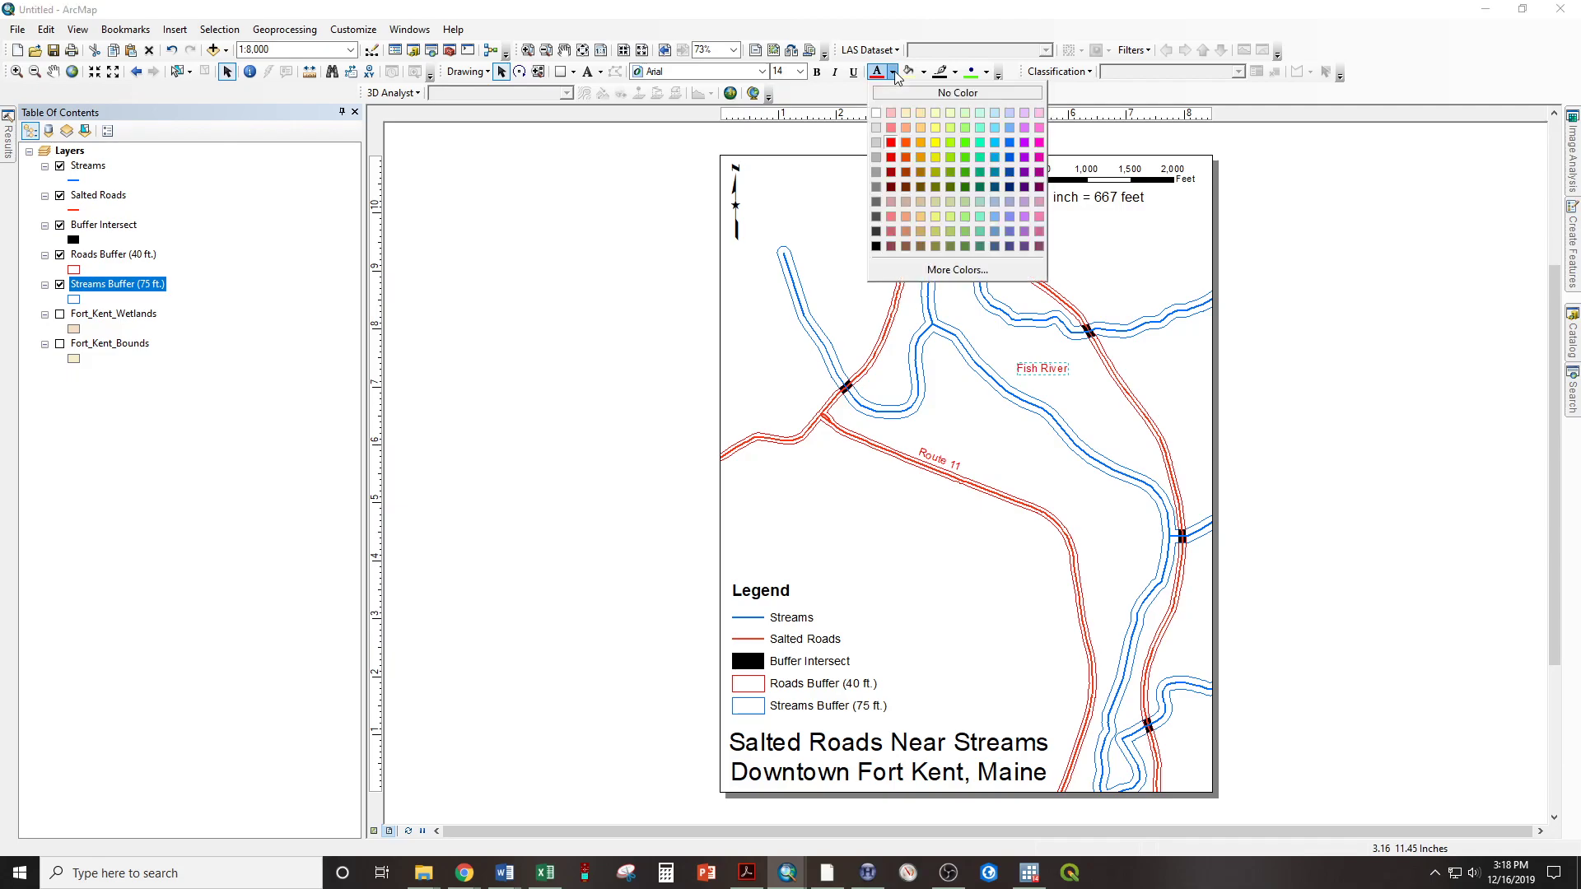
pyautogui.click(1012, 149)
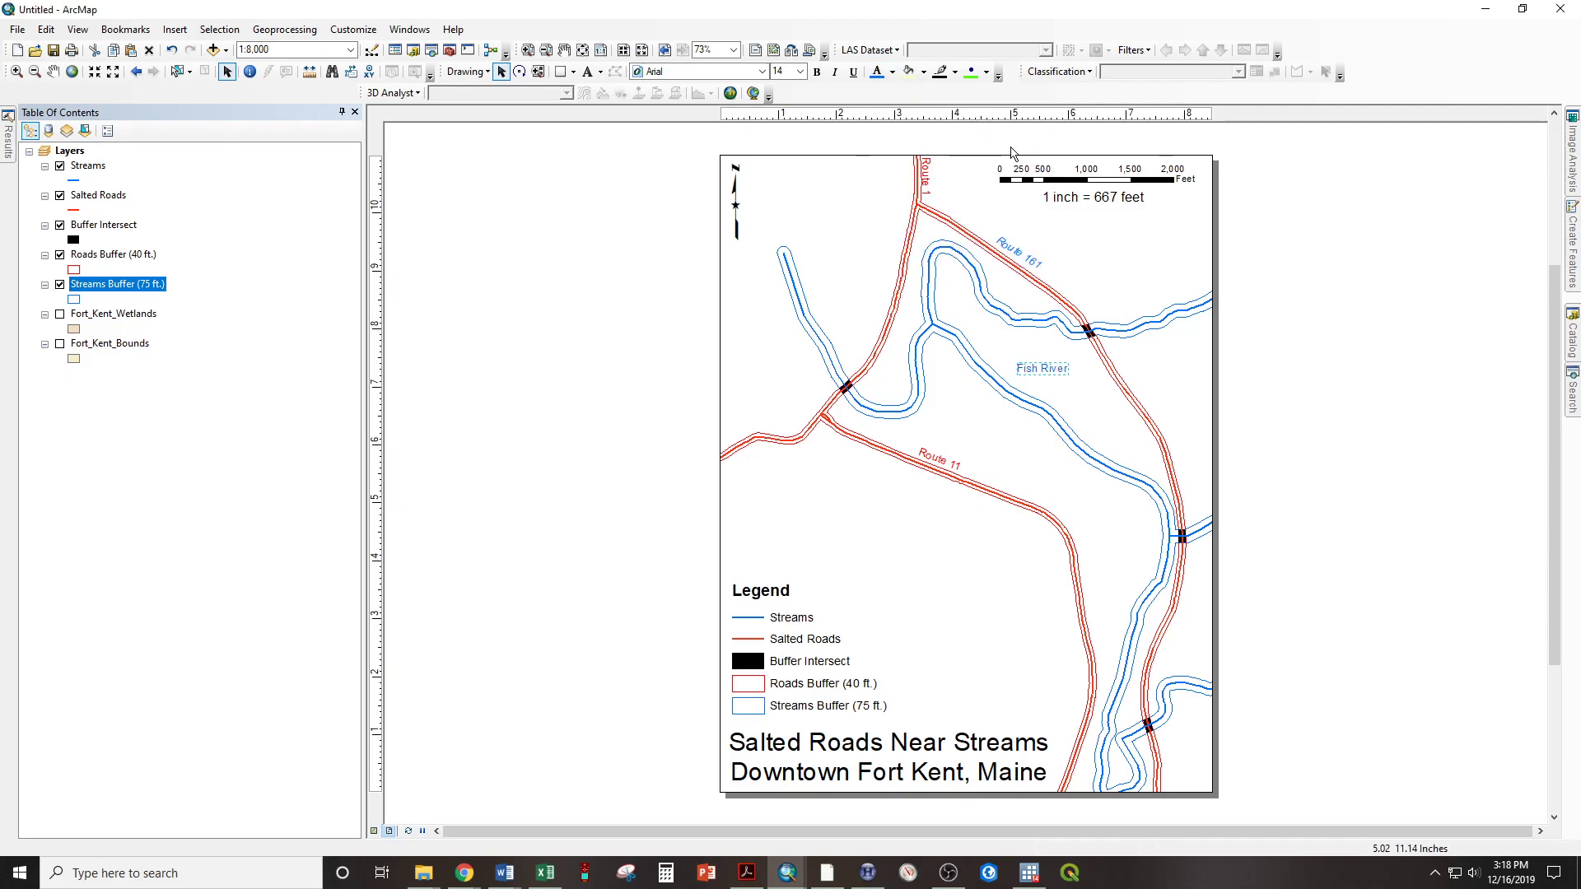
# Rotate the Fish River label clockwise and move it to sit just above the stream, parallel to it
pyautogui.click(519, 71)
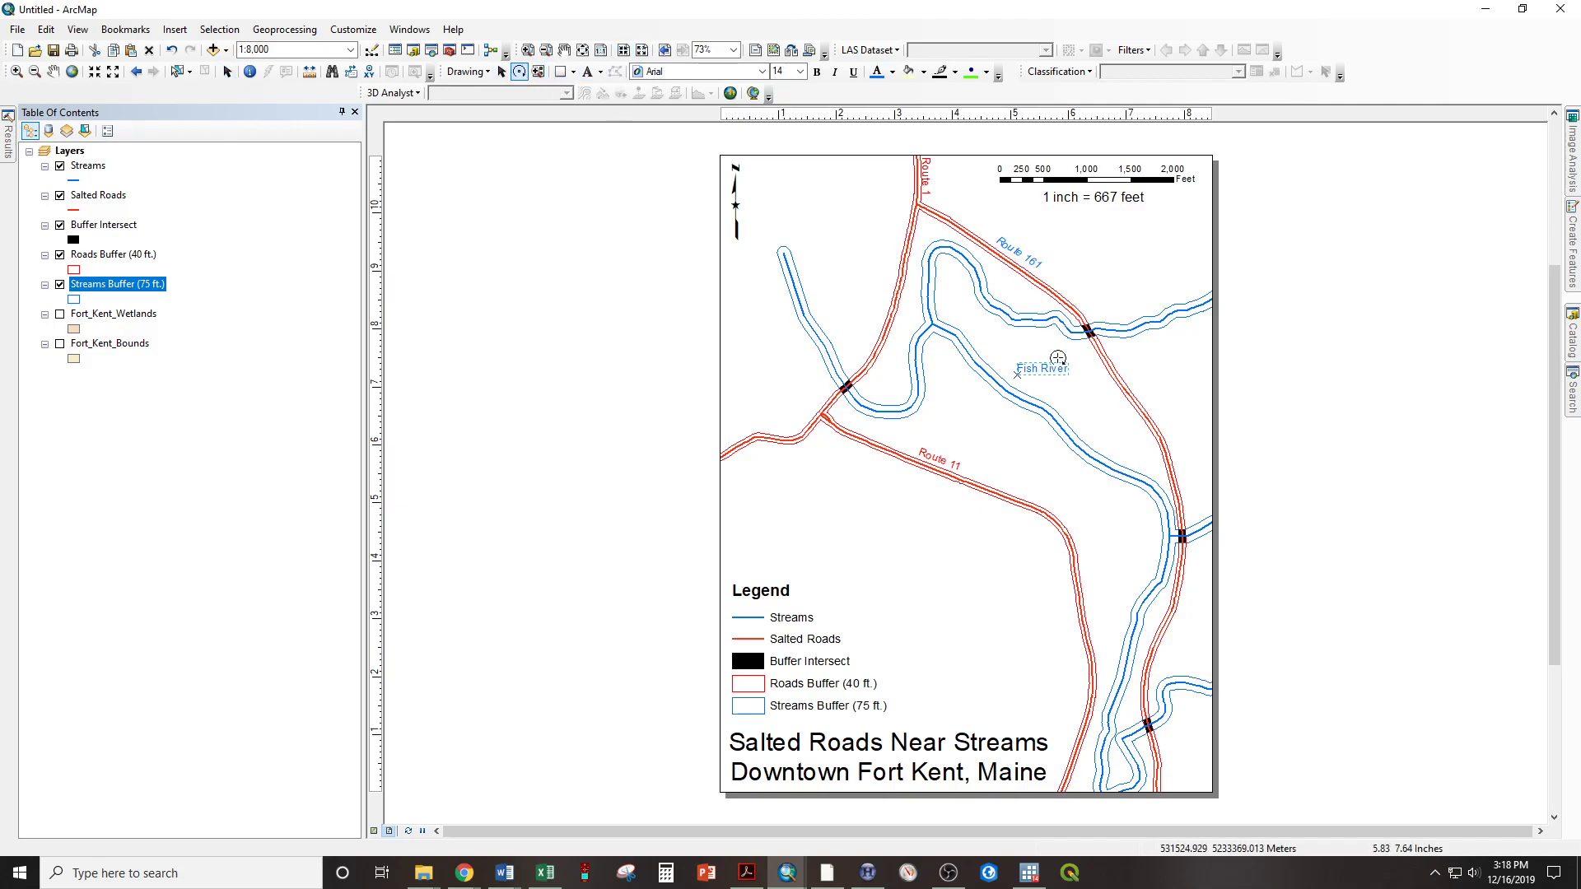
pyautogui.moveTo(1055, 373); pyautogui.dragTo(1052, 389)
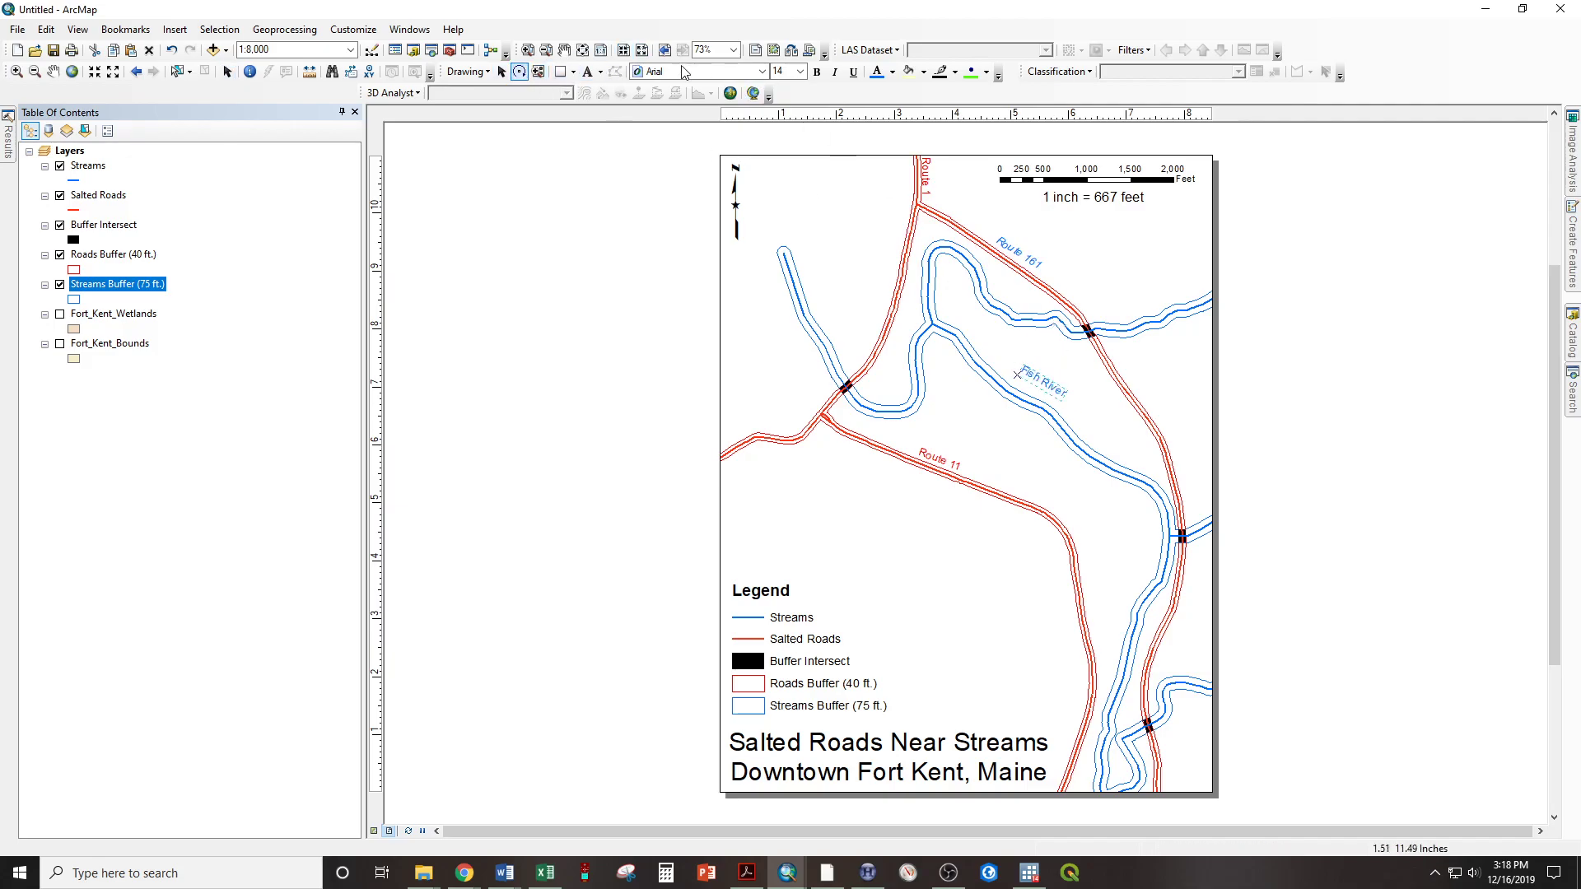
pyautogui.click(501, 72)
pyautogui.moveTo(1038, 387); pyautogui.dragTo(1029, 395)
pyautogui.click(1263, 369)
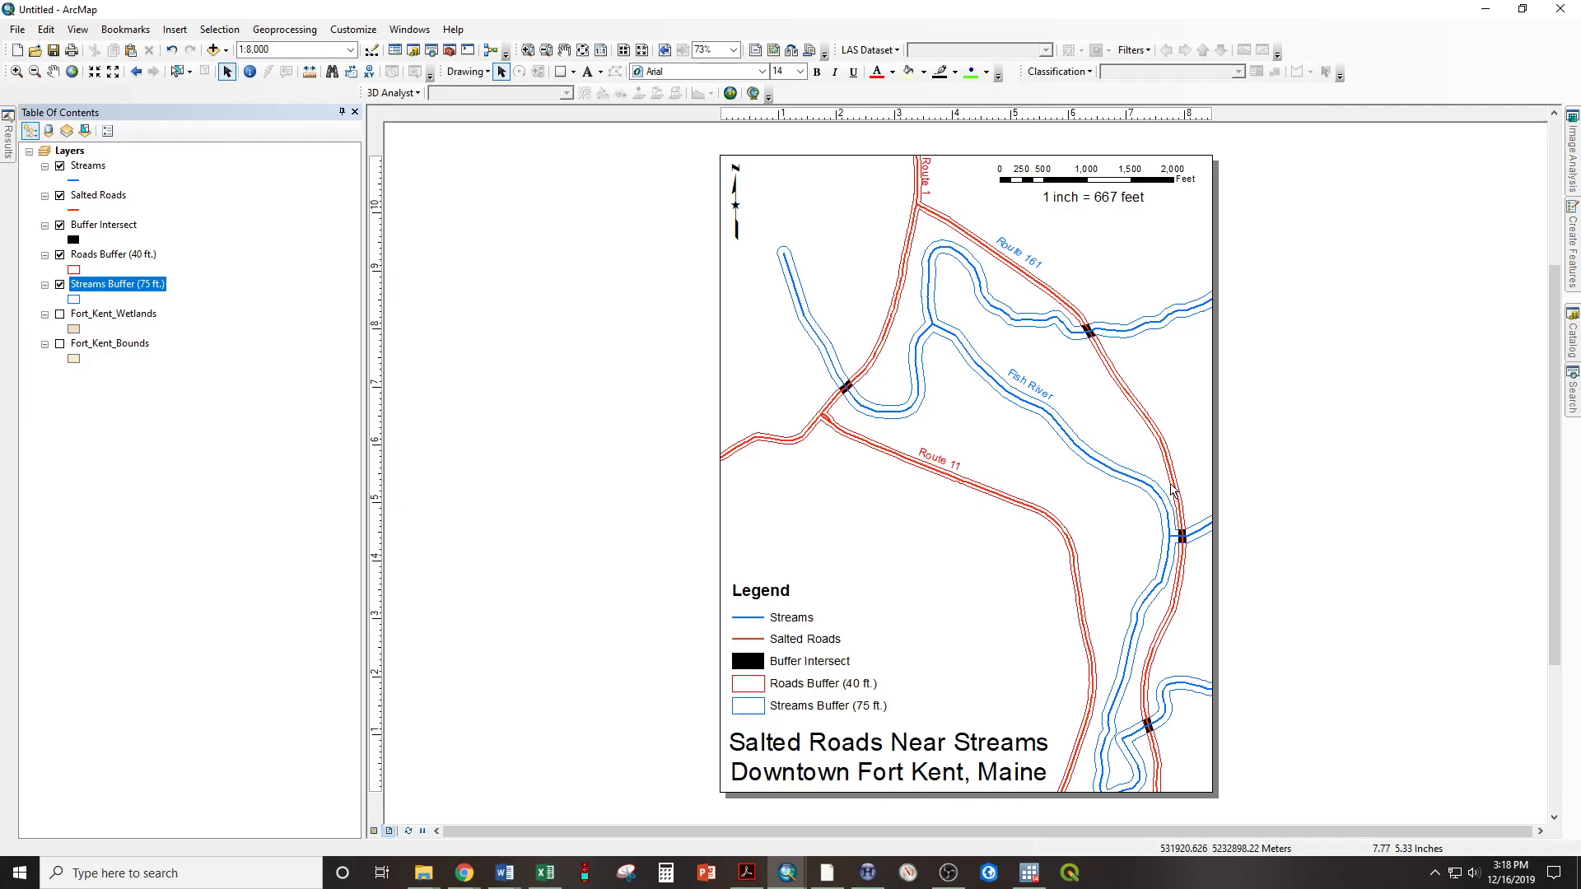
# Change the font color of the Route 161 label to red
pyautogui.click(1018, 257)
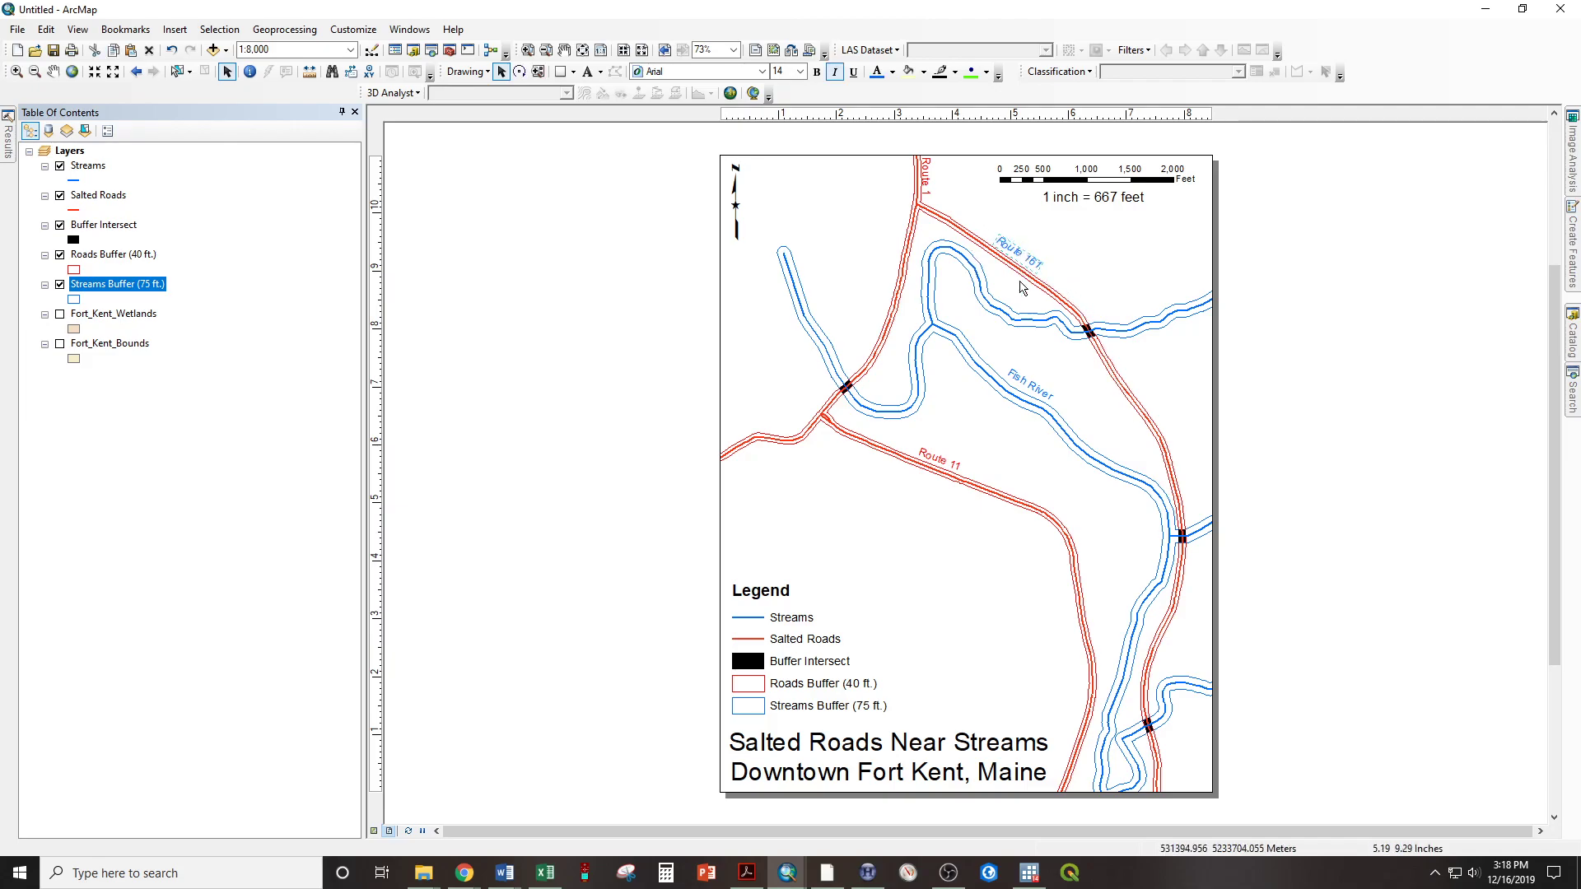
pyautogui.click(892, 73)
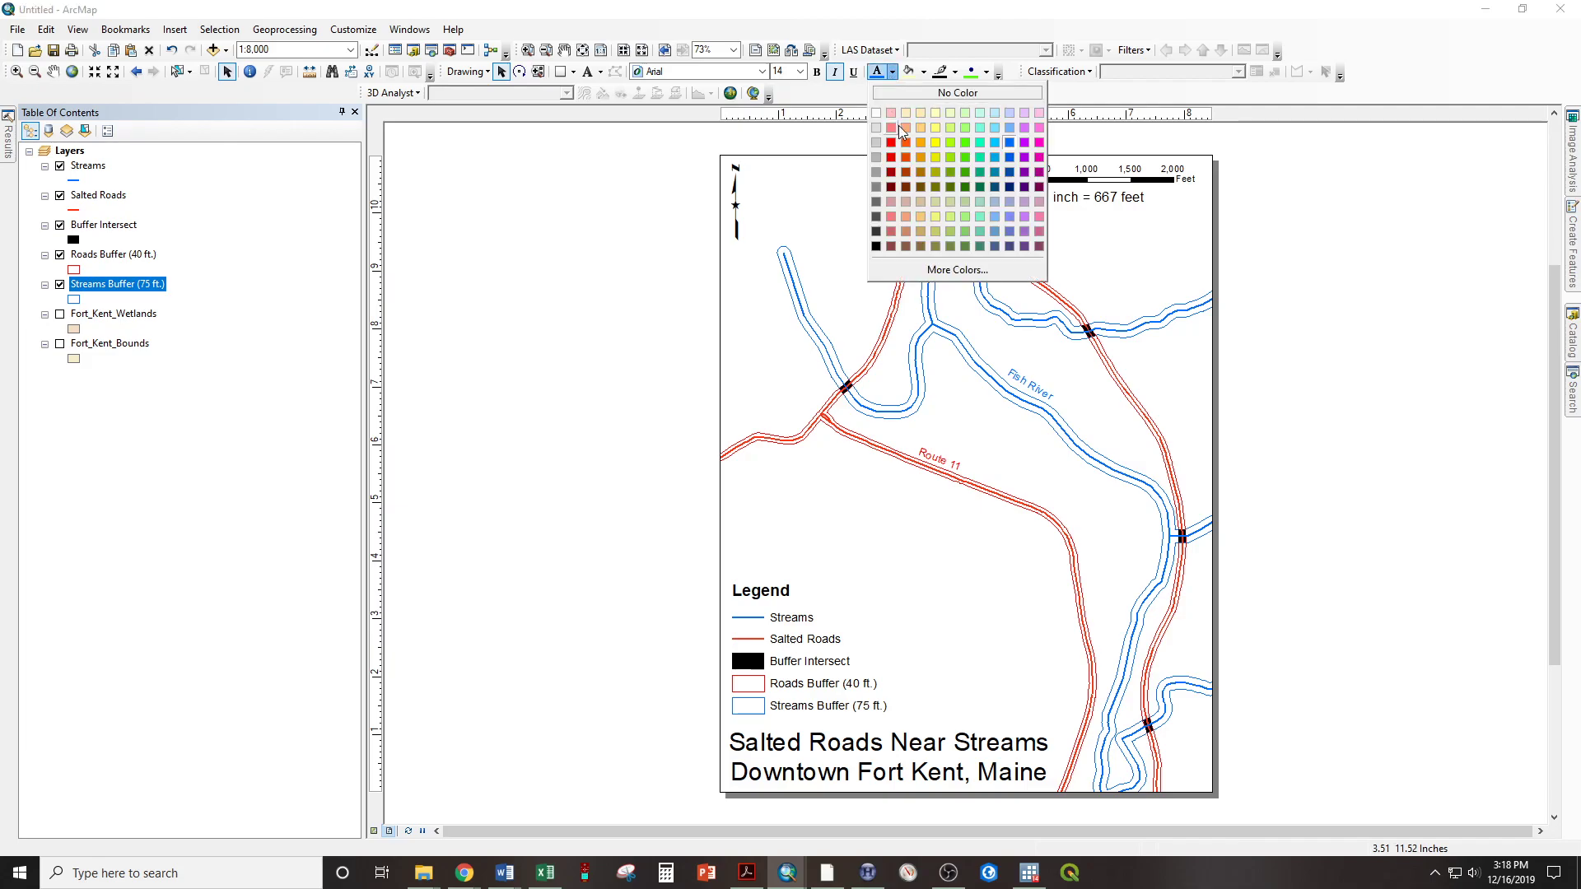
pyautogui.click(891, 144)
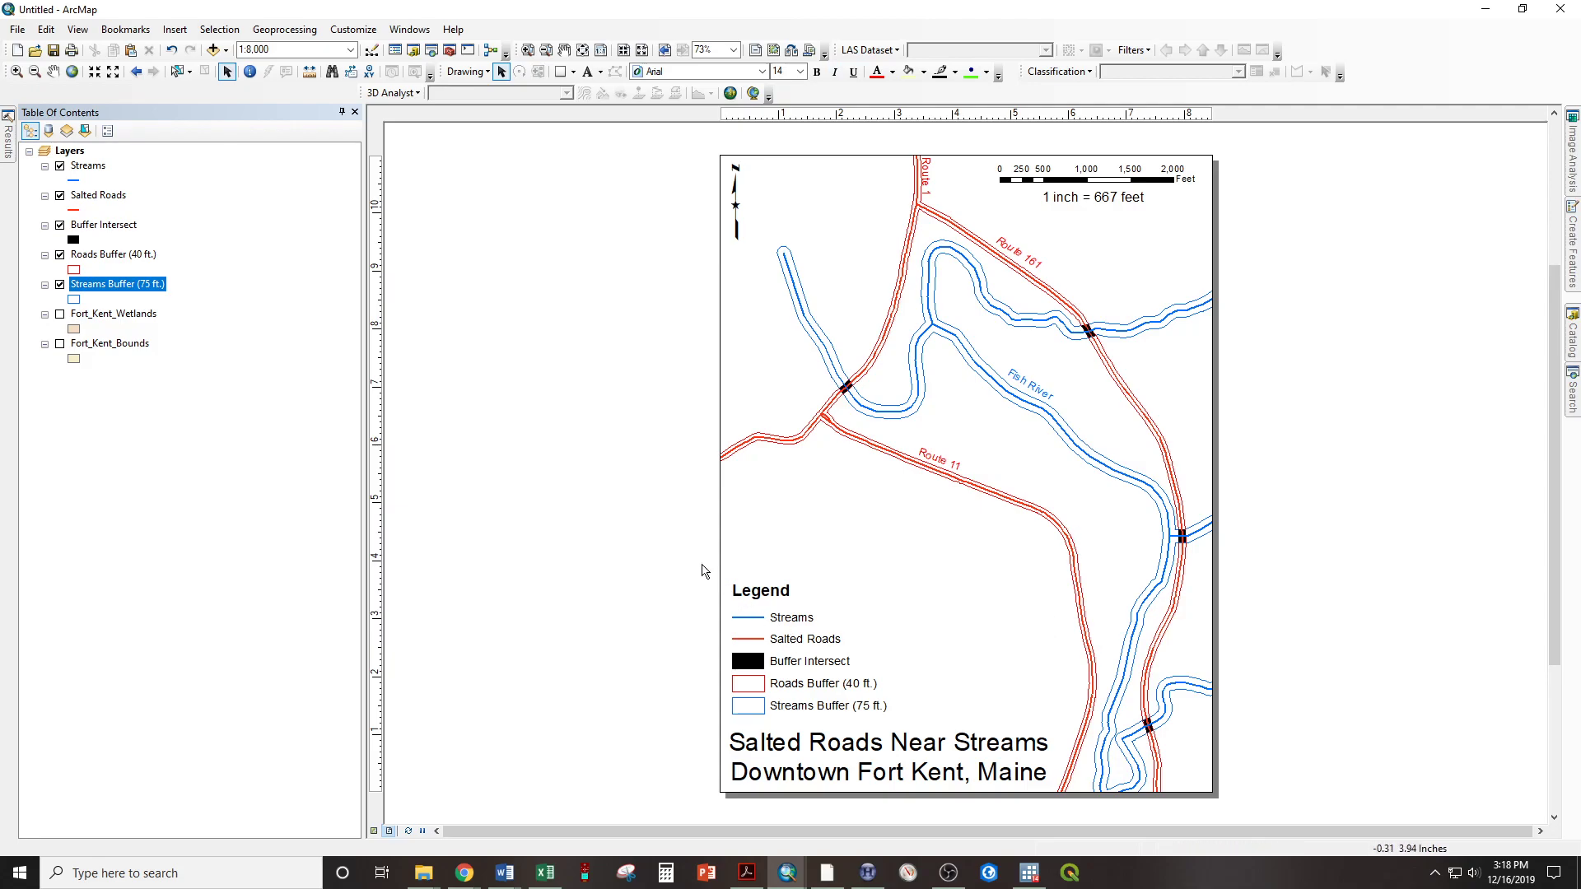
# Set up a map export as a PDF on the Desktop named Lab 2 Demo 2
pyautogui.click(10, 30)
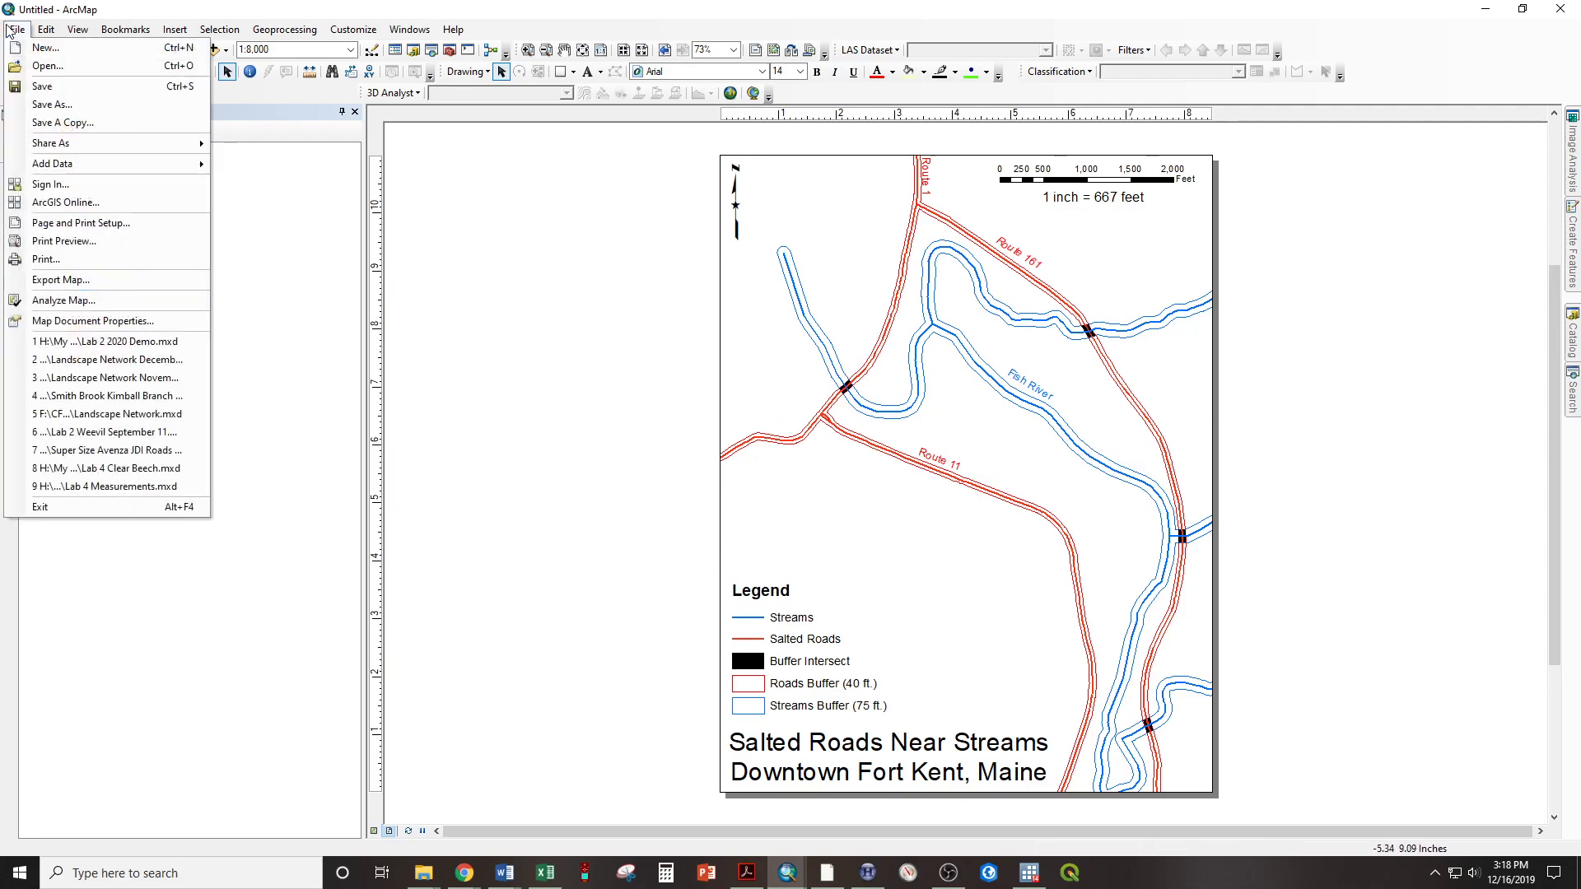
pyautogui.click(92, 278)
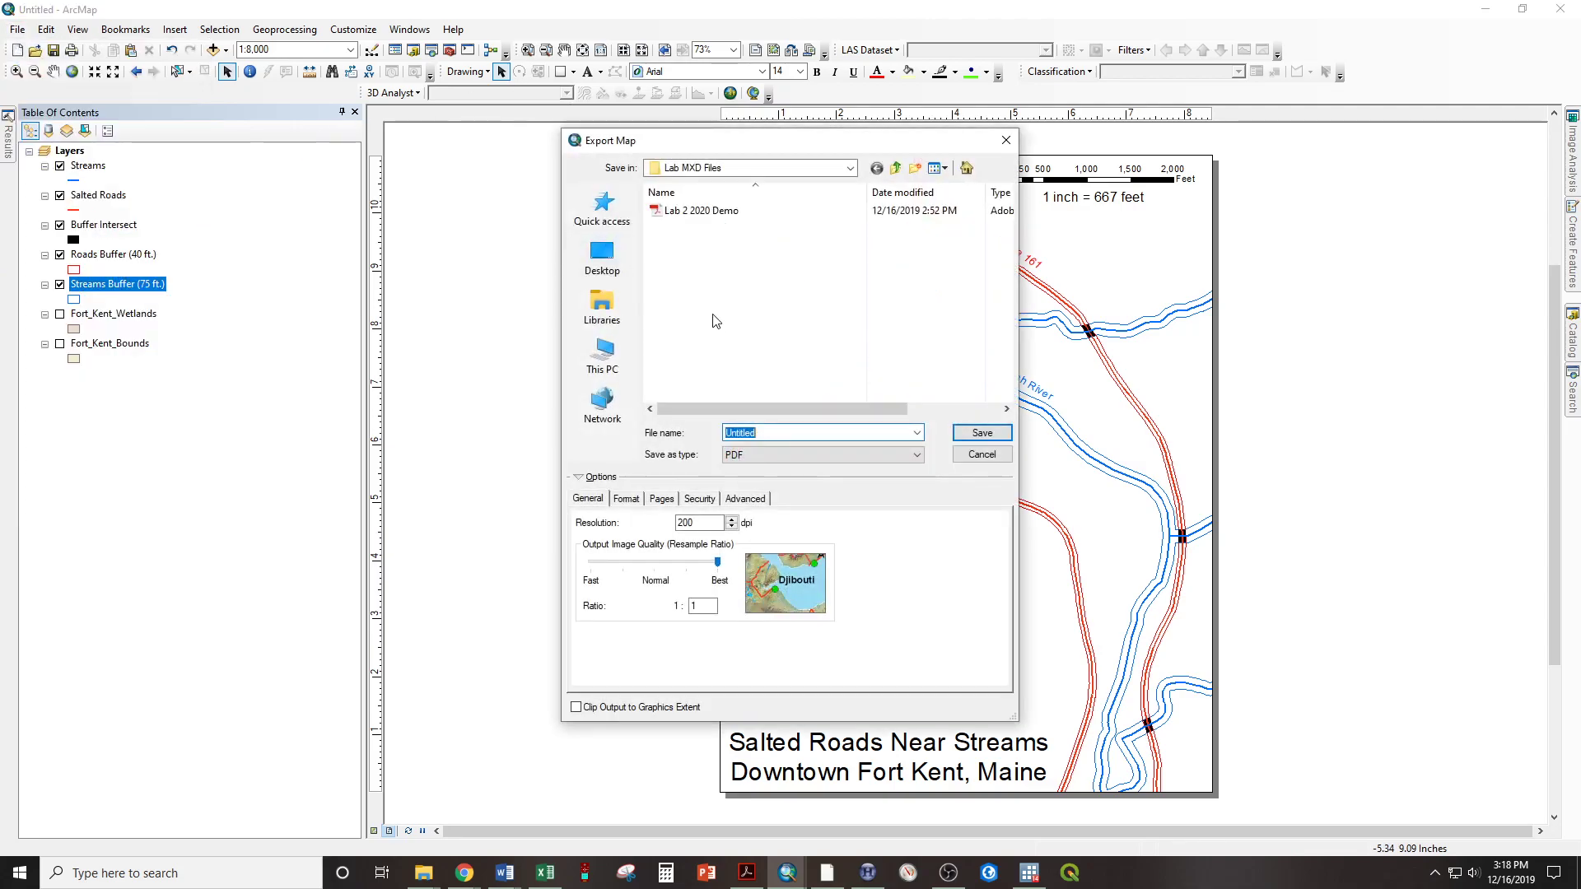
pyautogui.click(732, 461)
pyautogui.click(732, 504)
pyautogui.click(602, 255)
pyautogui.doubleClick(782, 431)
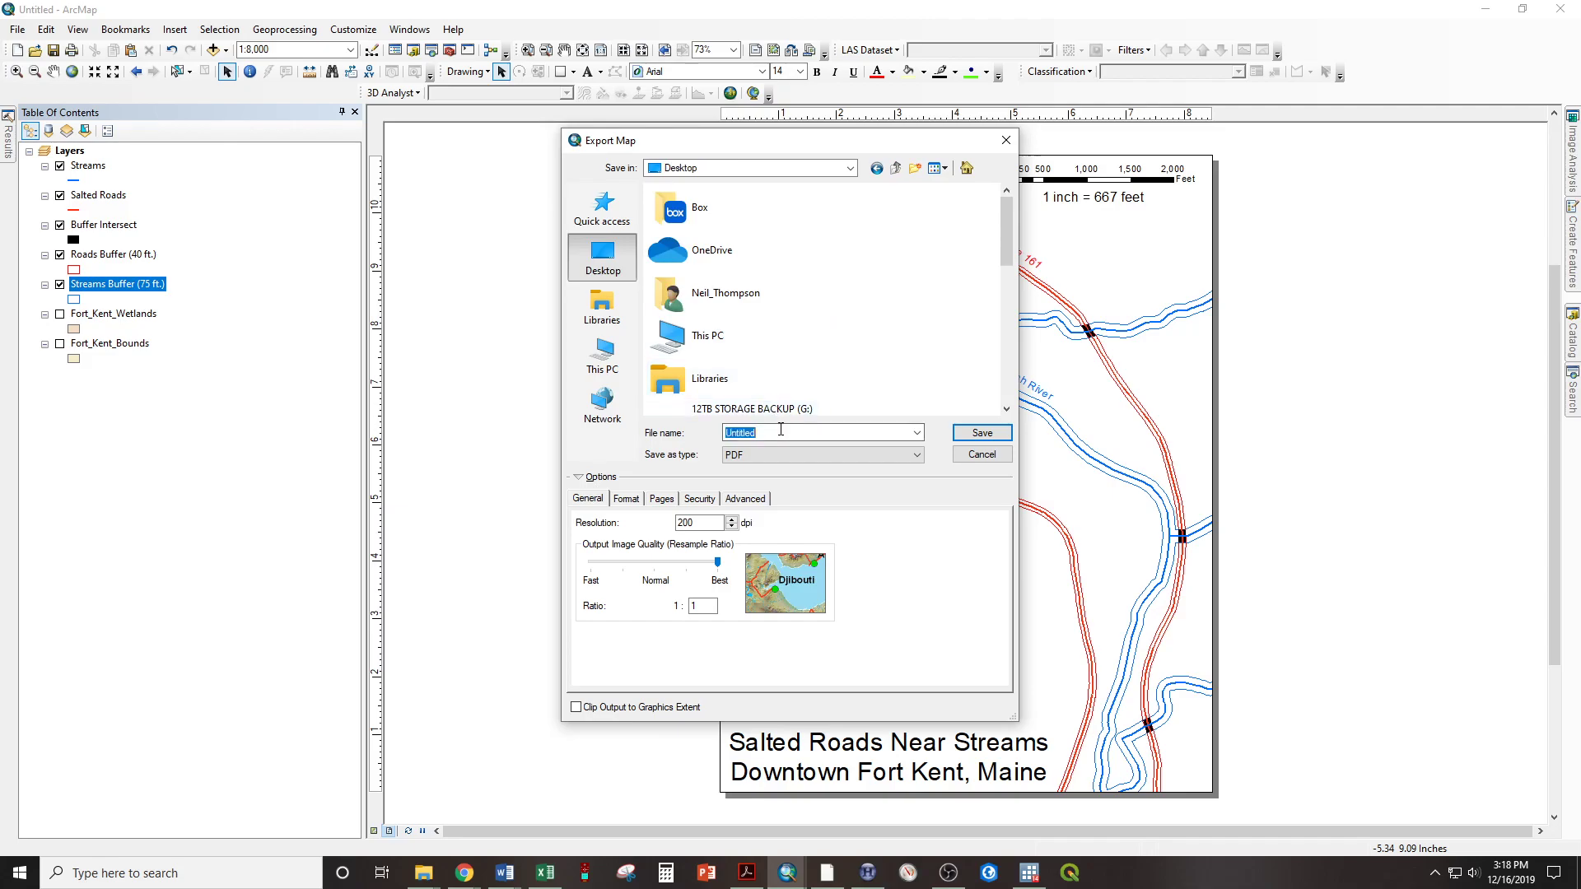
pyautogui.write('Lab 2 Demo 2')
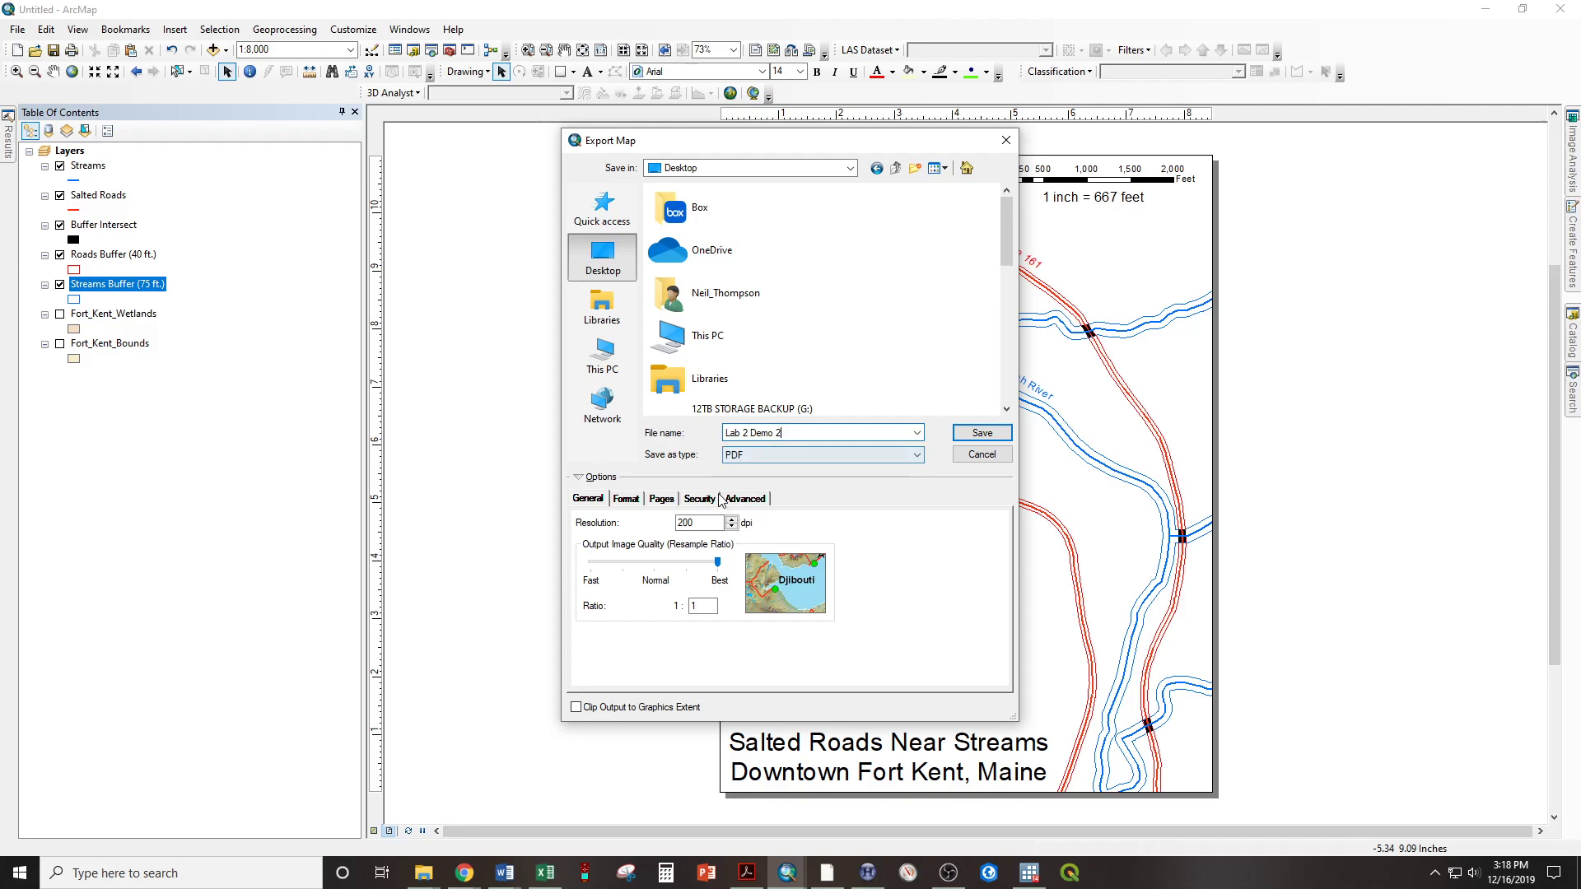
# Go over the PDF's advanced georeference option and general settings, and save the map export
pyautogui.click(746, 499)
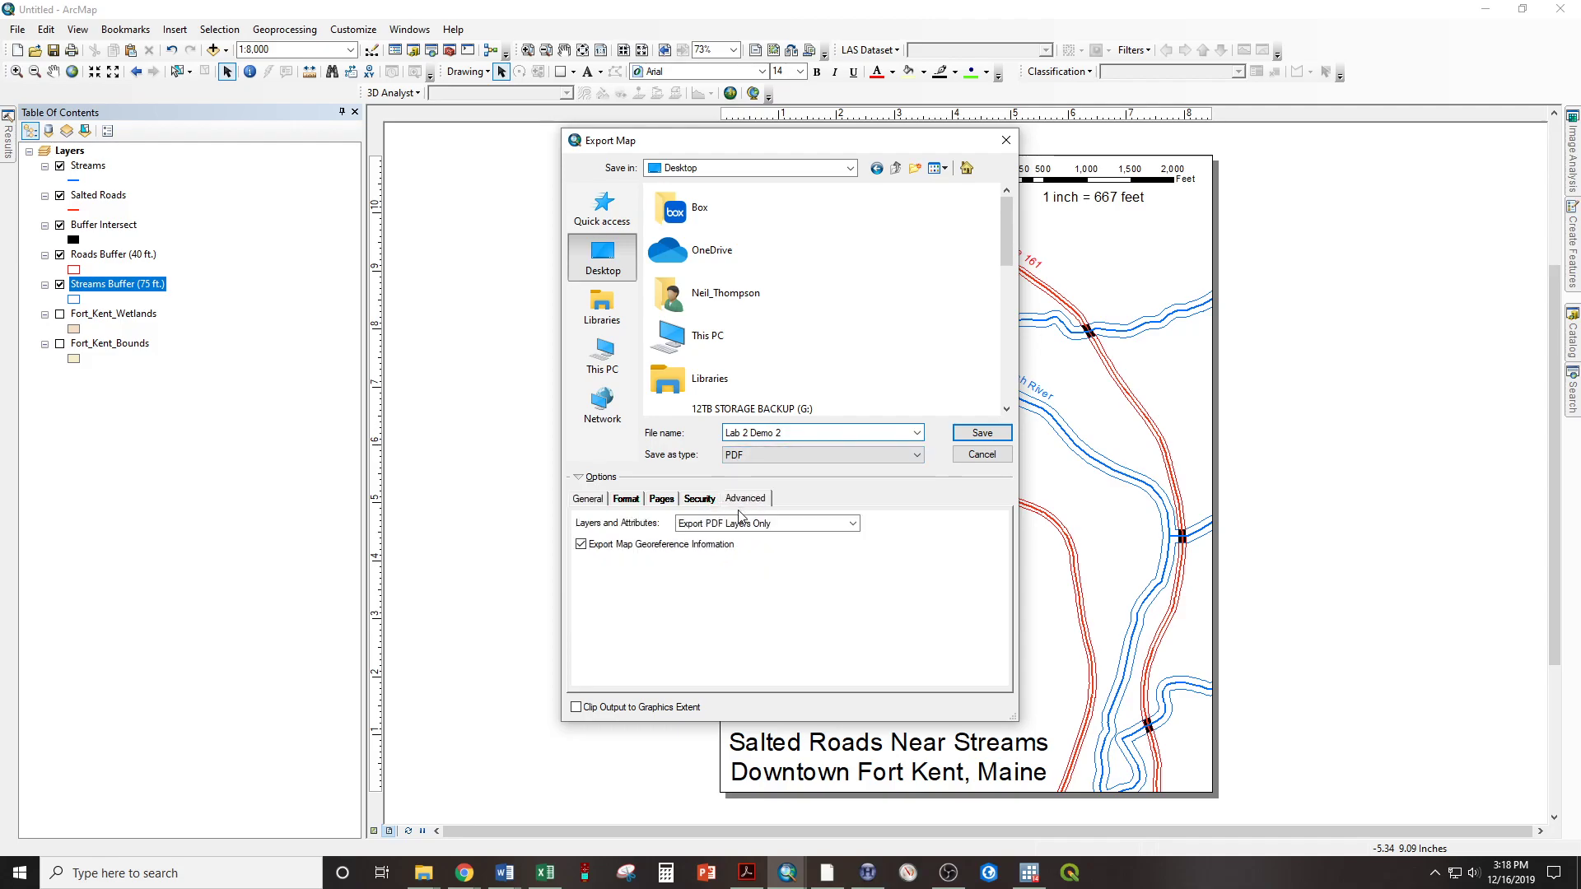
pyautogui.click(579, 545)
pyautogui.click(589, 500)
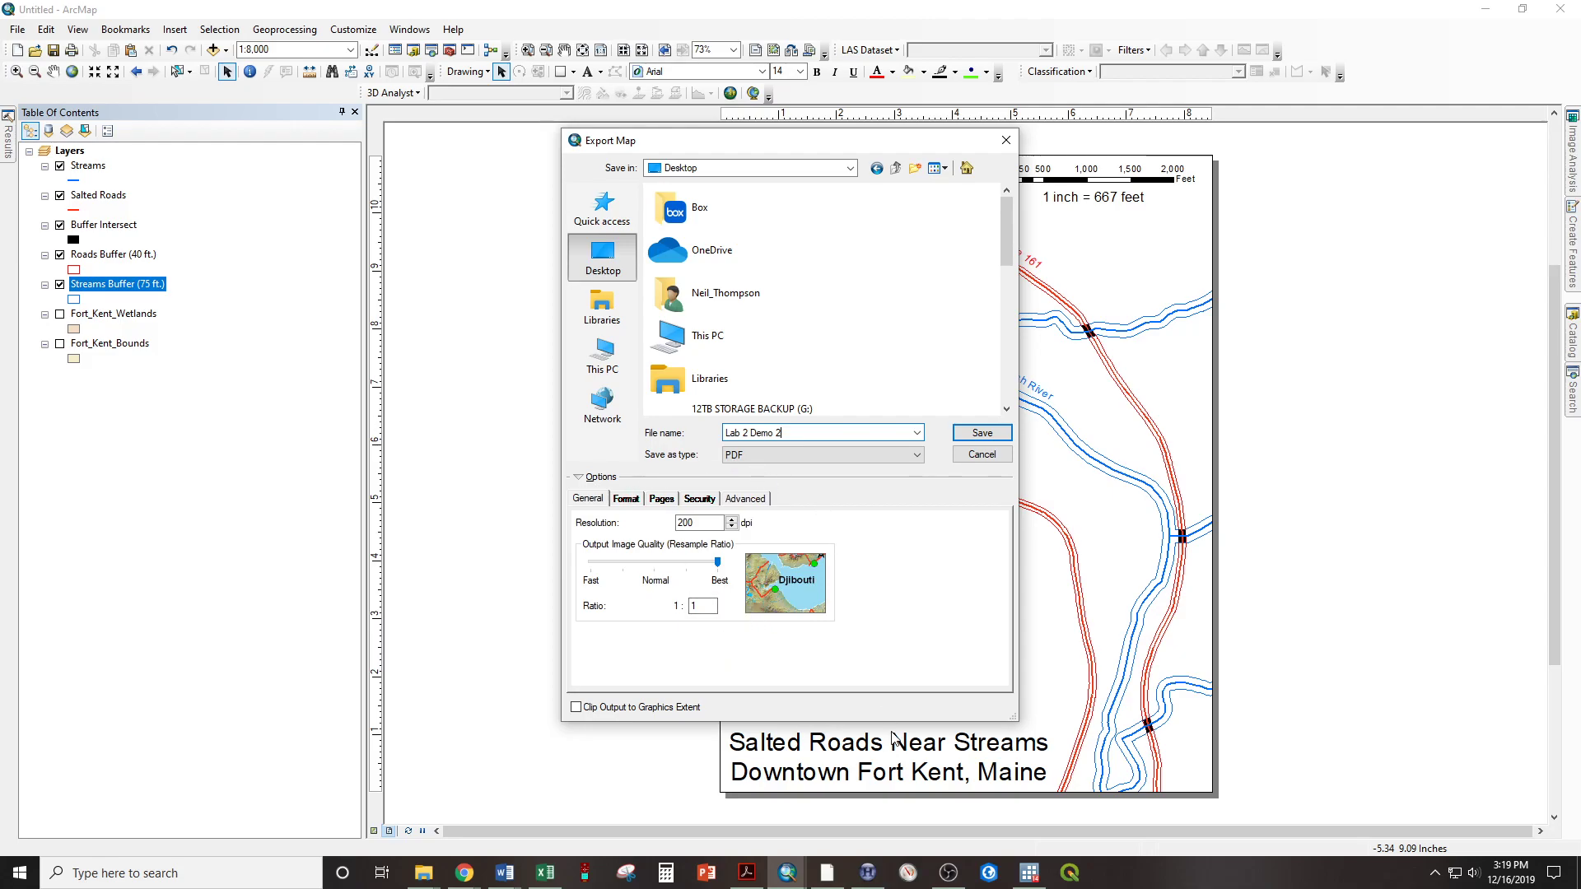
pyautogui.click(963, 436)
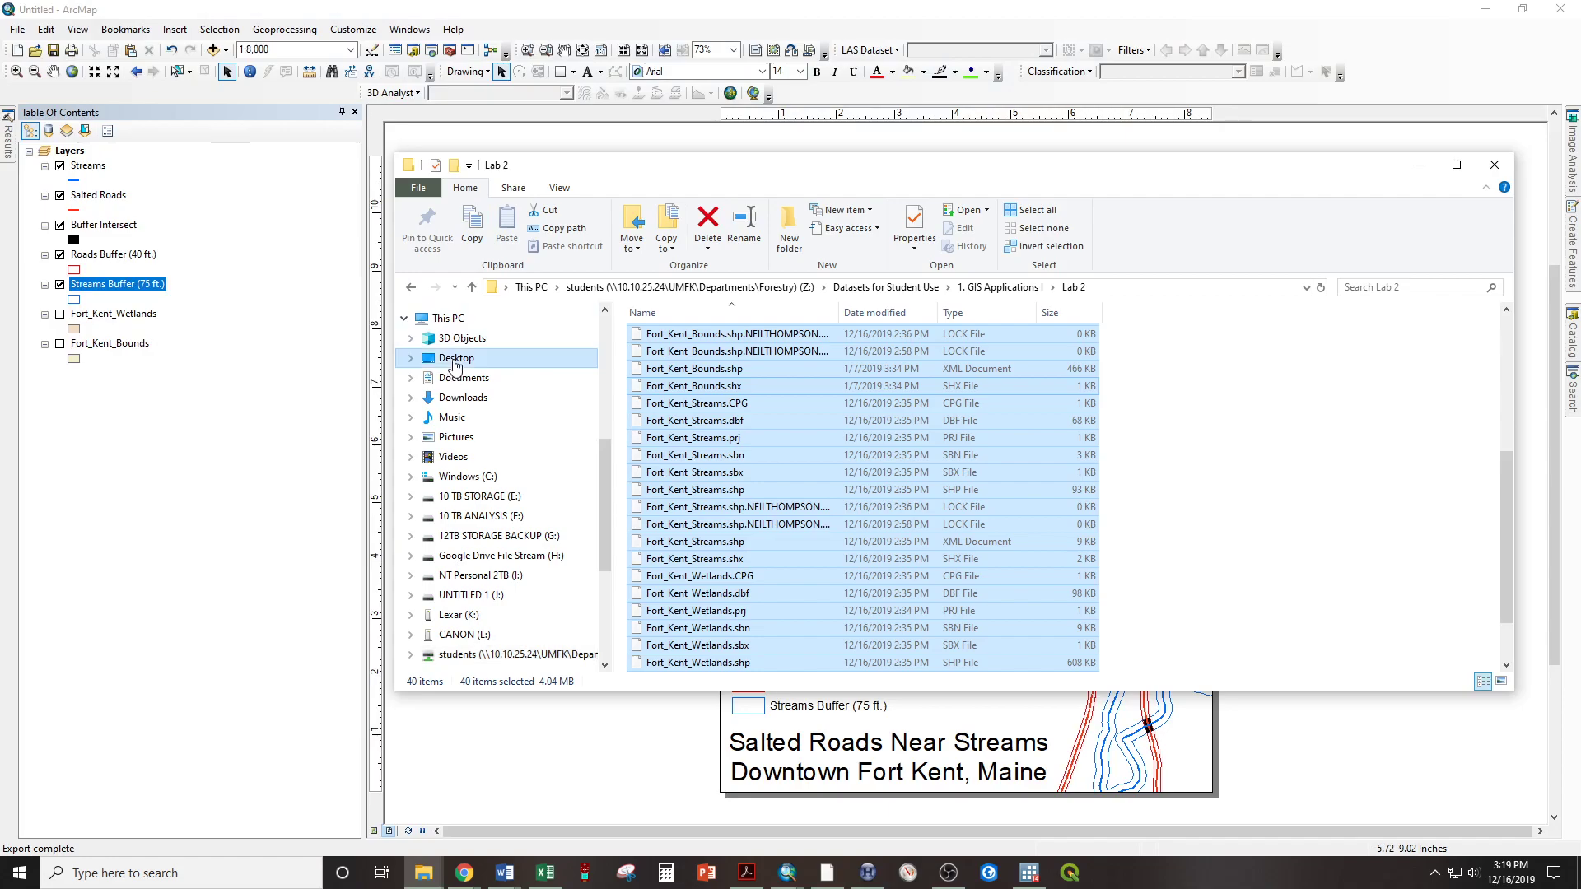
# Open the exported Lab 2 Demo 2 PDF from the Desktop, inspect the whole page, and return to ArcMap
pyautogui.click(455, 360)
pyautogui.click(704, 344)
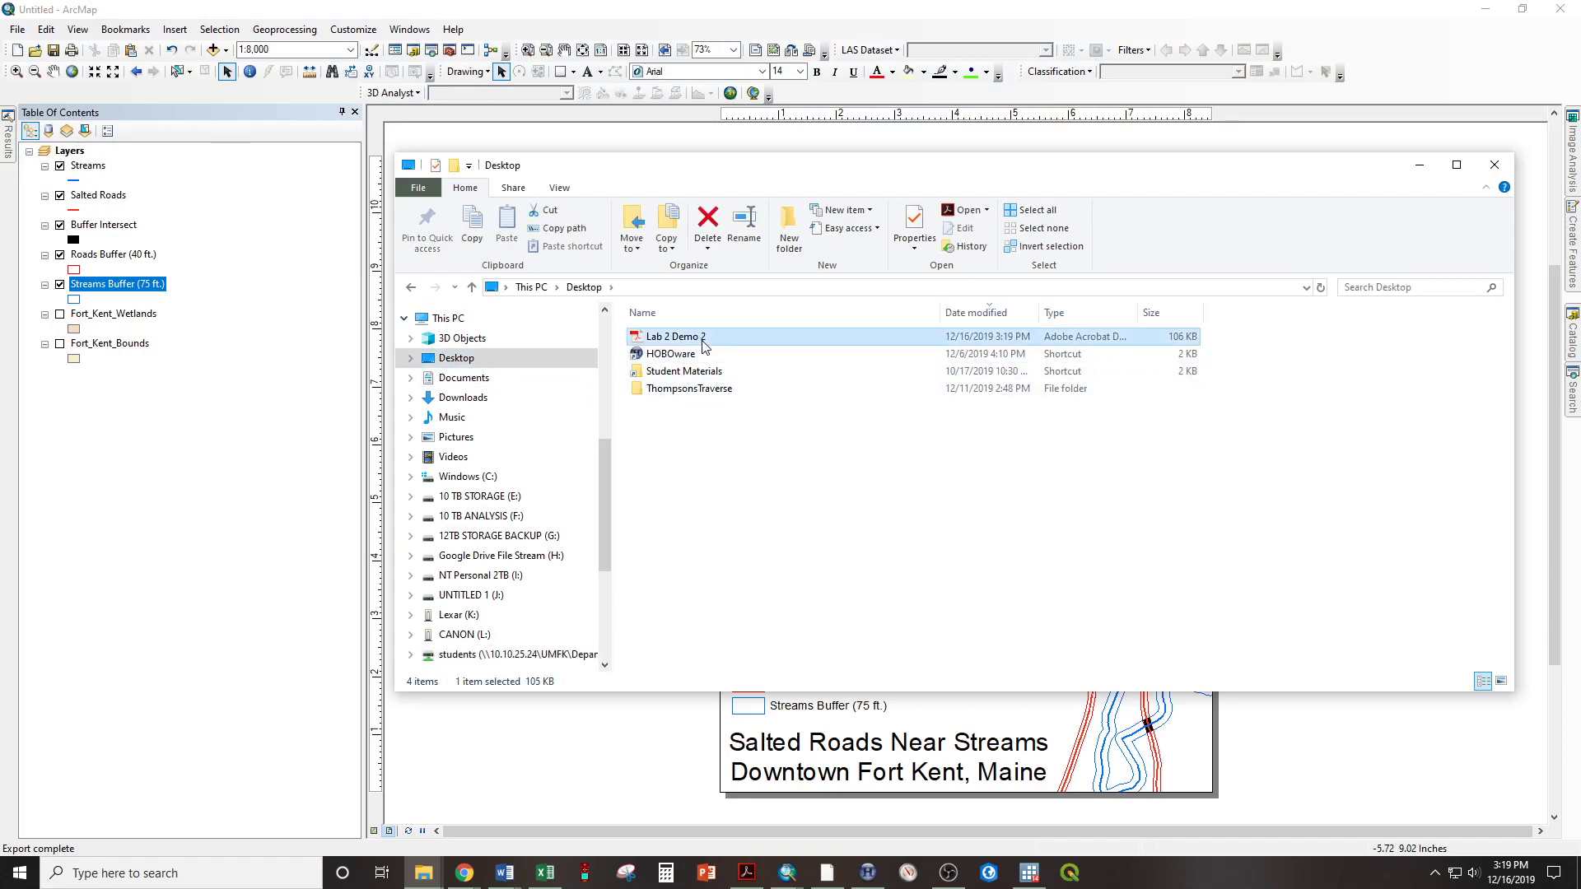
pyautogui.doubleClick(668, 342)
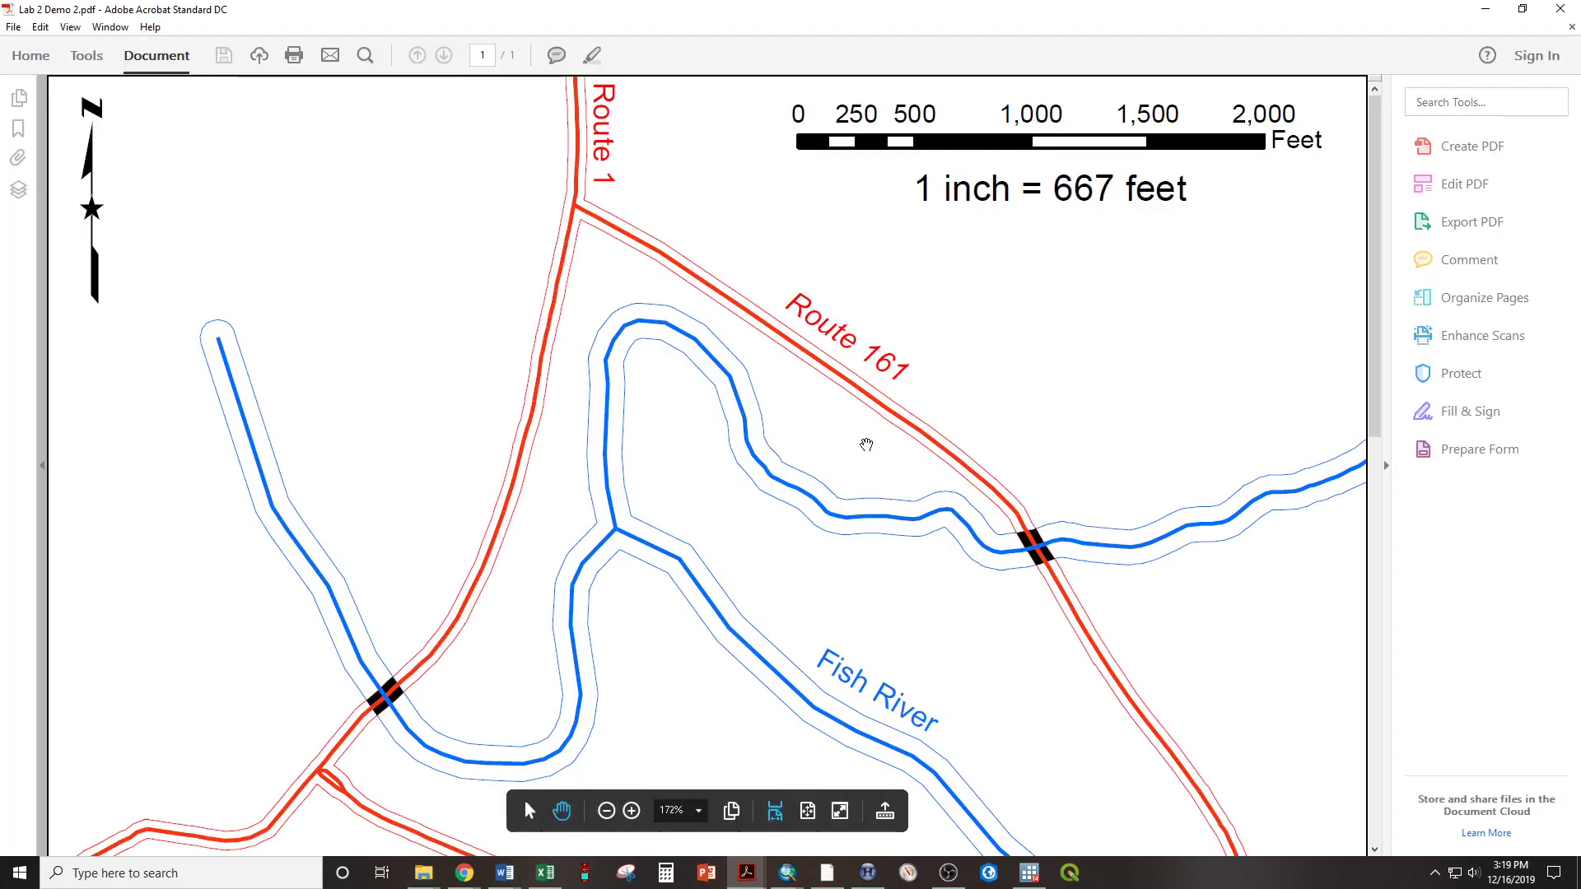
pyautogui.keyDown('ctrl'); pyautogui.scroll(-5, 660, 406); pyautogui.keyUp('ctrl')
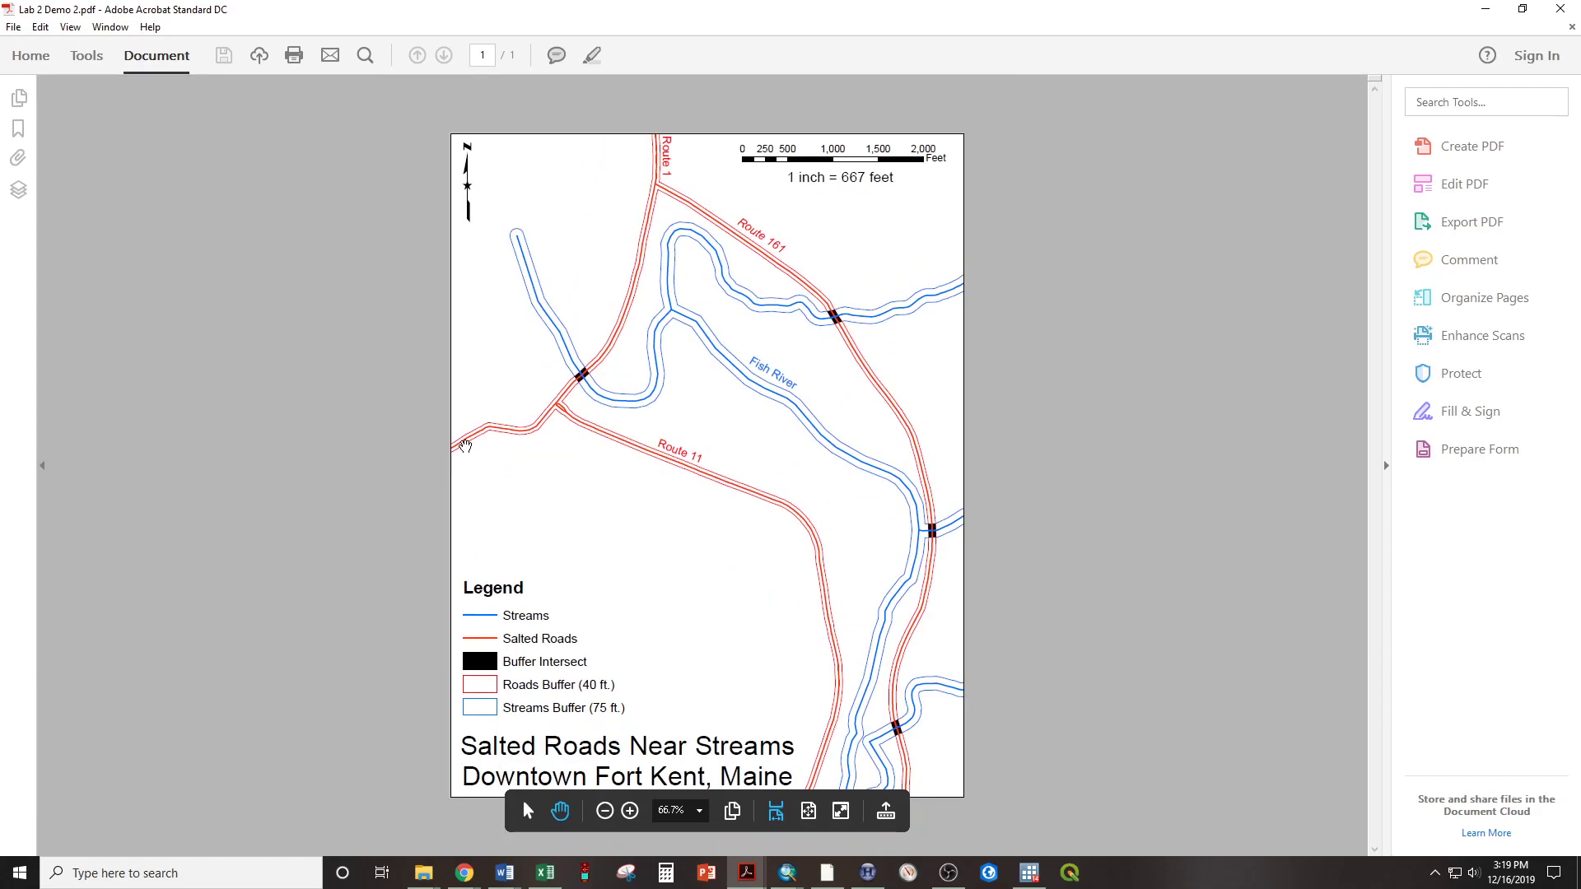
pyautogui.click(1549, 9)
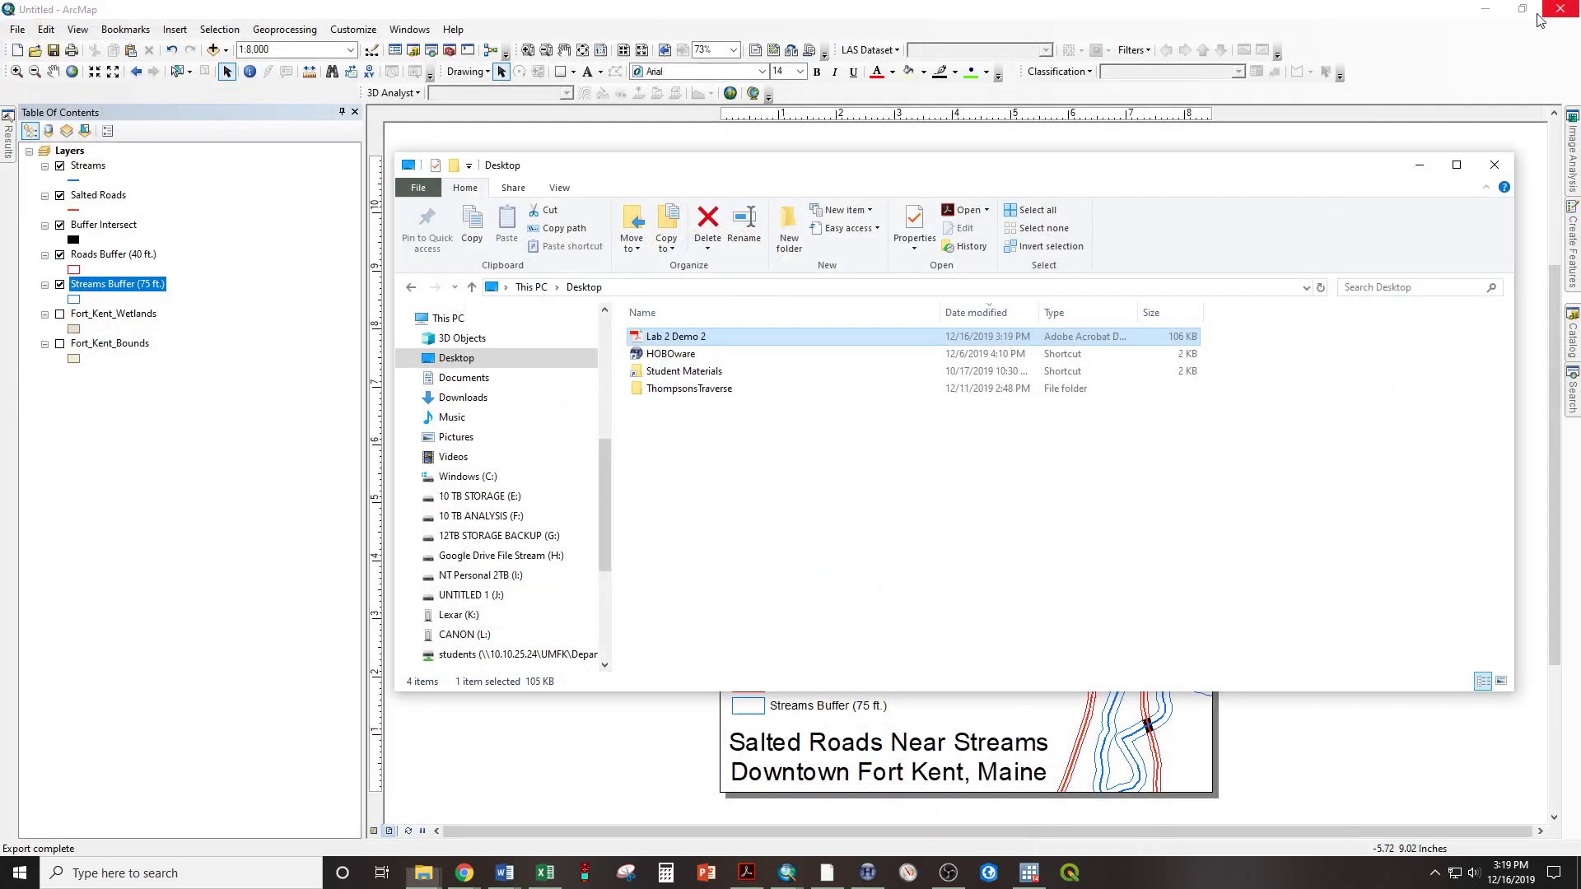
pyautogui.click(789, 12)
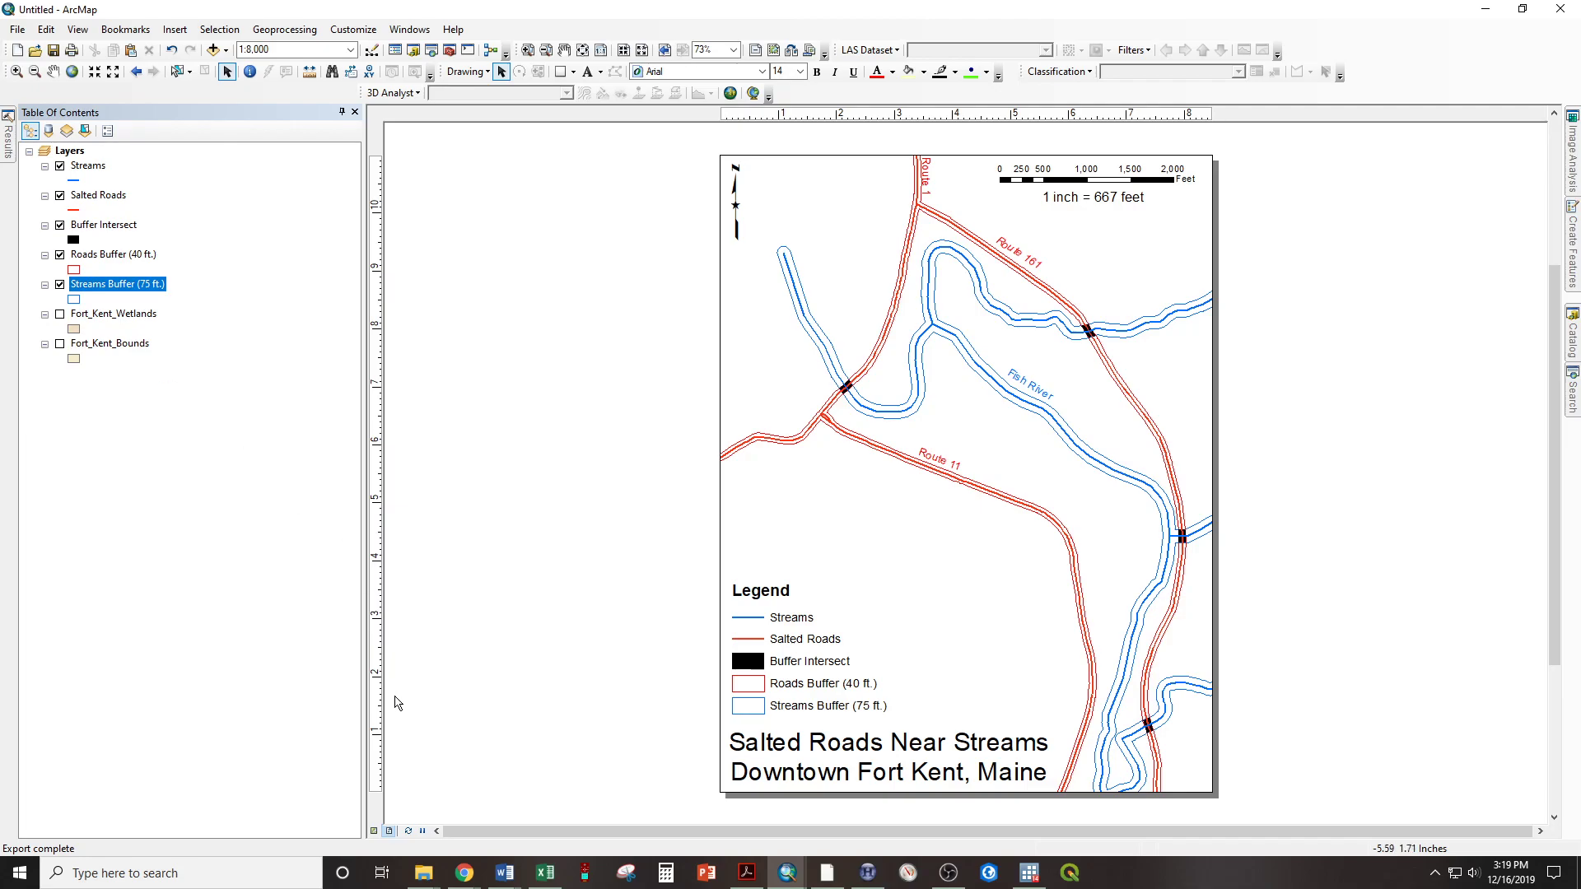
# Switch from the page layout to the data view and turn on the Fort_Kent_Wetlands layer
pyautogui.click(375, 832)
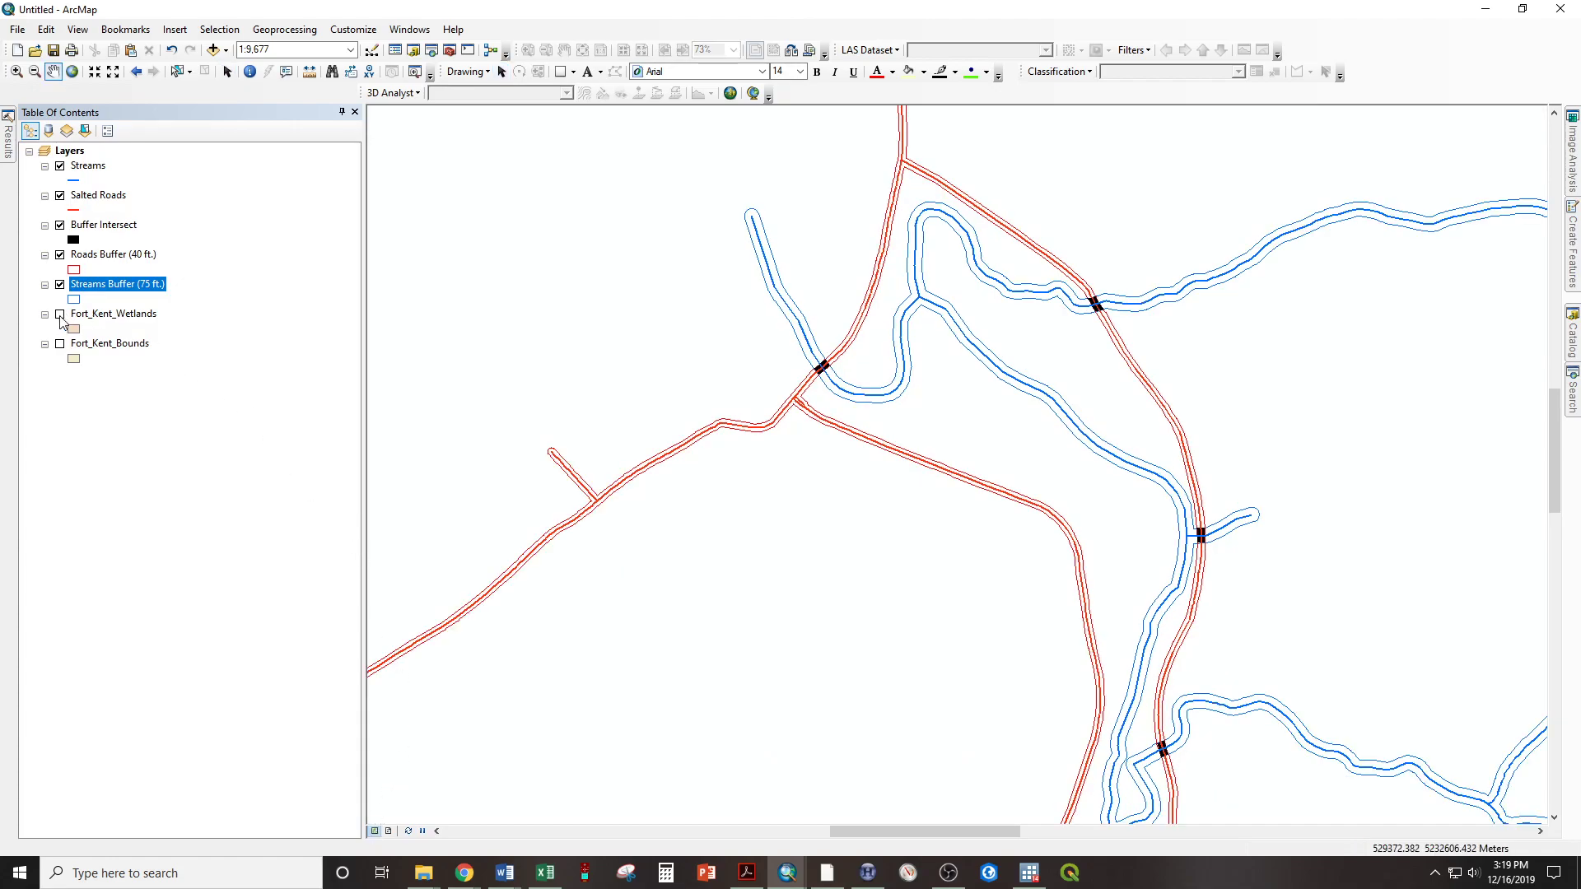
pyautogui.click(61, 317)
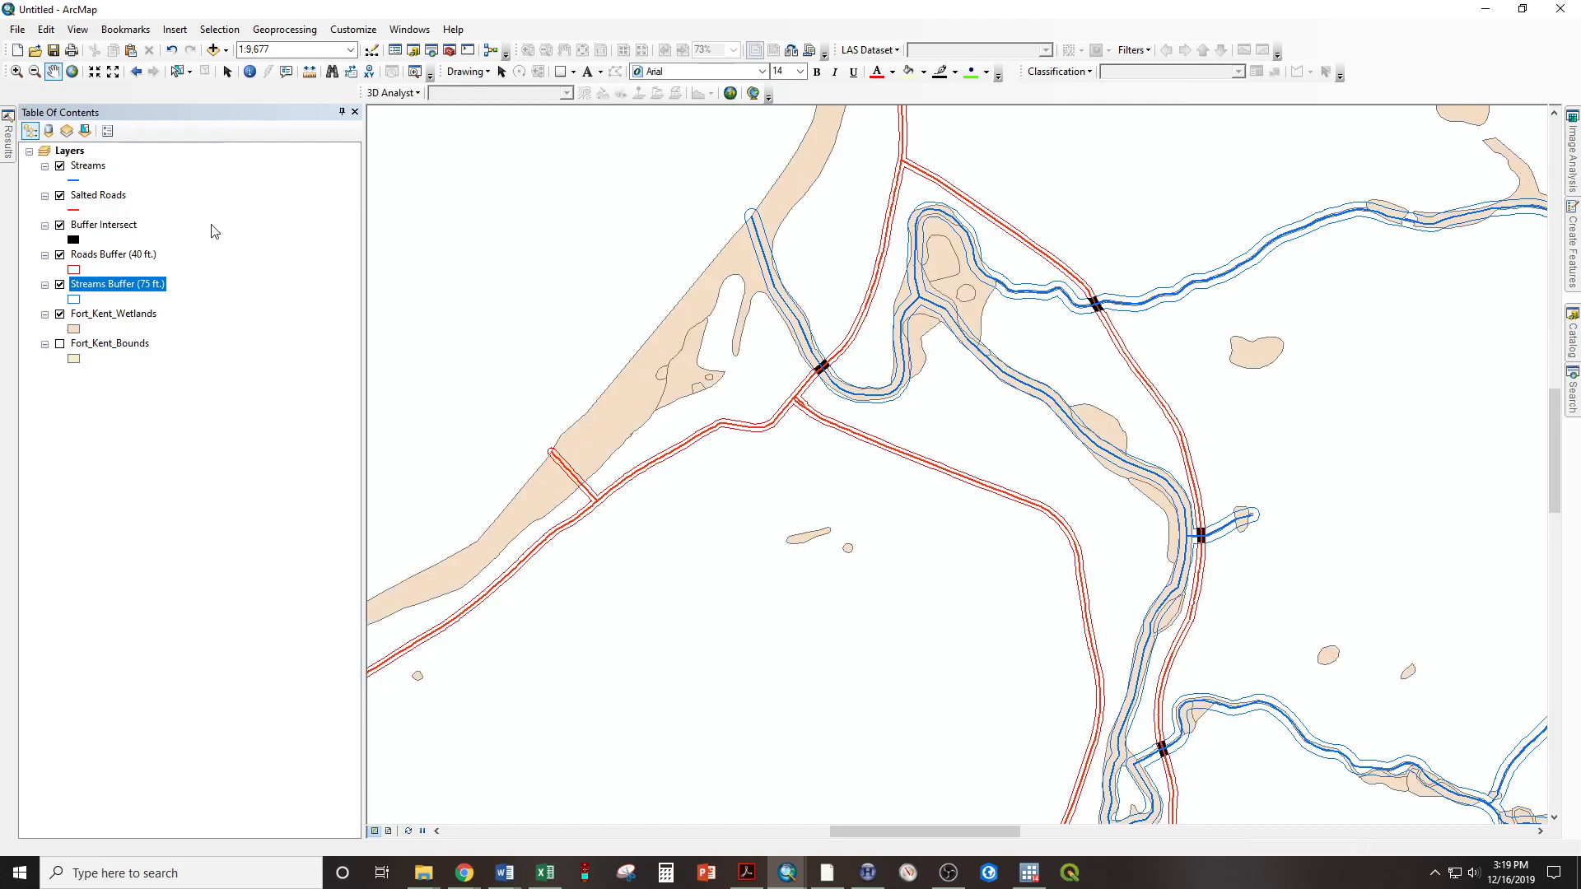
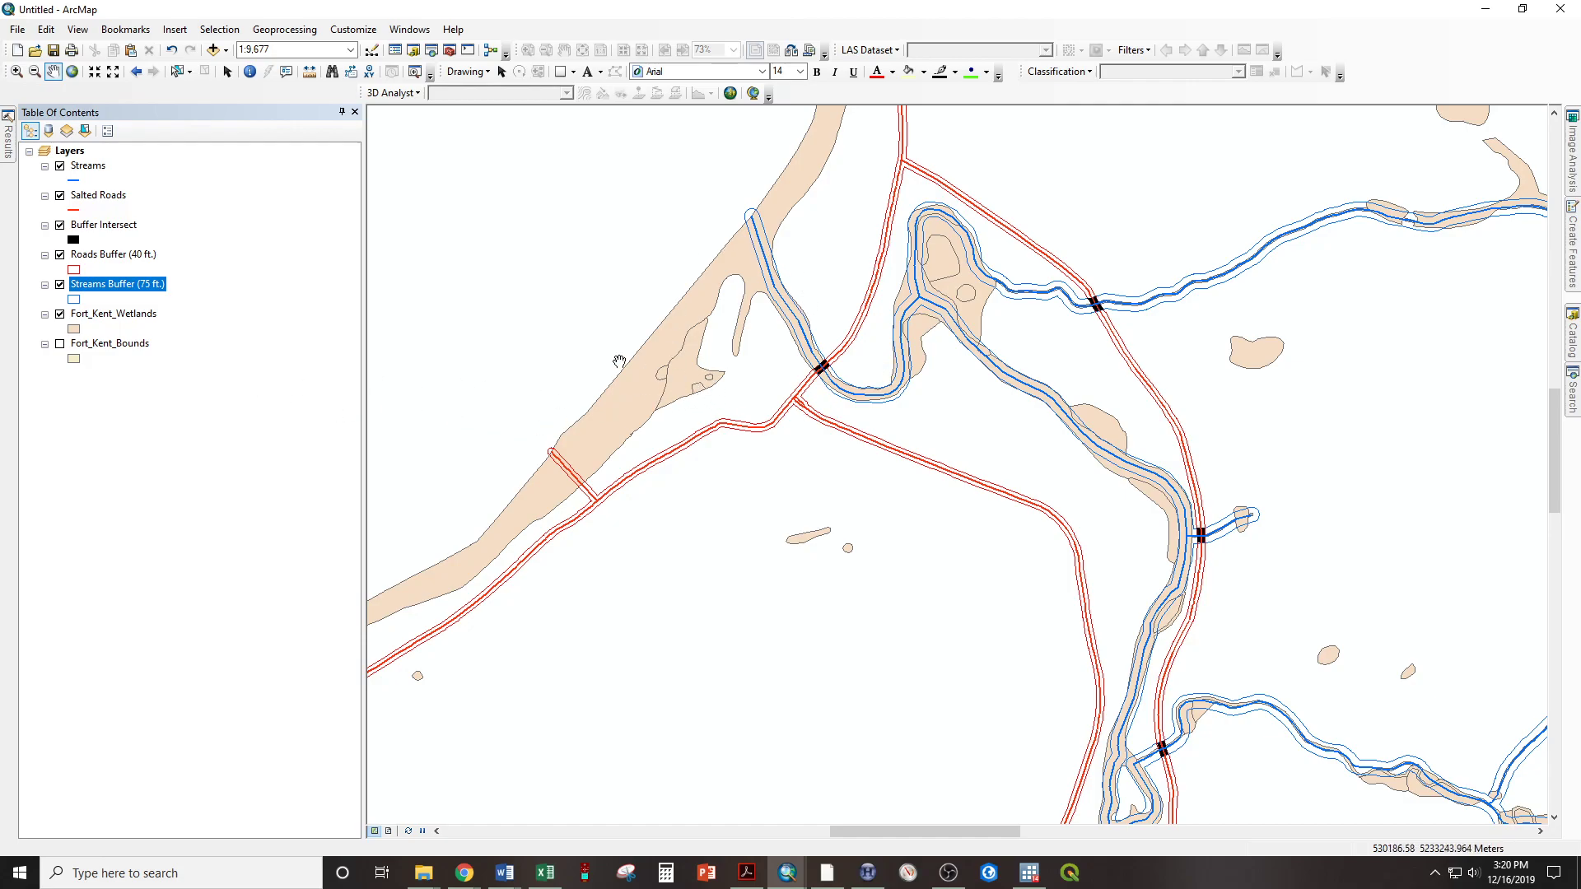
# Open the Fort_Kent_Wetlands attribute table, select the record with FID 10, and zoom the map to that wetland
pyautogui.rightClick(144, 320)
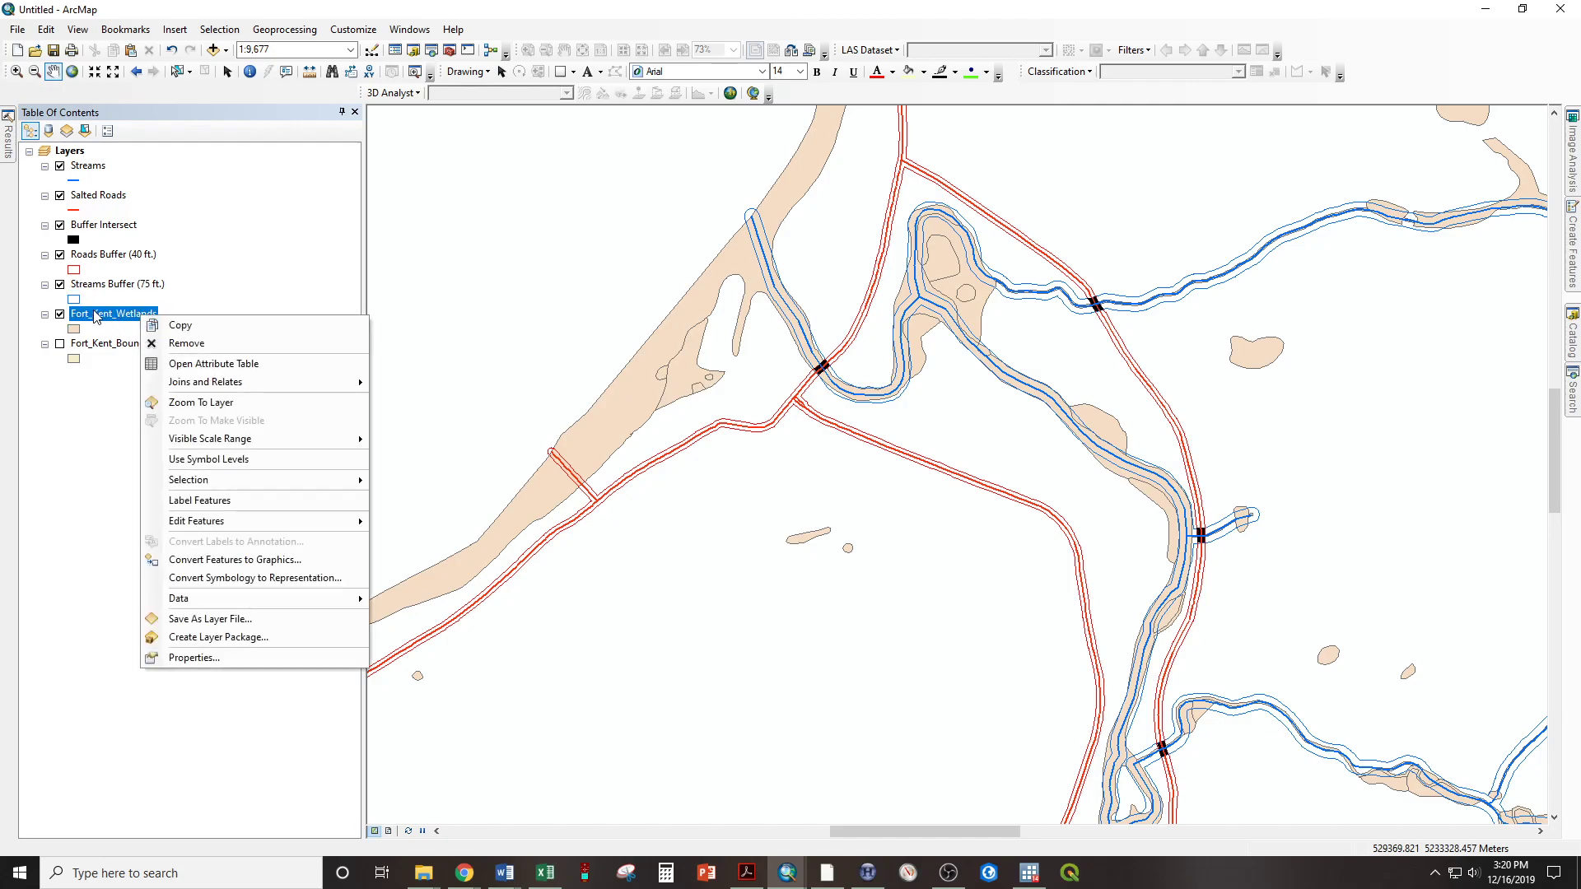
pyautogui.click(208, 365)
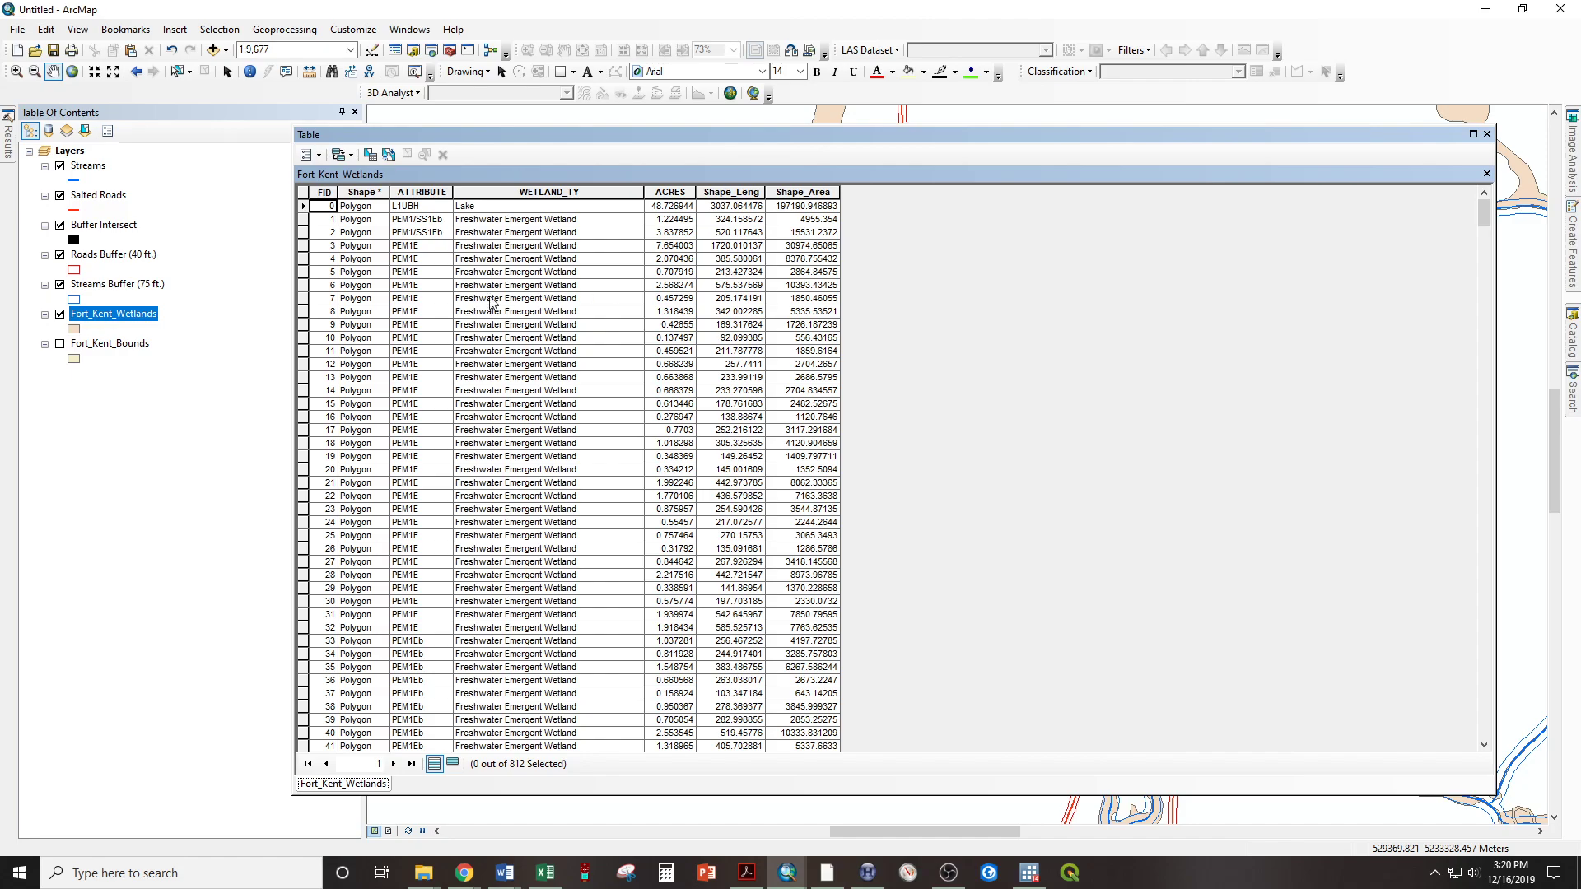
pyautogui.click(304, 338)
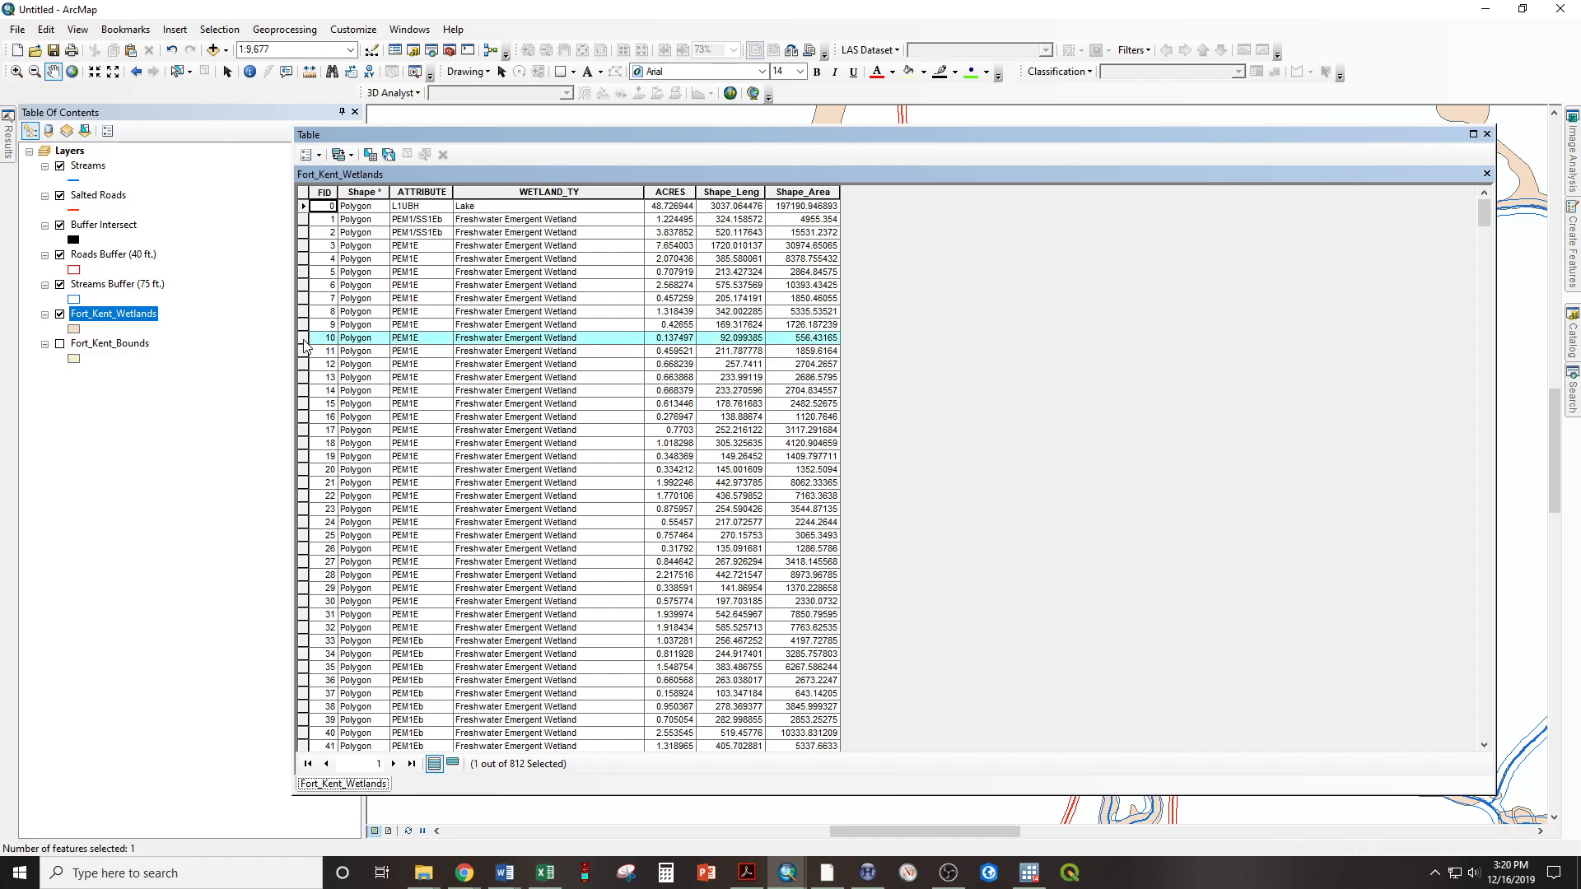
pyautogui.moveTo(529, 137); pyautogui.dragTo(1282, 137)
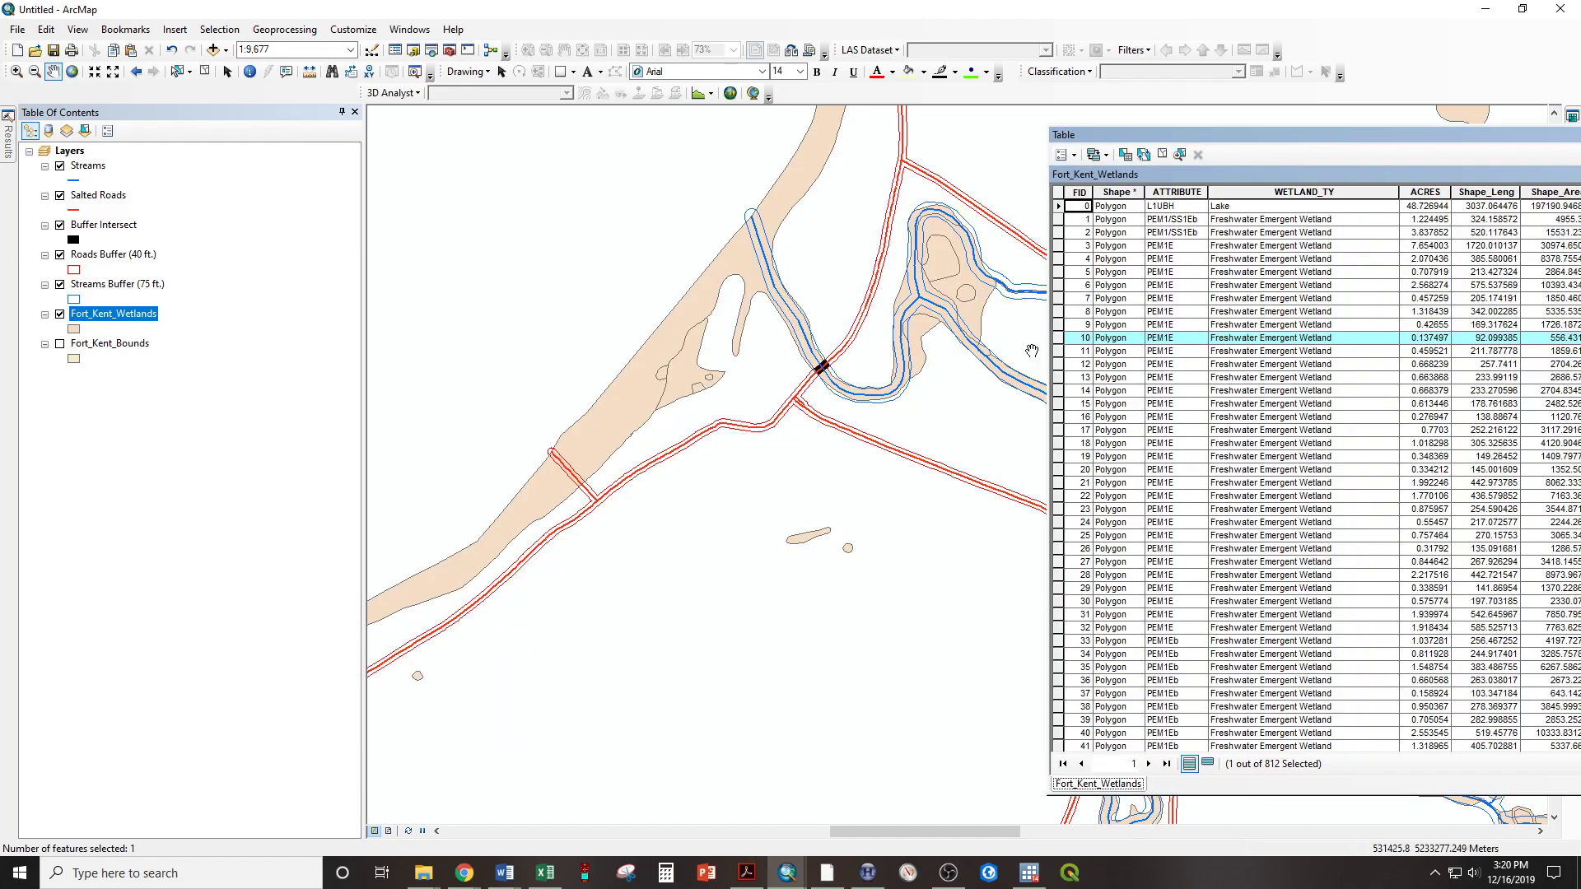
pyautogui.rightClick(1061, 345)
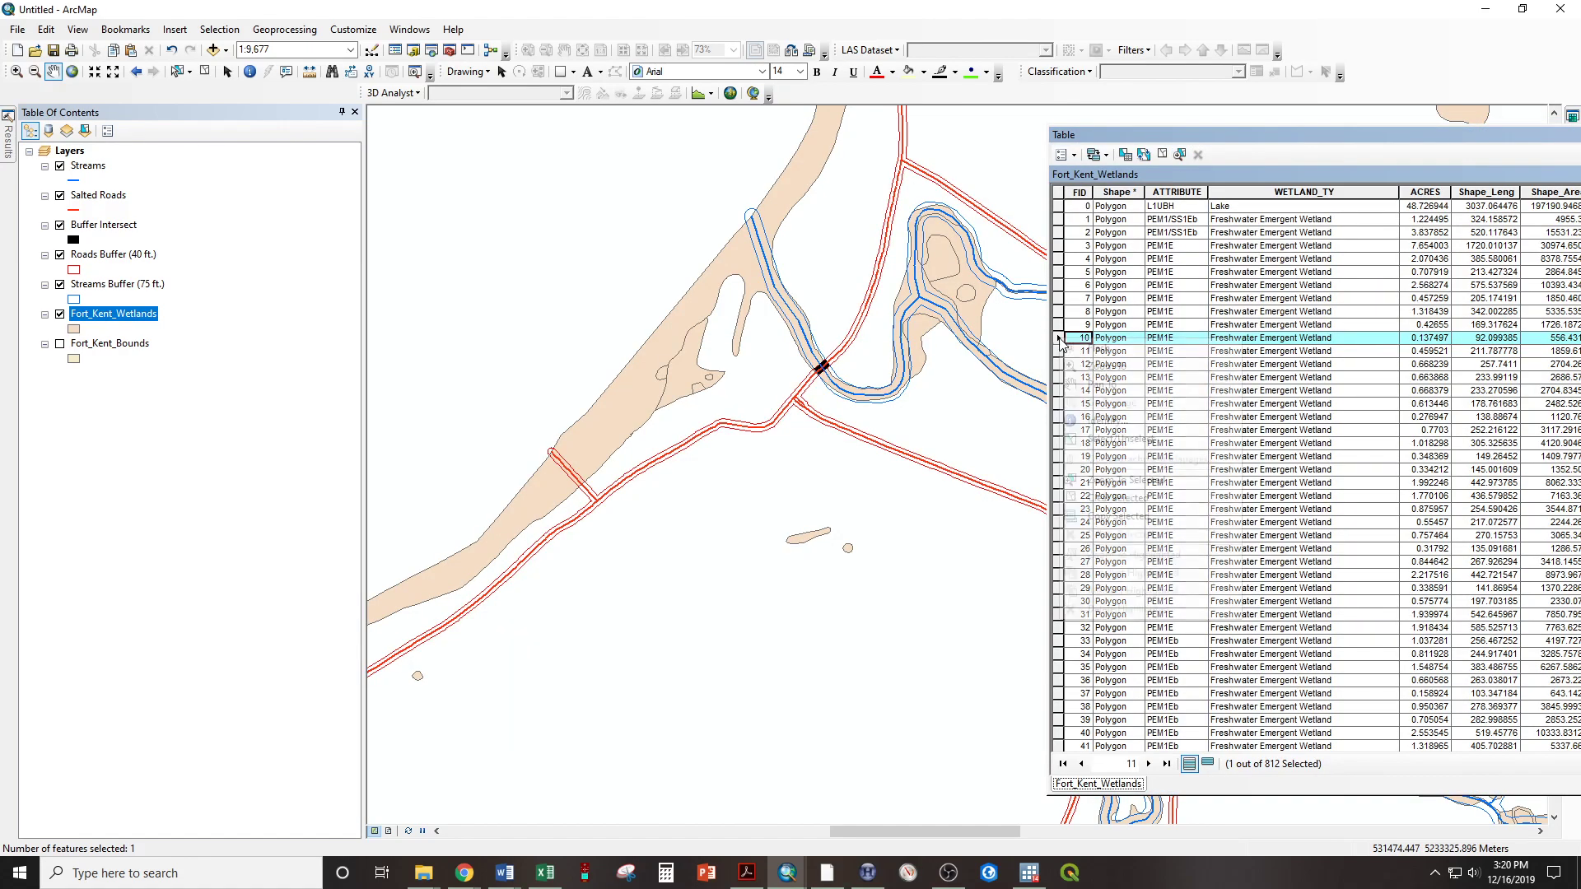
pyautogui.click(1081, 370)
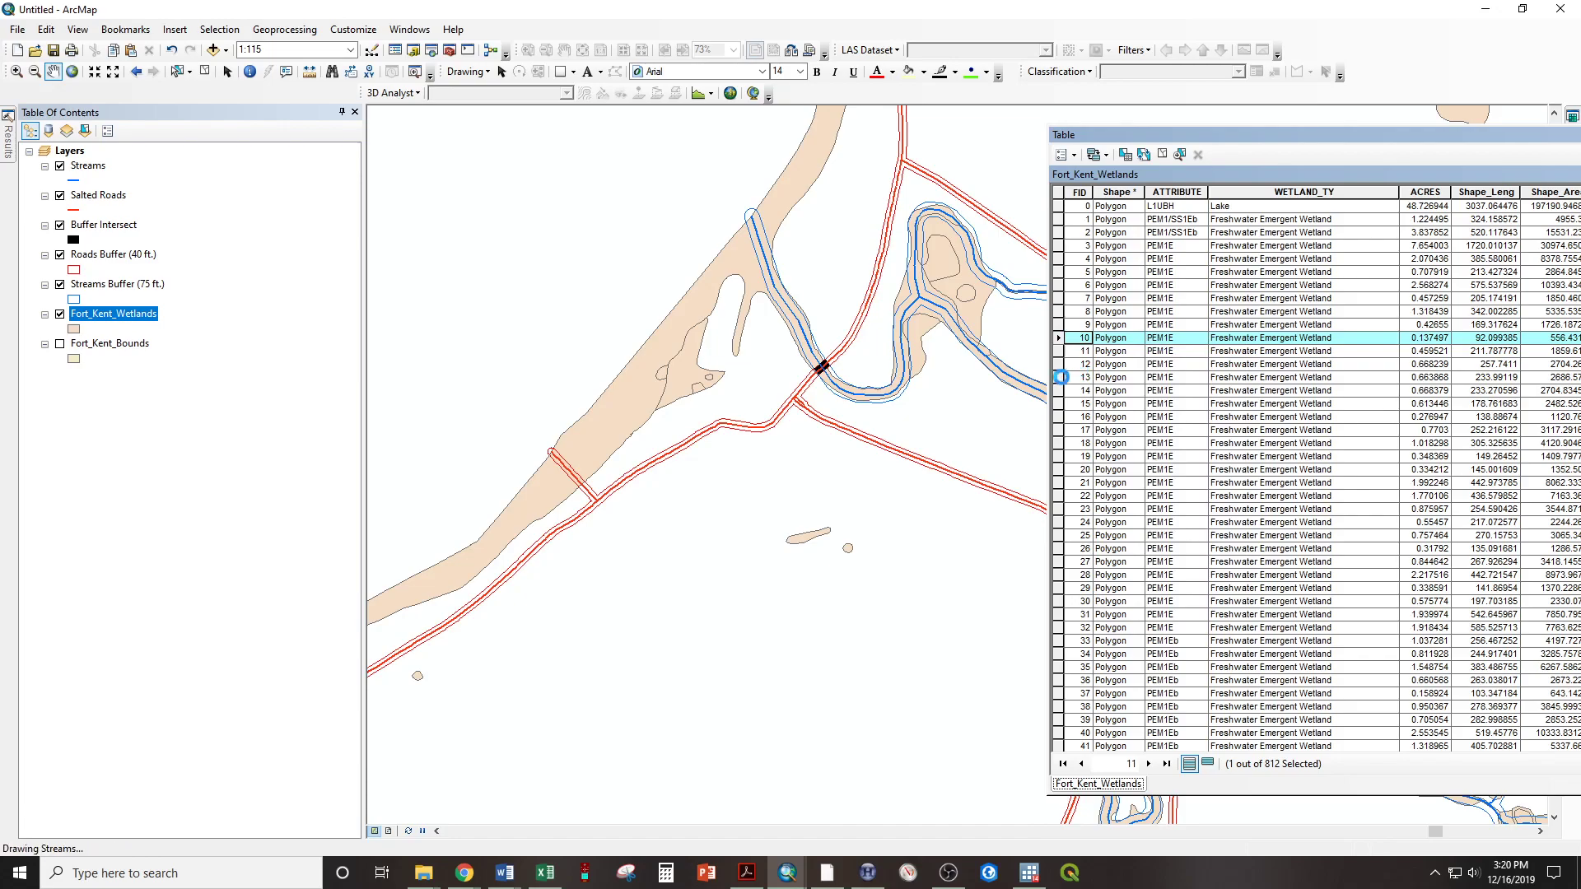
pyautogui.scroll(4, 837, 430)
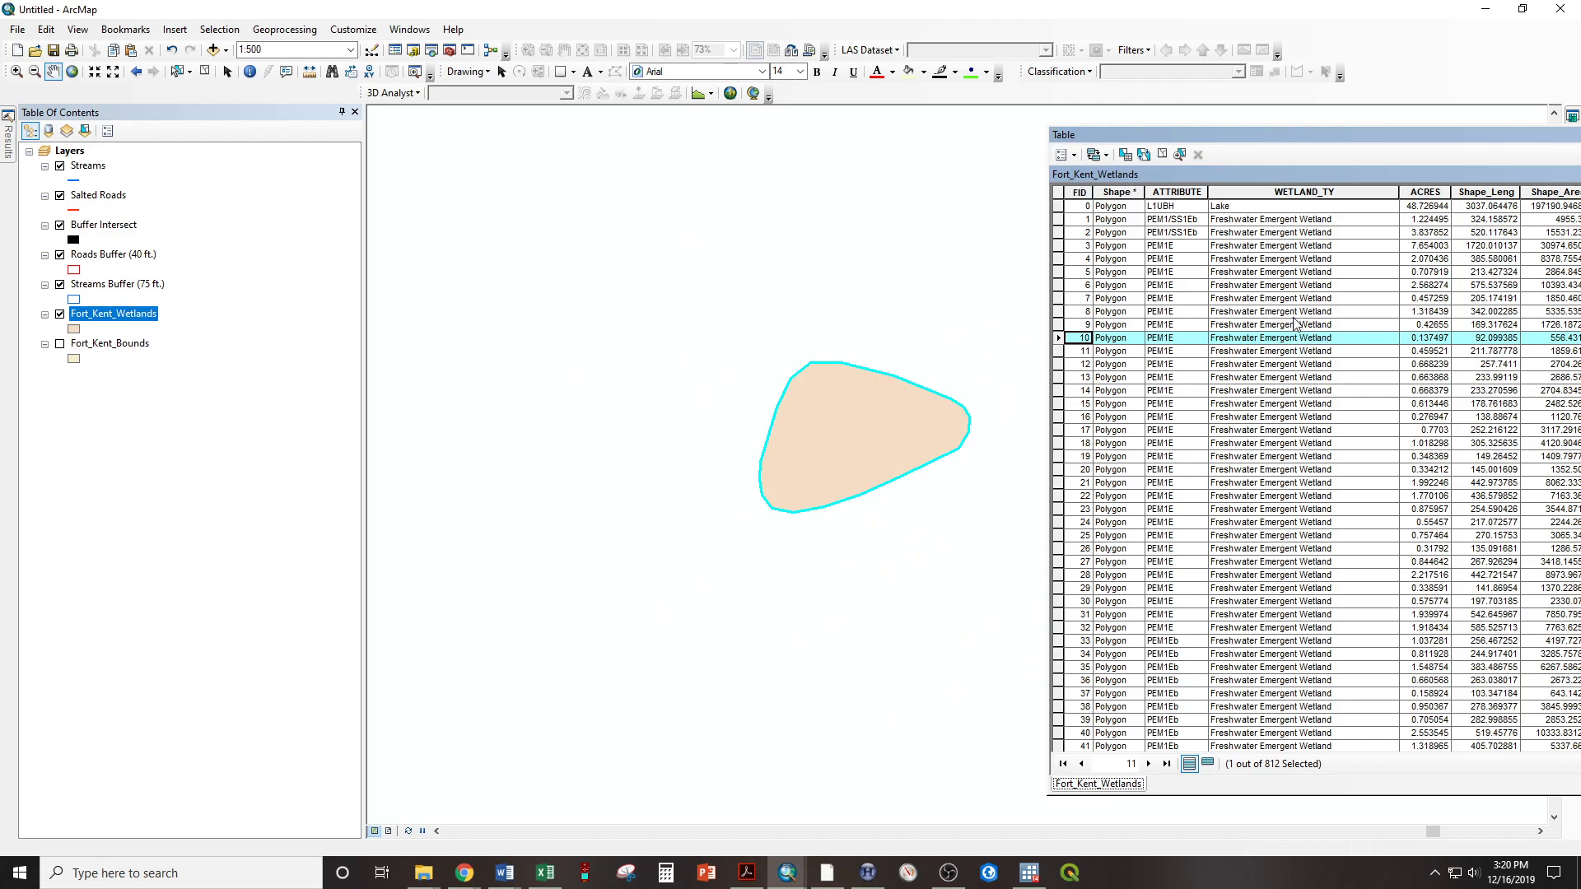
# Reposition the attribute table, select the wetland record with FID 38 instead, and zoom the map to it
pyautogui.moveTo(1151, 142); pyautogui.dragTo(933, 117)
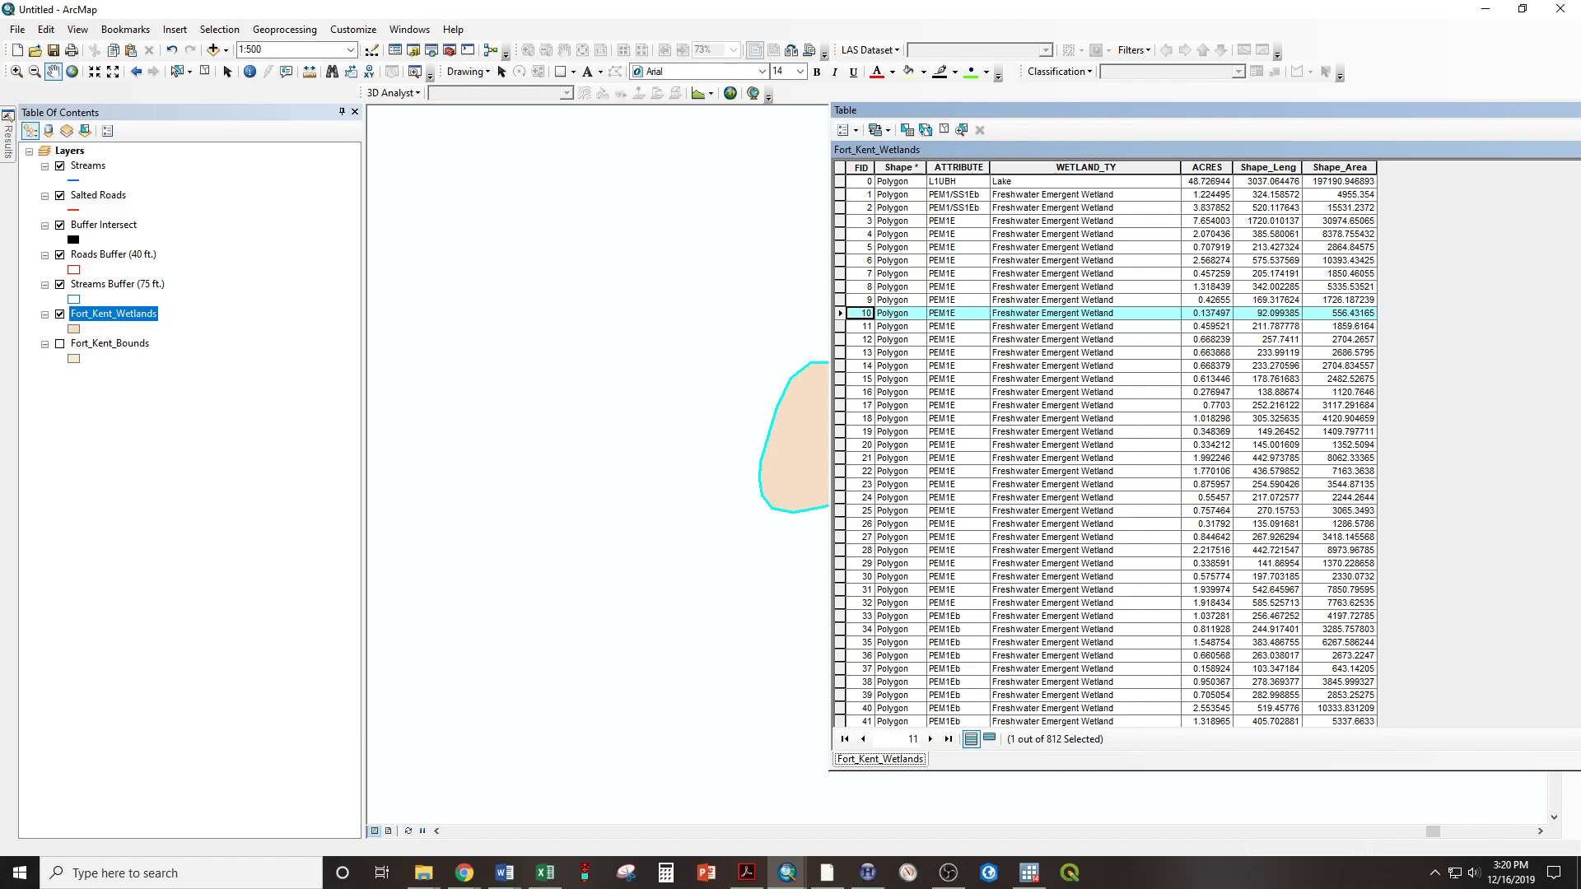
pyautogui.scroll(-6, 840, 452)
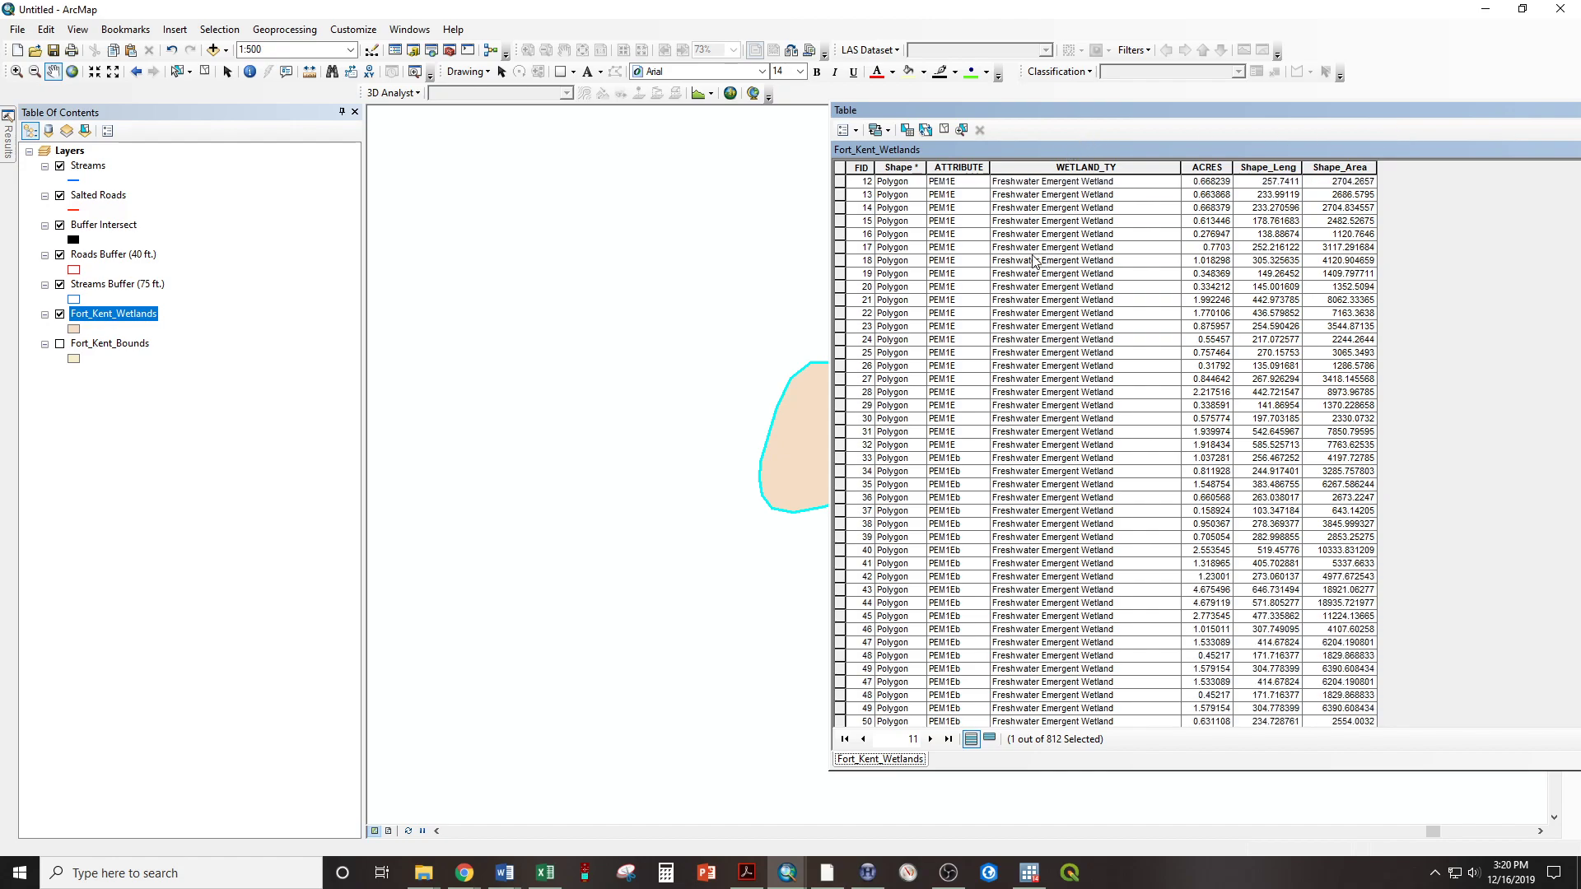
pyautogui.click(839, 447)
pyautogui.rightClick(840, 447)
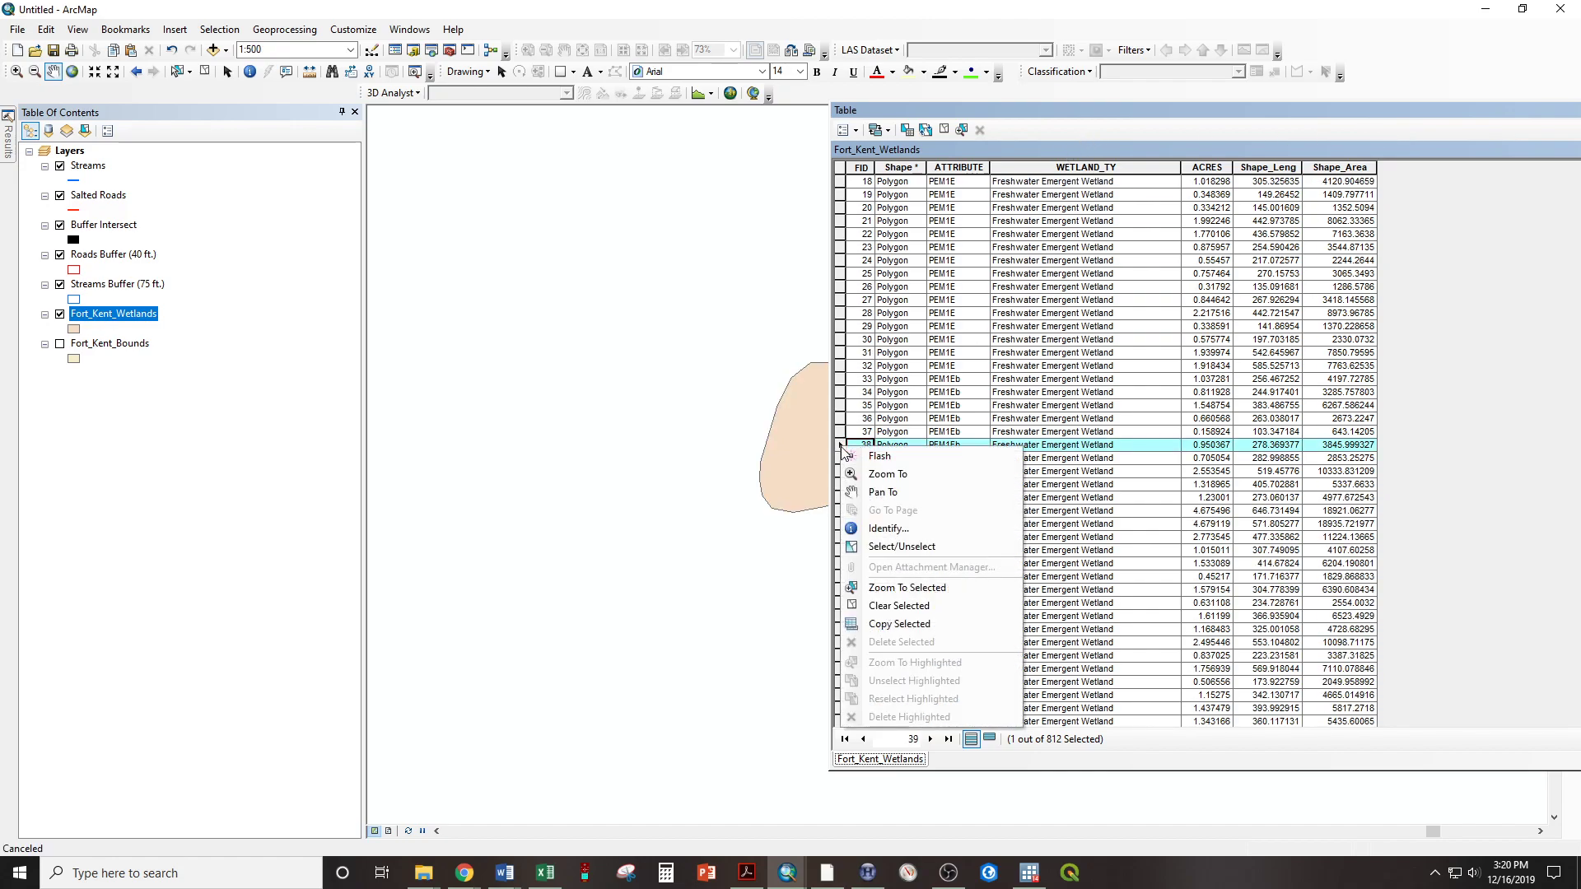
pyautogui.click(887, 474)
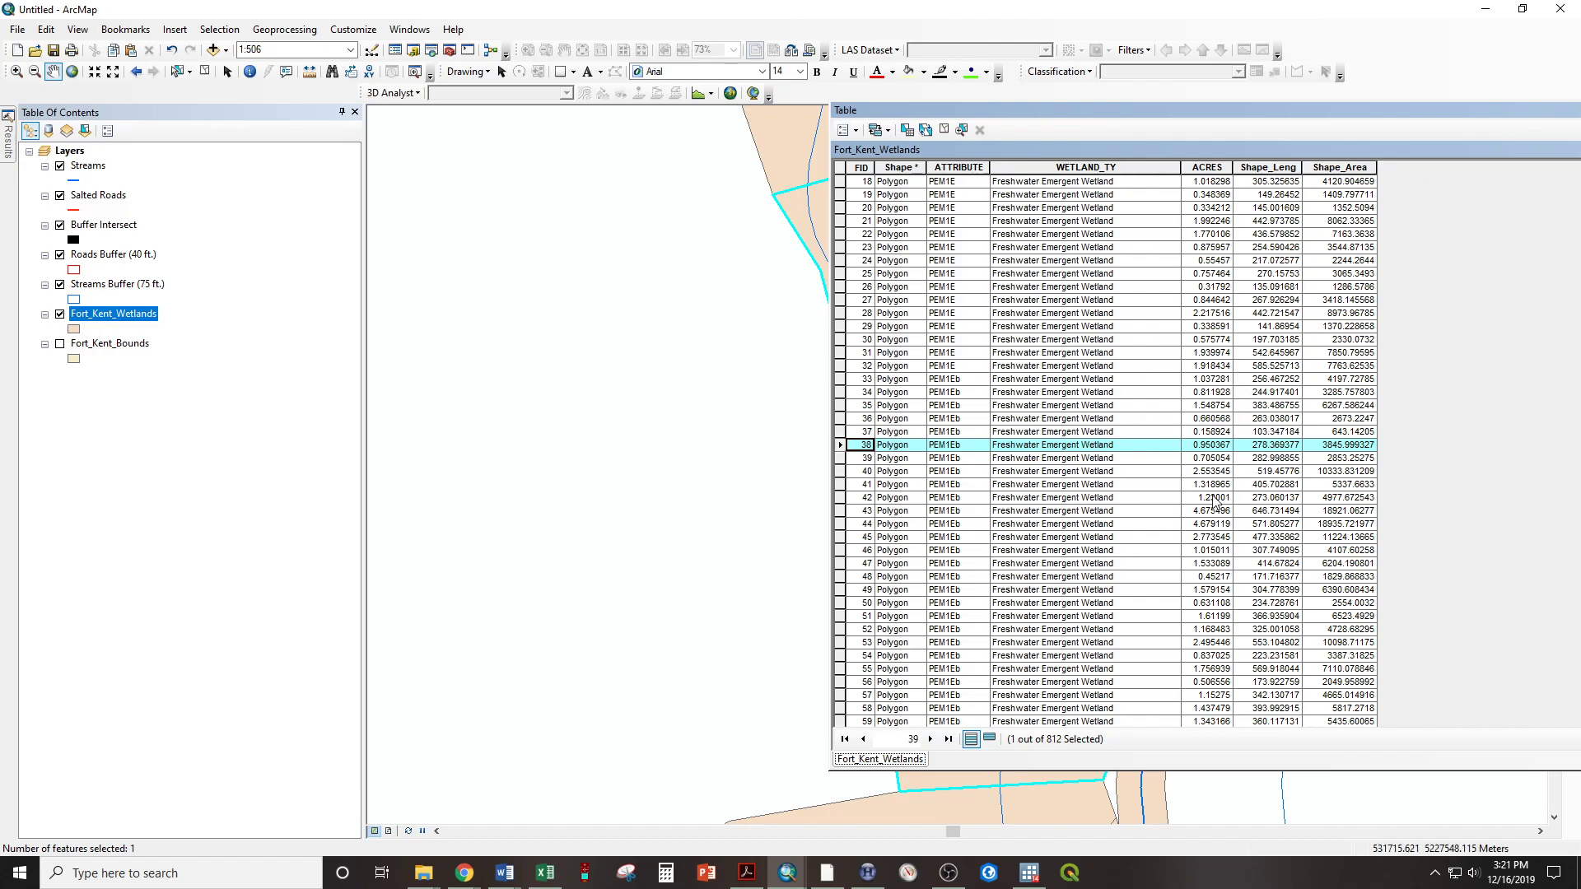
# Review the WETLAND_TY values down through the remaining wetland records and close the attribute table
pyautogui.scroll(-20, 1036, 458)
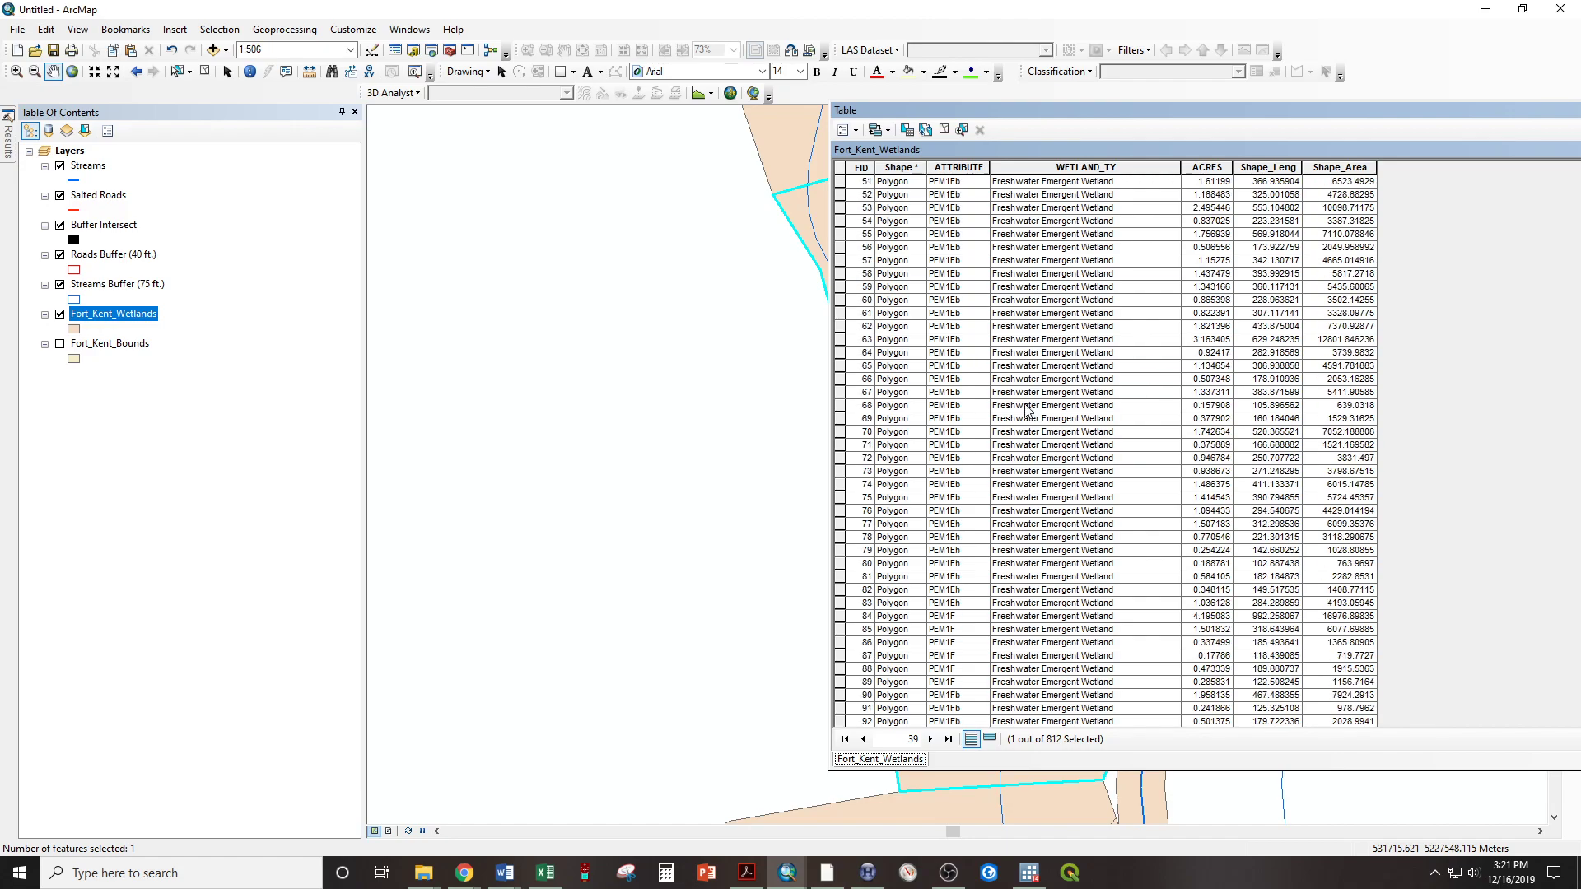
pyautogui.scroll(-20, 1036, 458)
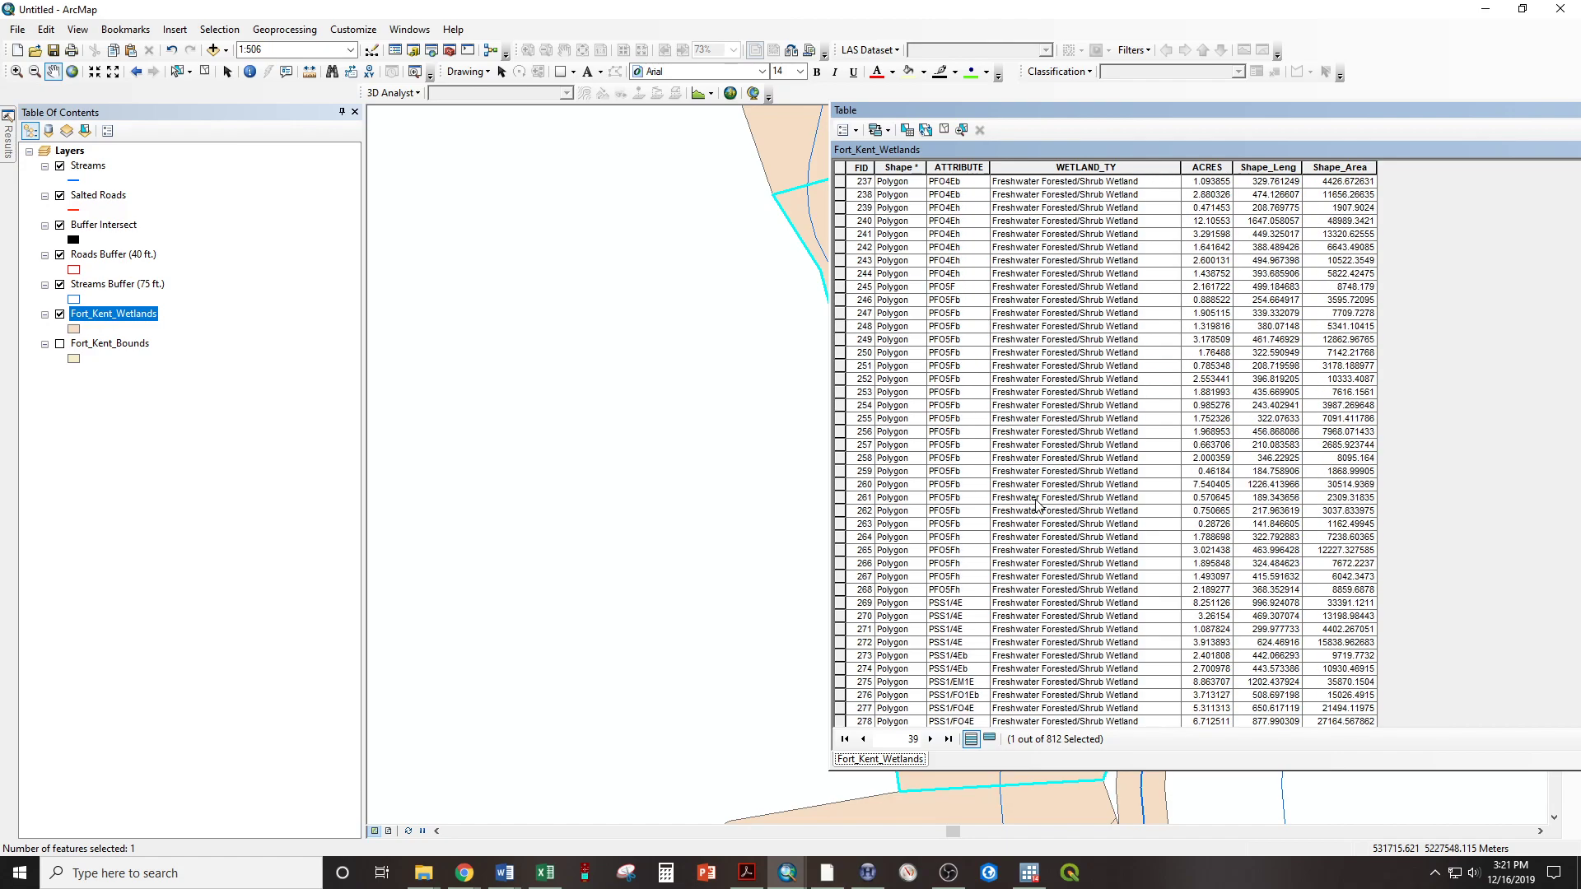
pyautogui.scroll(-20, 1039, 530)
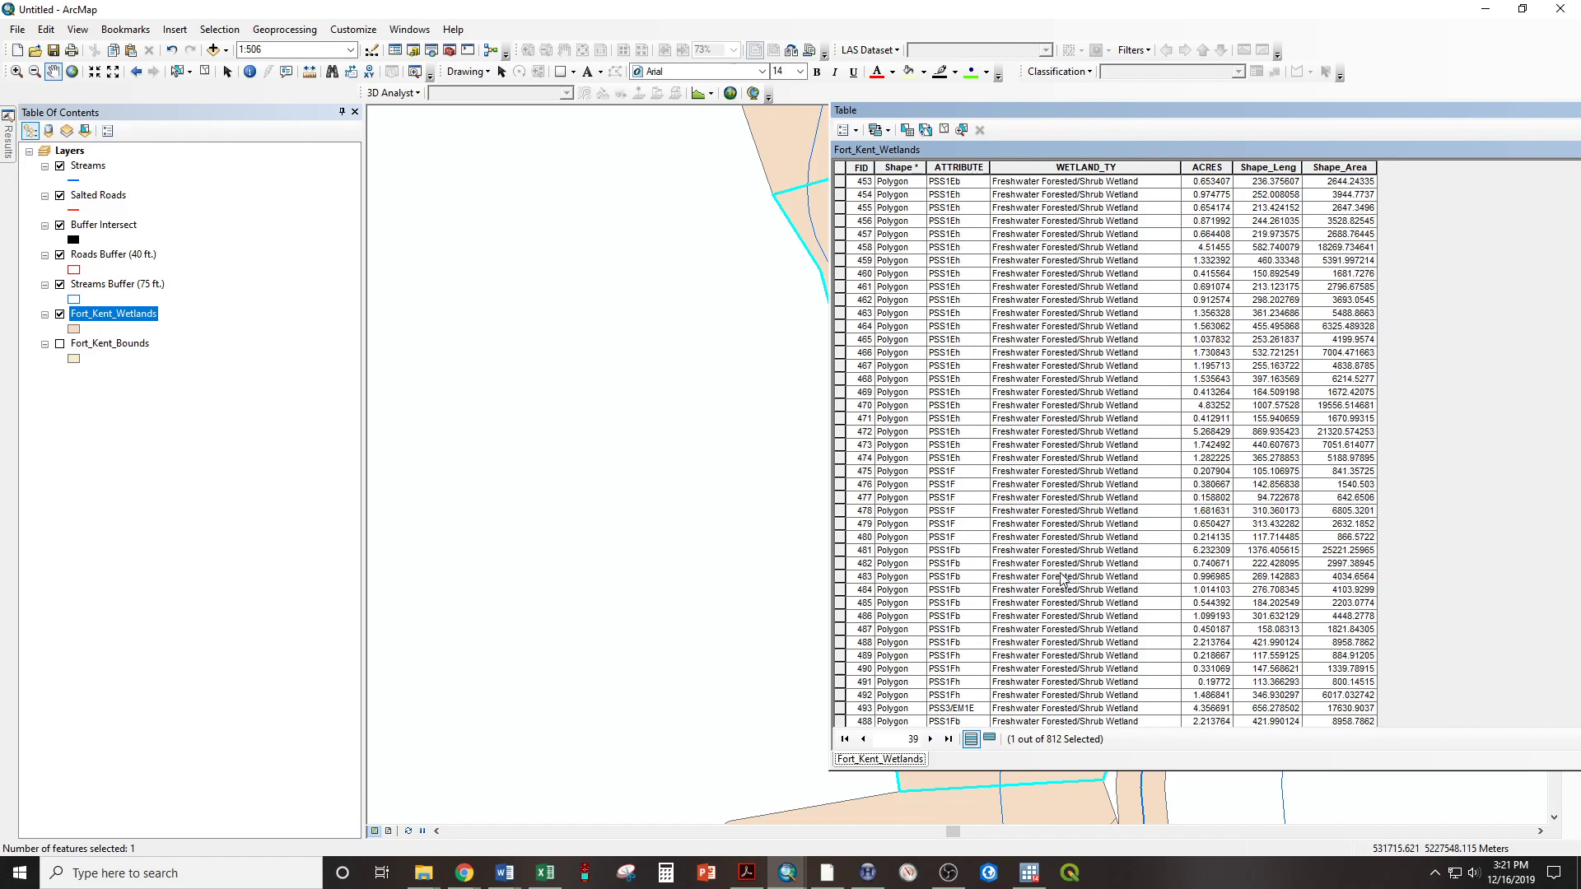
pyautogui.scroll(-20, 1060, 579)
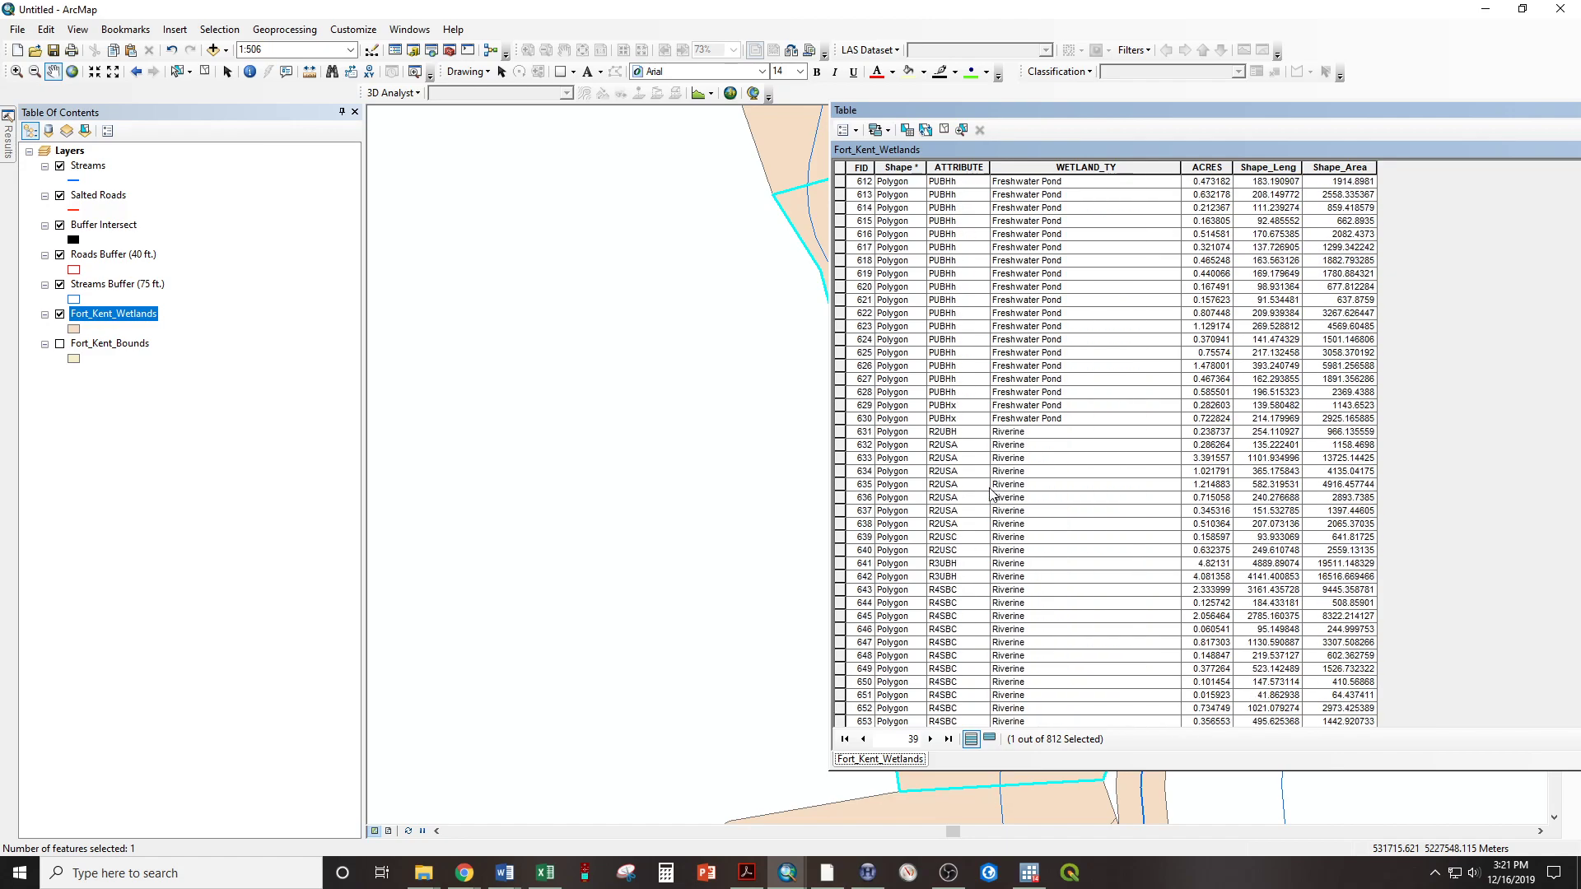
pyautogui.scroll(-18, 1000, 504)
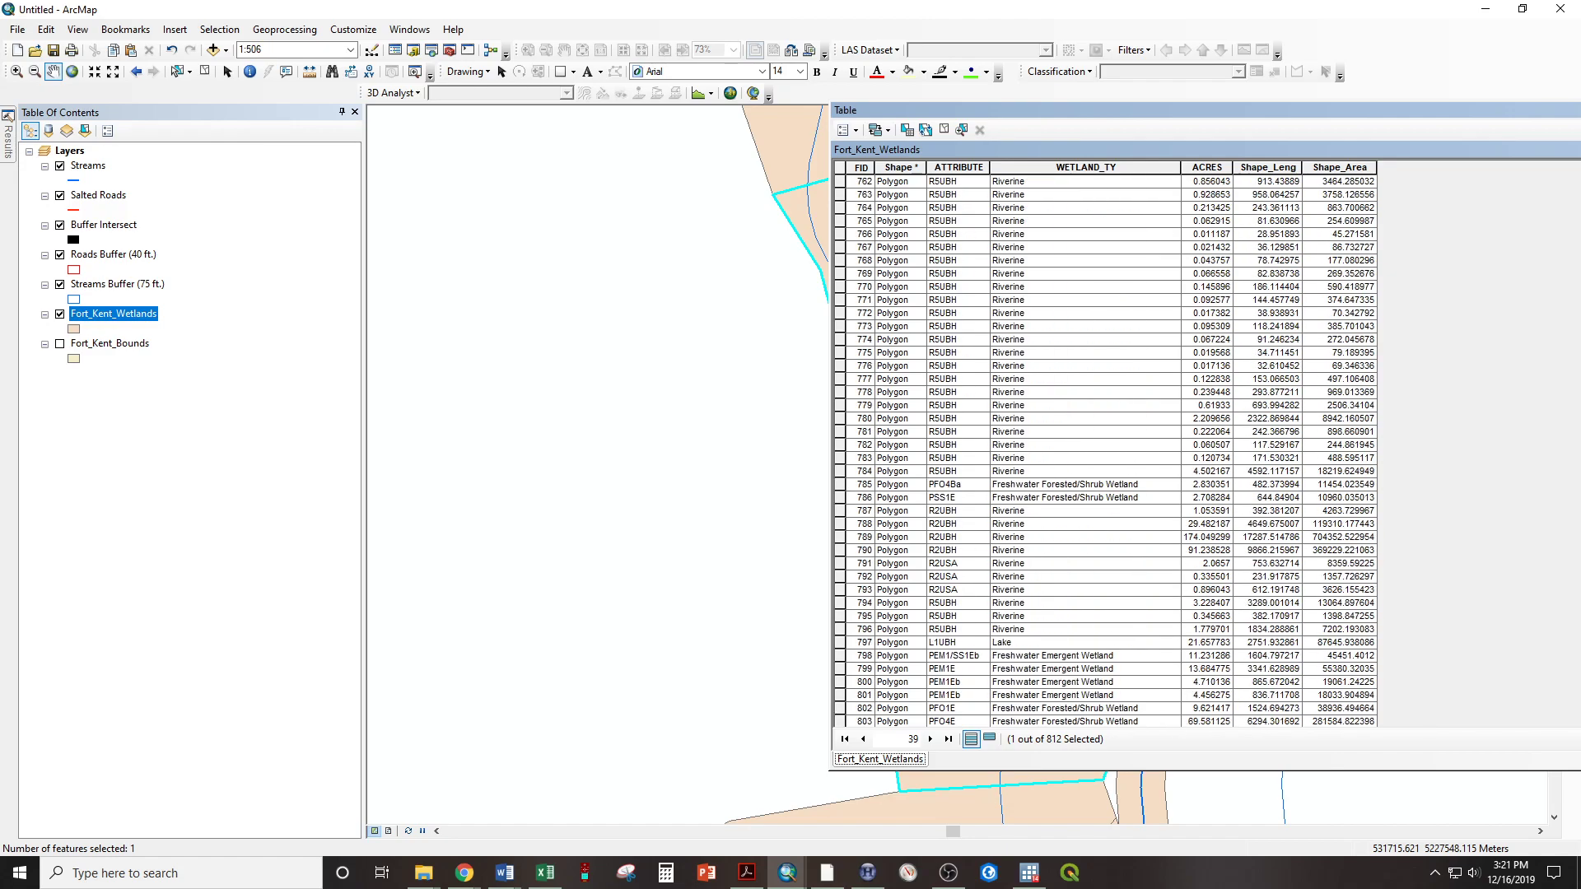
pyautogui.click(1580, 110)
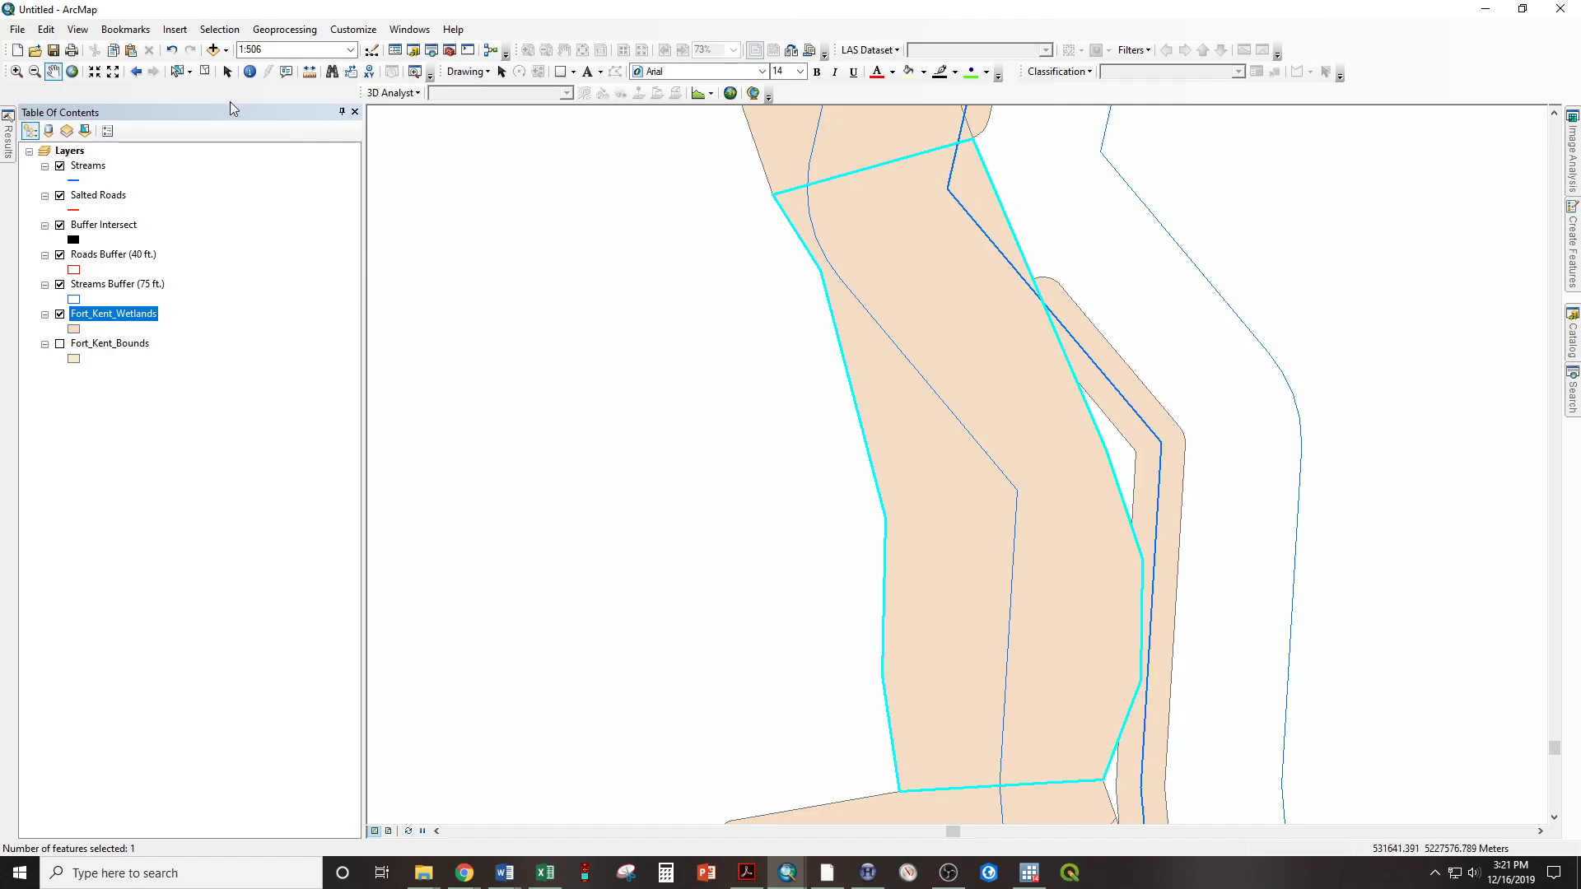
# Clear the selected wetland and return the map from the full wetlands extent to the central road and stream crossings at 1:8,000
pyautogui.click(204, 73)
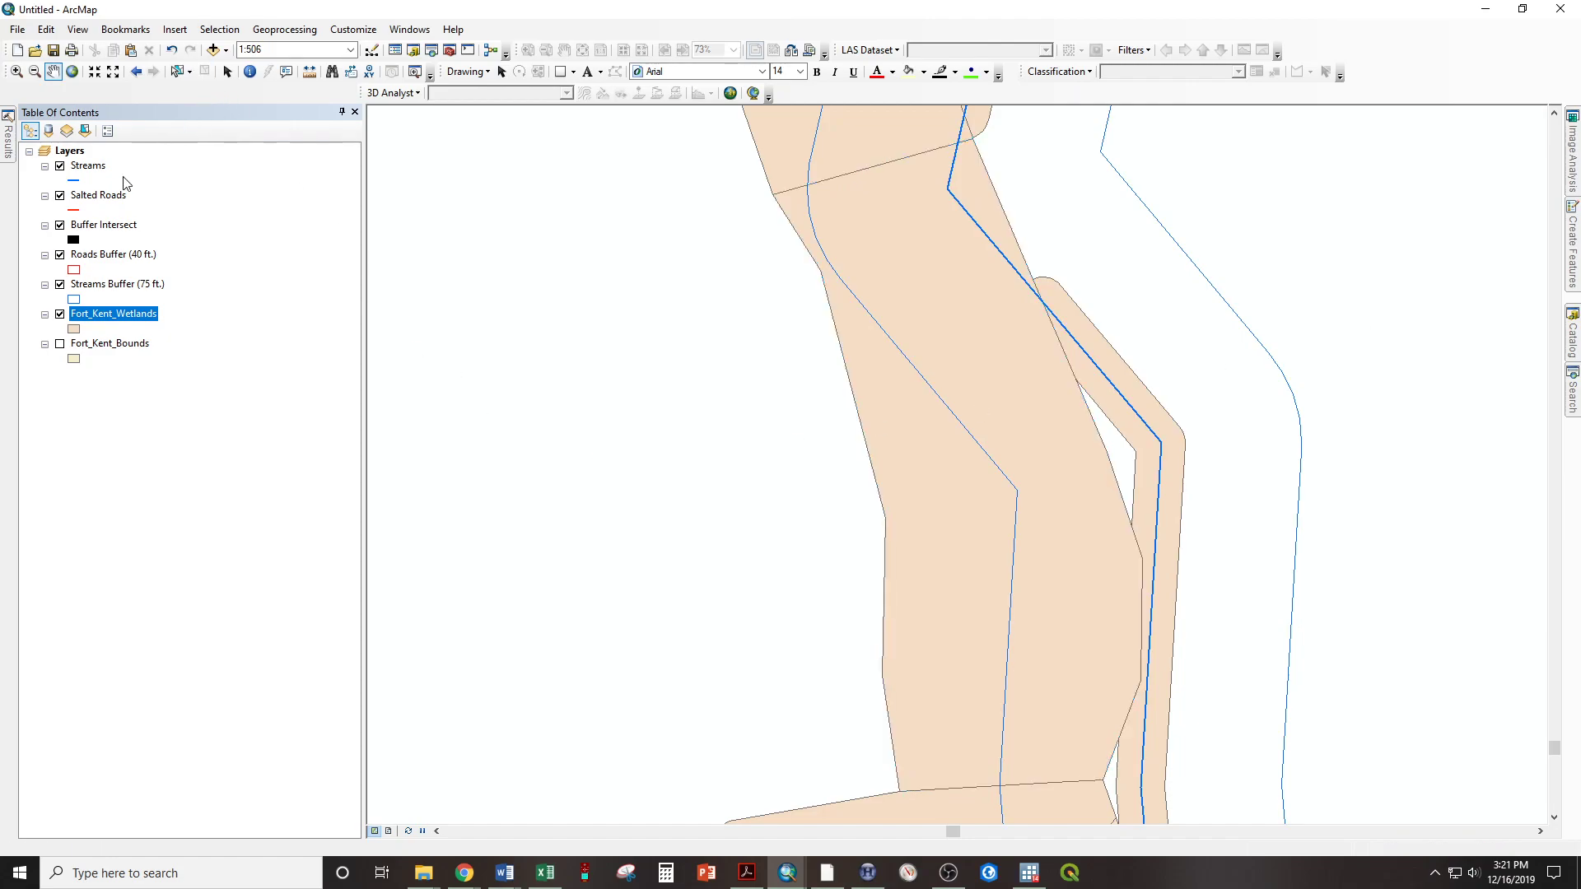
pyautogui.rightClick(97, 317)
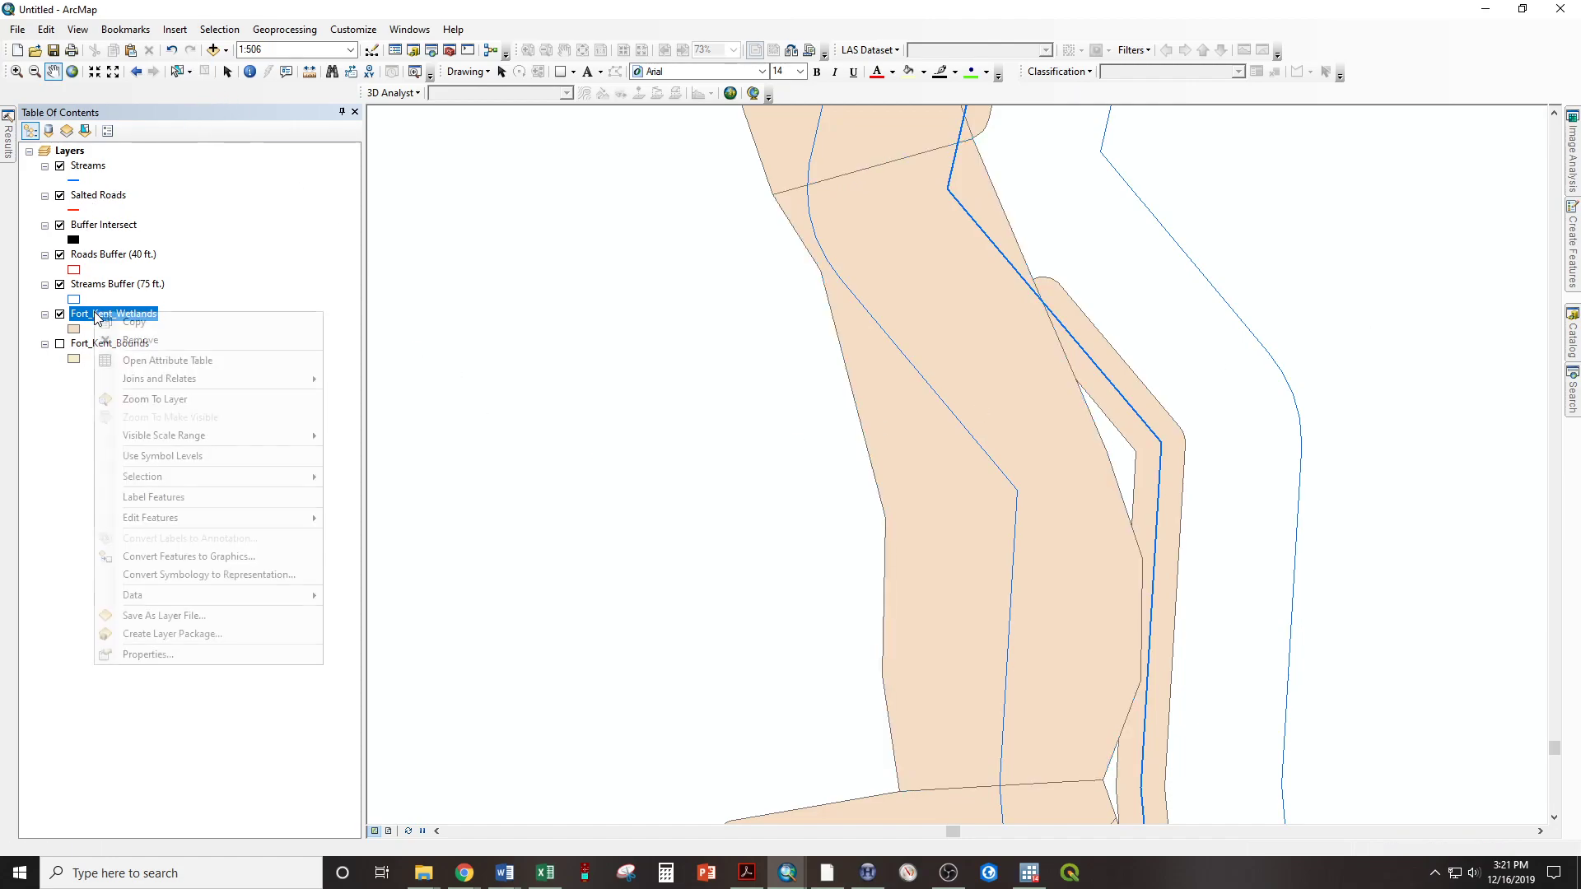
pyautogui.click(149, 399)
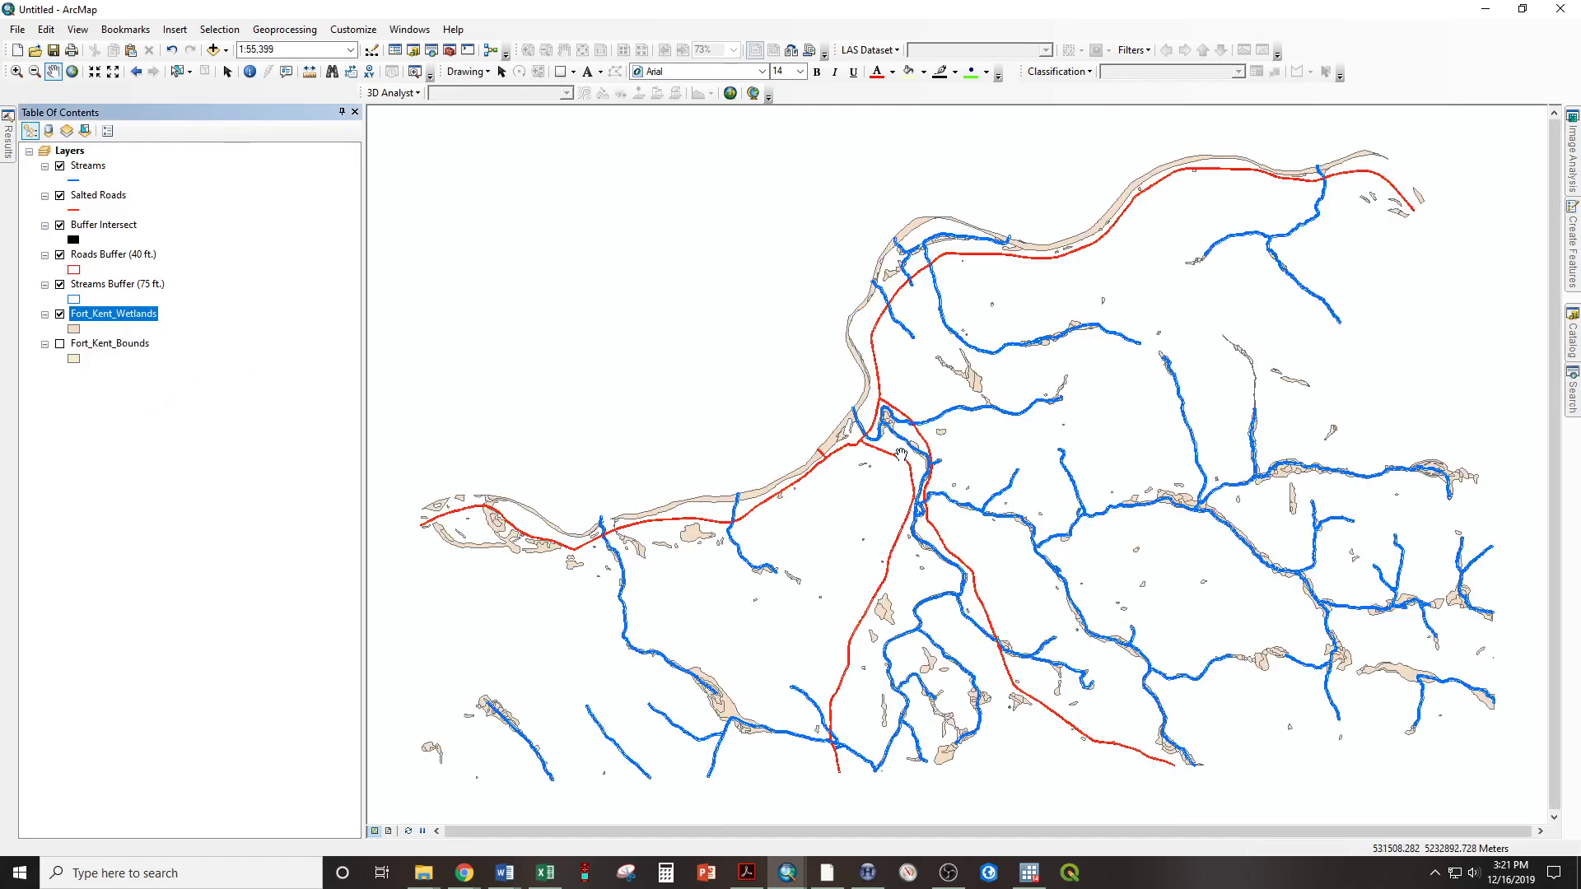
pyautogui.scroll(3, 883, 361)
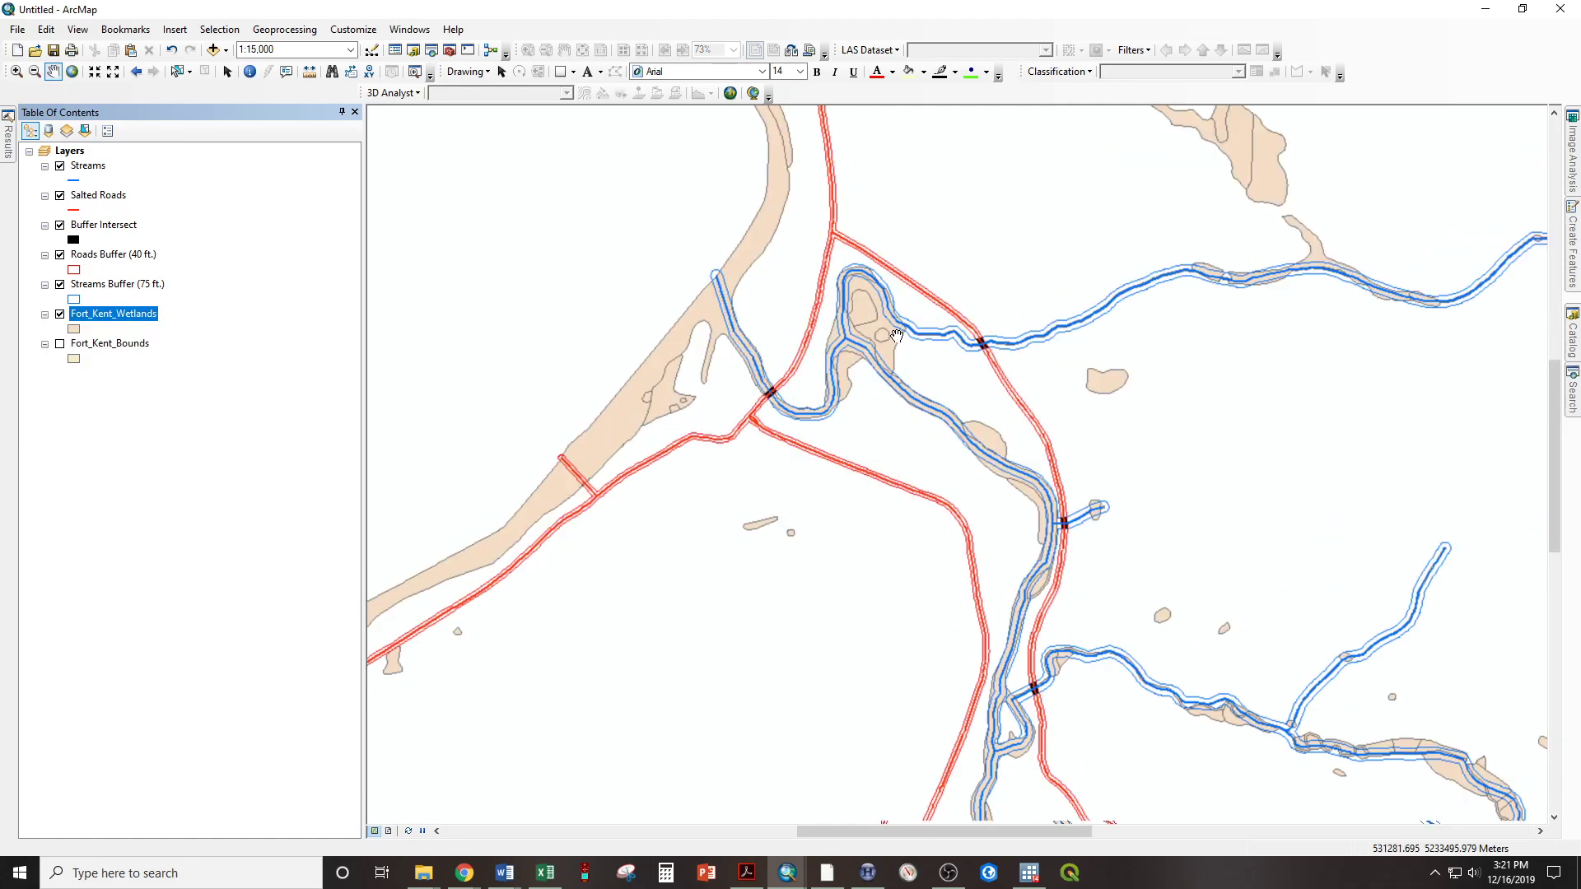
pyautogui.scroll(2, 884, 360)
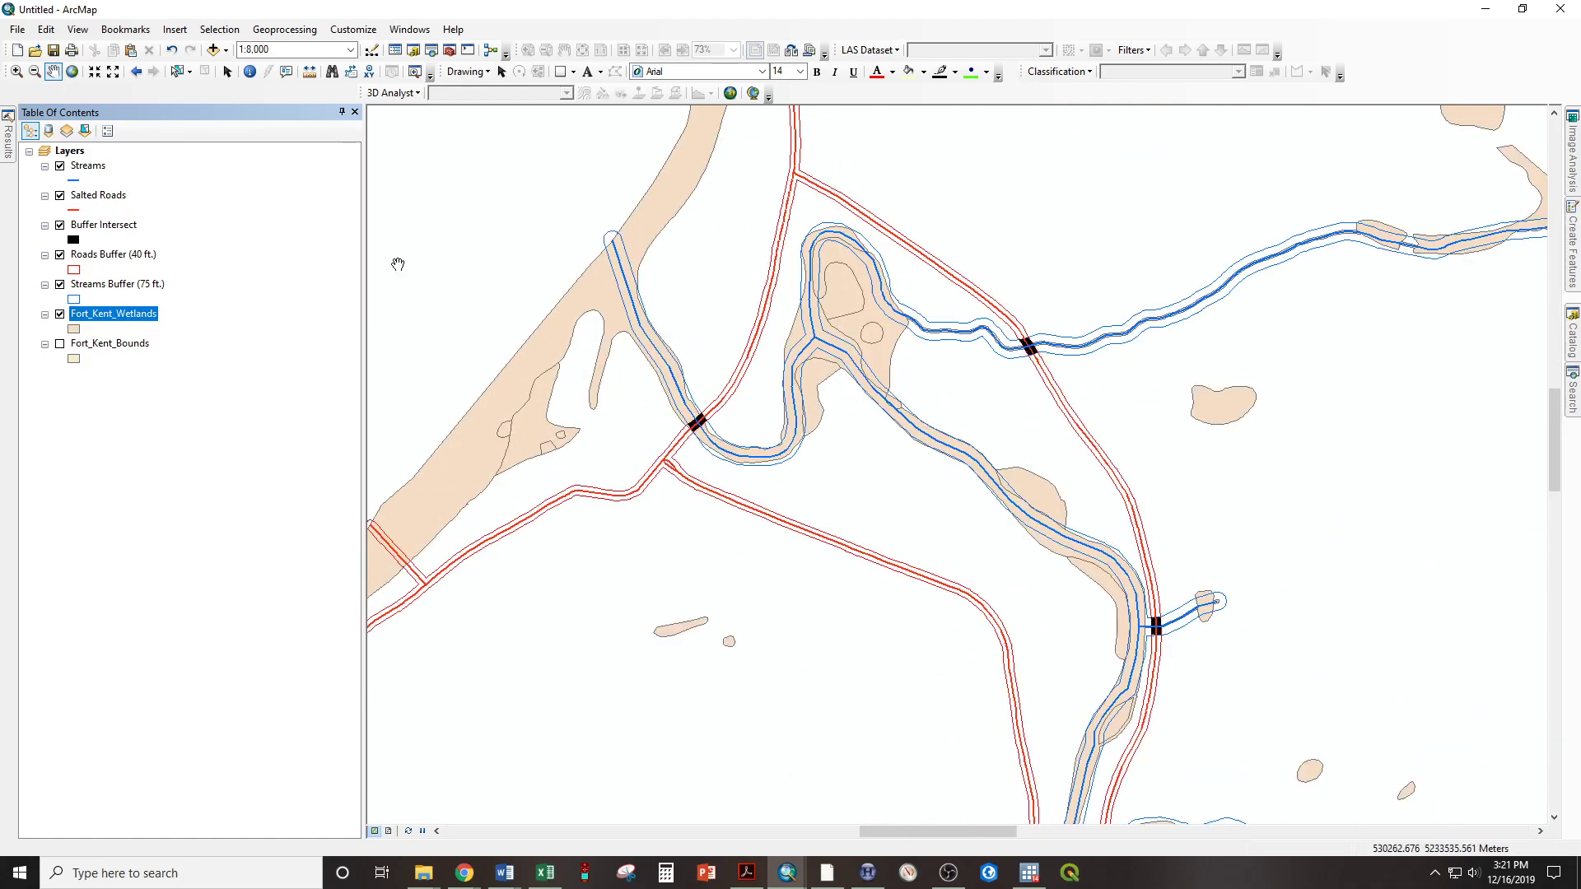
# Symbolize Fort_Kent_Wetlands by unique values of WETLAND_TY with all values added, and turn off the all other values class
pyautogui.doubleClick(116, 316)
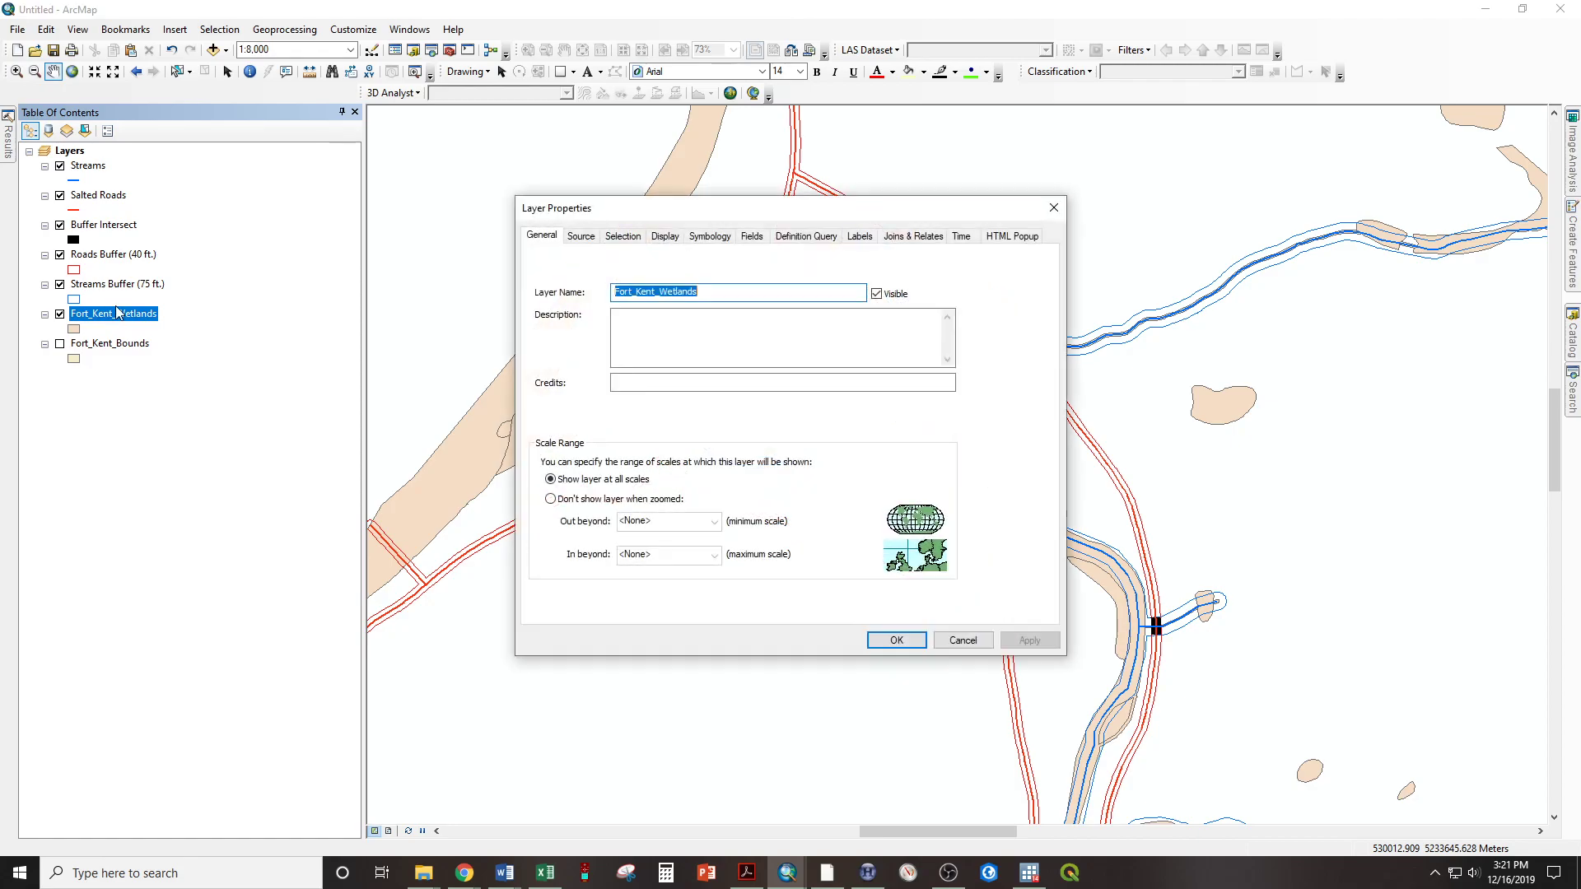
pyautogui.click(704, 239)
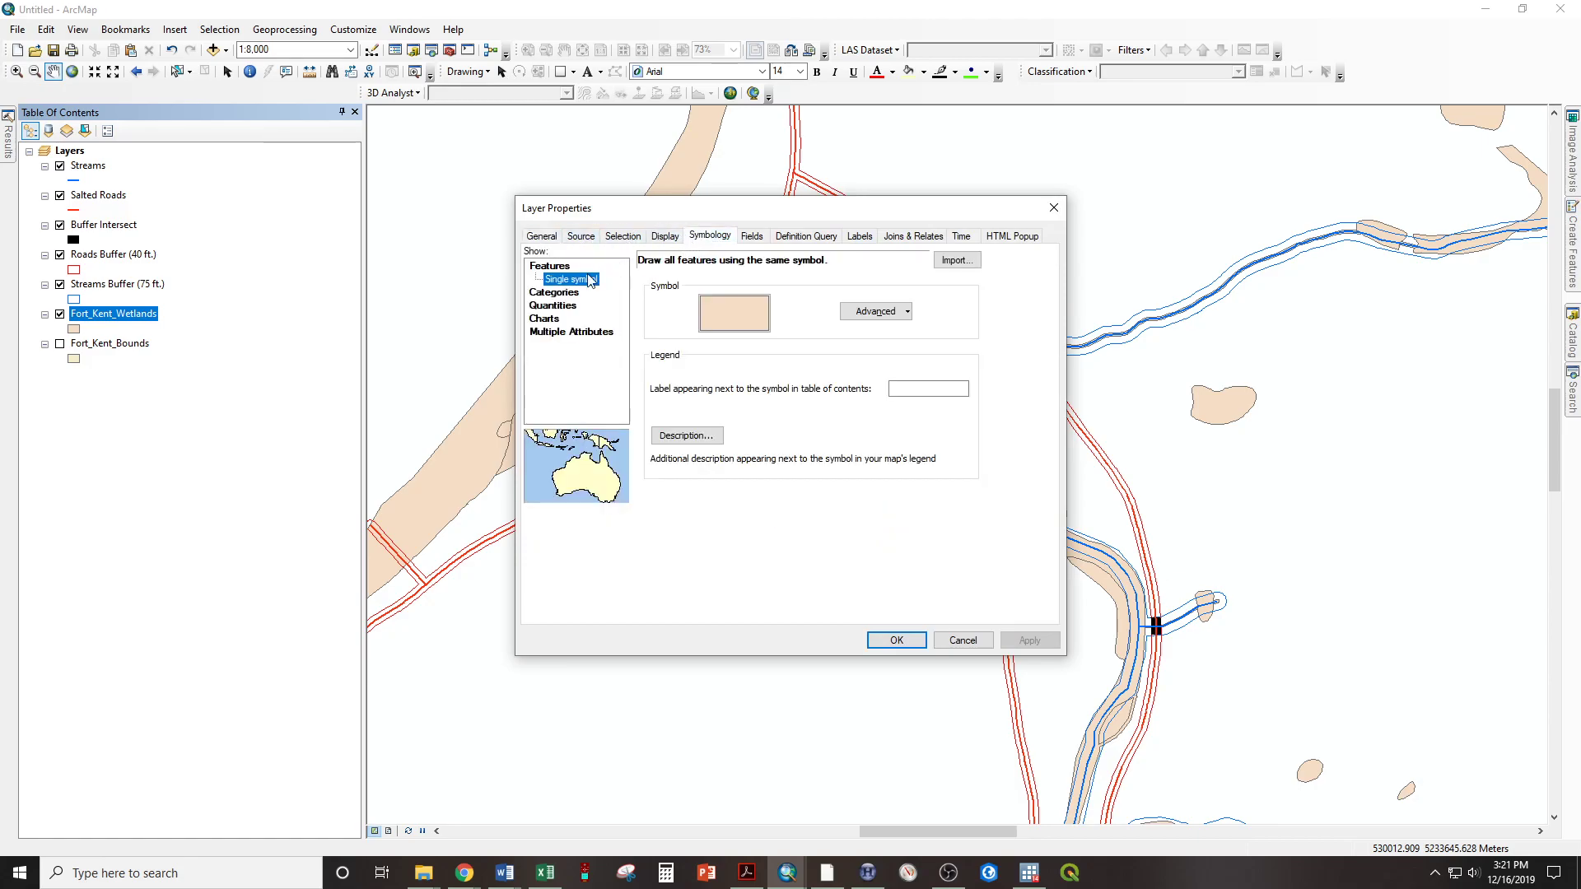
pyautogui.click(544, 295)
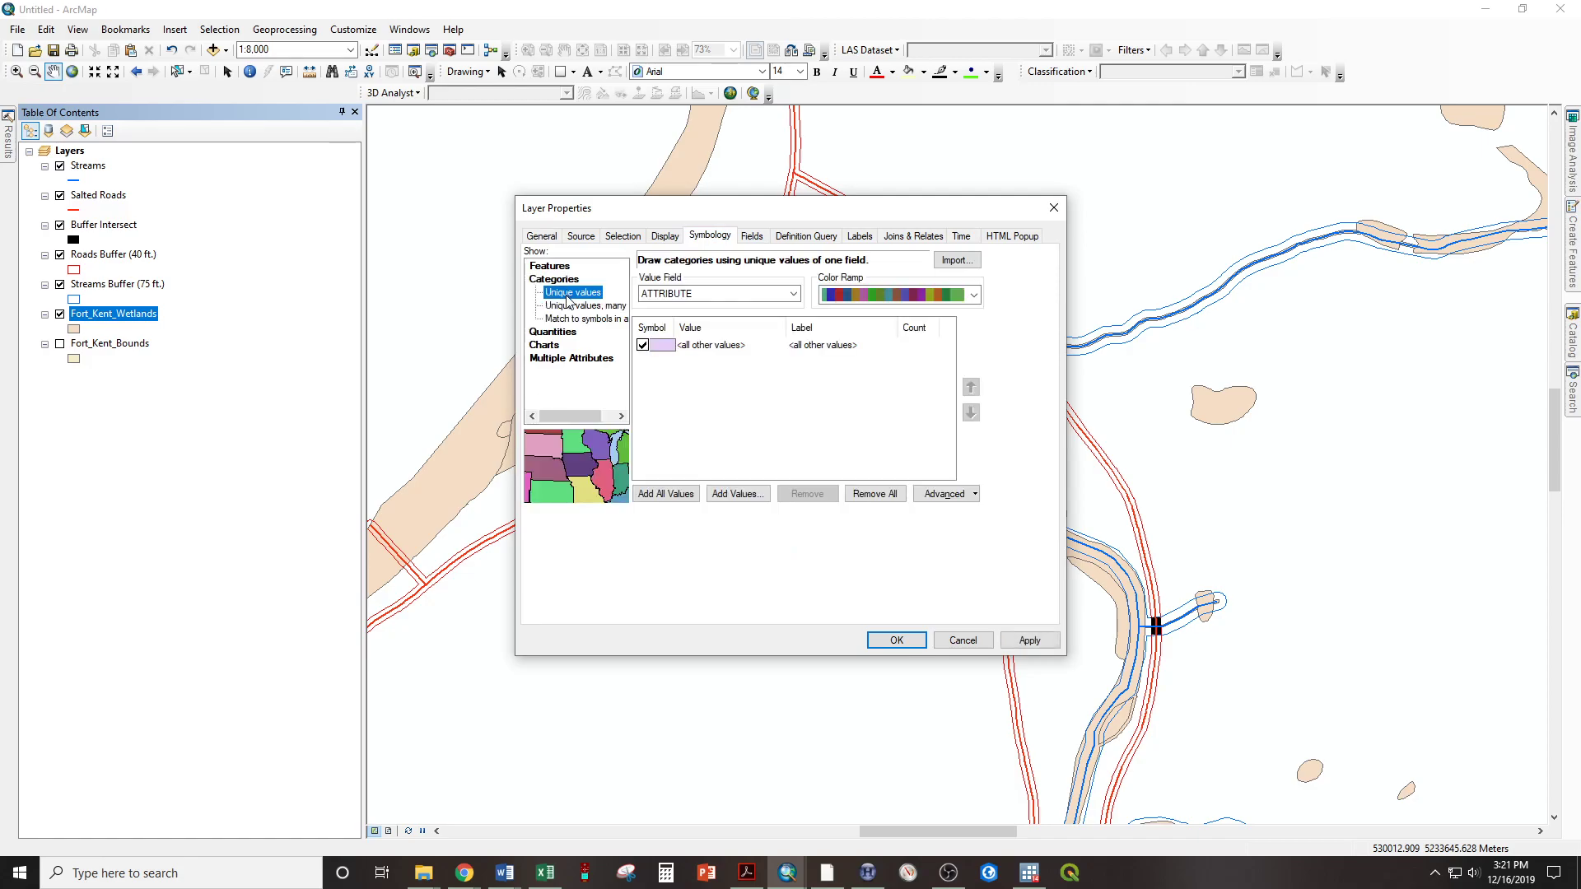
pyautogui.click(669, 293)
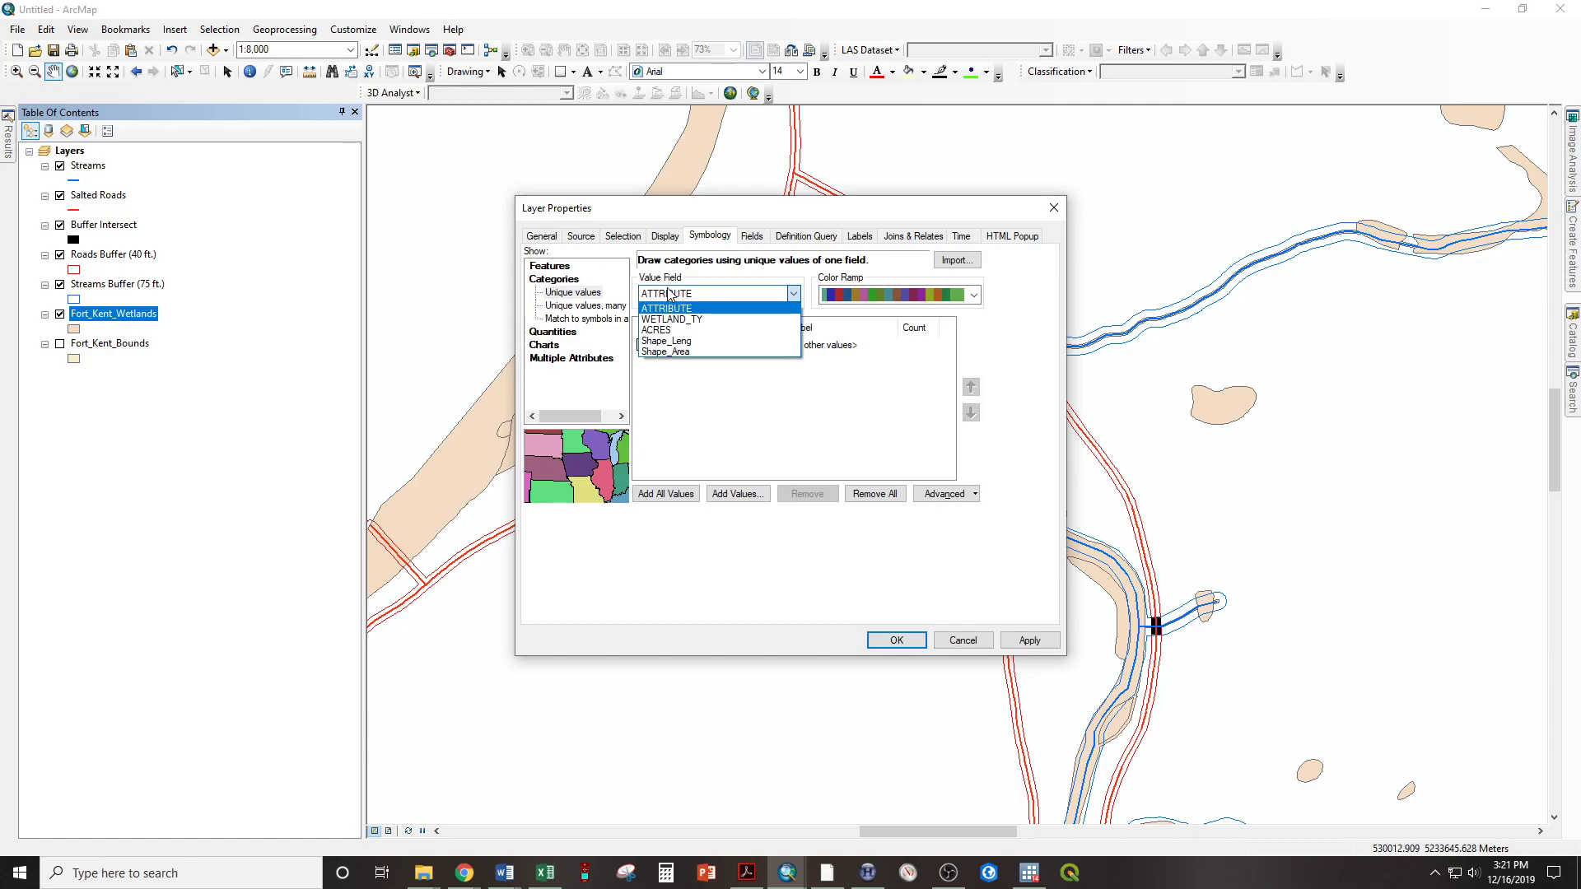
pyautogui.click(685, 321)
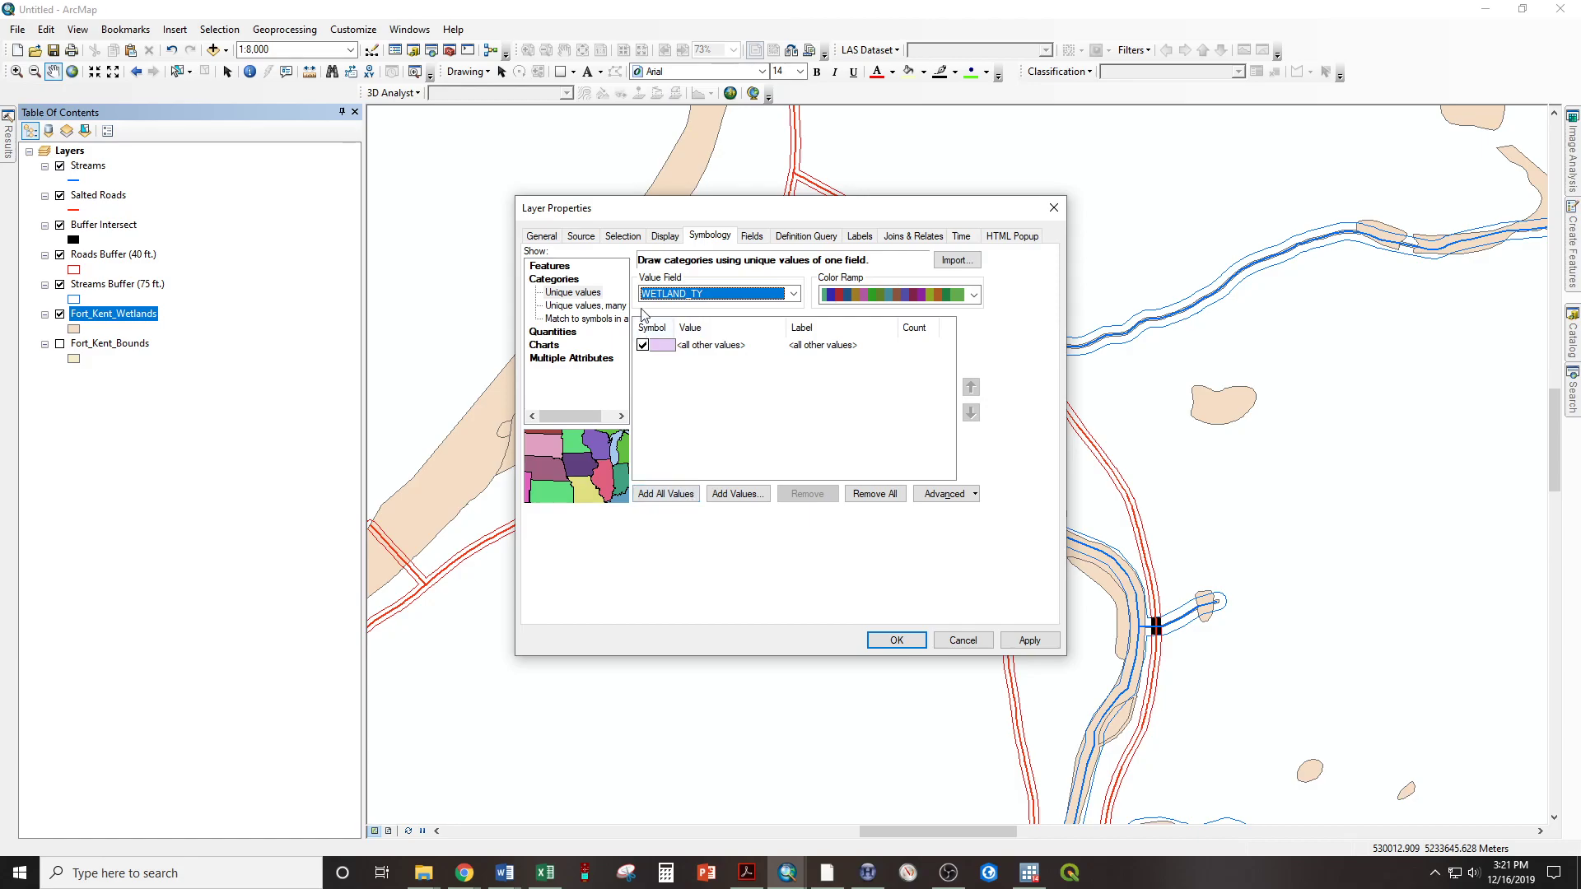
pyautogui.click(659, 494)
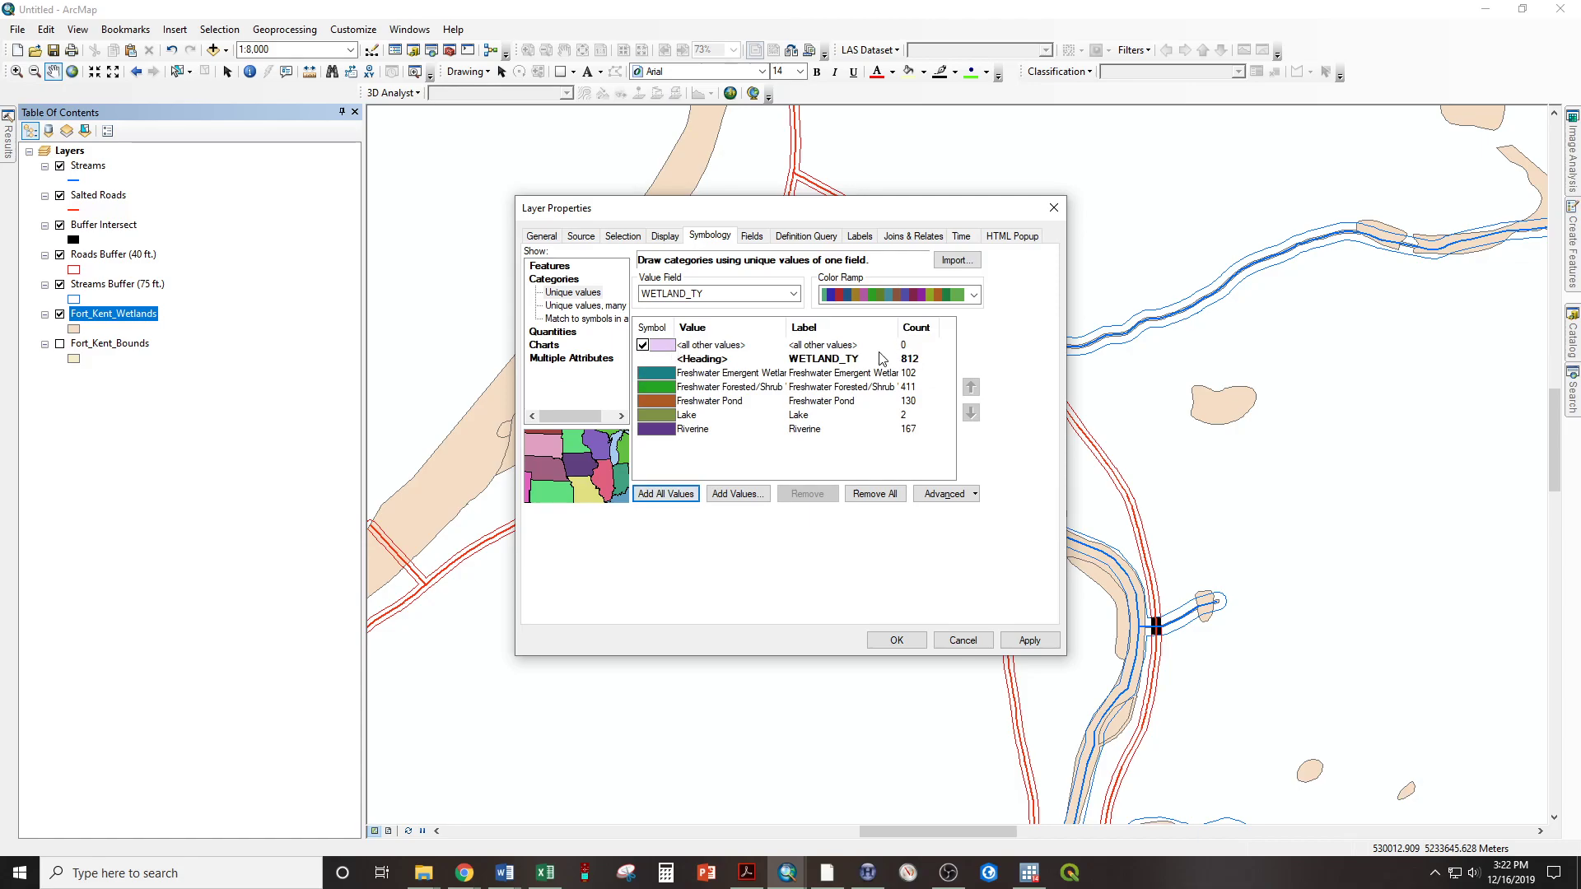
pyautogui.click(643, 345)
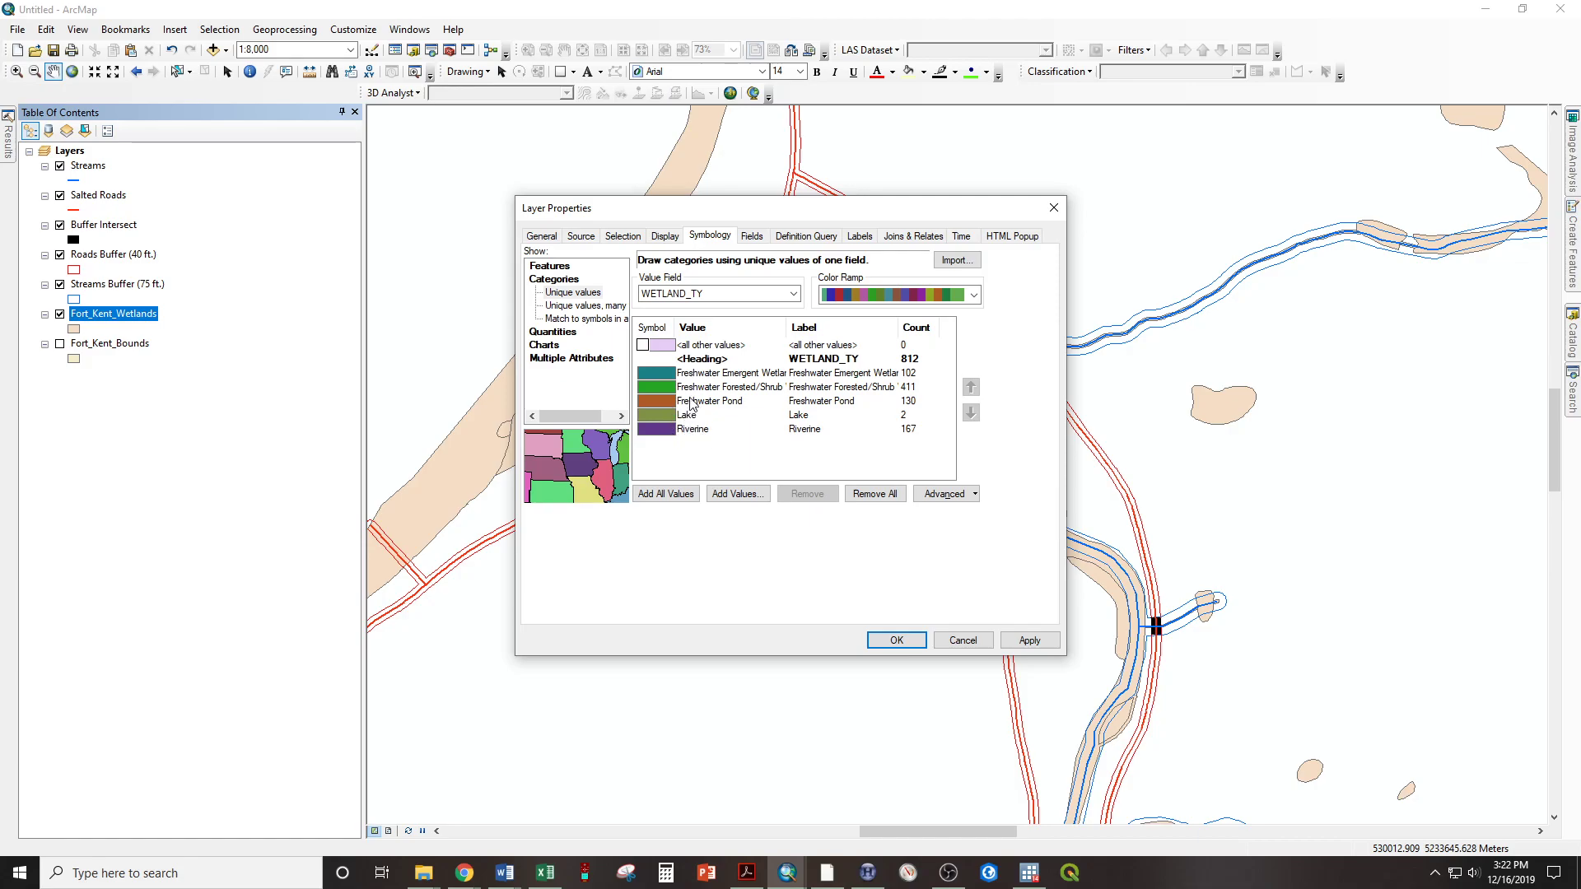
# Apply the ESRI Blue symbol to the Riverine, Lake, and Freshwater Pond classes
pyautogui.doubleClick(663, 430)
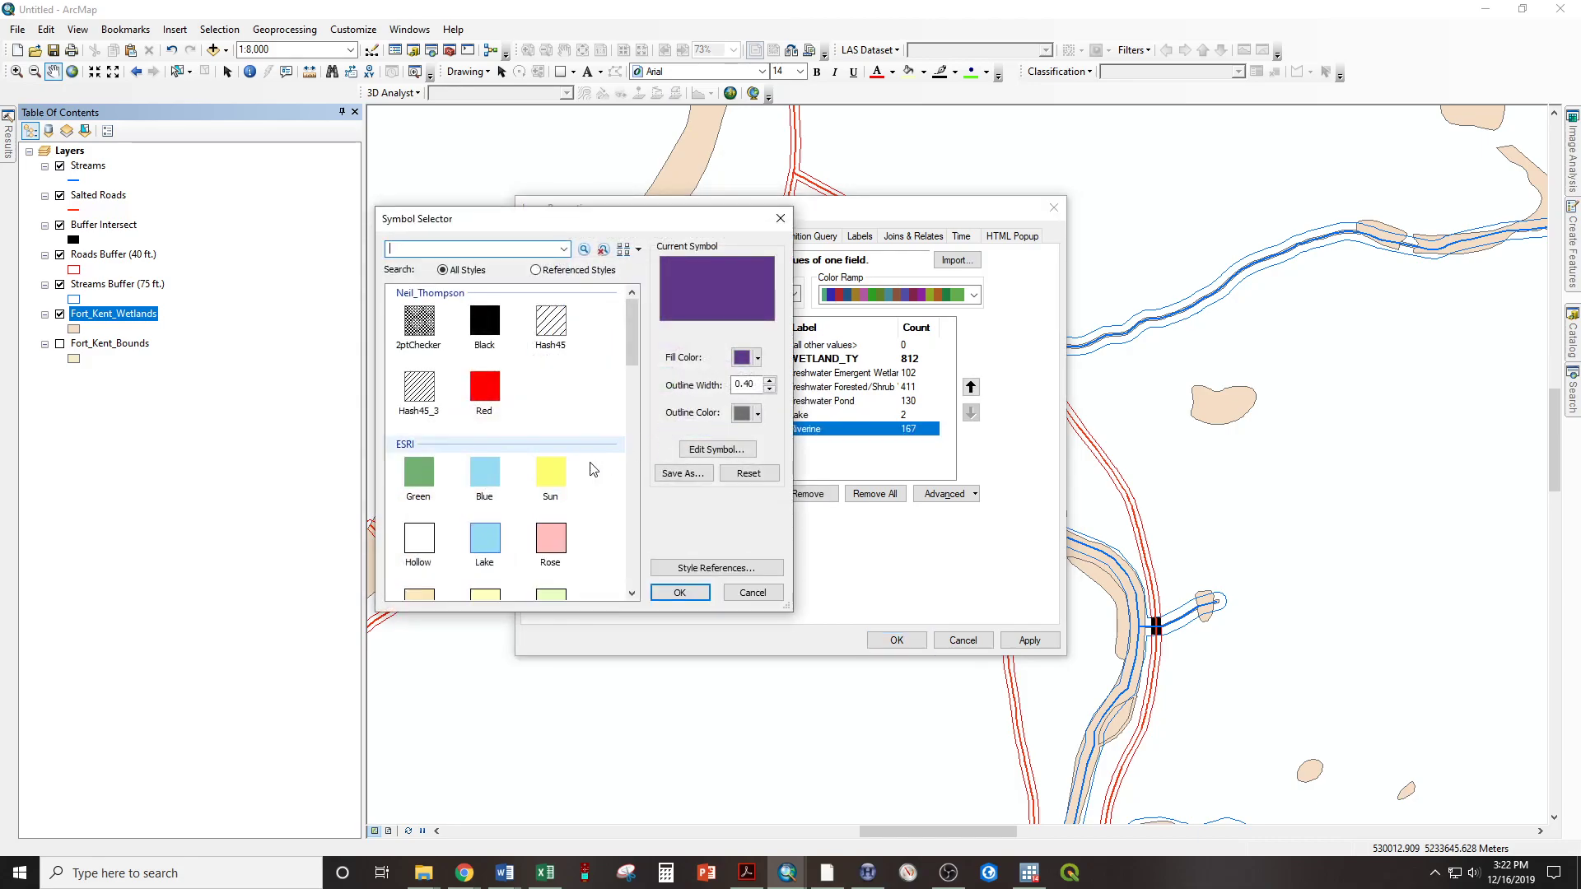
pyautogui.doubleClick(485, 474)
pyautogui.click(651, 415)
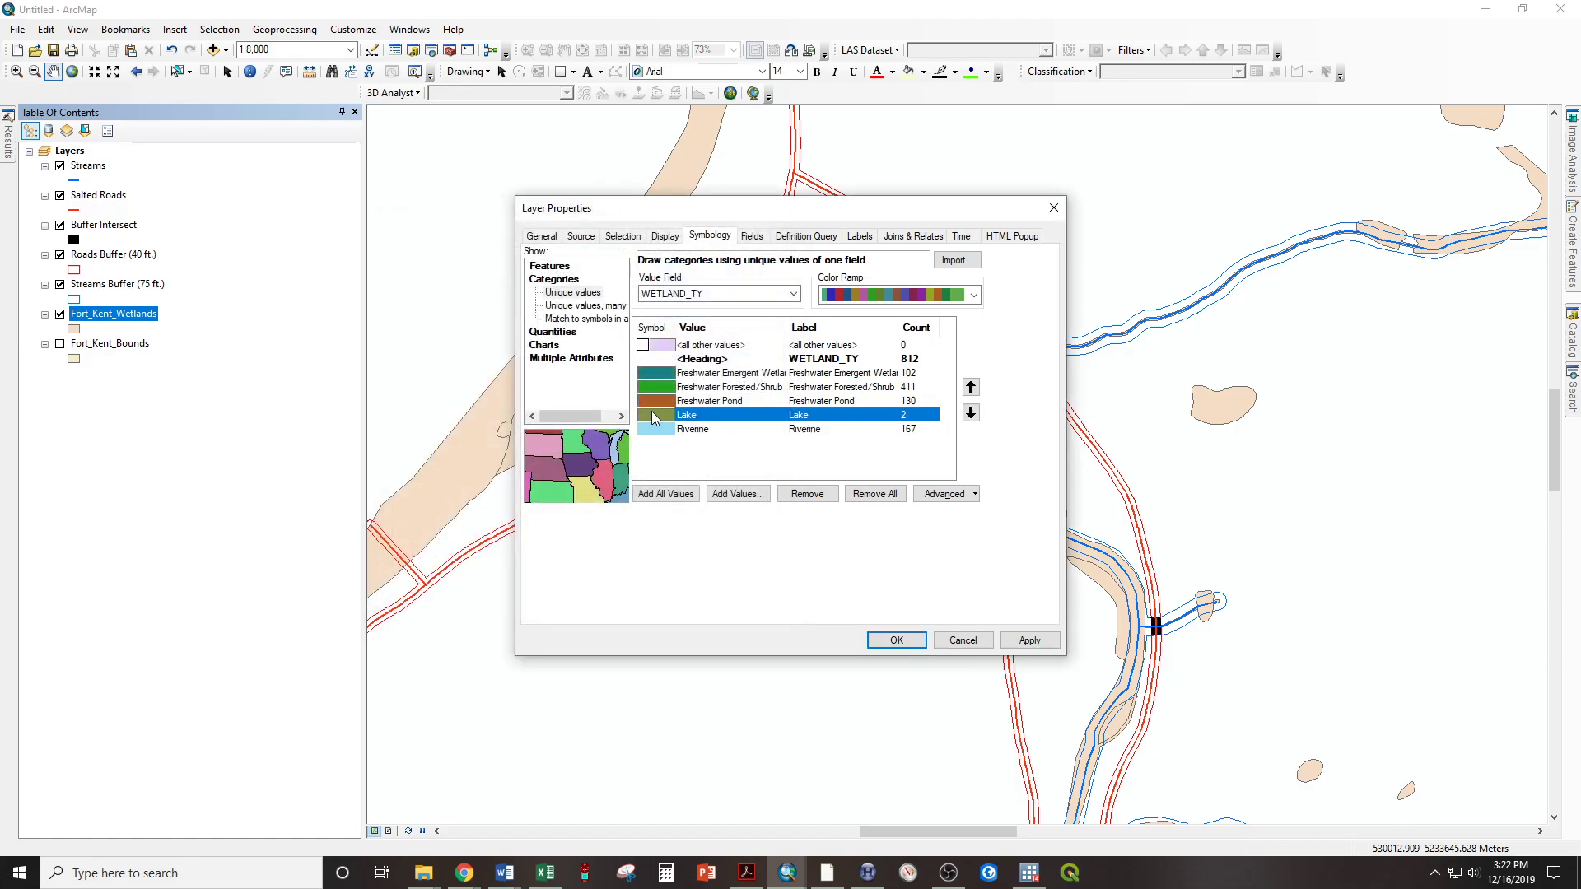
pyautogui.doubleClick(651, 414)
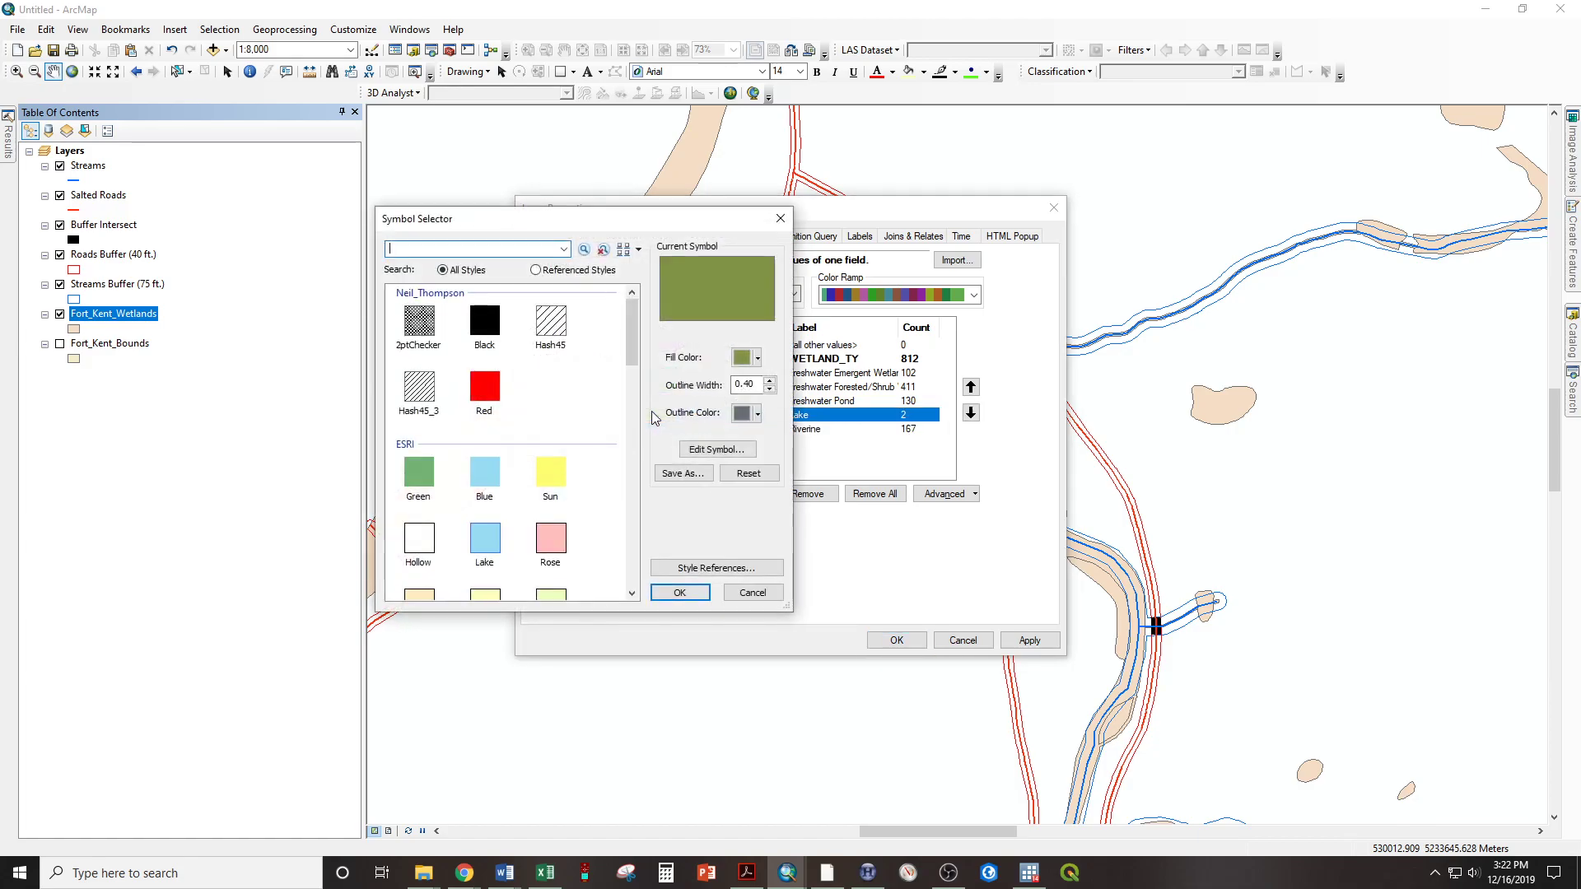
pyautogui.doubleClick(486, 473)
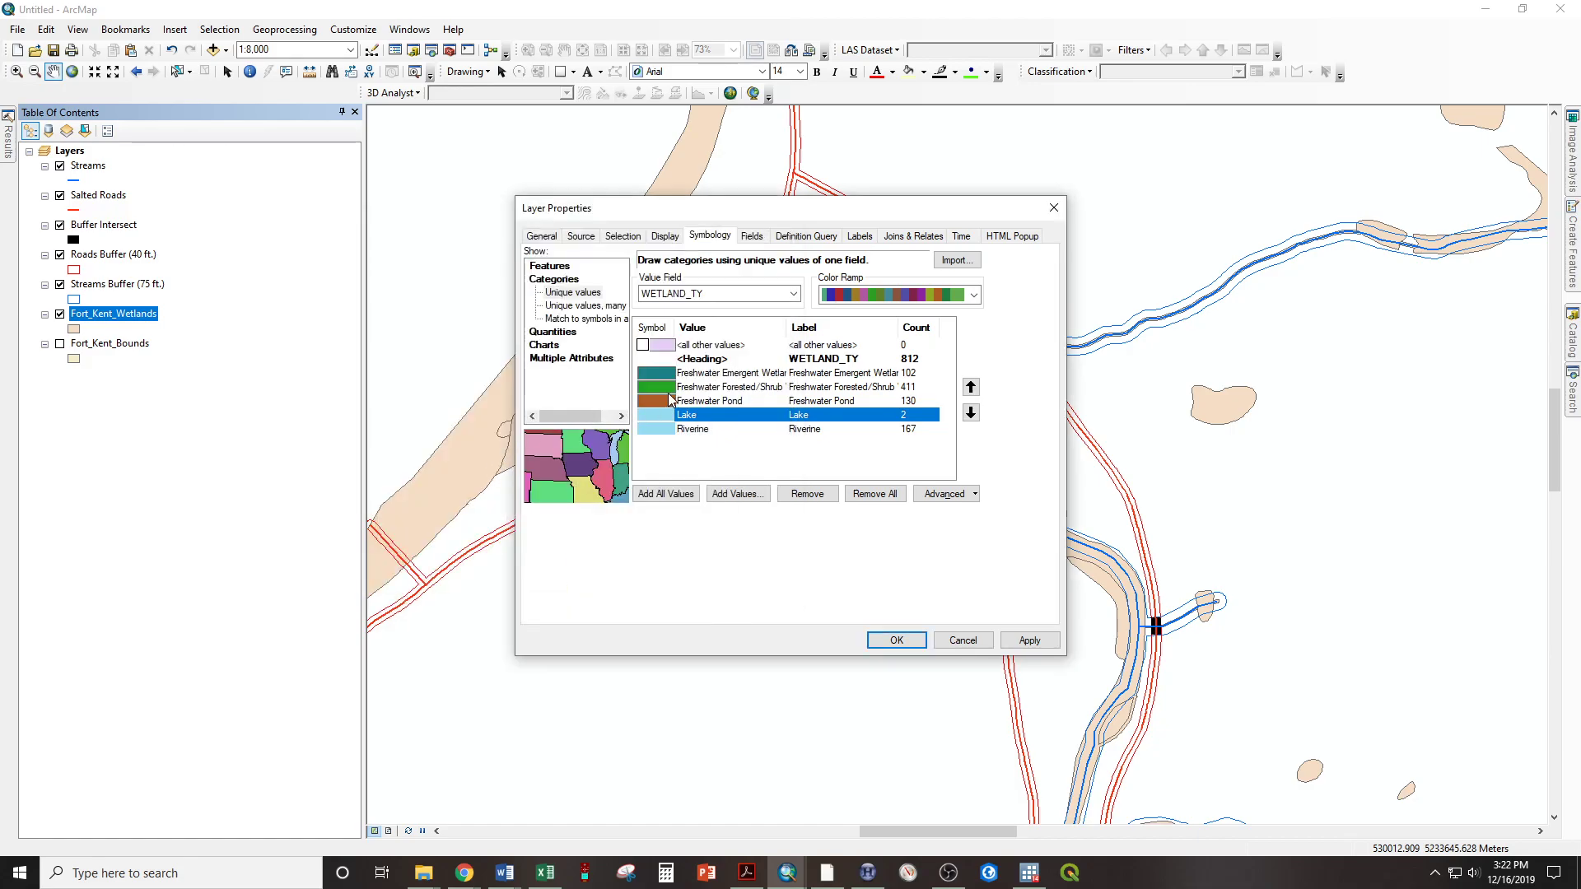
pyautogui.click(672, 401)
pyautogui.doubleClick(672, 401)
pyautogui.doubleClick(486, 472)
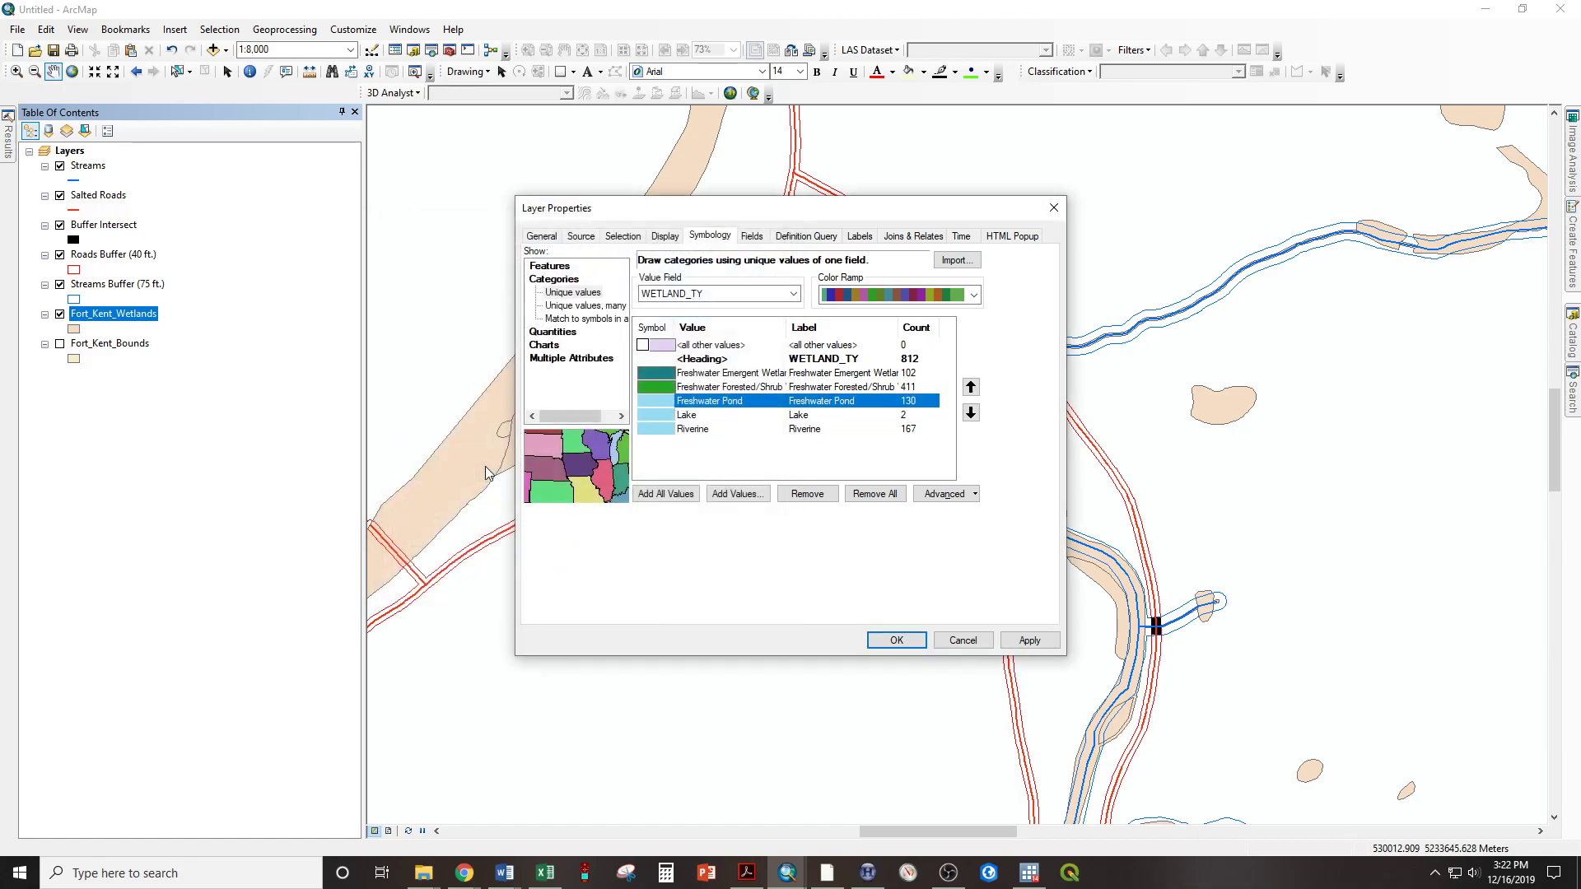
# Apply the ESRI Green symbol to the Freshwater Forested/Shrub and Freshwater Emergent Wetland classes and apply the wetlands symbology to the map
pyautogui.doubleClick(660, 389)
pyautogui.click(418, 478)
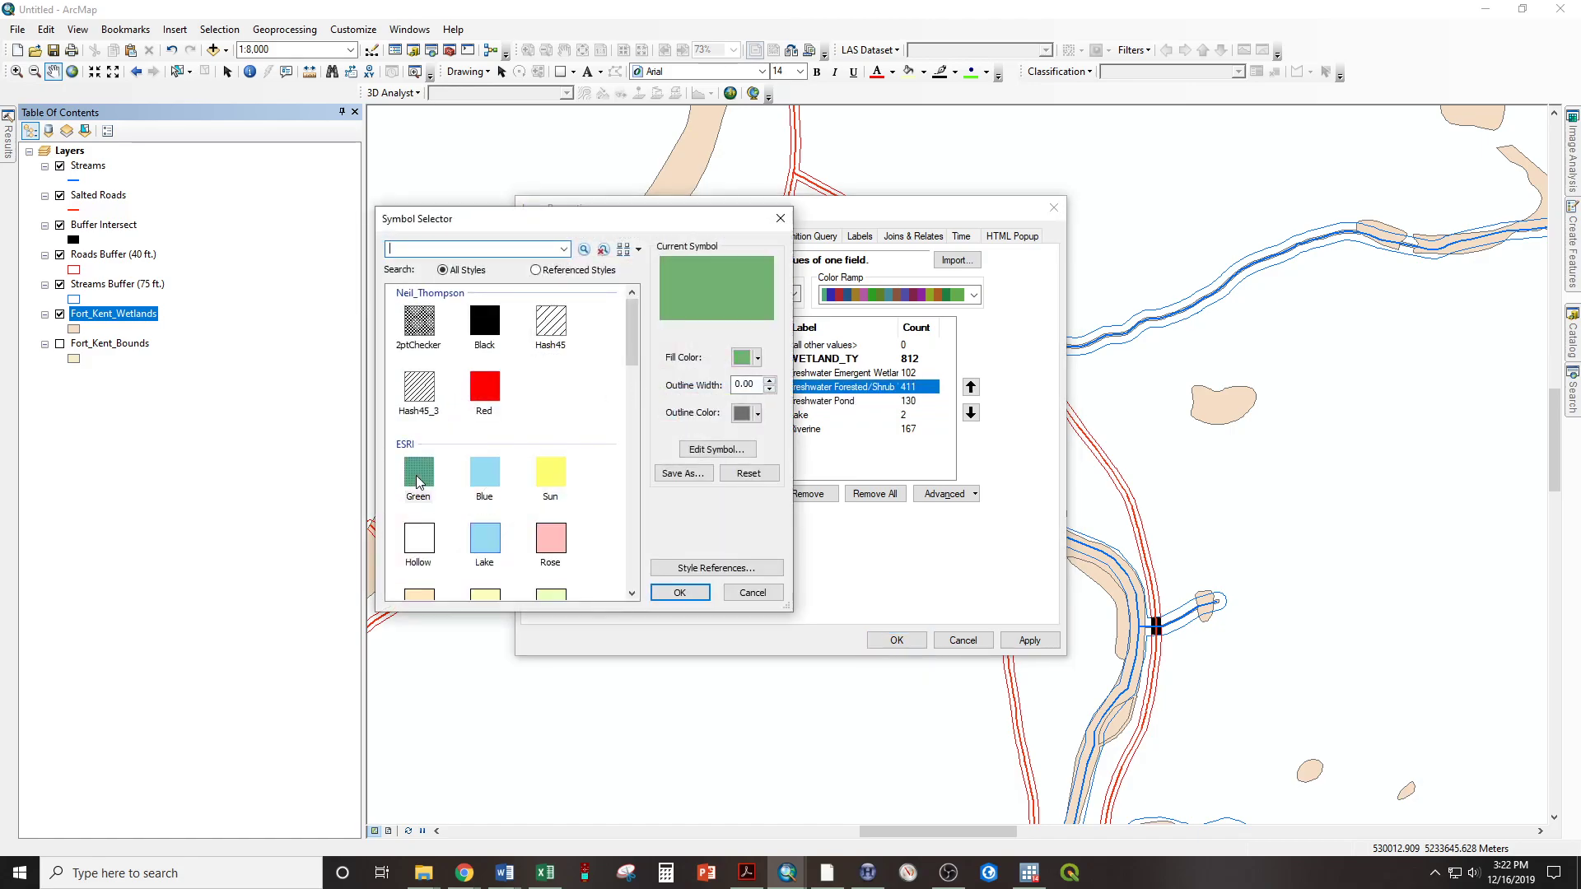
pyautogui.doubleClick(418, 482)
pyautogui.doubleClick(644, 370)
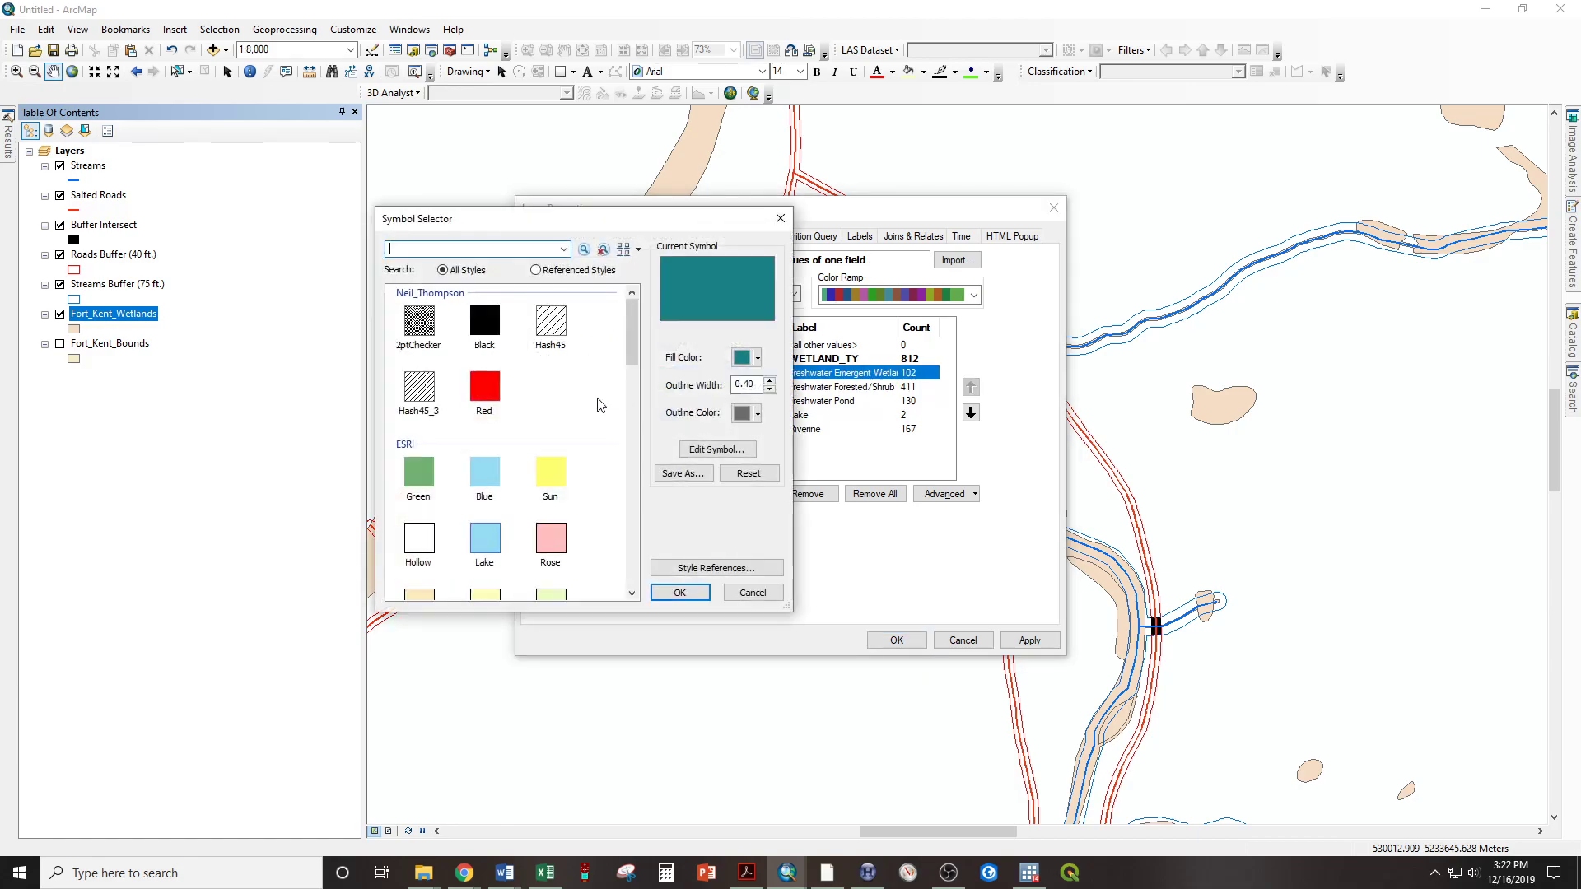
pyautogui.doubleClick(424, 469)
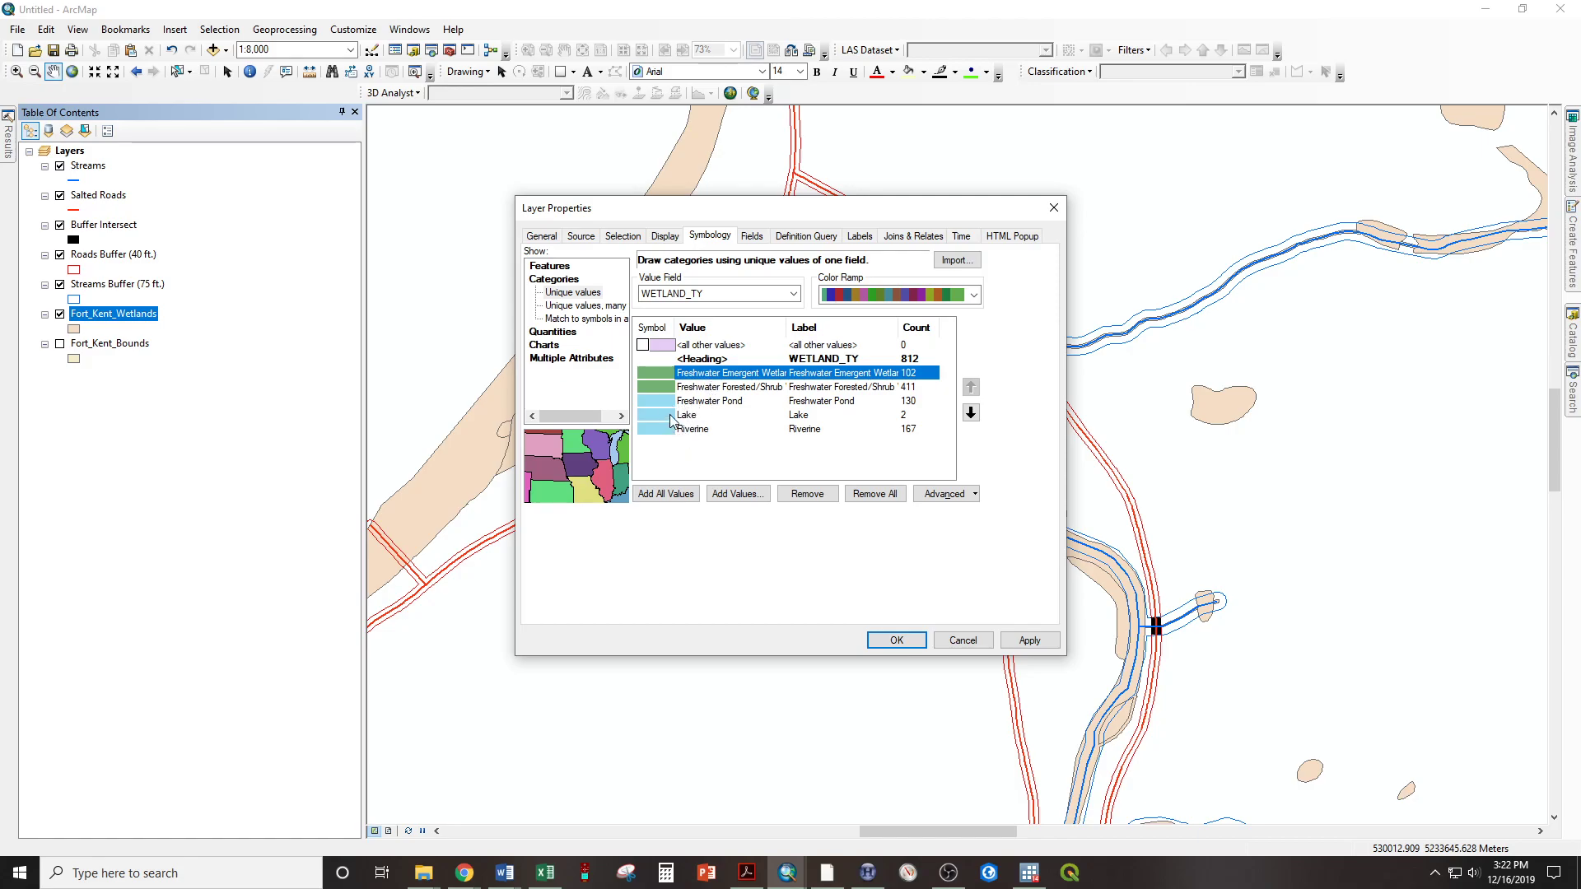
pyautogui.click(896, 642)
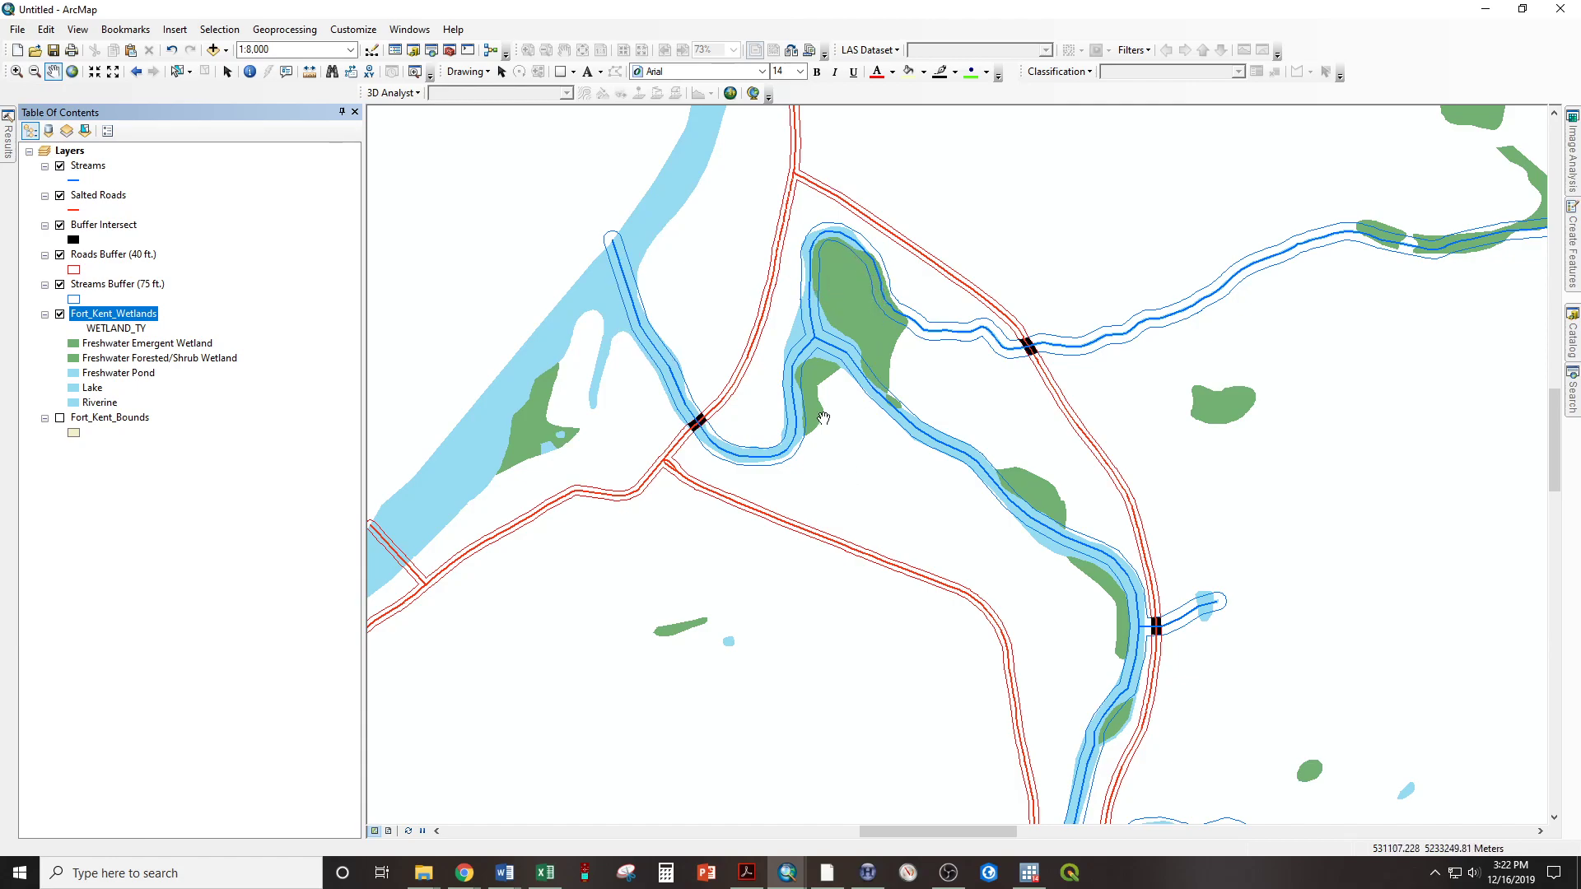
# Hide the Streams, Buffer Intersect, and Streams Buffer (75 ft.) layers on the map, viewed at 1:12,500
pyautogui.scroll(-4, 909, 445)
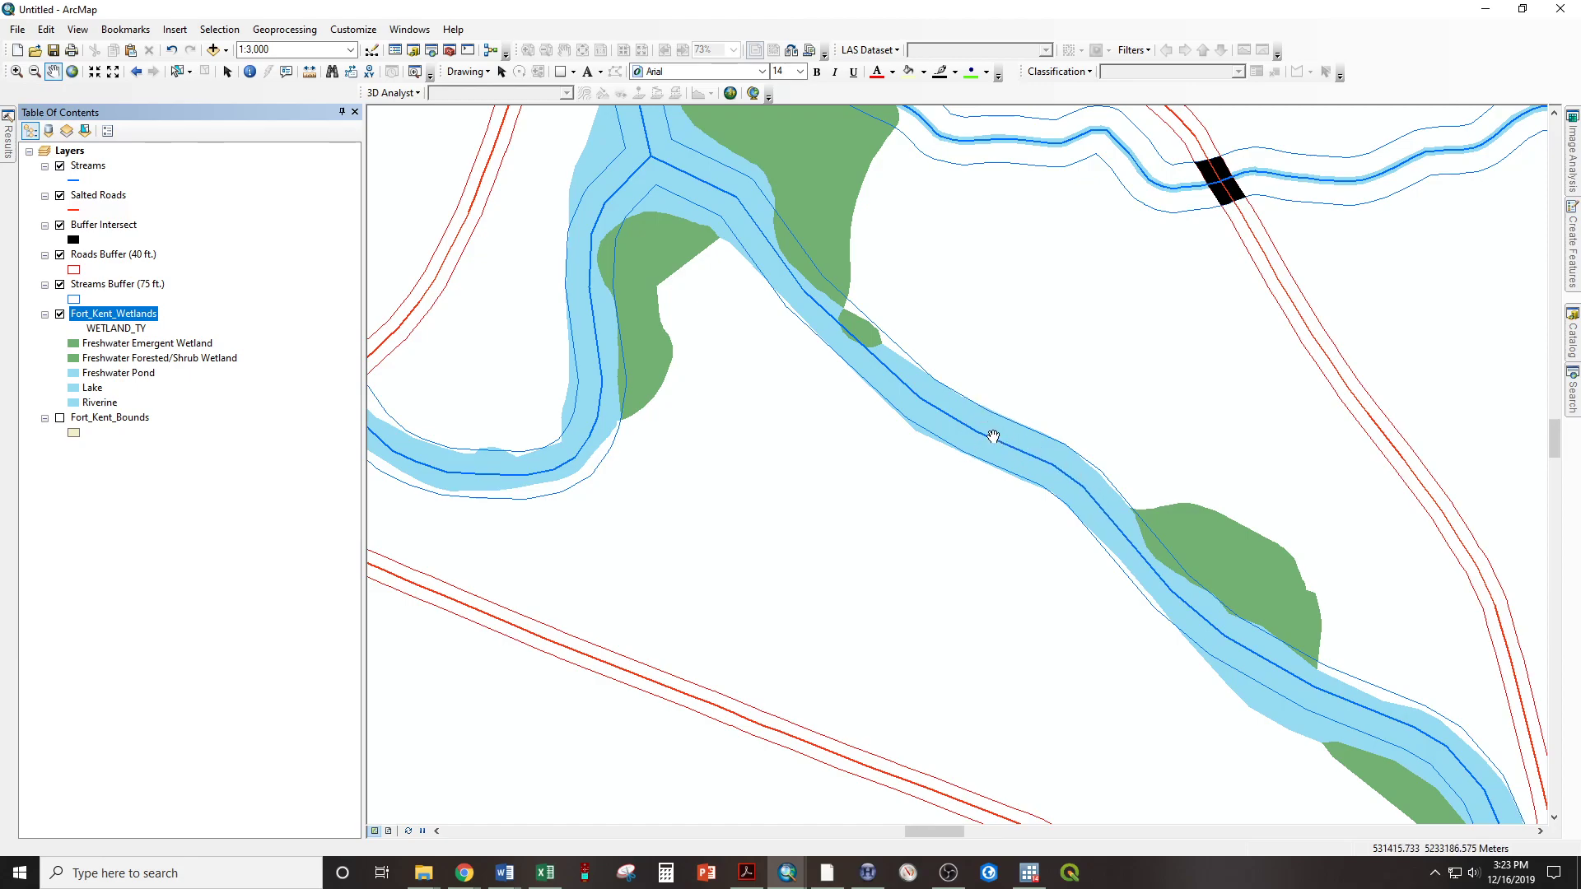
pyautogui.scroll(5, 971, 434)
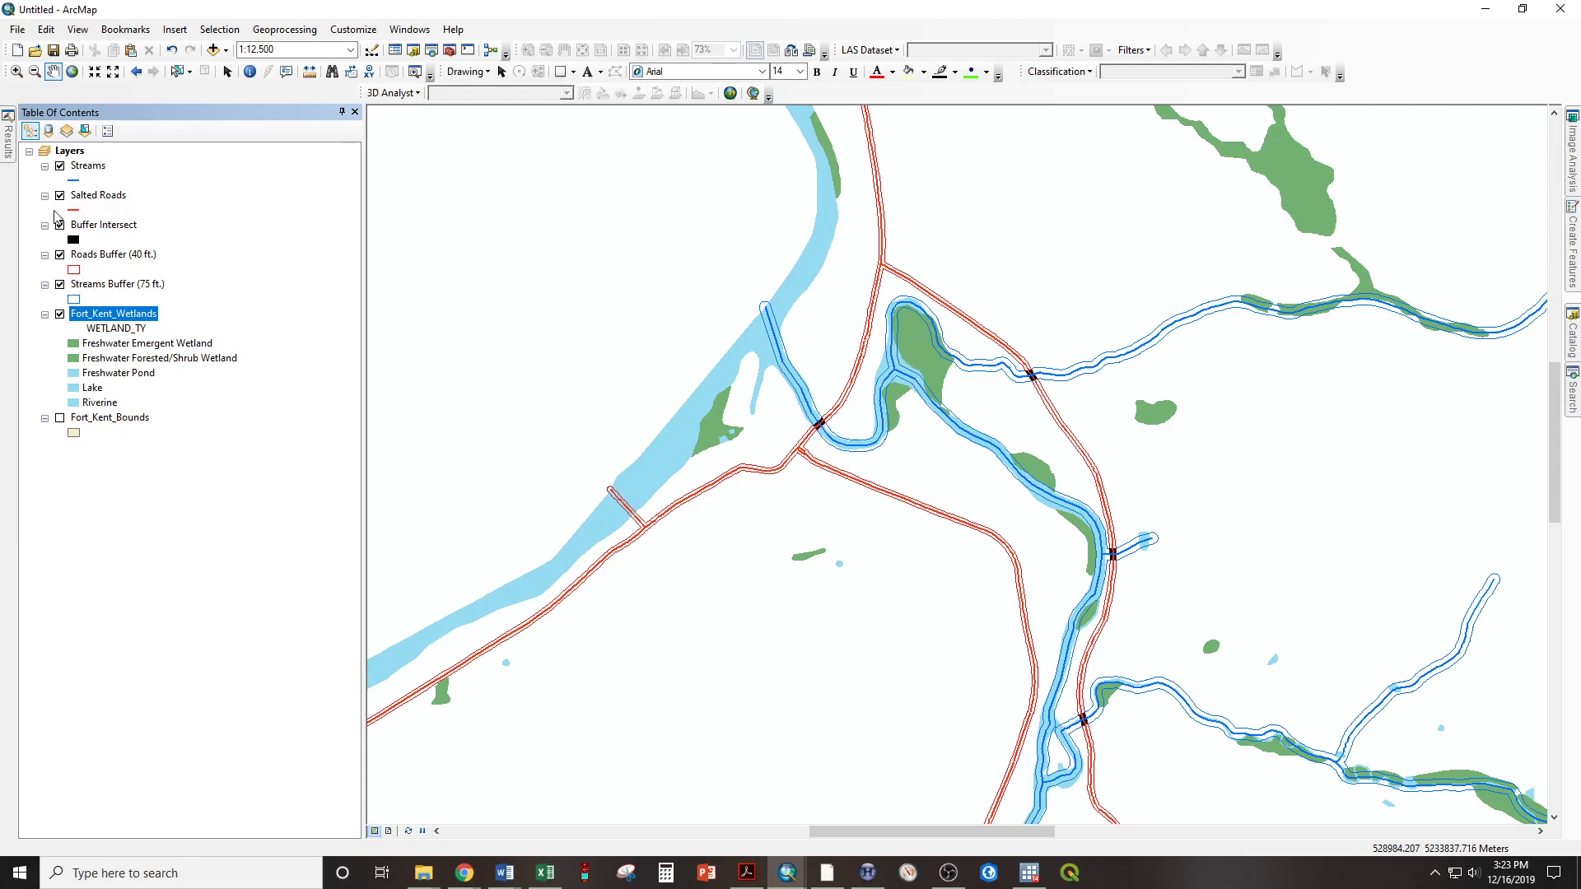
pyautogui.click(59, 166)
pyautogui.click(60, 196)
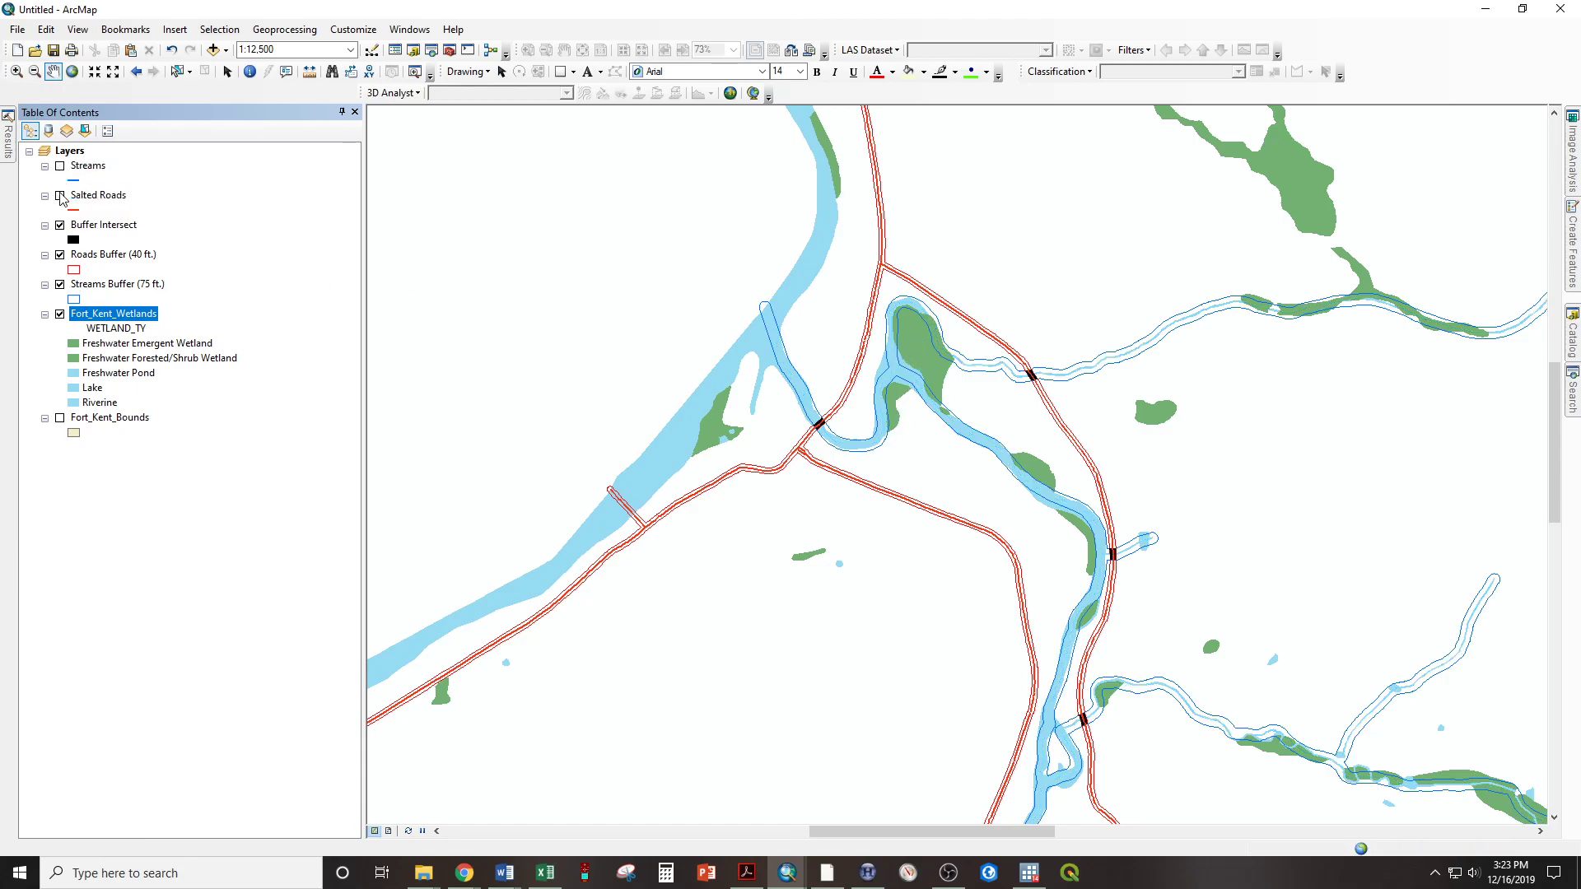
pyautogui.click(61, 196)
pyautogui.click(59, 285)
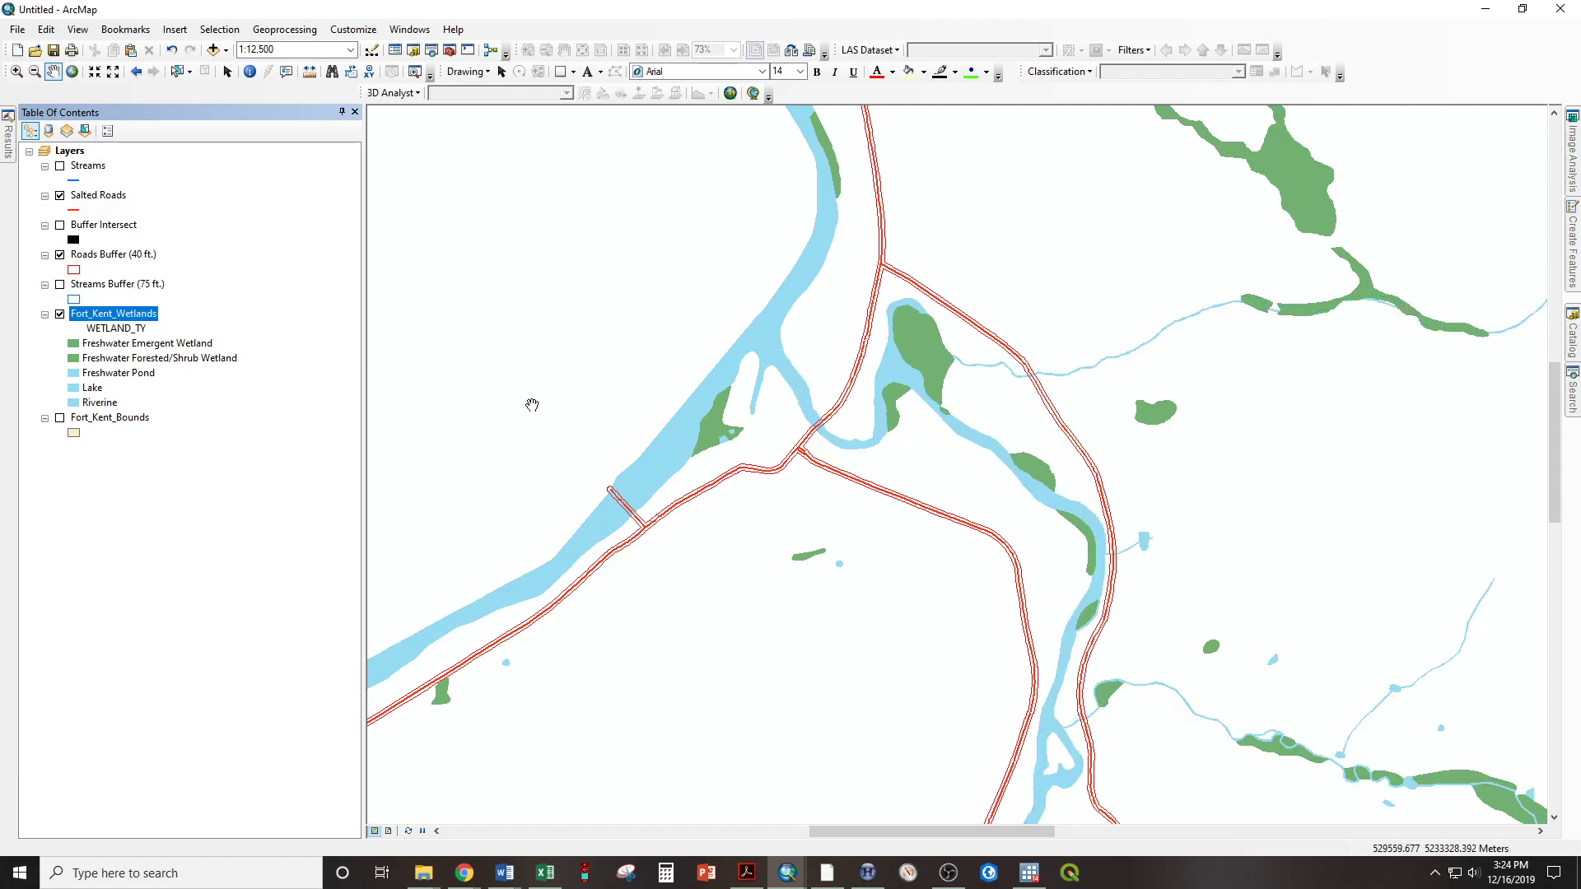